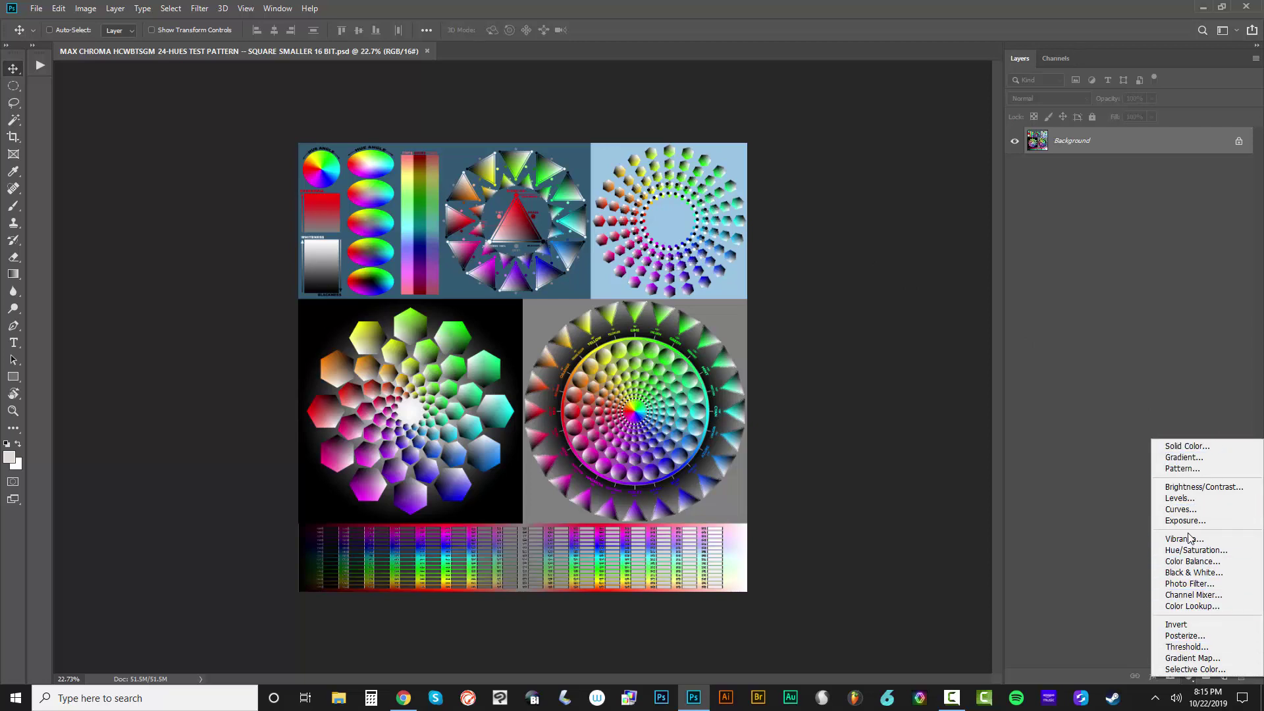
Add a Solid Color fill layer above the Background layer
{"action": "left_click", "coordinate": [956, 435]}
{"action": "scroll", "coordinate": [523, 367], "scroll_direction": "up", "scroll_amount": 2}
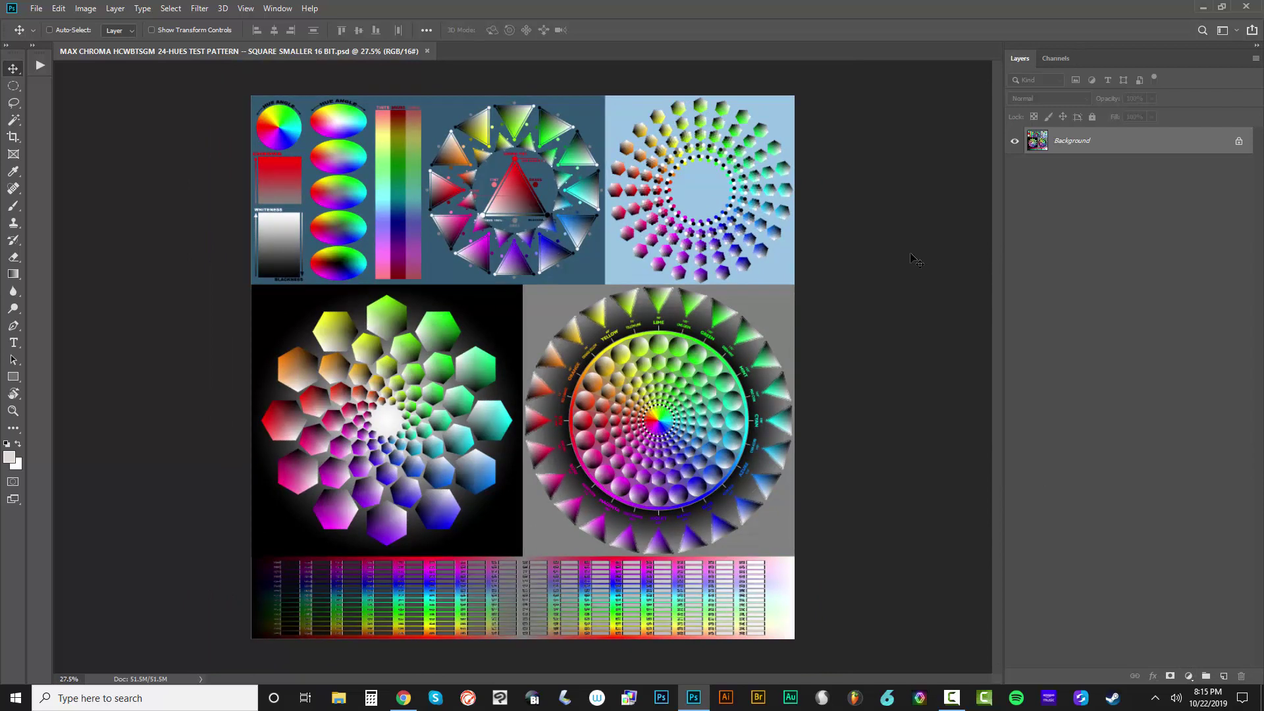
{"action": "left_click", "coordinate": [1189, 675]}
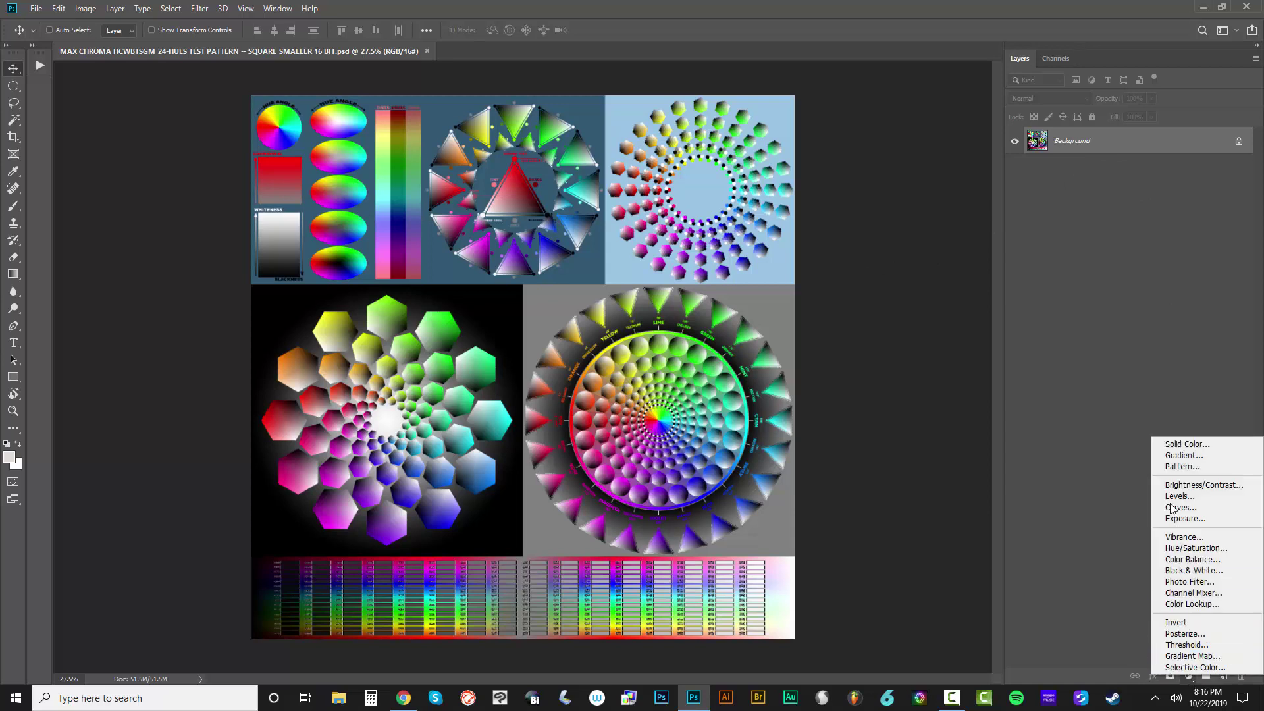
{"action": "left_click", "coordinate": [1179, 445]}
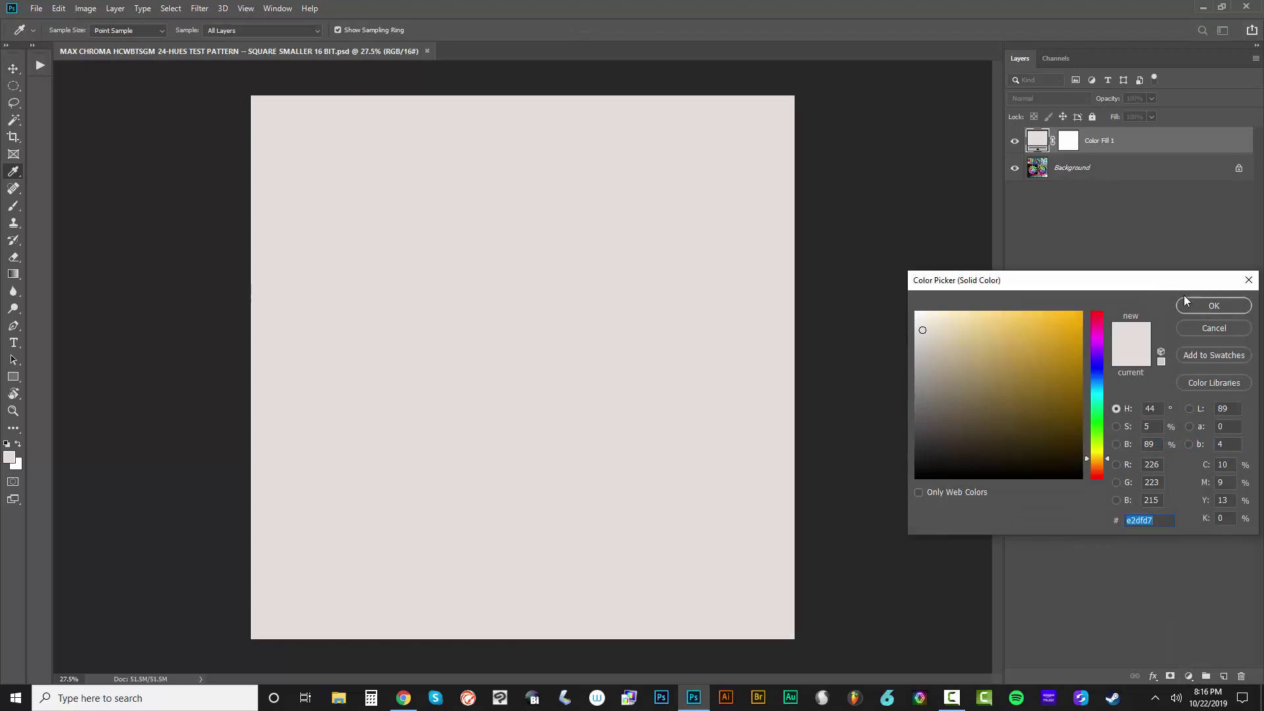
Set the new fill layer's colour to a neutral grey with 0% saturation and 50% brightness
{"action": "type", "text": "7b7b7b"}
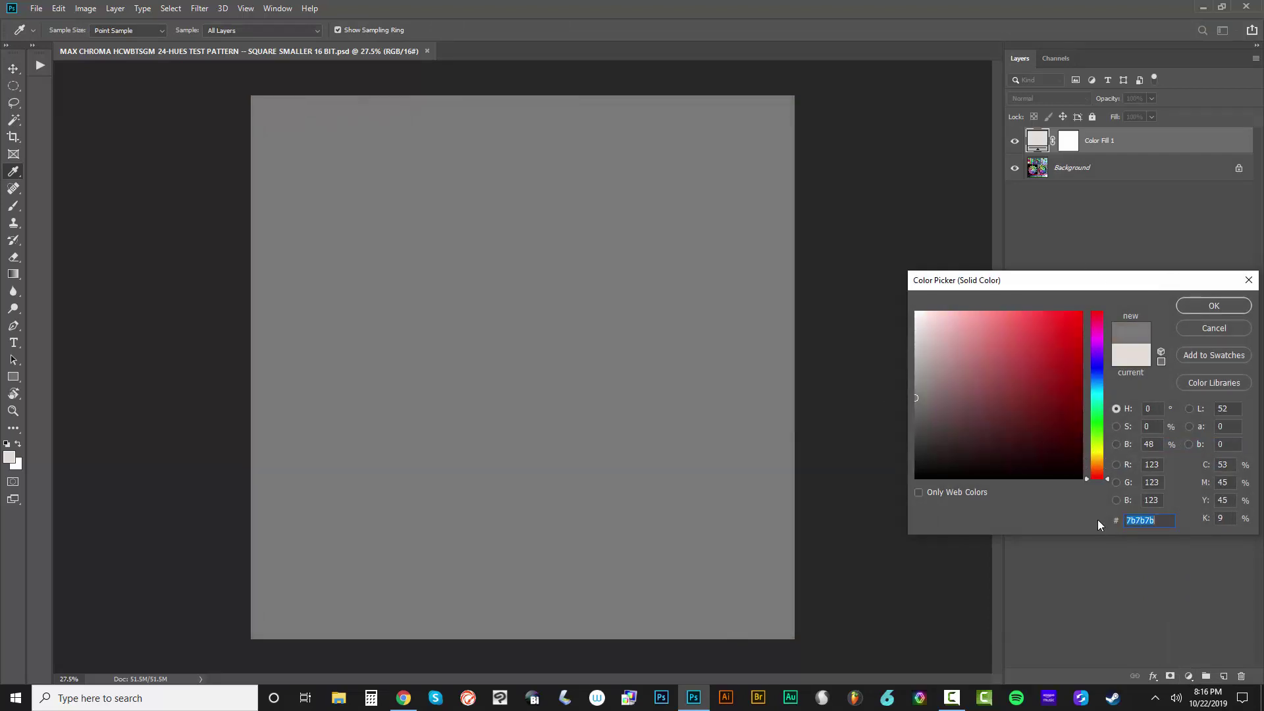
{"action": "type", "text": "50"}
{"action": "left_click_drag", "start_coordinate": [1096, 433], "coordinate": [1107, 481]}
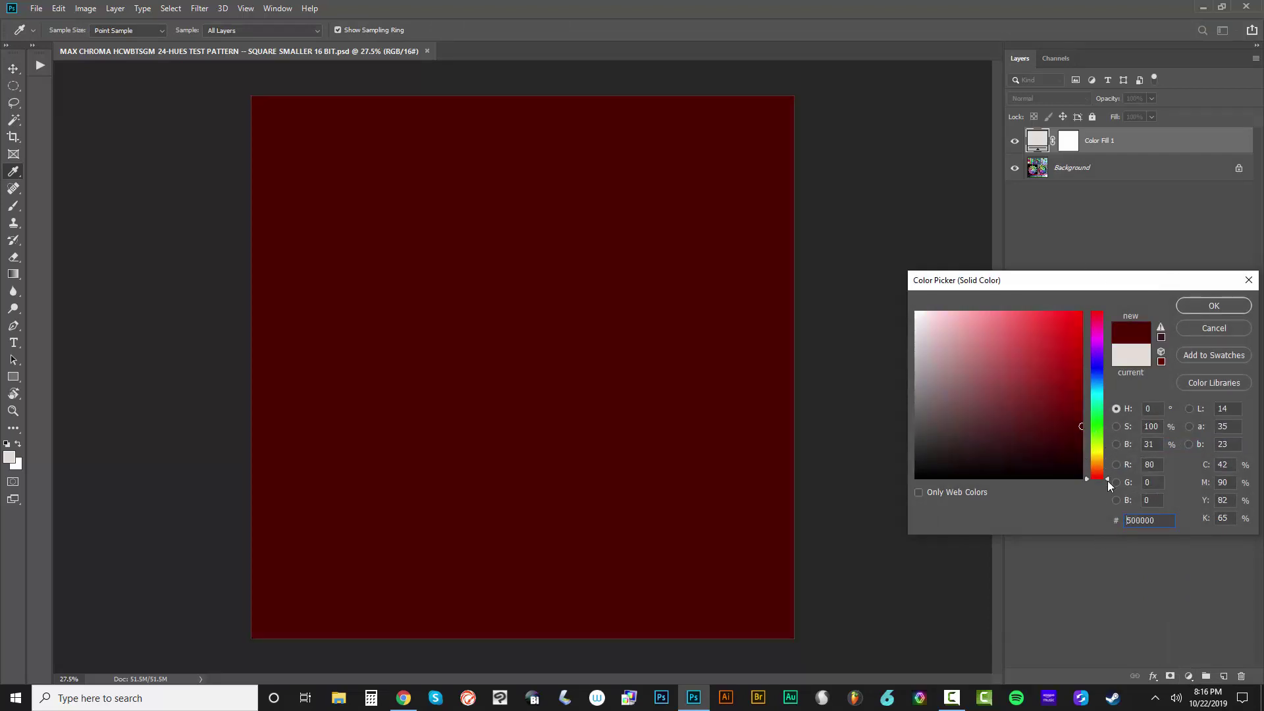
{"action": "left_click_drag", "start_coordinate": [1158, 428], "coordinate": [1119, 428]}
{"action": "type", "text": "0"}
{"action": "mouse_move", "coordinate": [1047, 413]}
{"action": "left_mouse_down"}
{"action": "mouse_move", "coordinate": [880, 396]}
{"action": "mouse_move", "coordinate": [897, 394]}
{"action": "left_mouse_up"}
{"action": "key", "text": "Tab"}
{"action": "type", "text": "50"}
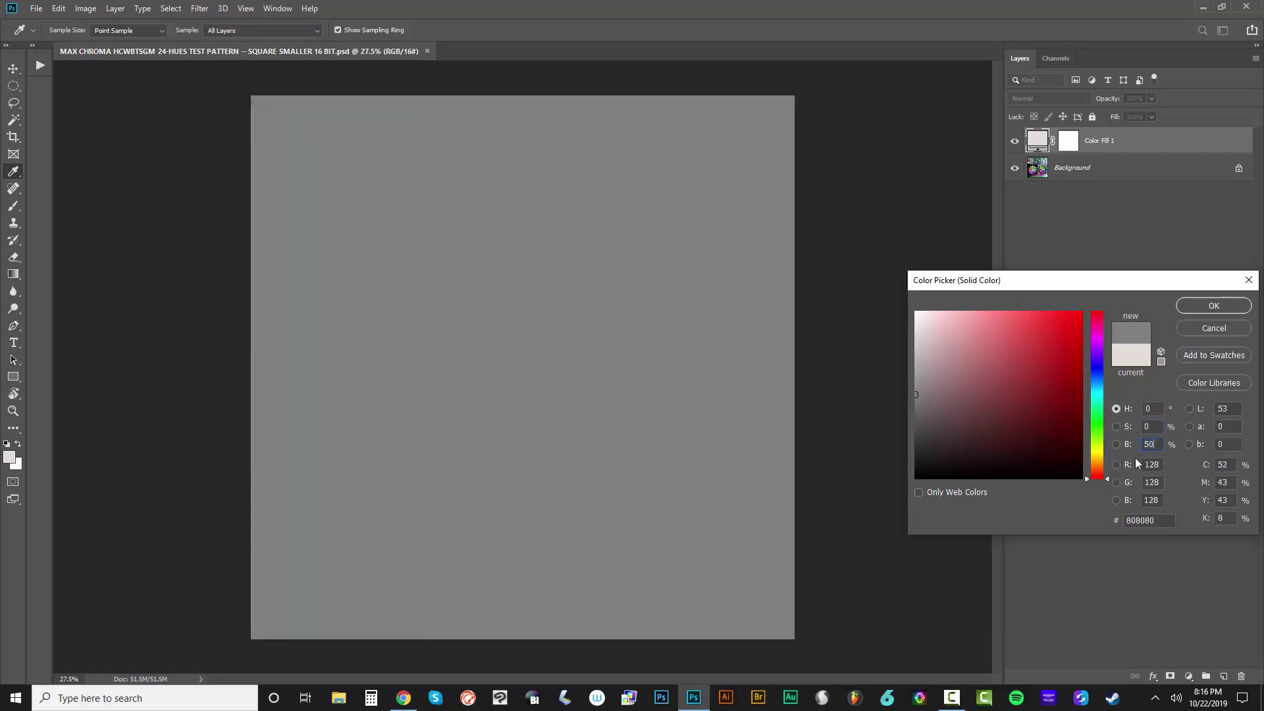
{"action": "left_click", "coordinate": [1212, 305]}
{"action": "key", "text": "v"}
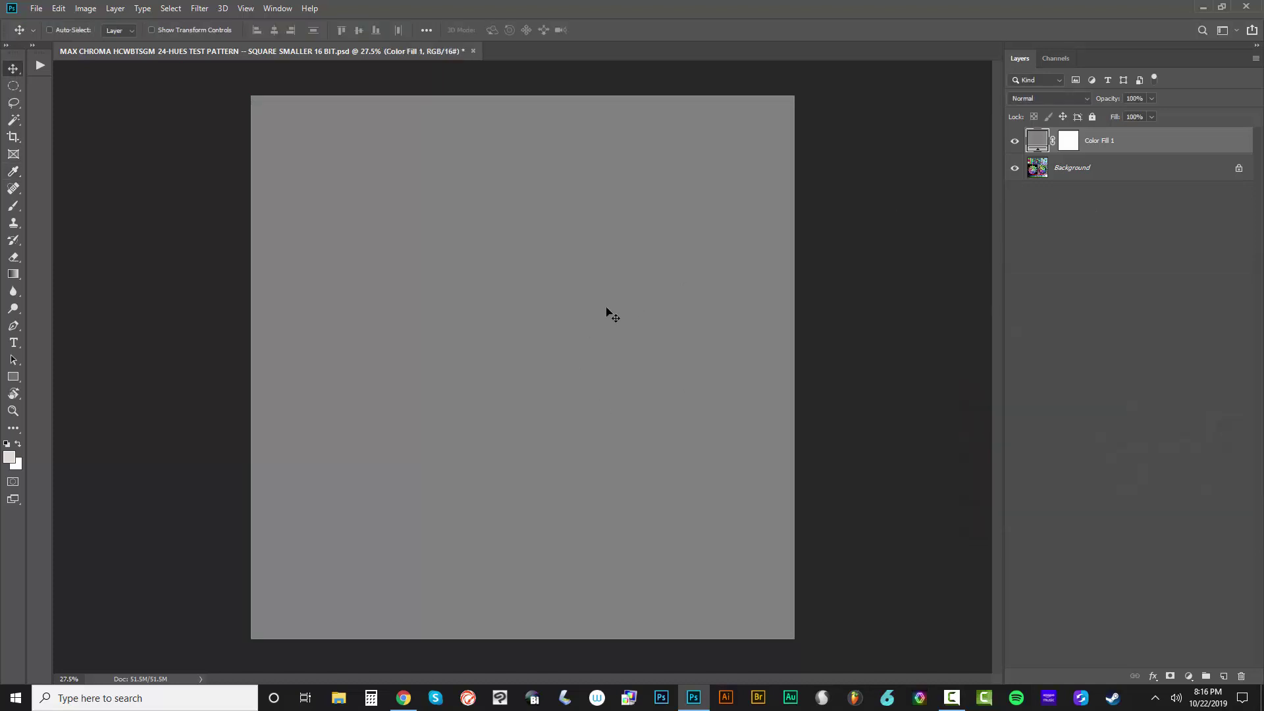
Set the grey fill layer's blend mode to Difference
{"action": "left_click", "coordinate": [1052, 97]}
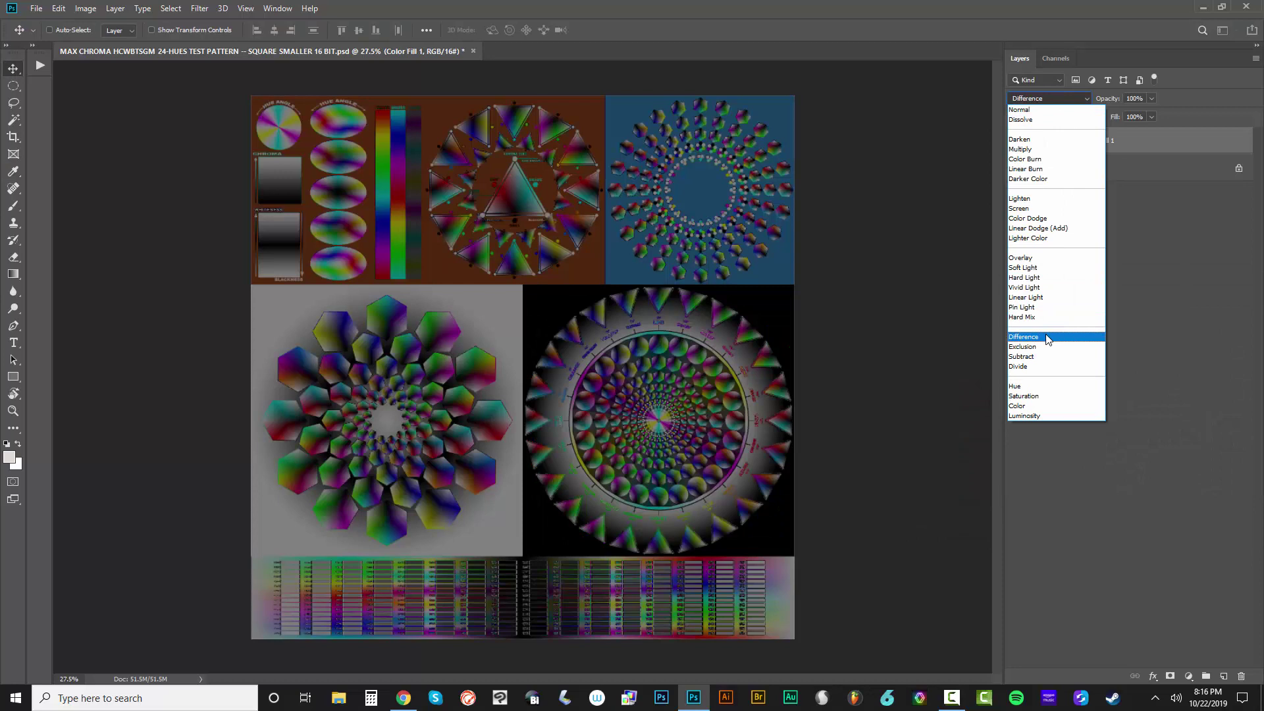
{"action": "left_click", "coordinate": [1046, 334]}
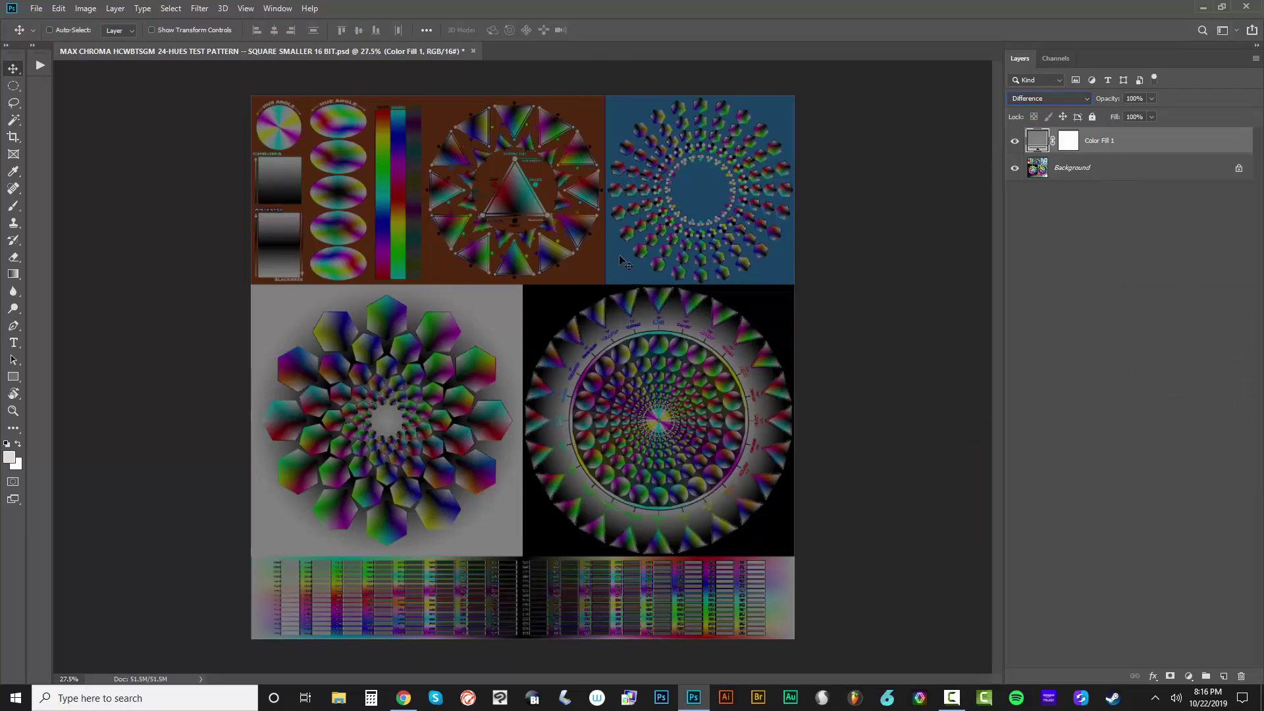
{"action": "scroll", "coordinate": [512, 152], "scroll_direction": "up", "scroll_amount": 4}
{"action": "scroll", "coordinate": [516, 156], "scroll_direction": "up", "scroll_amount": 5}
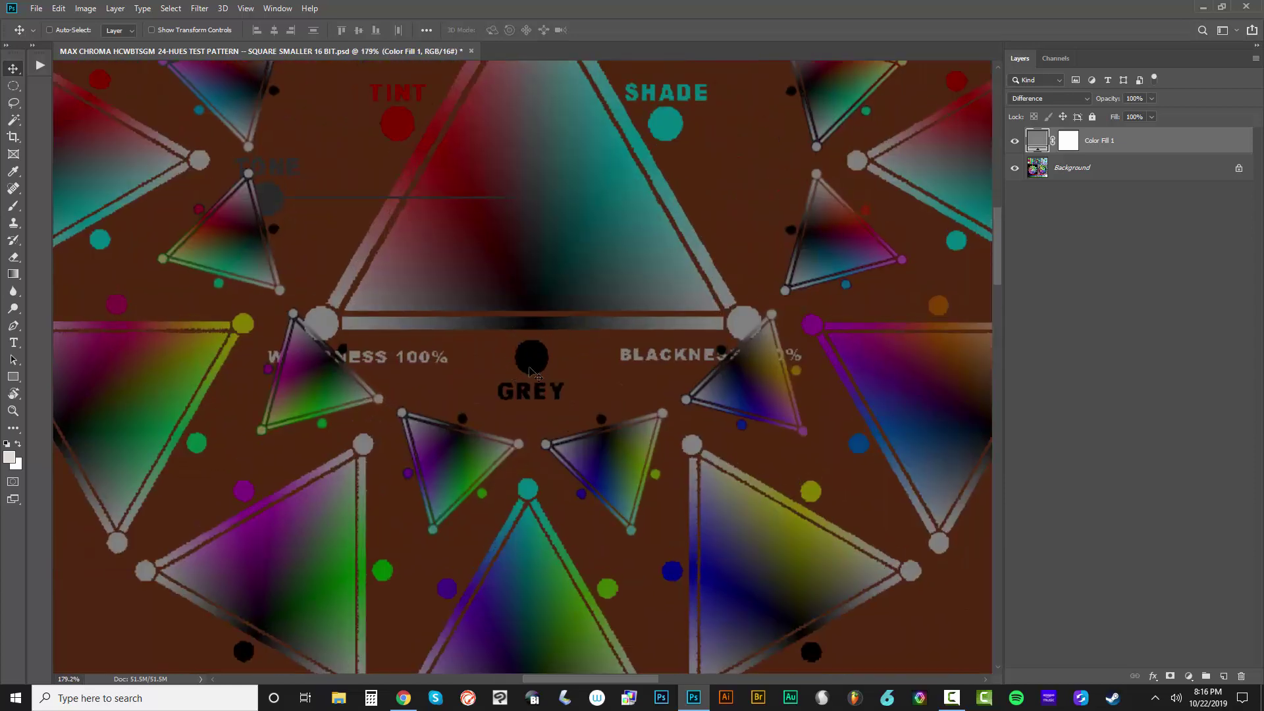
{"action": "scroll", "coordinate": [544, 361], "scroll_direction": "down", "scroll_amount": 5}
{"action": "scroll", "coordinate": [539, 375], "scroll_direction": "up", "scroll_amount": 4}
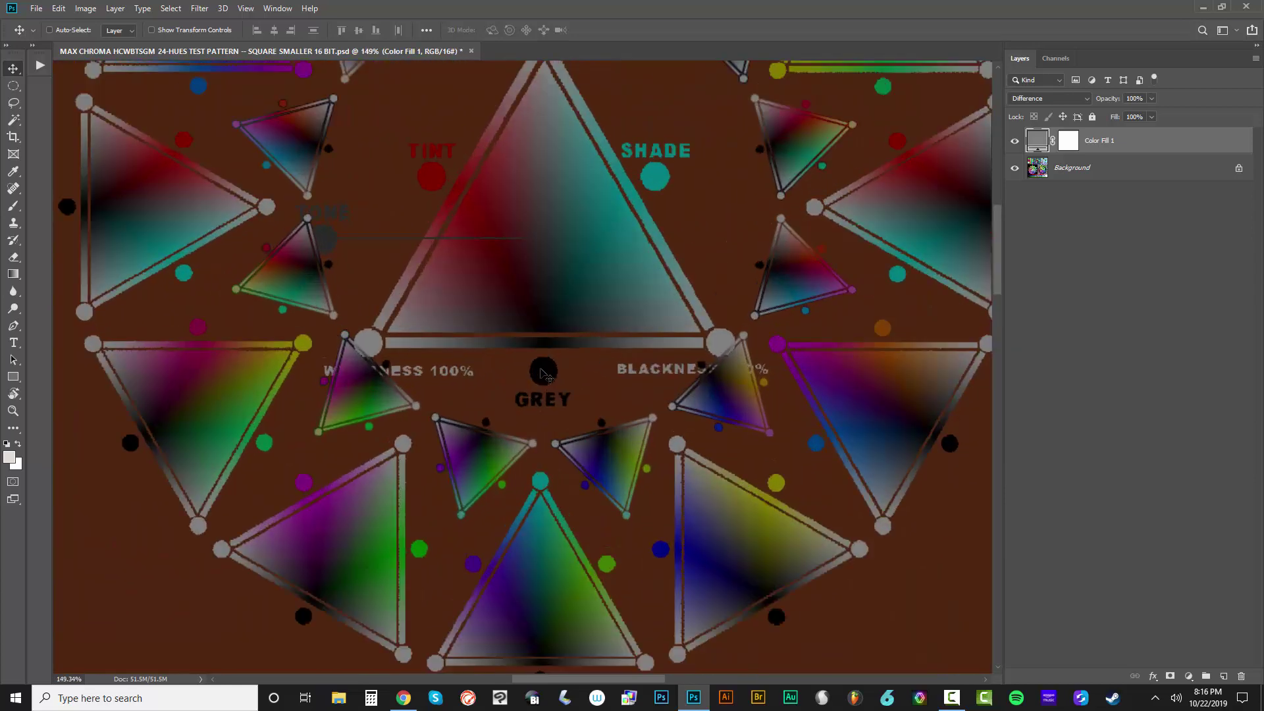
{"action": "scroll", "coordinate": [541, 373], "scroll_direction": "down", "scroll_amount": 4}
{"action": "scroll", "coordinate": [549, 392], "scroll_direction": "up", "scroll_amount": 5}
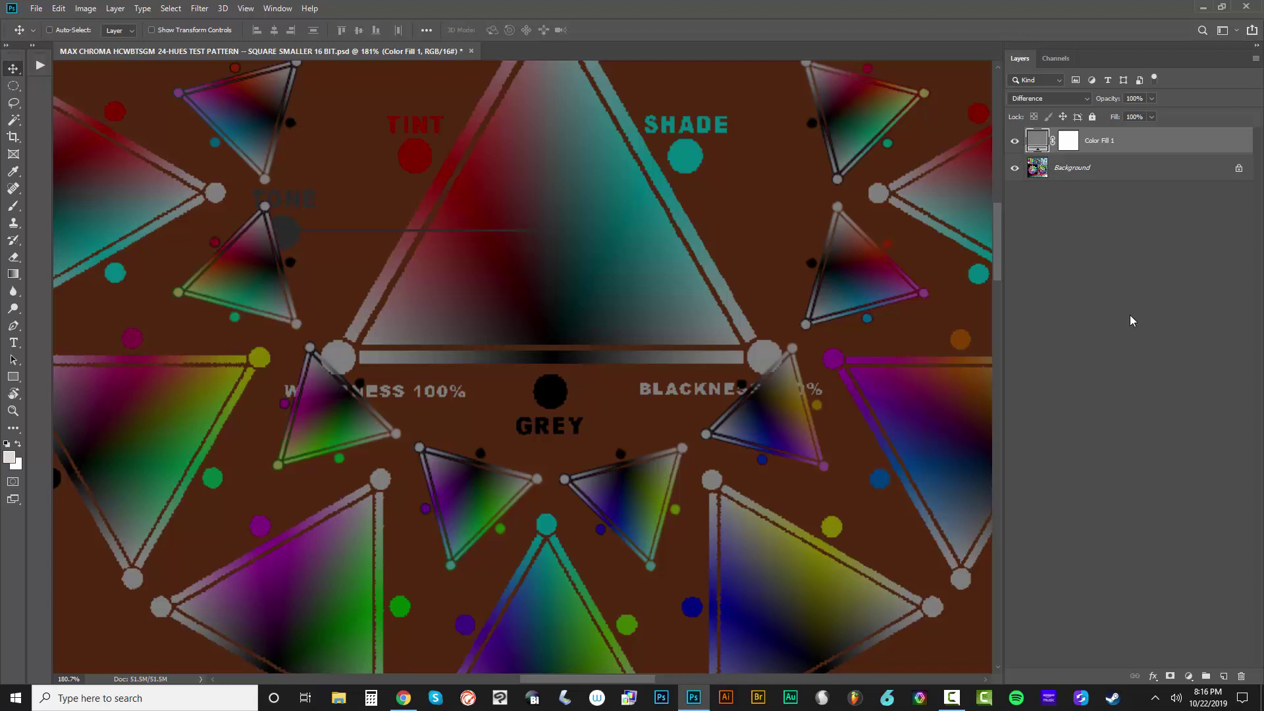
Add a Black & White adjustment layer above the grey fill using the Maximum White preset
{"action": "left_click", "coordinate": [1189, 676]}
{"action": "left_click", "coordinate": [1194, 572]}
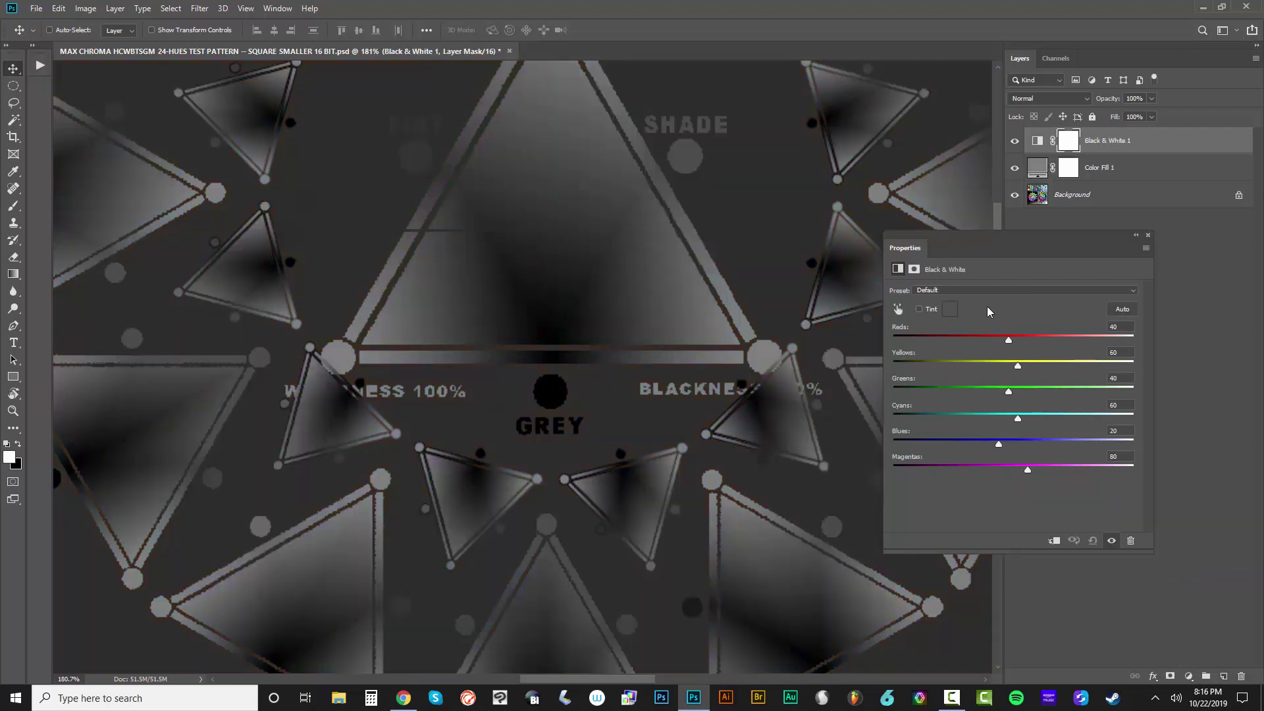
{"action": "left_click", "coordinate": [977, 291]}
{"action": "left_click", "coordinate": [973, 407]}
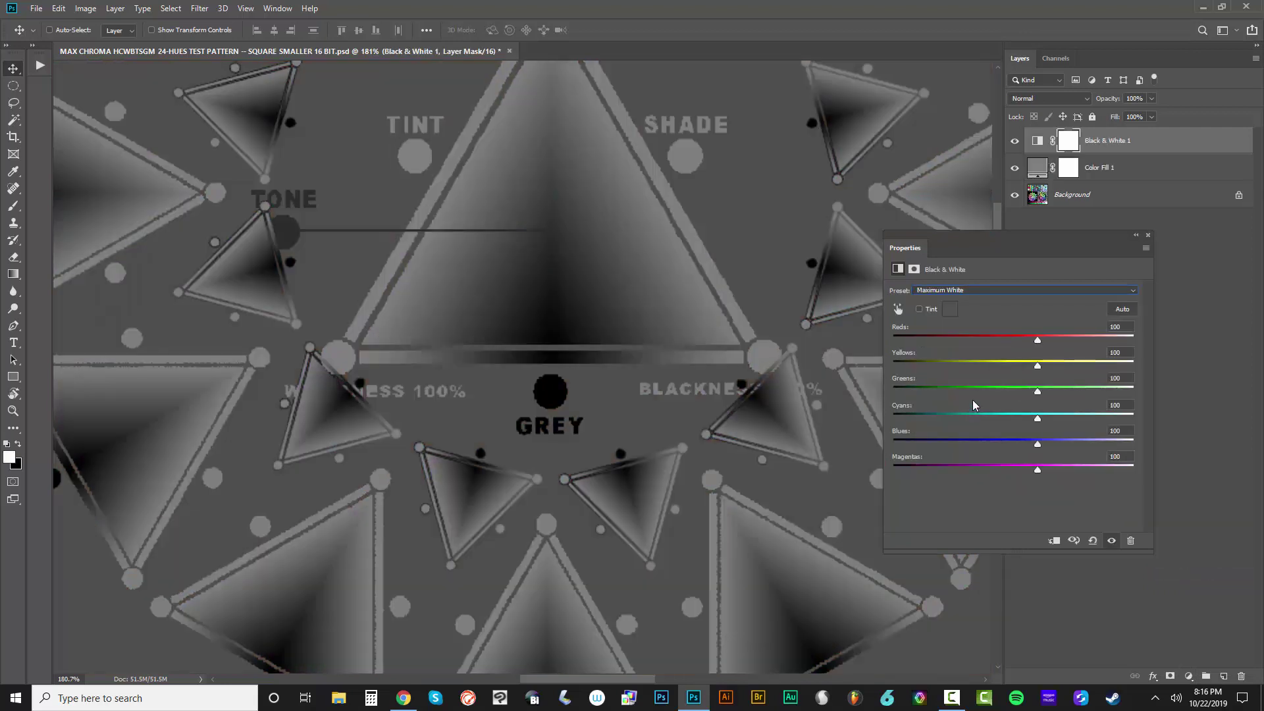
{"action": "left_click", "coordinate": [1149, 236]}
Compare the test pattern with the Black & White adjustment hidden and shown, focusing on the central chroma triangle
{"action": "scroll", "coordinate": [588, 309], "scroll_direction": "down", "scroll_amount": 5}
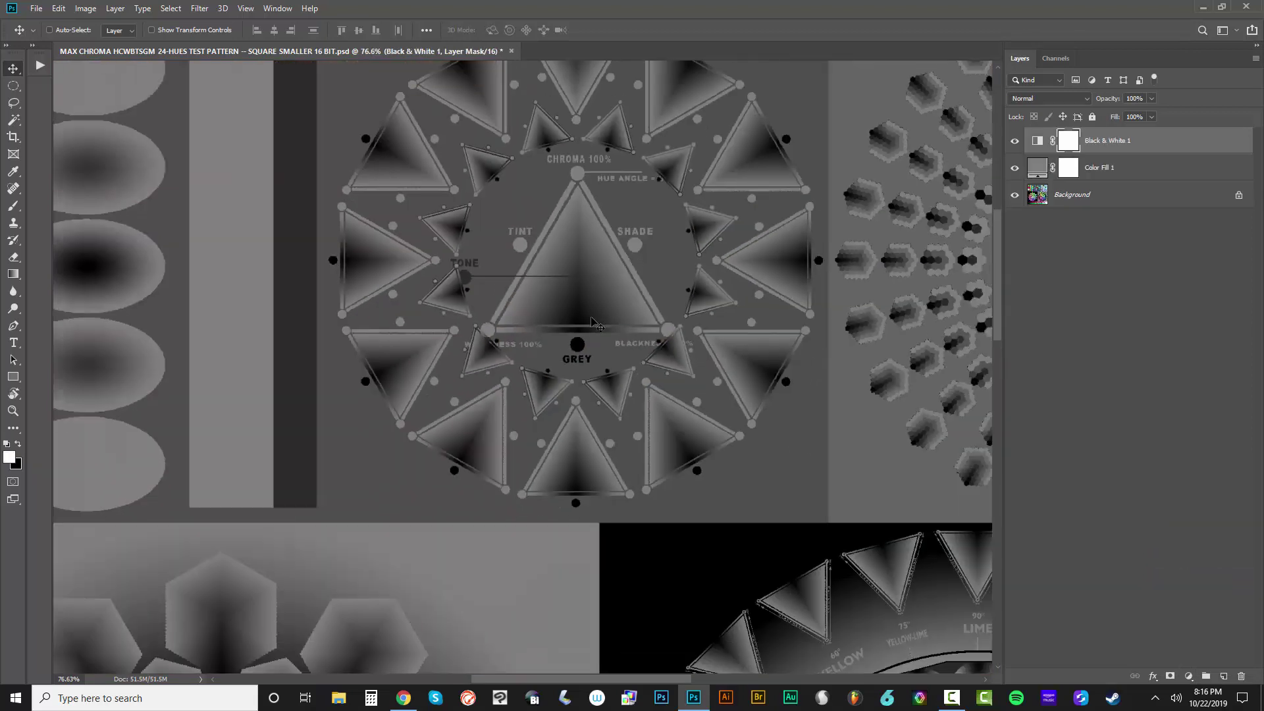
{"action": "left_click", "coordinate": [1014, 141]}
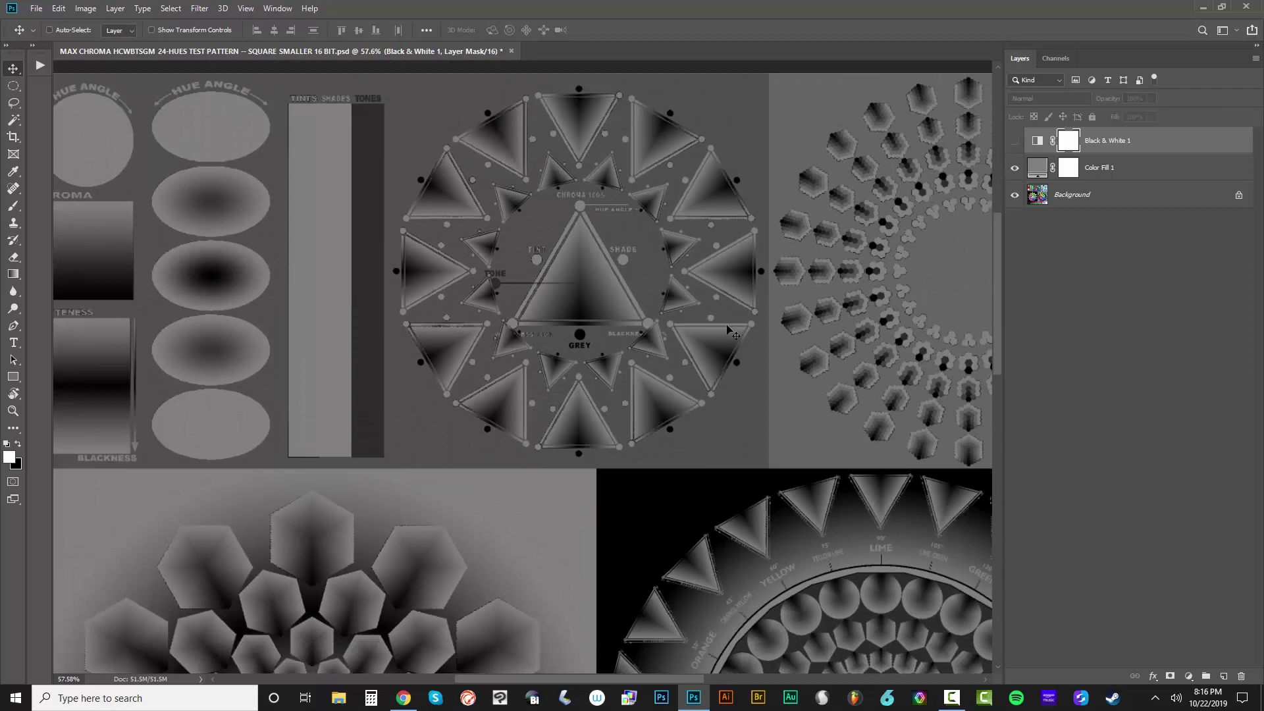
{"action": "left_click", "coordinate": [1015, 141]}
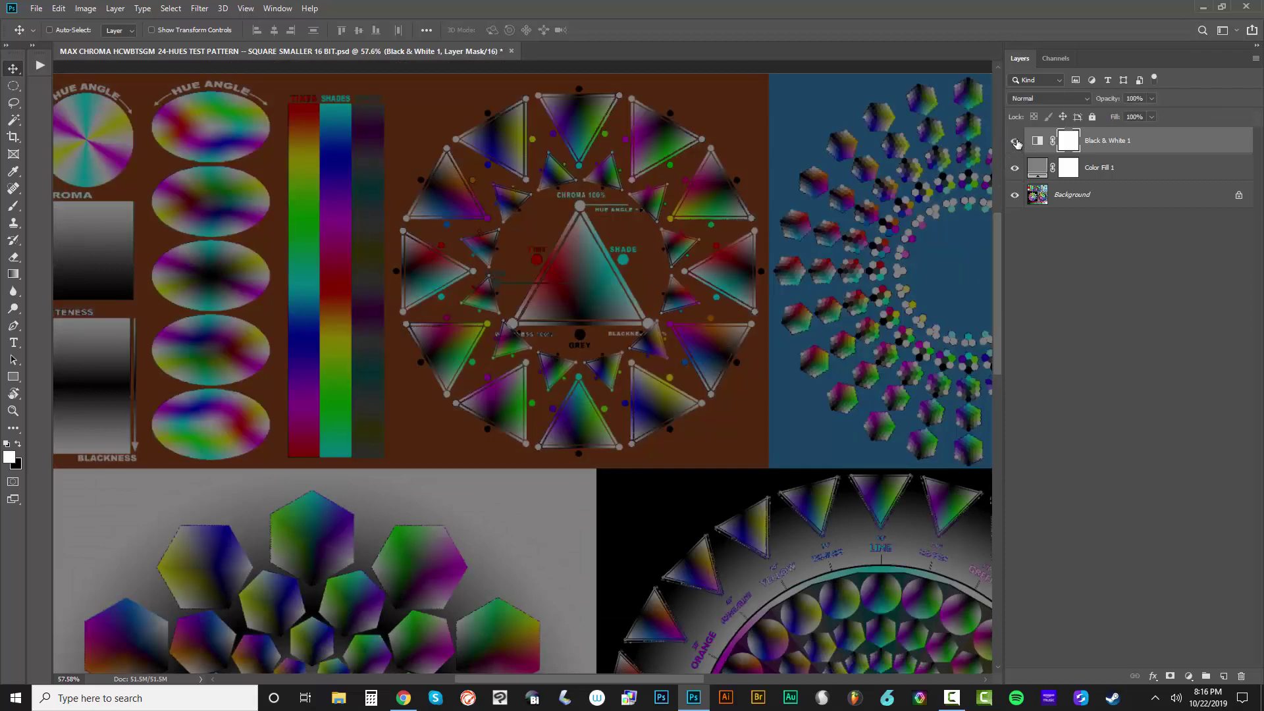
{"action": "scroll", "coordinate": [570, 254], "scroll_direction": "up", "scroll_amount": 4}
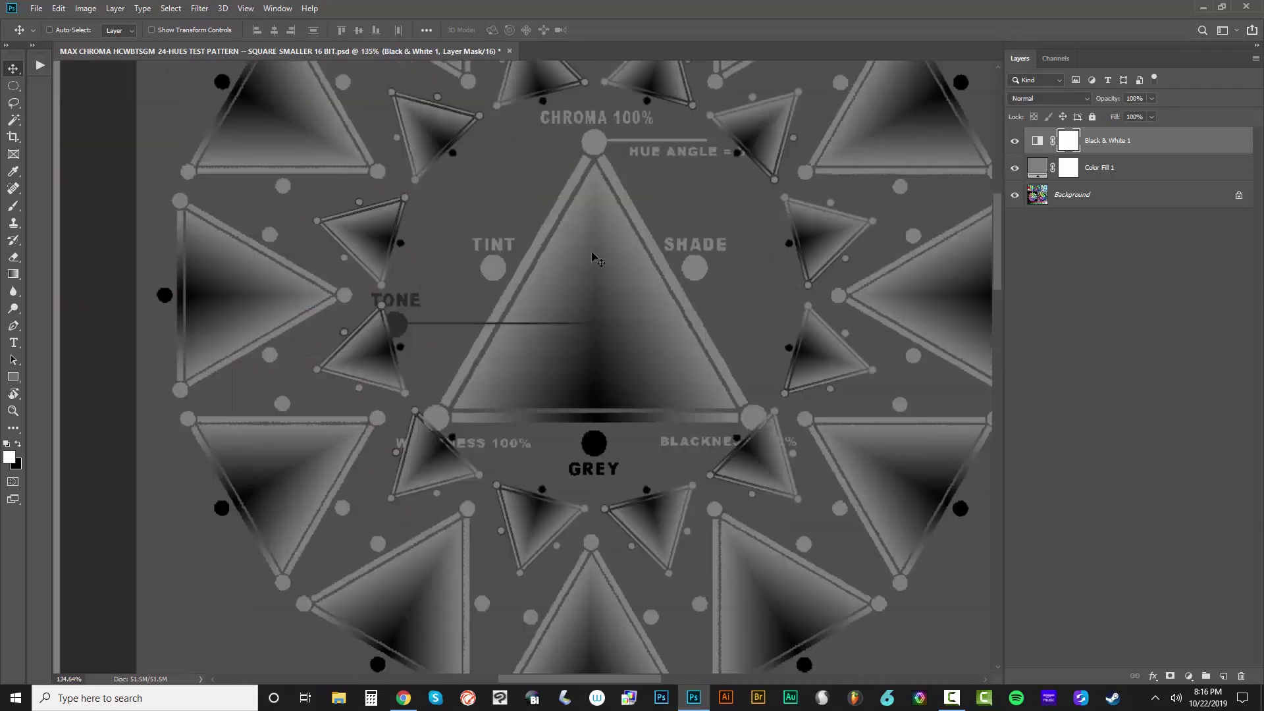
{"action": "left_click", "coordinate": [1016, 142]}
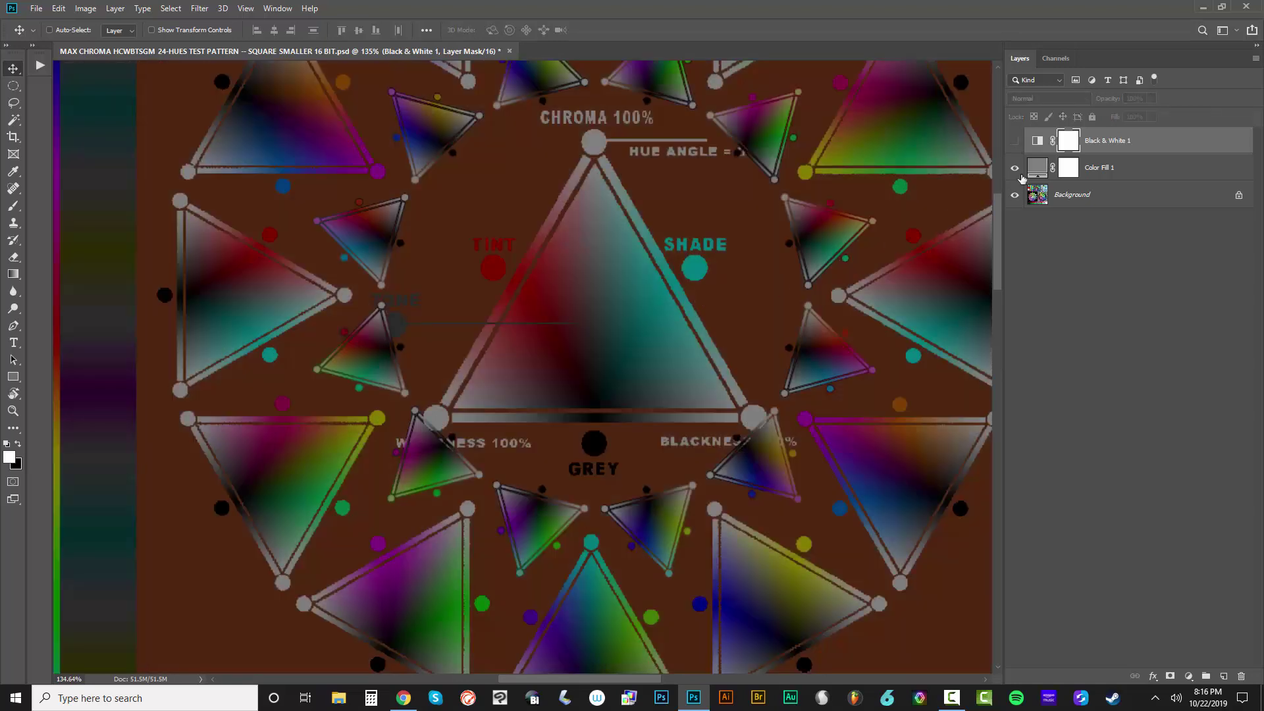
{"action": "left_click", "coordinate": [1015, 141]}
{"action": "scroll", "coordinate": [570, 275], "scroll_direction": "down", "scroll_amount": 3}
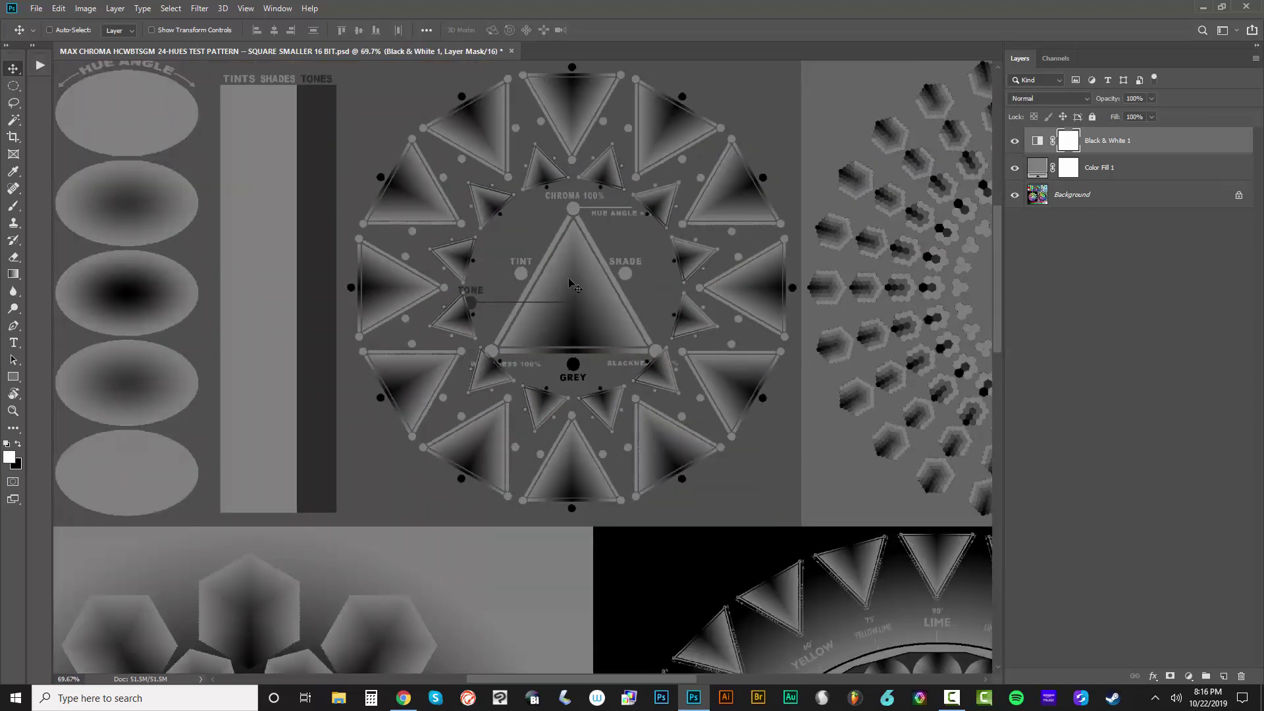
{"action": "scroll", "coordinate": [569, 282], "scroll_direction": "up", "scroll_amount": 4}
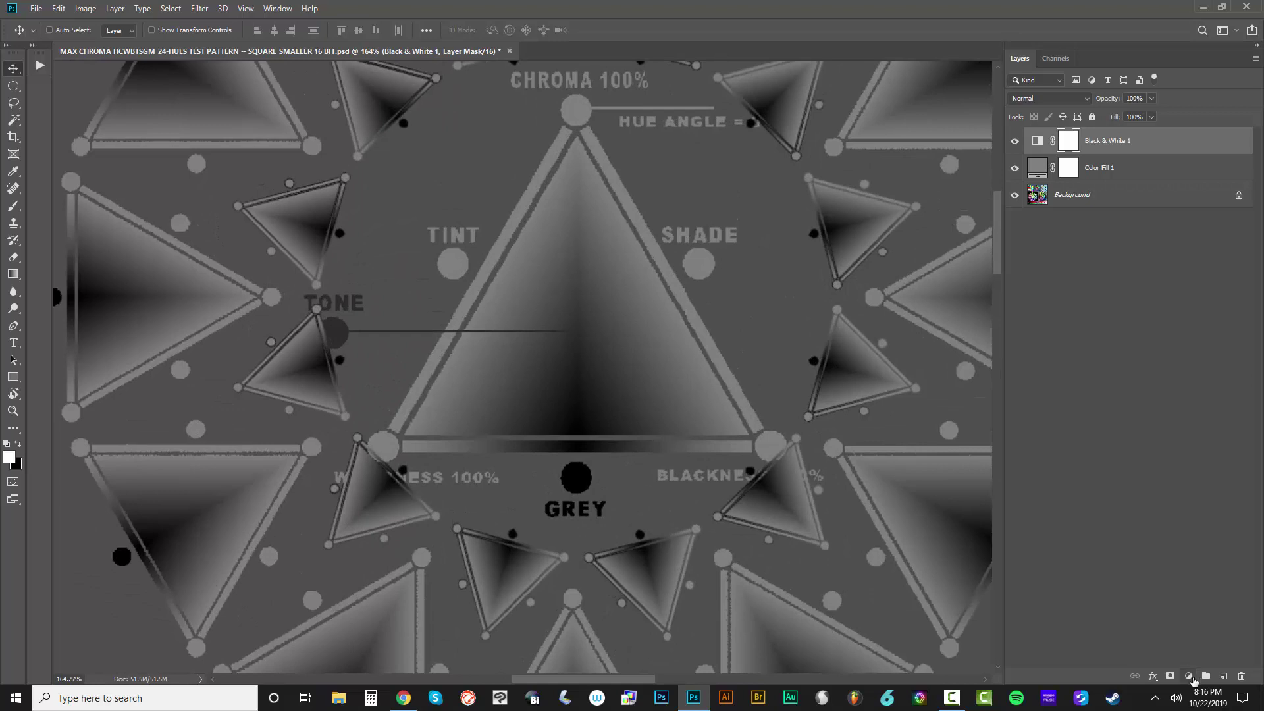
Add a second Solid Color fill layer above the Black & White adjustment in neutral grey at 50% brightness
{"action": "left_click", "coordinate": [1189, 677]}
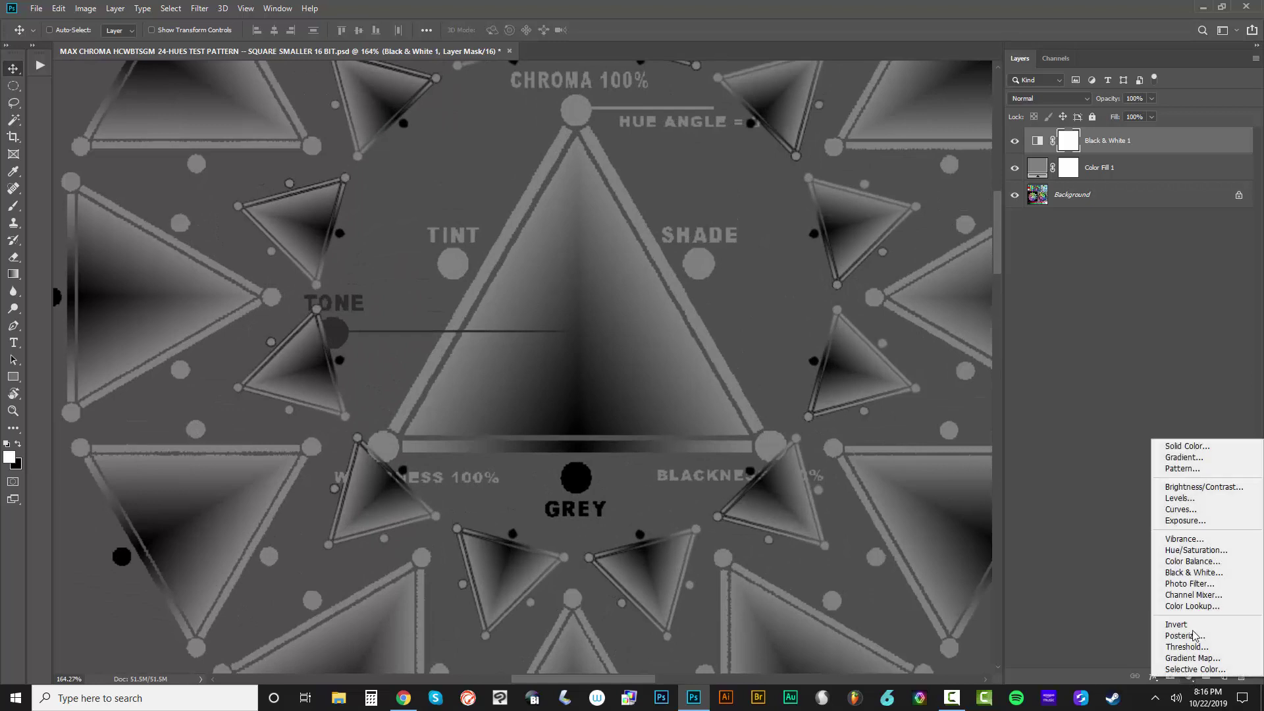
{"action": "left_click", "coordinate": [1199, 453]}
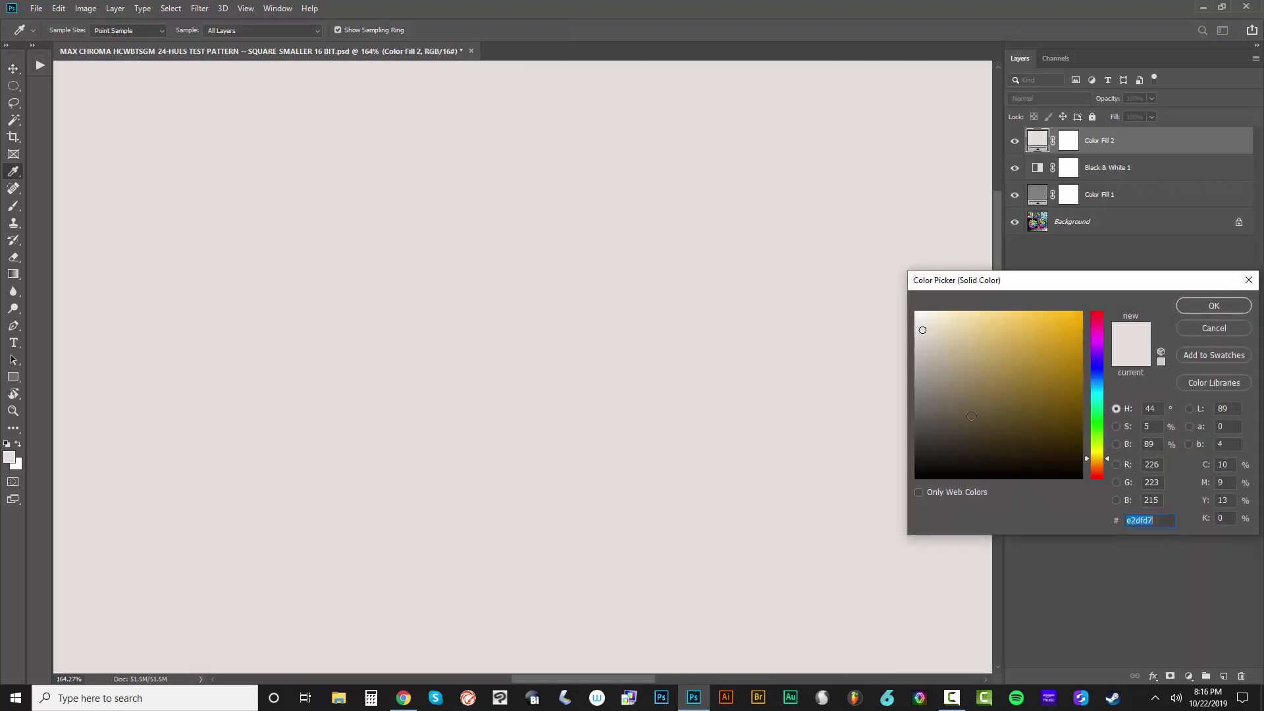
{"action": "left_click", "coordinate": [882, 400]}
{"action": "left_click_drag", "start_coordinate": [1103, 450], "coordinate": [1135, 472]}
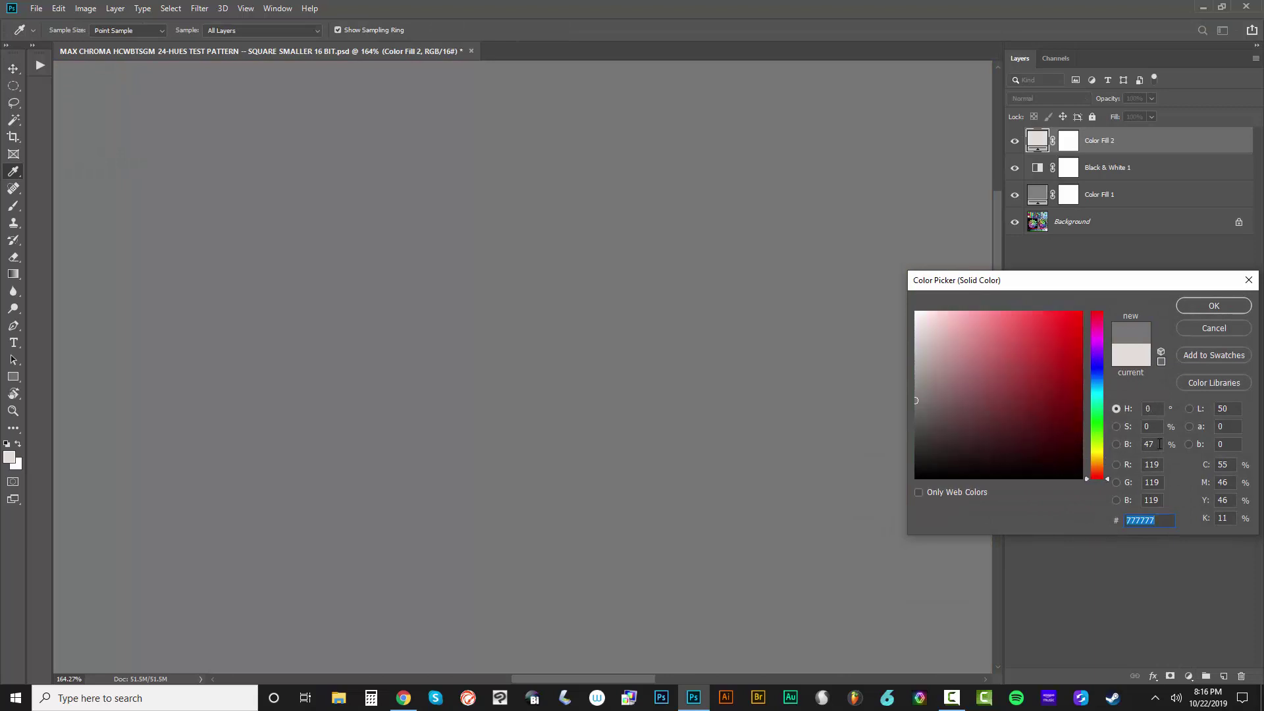
{"action": "double_click", "coordinate": [1159, 444]}
{"action": "type", "text": "50"}
{"action": "left_click", "coordinate": [1214, 306]}
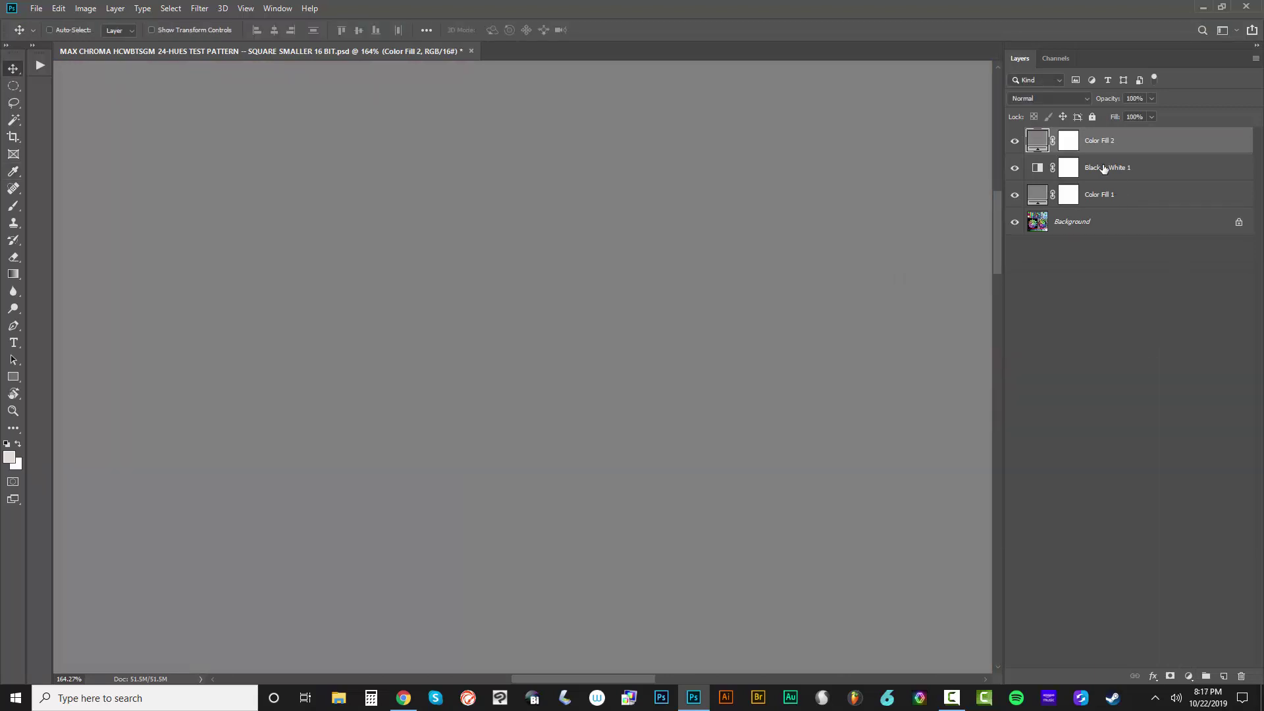
Set the second grey fill's blend mode to Divide and compare the pattern with that layer hidden and shown
{"action": "left_click", "coordinate": [1052, 99]}
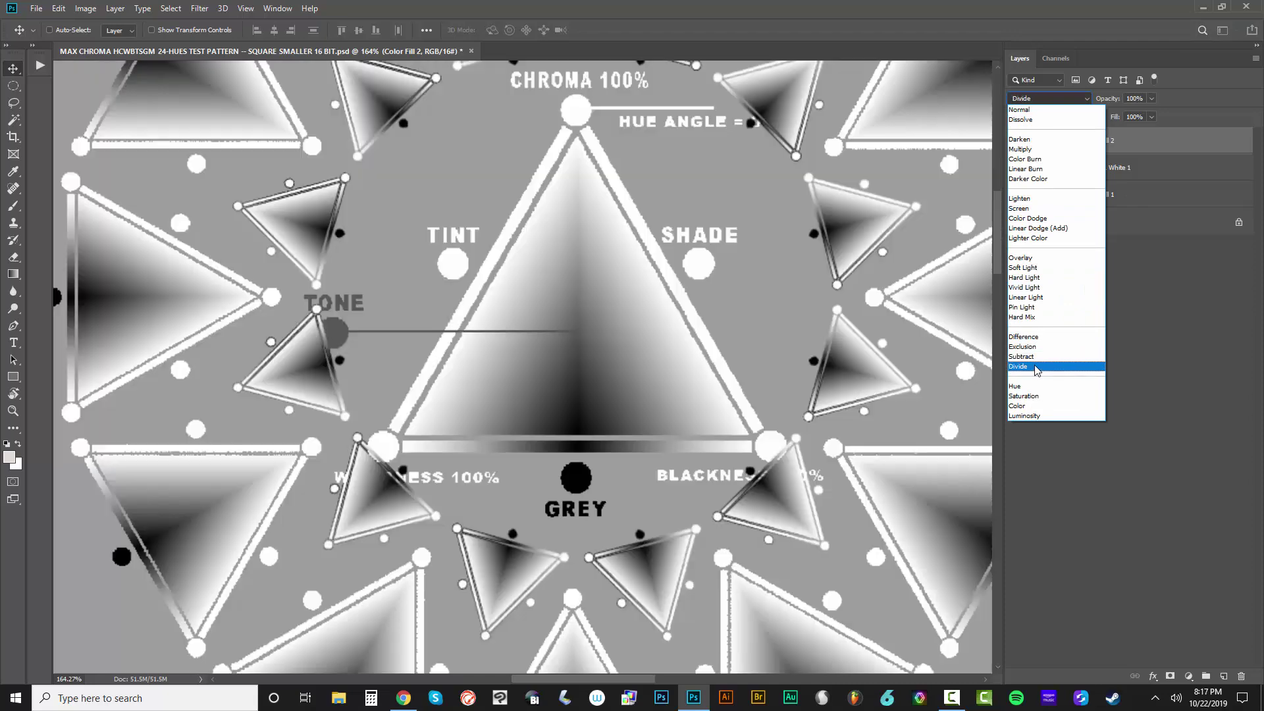
{"action": "left_click", "coordinate": [1035, 368]}
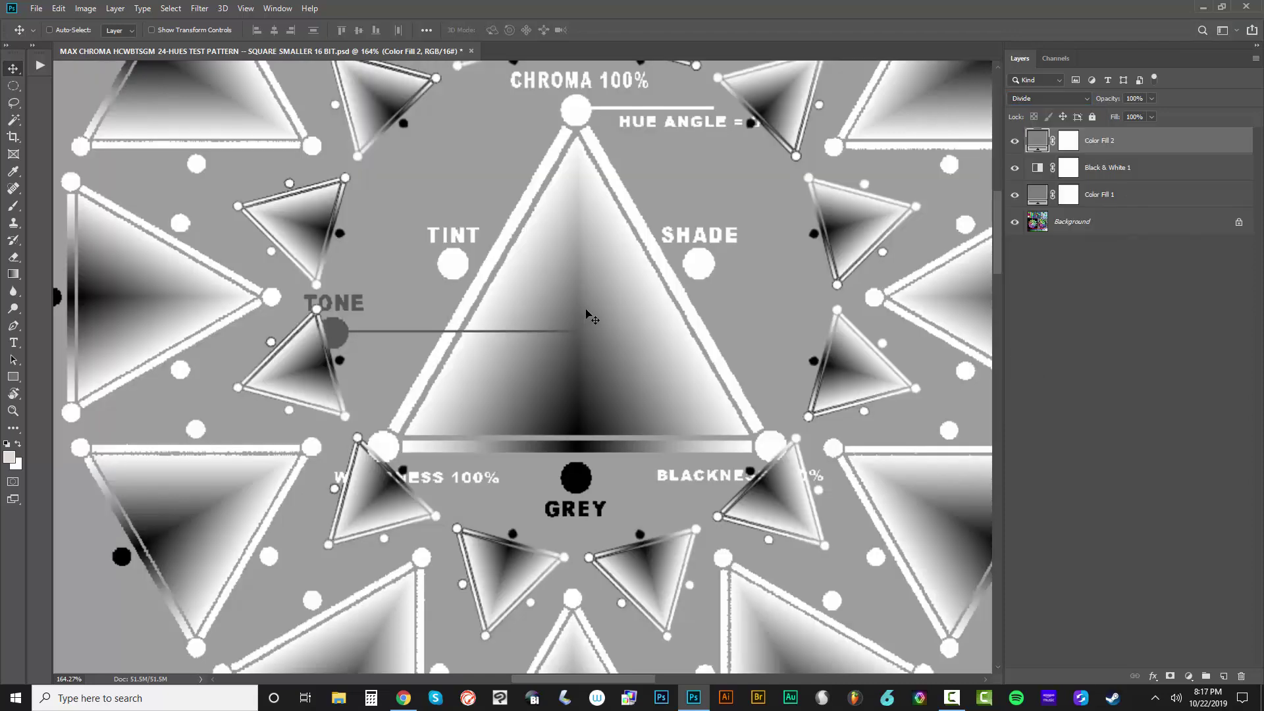
{"action": "scroll", "coordinate": [592, 319], "scroll_direction": "down", "scroll_amount": 5}
{"action": "left_click", "coordinate": [1015, 141]}
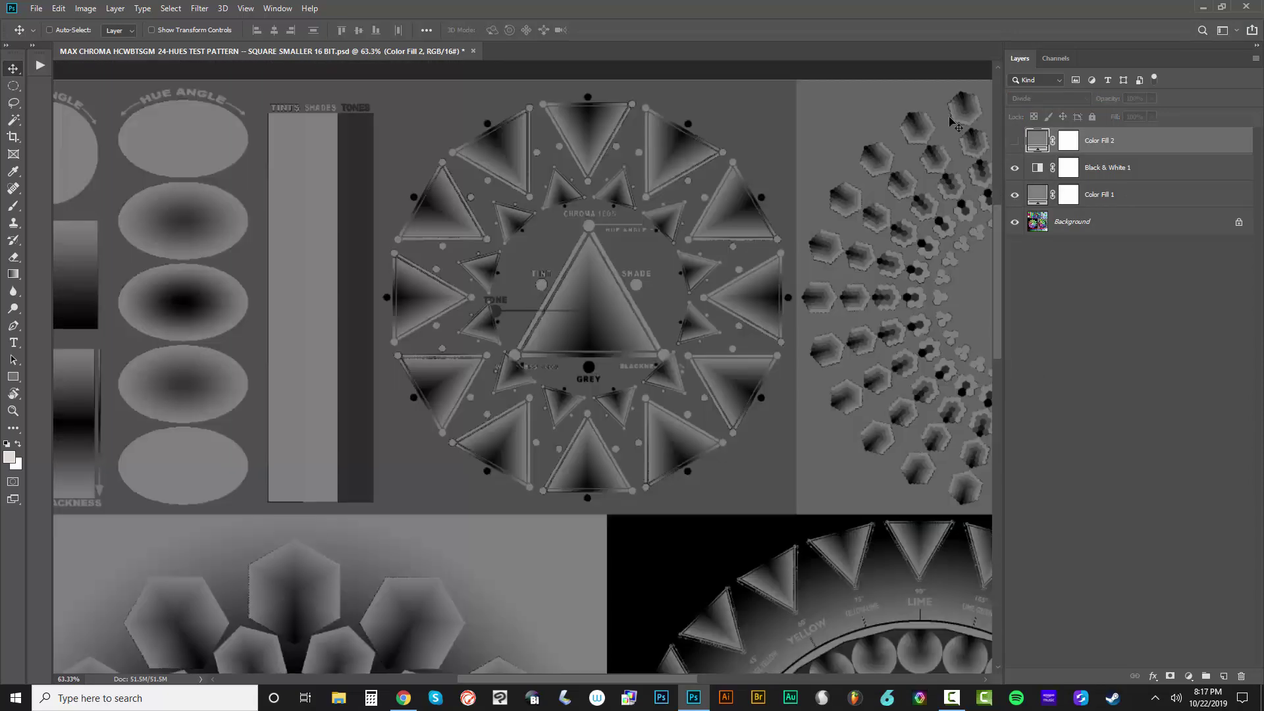
{"action": "left_click", "coordinate": [1015, 141]}
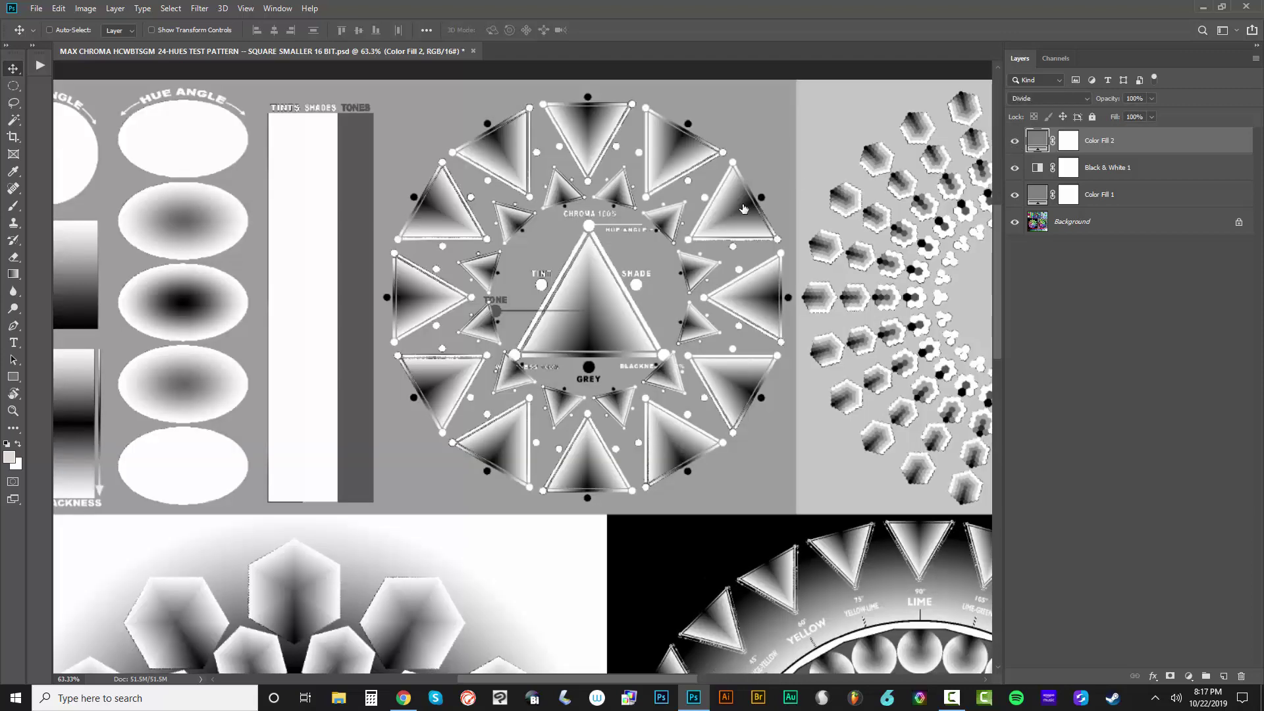
{"action": "scroll", "coordinate": [652, 246], "scroll_direction": "down", "scroll_amount": 1}
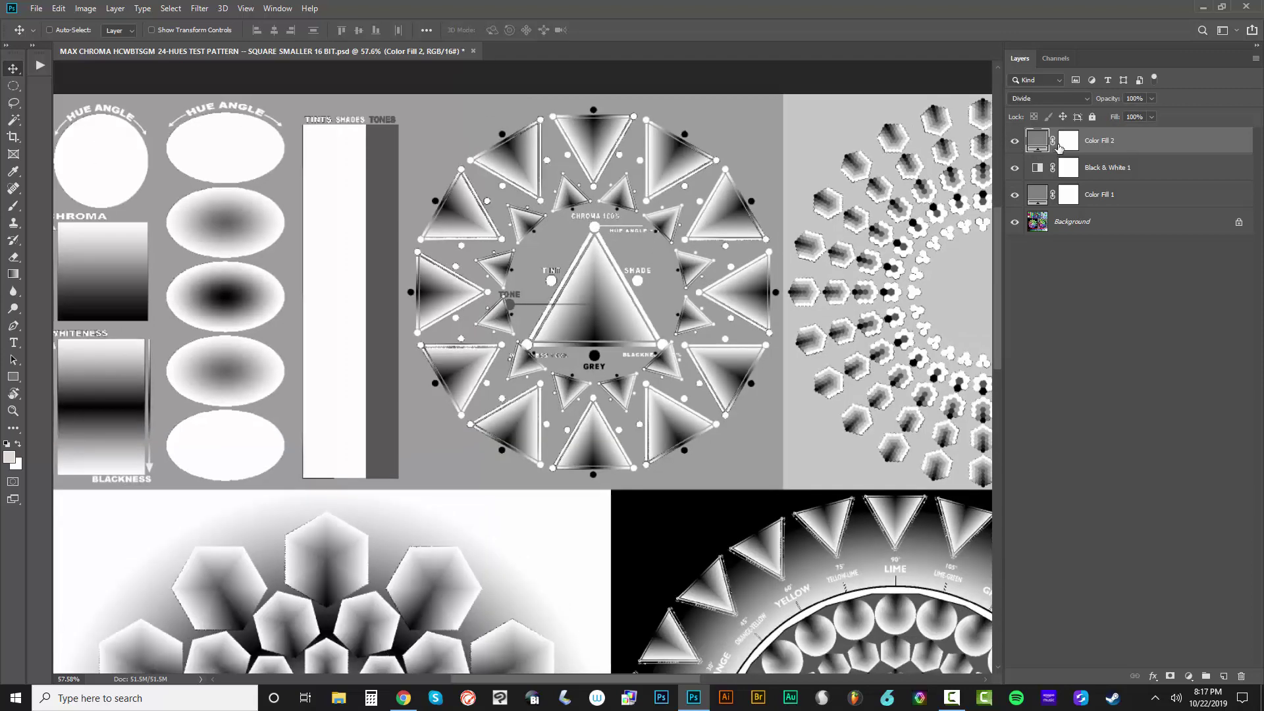
{"action": "scroll", "coordinate": [765, 257], "scroll_direction": "down", "scroll_amount": 7}
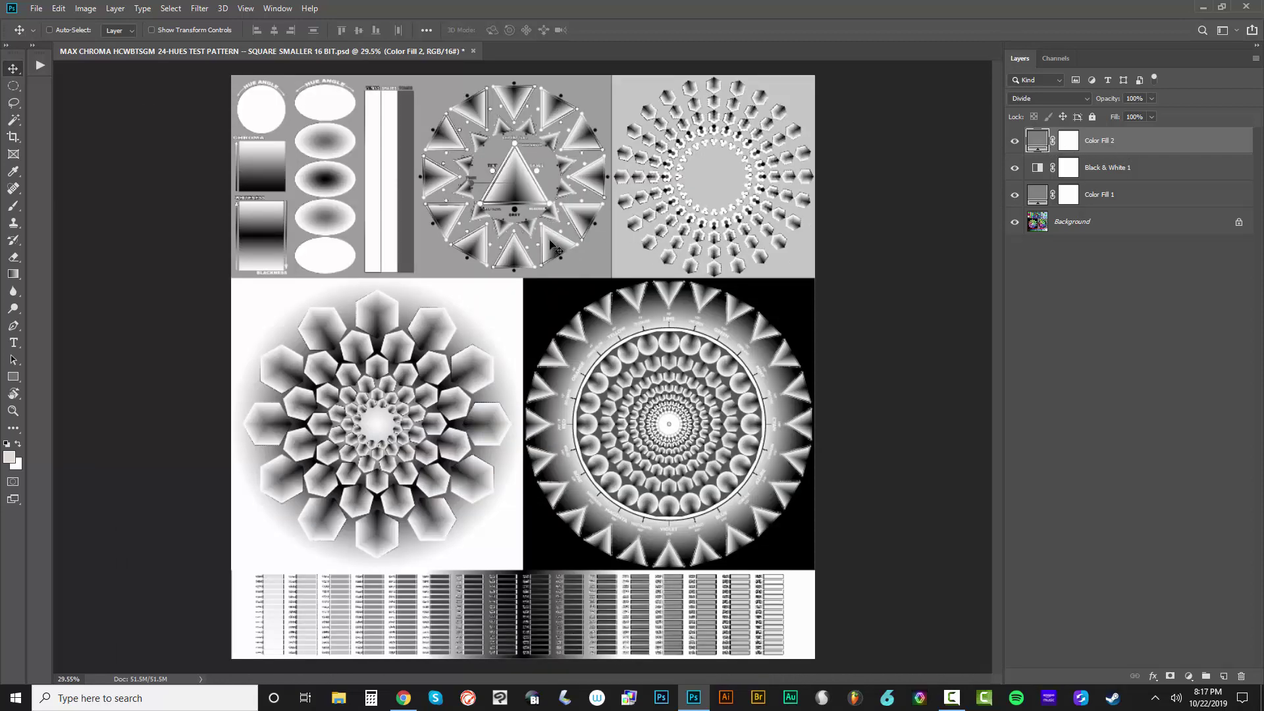
Set up a color lookup table export described as MAX CHROMA COLOR SEPARATION LUTS - MEDIUM GREY, copying that description for reuse
{"action": "left_click", "coordinate": [45, 9]}
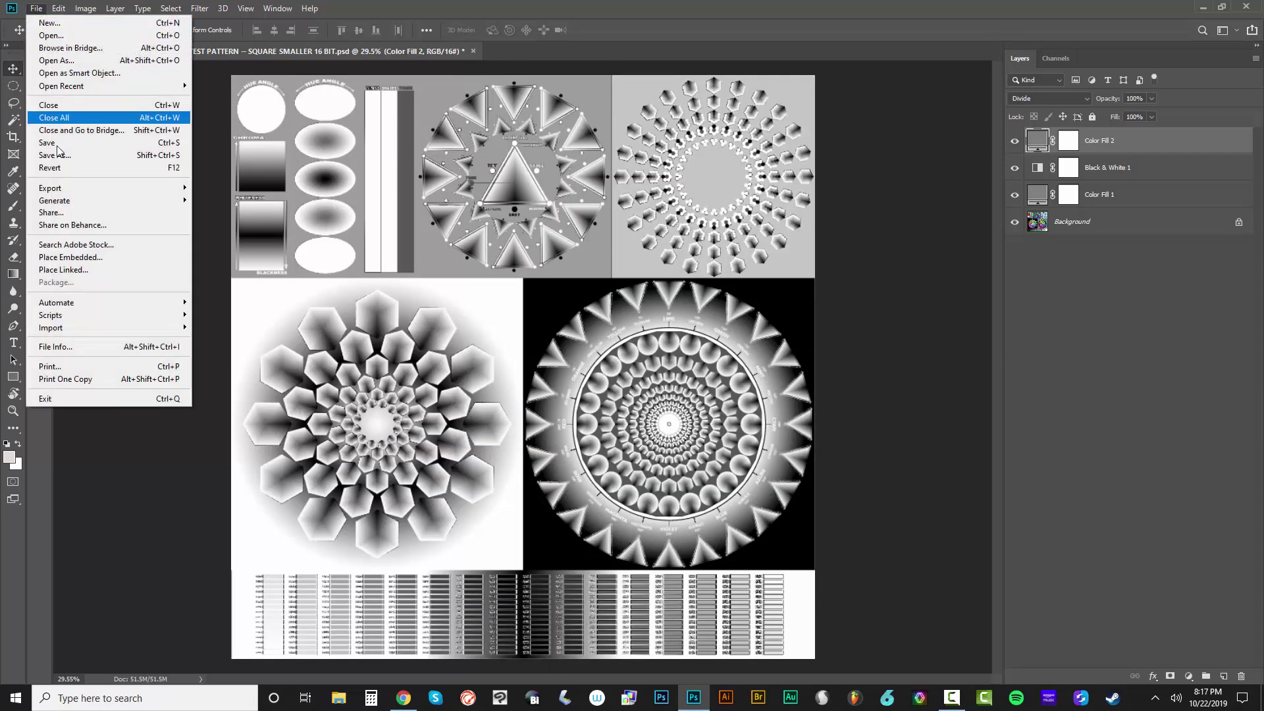
{"action": "mouse_move", "coordinate": [112, 188]}
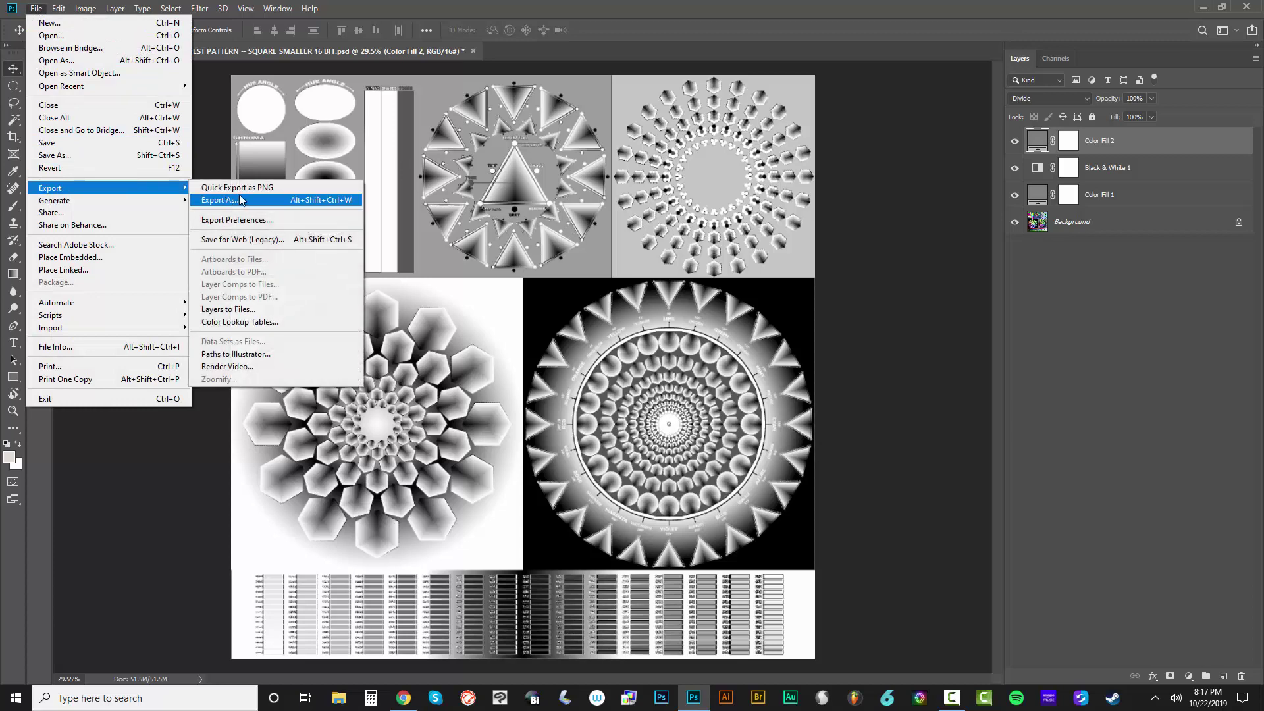
{"action": "left_click", "coordinate": [250, 321]}
{"action": "left_click_drag", "start_coordinate": [754, 241], "coordinate": [338, 258]}
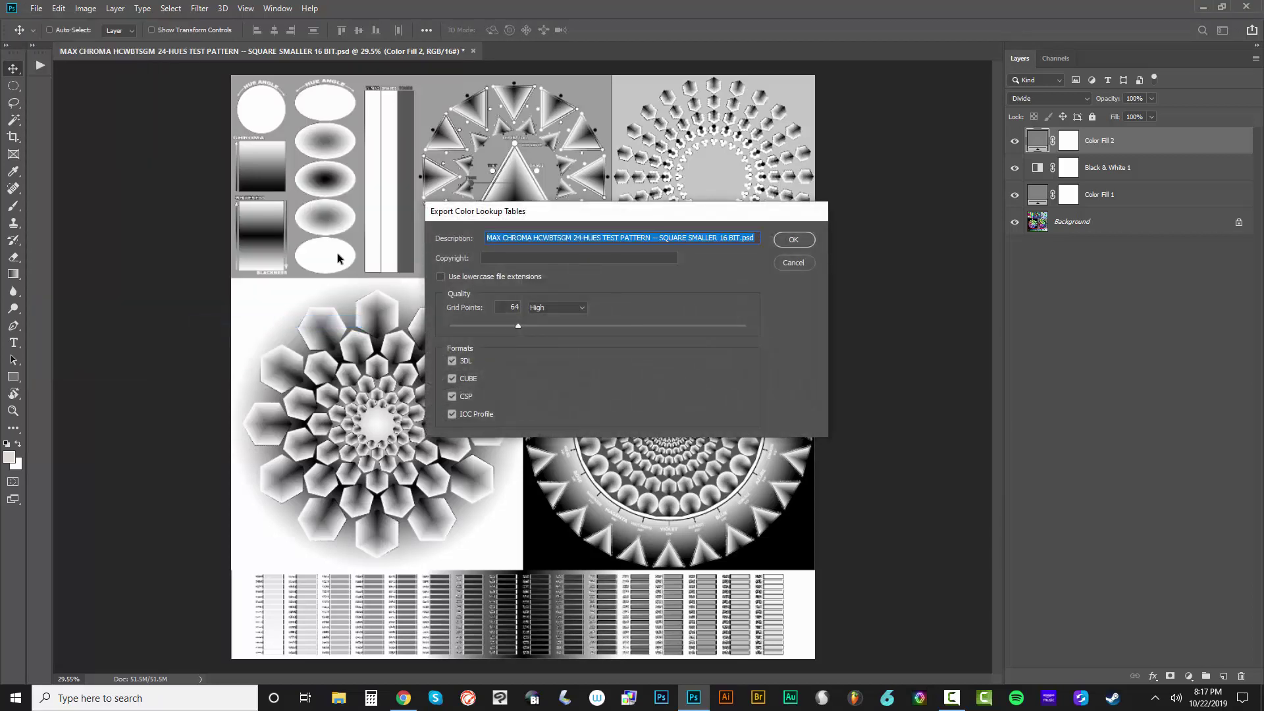
{"action": "type", "text": "MAX"}
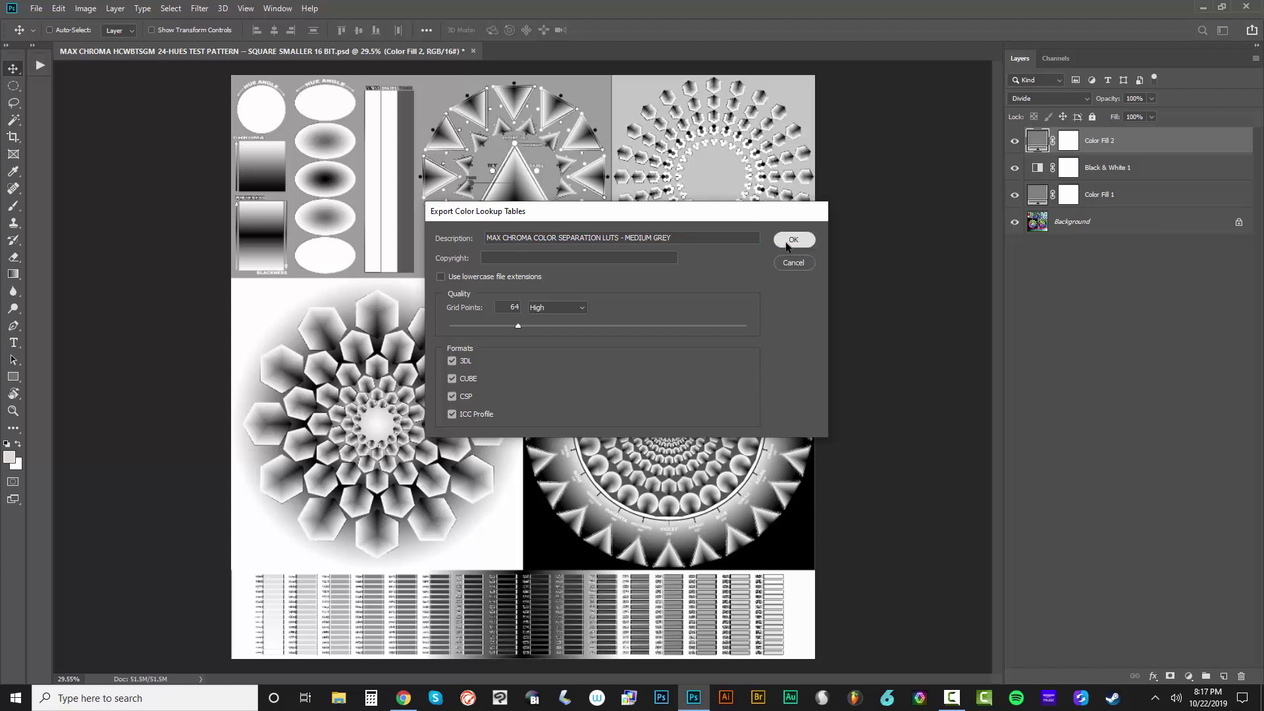
{"action": "left_click_drag", "start_coordinate": [675, 238], "coordinate": [506, 235]}
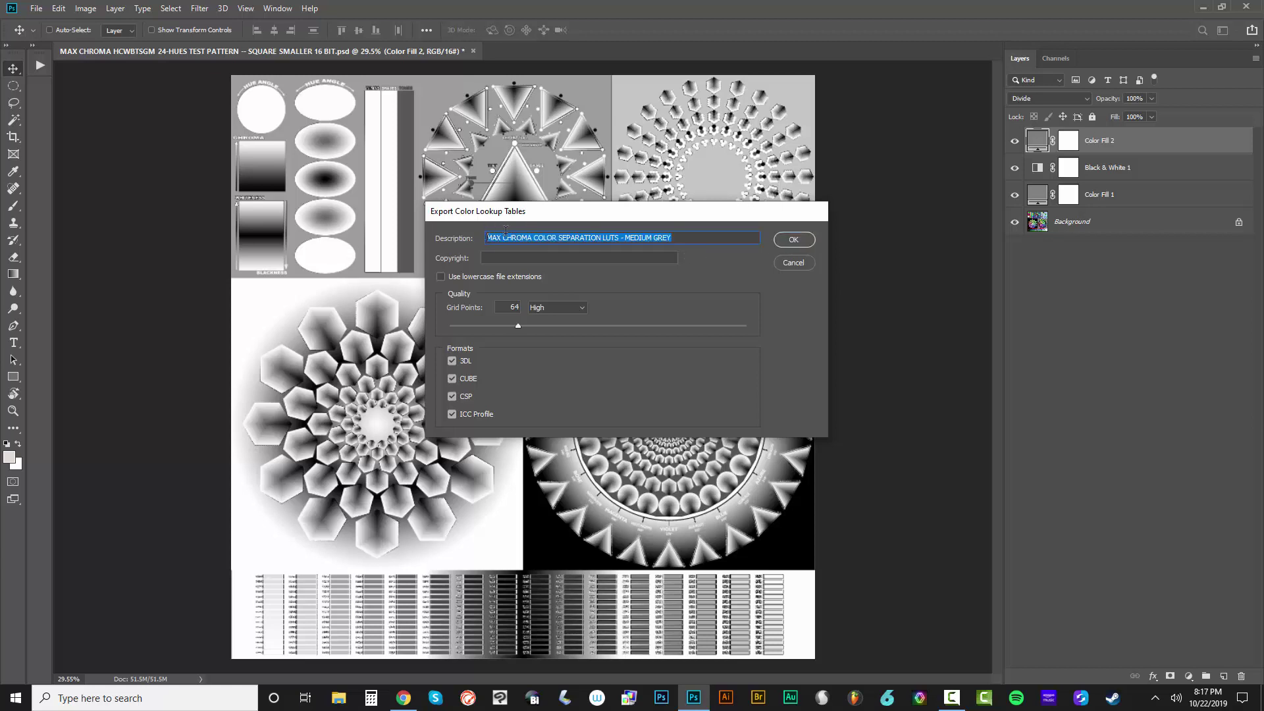
{"action": "right_click", "coordinate": [509, 233]}
{"action": "left_click", "coordinate": [448, 277]}
{"action": "left_click", "coordinate": [794, 240]}
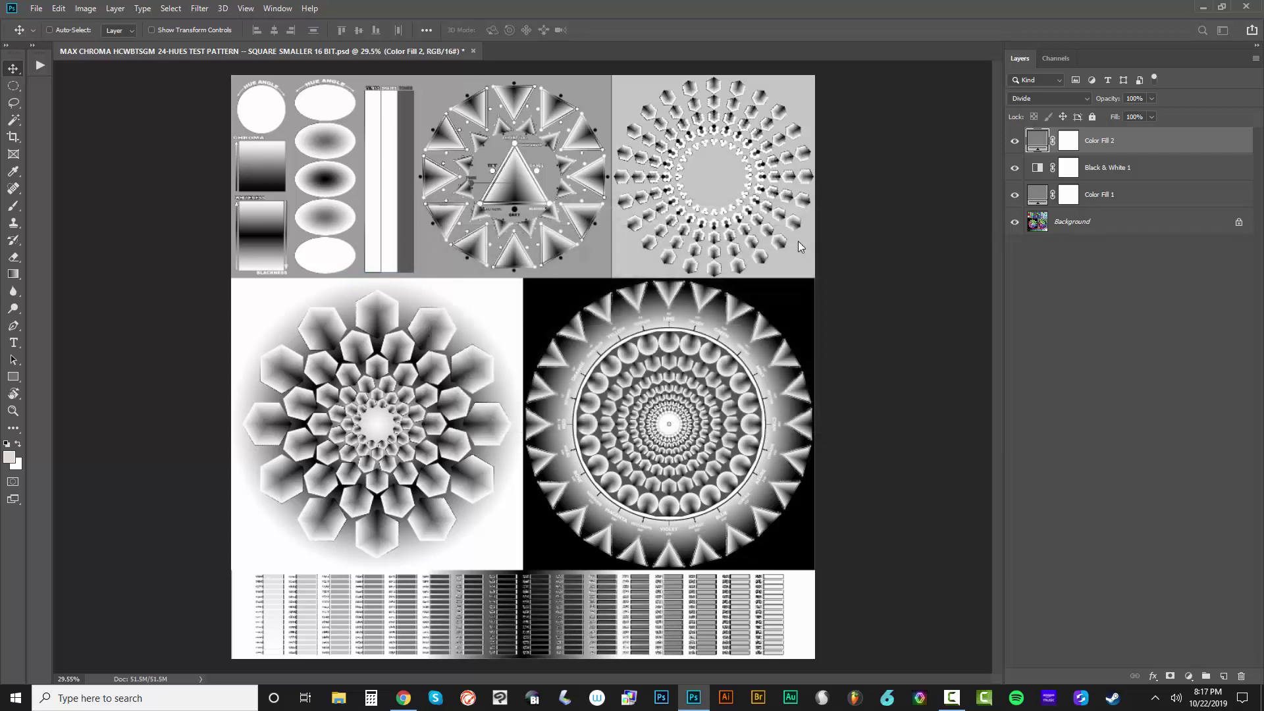
Save the lookup tables in the Desktop folder MAX CHROMA COLOR SEPARATION LUTS as MAX CHROMA COLOR SEPARATION LUTS - MEDIUM GREY
{"action": "left_click", "coordinate": [60, 183]}
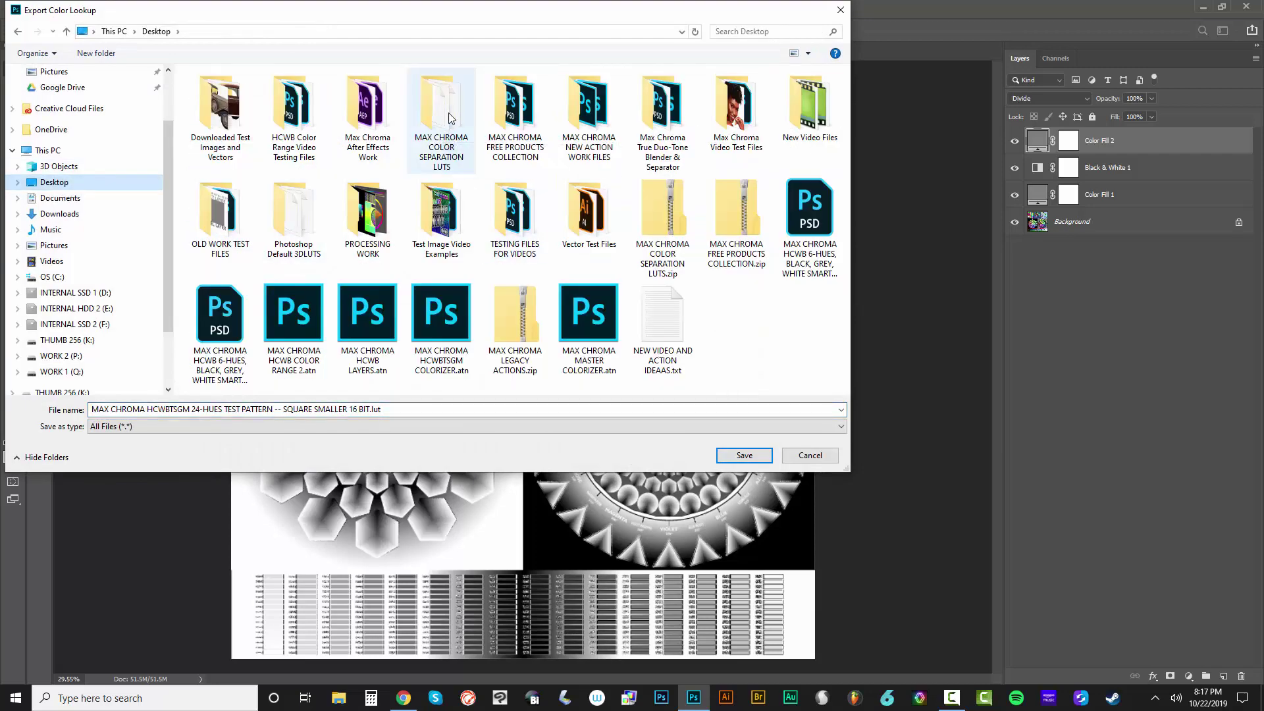
{"action": "double_click", "coordinate": [454, 139]}
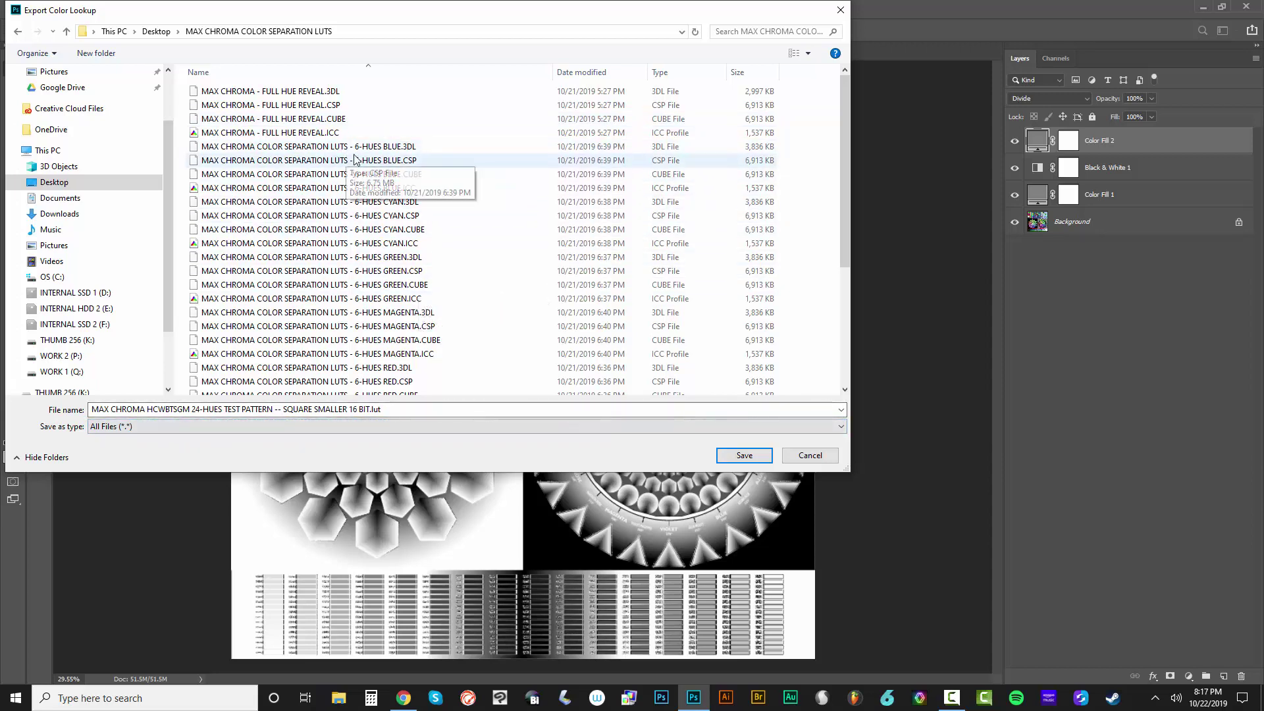
{"action": "left_click_drag", "start_coordinate": [393, 409], "coordinate": [91, 411]}
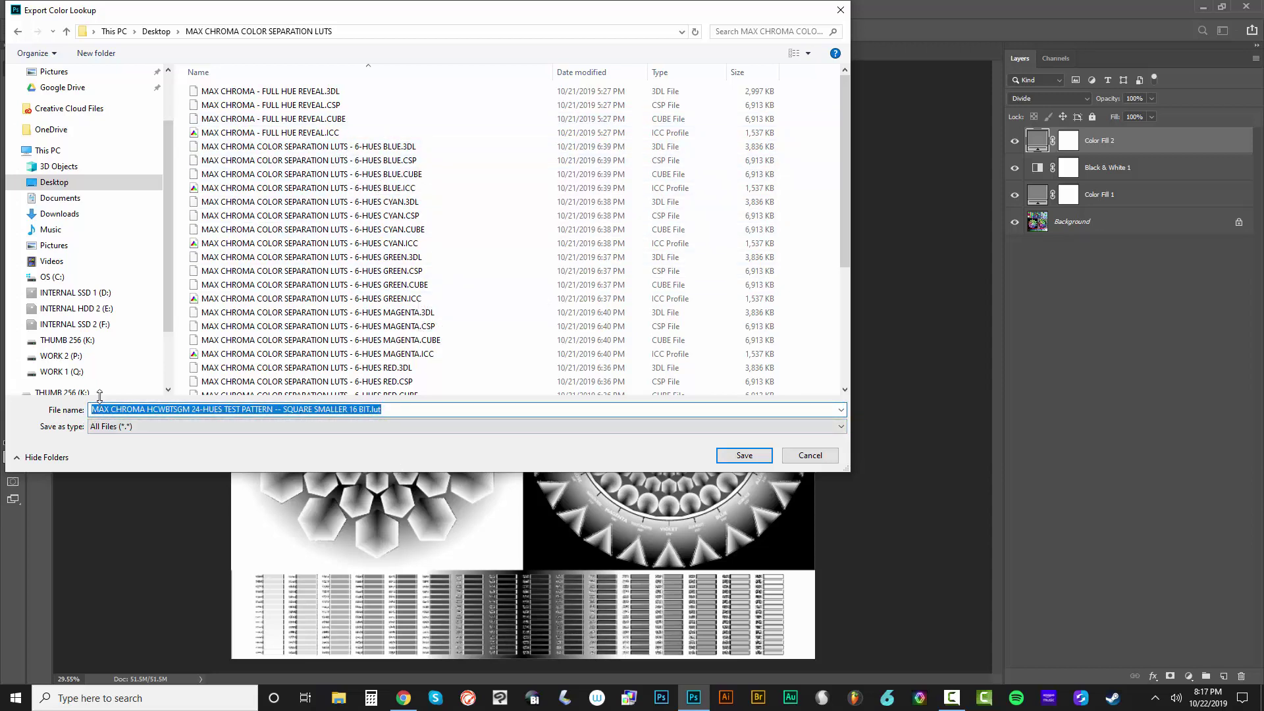
{"action": "key", "text": "ctrl+v"}
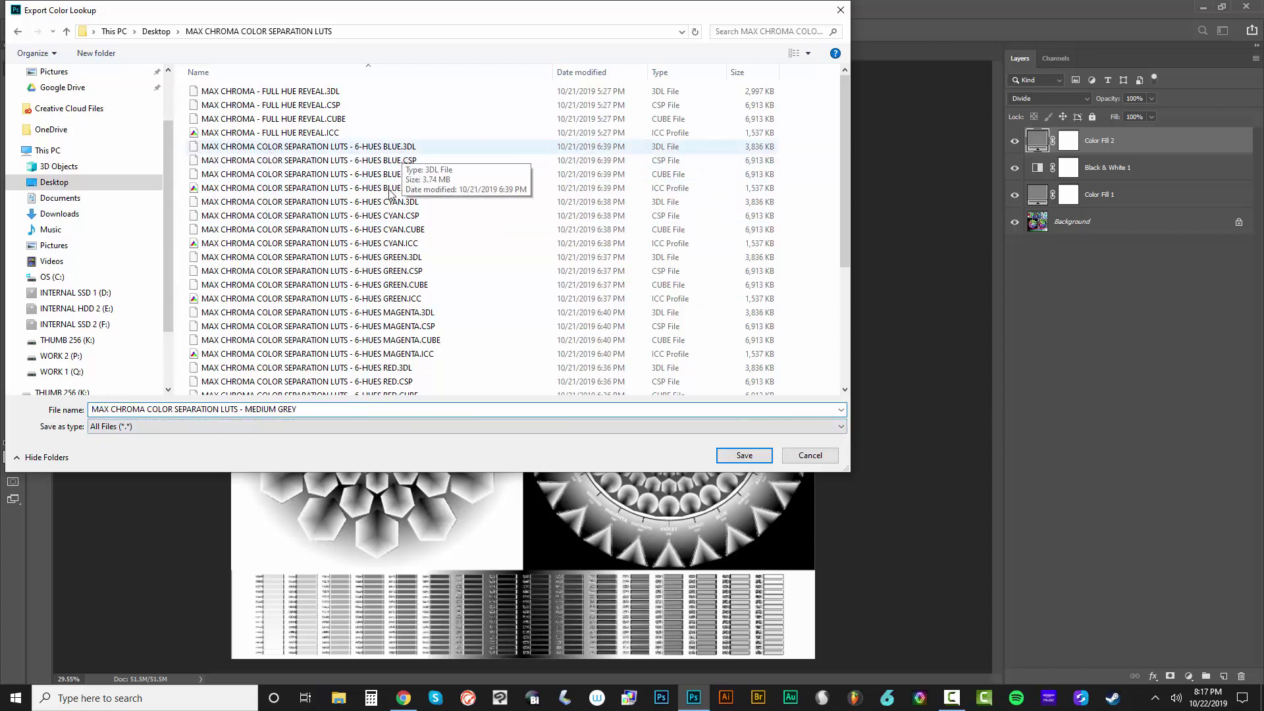
{"action": "left_click", "coordinate": [752, 454]}
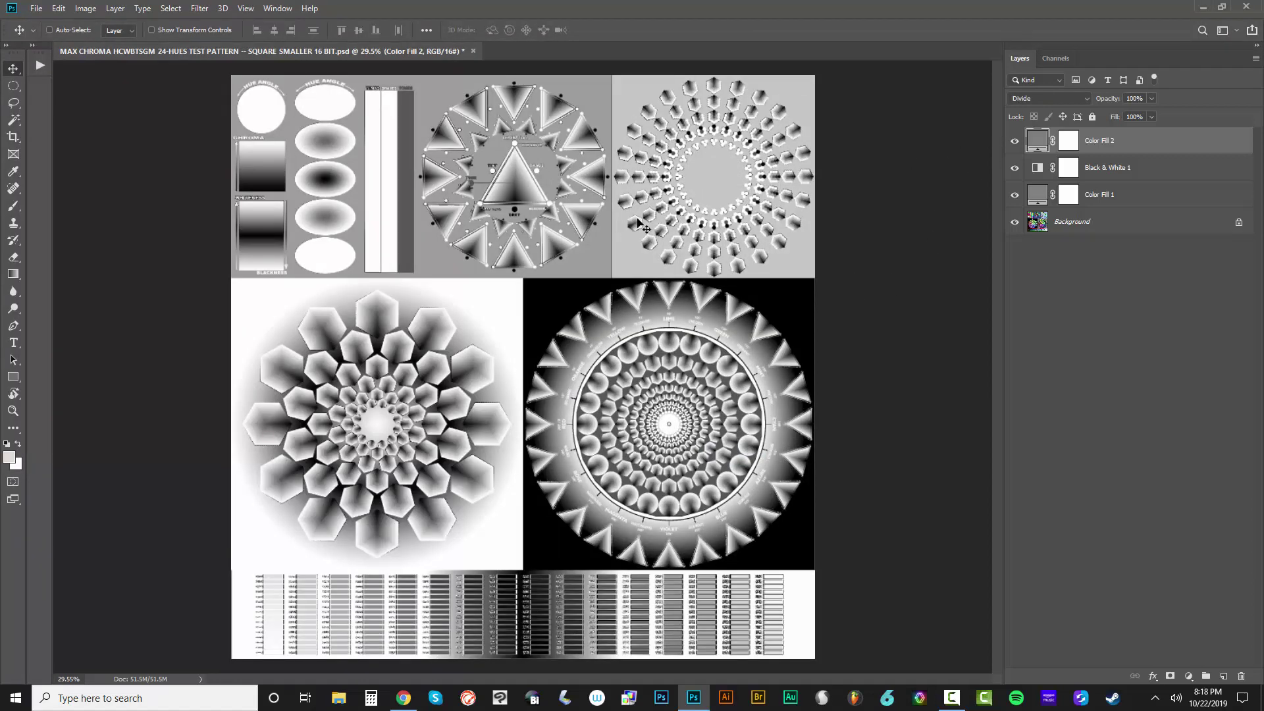
Examine the grey mask around the colour wheel and central chroma triangle, and compare it with the original colours by hiding the three layers
{"action": "scroll", "coordinate": [527, 432], "scroll_direction": "up", "scroll_amount": 6}
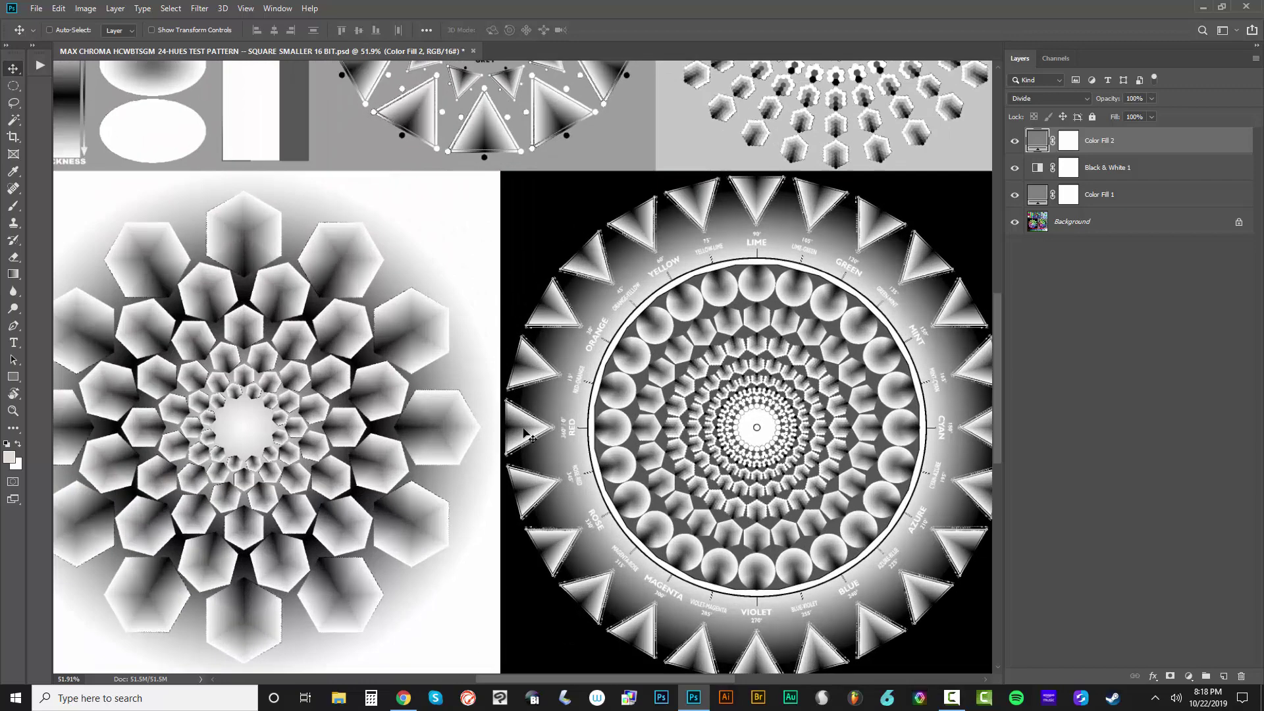
{"action": "scroll", "coordinate": [520, 434], "scroll_direction": "down", "scroll_amount": 6}
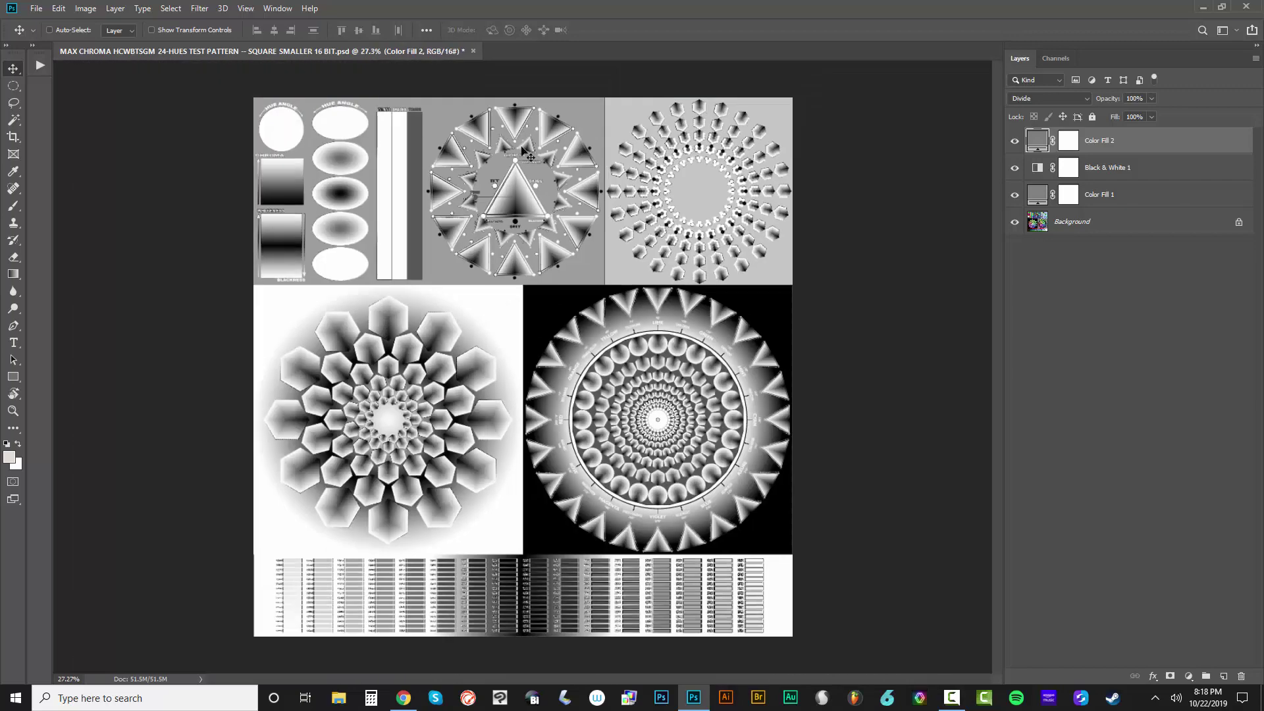
{"action": "scroll", "coordinate": [512, 186], "scroll_direction": "up", "scroll_amount": 3}
{"action": "scroll", "coordinate": [512, 184], "scroll_direction": "up", "scroll_amount": 4}
{"action": "scroll", "coordinate": [552, 314], "scroll_direction": "down", "scroll_amount": 1}
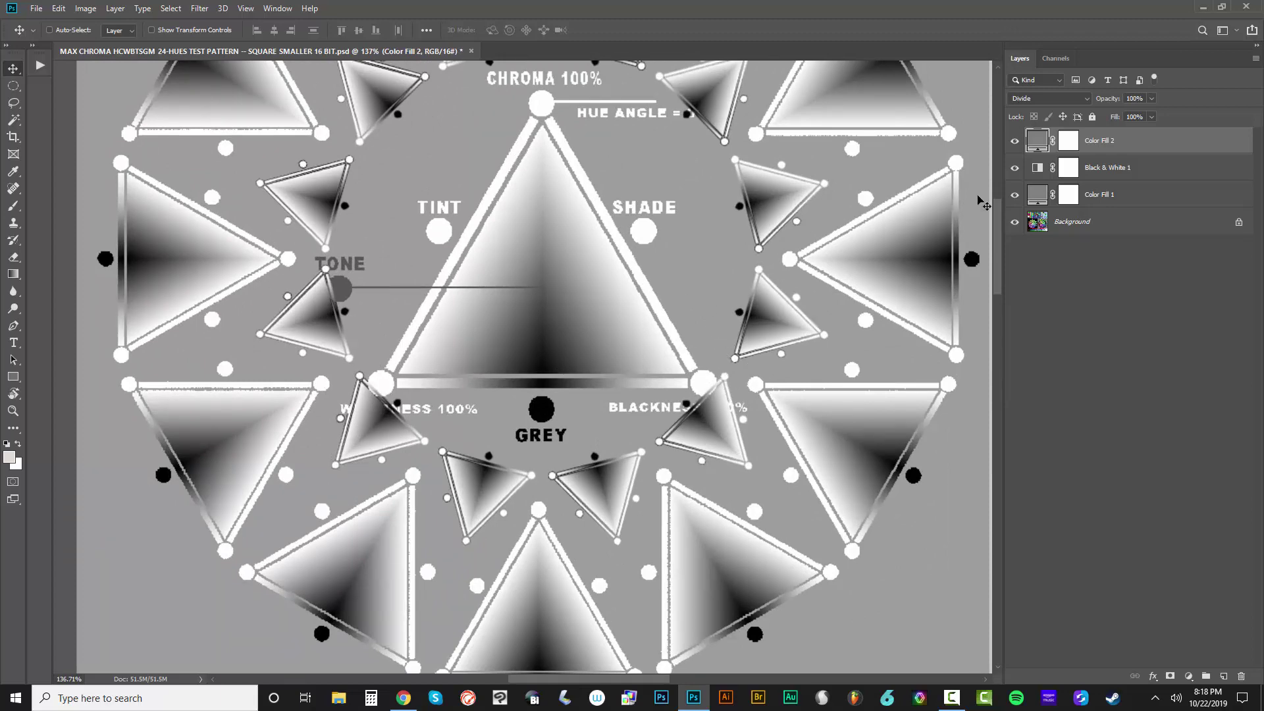
{"action": "left_click_drag", "start_coordinate": [1017, 146], "coordinate": [1014, 198]}
{"action": "left_click", "coordinate": [1090, 230]}
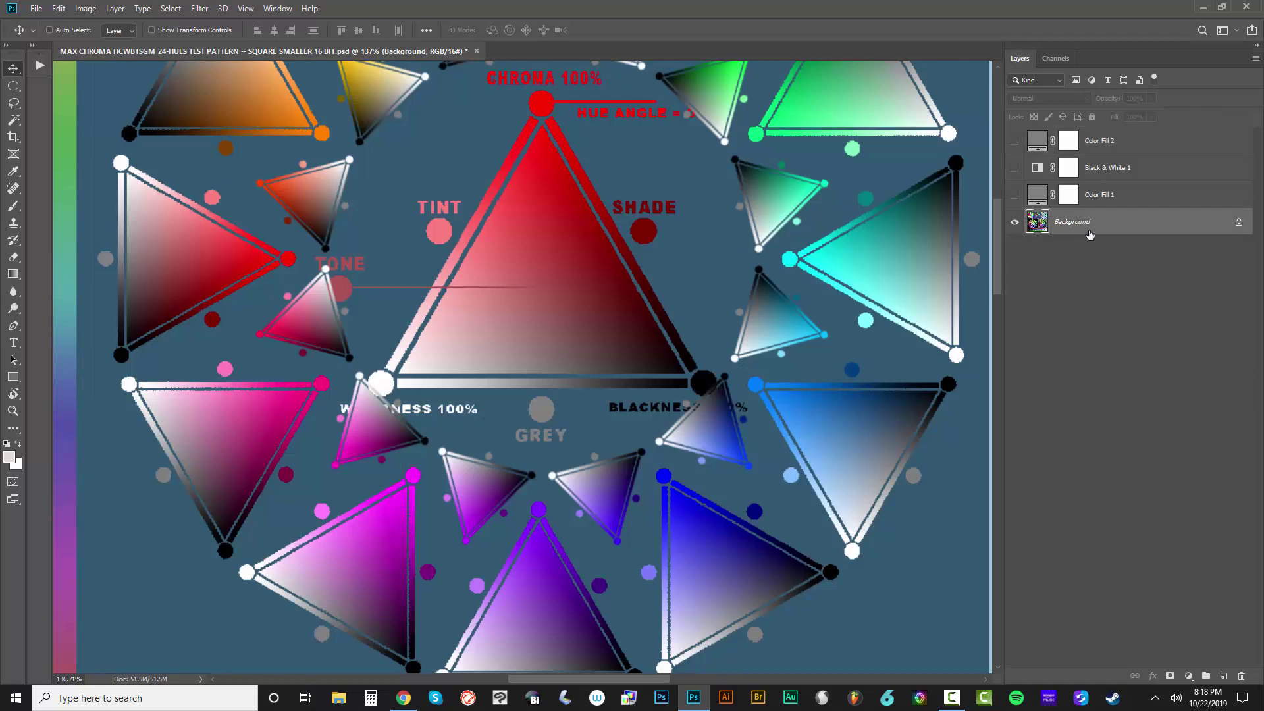
{"action": "scroll", "coordinate": [665, 301], "scroll_direction": "down", "scroll_amount": 5}
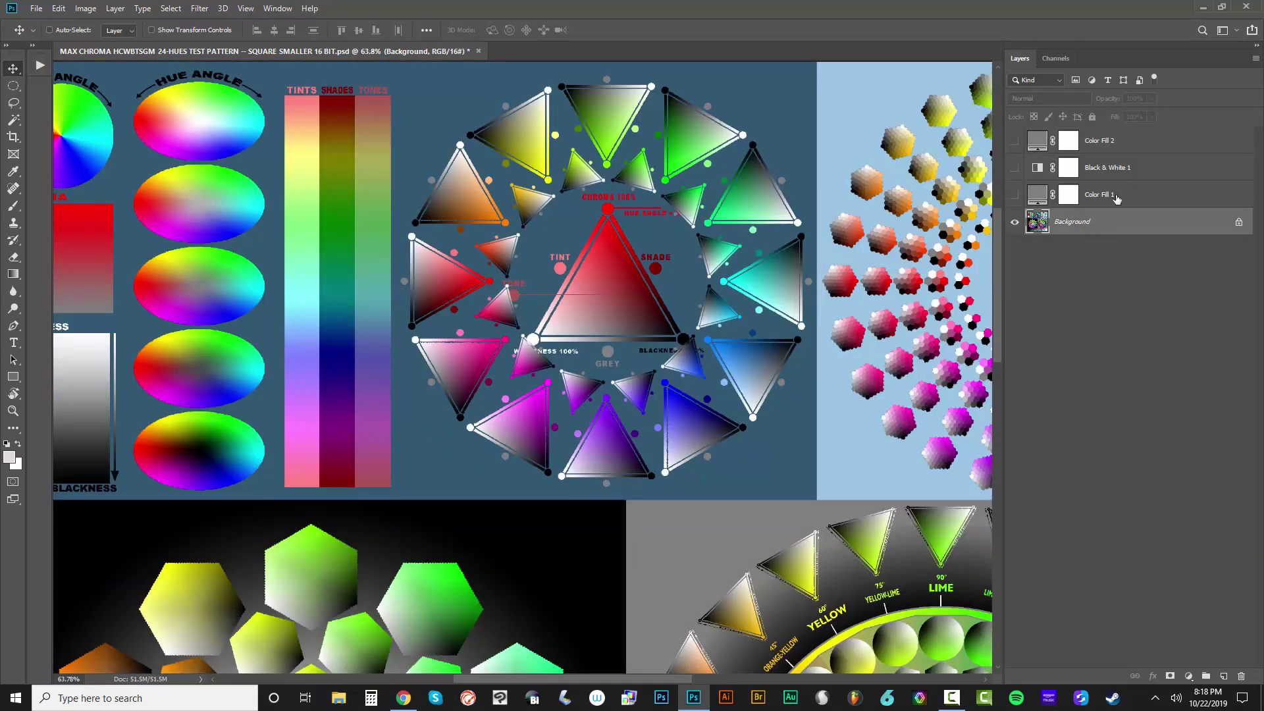
Delete both grey fill layers and the Black & White adjustment, leaving only the Background layer
{"action": "left_click", "coordinate": [1127, 153]}
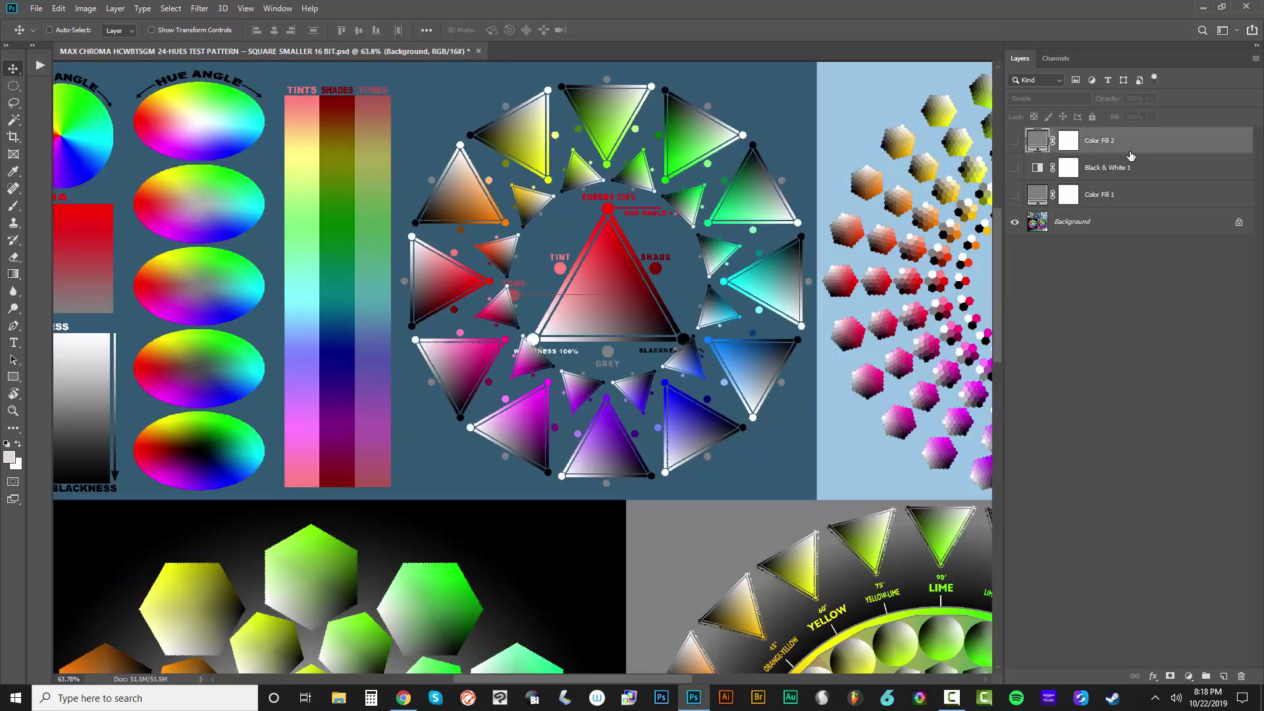
{"action": "key", "text": "Delete"}
{"action": "key", "text": "Delete"}
{"action": "key", "text": "Delete"}
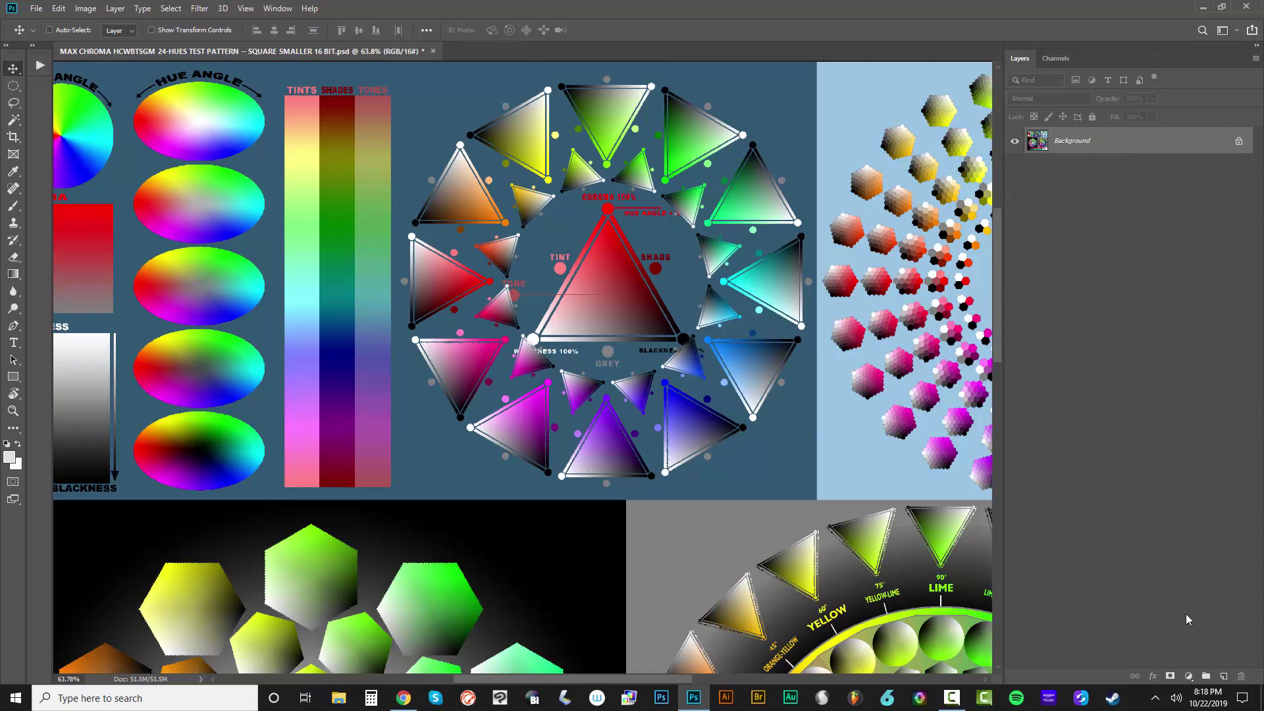
Add a Black & White adjustment layer above the Background using the Maximum White preset
{"action": "left_click", "coordinate": [1188, 677]}
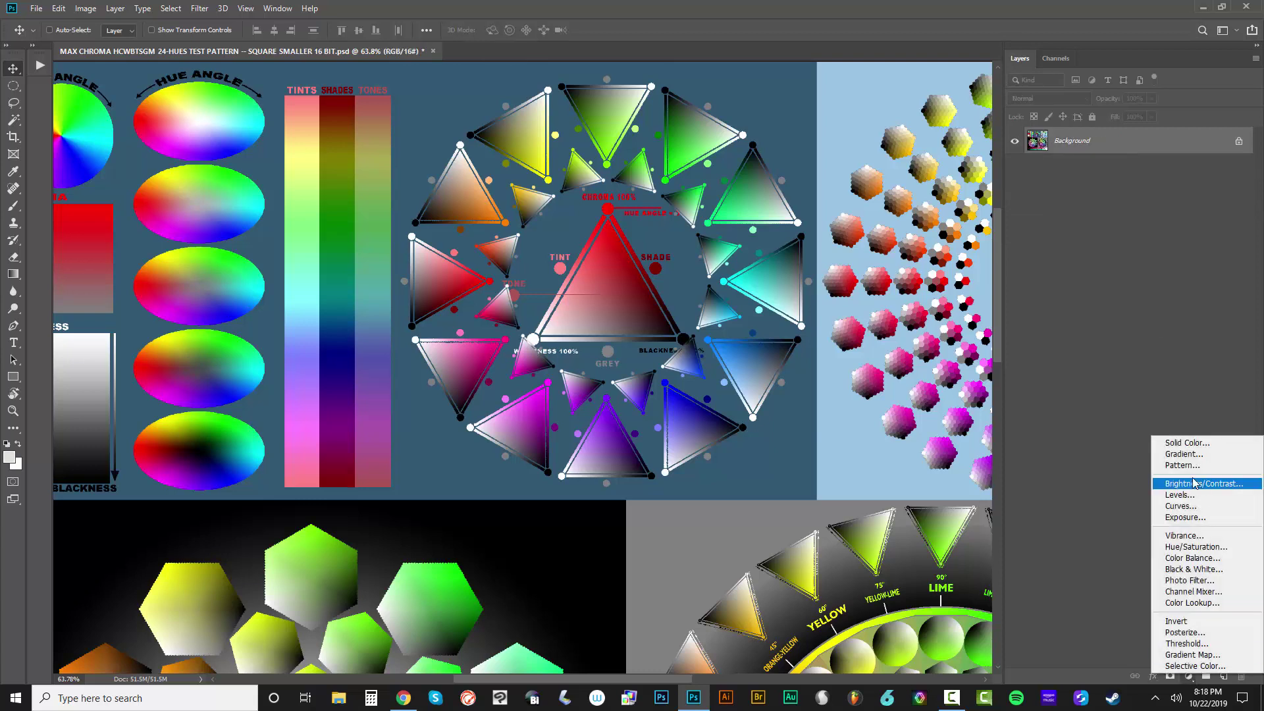
{"action": "left_click", "coordinate": [1199, 571]}
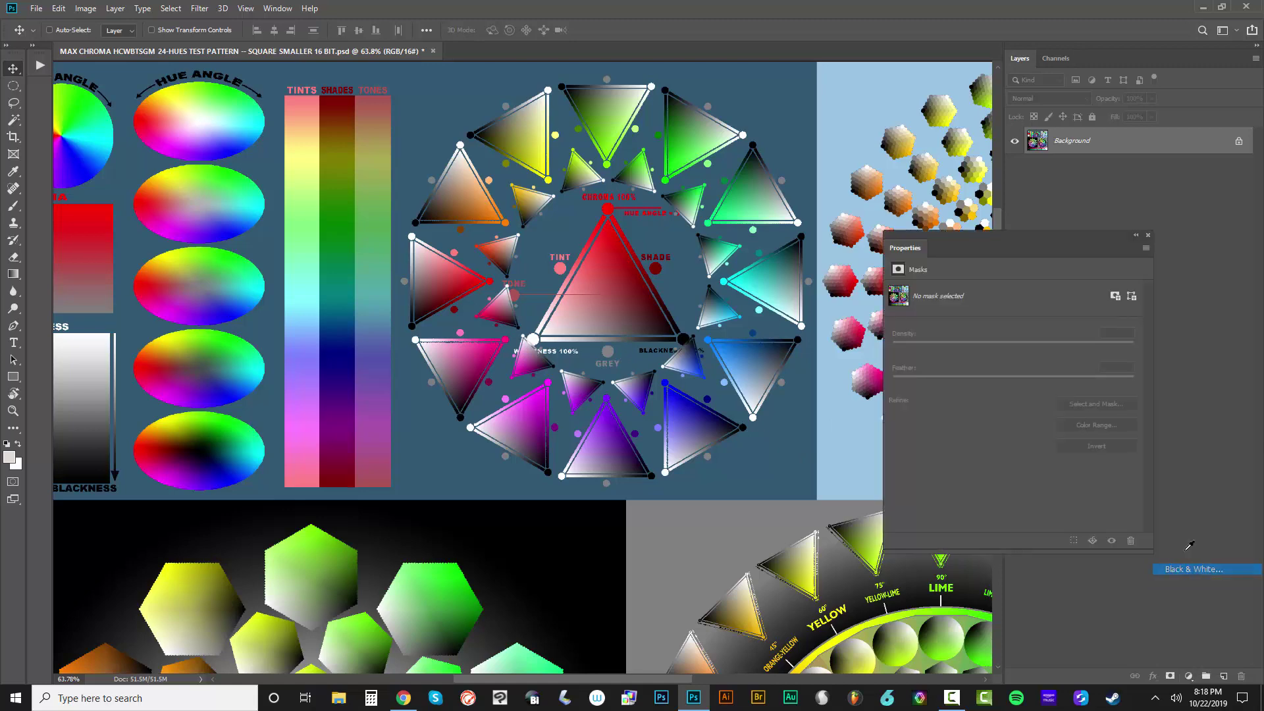
{"action": "left_click", "coordinate": [986, 291]}
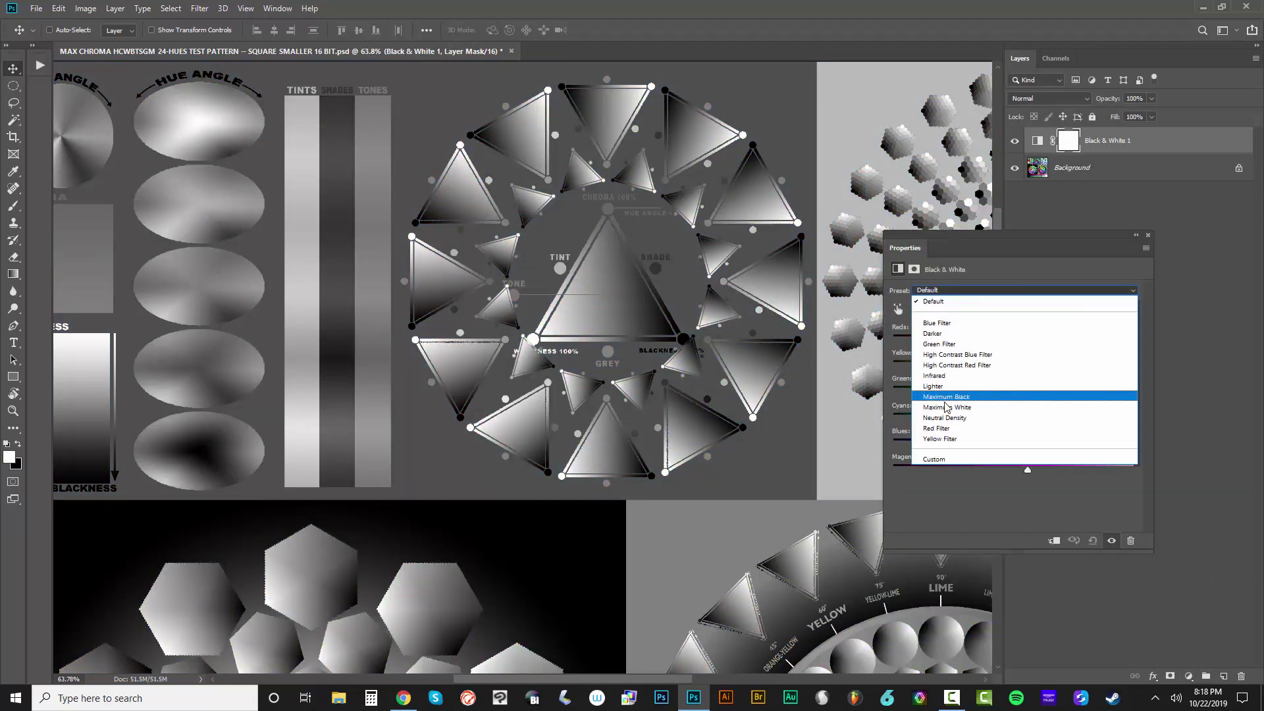
{"action": "left_click", "coordinate": [975, 407]}
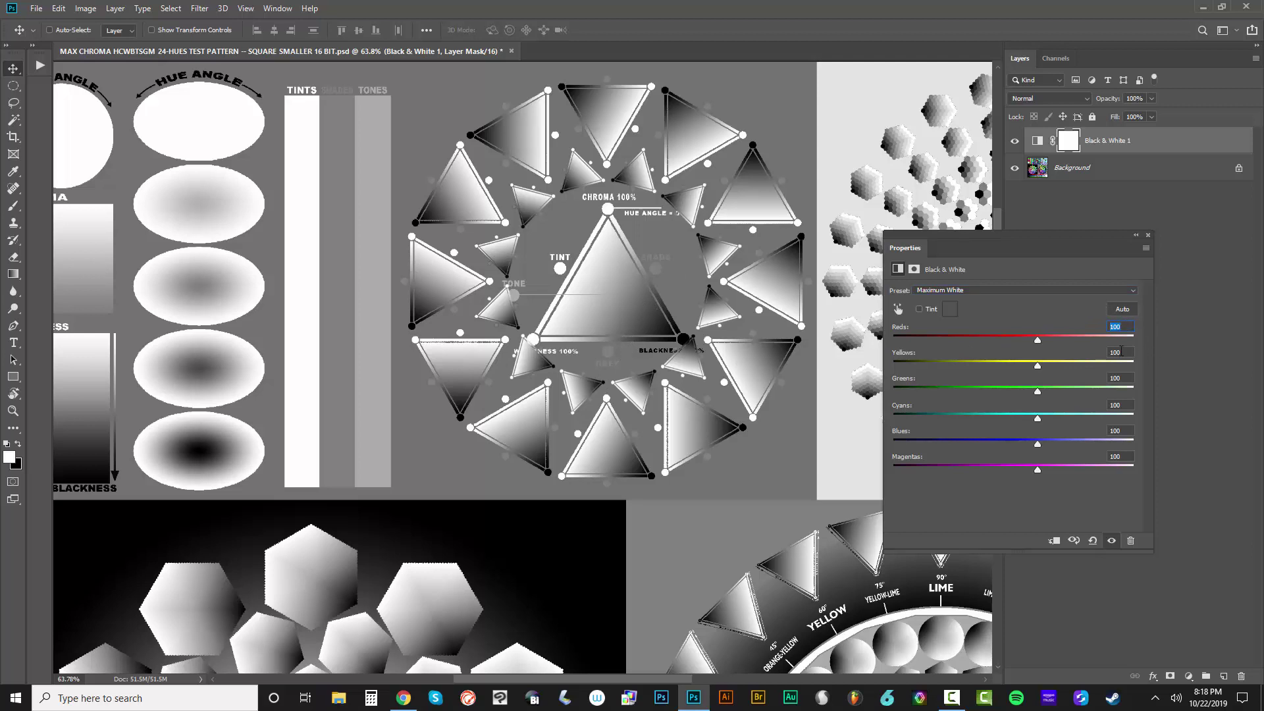
Set the adjustment's Reds, Yellows, Greens, Cyans, Blues and Magentas to 50 each
{"action": "type", "text": "50"}
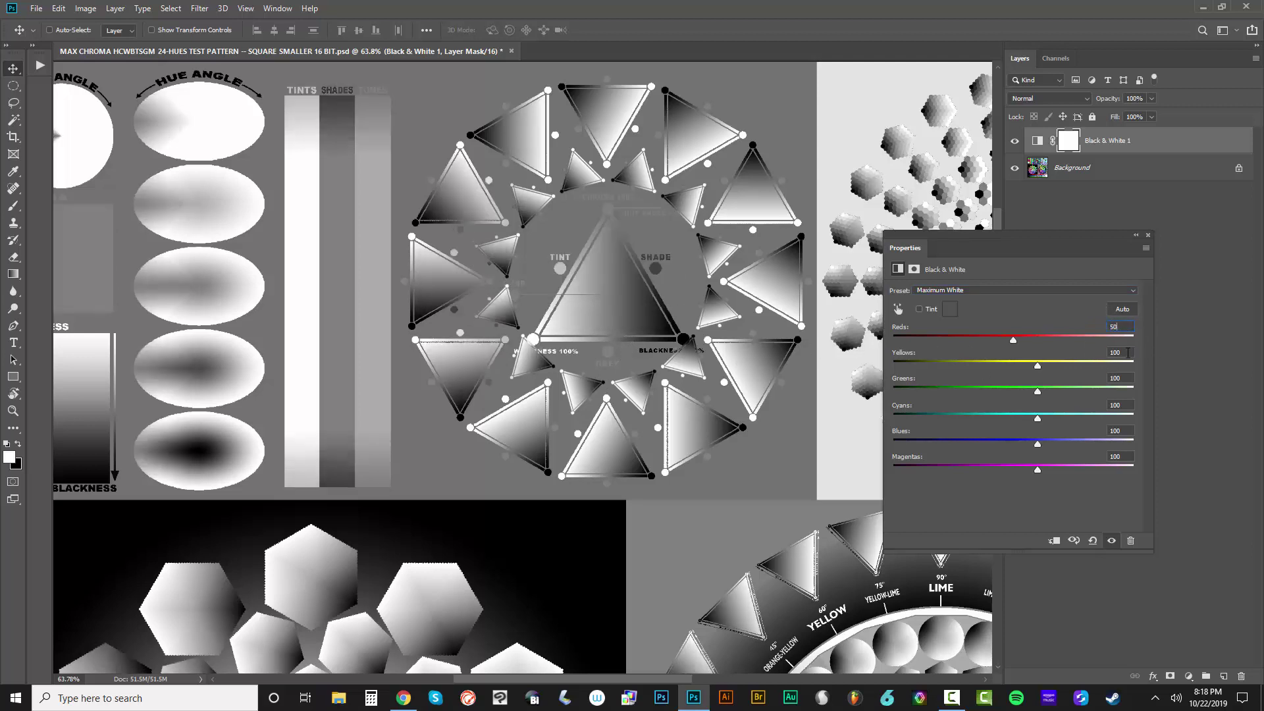
{"action": "key", "text": "Tab"}
{"action": "type", "text": "50"}
{"action": "key", "text": "Tab"}
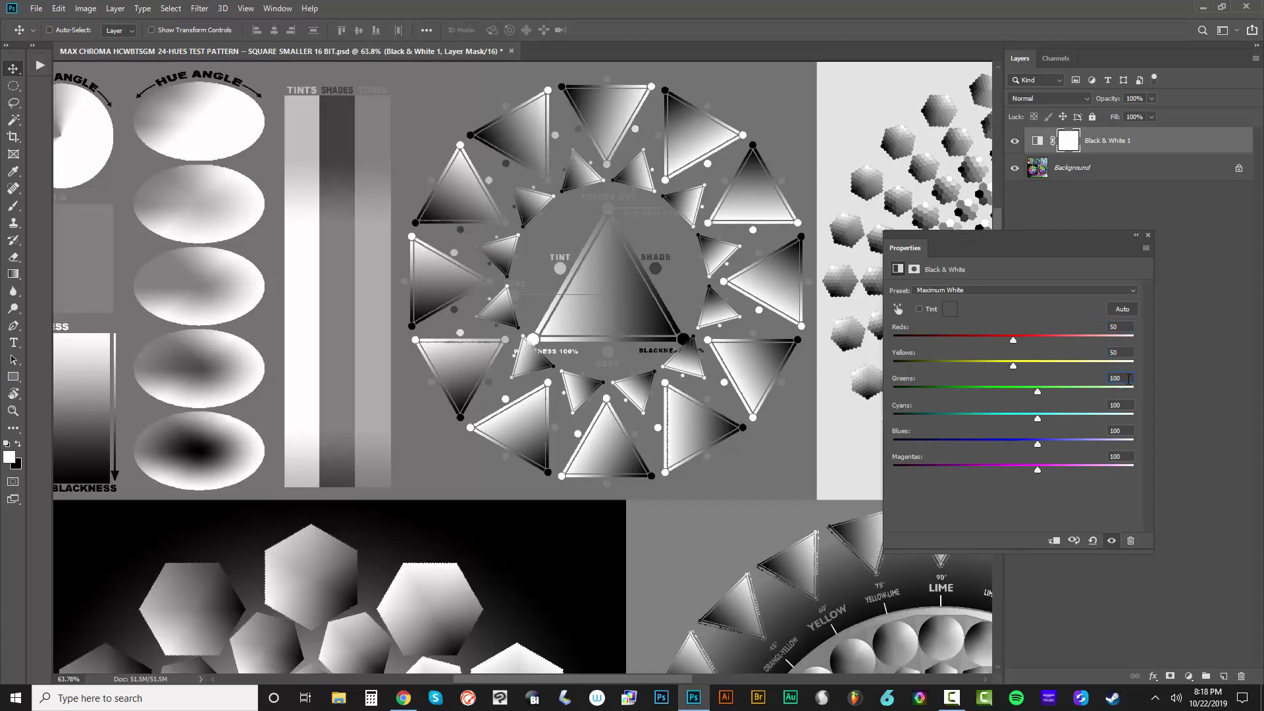
{"action": "type", "text": "50"}
{"action": "key", "text": "Tab"}
{"action": "type", "text": "50"}
{"action": "key", "text": "Tab"}
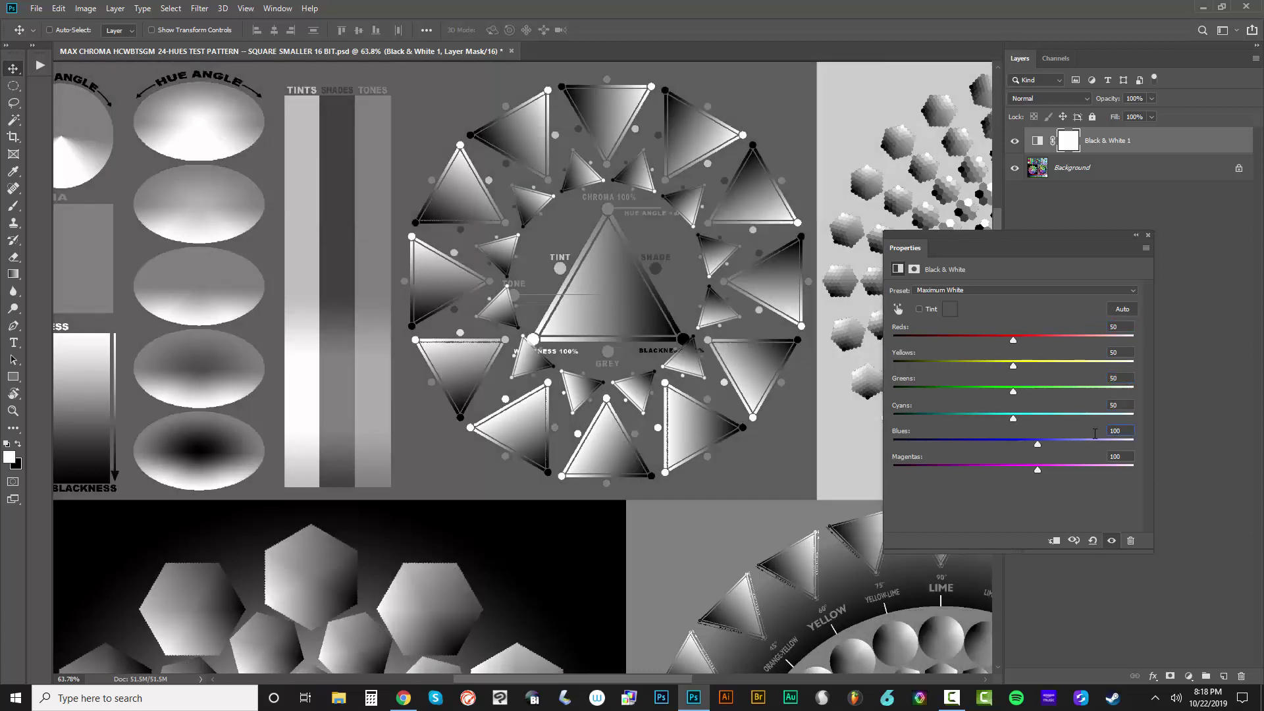
{"action": "type", "text": "50"}
{"action": "key", "text": "Tab"}
{"action": "type", "text": "50"}
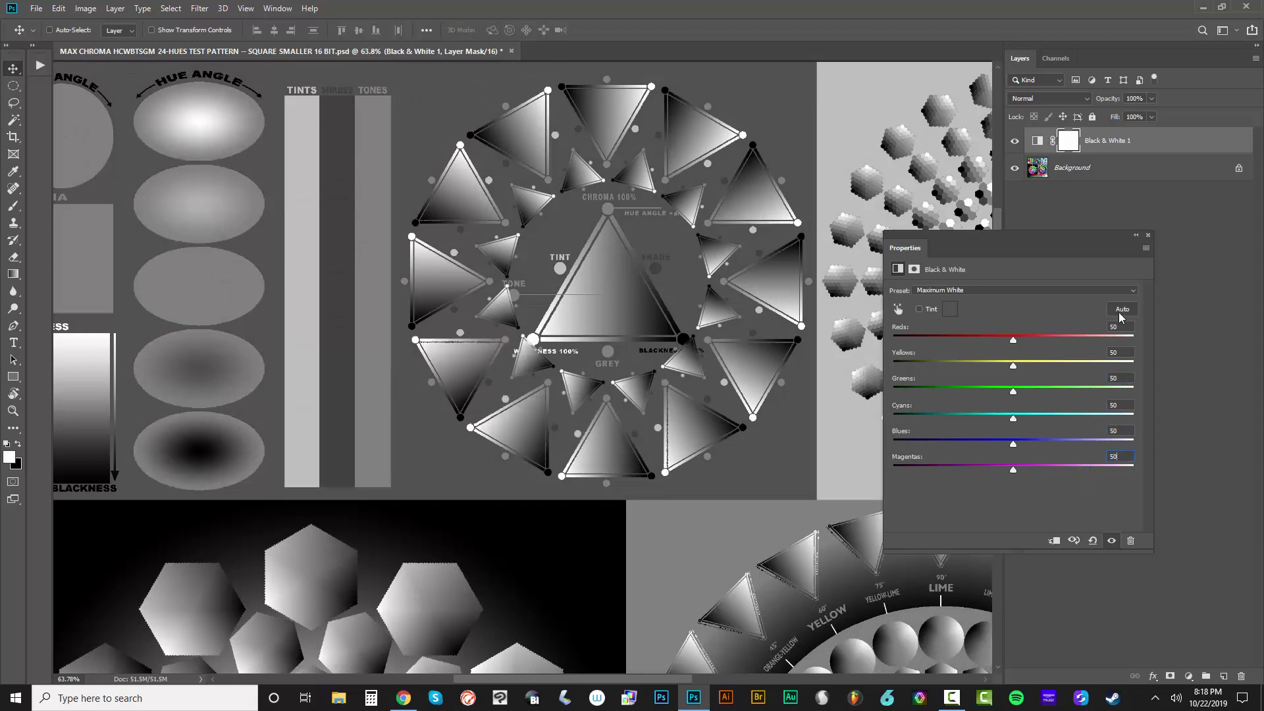
{"action": "left_click", "coordinate": [1148, 235]}
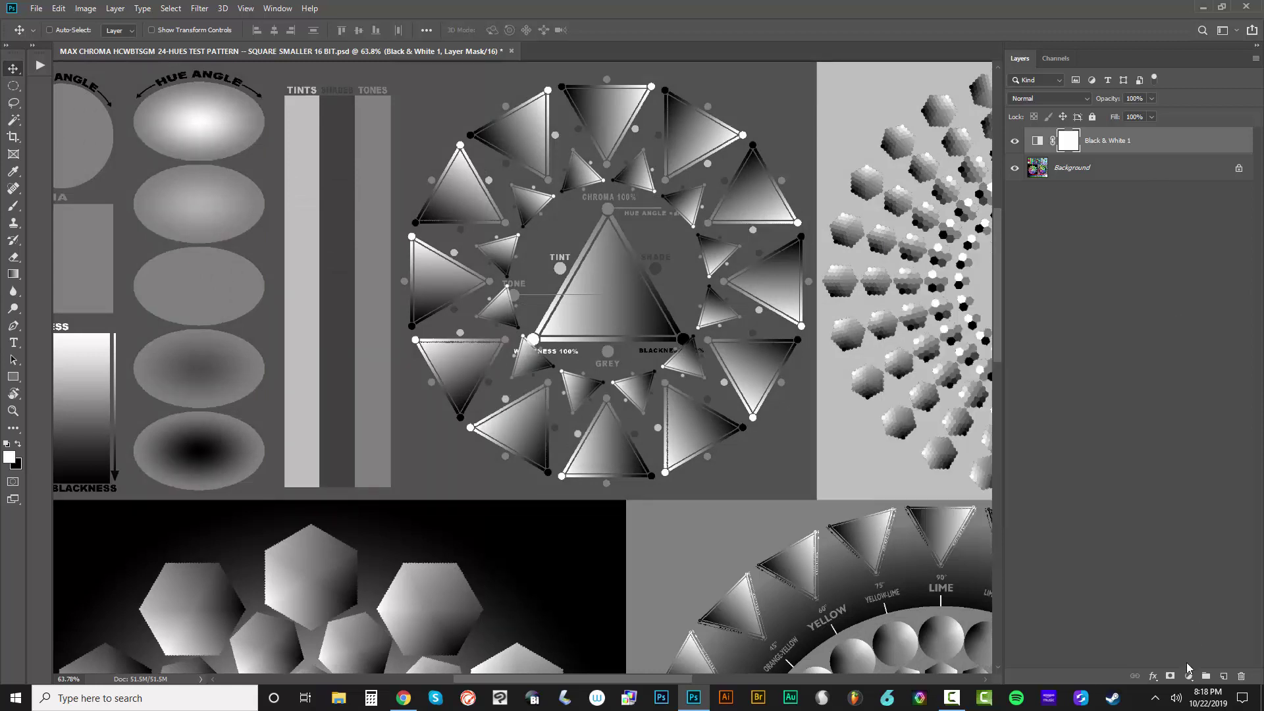
Add a Solid Color fill layer above the Black & White adjustment in neutral grey at 50% brightness
{"action": "left_click", "coordinate": [1189, 675]}
{"action": "left_click", "coordinate": [1196, 443]}
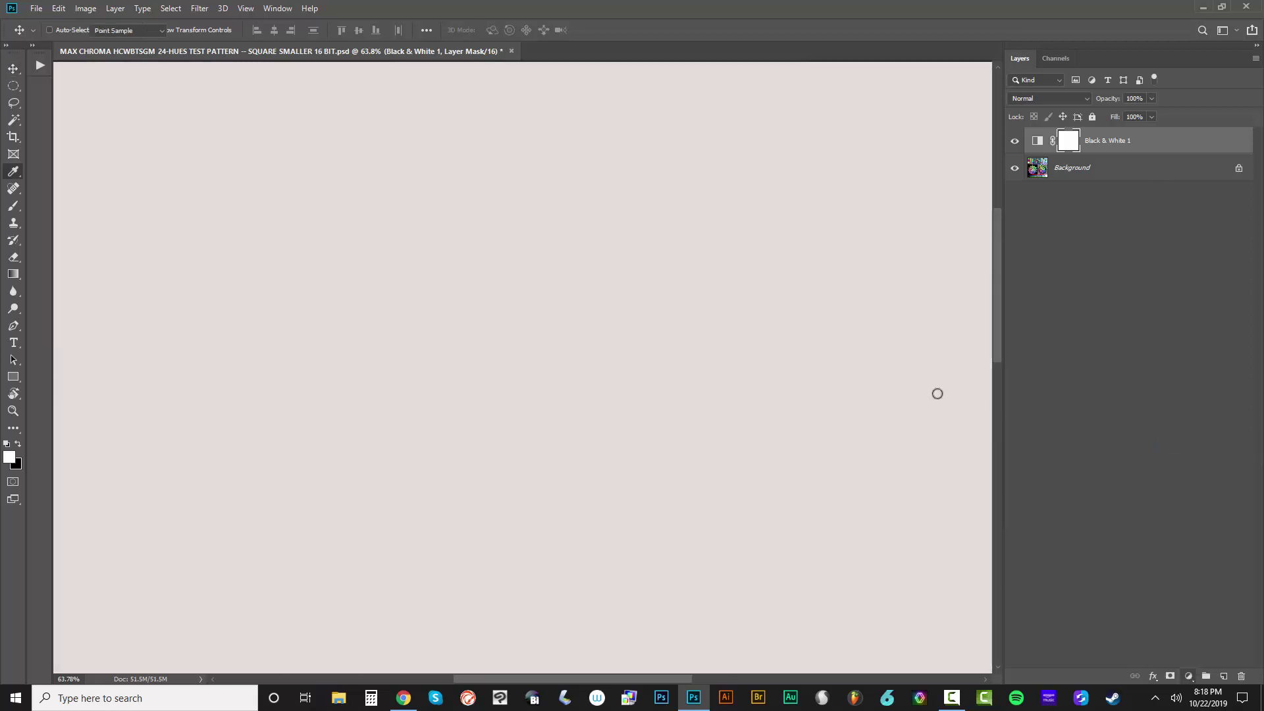
{"action": "mouse_move", "coordinate": [937, 394]}
{"action": "left_mouse_down"}
{"action": "mouse_move", "coordinate": [945, 403]}
{"action": "mouse_move", "coordinate": [915, 407]}
{"action": "left_mouse_up"}
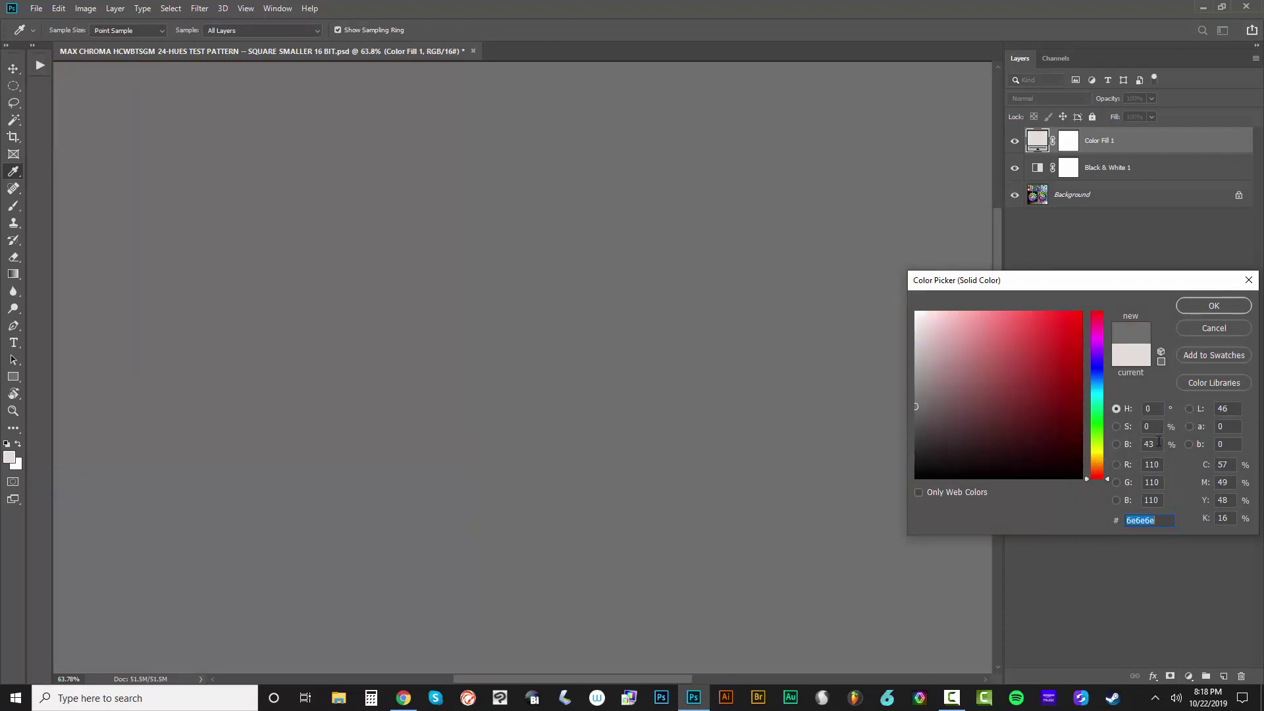
{"action": "left_click_drag", "start_coordinate": [1157, 445], "coordinate": [1123, 448]}
{"action": "type", "text": "50"}
{"action": "left_click", "coordinate": [1214, 307]}
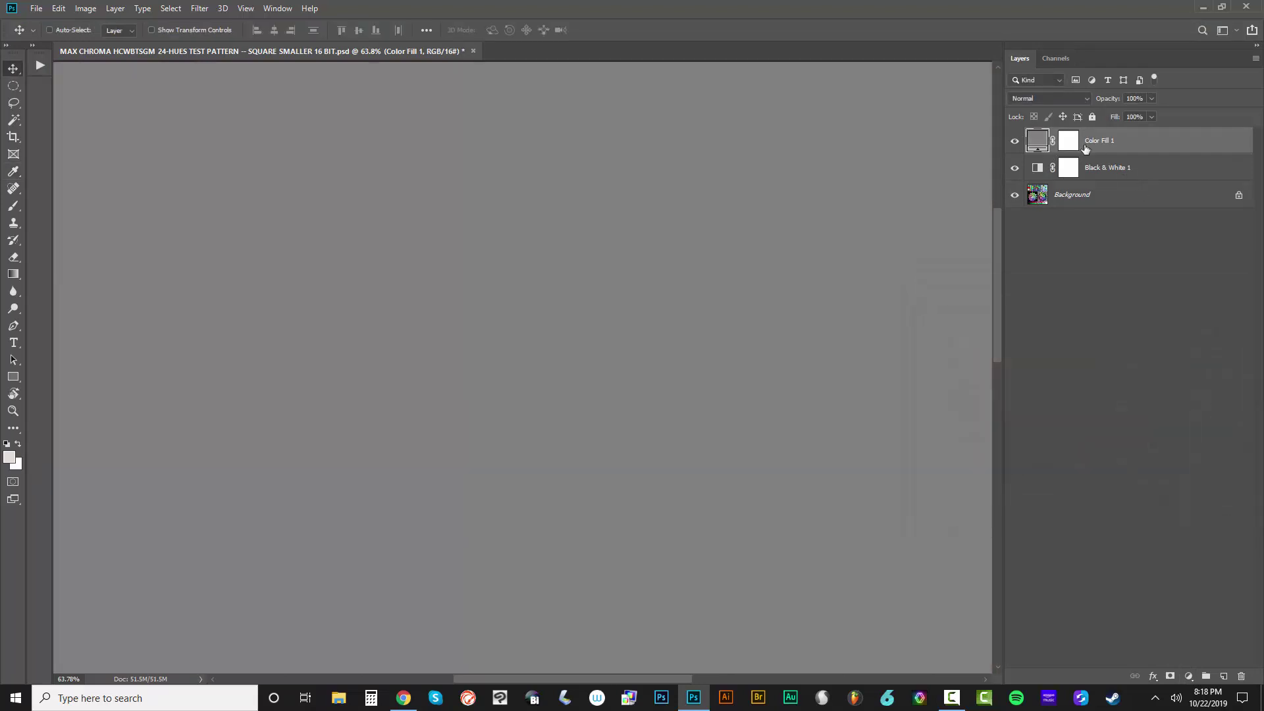
Set the grey fill's blend mode to Divide and inspect the central chroma triangle and the whole test pattern
{"action": "left_click", "coordinate": [1050, 99]}
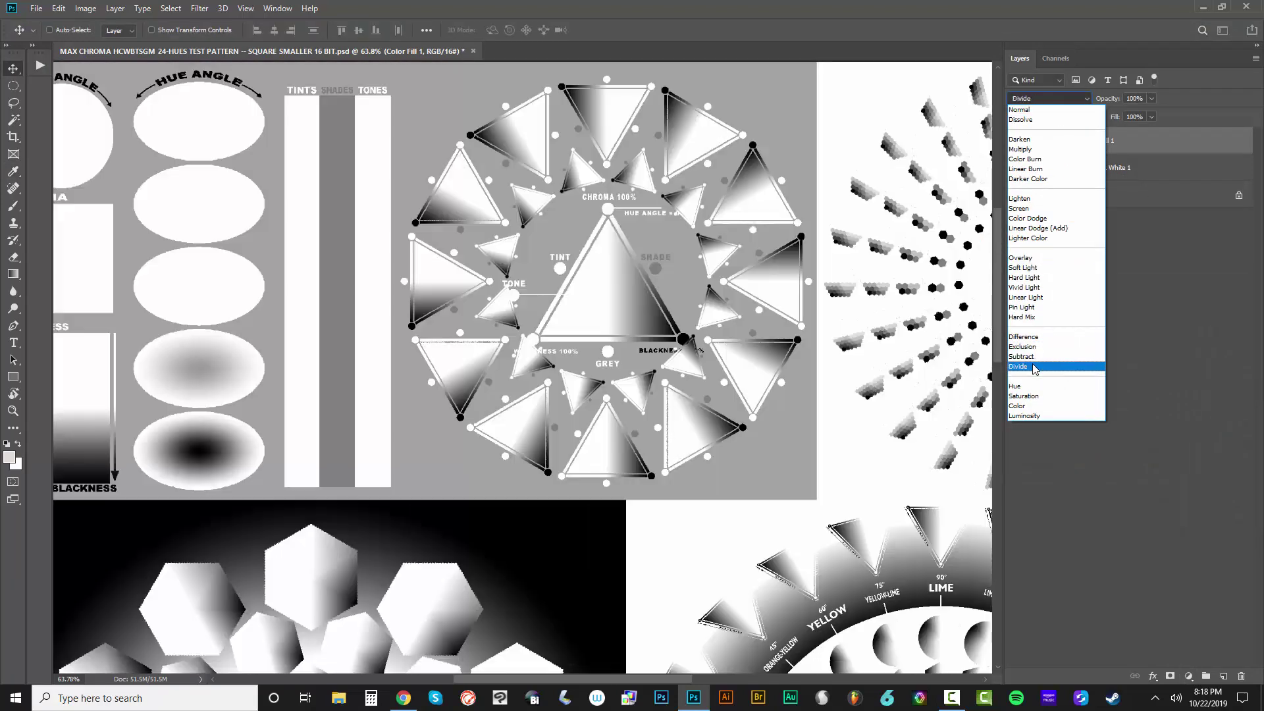
{"action": "left_click", "coordinate": [1034, 367]}
{"action": "scroll", "coordinate": [632, 241], "scroll_direction": "up", "scroll_amount": 5}
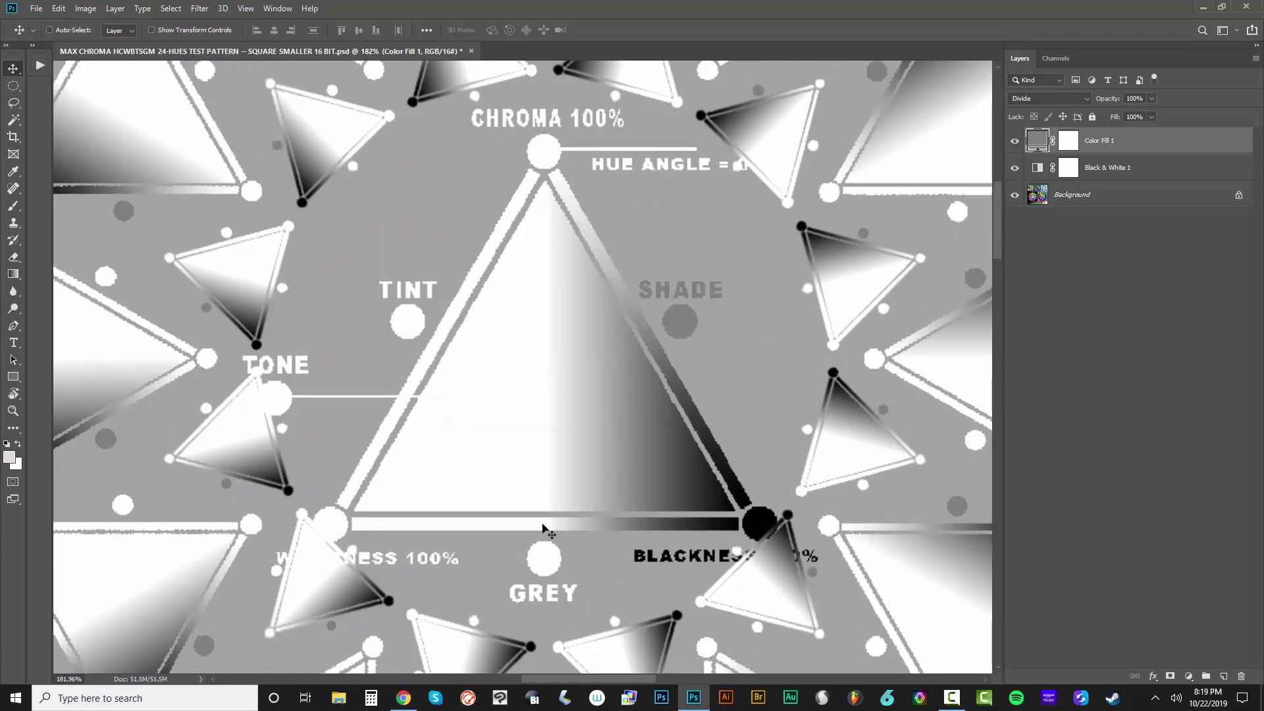
{"action": "scroll", "coordinate": [623, 413], "scroll_direction": "down", "scroll_amount": 10}
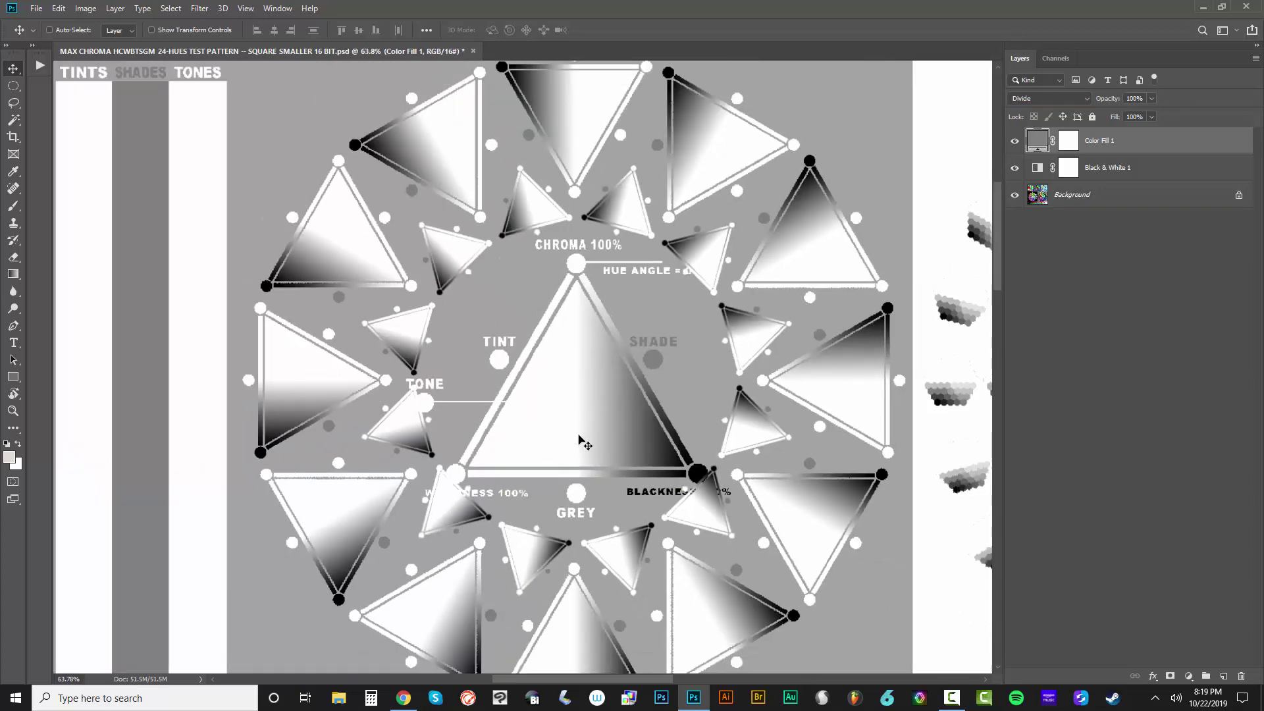
{"action": "scroll", "coordinate": [532, 448], "scroll_direction": "up", "scroll_amount": 1}
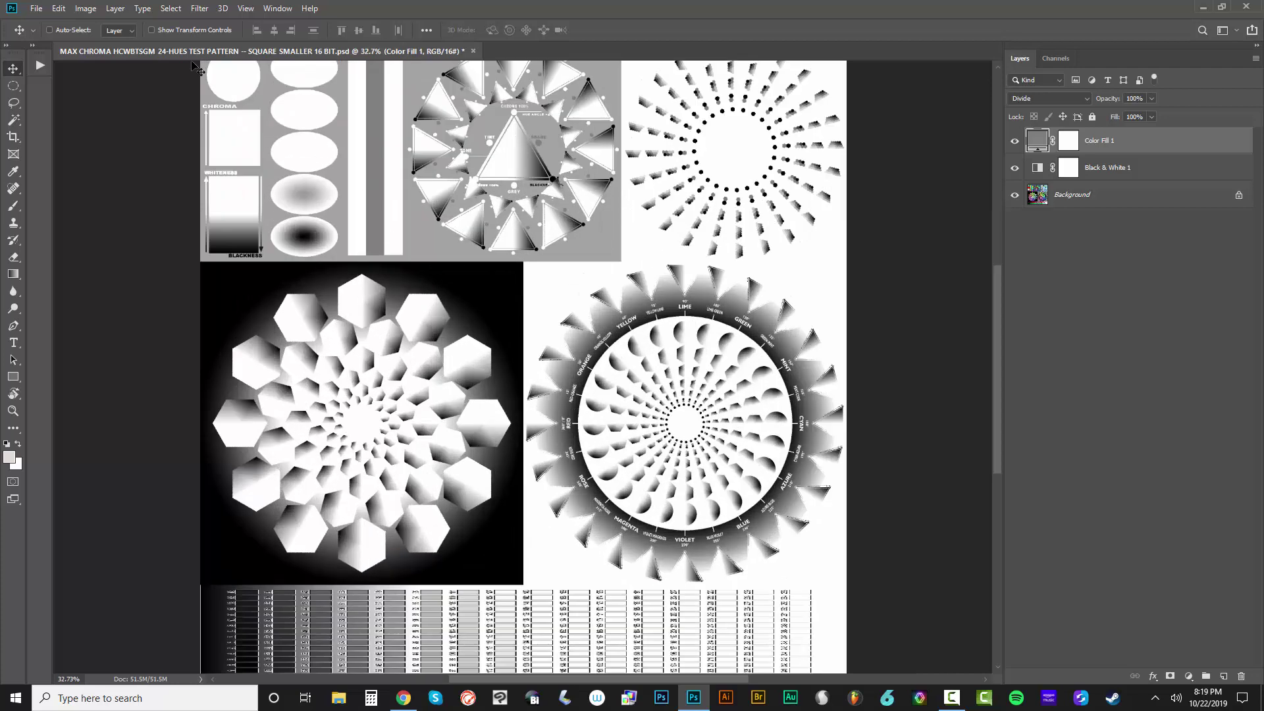
Start a Color Lookup Tables export with the description "MAX CHROMA COLOR SEPARATION LUTS - BLACK for GREY" and copy that description
{"action": "left_click", "coordinate": [36, 9]}
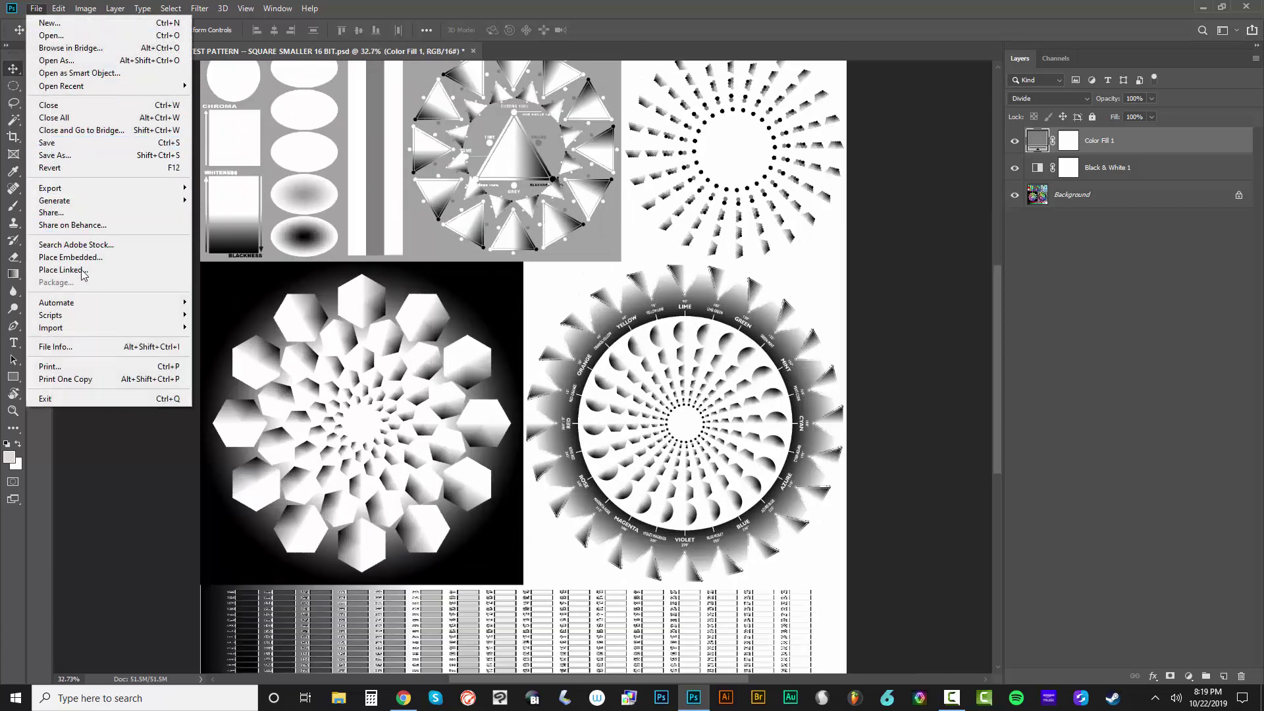
{"action": "mouse_move", "coordinate": [92, 188]}
{"action": "left_click", "coordinate": [247, 322]}
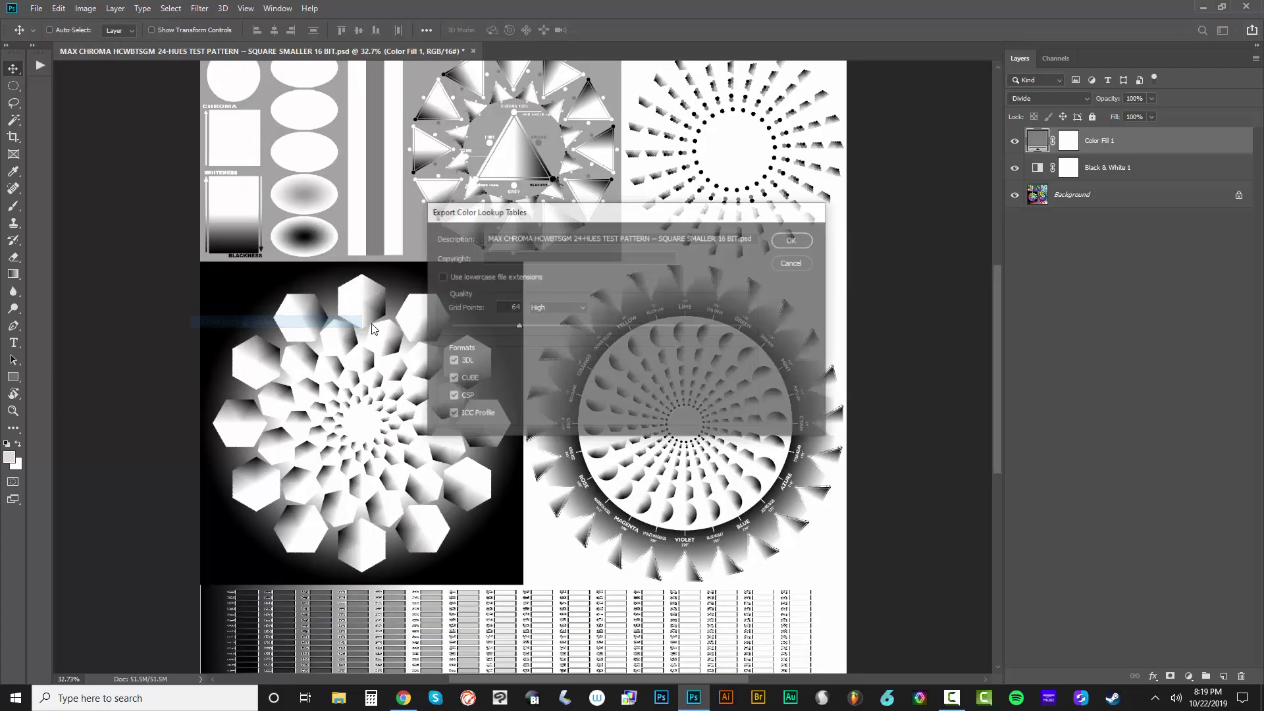
{"action": "left_click_drag", "start_coordinate": [757, 240], "coordinate": [442, 237]}
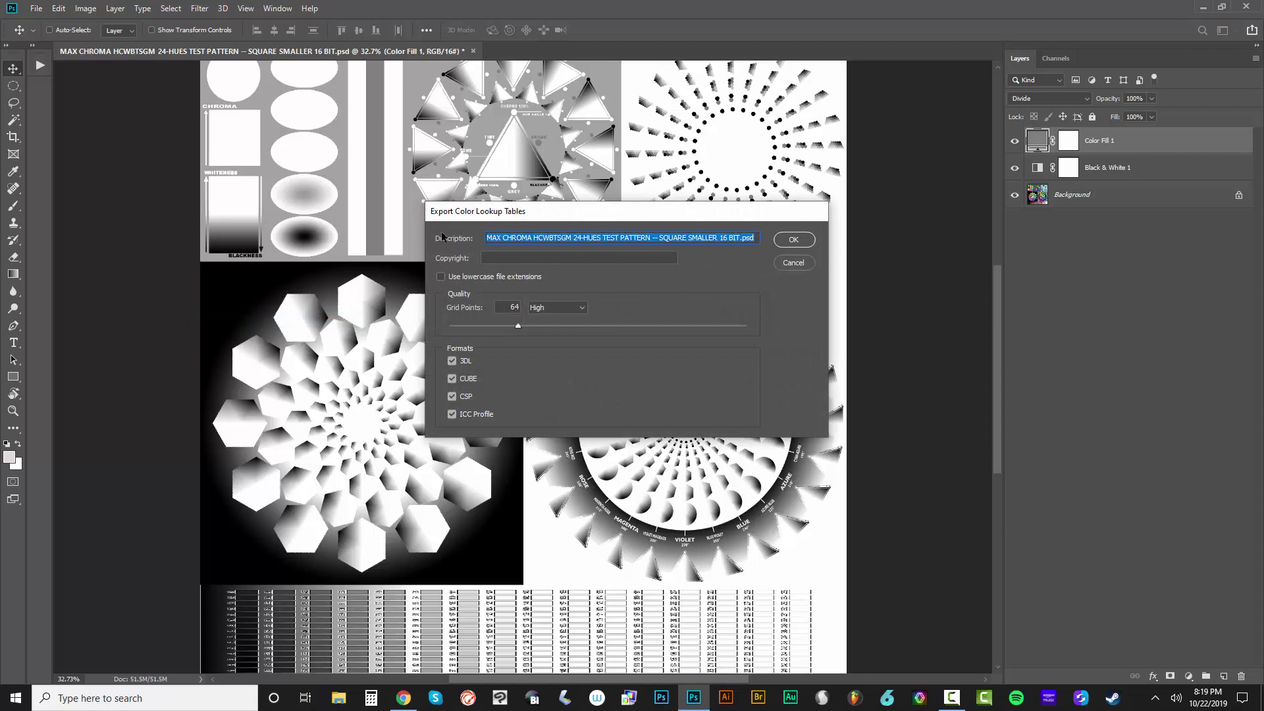
{"action": "type", "text": "MAX CHROMA COLOR SEPARATION LUTS - MEDIUM GREY"}
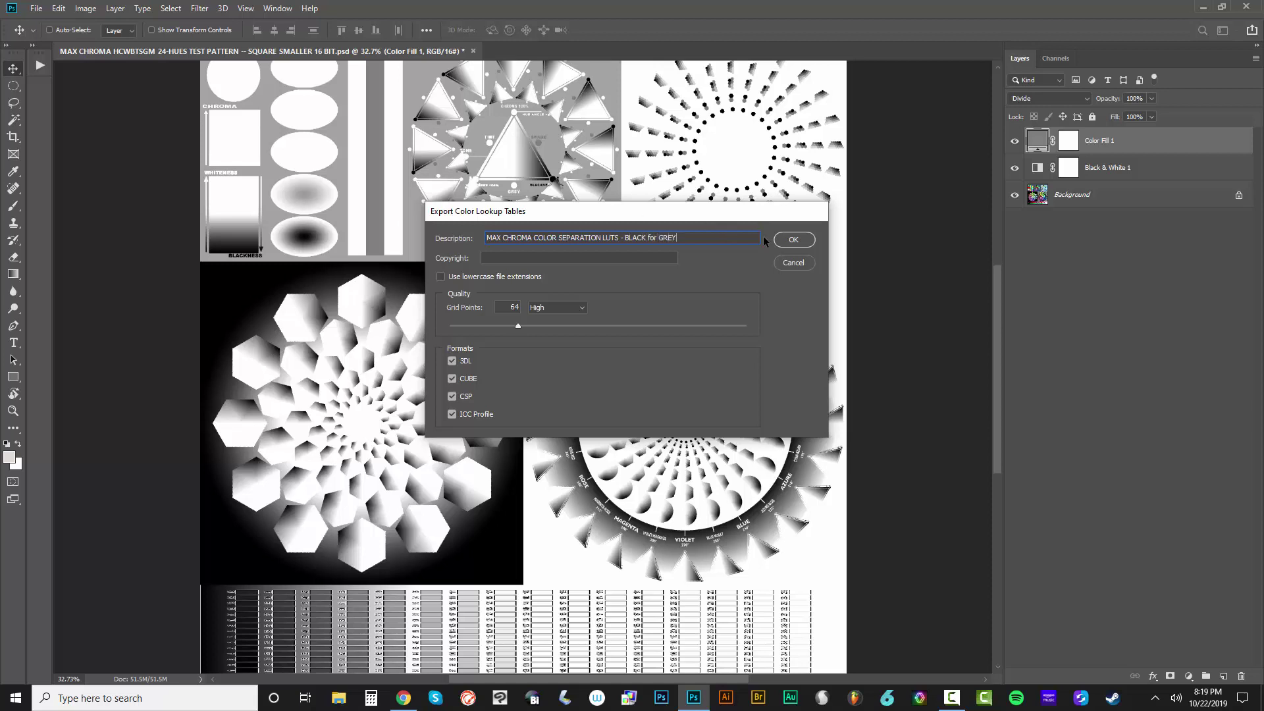
{"action": "left_click_drag", "start_coordinate": [685, 239], "coordinate": [487, 238]}
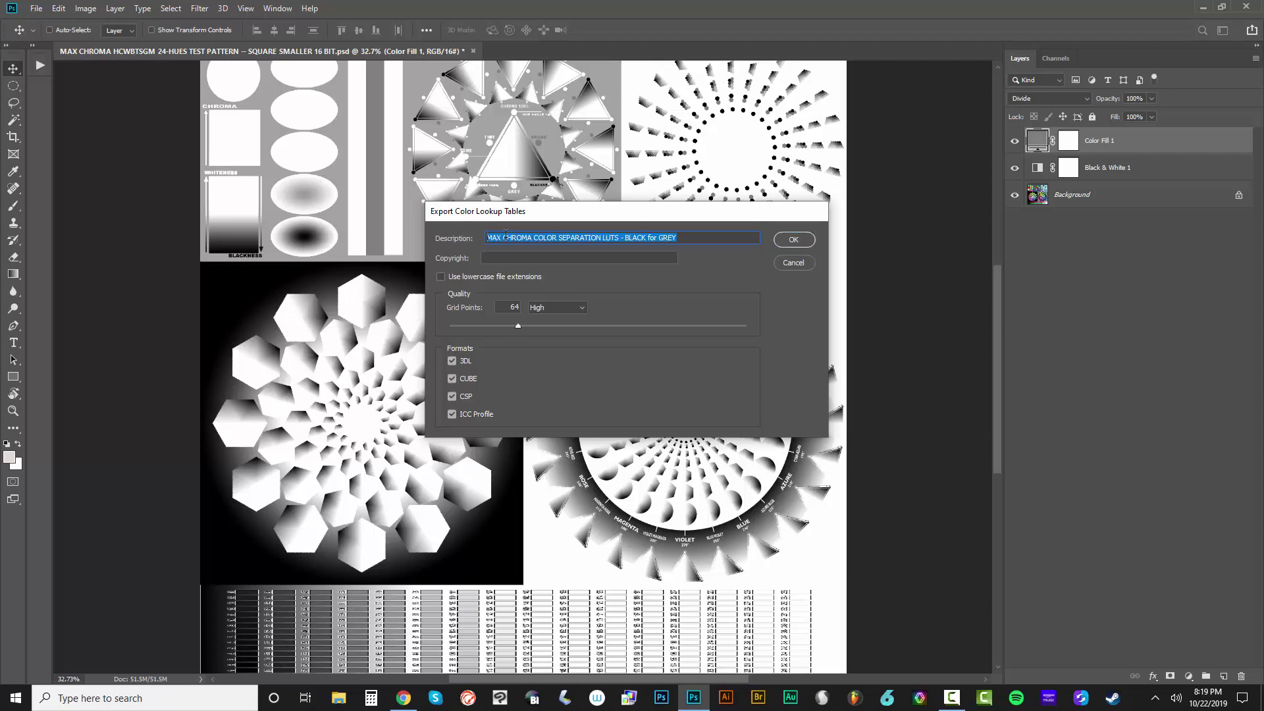
{"action": "right_click", "coordinate": [542, 238]}
{"action": "left_click", "coordinate": [484, 283]}
{"action": "left_click", "coordinate": [791, 240]}
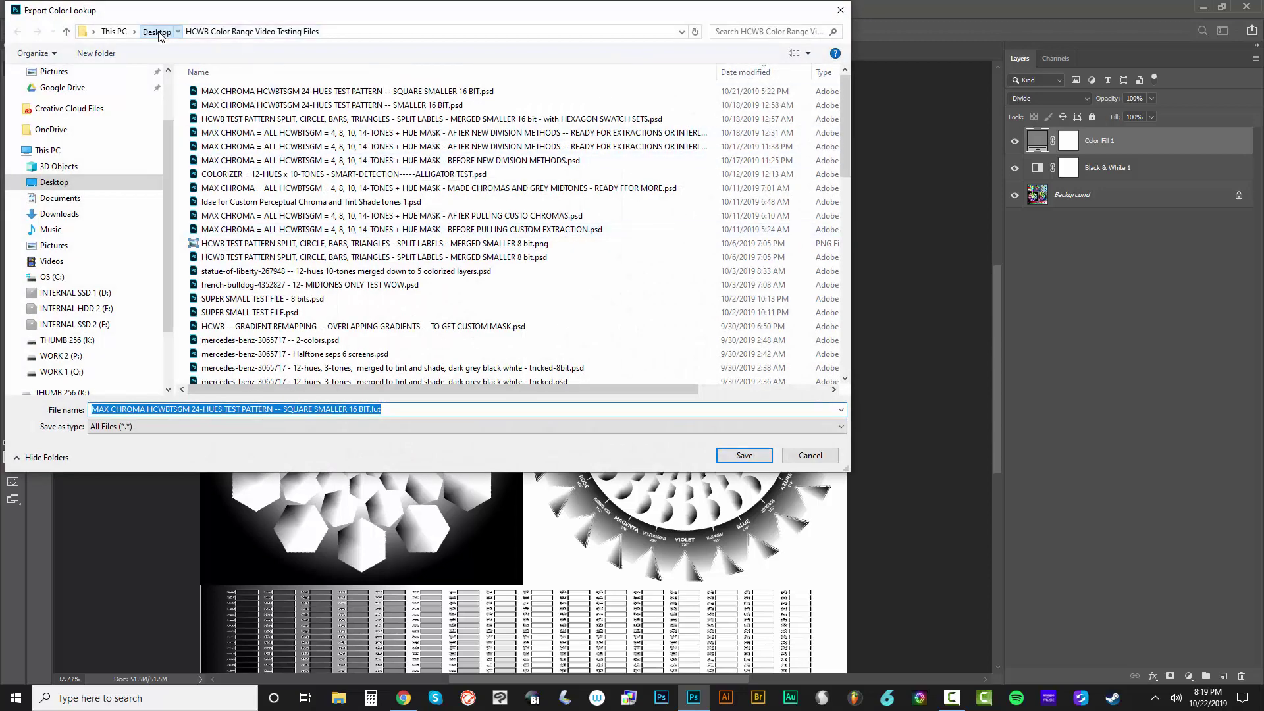
Save the lookup tables in the desktop folder MAX CHROMA COLOR SEPARATION LUTS as "MAX CHROMA COLOR SEPARATION LUTS - BLACK for GREY"
{"action": "left_click", "coordinate": [156, 31]}
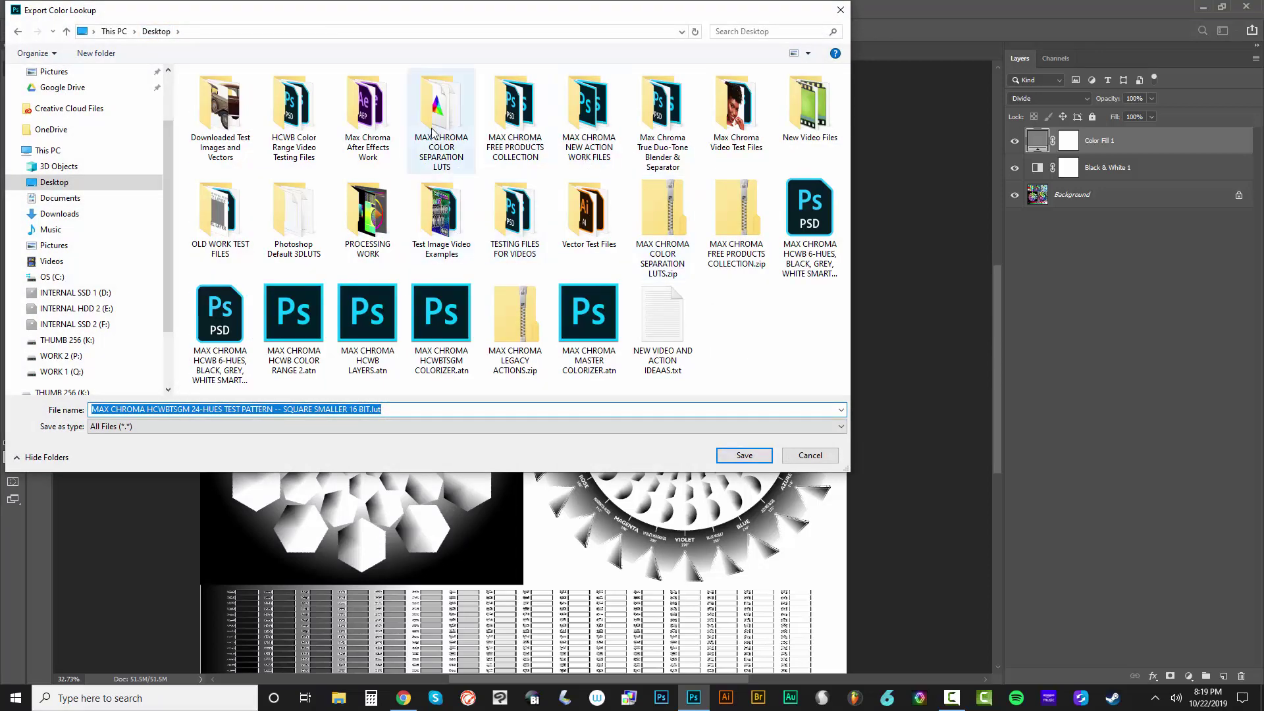
{"action": "double_click", "coordinate": [434, 119]}
{"action": "left_click", "coordinate": [143, 409]}
{"action": "key", "text": "ctrl+a"}
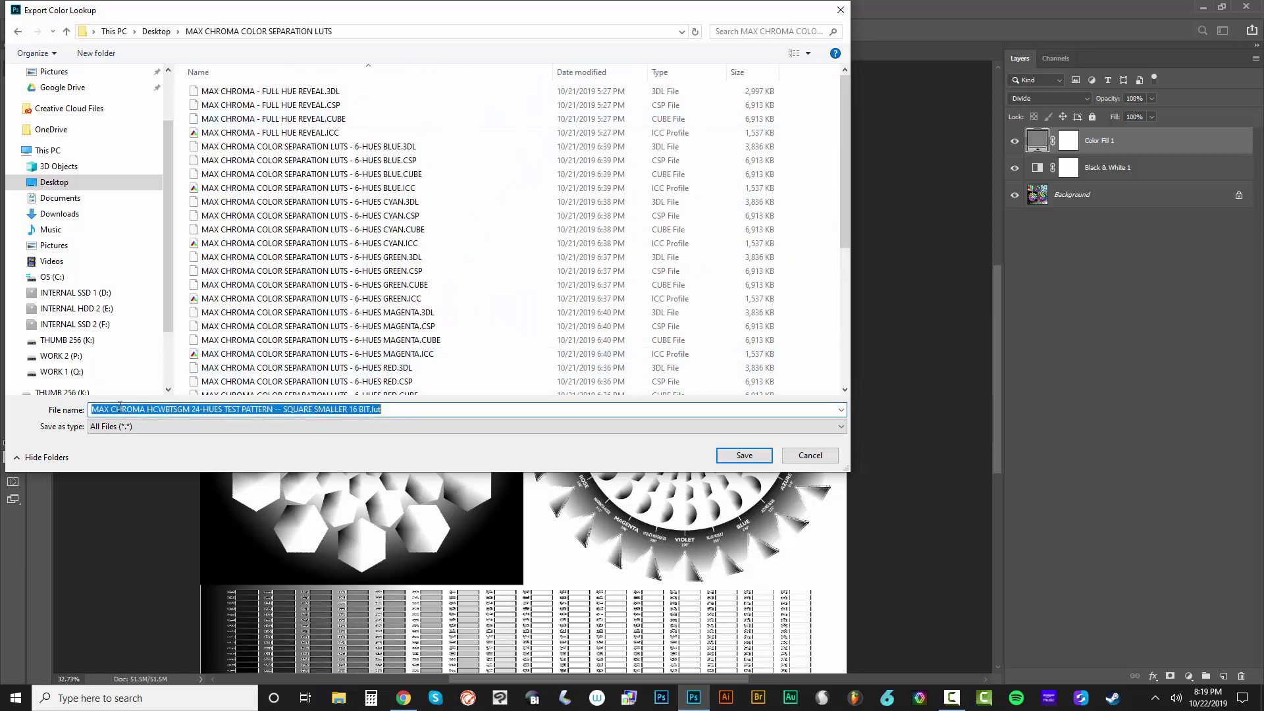
{"action": "key", "text": "ctrl+v"}
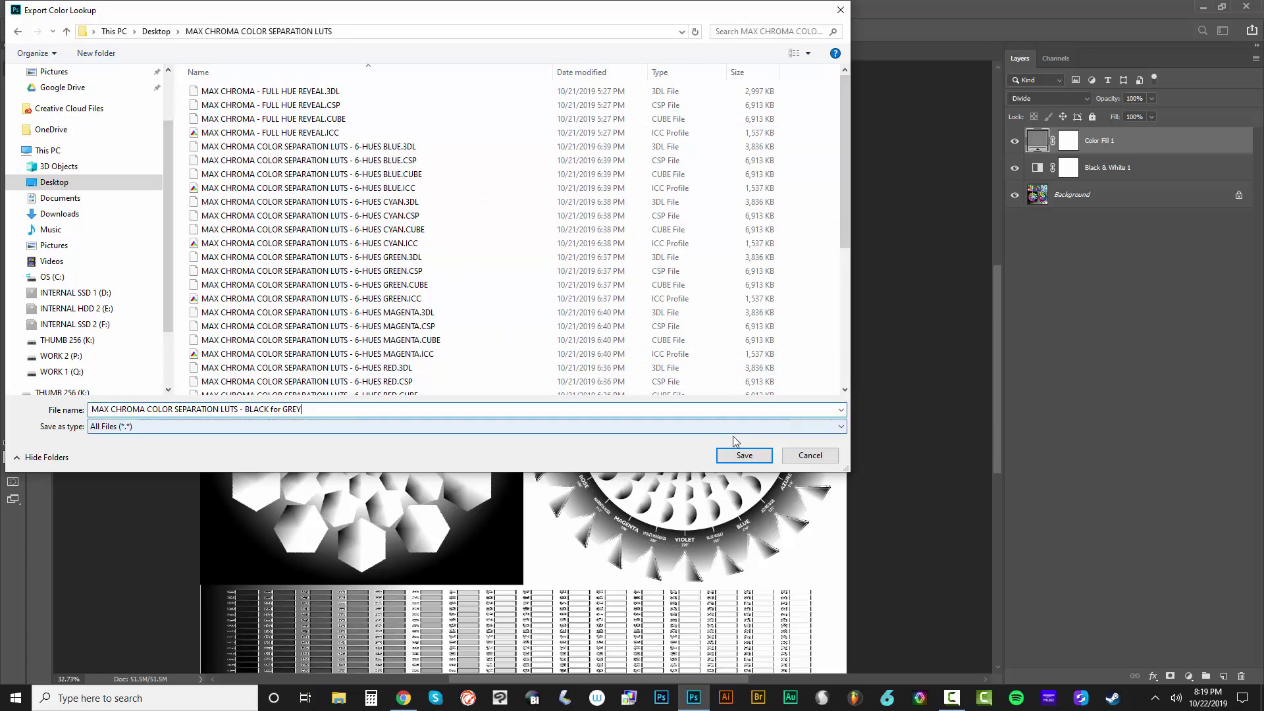
{"action": "left_click", "coordinate": [744, 455]}
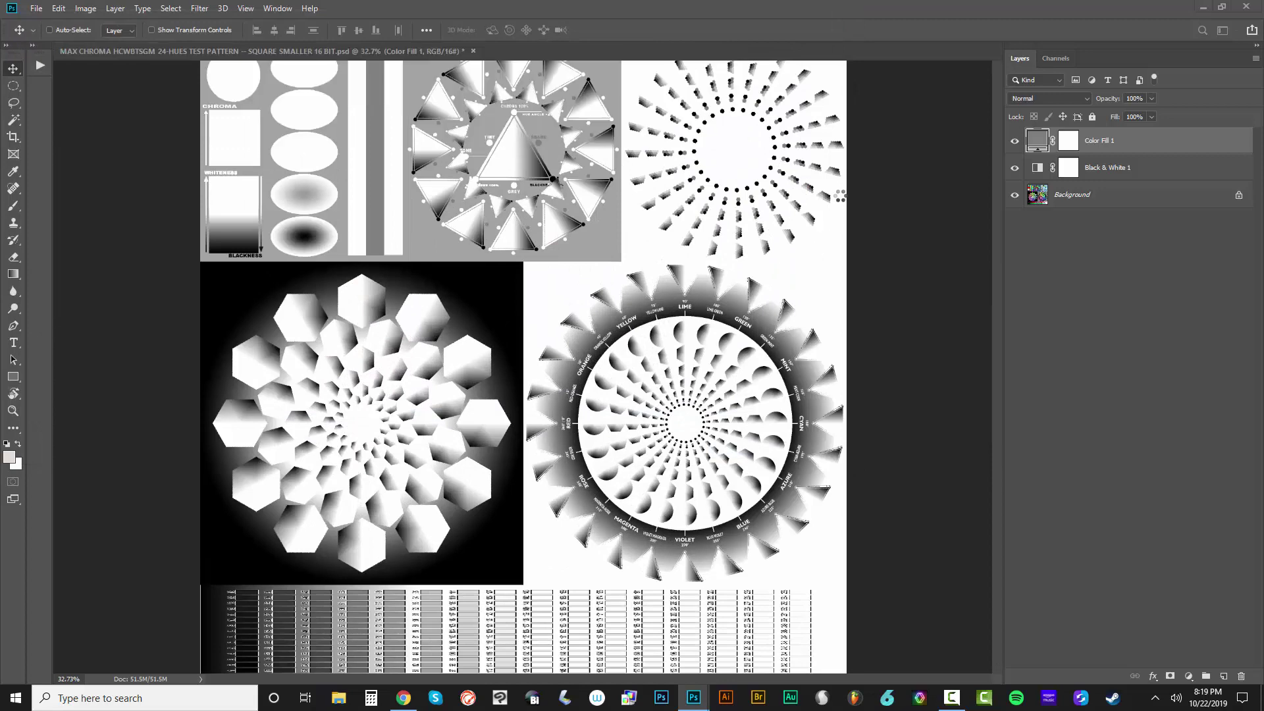
Hide the grey Color Fill 1 layer and switch the Black & White 1 adjustment to the Maximum Black preset
{"action": "left_click", "coordinate": [1017, 145]}
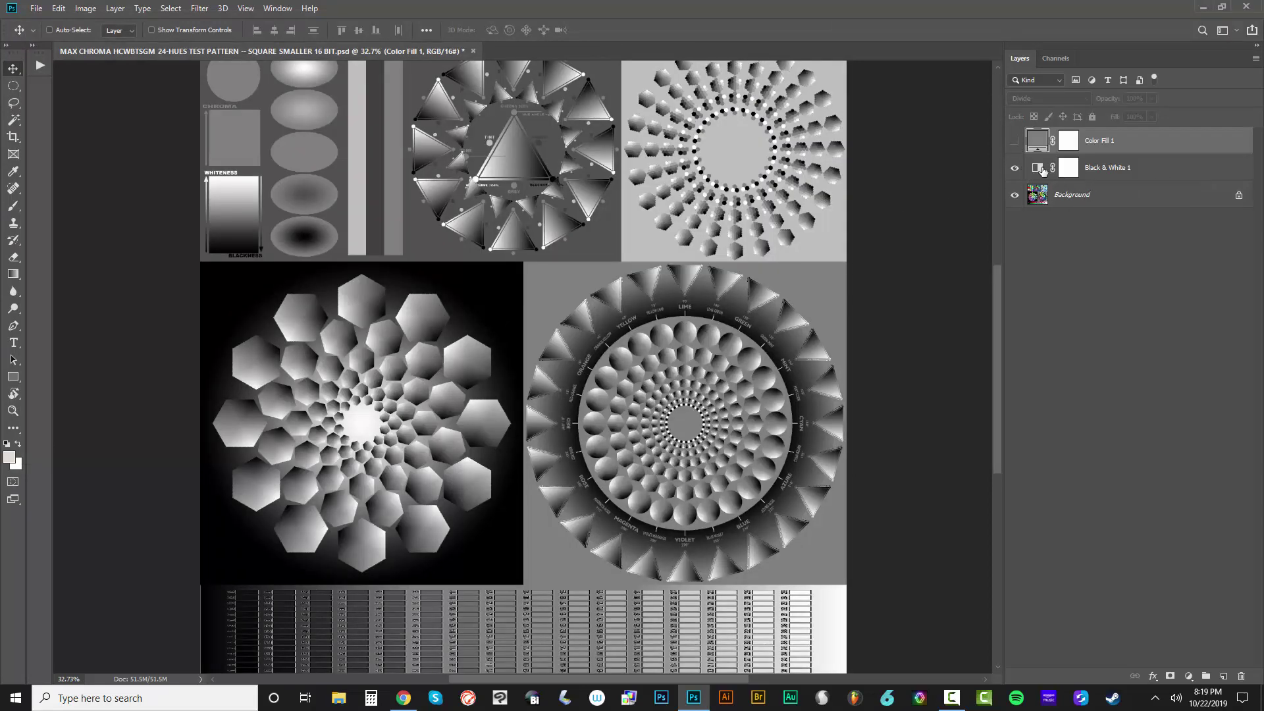
{"action": "left_click", "coordinate": [1042, 171]}
{"action": "double_click", "coordinate": [1038, 170]}
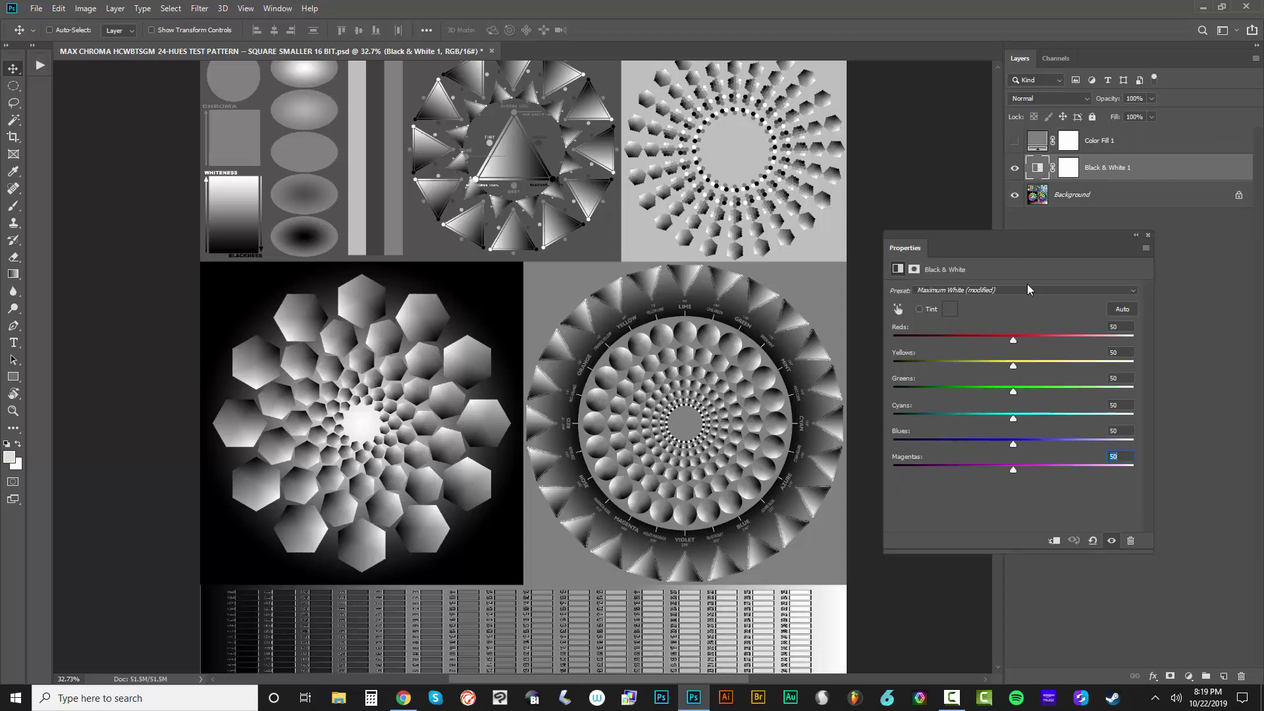
{"action": "left_click", "coordinate": [998, 295]}
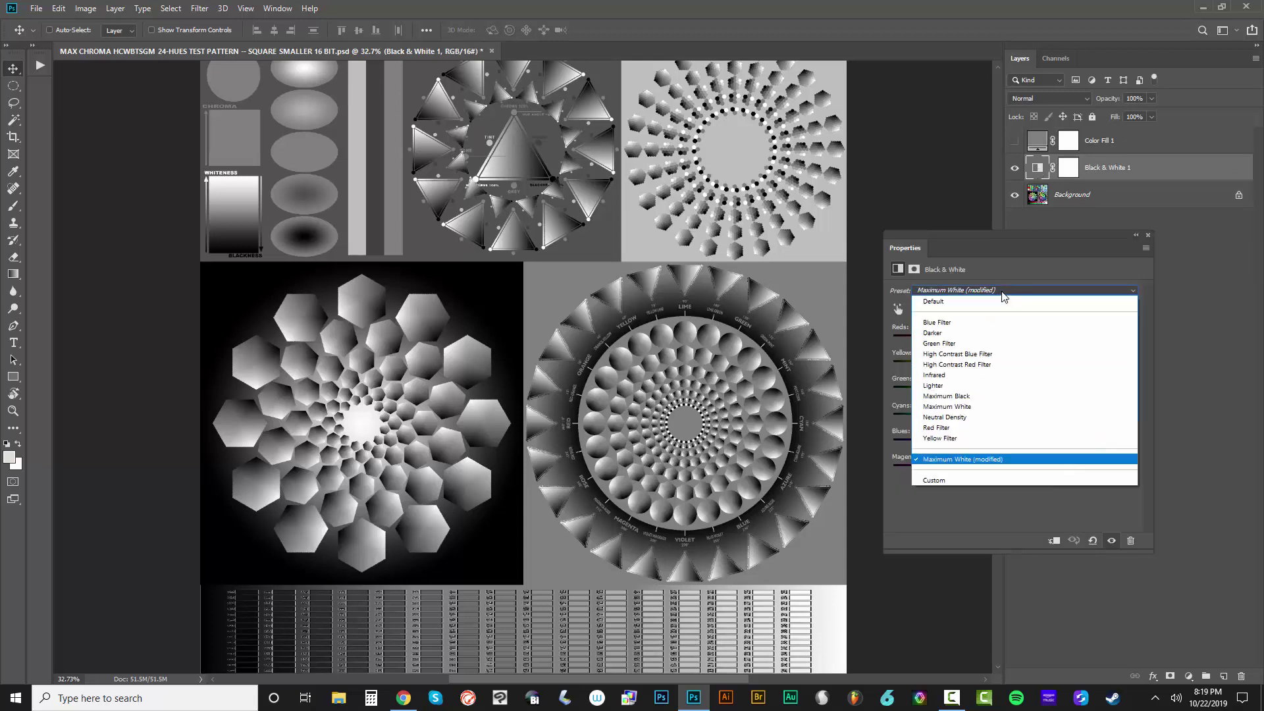
{"action": "left_click", "coordinate": [963, 396]}
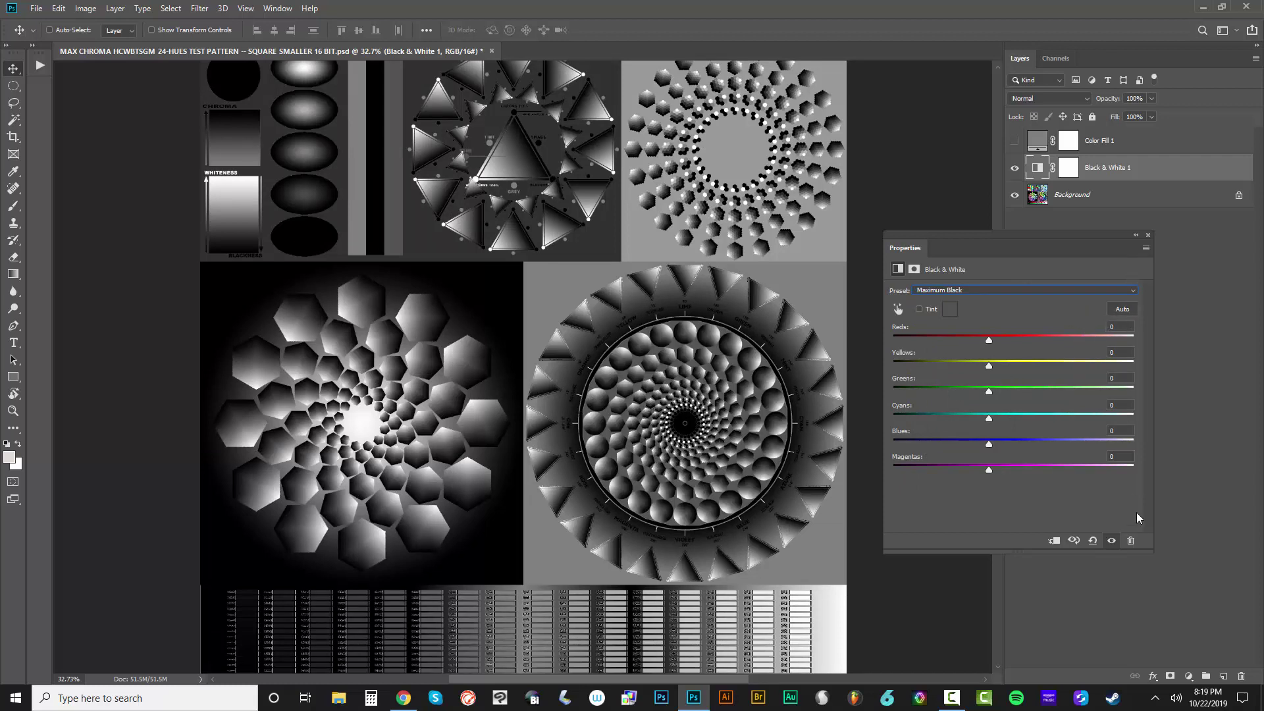
Set the Reds, Yellows, Greens, Cyans, Blues and Magentas of the Black & White 1 adjustment to 50 each
{"action": "left_click", "coordinate": [1148, 235]}
{"action": "left_click", "coordinate": [1038, 170]}
{"action": "type", "text": "50"}
{"action": "key", "text": "Tab"}
{"action": "type", "text": "5050"}
{"action": "key", "text": "Tab"}
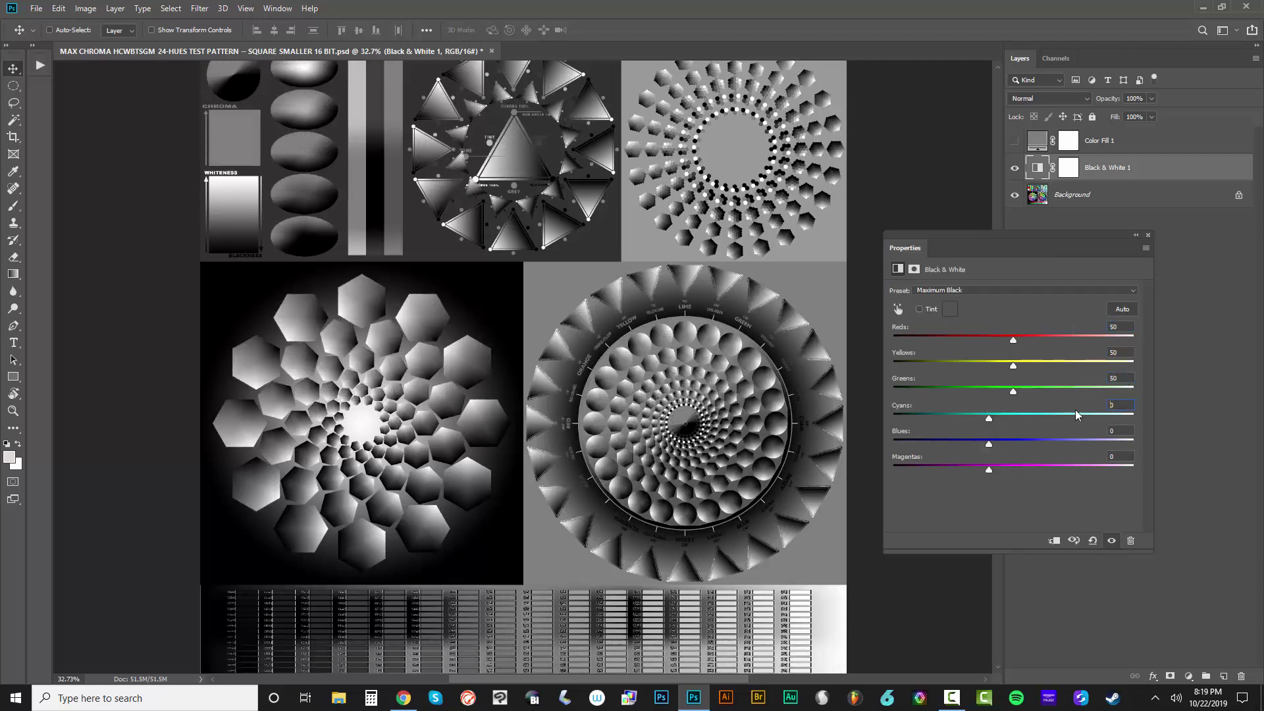
{"action": "type", "text": "505"}
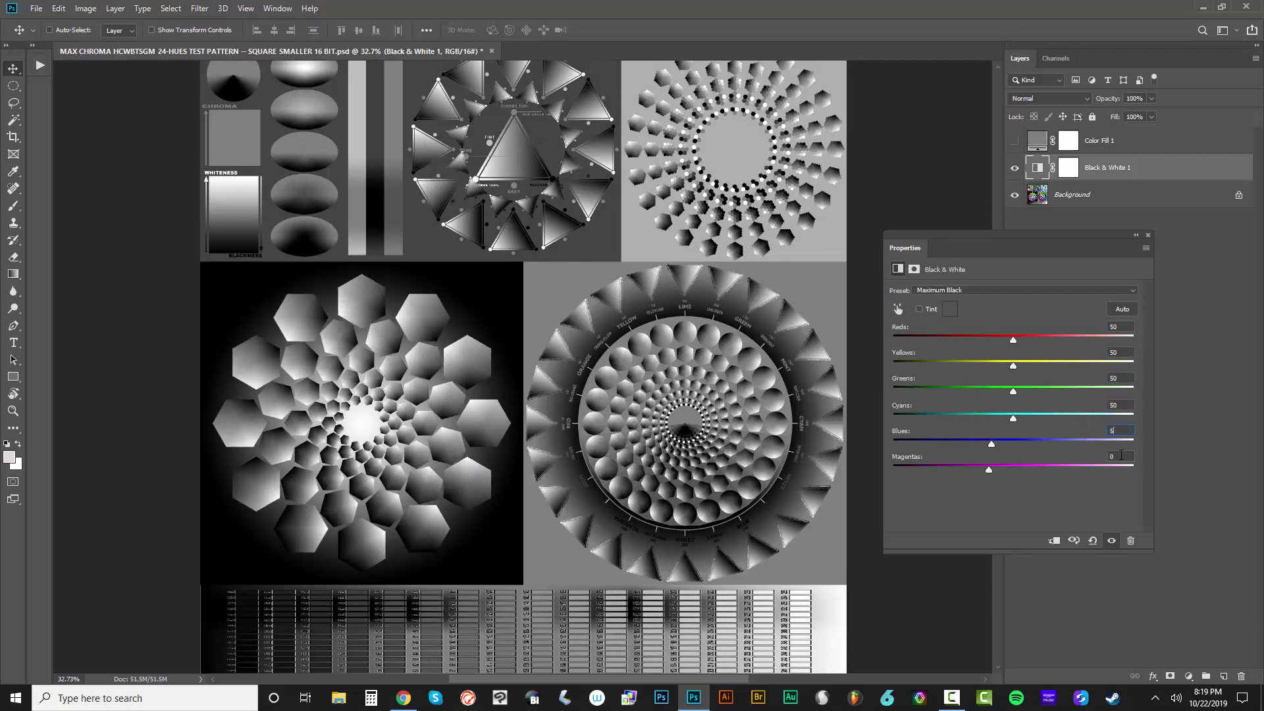
{"action": "type", "text": "050"}
{"action": "key", "text": "Tab"}
{"action": "type", "text": "50"}
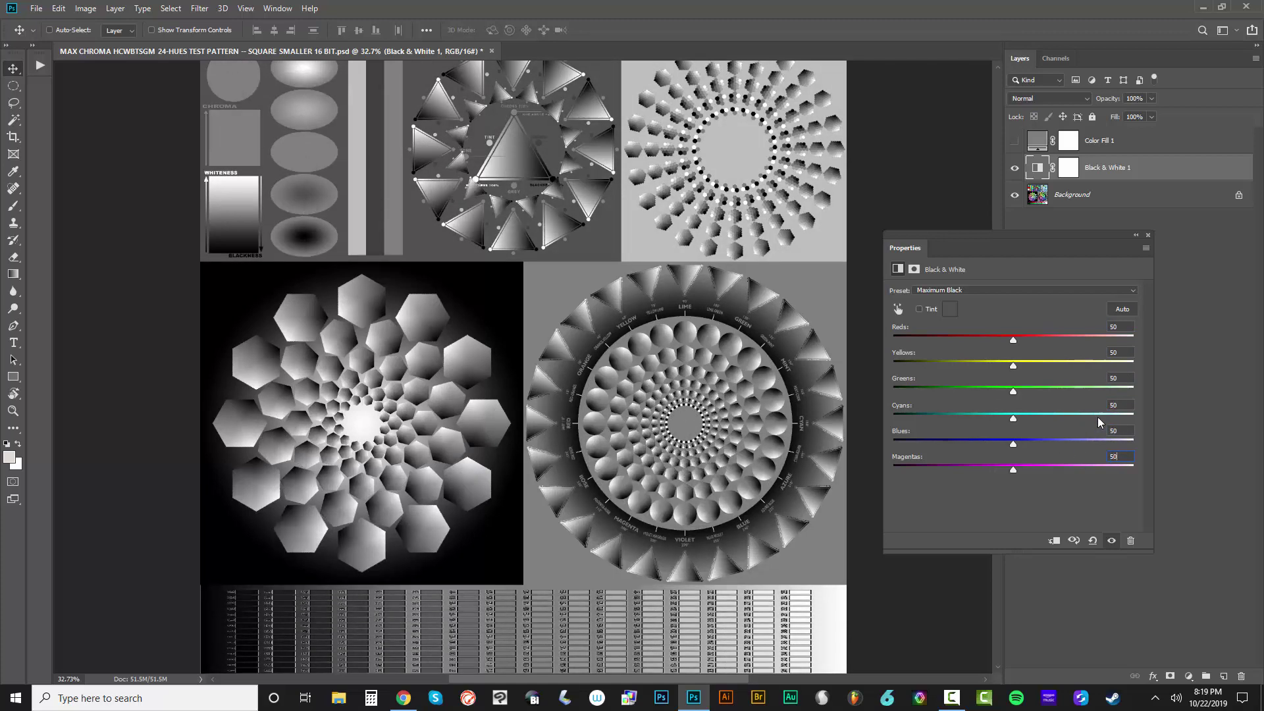
Hide the Black & White 1 layer and add an Invert adjustment layer directly above the Background
{"action": "left_click", "coordinate": [1148, 235]}
{"action": "left_click", "coordinate": [1015, 168]}
{"action": "left_click", "coordinate": [1119, 194]}
{"action": "left_click", "coordinate": [1188, 676]}
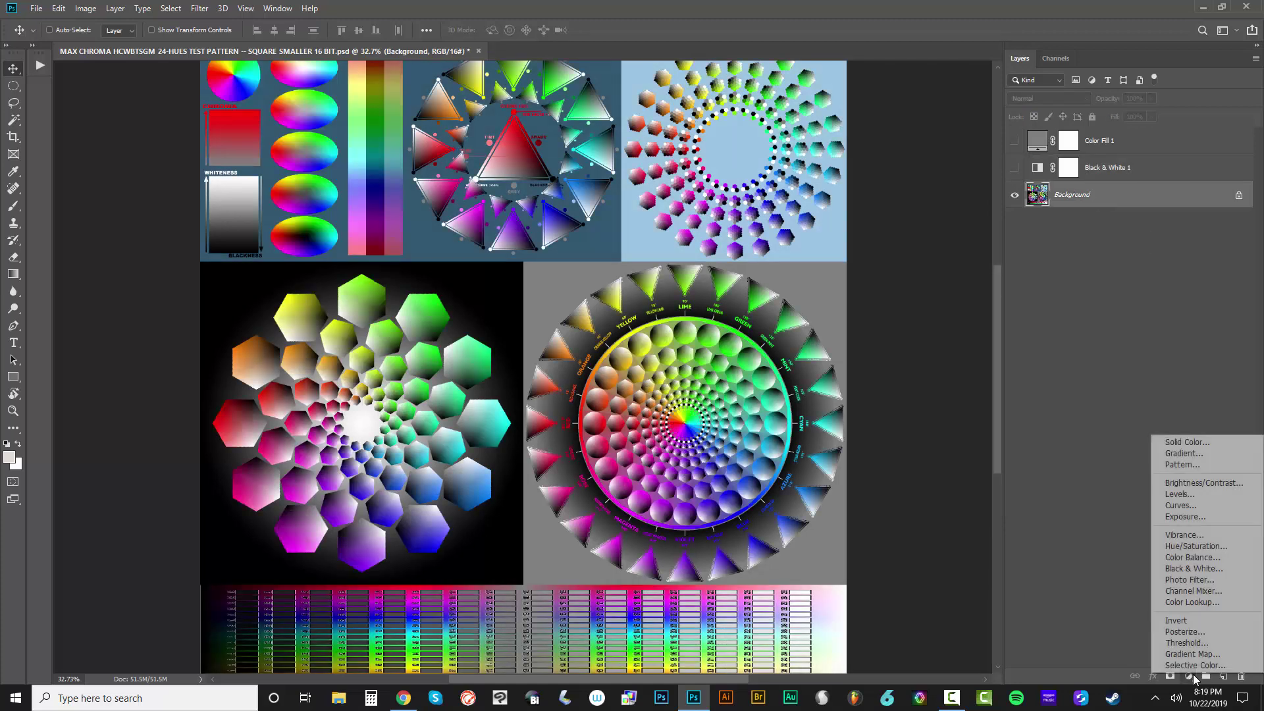
{"action": "left_click", "coordinate": [1194, 618]}
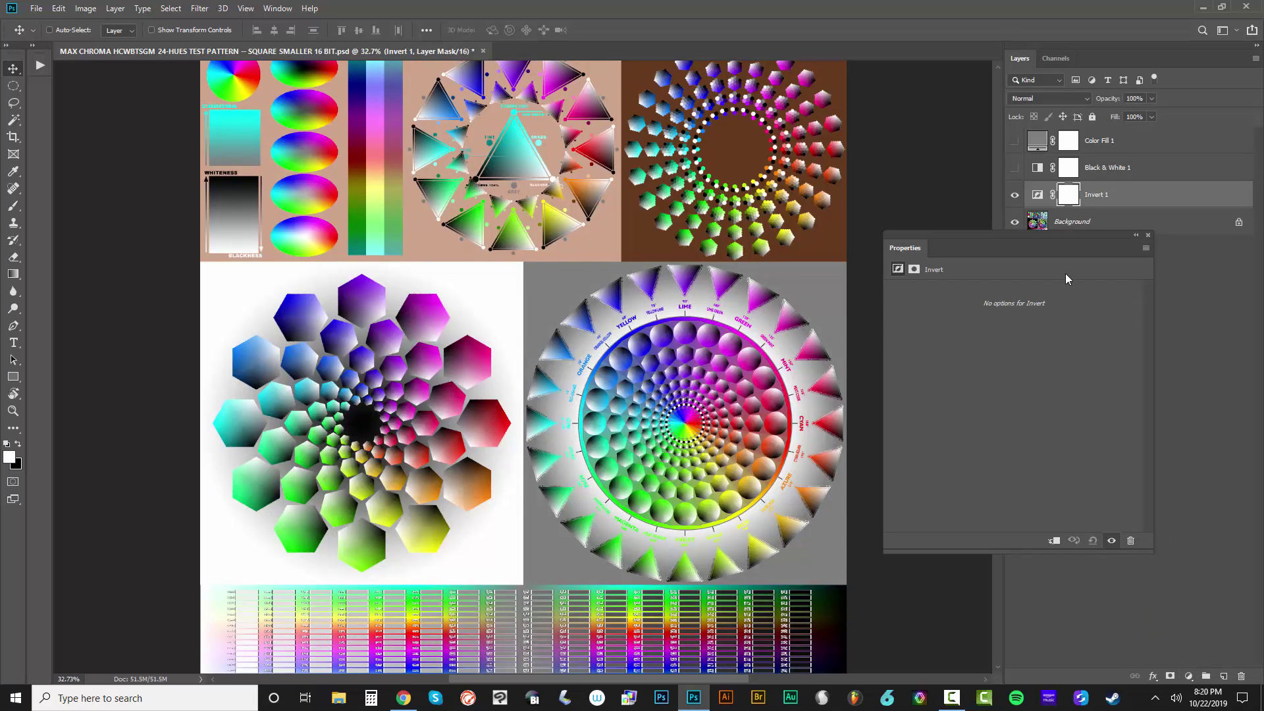
{"action": "left_click", "coordinate": [1147, 235]}
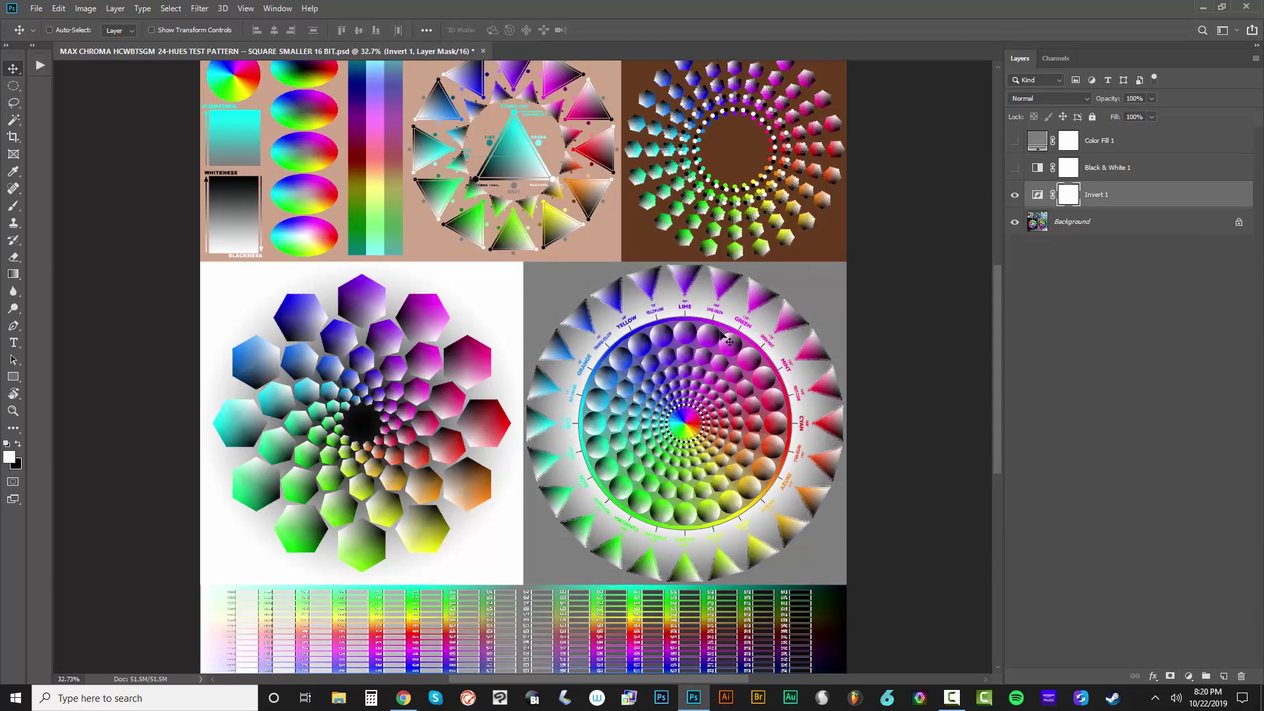
Show the Black & White 1 and Color Fill 1 layers again and compare the central chroma triangle with and without the Invert
{"action": "left_click", "coordinate": [1014, 169]}
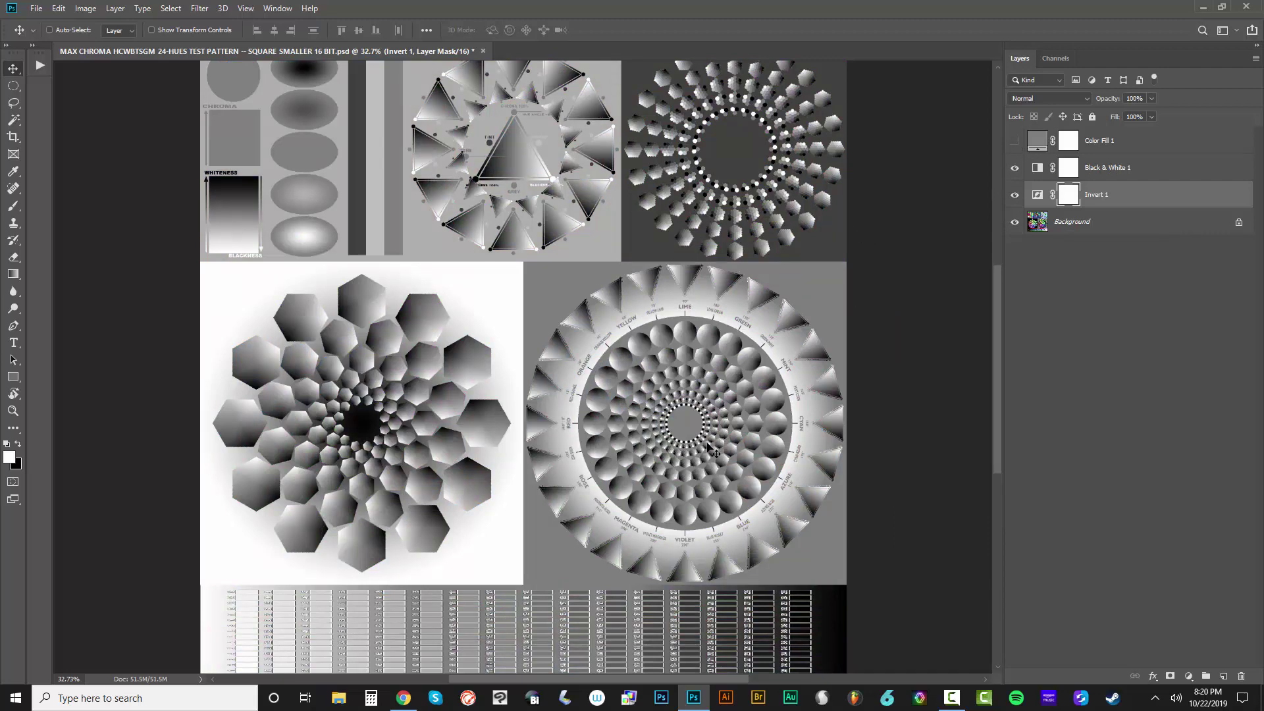
{"action": "left_click", "coordinate": [1014, 142]}
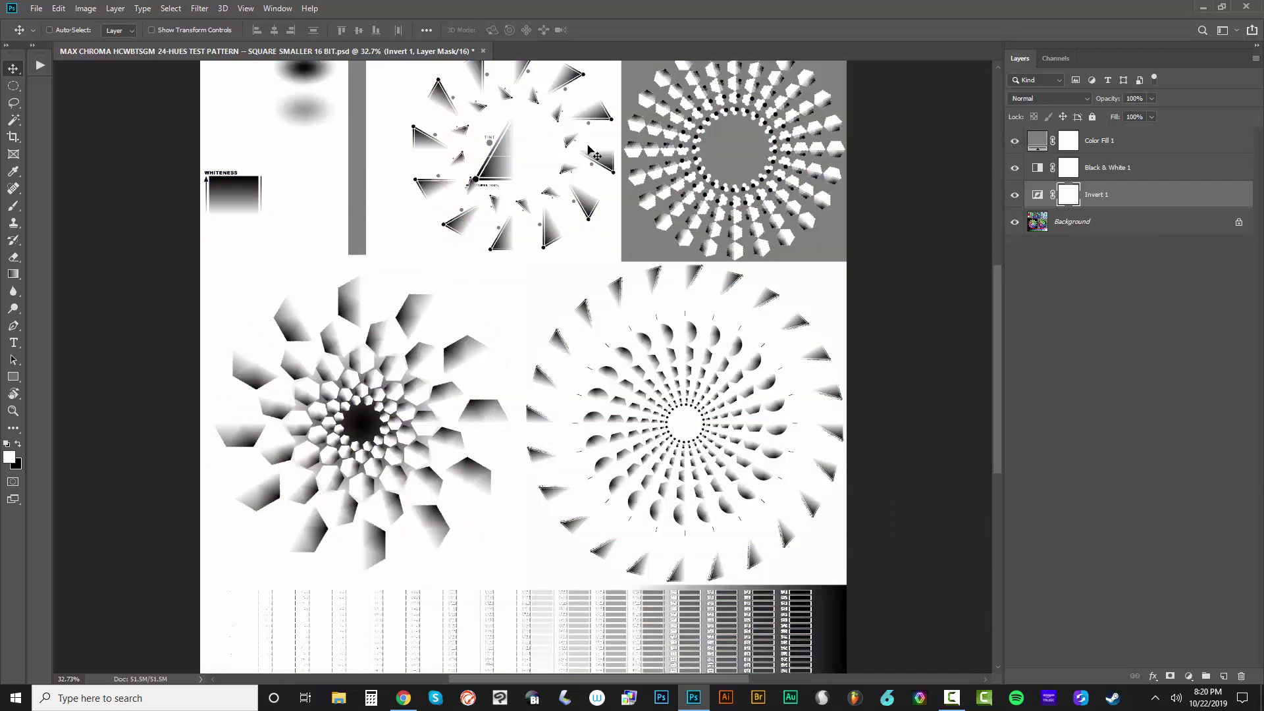
{"action": "scroll", "coordinate": [490, 168], "scroll_direction": "up", "scroll_amount": 3}
{"action": "scroll", "coordinate": [490, 167], "scroll_direction": "up", "scroll_amount": 5}
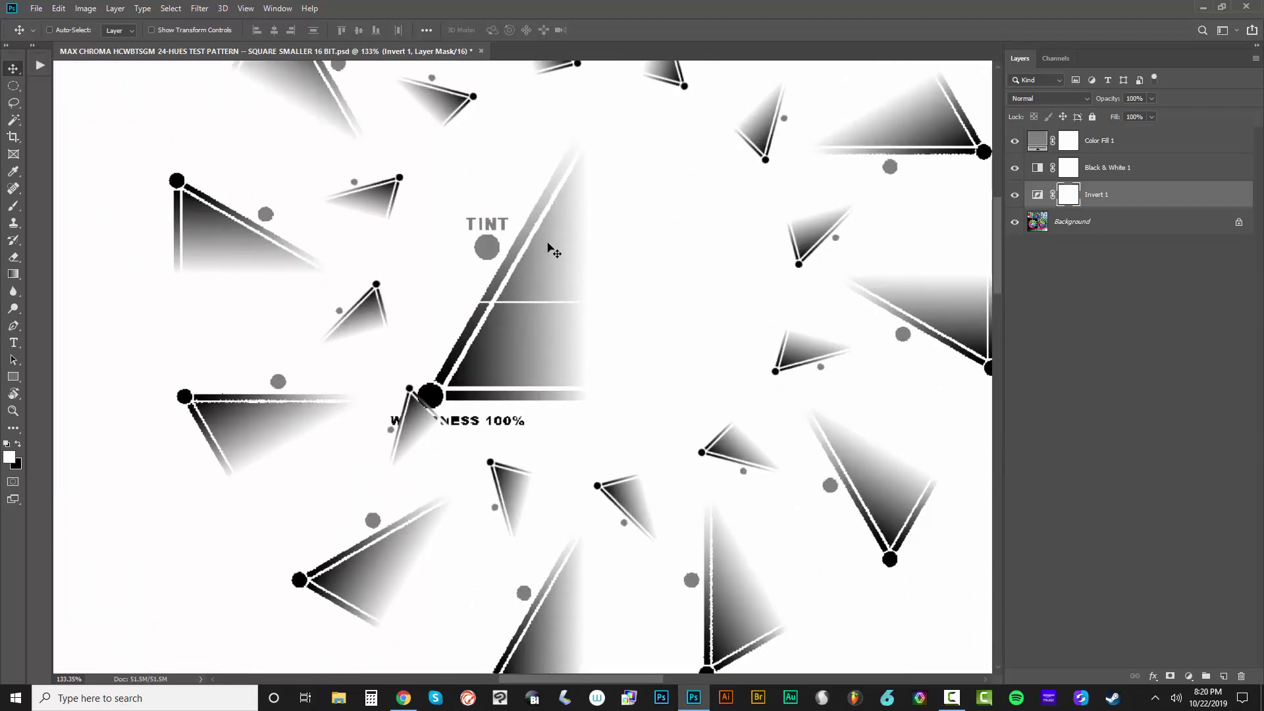
{"action": "left_click", "coordinate": [1014, 195]}
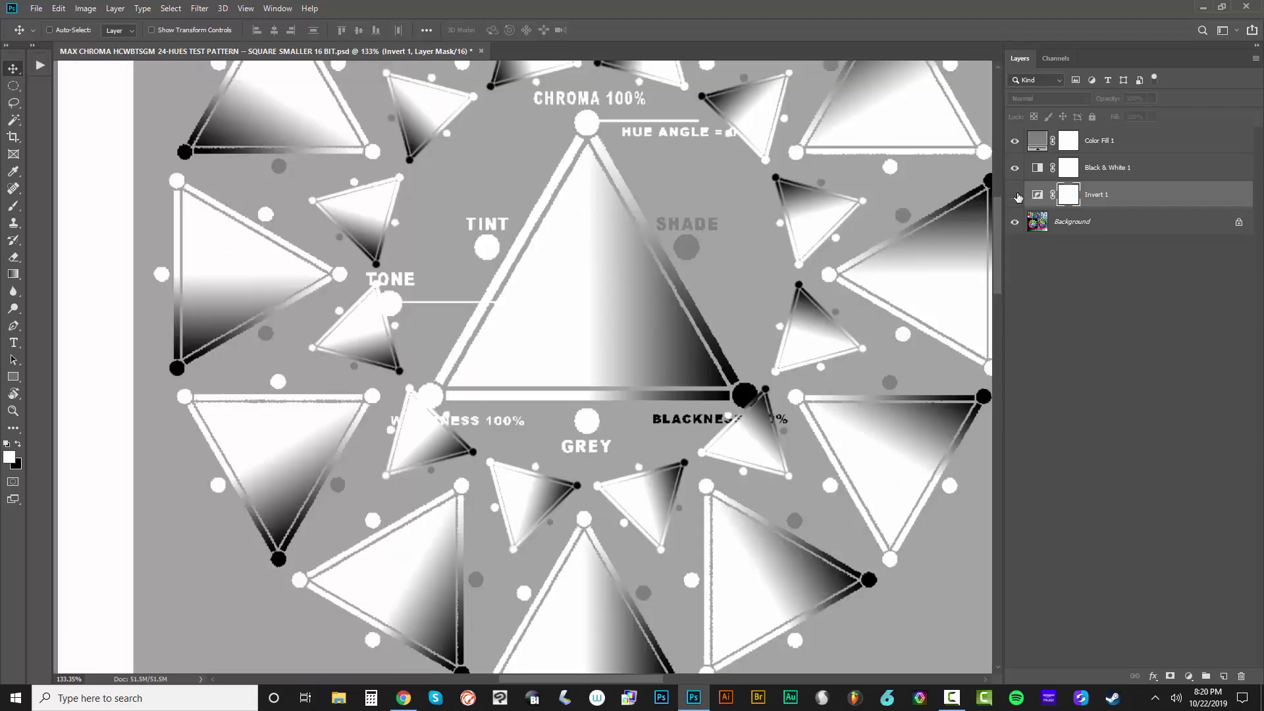
{"action": "left_click", "coordinate": [1015, 195]}
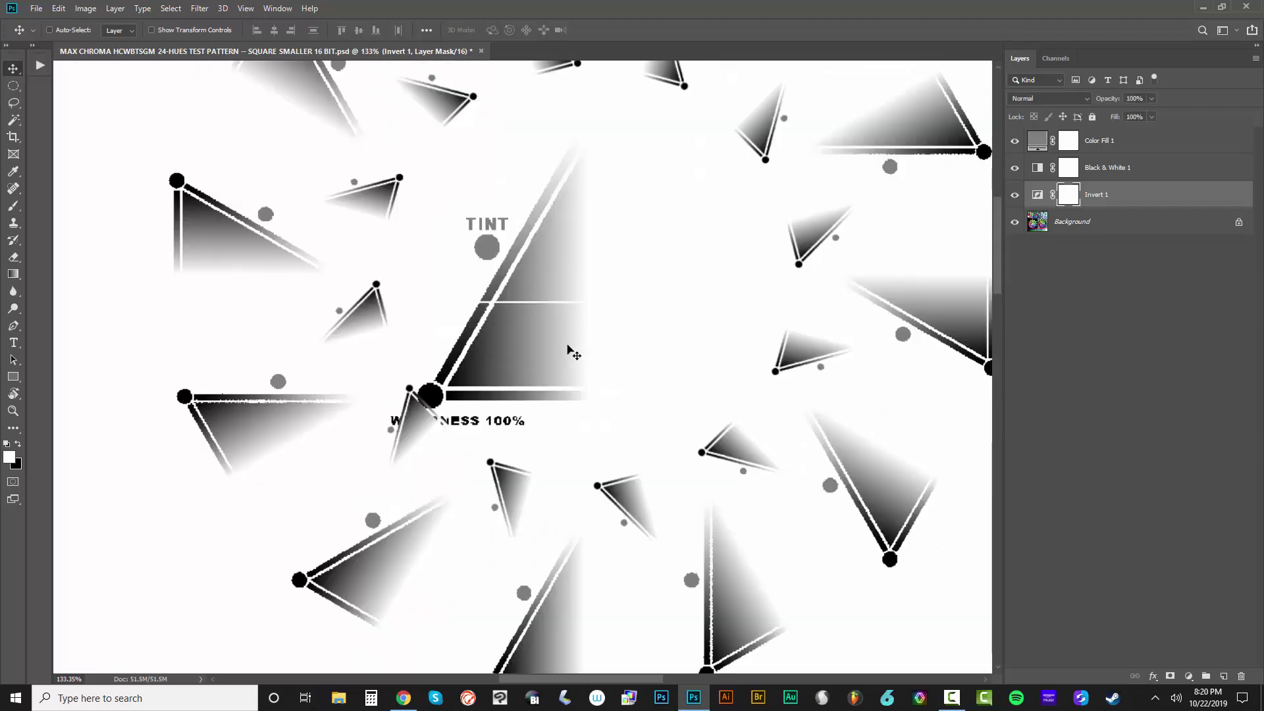
Start another Color Lookup Tables export with the description "MAX CHROMA COLOR SEPARATION LUTS - WHITE for GREY"
{"action": "left_click", "coordinate": [36, 9]}
{"action": "mouse_move", "coordinate": [72, 189]}
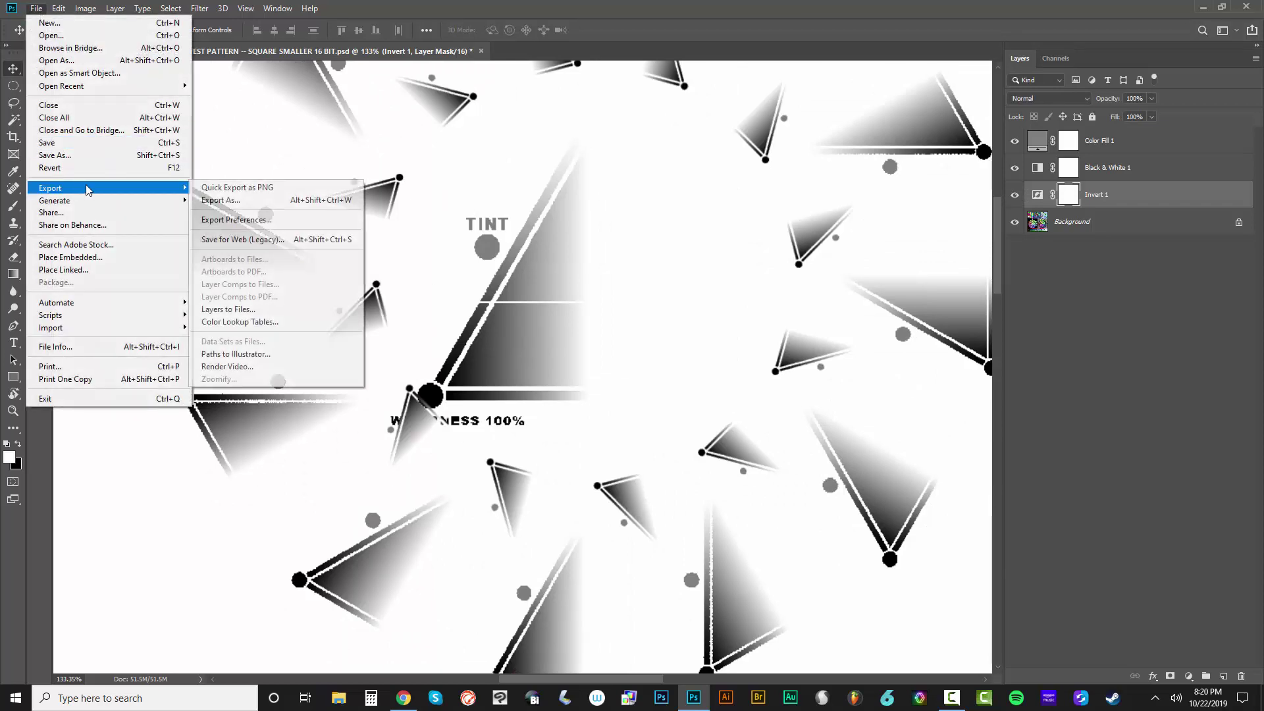
{"action": "left_click", "coordinate": [262, 321]}
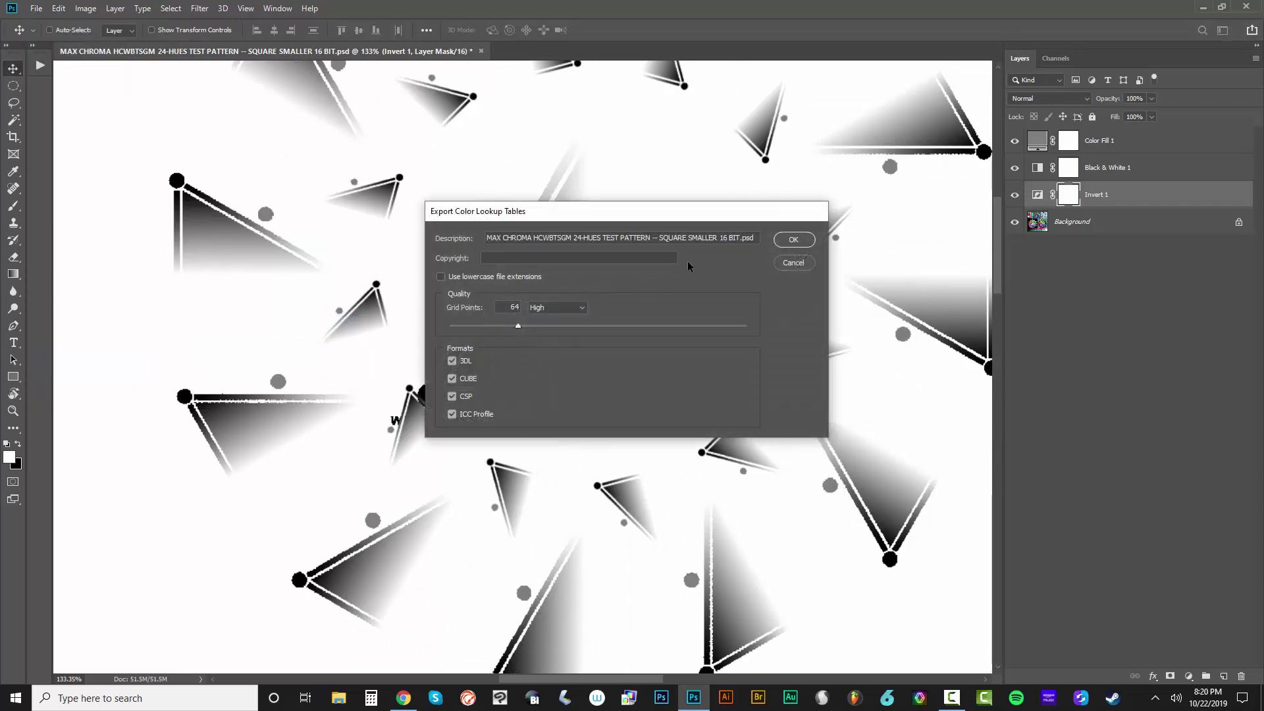
{"action": "left_click_drag", "start_coordinate": [756, 235], "coordinate": [362, 236]}
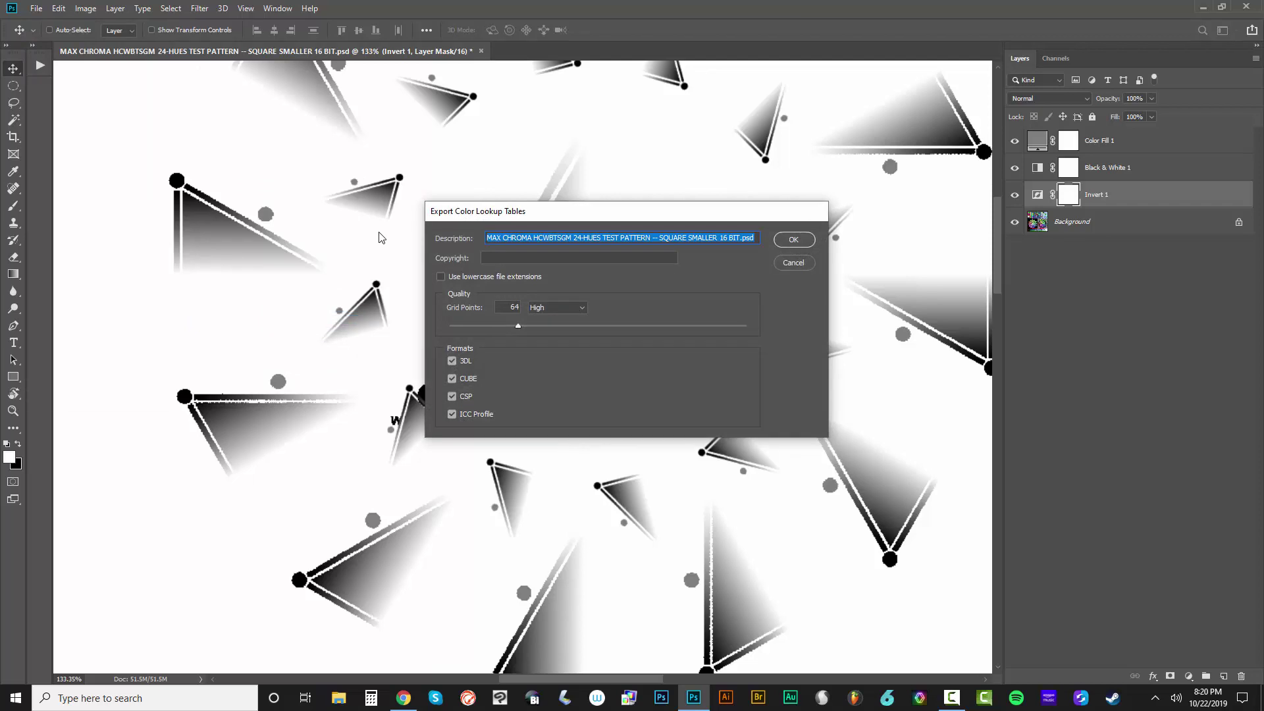
{"action": "type", "text": "MAX CHROMA COLOR SEPARATION LUTS - BLACK for GREY"}
{"action": "left_click_drag", "start_coordinate": [679, 241], "coordinate": [628, 248]}
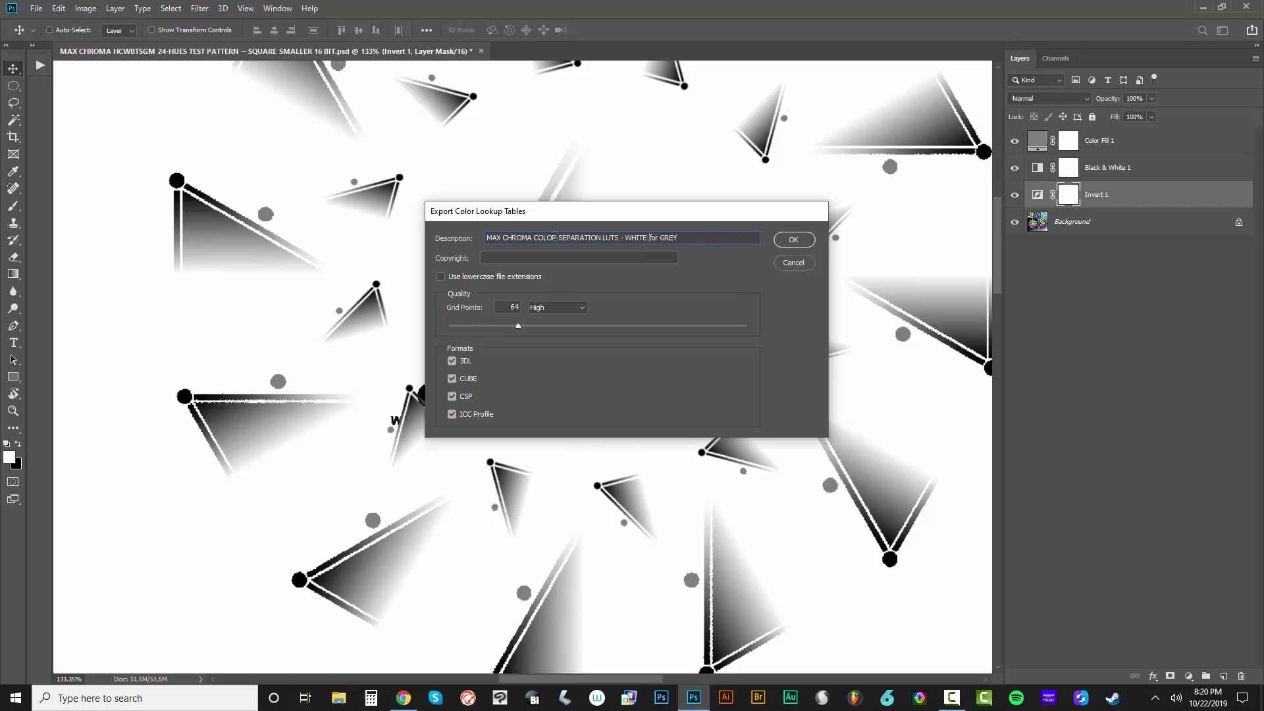
{"action": "double_click", "coordinate": [600, 238]}
{"action": "left_click_drag", "start_coordinate": [665, 242], "coordinate": [480, 247]}
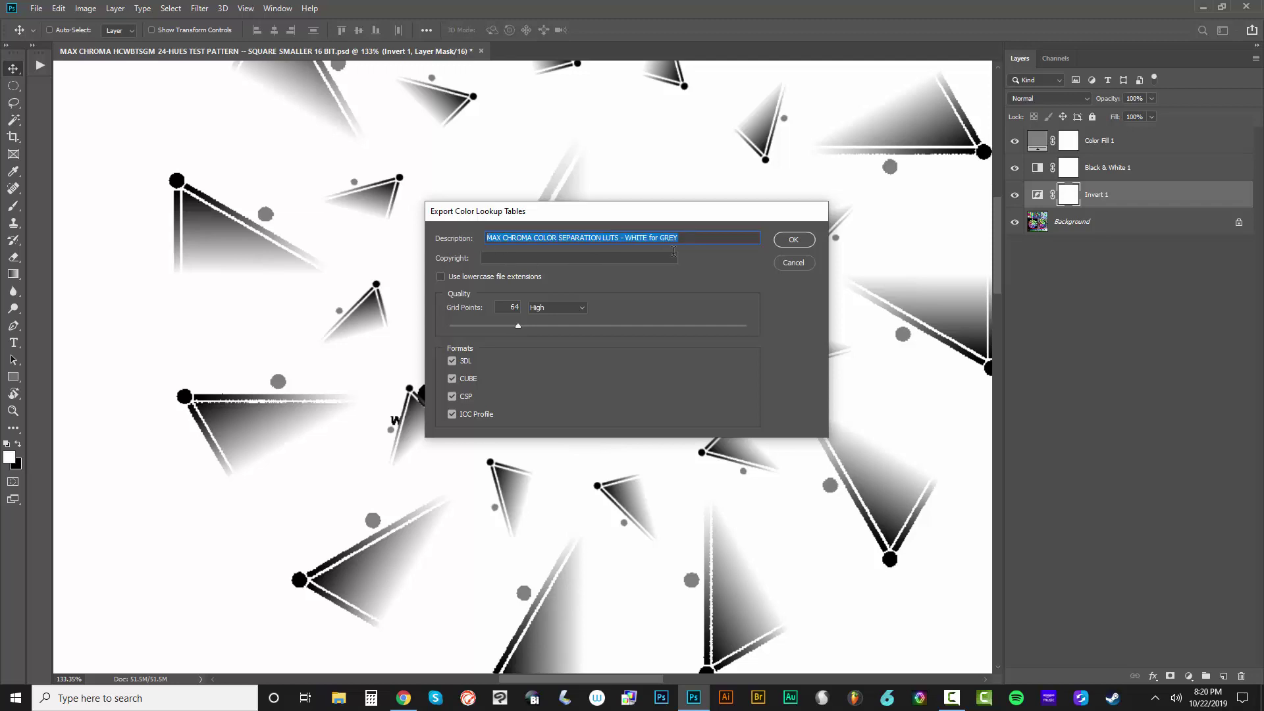
{"action": "left_click", "coordinate": [794, 240]}
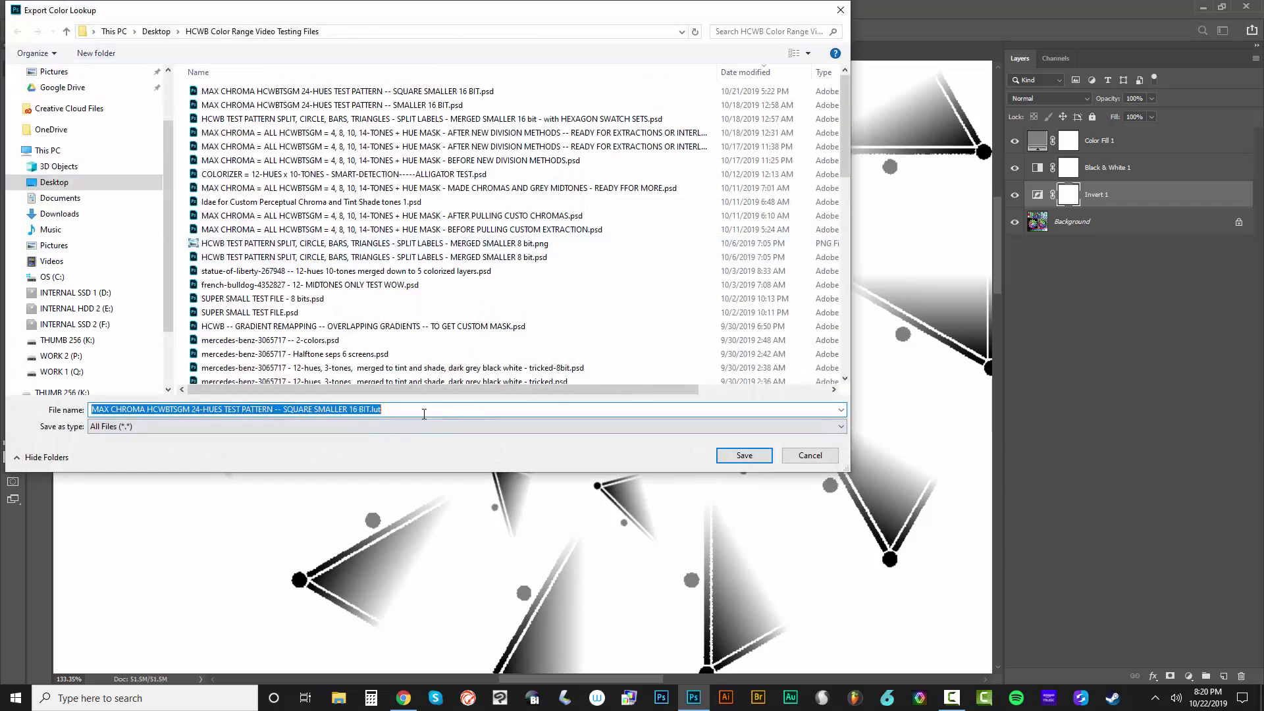
Save these lookup tables as "MAX CHROMA COLOR SEPARATION LUTS - WHITE for GREY" in the desktop folder MAX CHROMA COLOR SEPARATION LUTS
{"action": "type", "text": "MAX CHROMA COLOR SEPARATION LUTS - WHITE for GREY"}
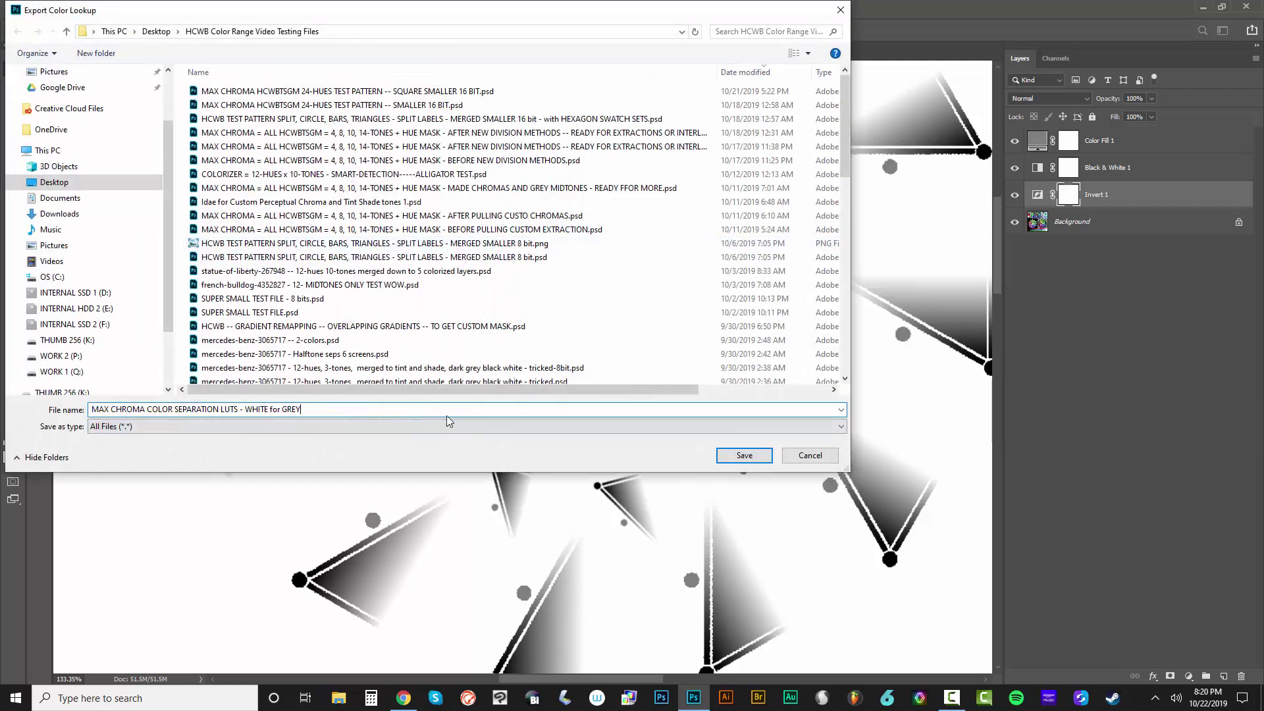
{"action": "left_click", "coordinate": [156, 30]}
{"action": "double_click", "coordinate": [442, 132]}
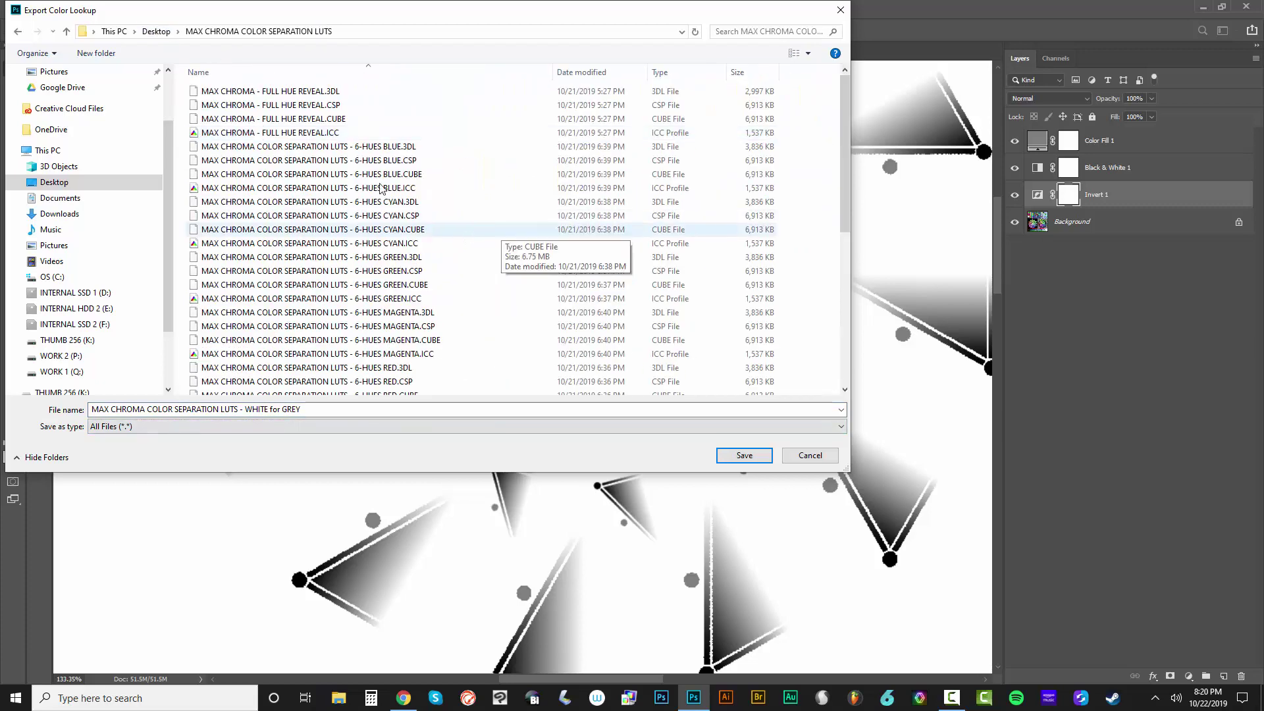
{"action": "left_click", "coordinate": [751, 453]}
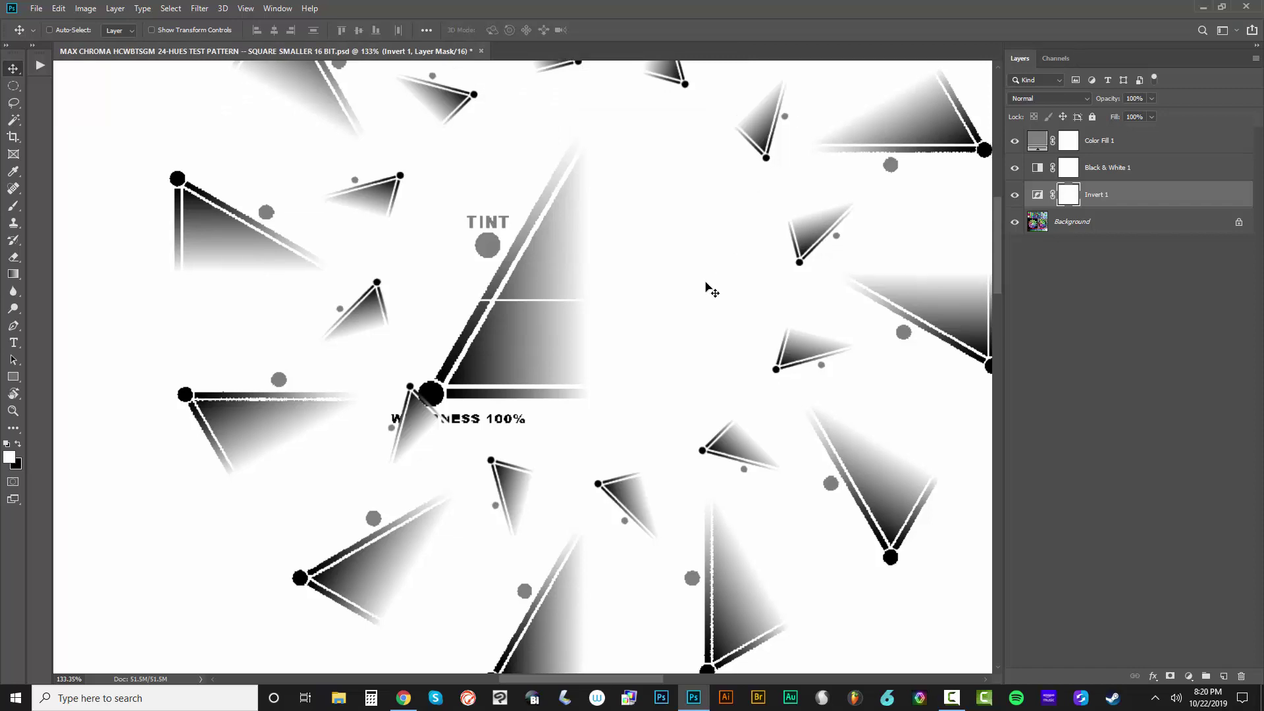
{"action": "scroll", "coordinate": [551, 355], "scroll_direction": "down", "scroll_amount": 6}
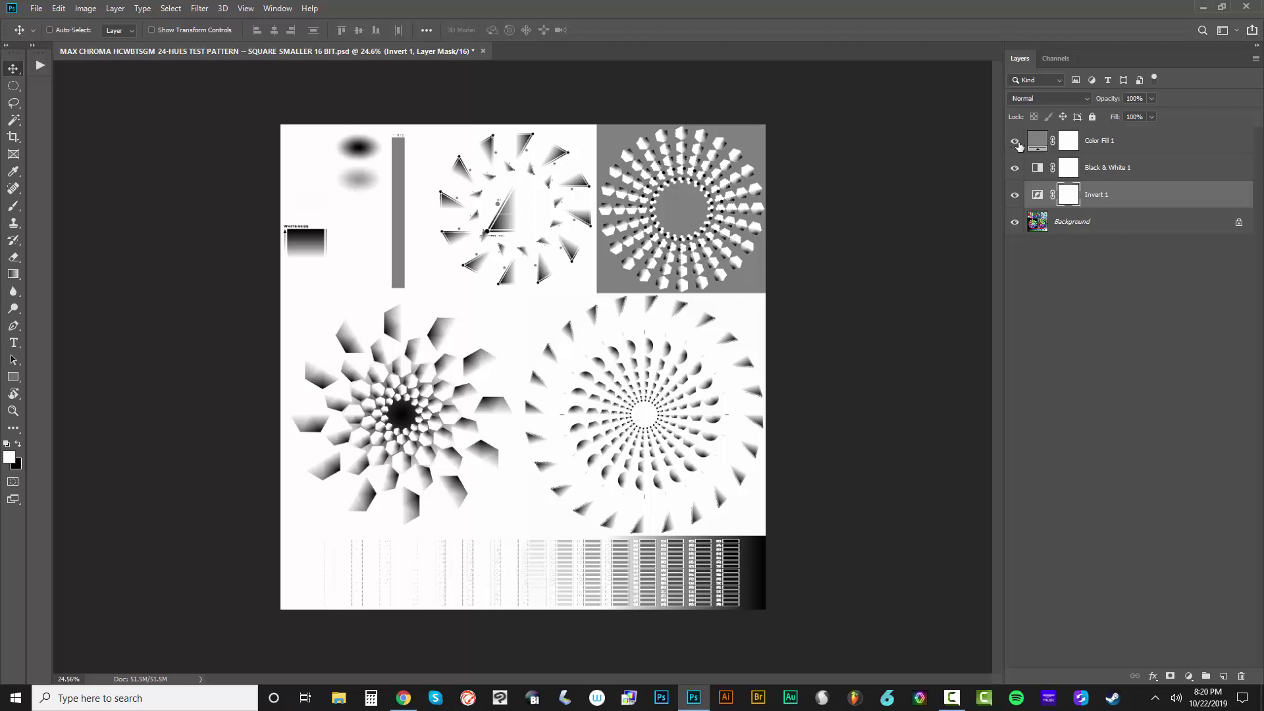
Hide and delete the Color Fill 1, Black & White 1 and Invert 1 layers, keeping only the Background
{"action": "left_click", "coordinate": [1111, 144]}
{"action": "left_click_drag", "start_coordinate": [1015, 142], "coordinate": [1015, 196]}
{"action": "left_click", "coordinate": [1107, 230]}
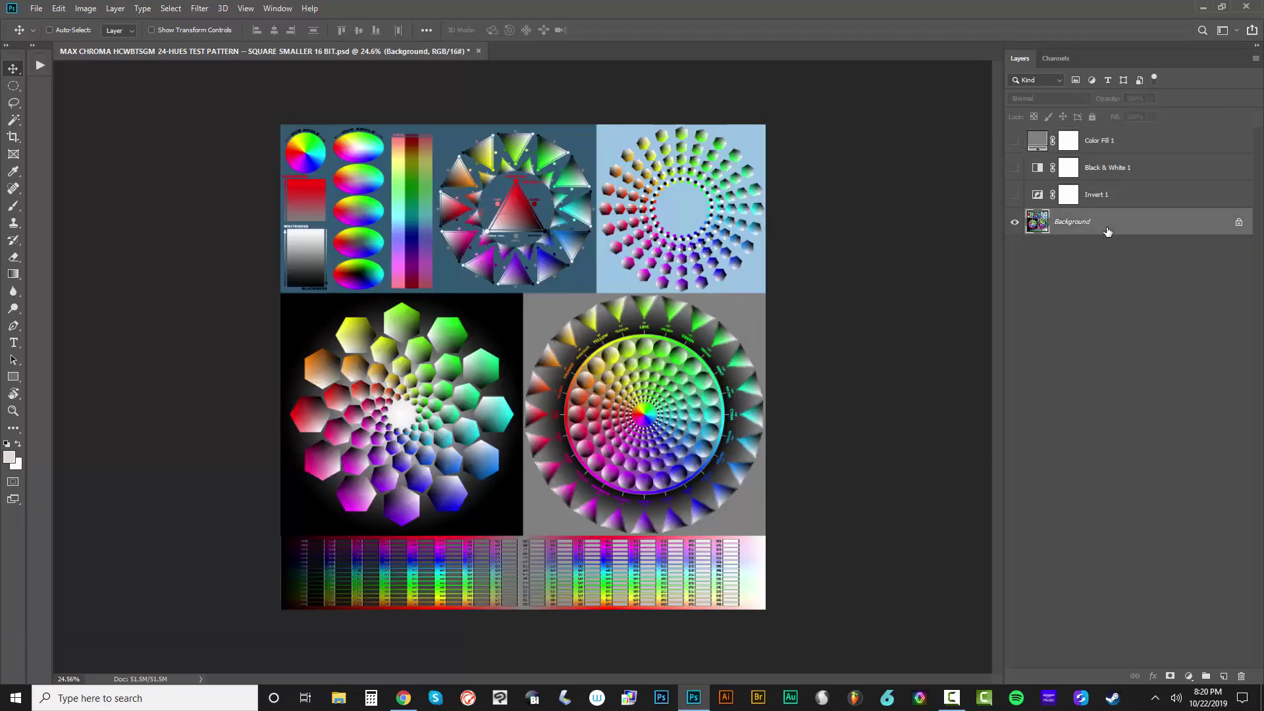
{"action": "left_click", "coordinate": [1112, 148]}
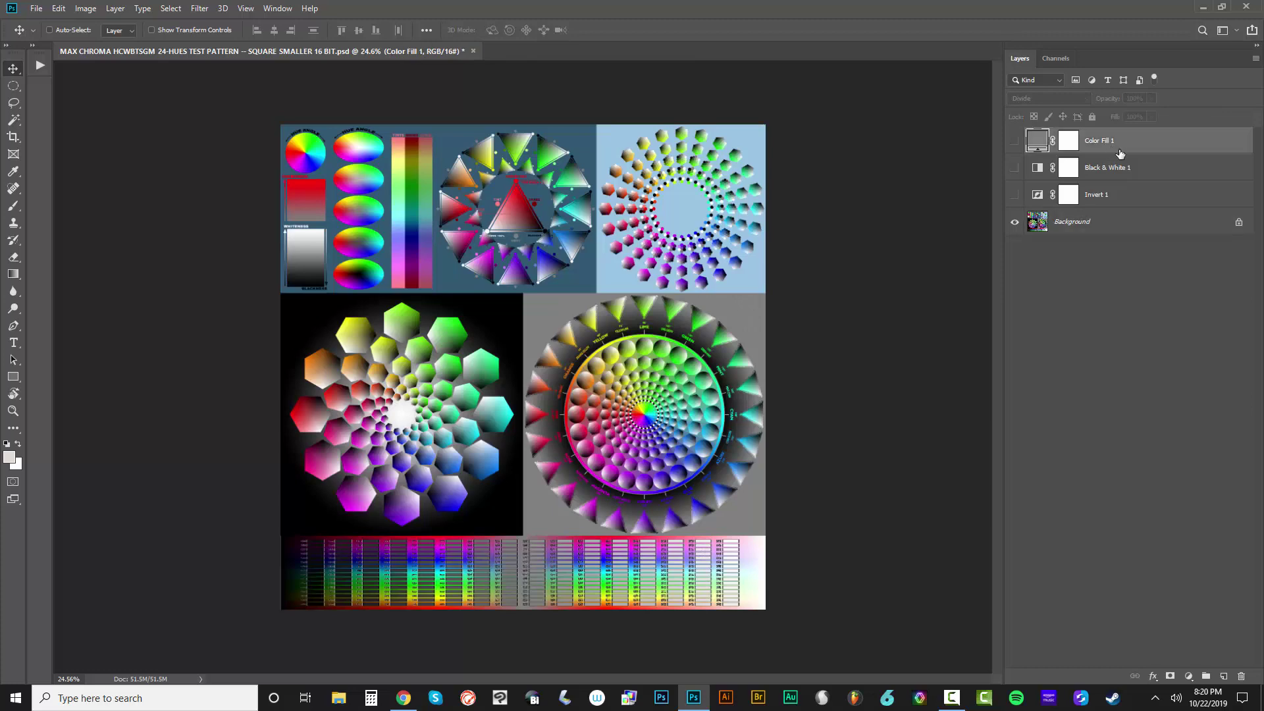
{"action": "key", "text": "Delete"}
{"action": "key", "text": "Delete"}
{"action": "key", "text": "Delete"}
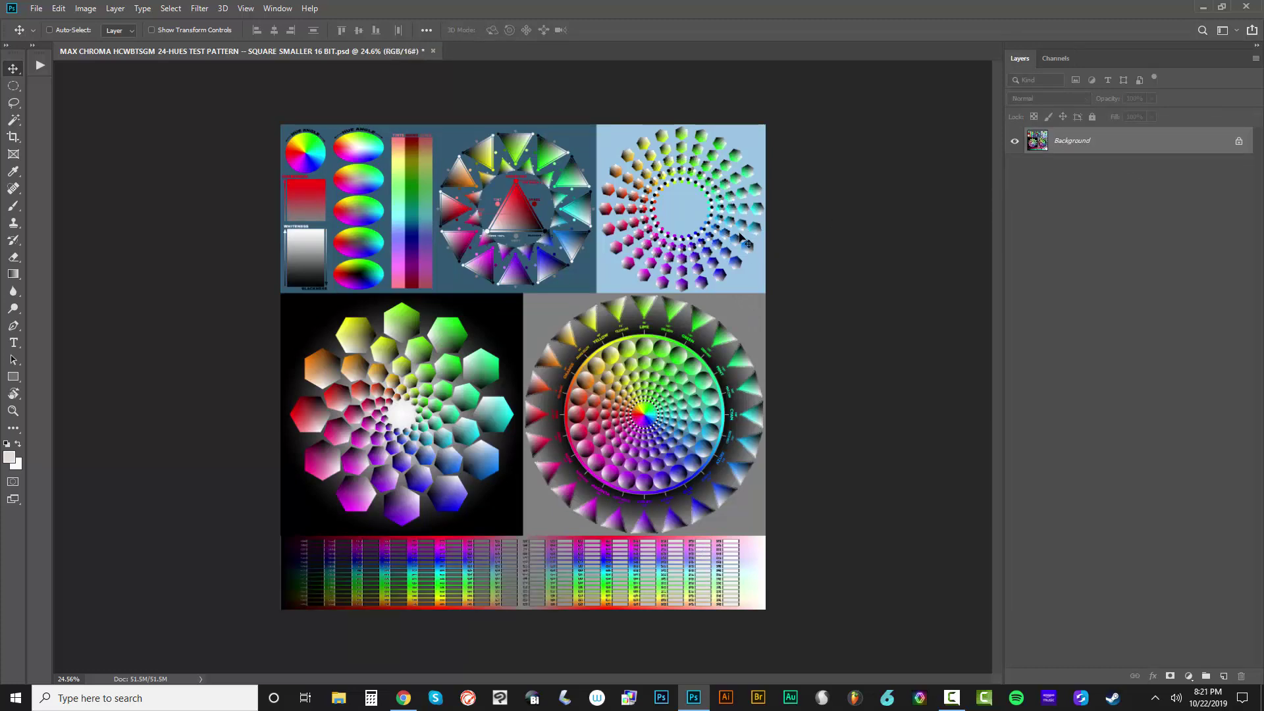
Add a Selective Color adjustment layer above the Background and set the Black of its Reds to +100%
{"action": "scroll", "coordinate": [740, 237], "scroll_direction": "up", "scroll_amount": 4}
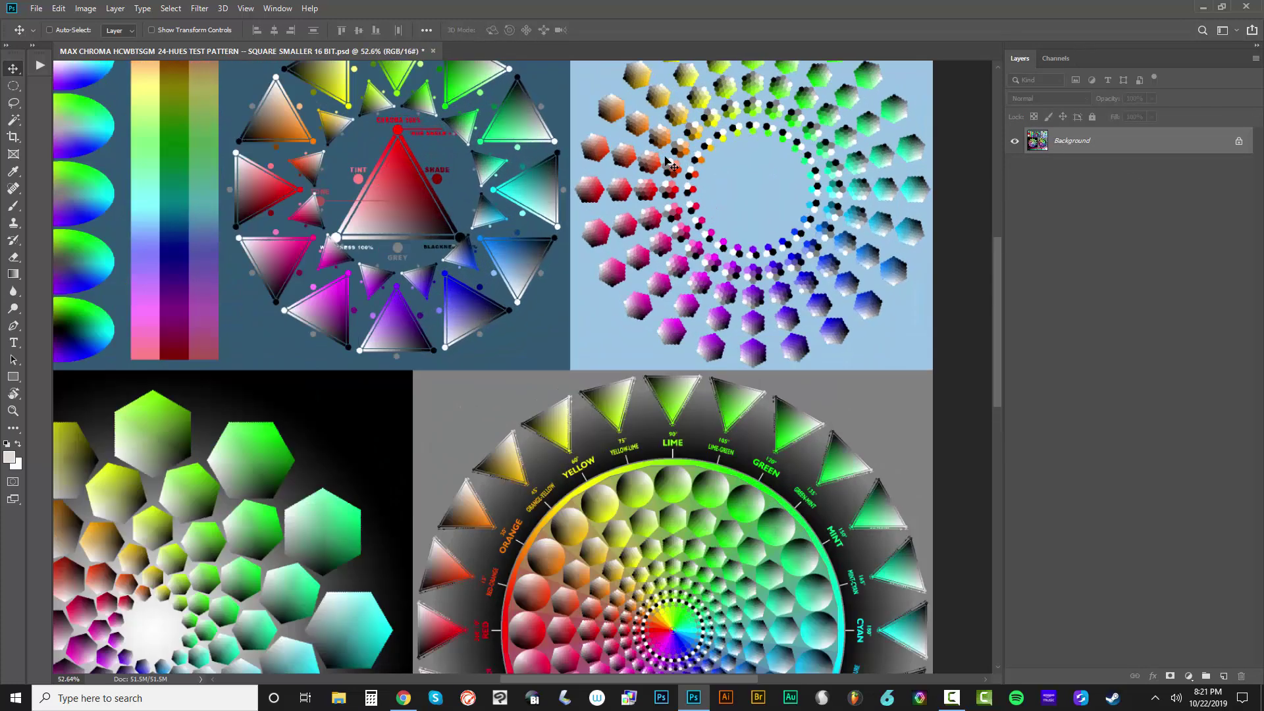
{"action": "scroll", "coordinate": [673, 197], "scroll_direction": "down", "scroll_amount": 2}
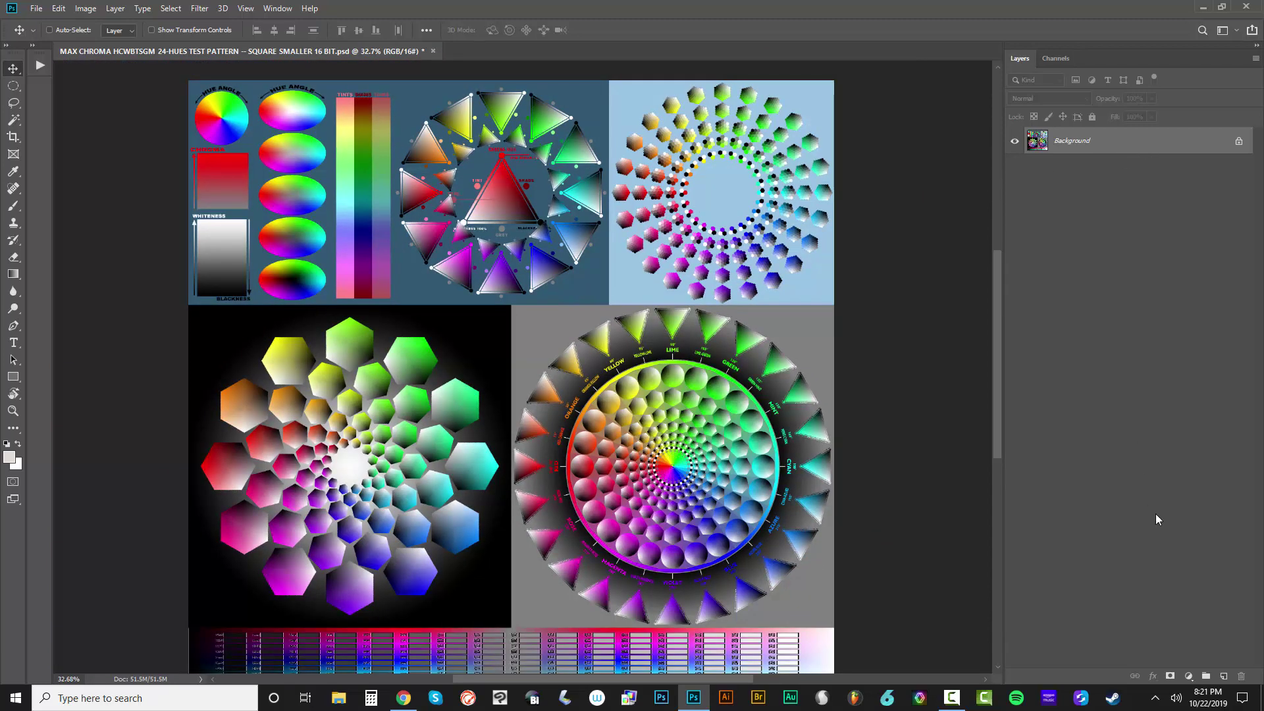
{"action": "left_click", "coordinate": [1188, 675]}
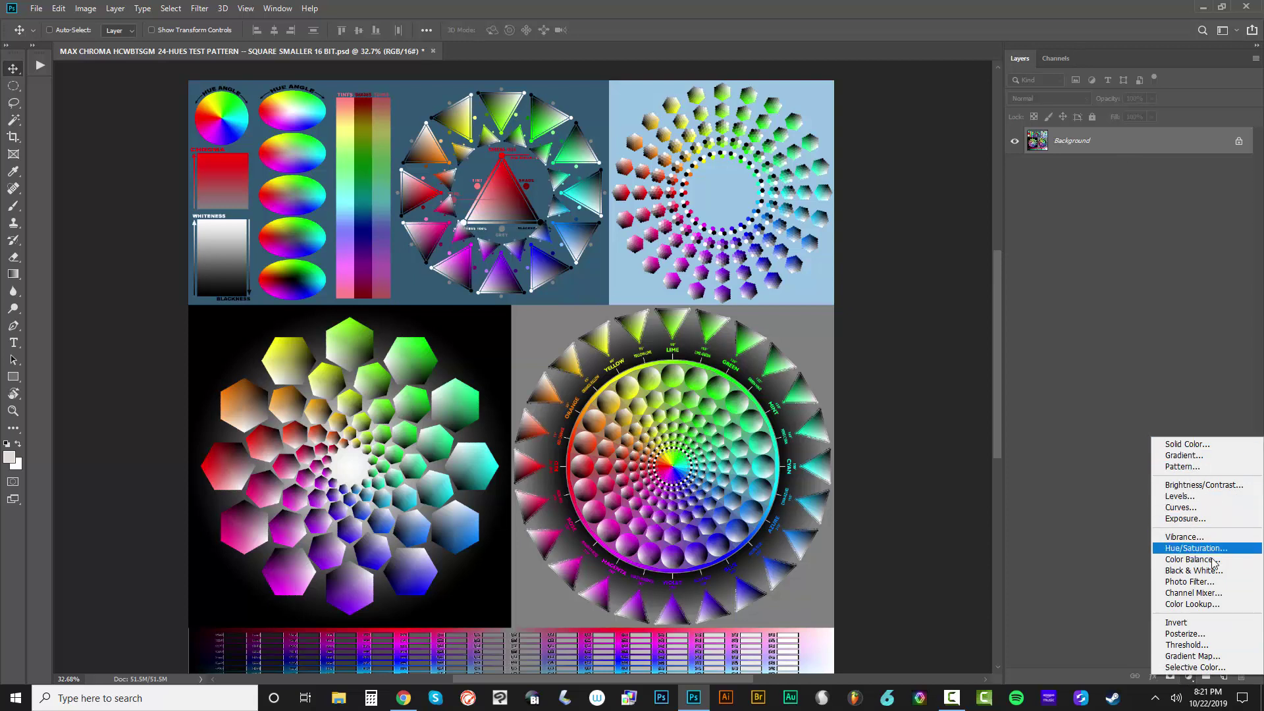
{"action": "left_click", "coordinate": [1205, 667]}
{"action": "left_click", "coordinate": [979, 306]}
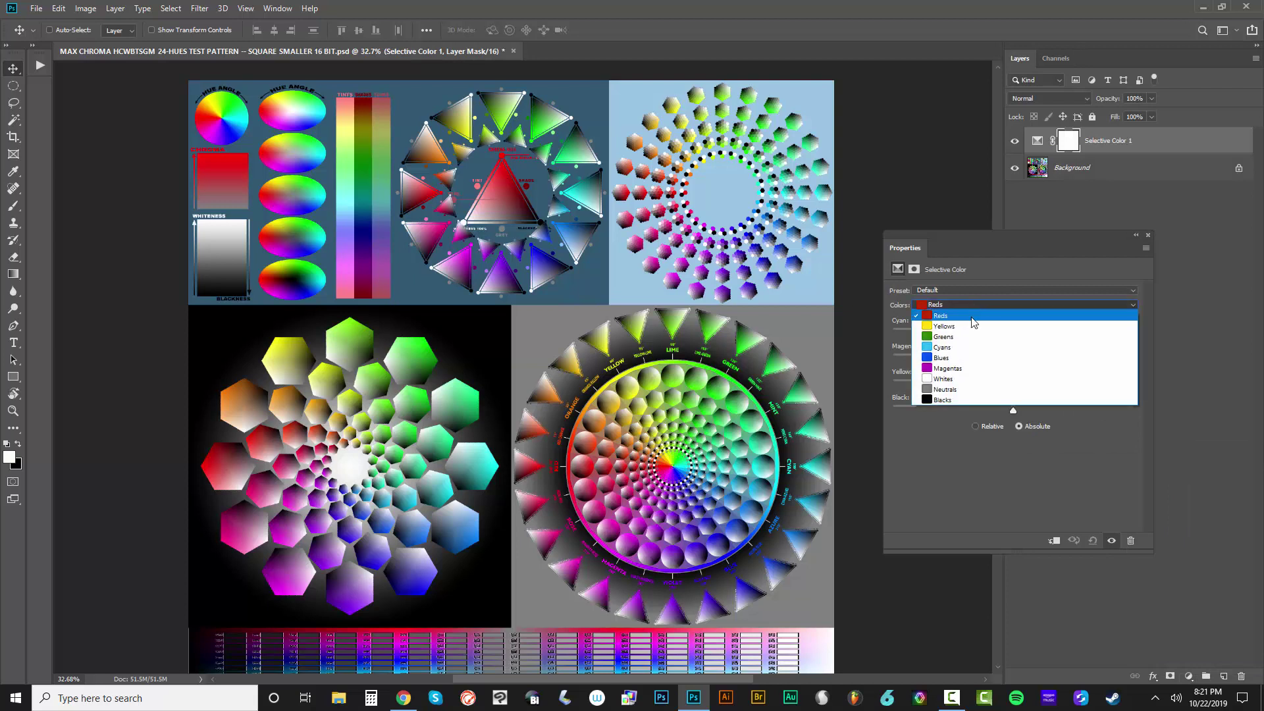
{"action": "left_click", "coordinate": [976, 314]}
{"action": "left_click_drag", "start_coordinate": [1013, 410], "coordinate": [1183, 430]}
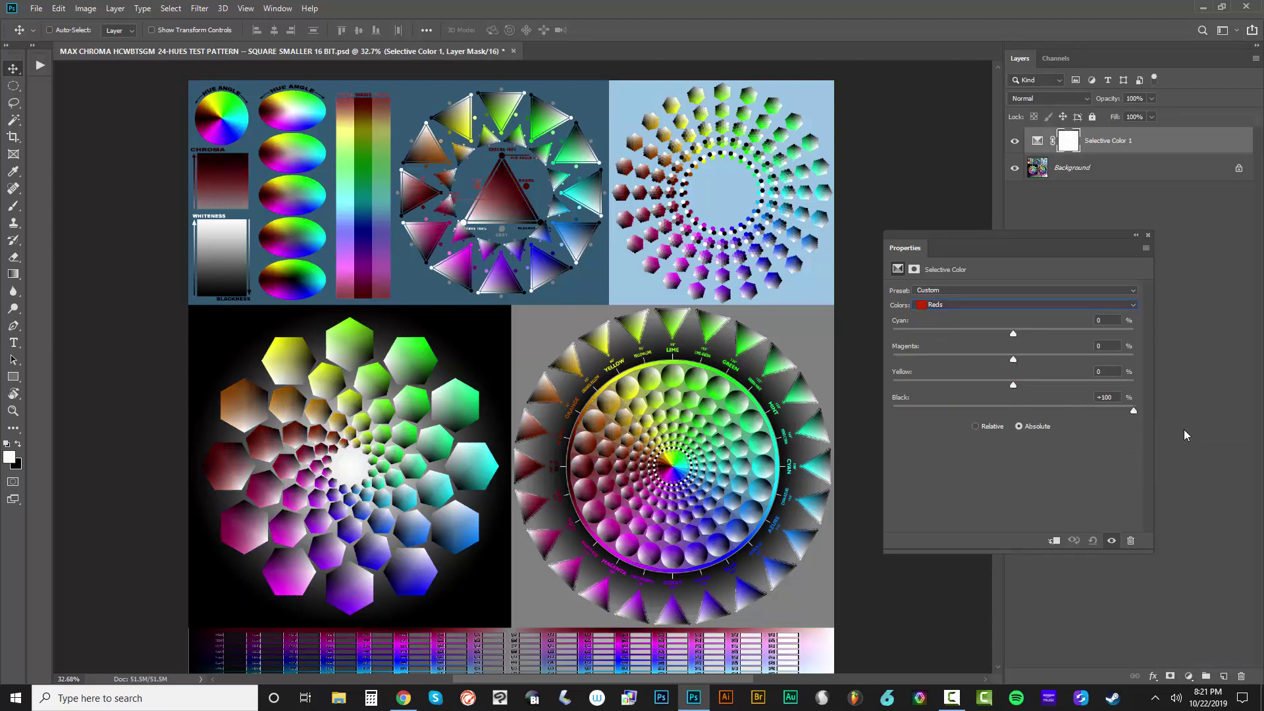
Set the Black of the Selective Color layer's Yellows, Greens, Cyans, Blues and Magentas to -100%
{"action": "left_click", "coordinate": [973, 311]}
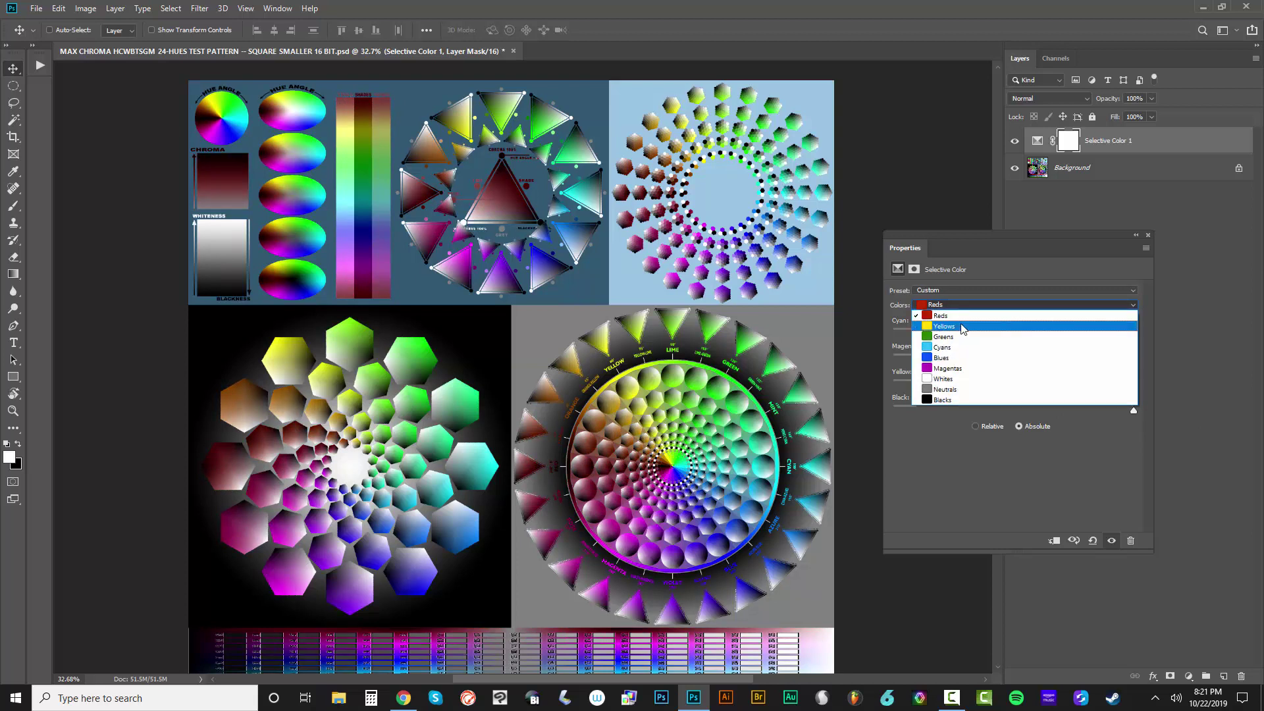
{"action": "left_click", "coordinate": [963, 327]}
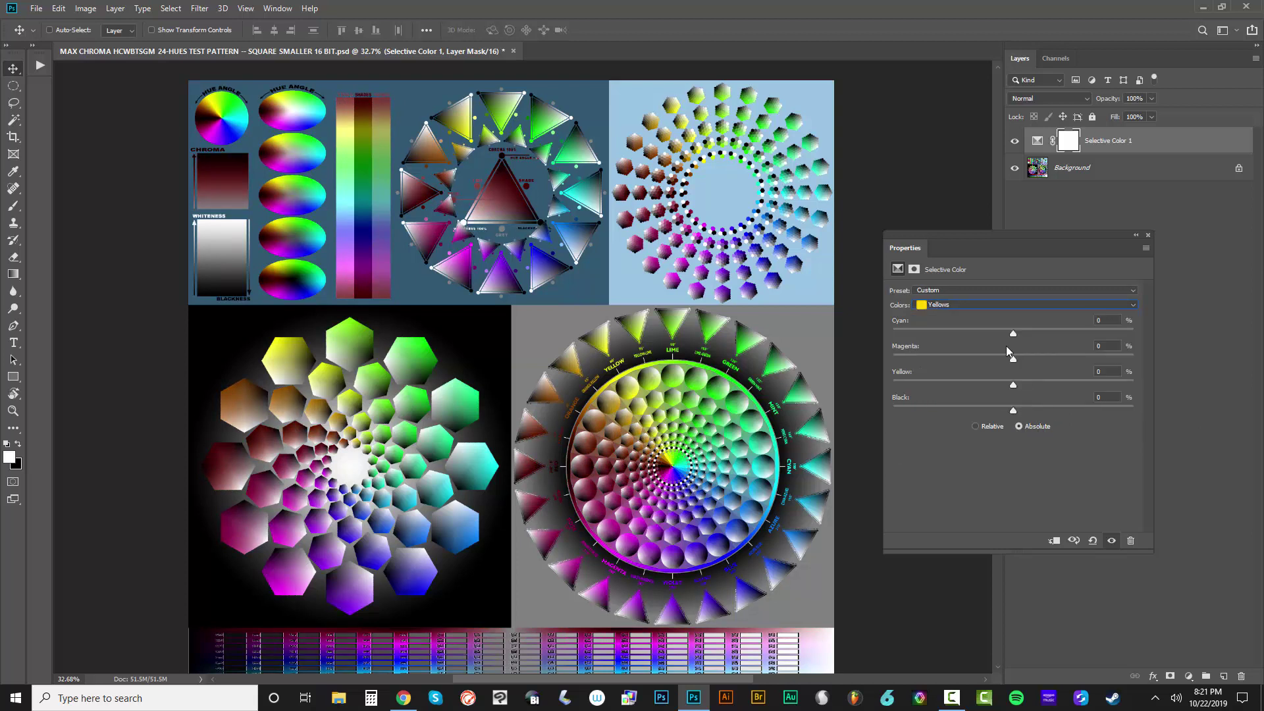
{"action": "left_click_drag", "start_coordinate": [1014, 411], "coordinate": [889, 425]}
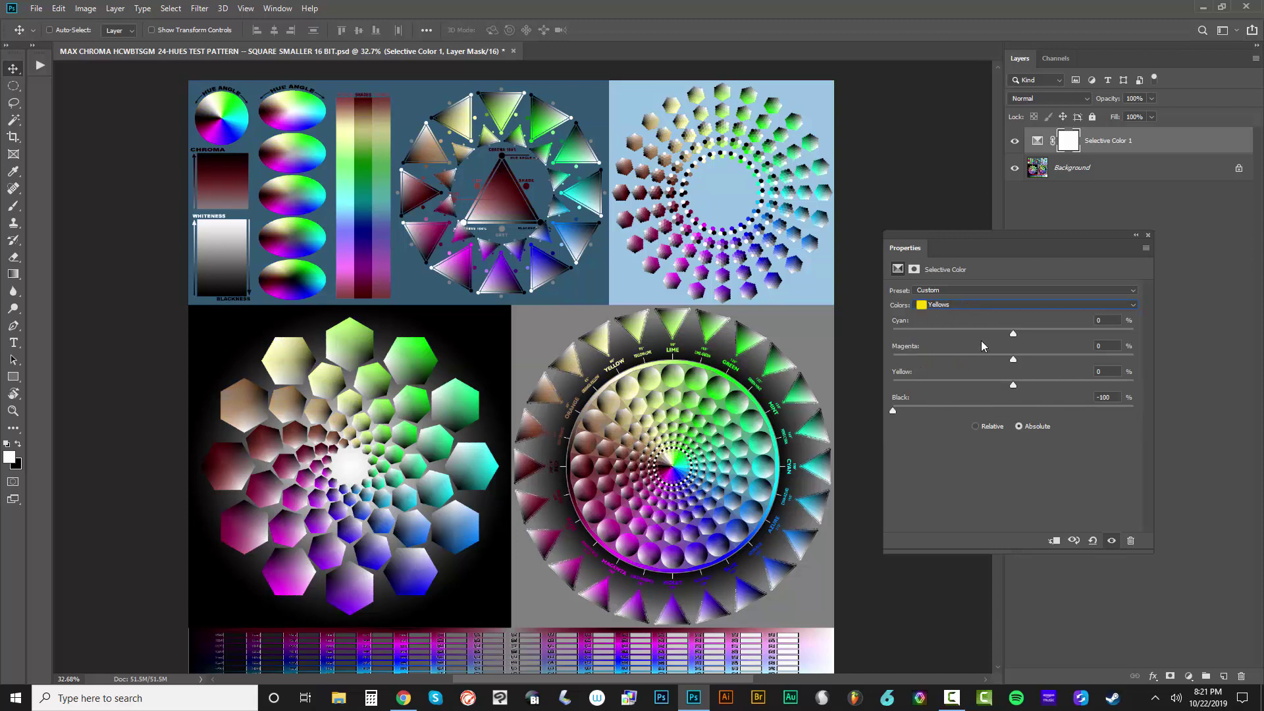
{"action": "left_click", "coordinate": [981, 305]}
{"action": "left_click", "coordinate": [971, 337]}
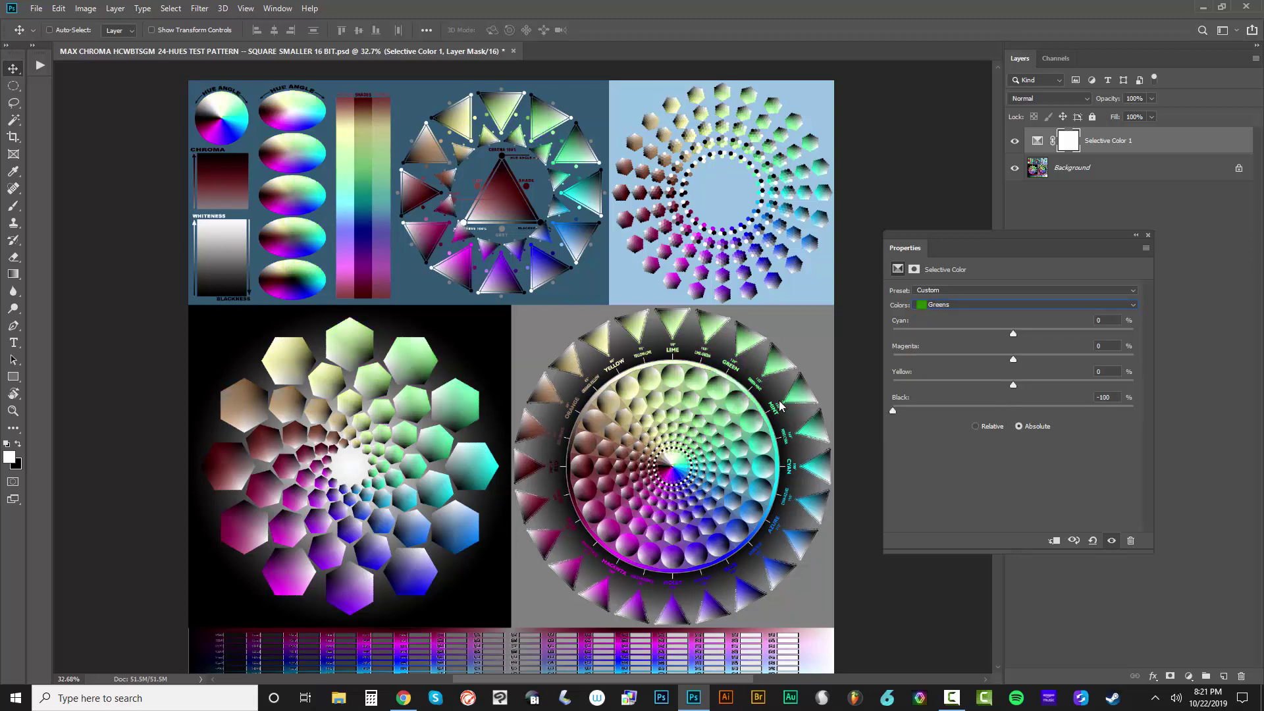
{"action": "left_click", "coordinate": [963, 307]}
{"action": "left_click", "coordinate": [965, 347]}
{"action": "left_click", "coordinate": [945, 305]}
{"action": "left_click", "coordinate": [961, 357]}
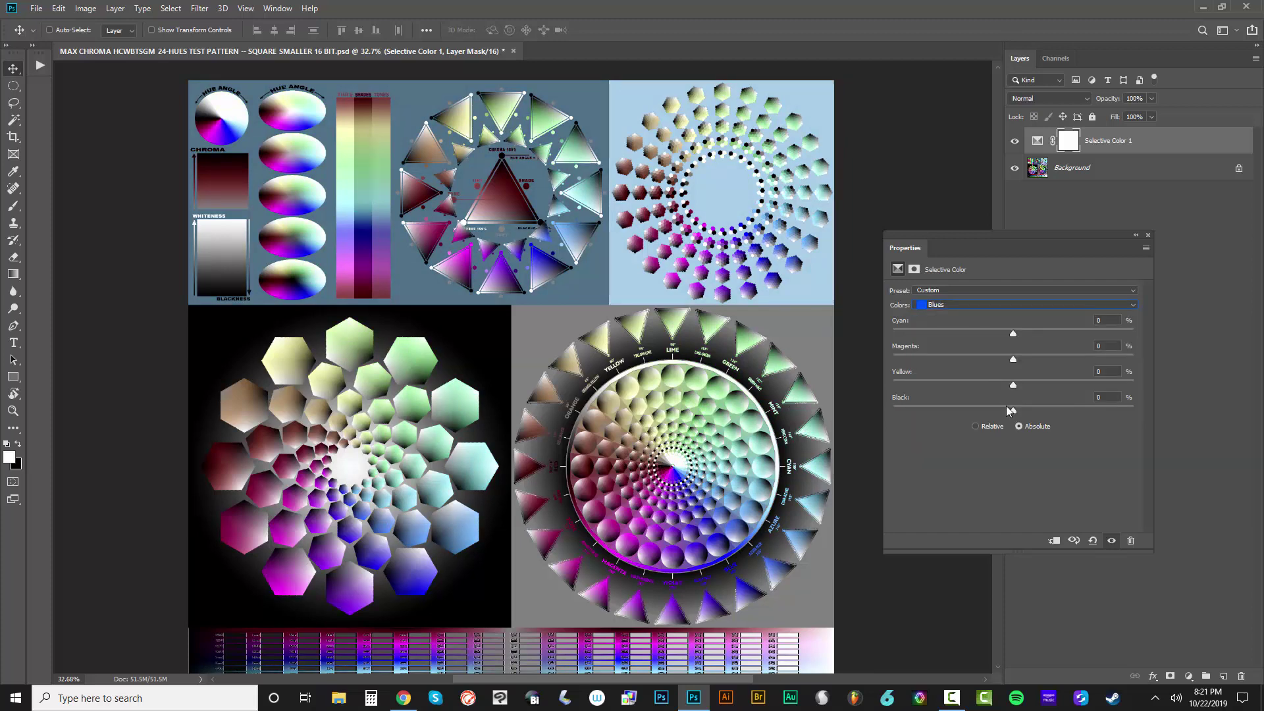
{"action": "left_click", "coordinate": [976, 307]}
{"action": "left_click", "coordinate": [987, 366]}
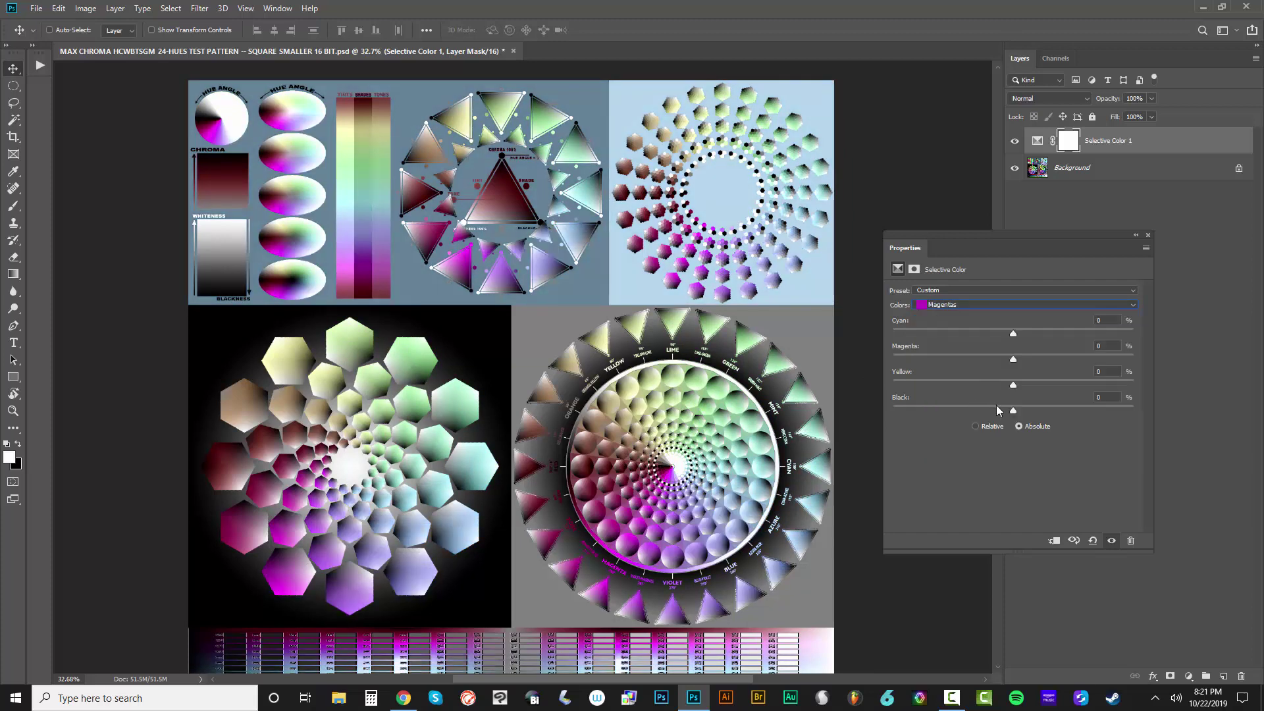
Set the Black of the Selective Color layer's Whites, Neutrals and Blacks to -100% and close its properties
{"action": "left_click", "coordinate": [953, 309]}
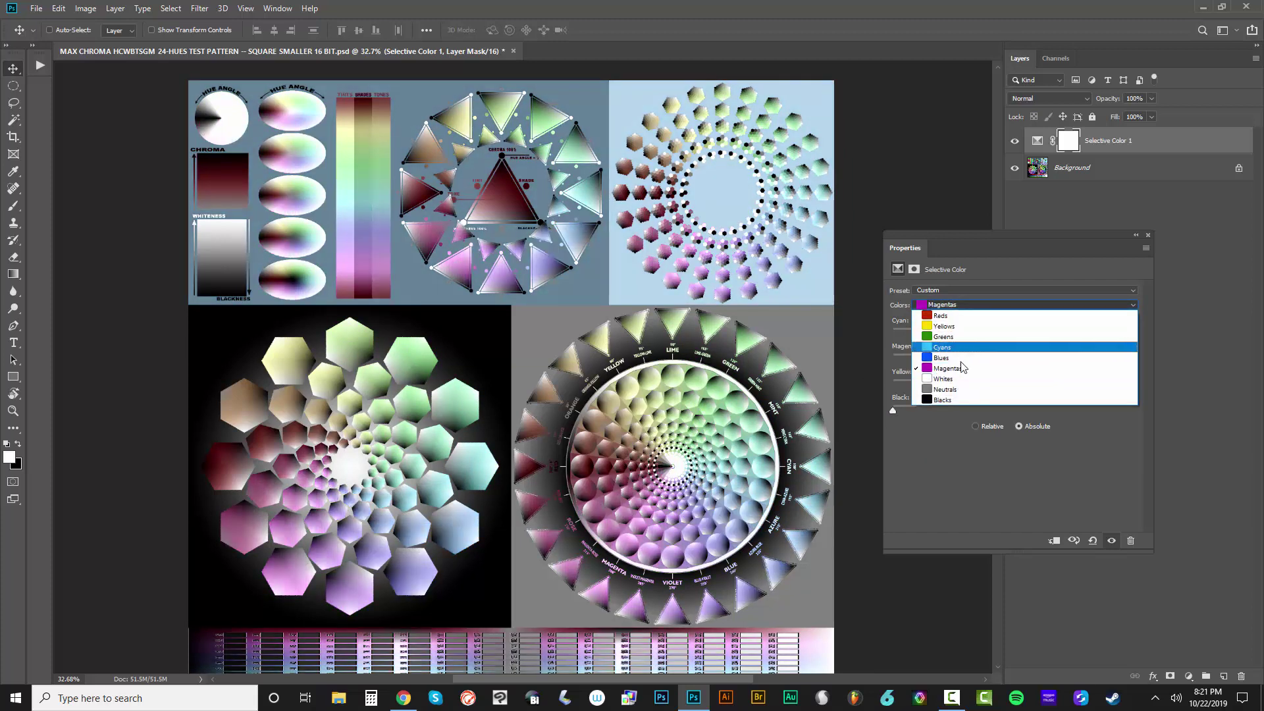
{"action": "left_click", "coordinate": [963, 378]}
{"action": "left_click_drag", "start_coordinate": [1012, 411], "coordinate": [816, 401]}
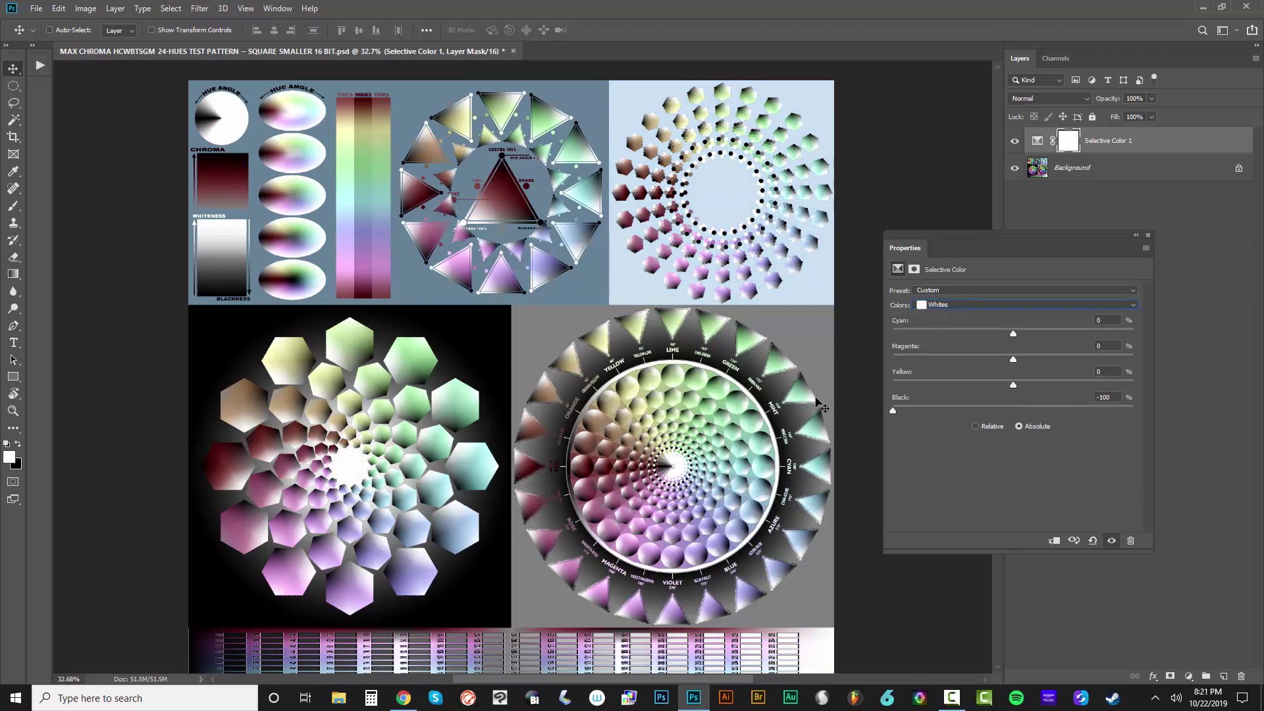
{"action": "left_click", "coordinate": [973, 304]}
{"action": "left_click", "coordinate": [981, 403]}
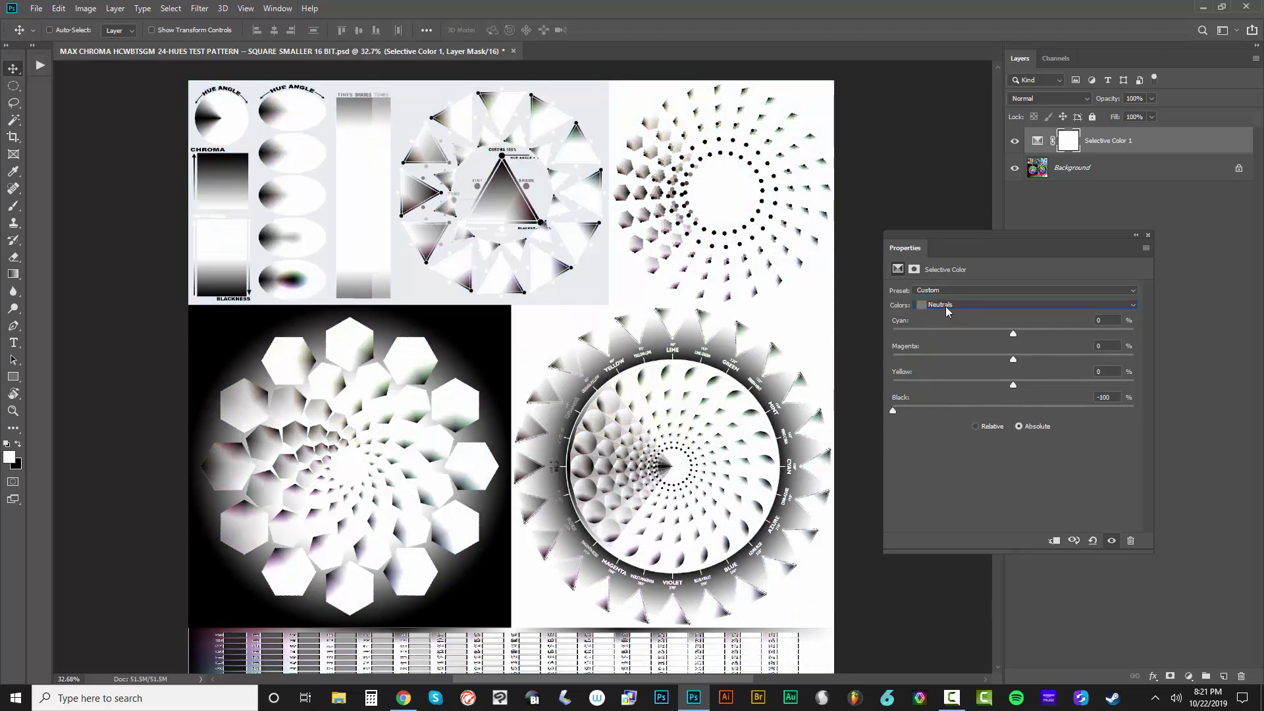
{"action": "left_click", "coordinate": [945, 306]}
{"action": "left_click", "coordinate": [968, 403]}
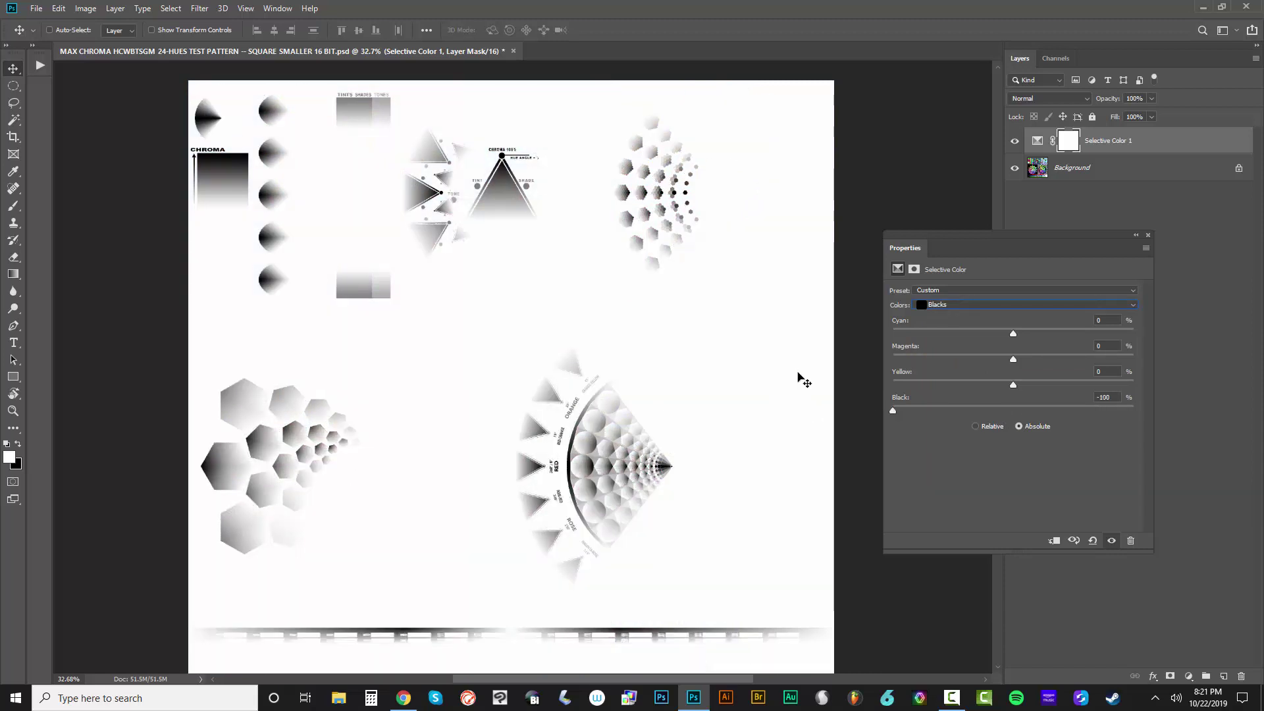
{"action": "left_click", "coordinate": [1146, 236]}
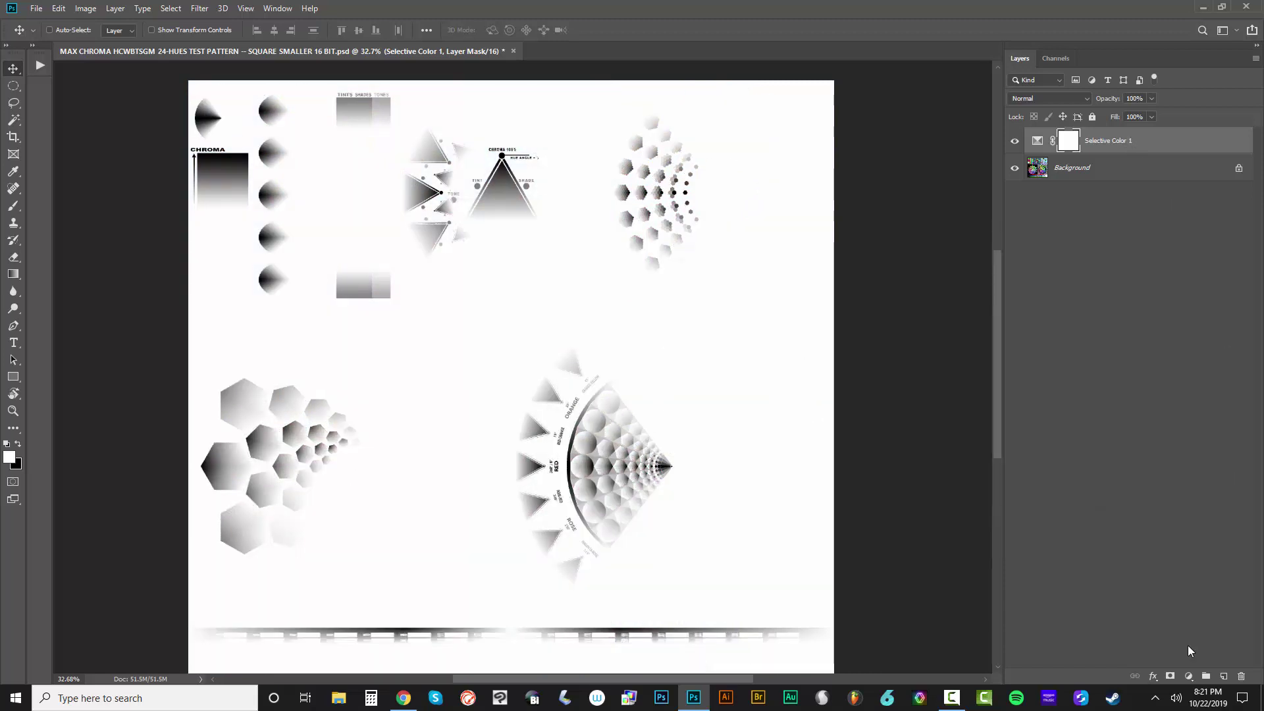
Hide the Selective Color 1 layer and add a Hue/Saturation adjustment layer directly above the Background
{"action": "left_click", "coordinate": [1014, 140]}
{"action": "left_click", "coordinate": [1086, 168]}
{"action": "left_click", "coordinate": [1189, 676]}
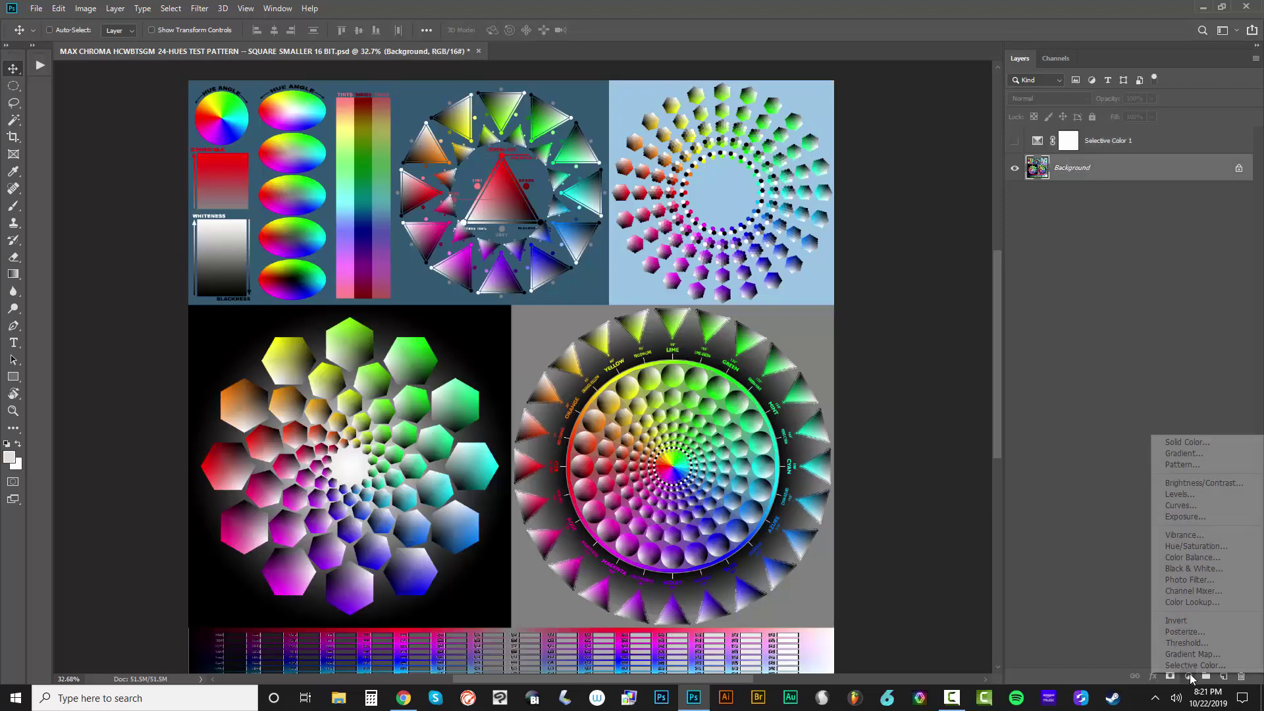
{"action": "left_click", "coordinate": [1196, 546]}
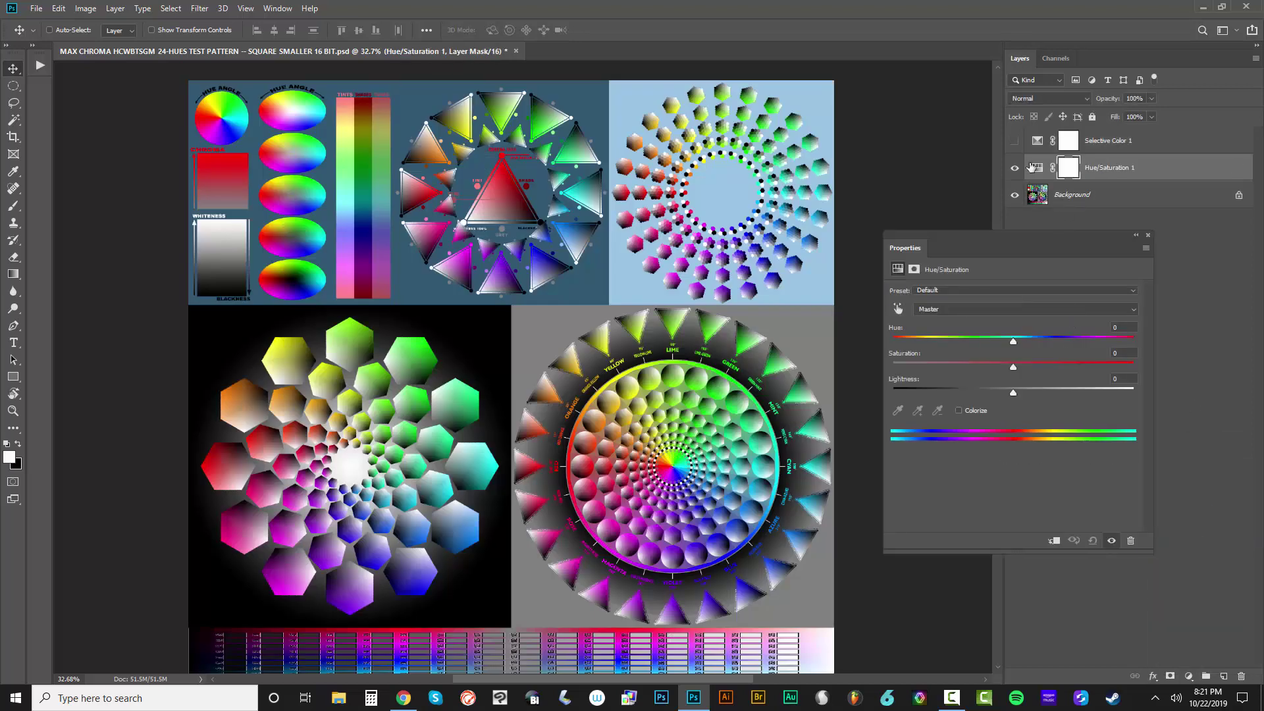
Show Selective Color 1 again, set the Hue/Saturation layer's hue to -30 and inspect the orange sector of the colour wheel
{"action": "left_click", "coordinate": [1015, 140]}
{"action": "left_click_drag", "start_coordinate": [1012, 343], "coordinate": [965, 338]}
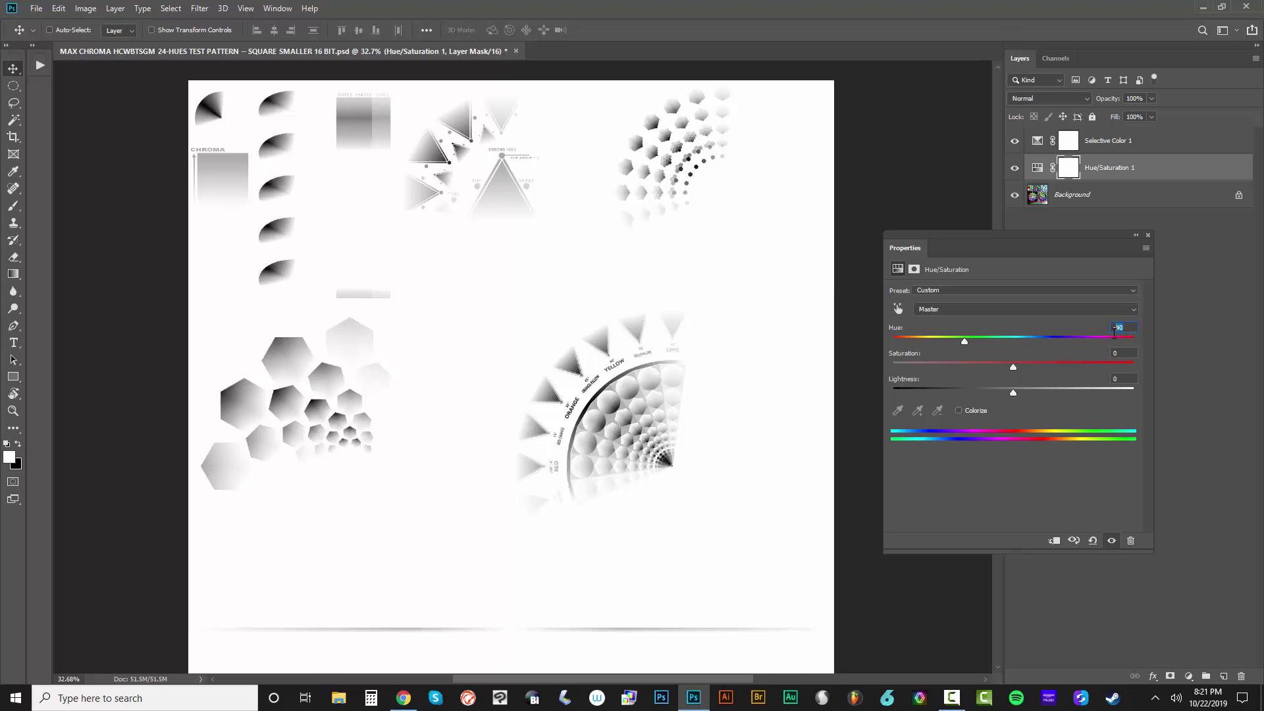
{"action": "type", "text": "-30"}
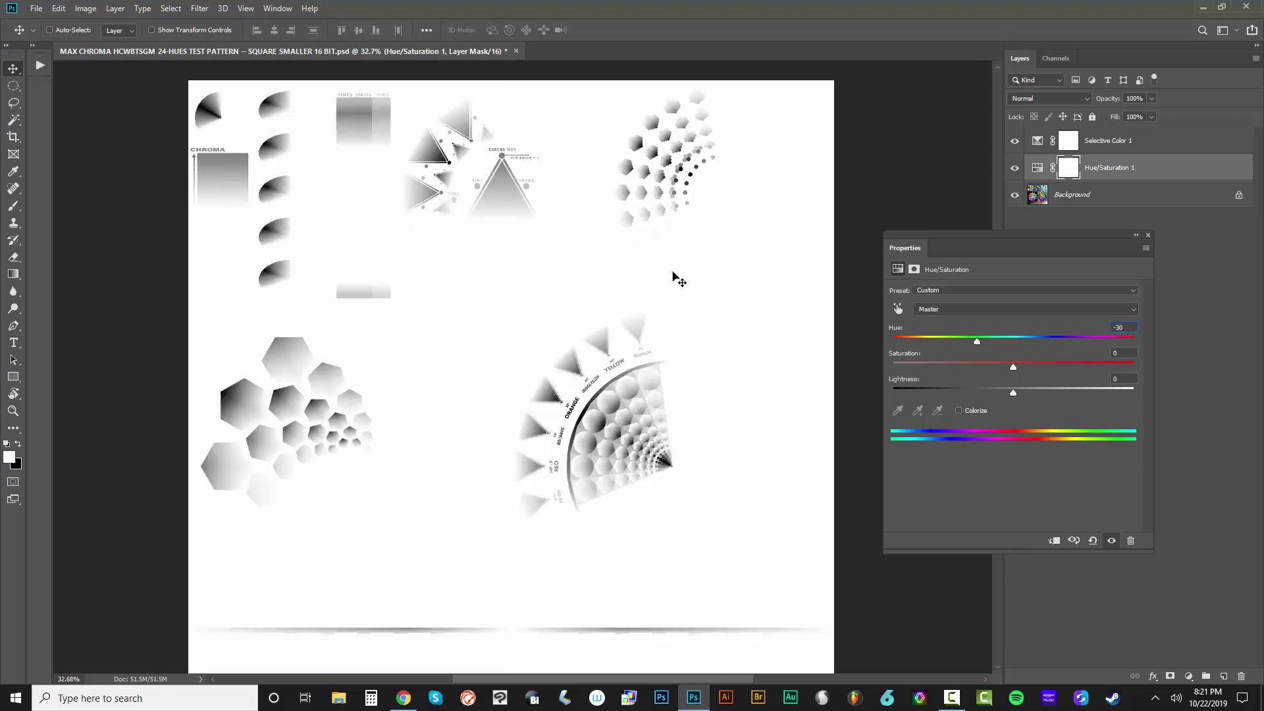
{"action": "scroll", "coordinate": [625, 415], "scroll_direction": "up", "scroll_amount": 5}
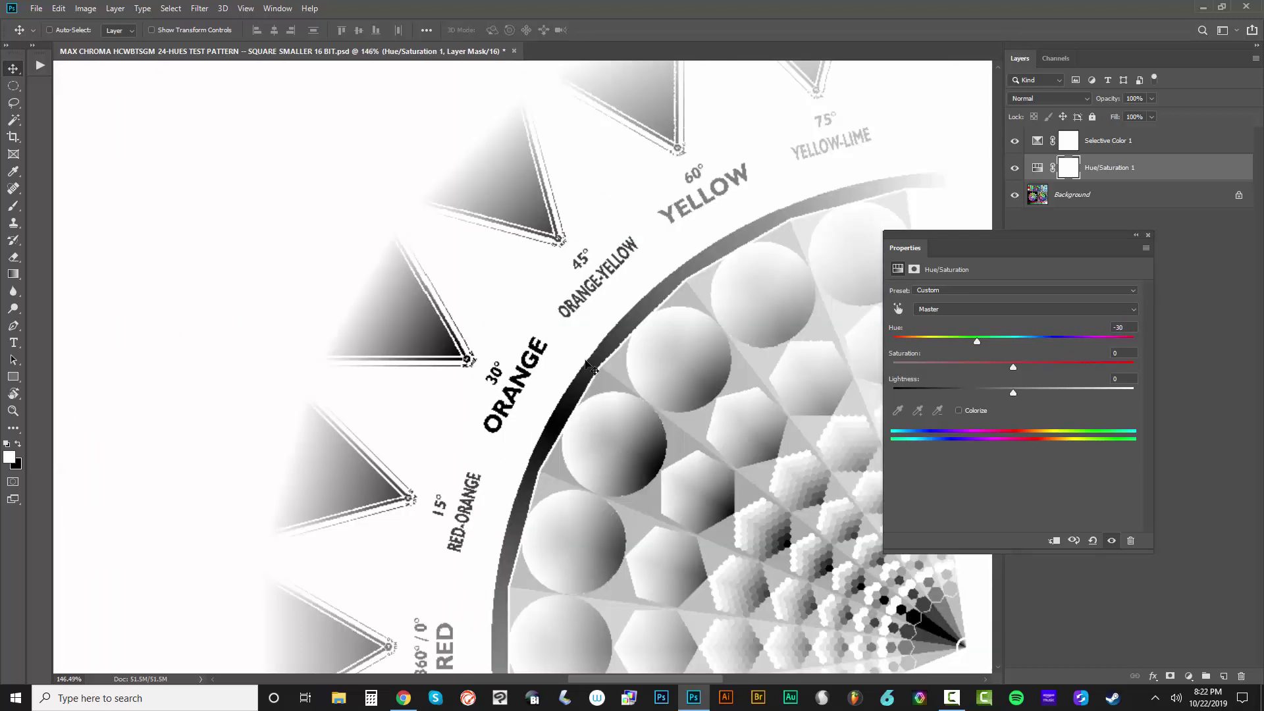
{"action": "scroll", "coordinate": [622, 342], "scroll_direction": "down", "scroll_amount": 2}
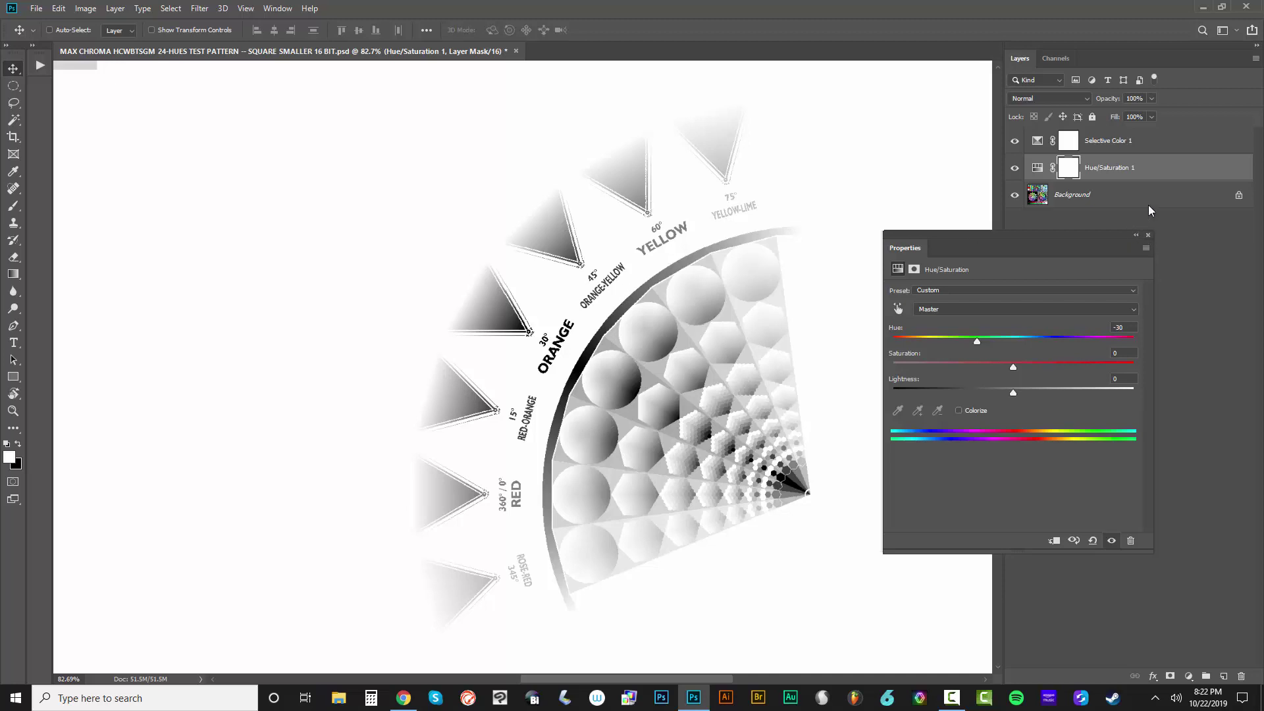
{"action": "left_click", "coordinate": [1148, 235]}
Add a Solid Color fill above Selective Color 1 with hue 0, saturation 0% and brightness 50%, blended in Divide mode
{"action": "left_click", "coordinate": [1165, 148]}
{"action": "left_click", "coordinate": [1189, 677]}
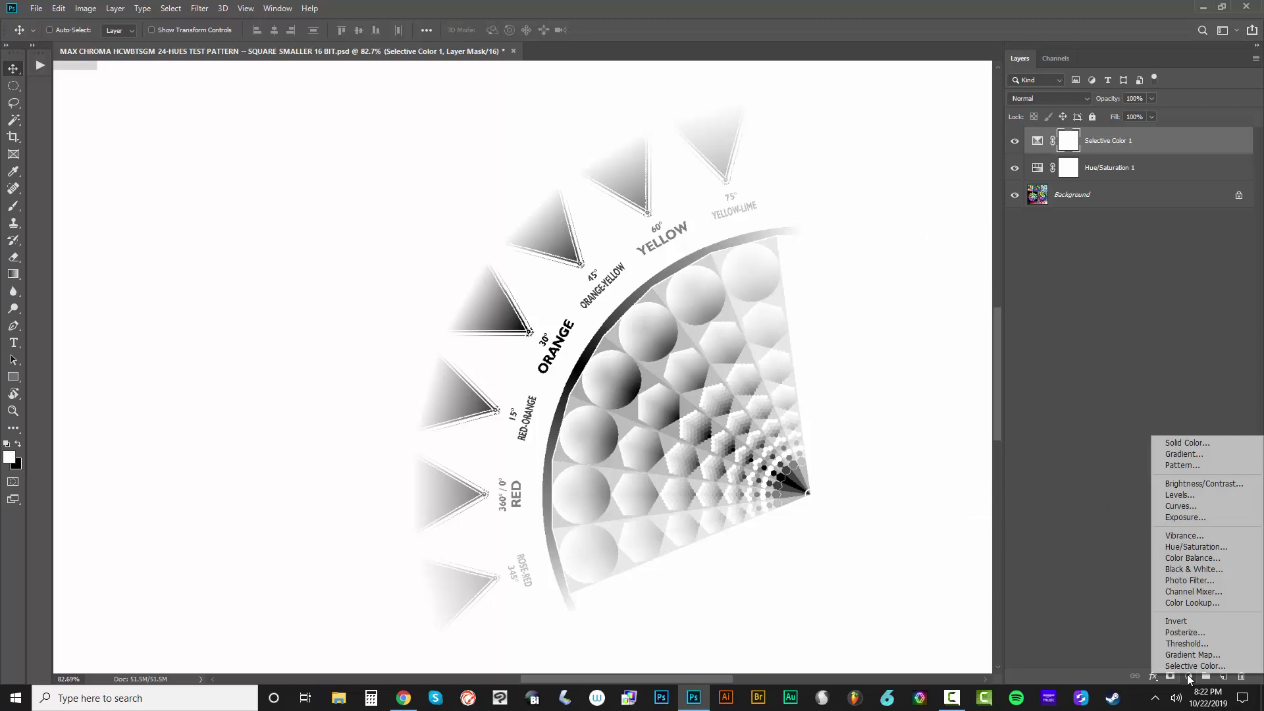
{"action": "left_click", "coordinate": [1209, 443]}
{"action": "left_click_drag", "start_coordinate": [984, 391], "coordinate": [870, 391]}
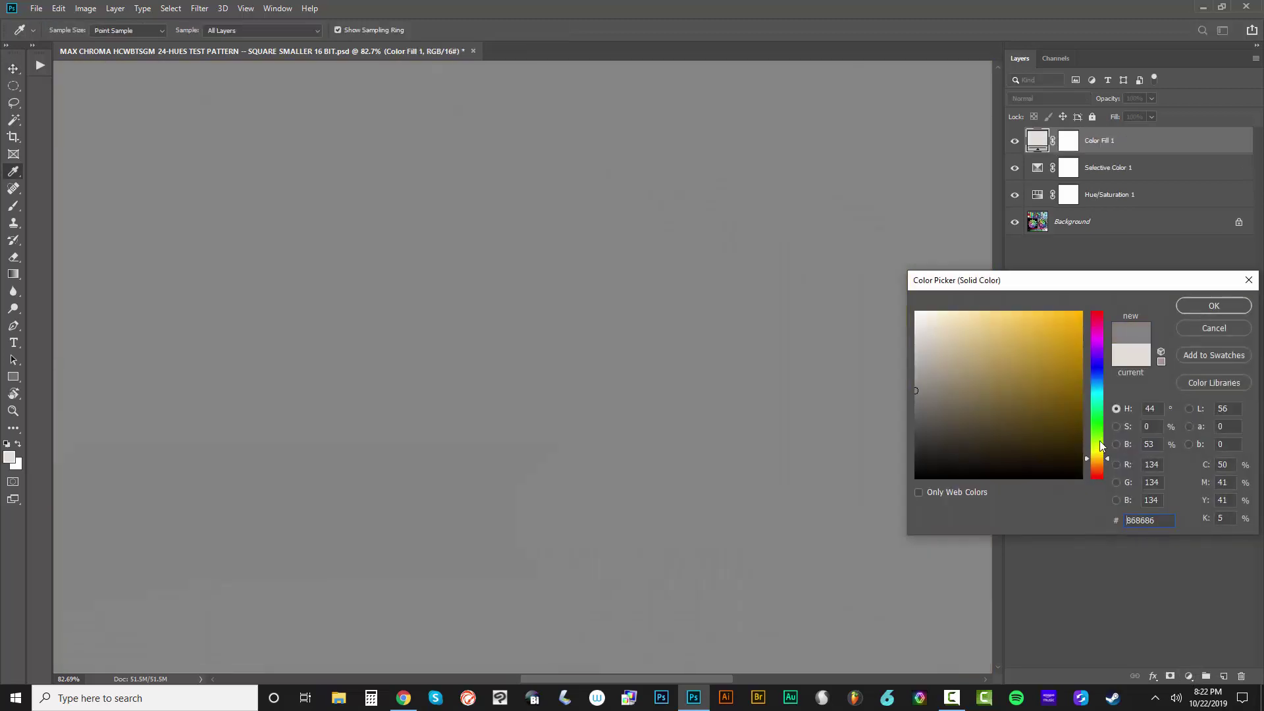
{"action": "left_click_drag", "start_coordinate": [1101, 446], "coordinate": [1098, 479]}
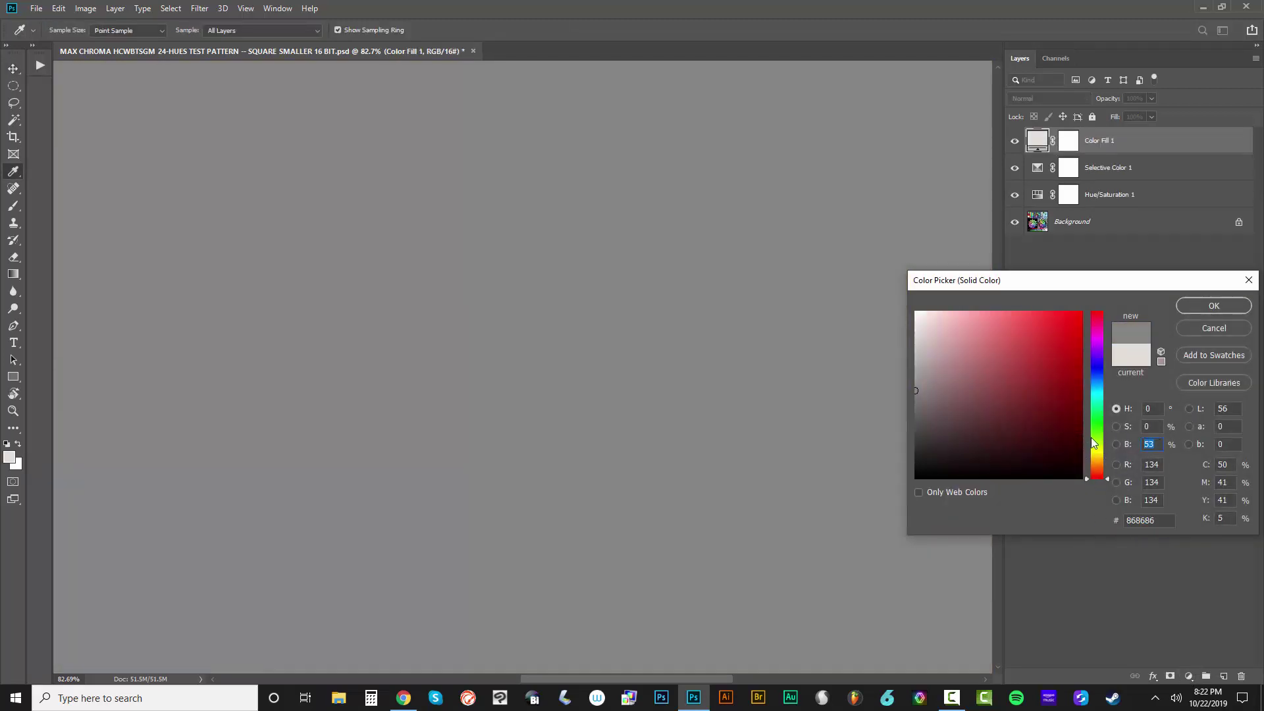
{"action": "type", "text": "50"}
{"action": "left_click", "coordinate": [1213, 305]}
{"action": "left_click", "coordinate": [1048, 98]}
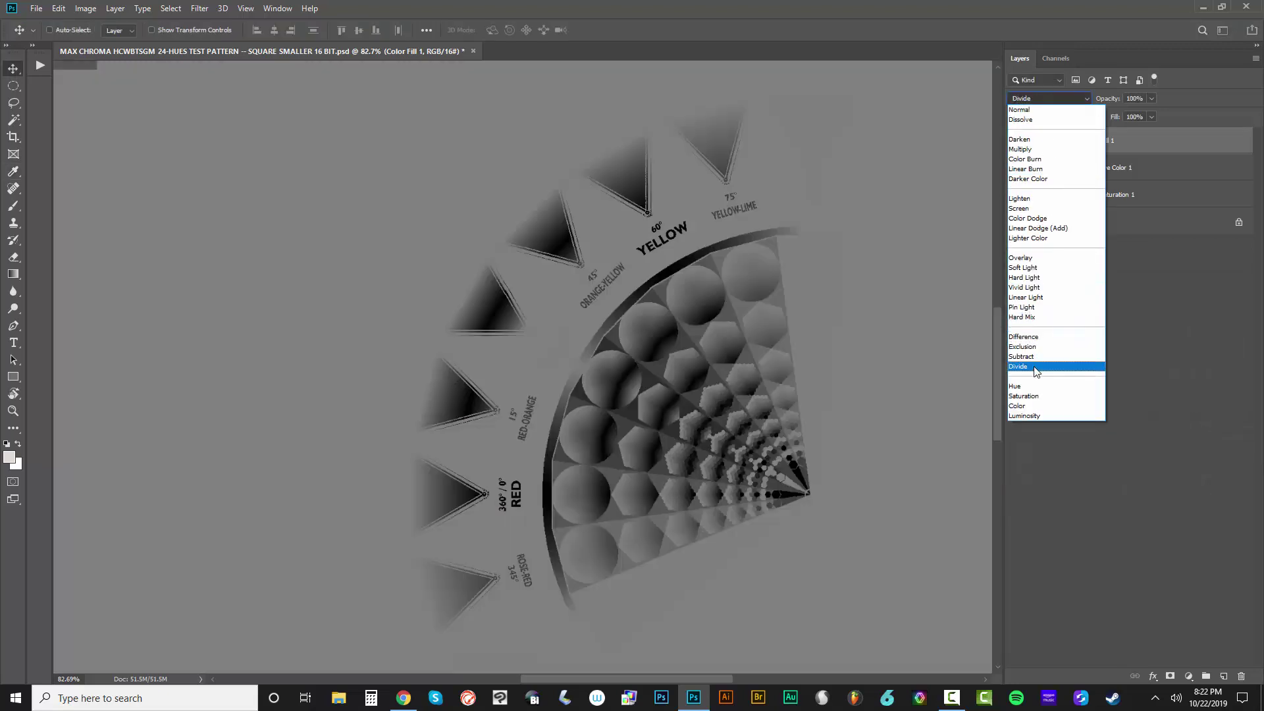
{"action": "left_click", "coordinate": [1036, 367]}
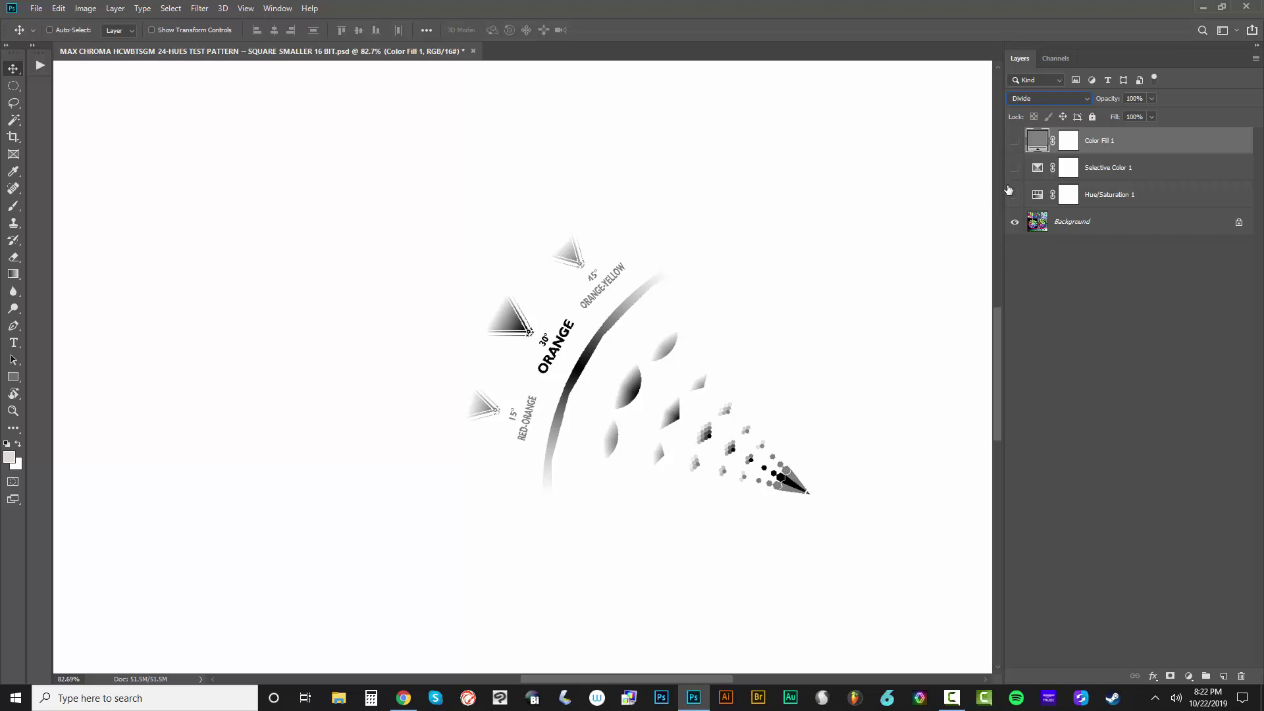
Hide the three layers above the Background and preview the hue shift of Hue/Saturation 1 on its own
{"action": "left_click_drag", "start_coordinate": [1014, 140], "coordinate": [1013, 199]}
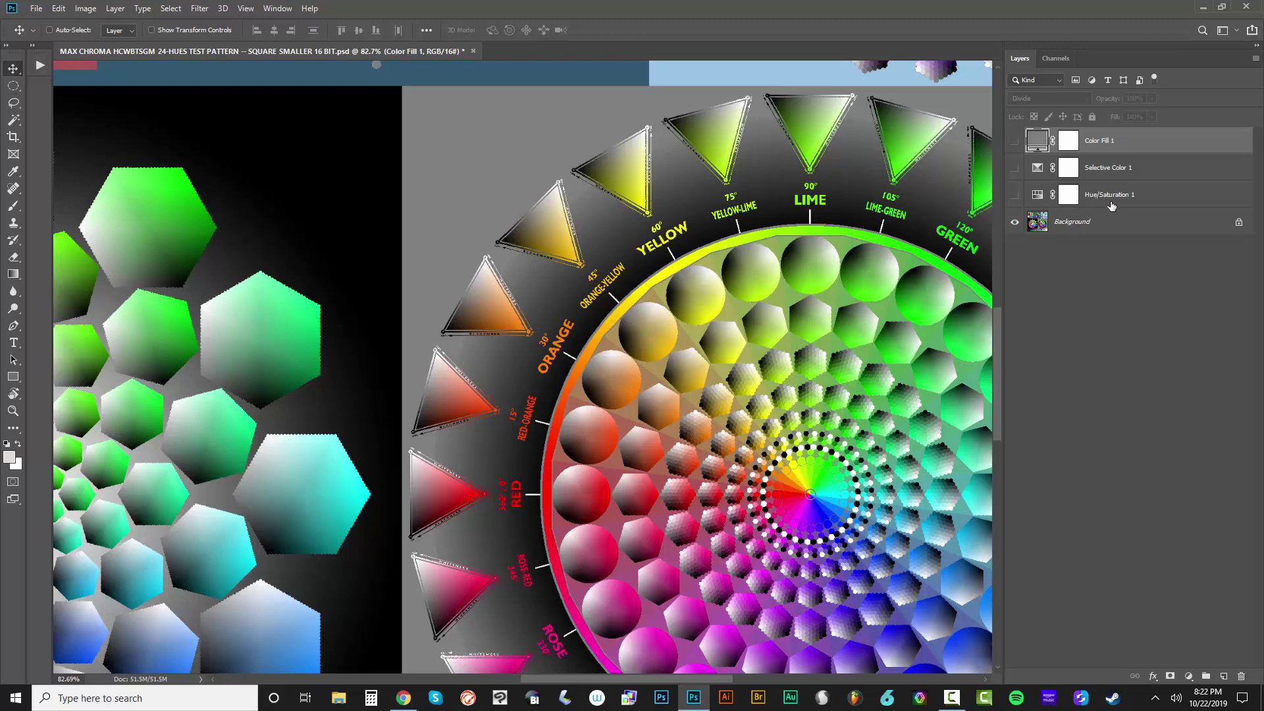
{"action": "left_click", "coordinate": [1104, 199]}
{"action": "left_click", "coordinate": [1016, 196]}
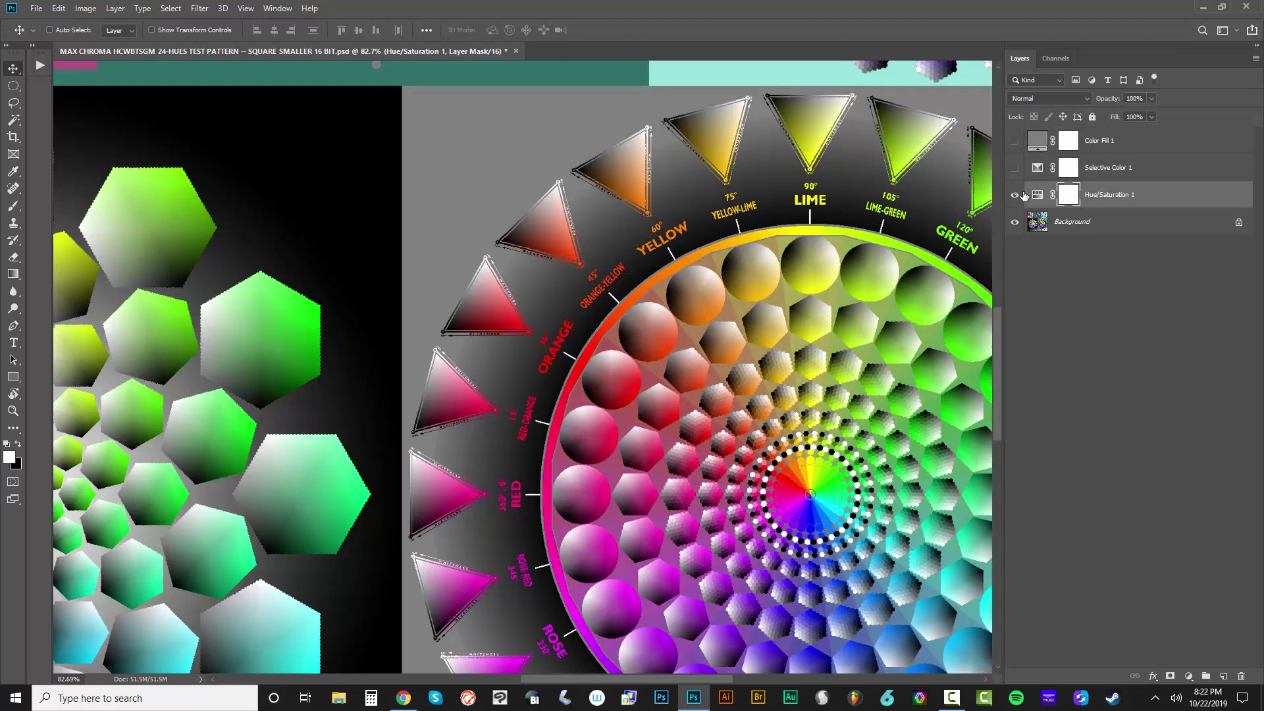
{"action": "left_click", "coordinate": [1015, 196]}
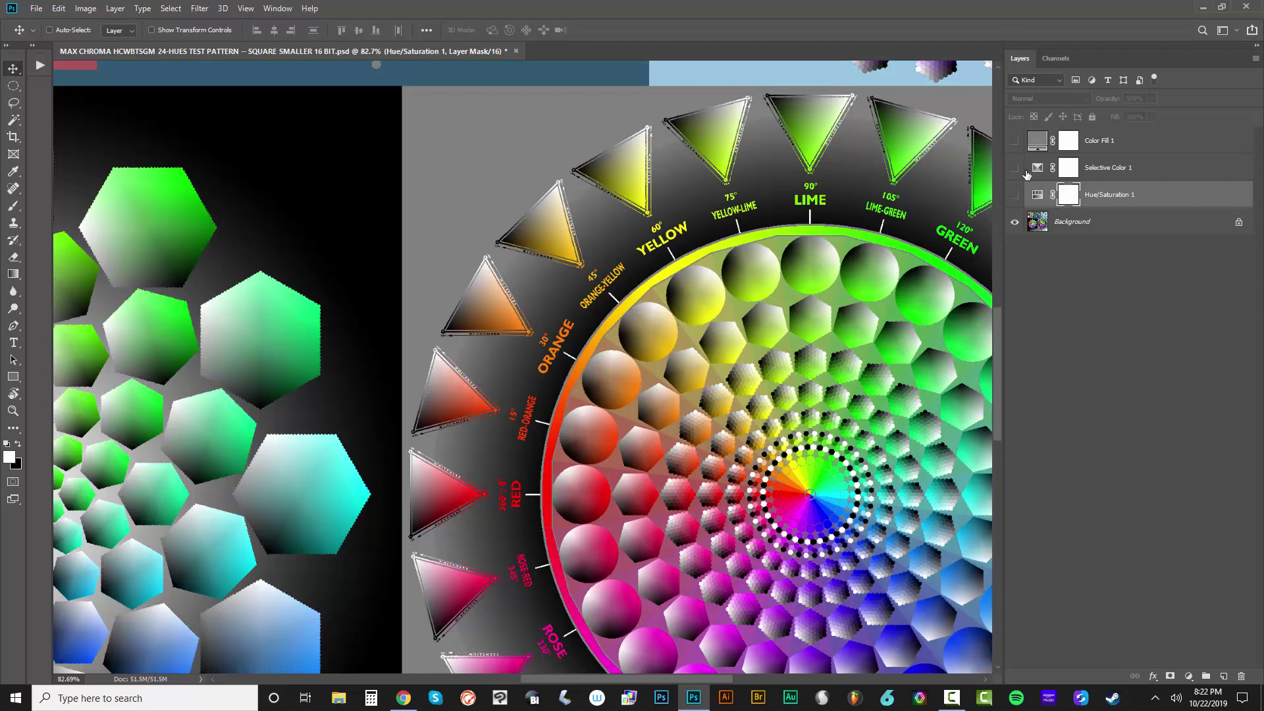
Move Selective Color 1 below Hue/Saturation 1, preview its red mask alone, then hide it and select the Background
{"action": "left_click_drag", "start_coordinate": [1096, 168], "coordinate": [1025, 194]}
{"action": "left_click", "coordinate": [1015, 198]}
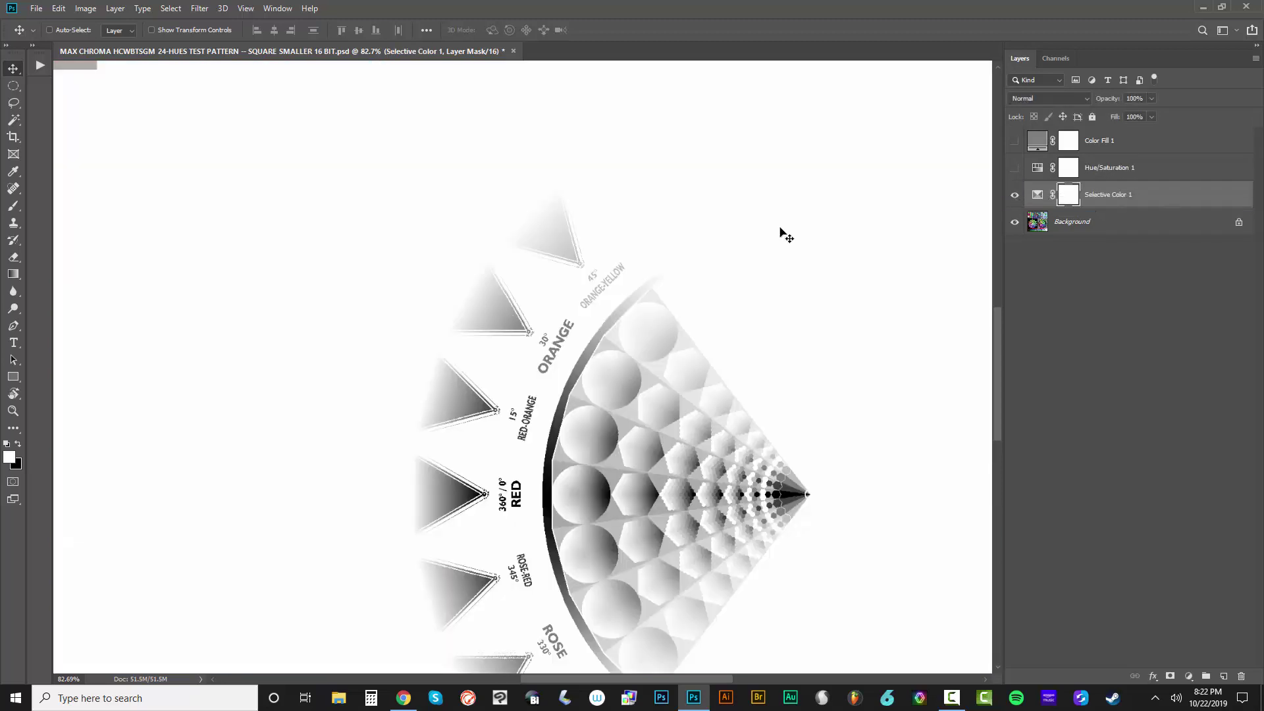
{"action": "left_click", "coordinate": [1018, 201]}
{"action": "left_click", "coordinate": [1080, 224]}
{"action": "scroll", "coordinate": [719, 335], "scroll_direction": "down", "scroll_amount": 10}
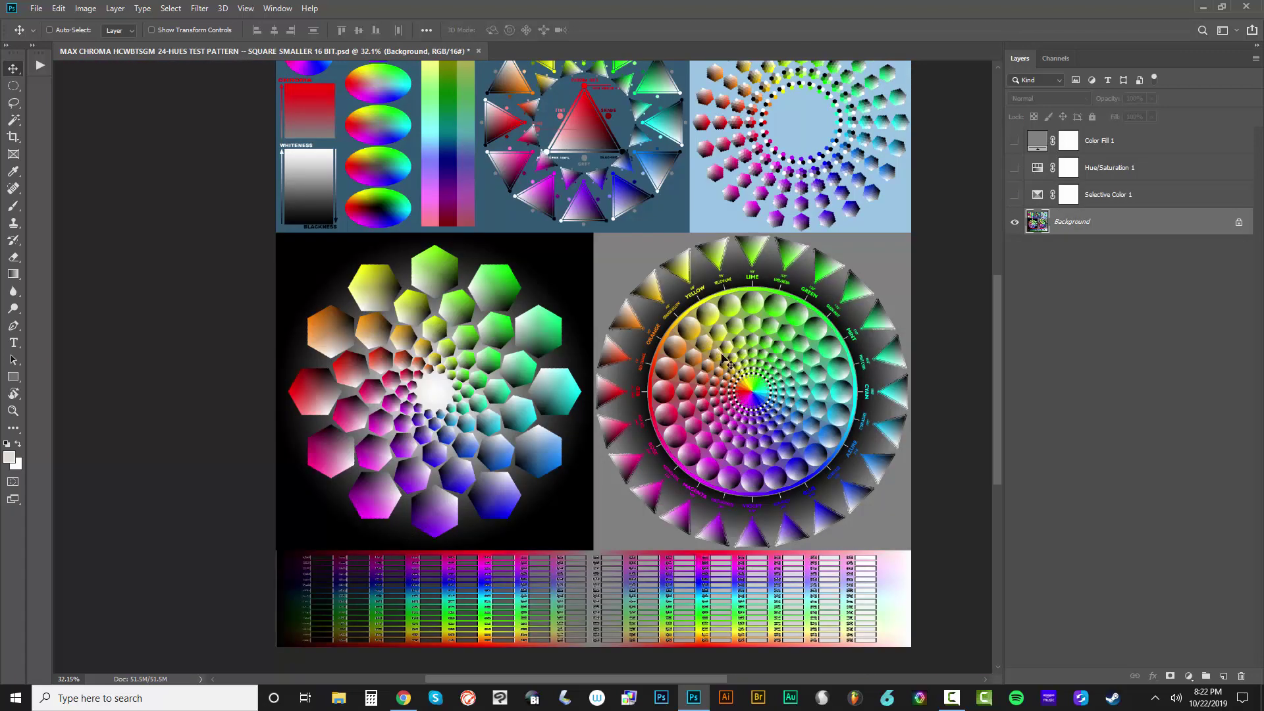
Delete the Color Fill 1 and Selective Color 1 layers, and show the Hue/Saturation 1 layer above the Background
{"action": "scroll", "coordinate": [836, 390], "scroll_direction": "up", "scroll_amount": 3}
{"action": "scroll", "coordinate": [839, 394], "scroll_direction": "up", "scroll_amount": 2}
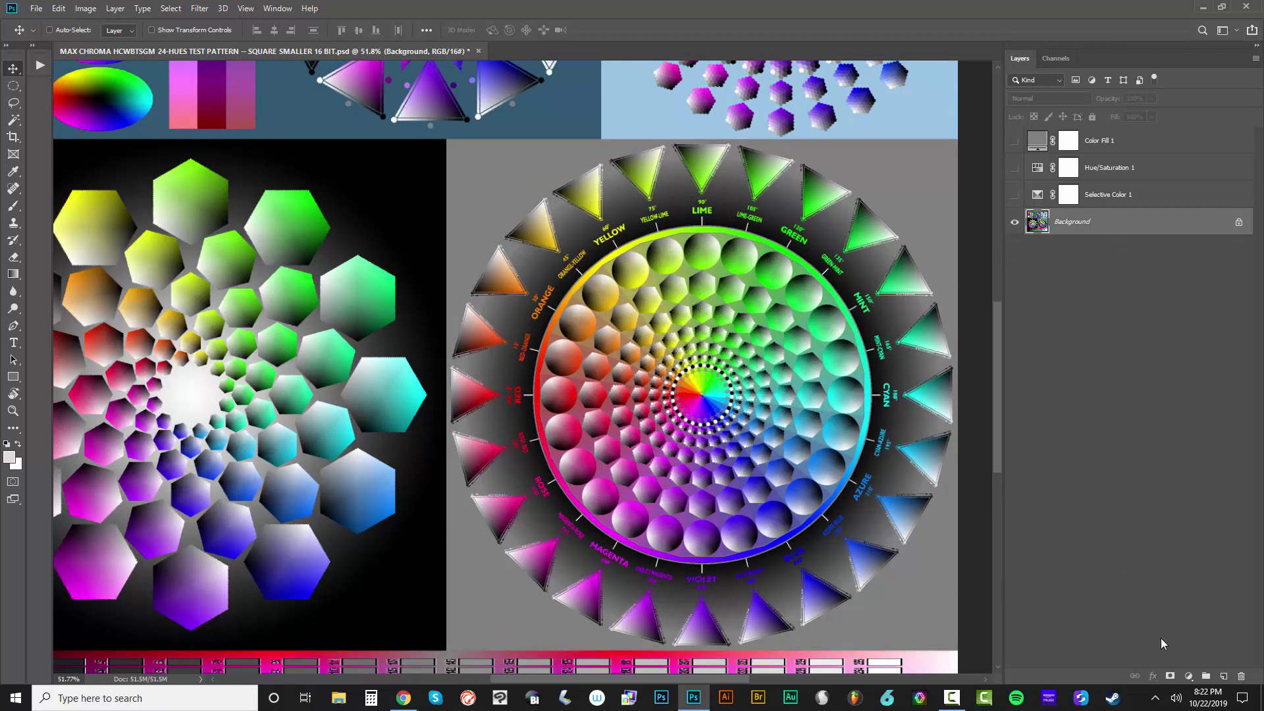
{"action": "left_click", "coordinate": [1135, 147]}
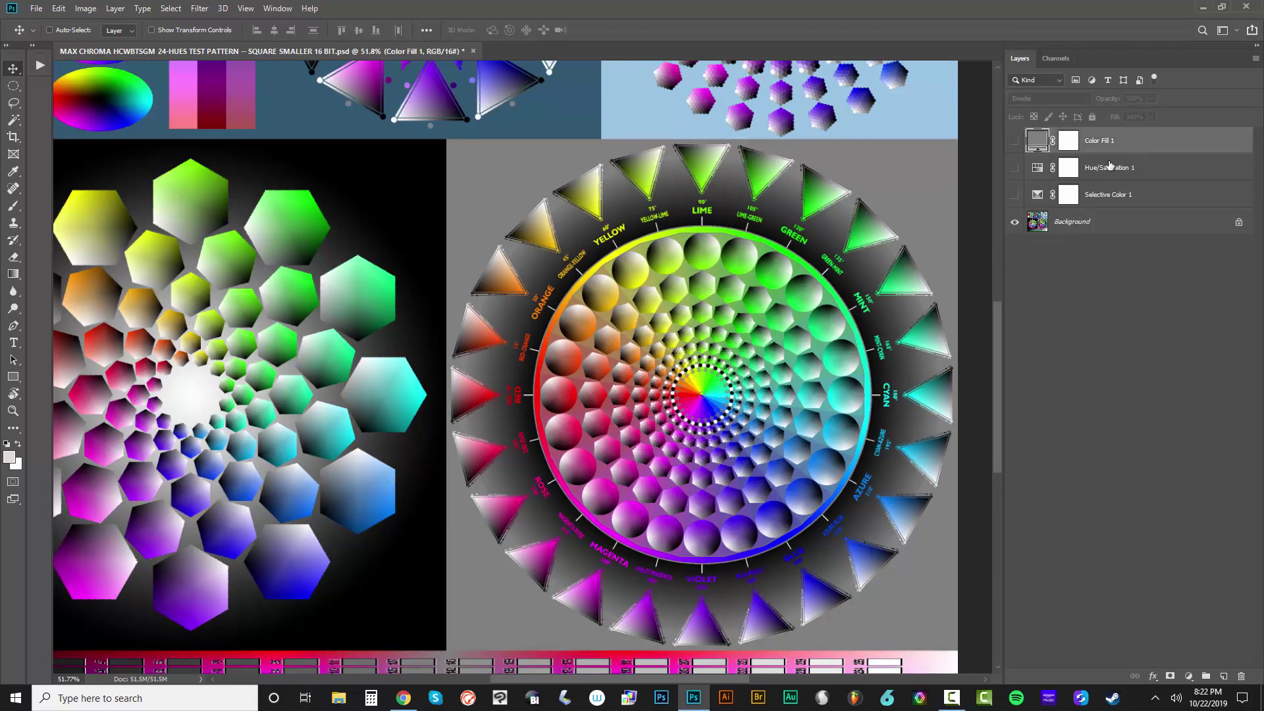
{"action": "left_click", "coordinate": [1017, 196]}
{"action": "left_click", "coordinate": [1017, 195]}
{"action": "left_click", "coordinate": [1109, 197]}
{"action": "left_click", "coordinate": [1114, 145]}
{"action": "key", "text": "Delete"}
{"action": "left_click", "coordinate": [1114, 164]}
{"action": "key", "text": "Delete"}
{"action": "left_click", "coordinate": [1017, 144]}
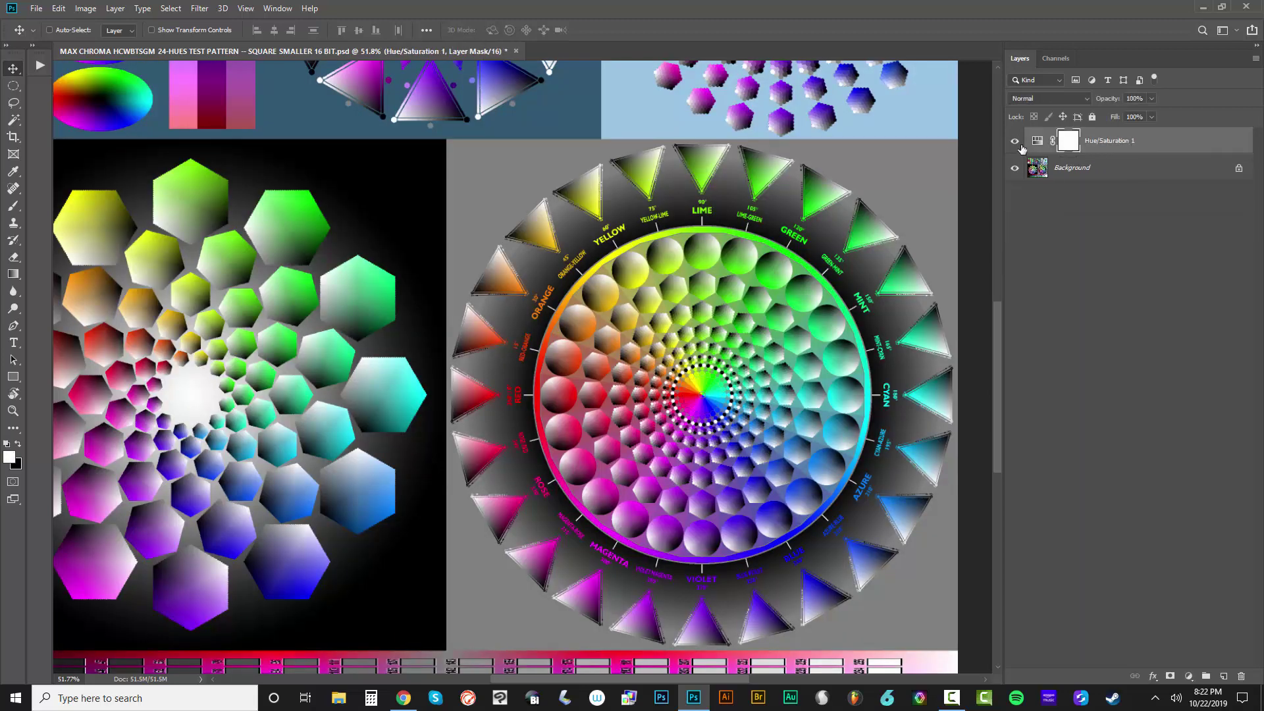
Reset the master hue of Hue/Saturation 1 to 0
{"action": "double_click", "coordinate": [1037, 141]}
{"action": "left_click_drag", "start_coordinate": [994, 343], "coordinate": [1064, 342]}
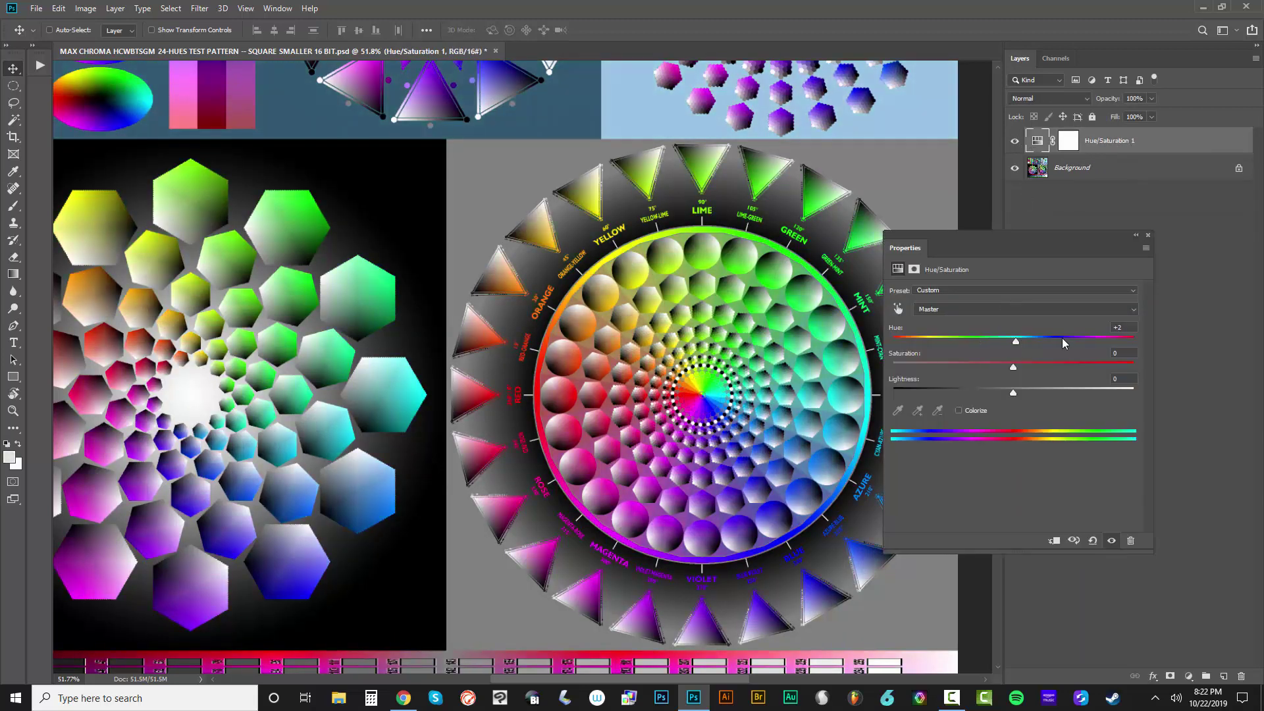
{"action": "type", "text": "0"}
Narrow the Yellows range of Hue/Saturation 1 to the oranges, from 0° to 60°, and set its lightness to -100
{"action": "left_click", "coordinate": [1001, 310]}
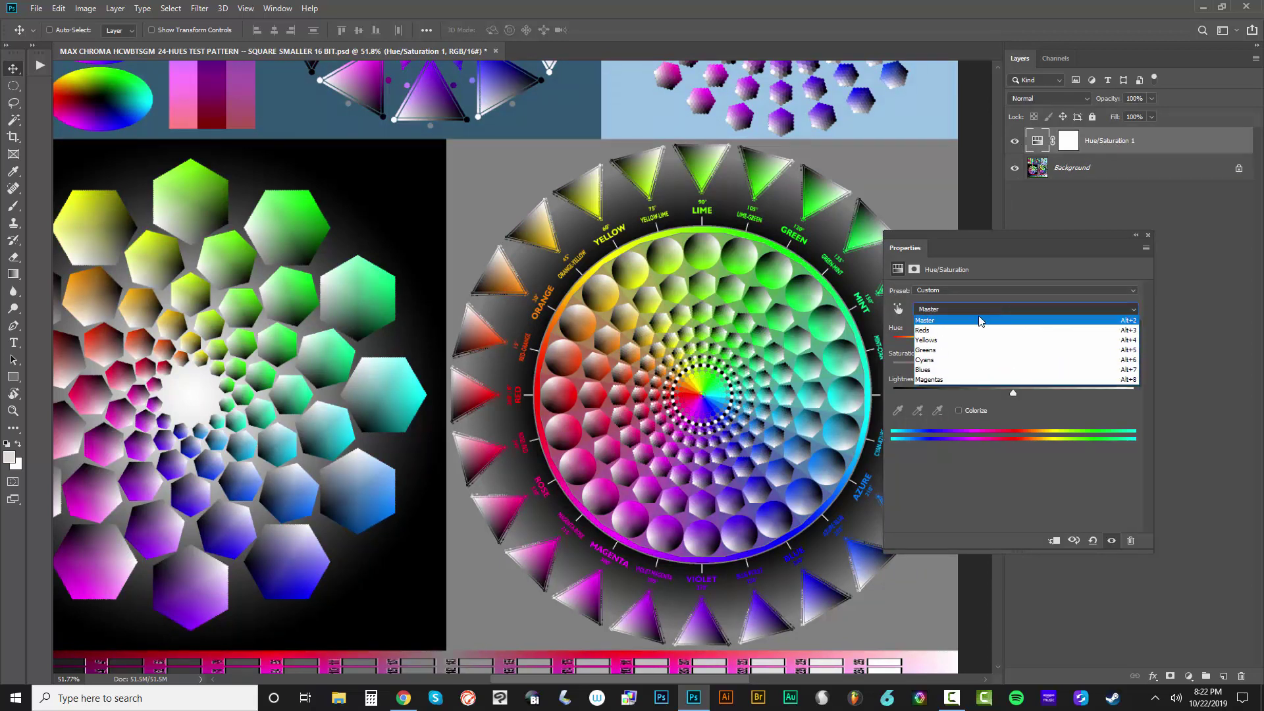
{"action": "left_click", "coordinate": [957, 331]}
{"action": "left_click_drag", "start_coordinate": [1008, 437], "coordinate": [1034, 436]}
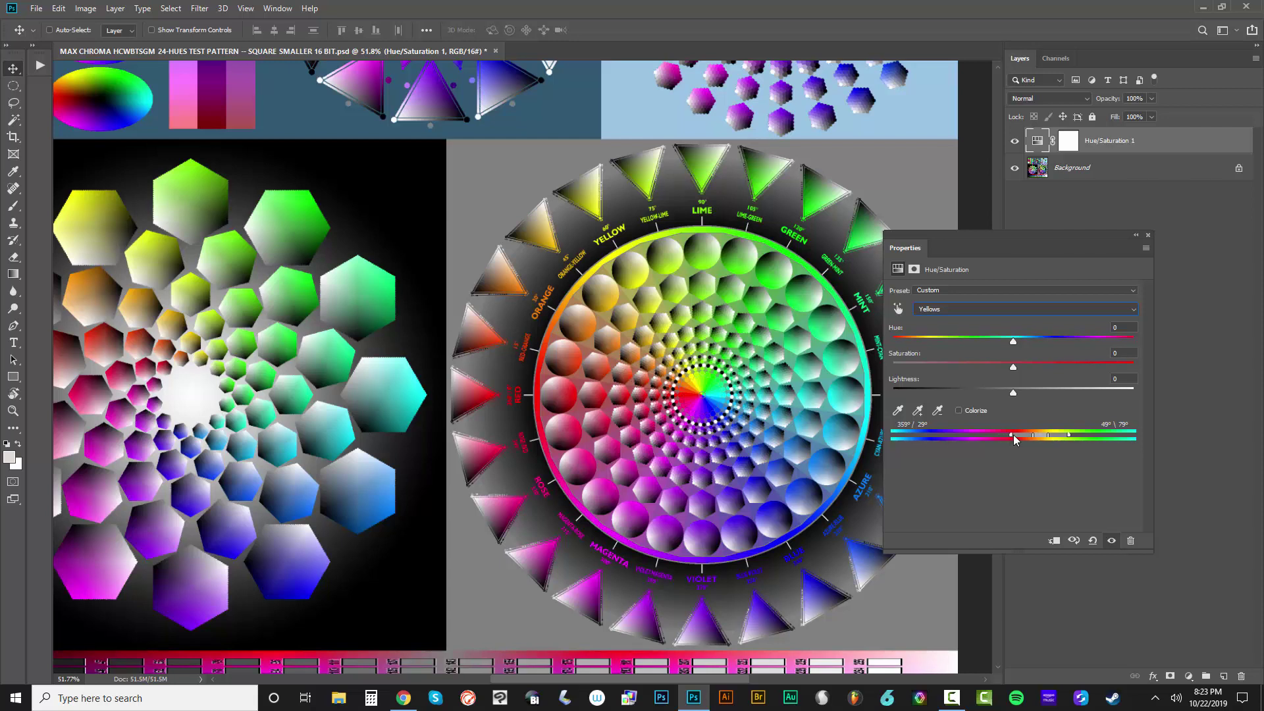
{"action": "left_click_drag", "start_coordinate": [1013, 436], "coordinate": [1013, 433]}
{"action": "left_click_drag", "start_coordinate": [1014, 392], "coordinate": [816, 393]}
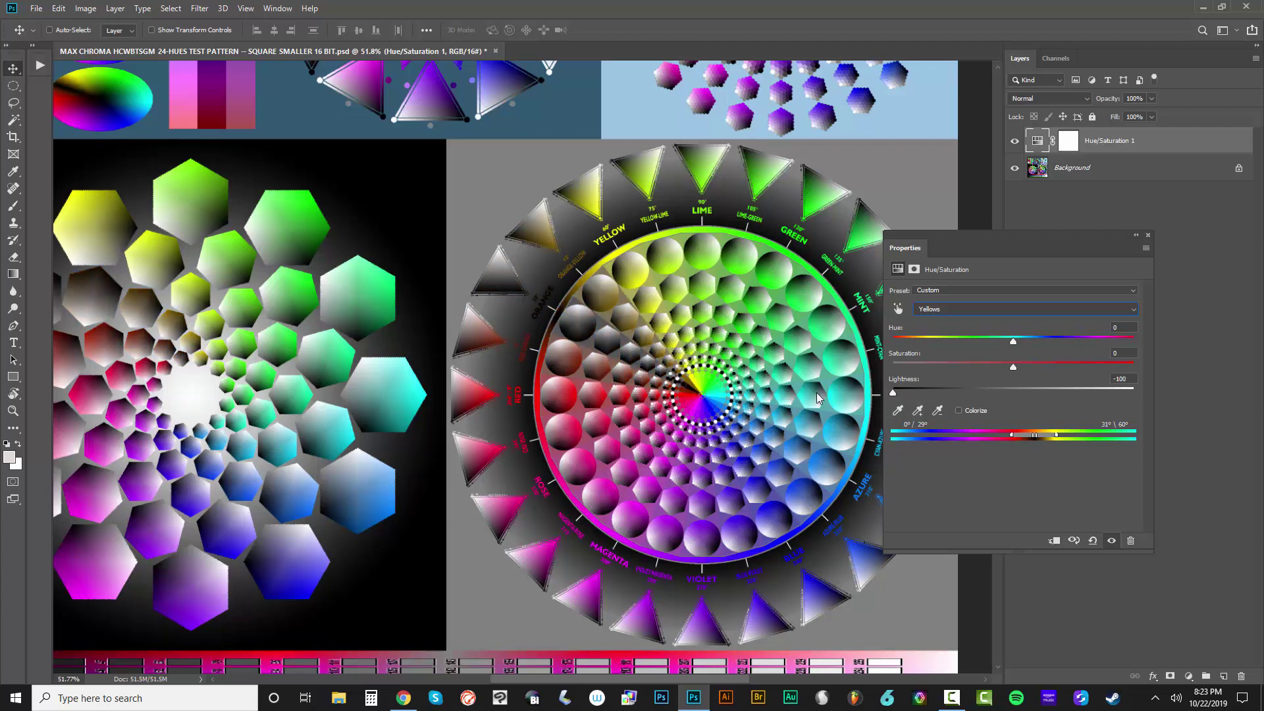
{"action": "left_click", "coordinate": [1147, 234]}
Add a Black & White adjustment with the Maximum White preset above Hue/Saturation 1 and inspect the orange mask on the hue wheels
{"action": "left_click", "coordinate": [1189, 676]}
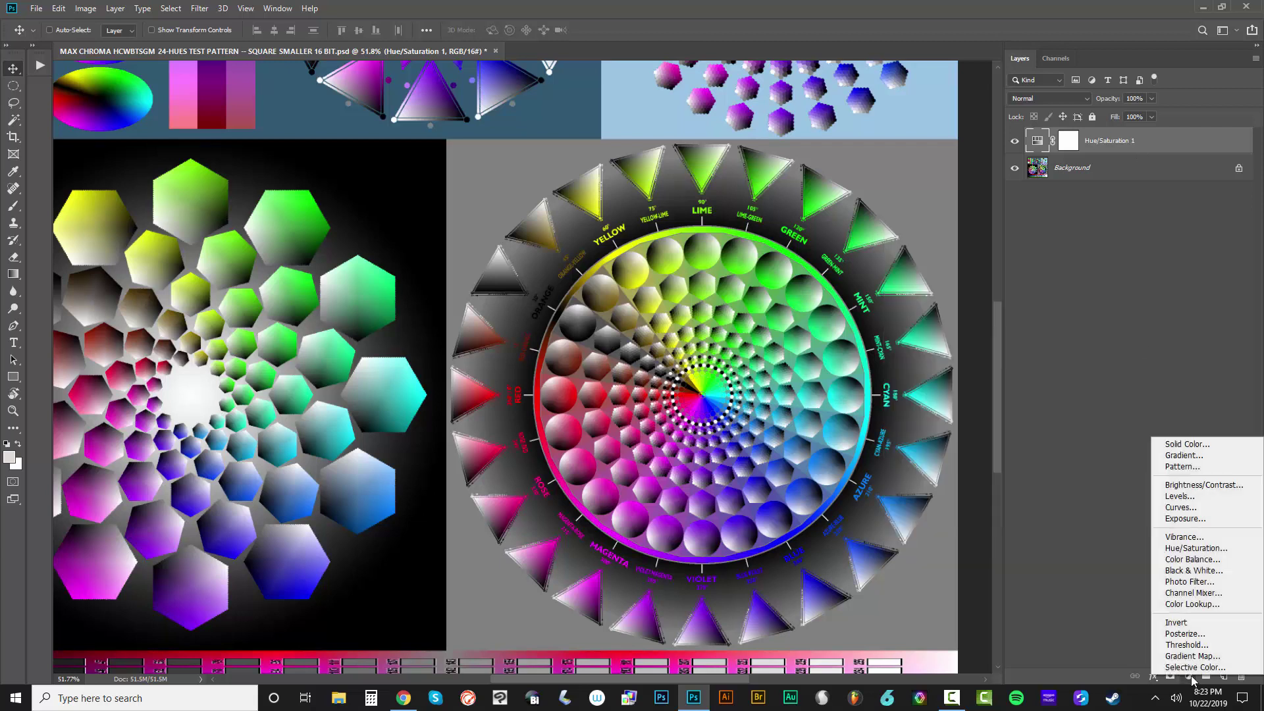
{"action": "left_click", "coordinate": [1211, 572]}
{"action": "left_click", "coordinate": [1018, 291]}
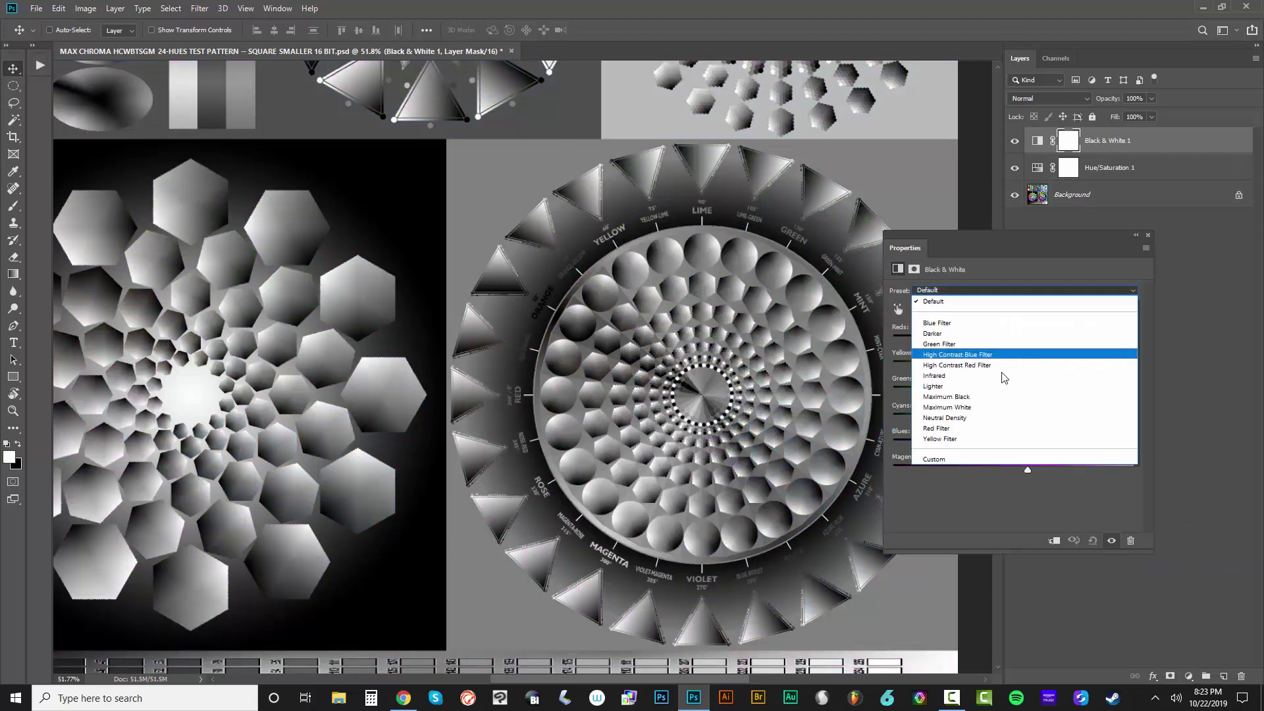
{"action": "left_click", "coordinate": [979, 410]}
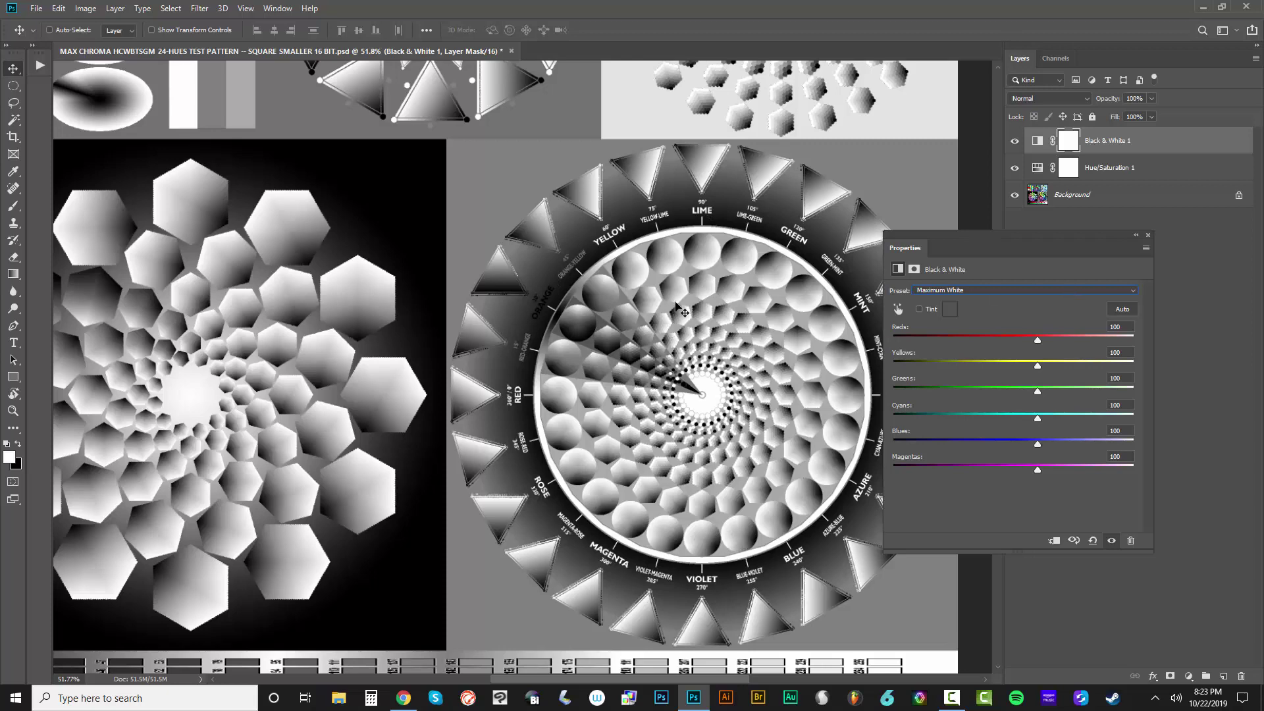
{"action": "scroll", "coordinate": [588, 217], "scroll_direction": "down", "scroll_amount": 8}
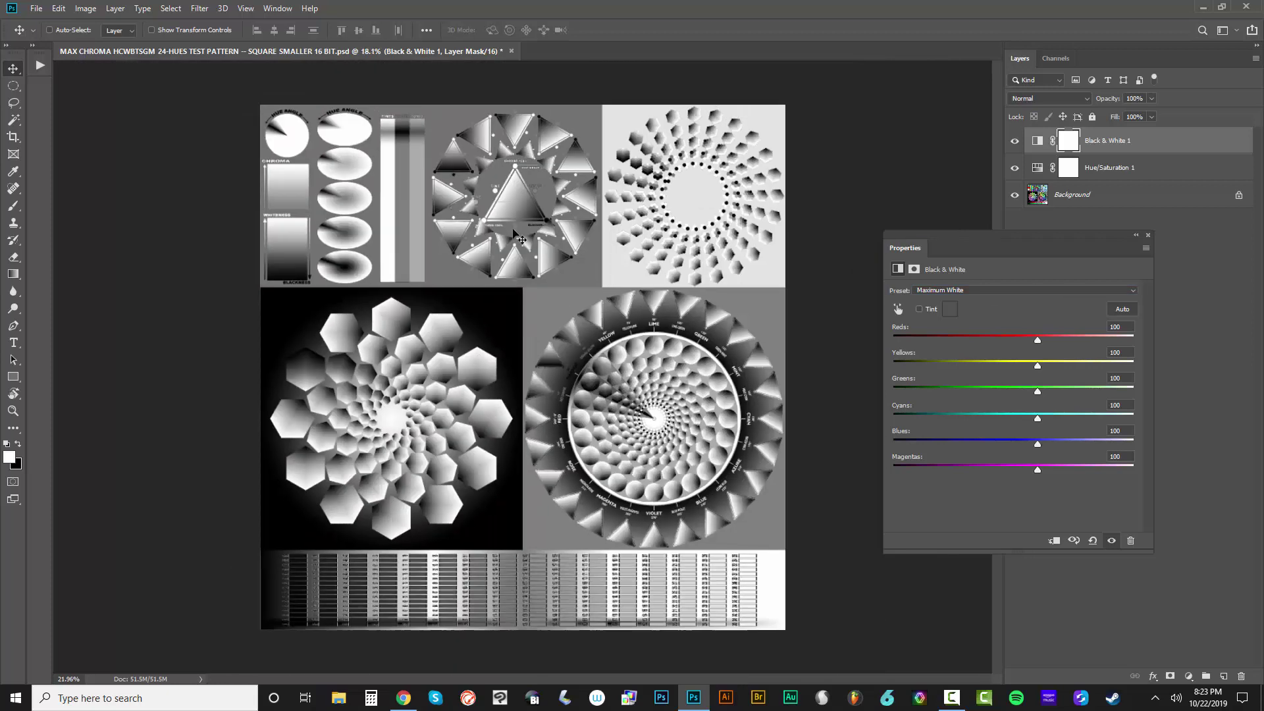
{"action": "scroll", "coordinate": [323, 98], "scroll_direction": "up", "scroll_amount": 14}
{"action": "scroll", "coordinate": [313, 97], "scroll_direction": "up", "scroll_amount": 6}
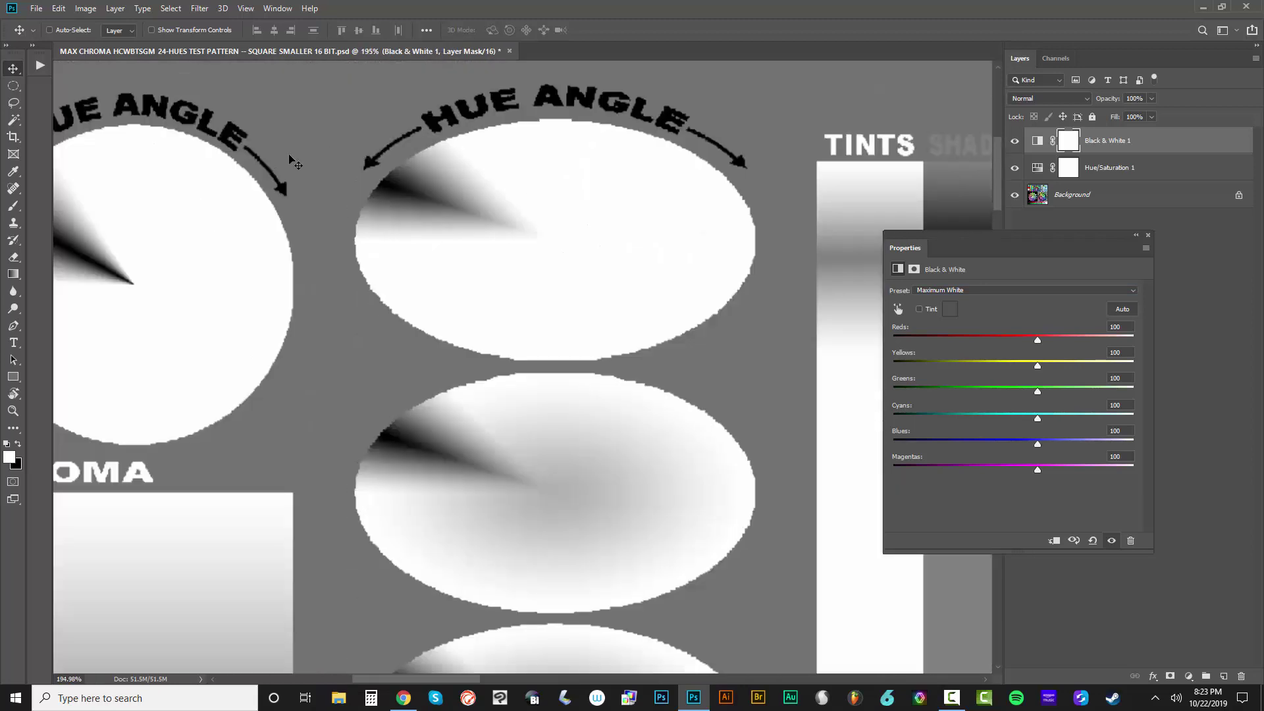
{"action": "scroll", "coordinate": [217, 208], "scroll_direction": "up", "scroll_amount": 2}
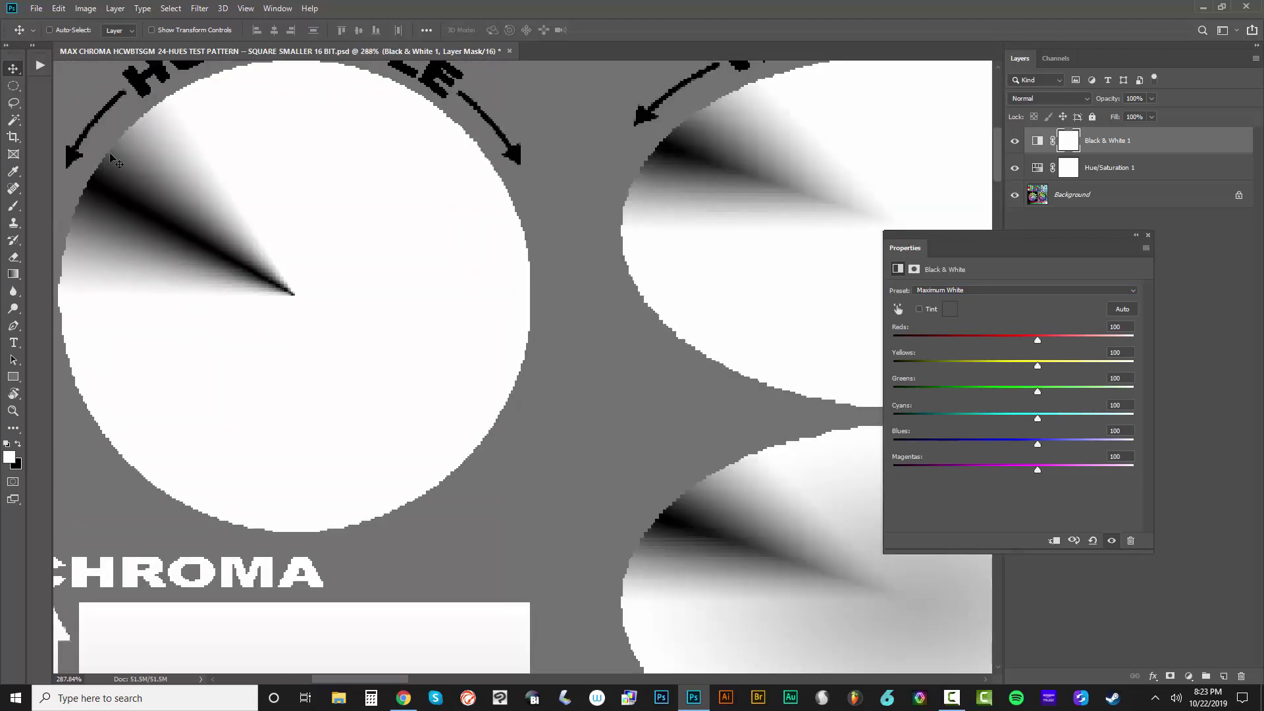
{"action": "scroll", "coordinate": [150, 255], "scroll_direction": "down", "scroll_amount": 15}
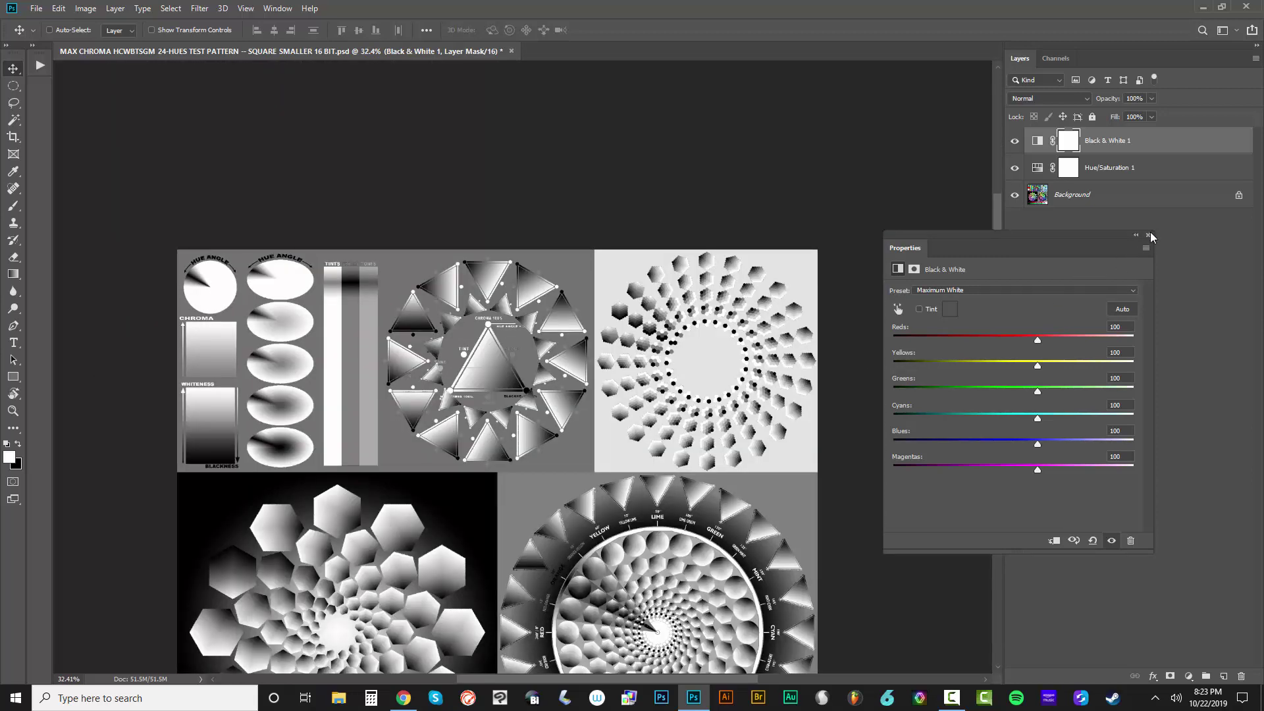
{"action": "left_click", "coordinate": [1149, 236]}
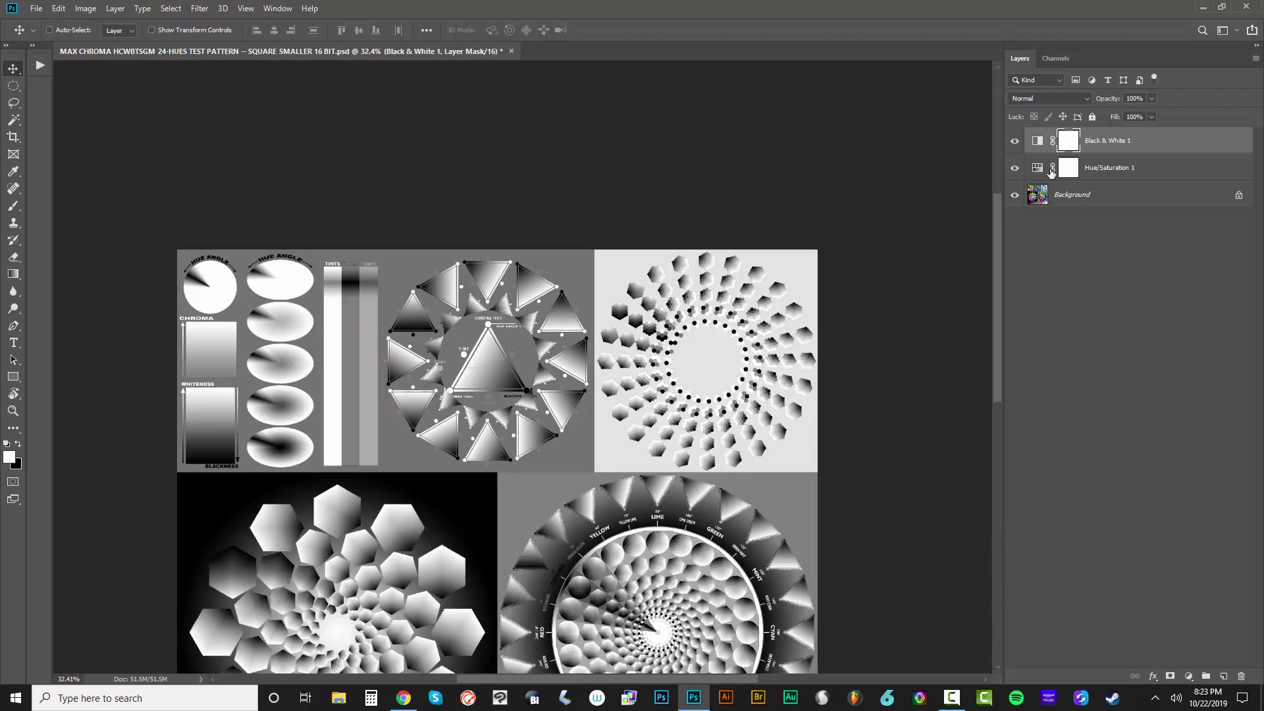
Hide Black & White 1 and Hue/Saturation 1, and select the Background
{"action": "left_click", "coordinate": [1015, 140]}
{"action": "left_click", "coordinate": [1014, 167]}
{"action": "left_click", "coordinate": [1112, 201]}
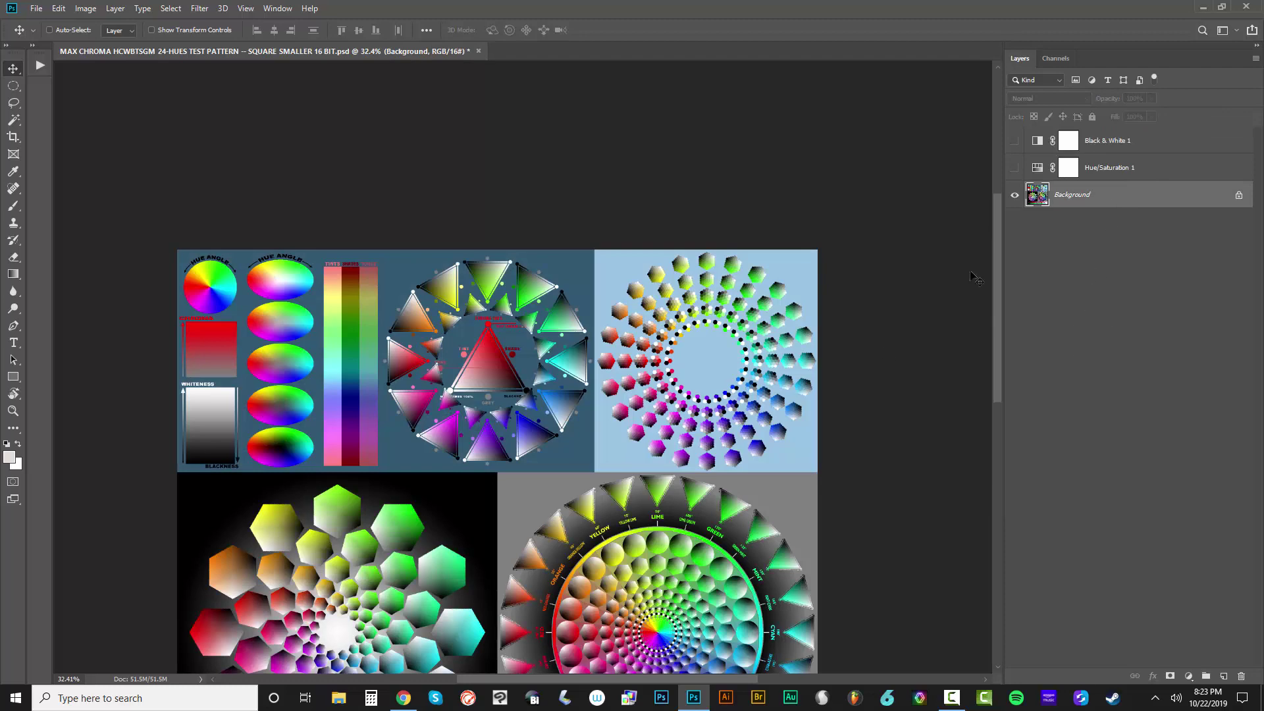
{"action": "scroll", "coordinate": [730, 402], "scroll_direction": "down", "scroll_amount": 7}
{"action": "scroll", "coordinate": [539, 375], "scroll_direction": "up", "scroll_amount": 7}
{"action": "scroll", "coordinate": [613, 300], "scroll_direction": "down", "scroll_amount": 1}
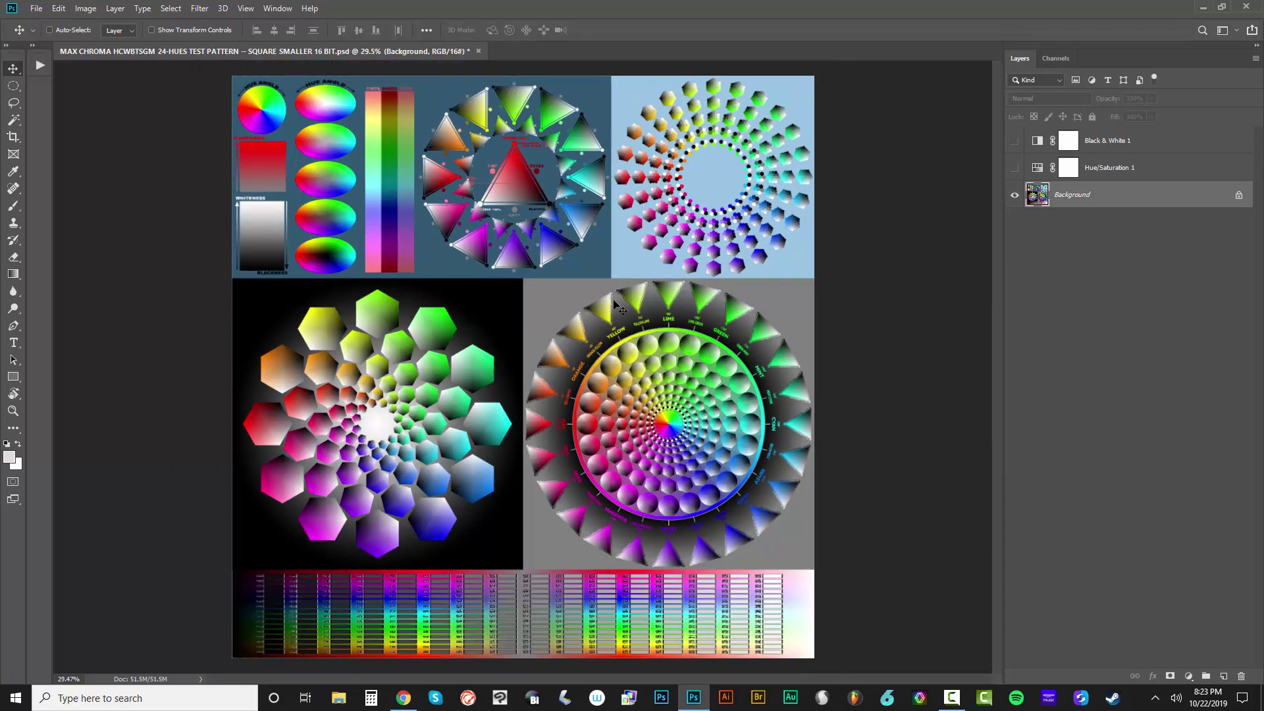
Add a second Black & White adjustment directly above the Background with the Maximum White preset, blended in Difference mode
{"action": "left_click", "coordinate": [1189, 676]}
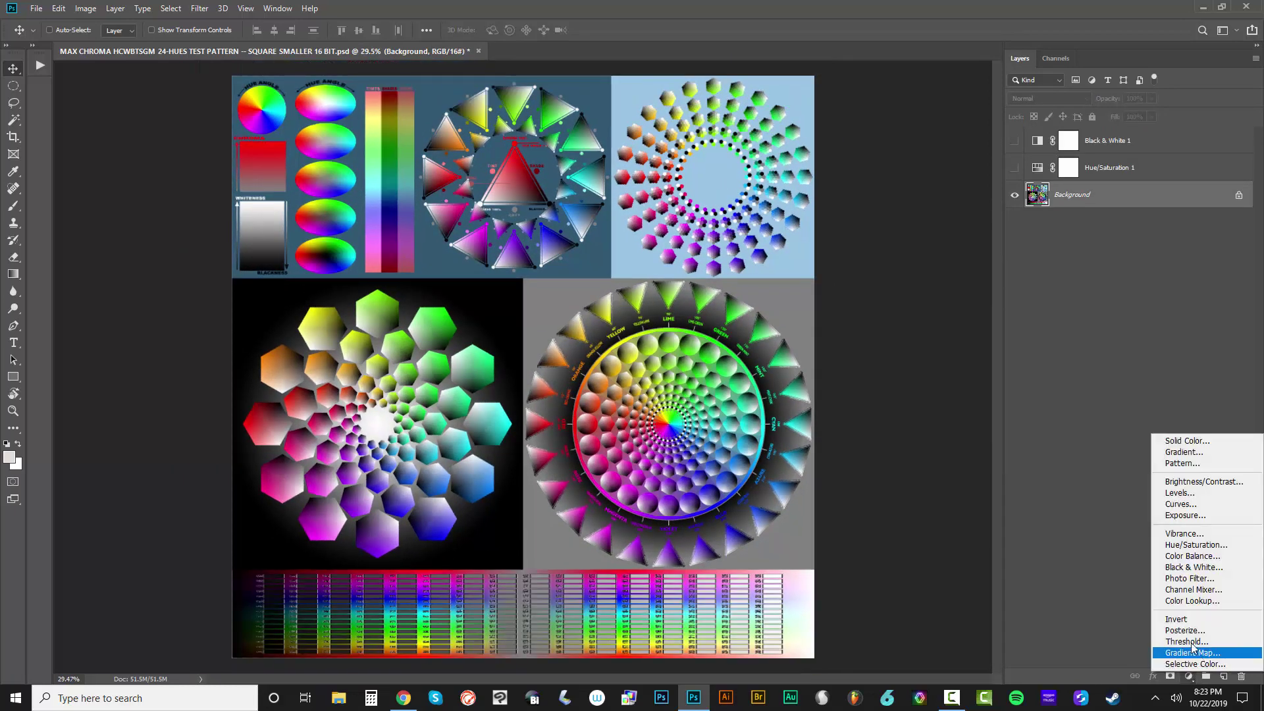
{"action": "left_click", "coordinate": [1209, 570]}
{"action": "left_click", "coordinate": [981, 288]}
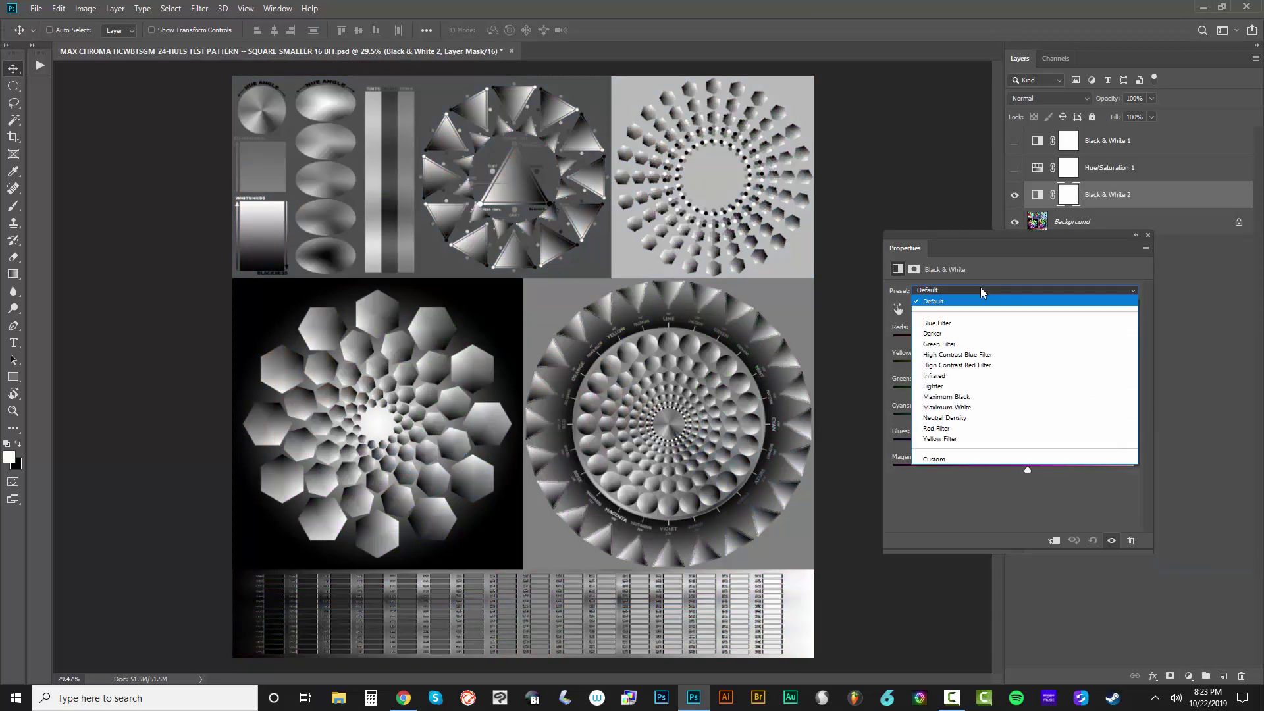
{"action": "left_click", "coordinate": [965, 406]}
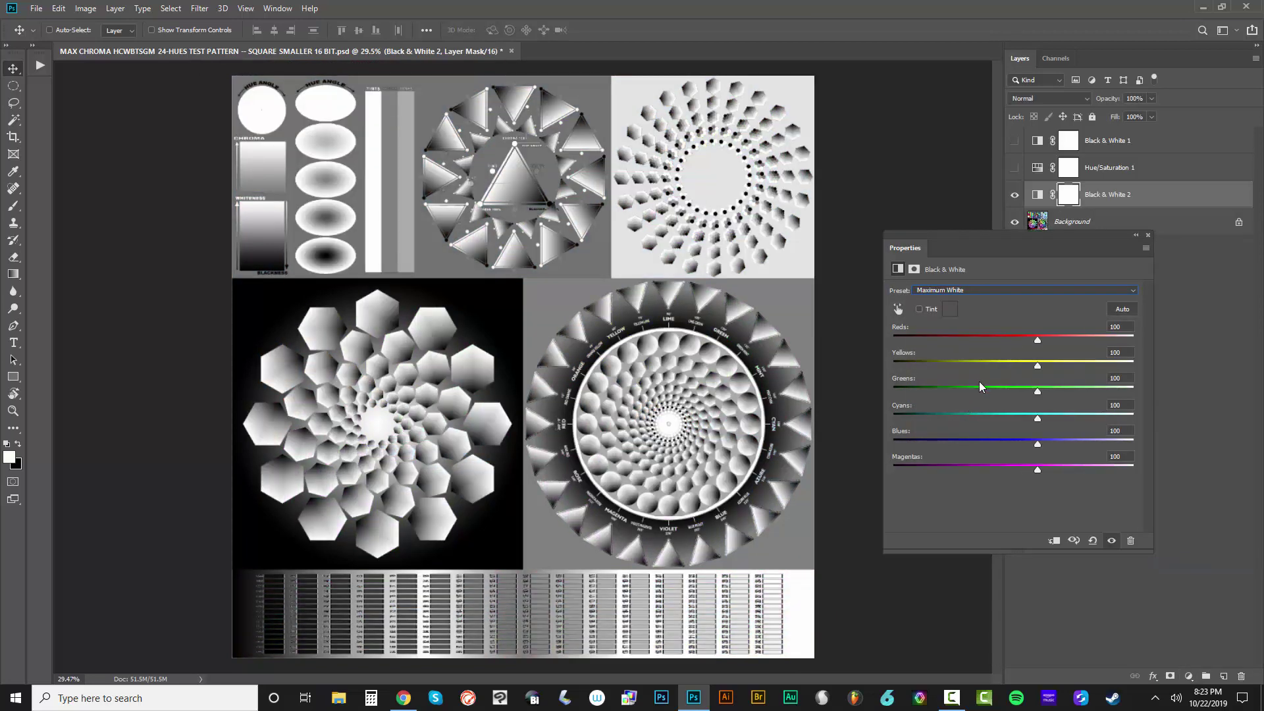
{"action": "left_click", "coordinate": [1147, 236]}
{"action": "left_click", "coordinate": [1050, 98]}
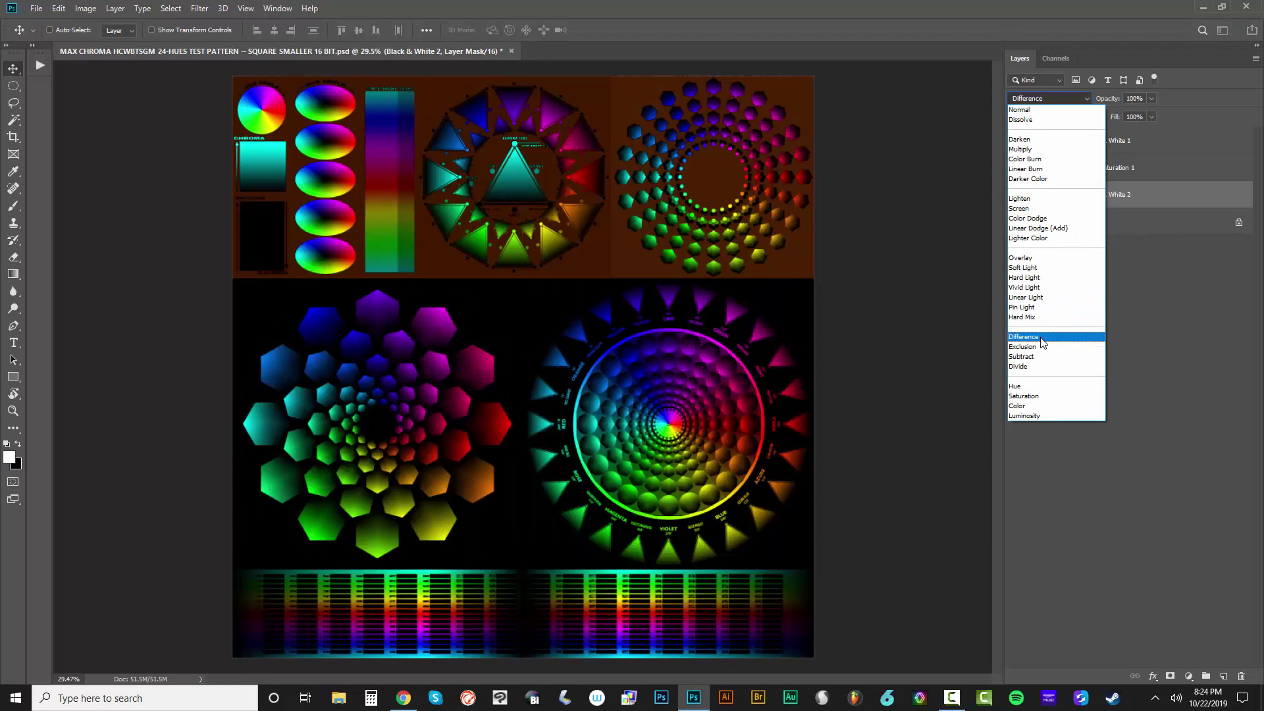
{"action": "left_click", "coordinate": [1043, 339]}
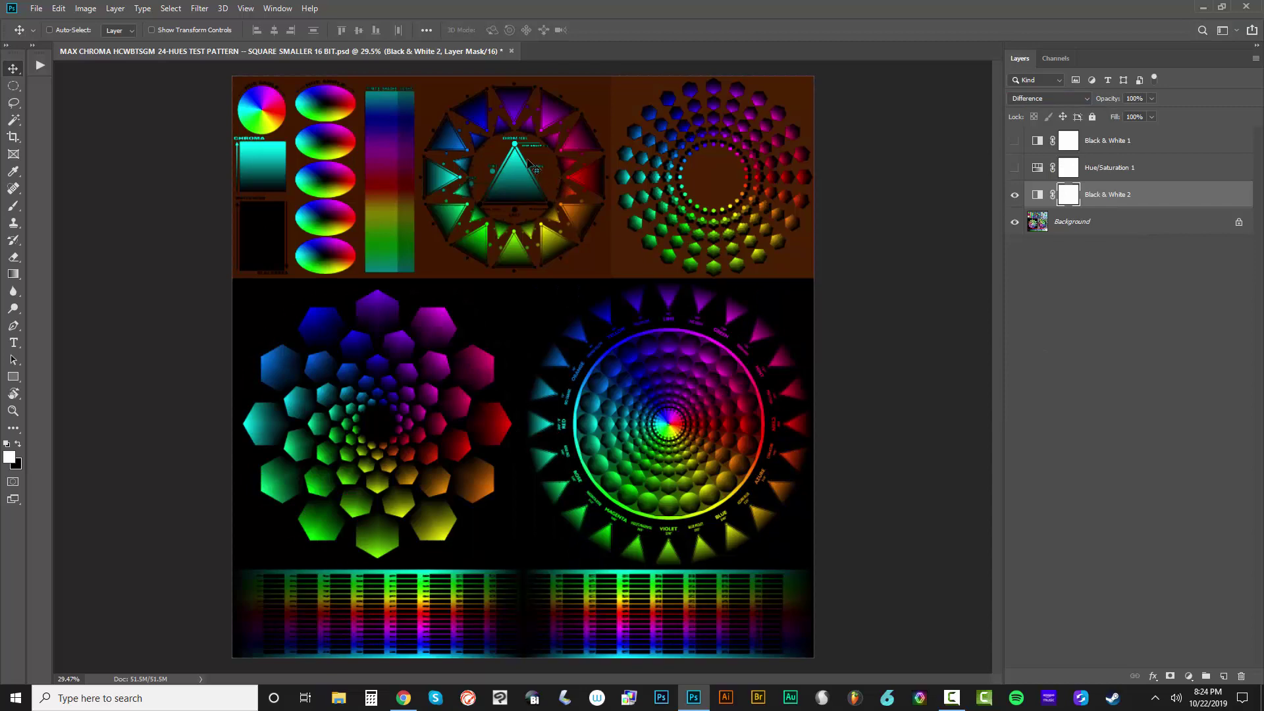
{"action": "left_click", "coordinate": [1059, 100]}
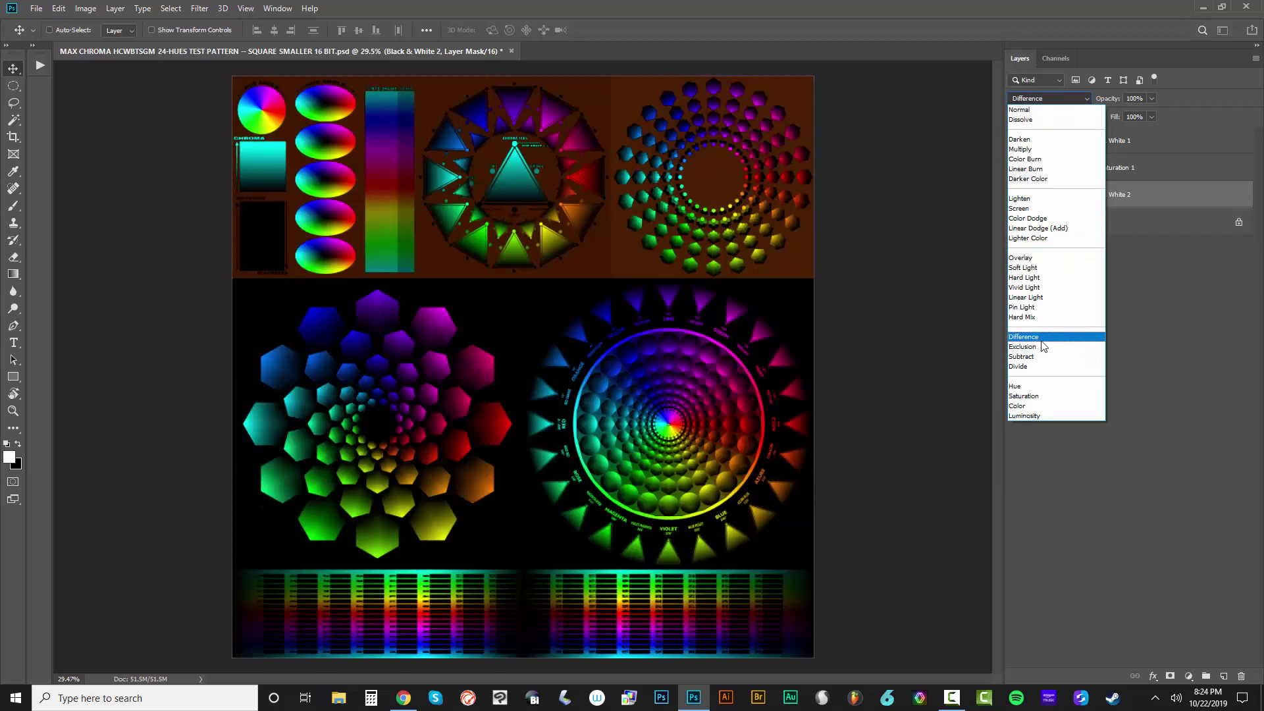
{"action": "left_click", "coordinate": [1045, 337]}
Try the Maximum Black preset on Black & White 2 for comparison, and return it to Maximum White
{"action": "double_click", "coordinate": [1039, 195]}
{"action": "left_click", "coordinate": [1008, 290]}
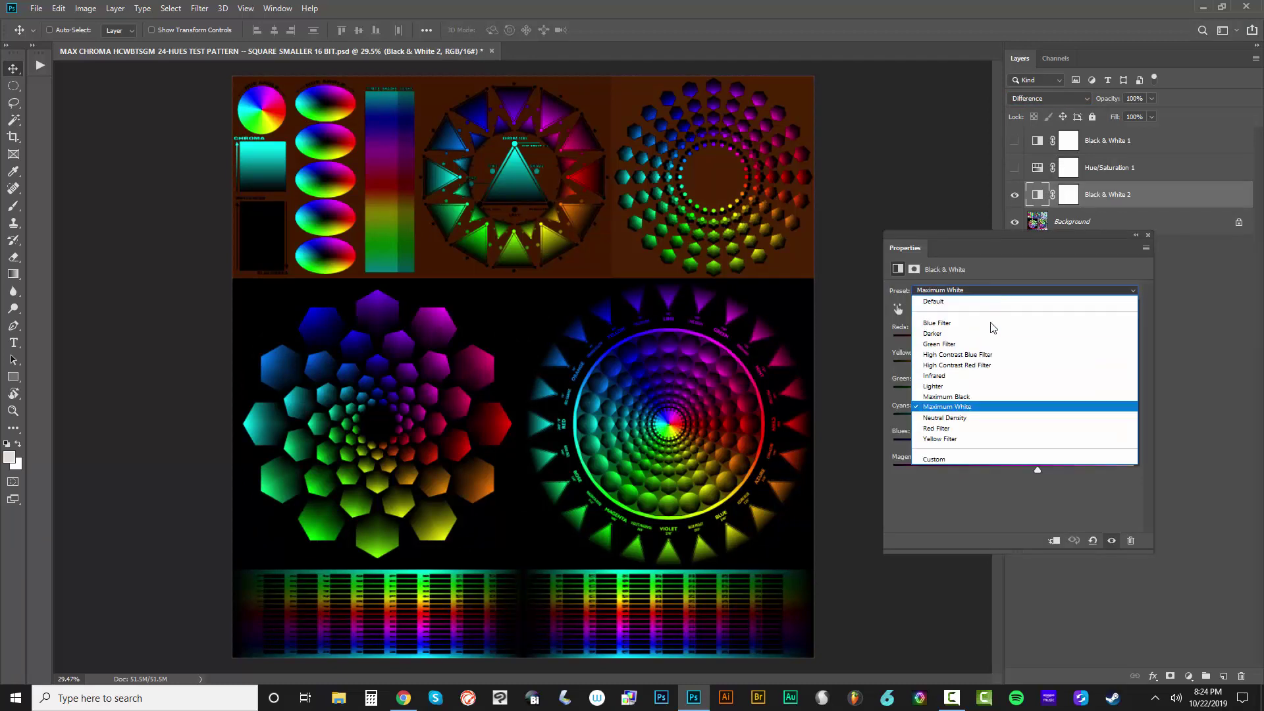
{"action": "left_click", "coordinate": [988, 397]}
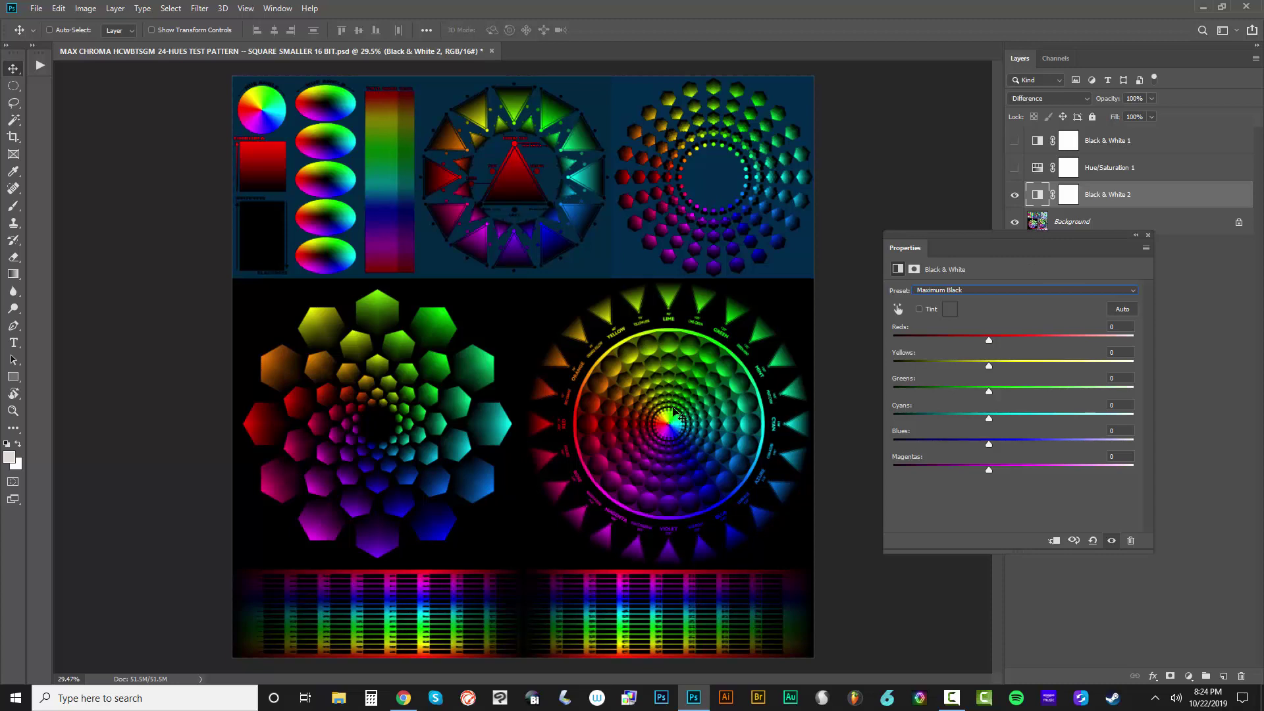
{"action": "left_click", "coordinate": [1081, 294]}
{"action": "left_click", "coordinate": [1014, 389]}
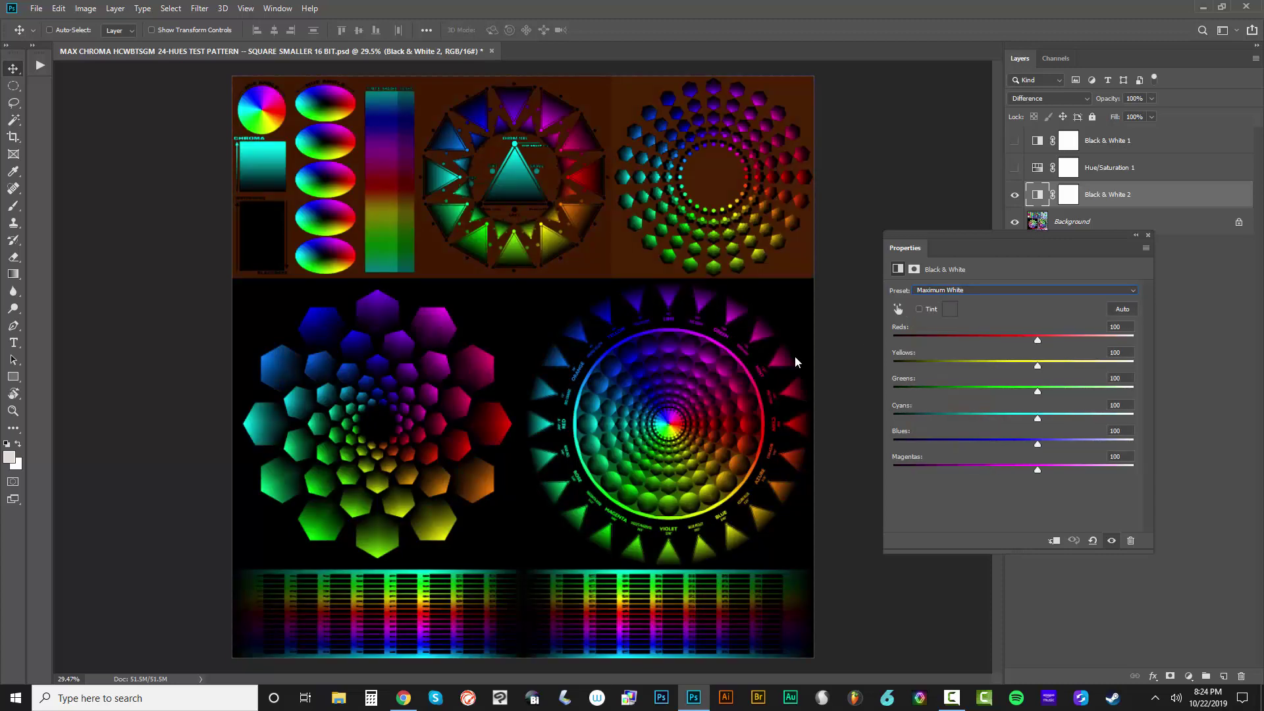
{"action": "left_click", "coordinate": [1149, 235]}
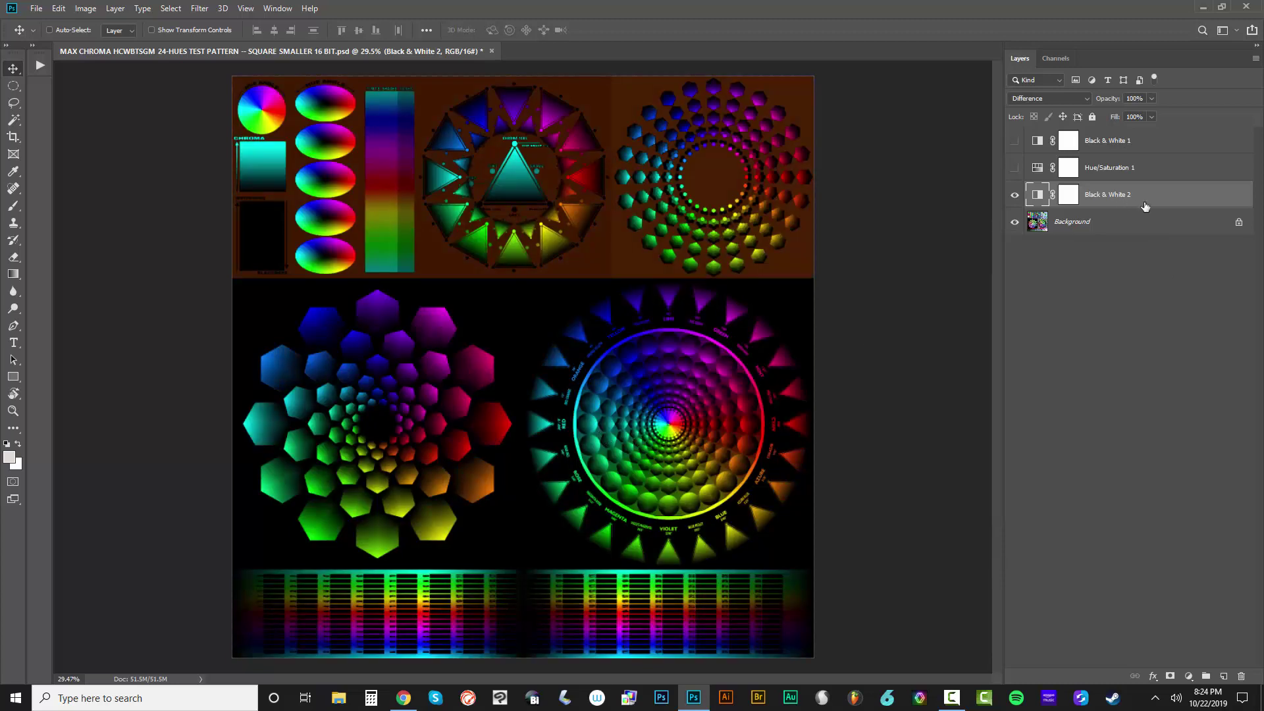
Add an Invert adjustment layer above Black & White 2
{"action": "left_click", "coordinate": [1190, 676]}
{"action": "left_click", "coordinate": [1197, 624]}
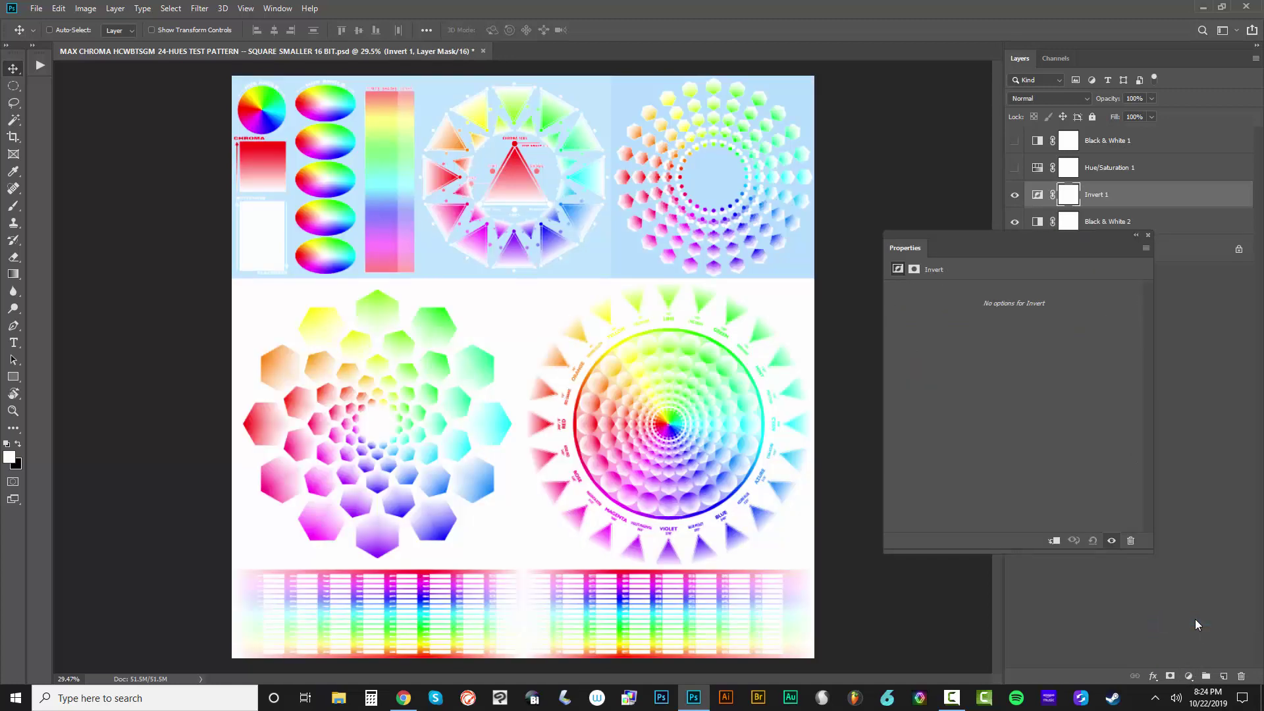
{"action": "left_click", "coordinate": [1148, 235]}
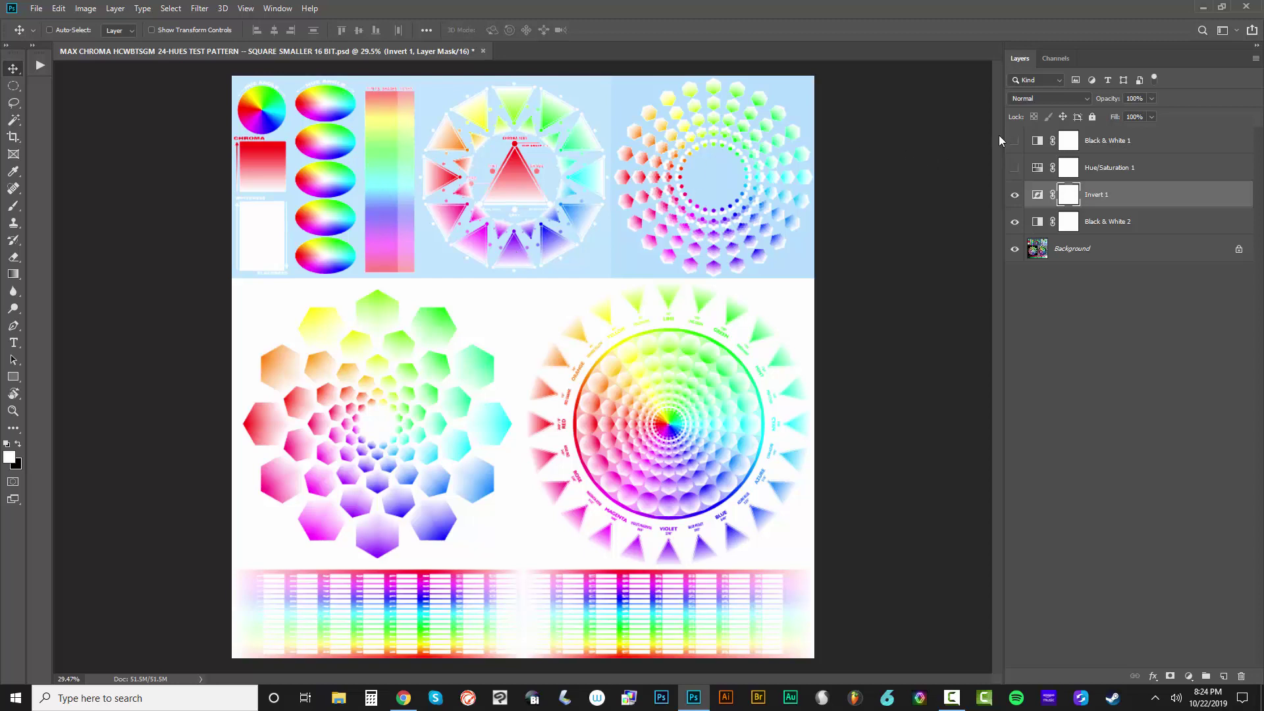
{"action": "left_click", "coordinate": [1131, 143]}
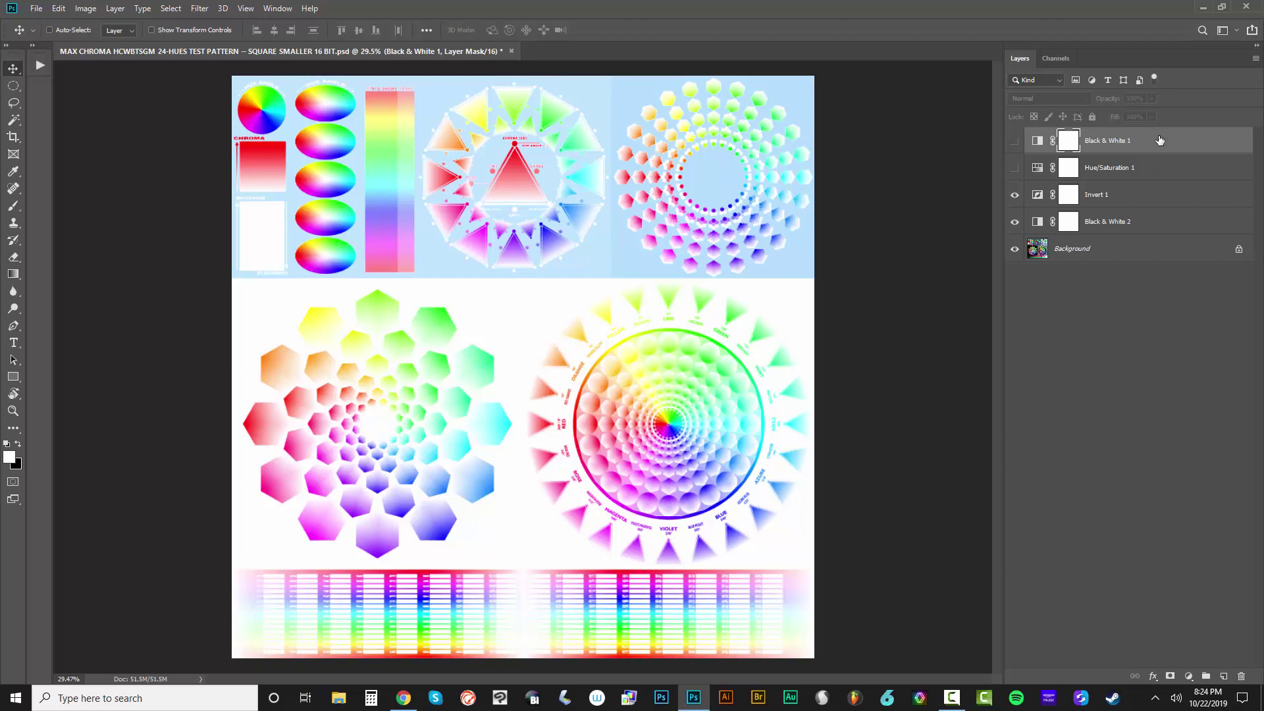
{"action": "key", "text": "Delete"}
{"action": "left_click", "coordinate": [1014, 142]}
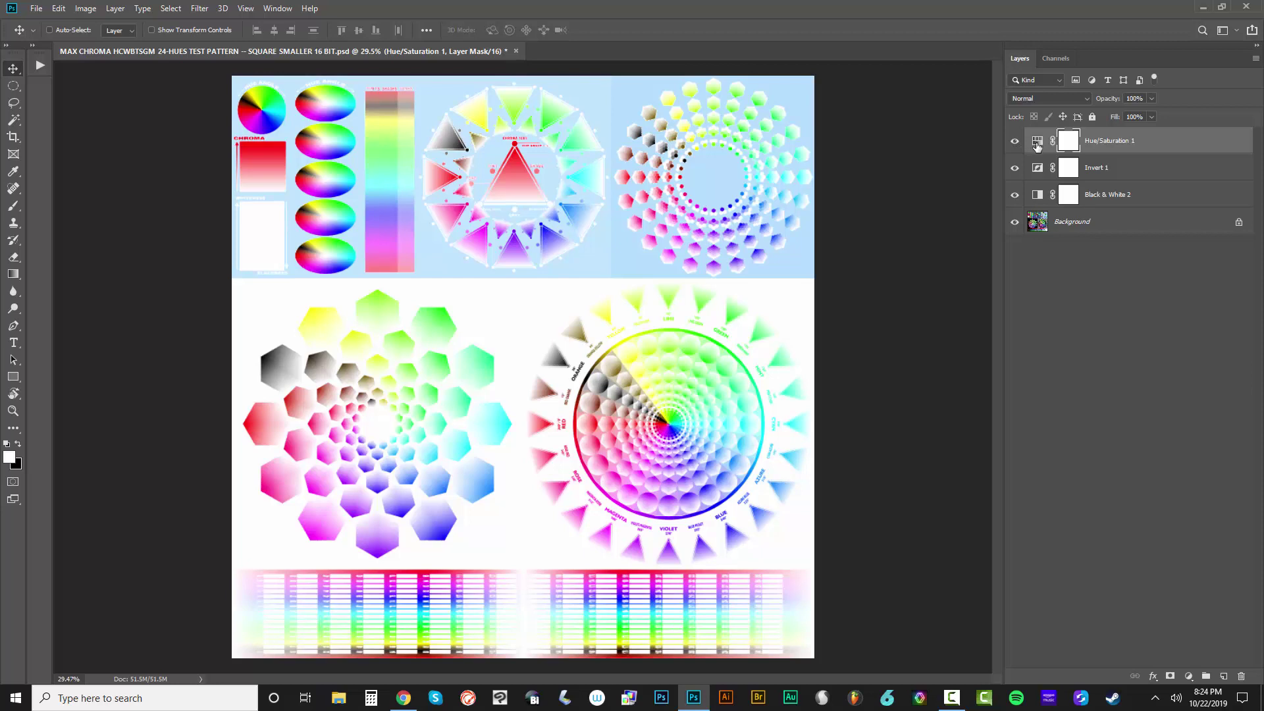
{"action": "key", "text": "ctrl+comma"}
{"action": "key", "text": "ctrl+z"}
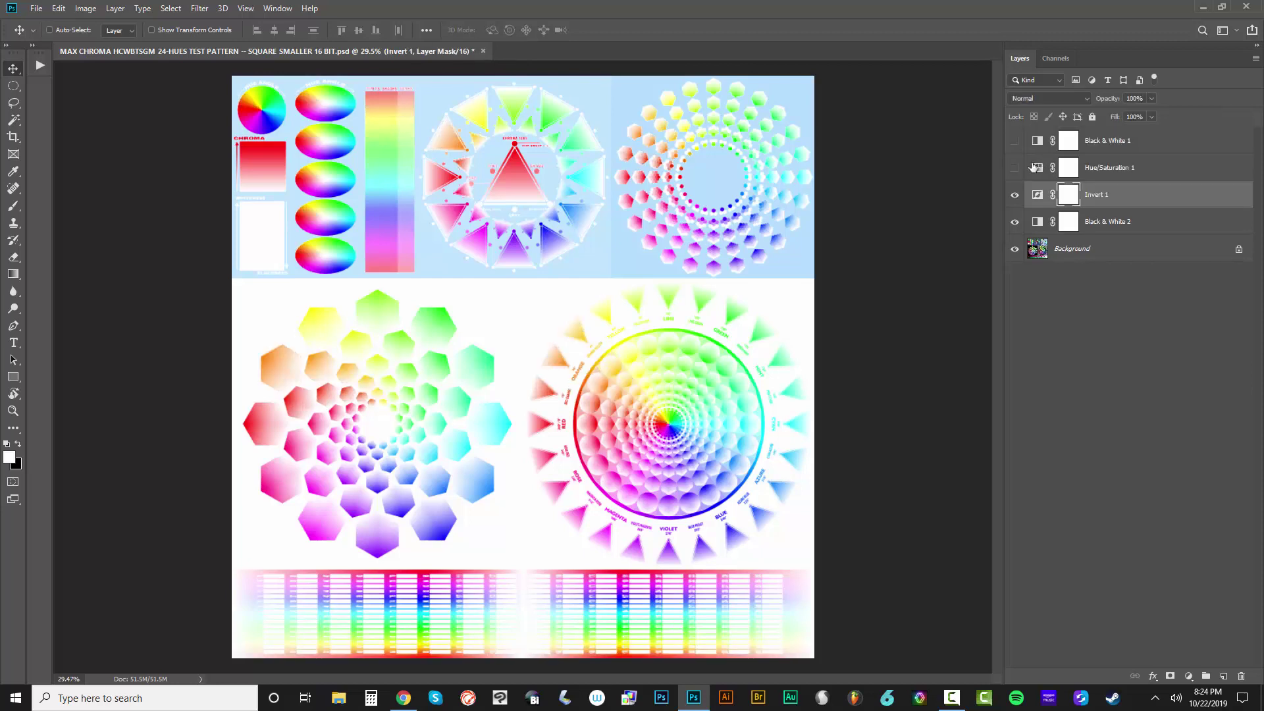
Show Hue/Saturation 1 above the Invert layer and inspect the darkened orange sector on the hue wheels and color patterns
{"action": "left_click", "coordinate": [1015, 168]}
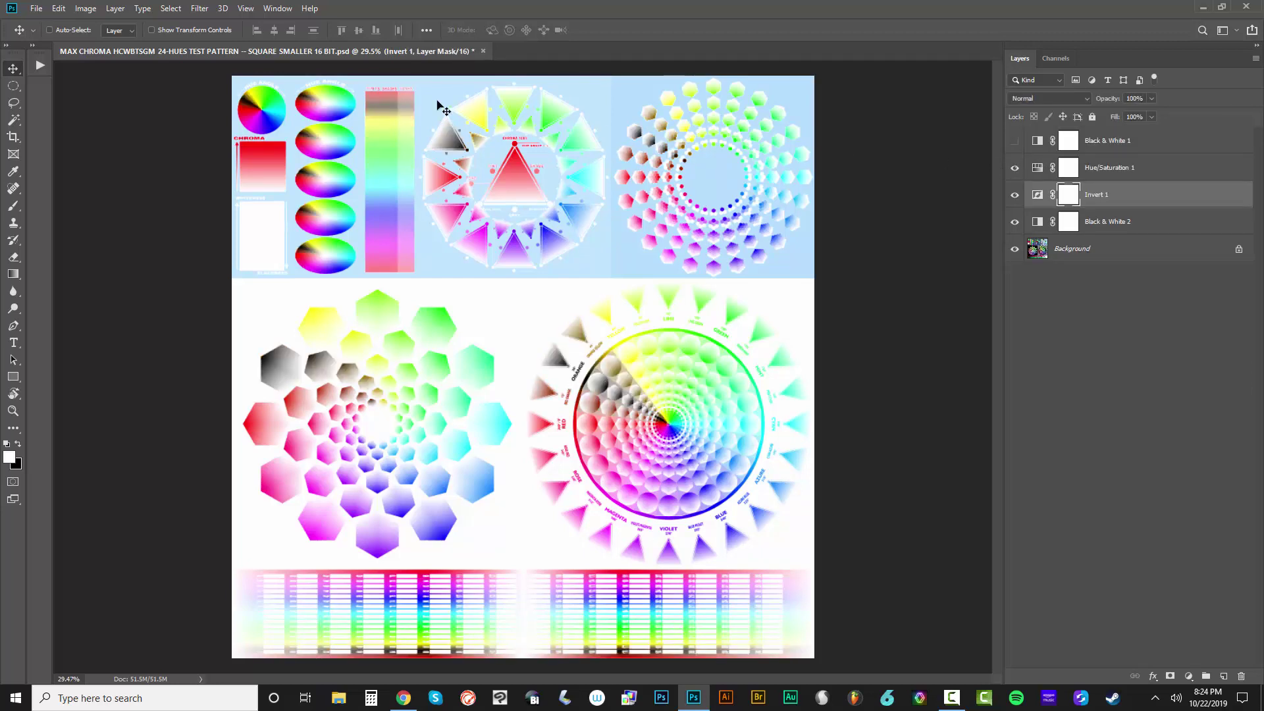
{"action": "scroll", "coordinate": [362, 99], "scroll_direction": "up", "scroll_amount": 5}
{"action": "scroll", "coordinate": [191, 119], "scroll_direction": "up", "scroll_amount": 11}
{"action": "scroll", "coordinate": [375, 174], "scroll_direction": "down", "scroll_amount": 6}
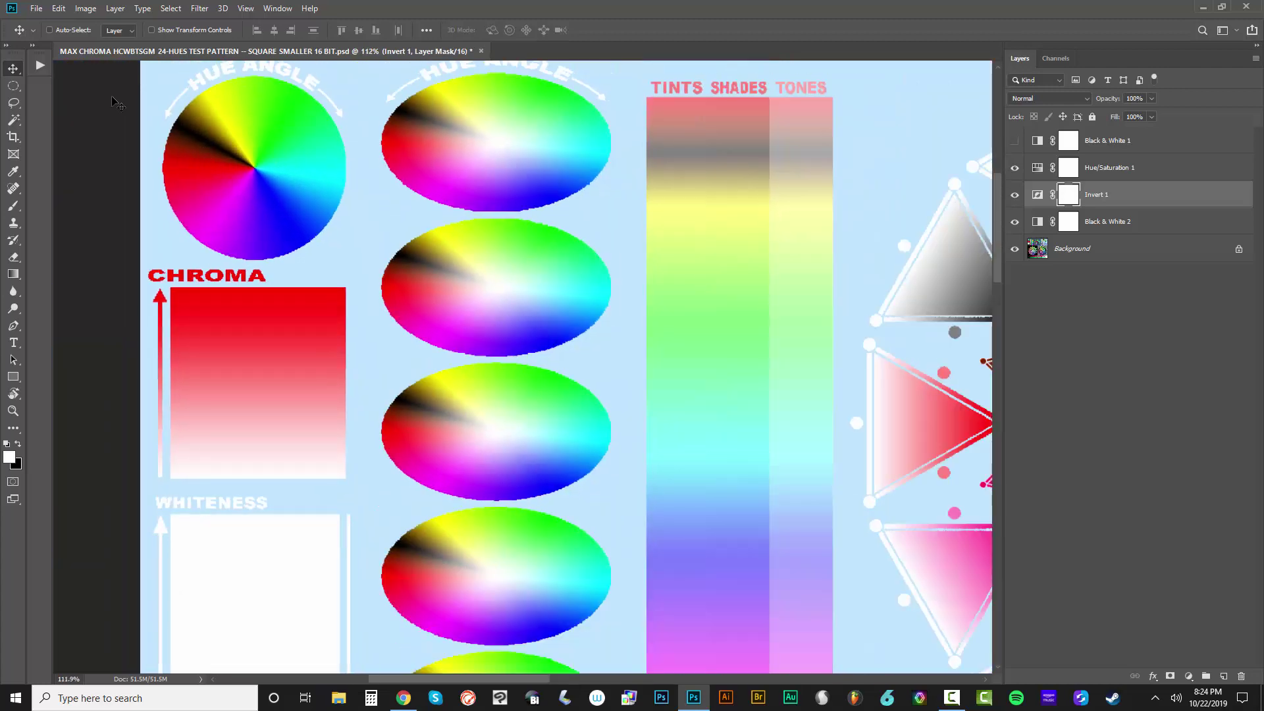
{"action": "scroll", "coordinate": [116, 104], "scroll_direction": "up", "scroll_amount": 7}
{"action": "scroll", "coordinate": [474, 165], "scroll_direction": "down", "scroll_amount": 11}
{"action": "scroll", "coordinate": [626, 248], "scroll_direction": "down", "scroll_amount": 5}
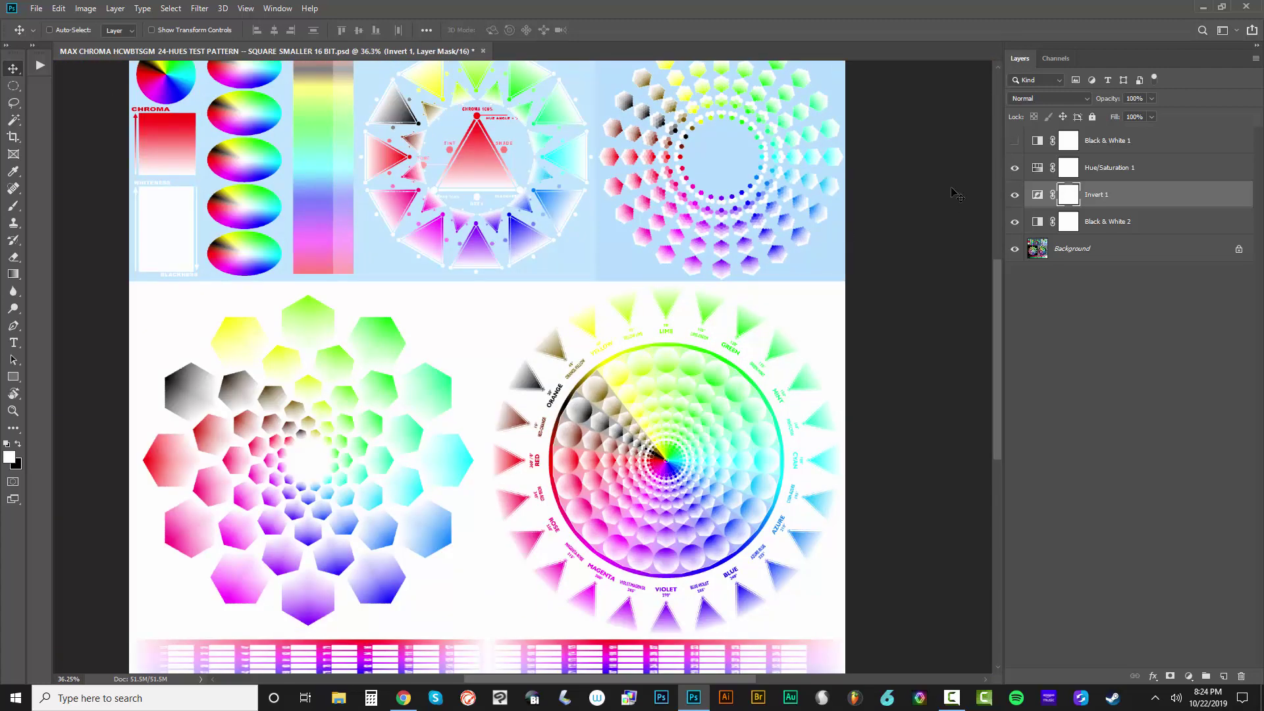
Show the Black & White 1 layer and inspect the resulting greyscale orange mask across the test pattern
{"action": "left_click", "coordinate": [1016, 142]}
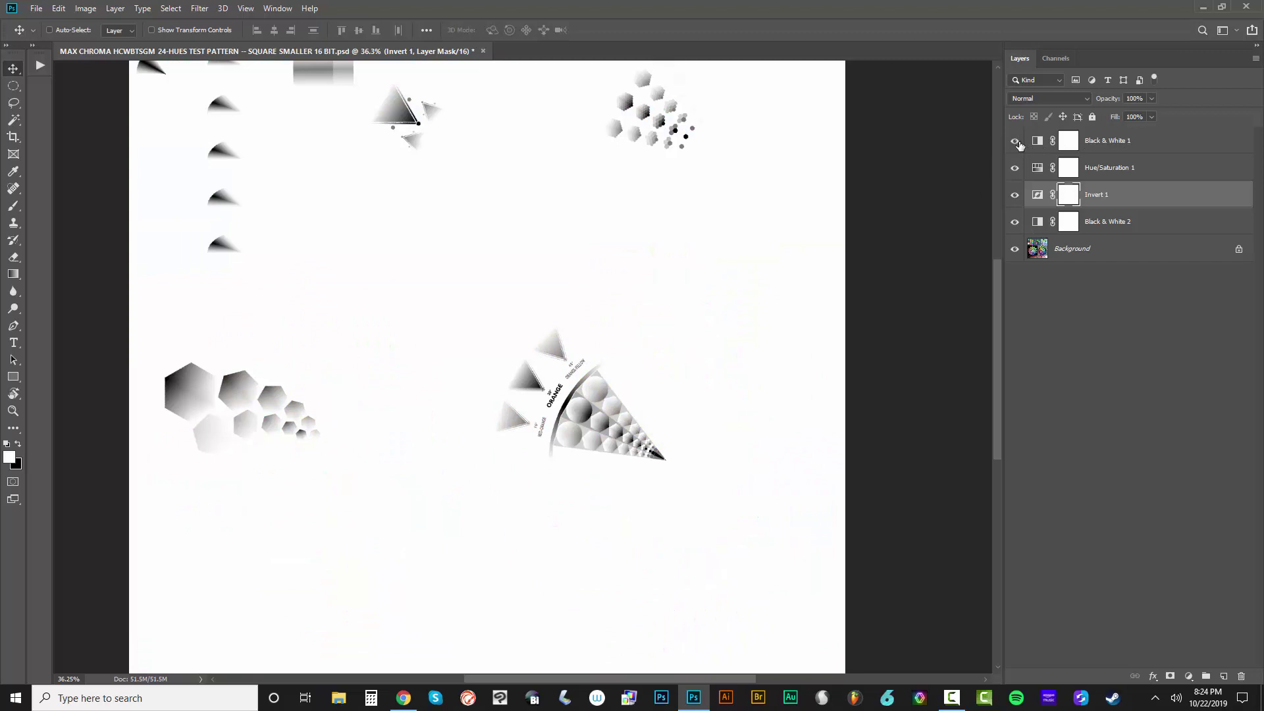
{"action": "left_click", "coordinate": [1116, 151]}
{"action": "scroll", "coordinate": [714, 246], "scroll_direction": "down", "scroll_amount": 2}
{"action": "scroll", "coordinate": [294, 197], "scroll_direction": "up", "scroll_amount": 3}
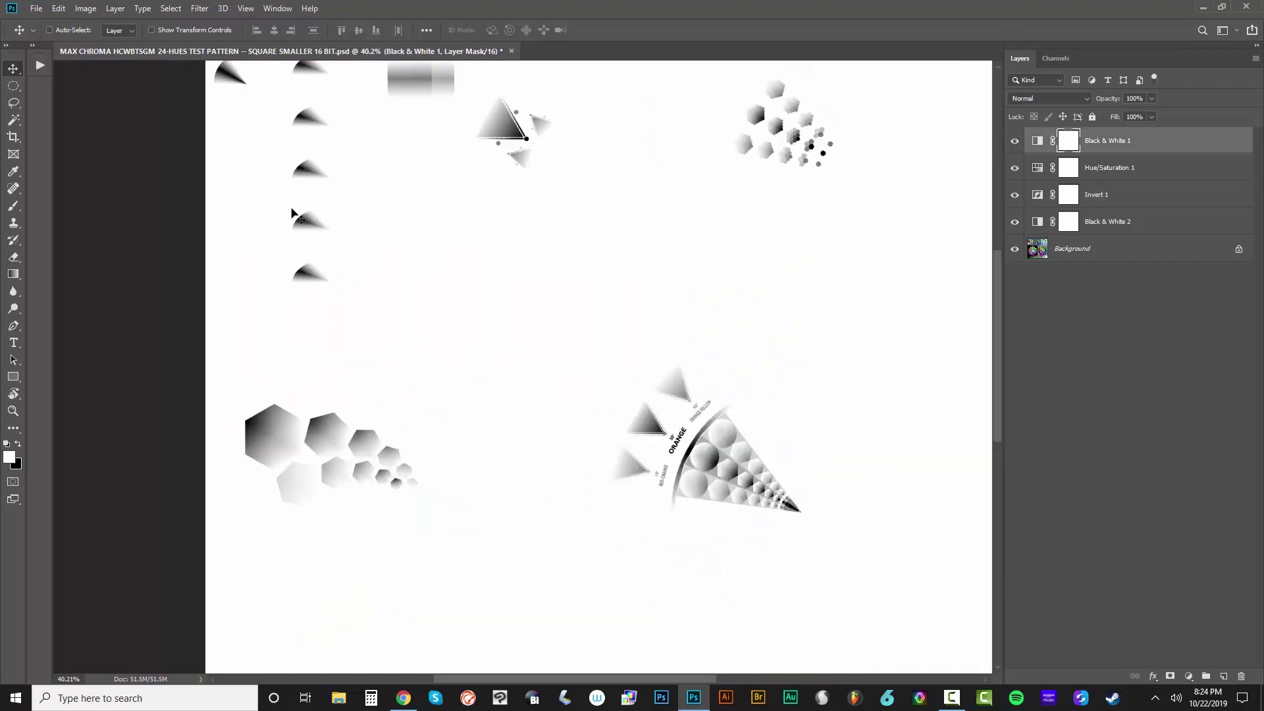
{"action": "scroll", "coordinate": [293, 217], "scroll_direction": "down", "scroll_amount": 2}
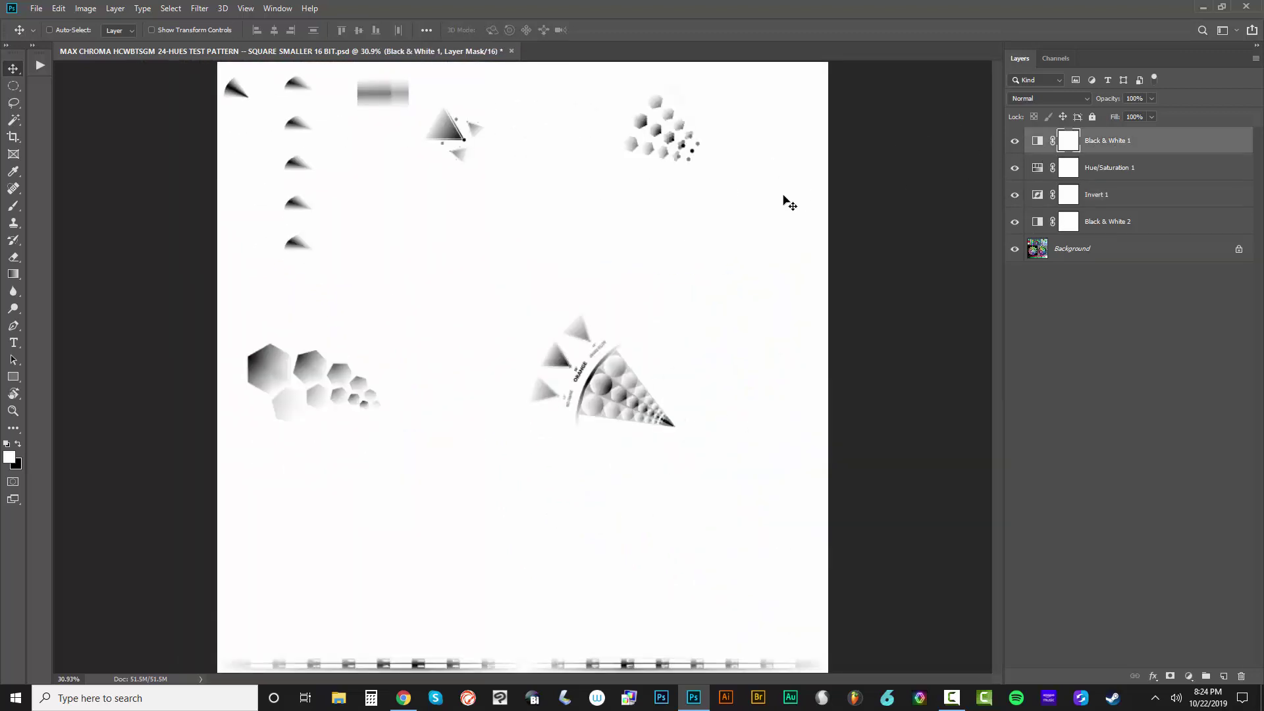
{"action": "scroll", "coordinate": [625, 205], "scroll_direction": "down", "scroll_amount": 1}
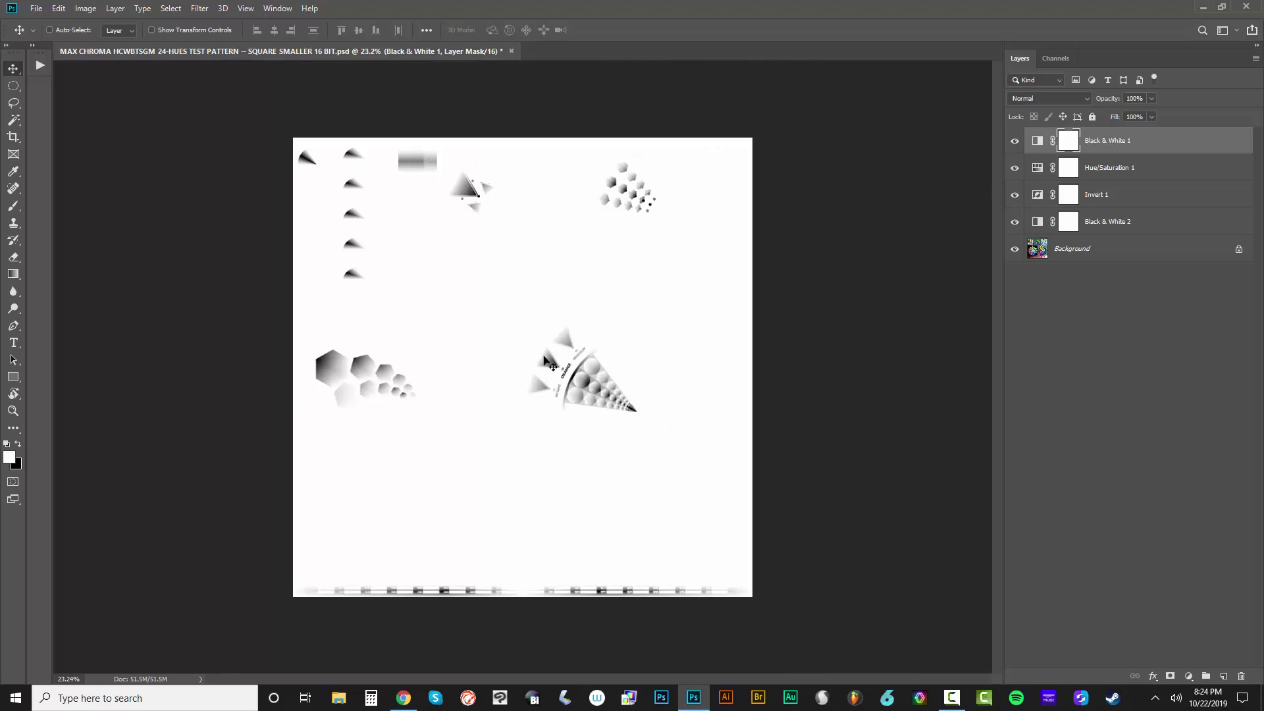
Narrow the Yellows range of Hue/Saturation 1 to 1°/29° and 31°\59°
{"action": "left_click", "coordinate": [1038, 169]}
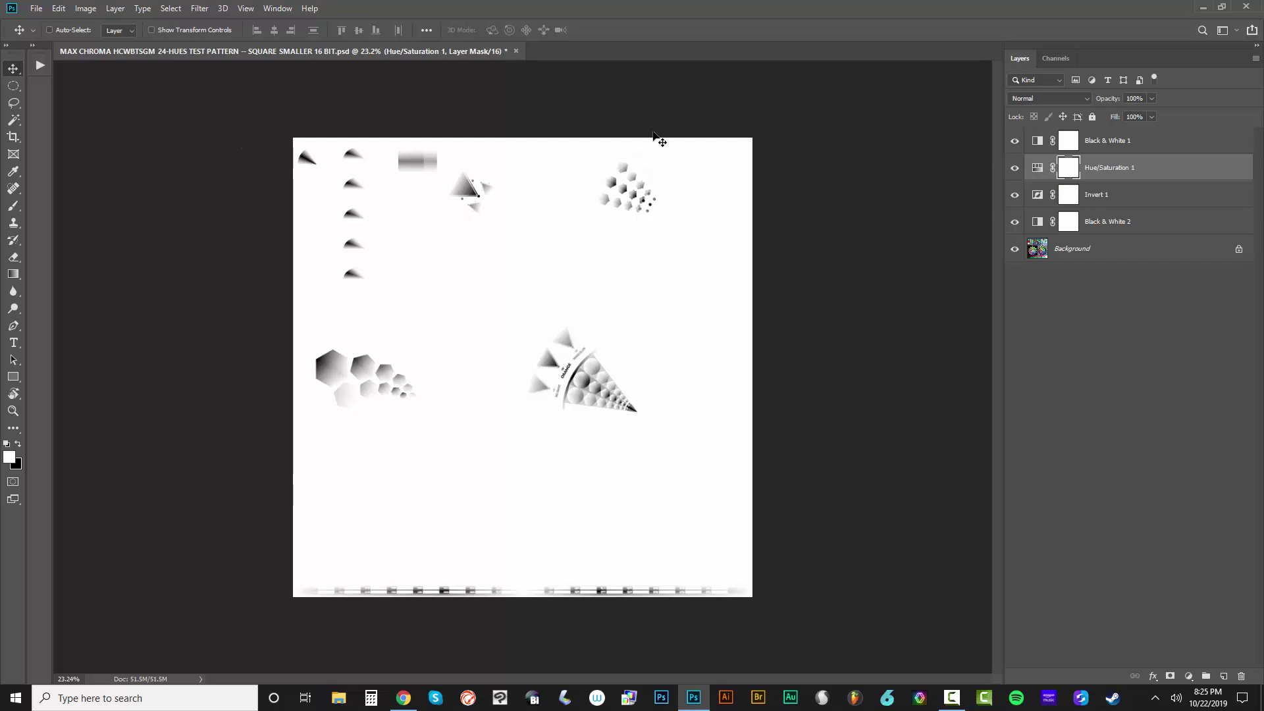
{"action": "scroll", "coordinate": [662, 118], "scroll_direction": "up", "scroll_amount": 5}
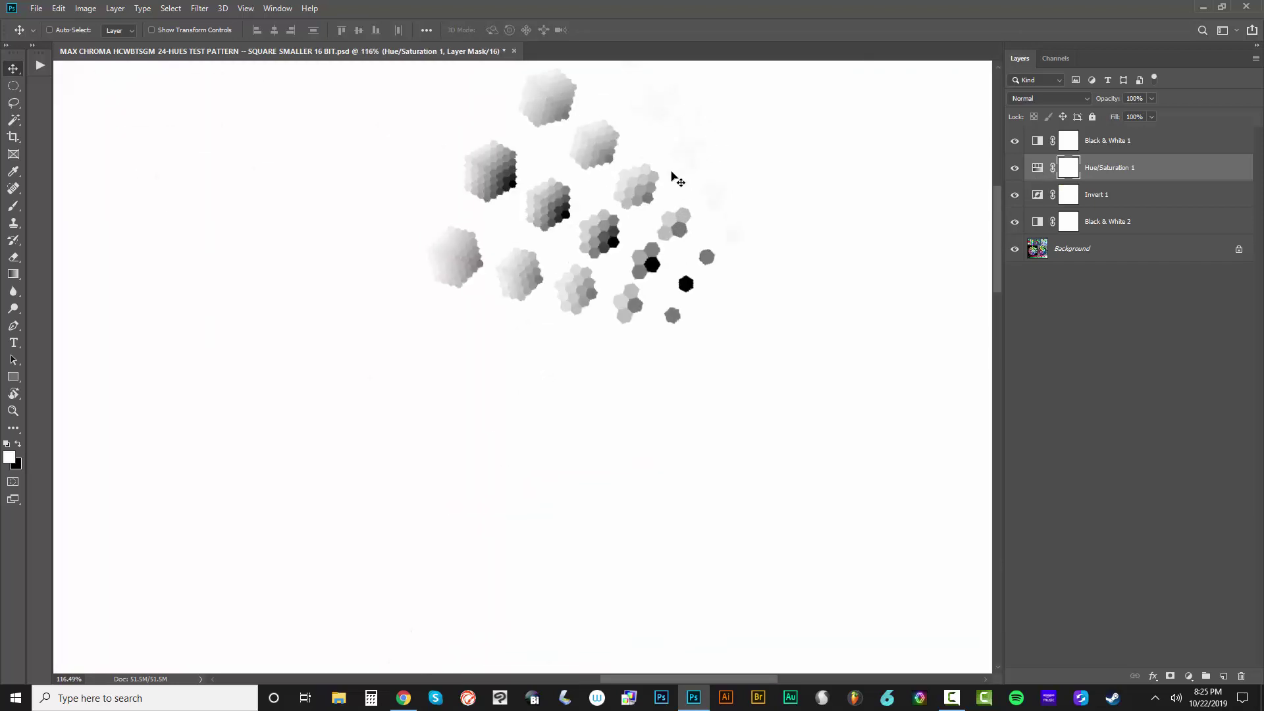
{"action": "scroll", "coordinate": [678, 180], "scroll_direction": "down", "scroll_amount": 5}
{"action": "double_click", "coordinate": [1039, 168]}
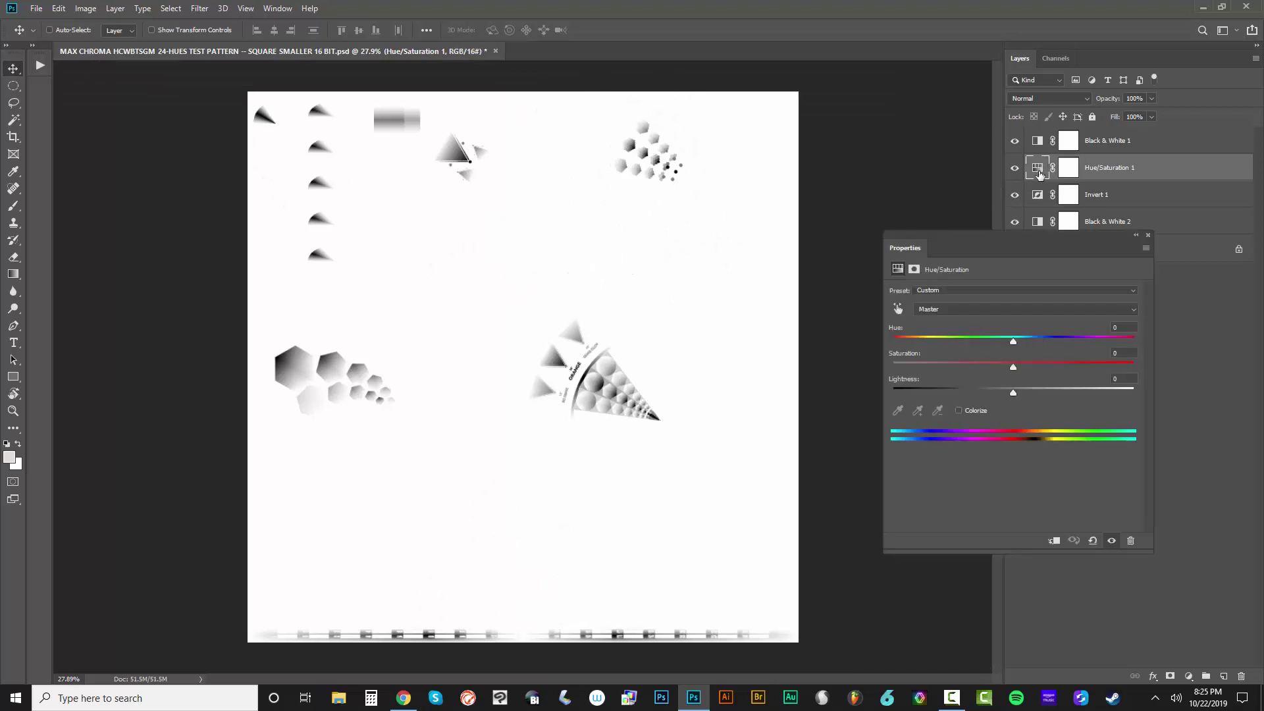
{"action": "left_click", "coordinate": [992, 310]}
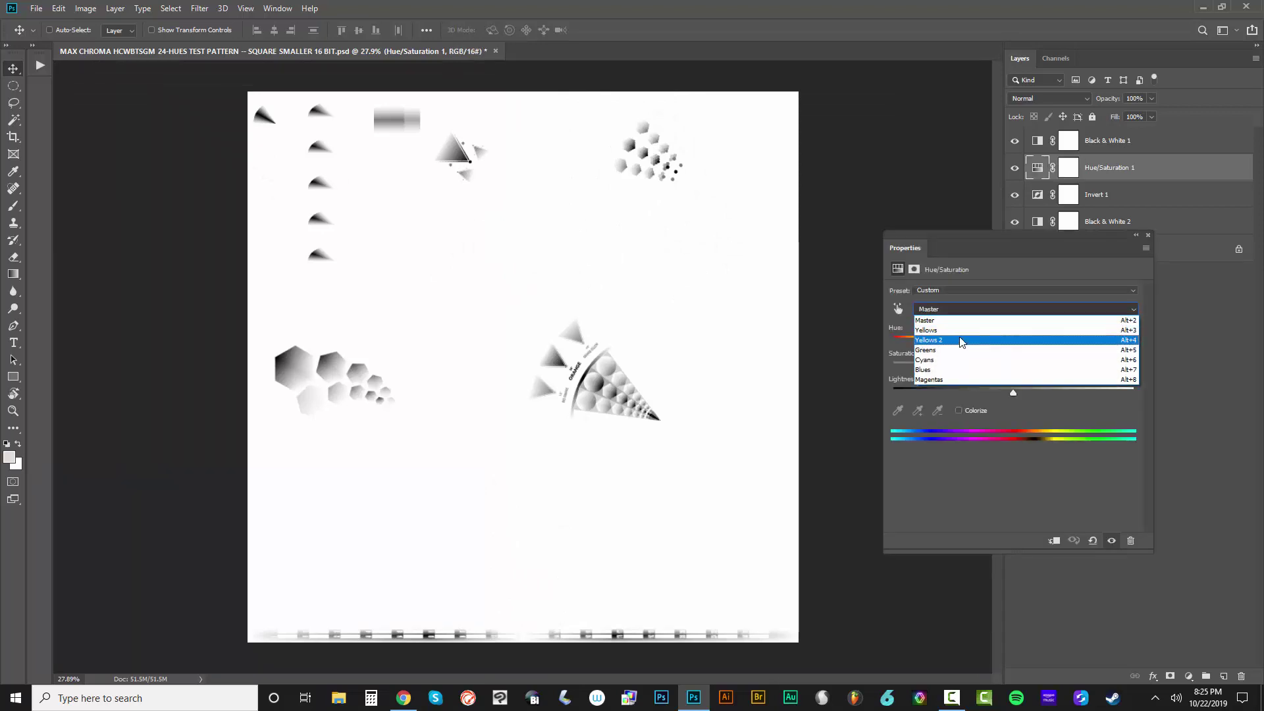
{"action": "left_click", "coordinate": [961, 336]}
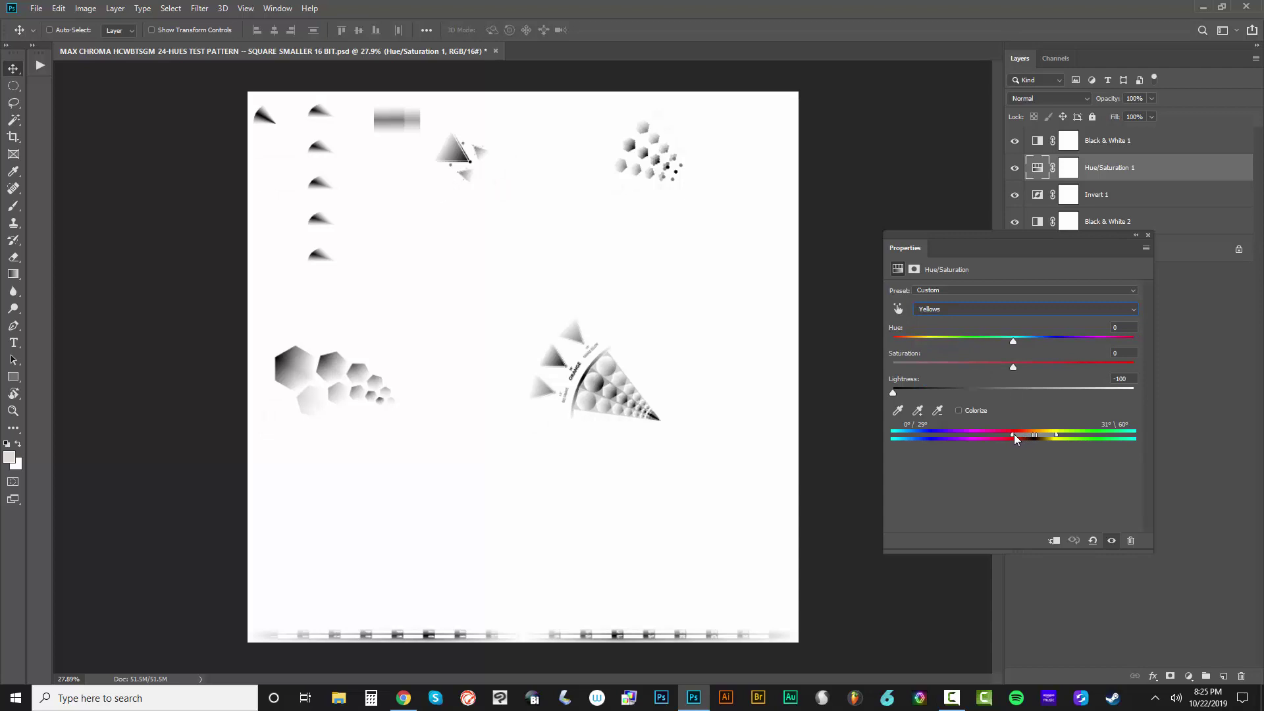
{"action": "left_click_drag", "start_coordinate": [1014, 433], "coordinate": [1054, 435]}
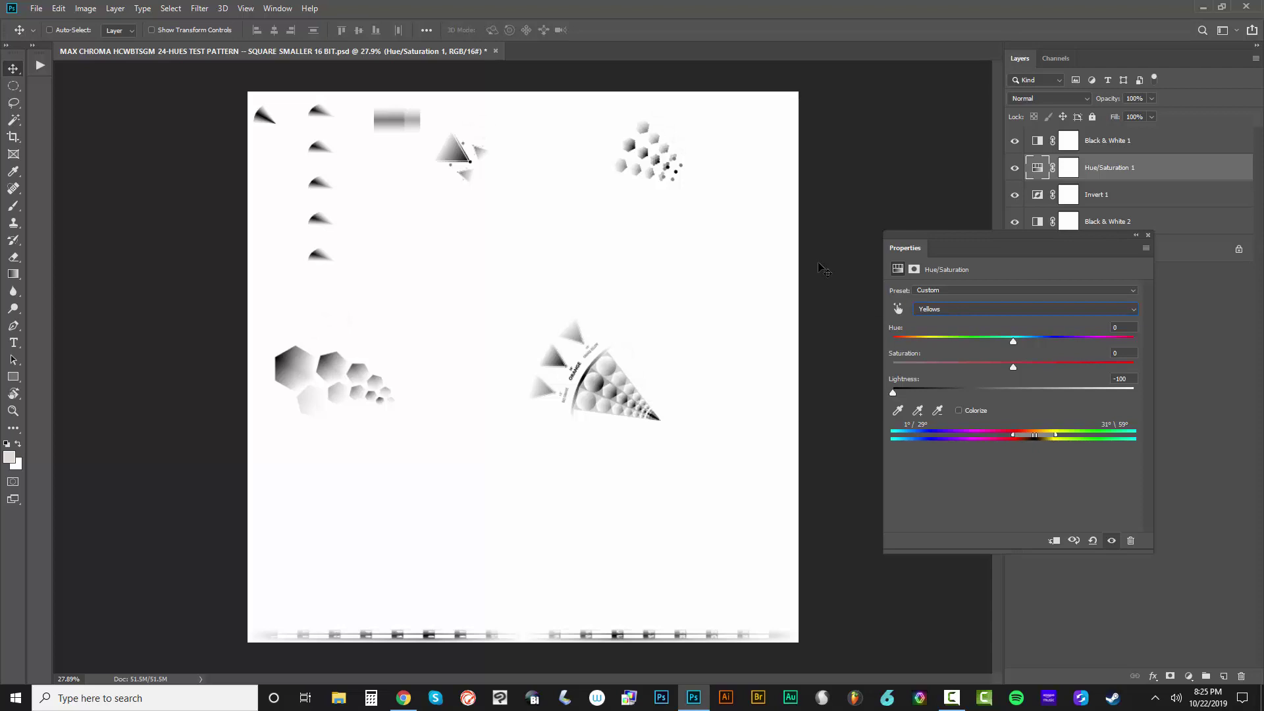
{"action": "left_click", "coordinate": [1148, 234]}
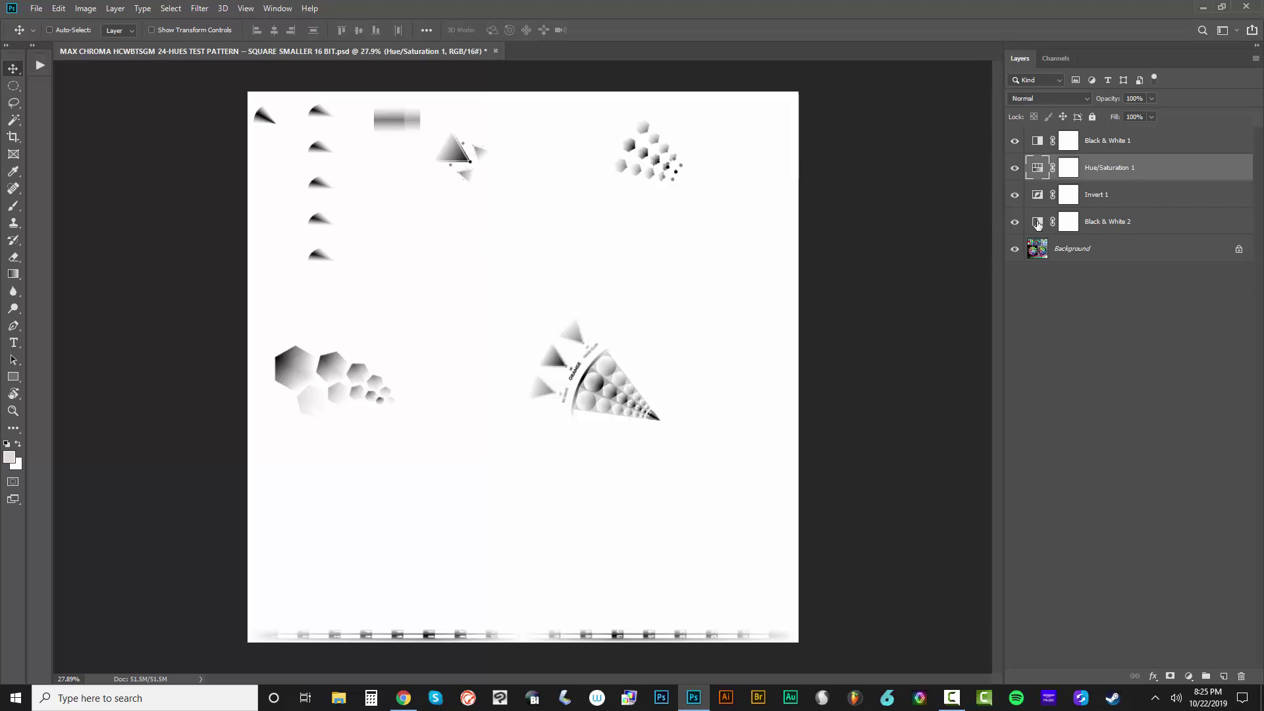
Try shifting the hue to +32 with a temporary Hue/Saturation layer above the Background, reset it to 0, and delete the layer
{"action": "left_click", "coordinate": [1095, 248]}
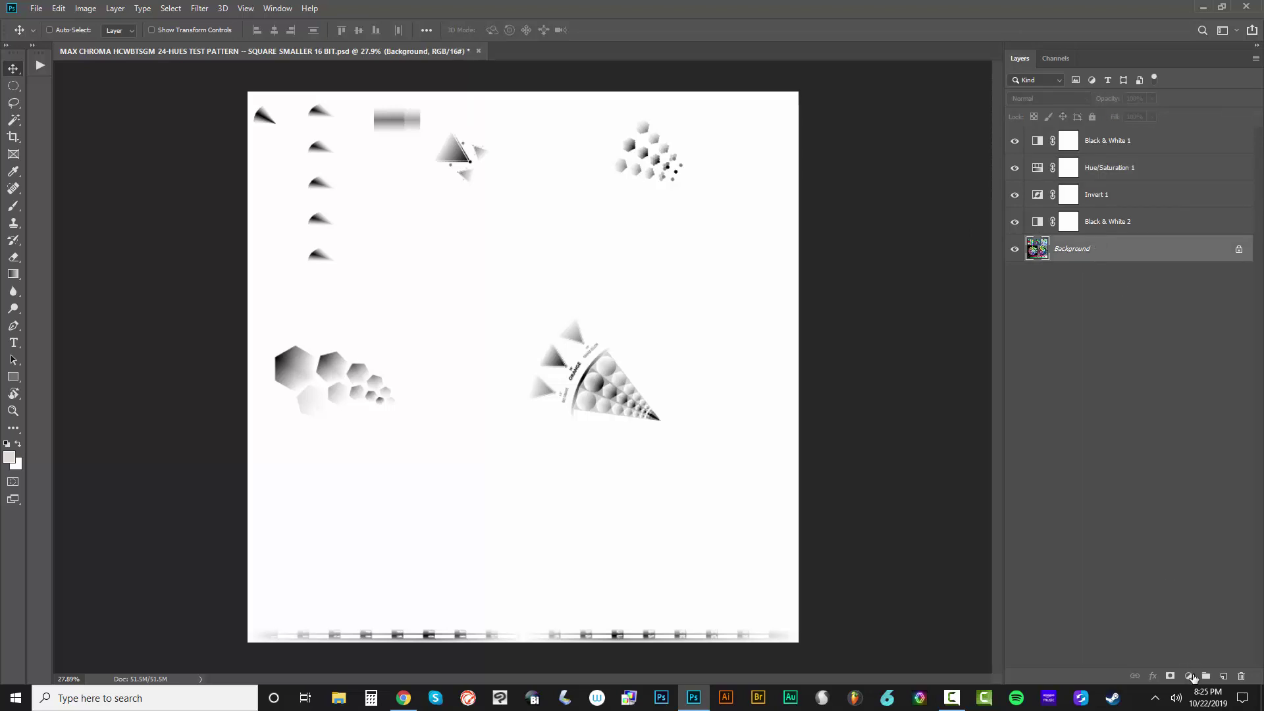
{"action": "left_click", "coordinate": [1189, 676]}
{"action": "left_click", "coordinate": [1196, 546]}
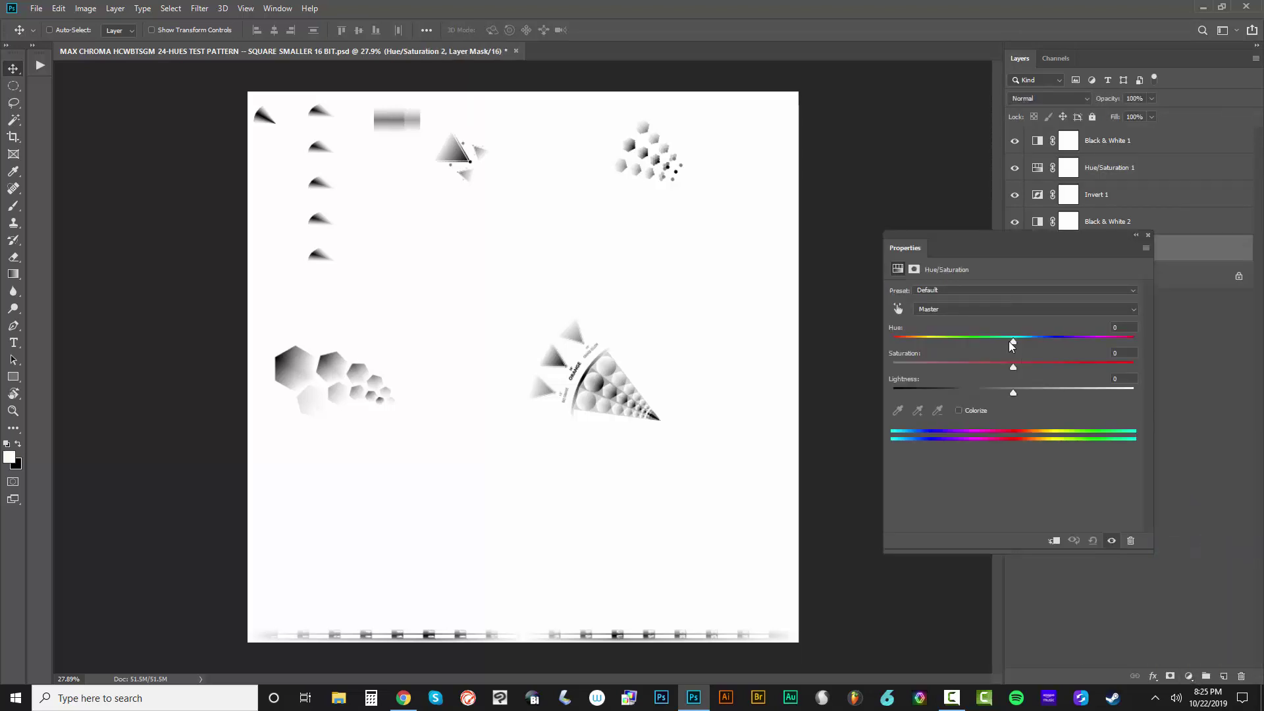
{"action": "left_click_drag", "start_coordinate": [1012, 341], "coordinate": [1049, 345]}
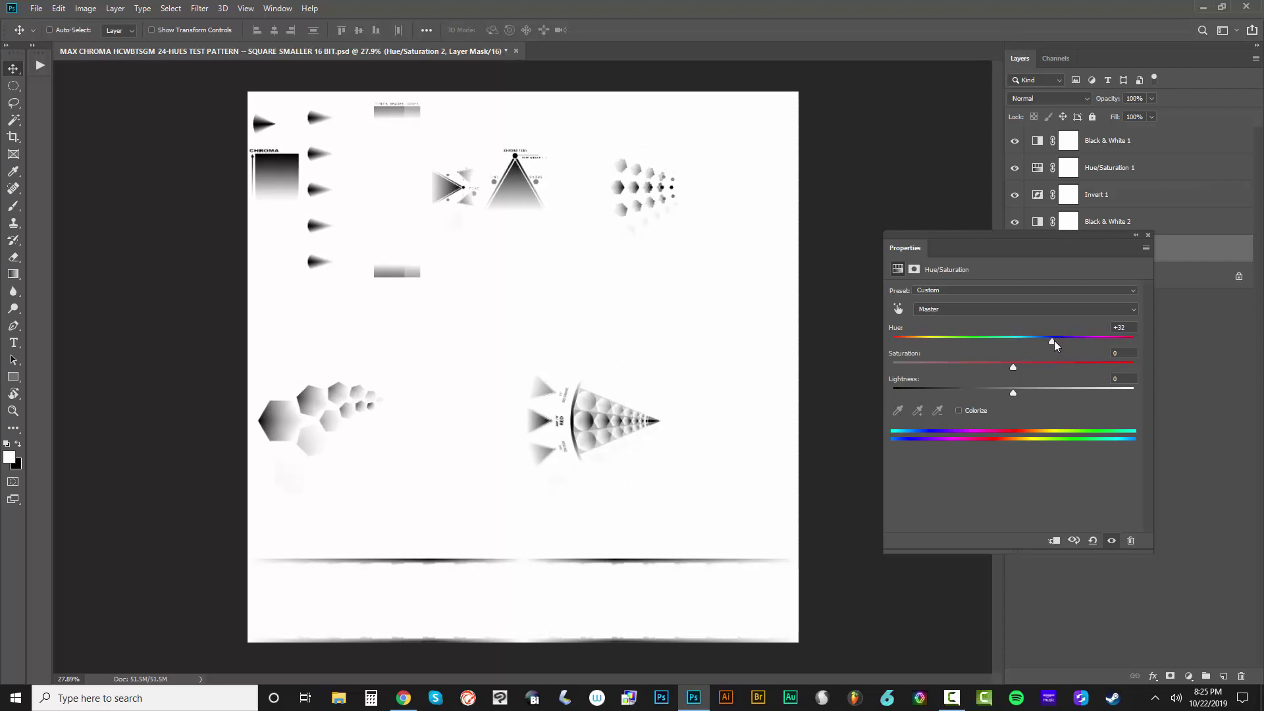
{"action": "left_click_drag", "start_coordinate": [1054, 341], "coordinate": [1011, 343]}
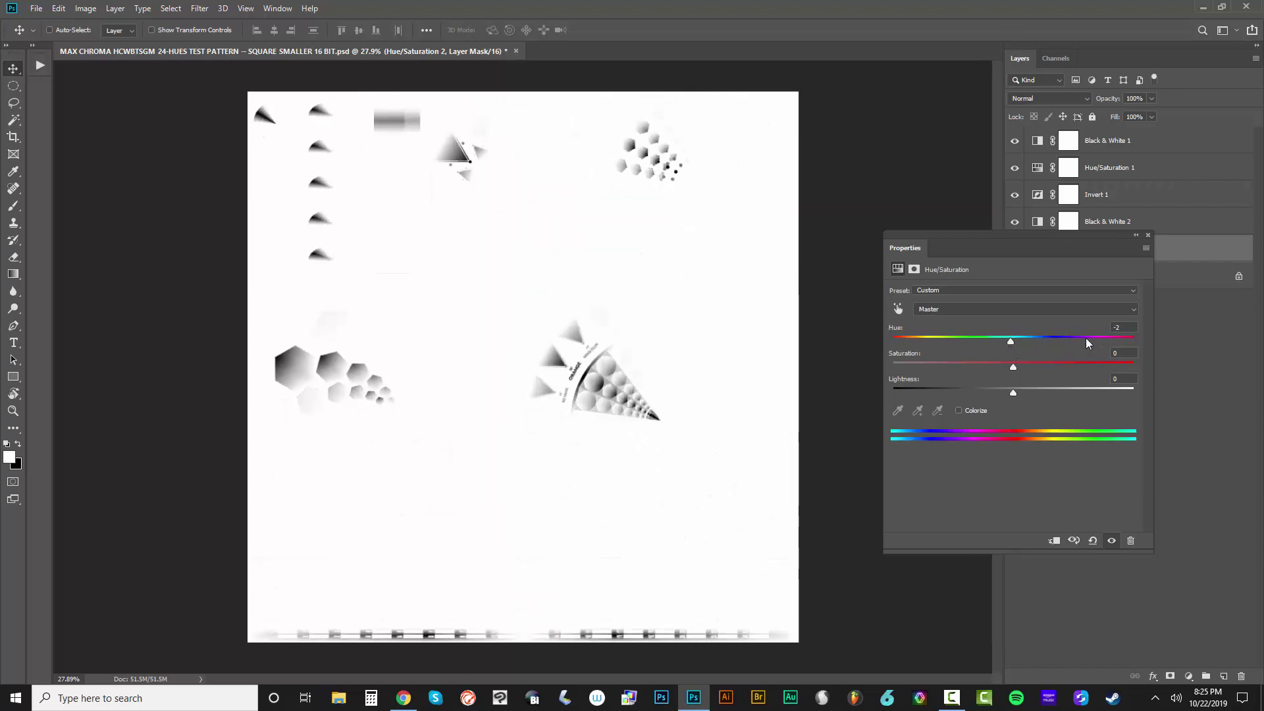
{"action": "type", "text": "0"}
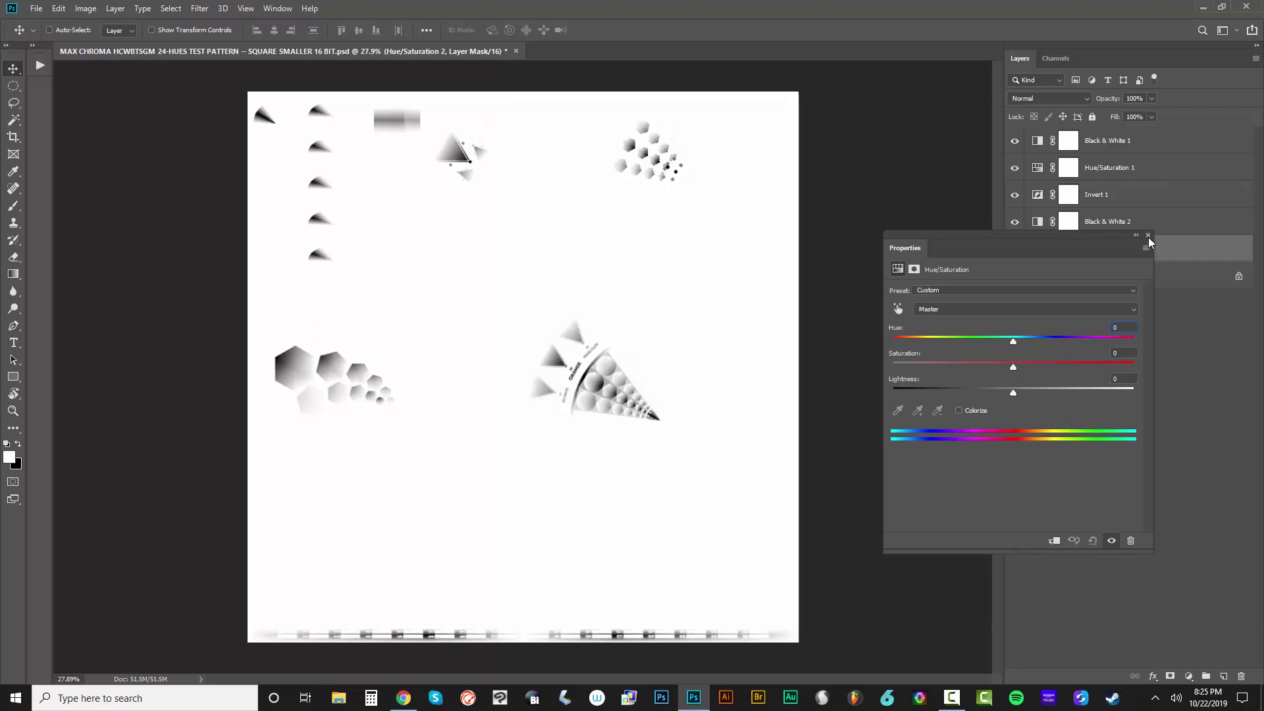
{"action": "left_click", "coordinate": [1148, 236]}
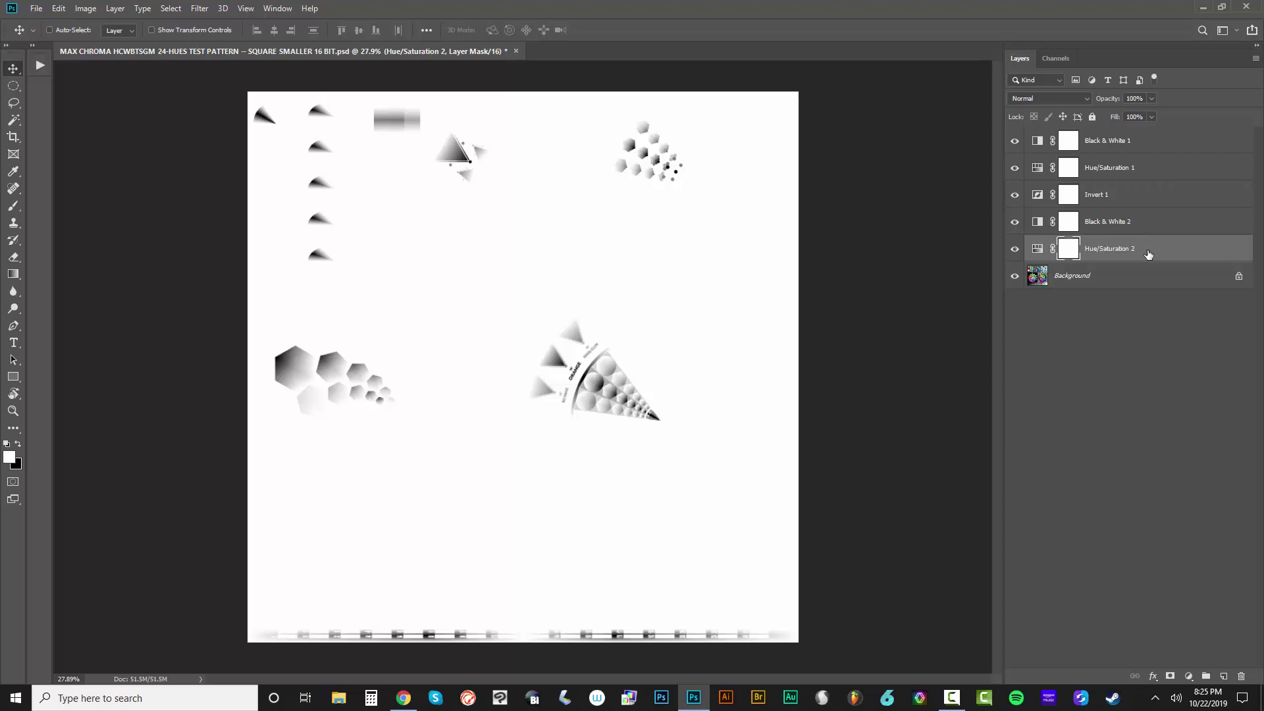
{"action": "key", "text": "Delete"}
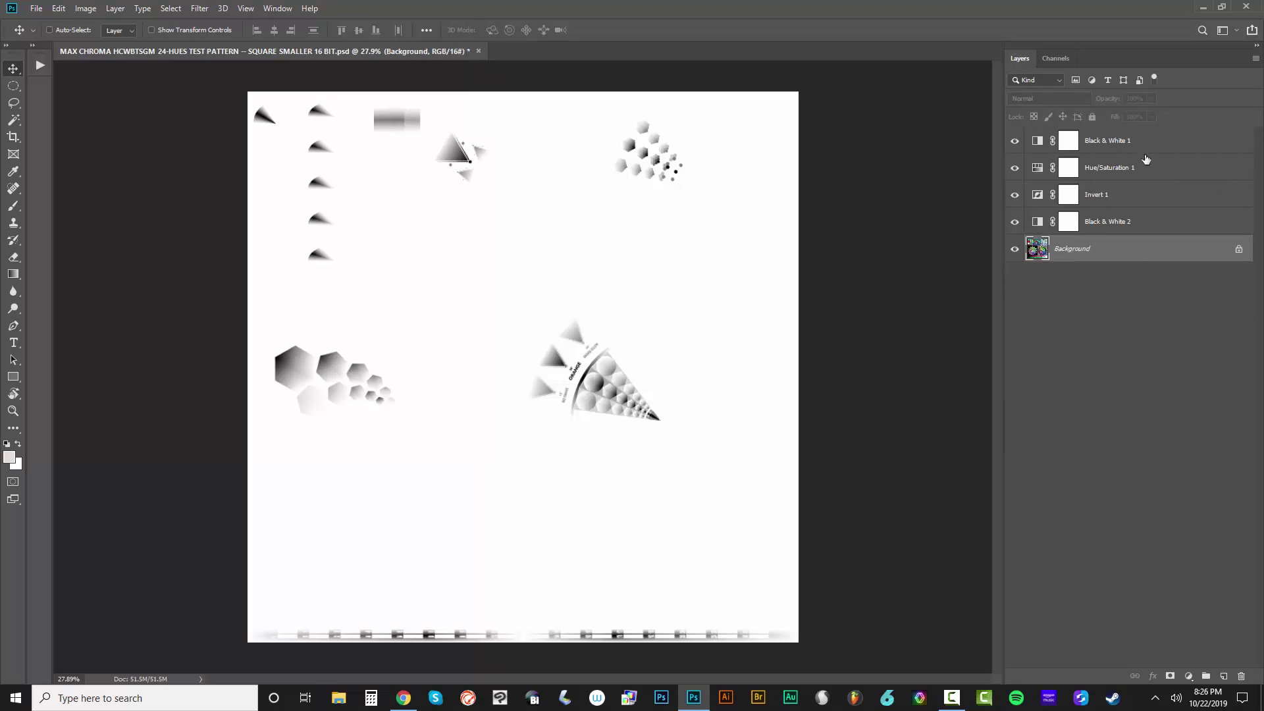
Set up a Color Lookup Tables export with the description "MAX CHROMA COLOR SEPARATION LUTS - 12-HUES - ORANGE"
{"action": "left_click", "coordinate": [37, 10]}
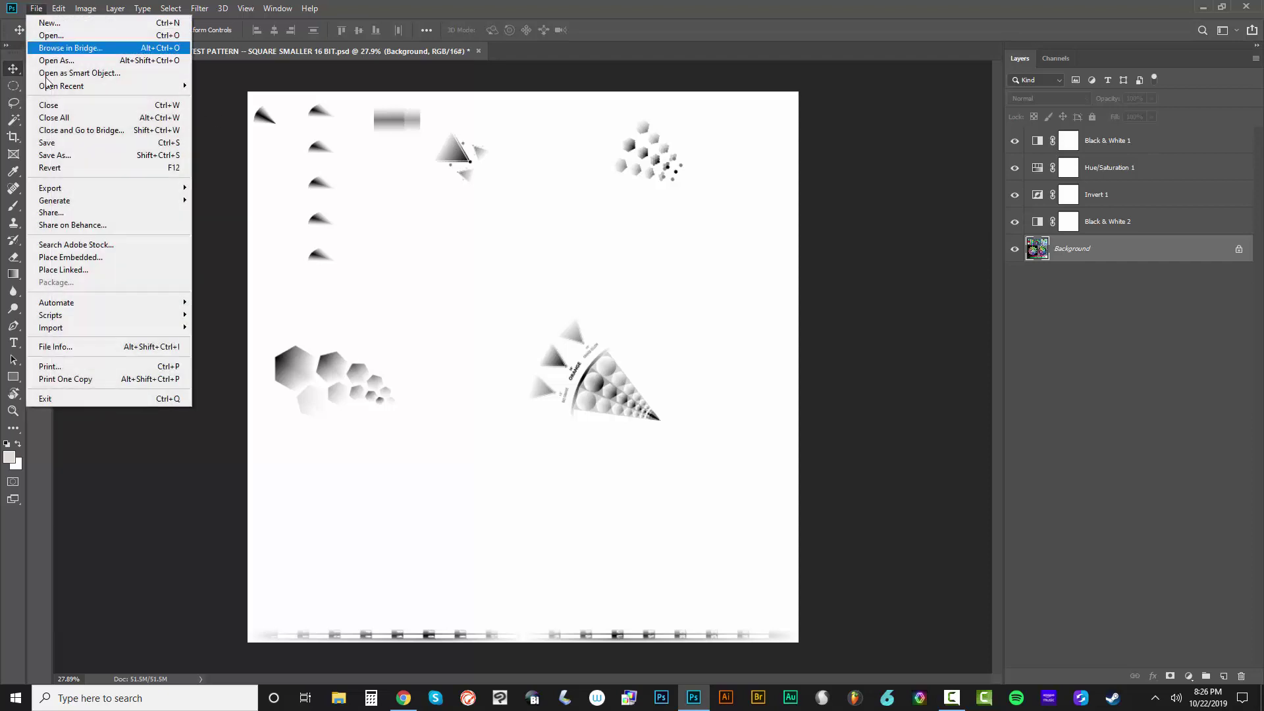
{"action": "left_click", "coordinate": [1098, 312]}
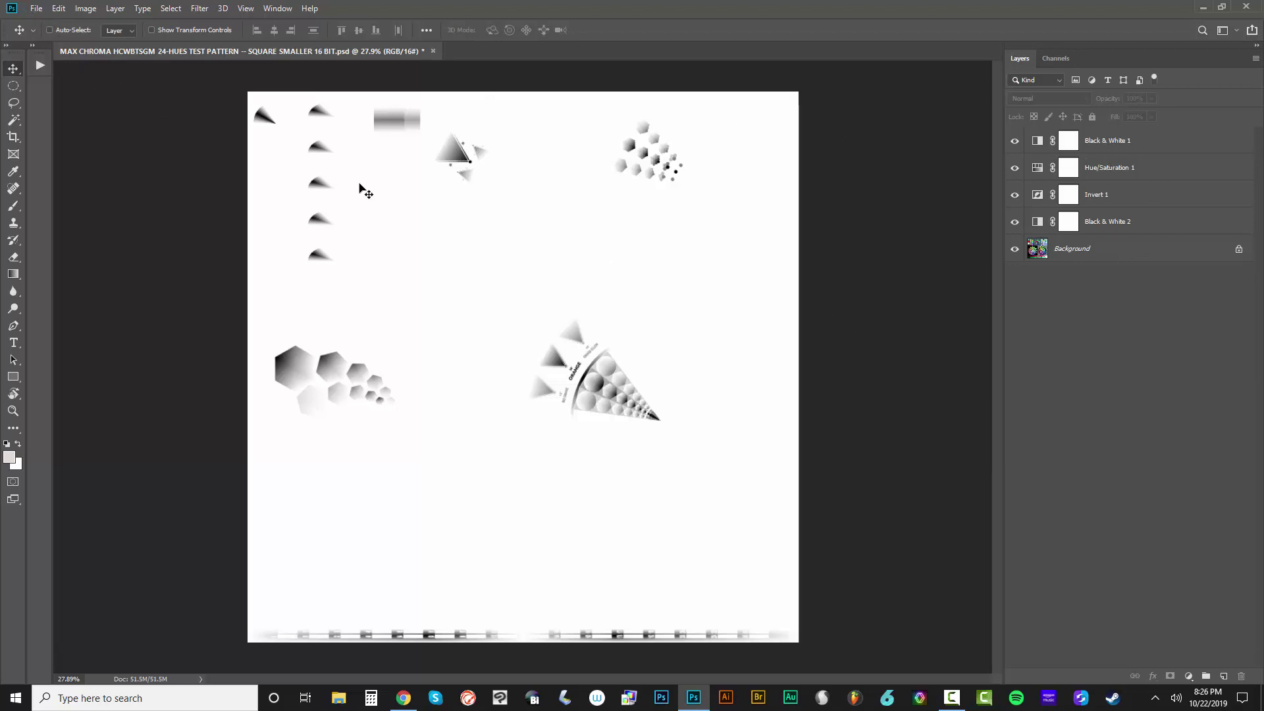
{"action": "left_click", "coordinate": [37, 9]}
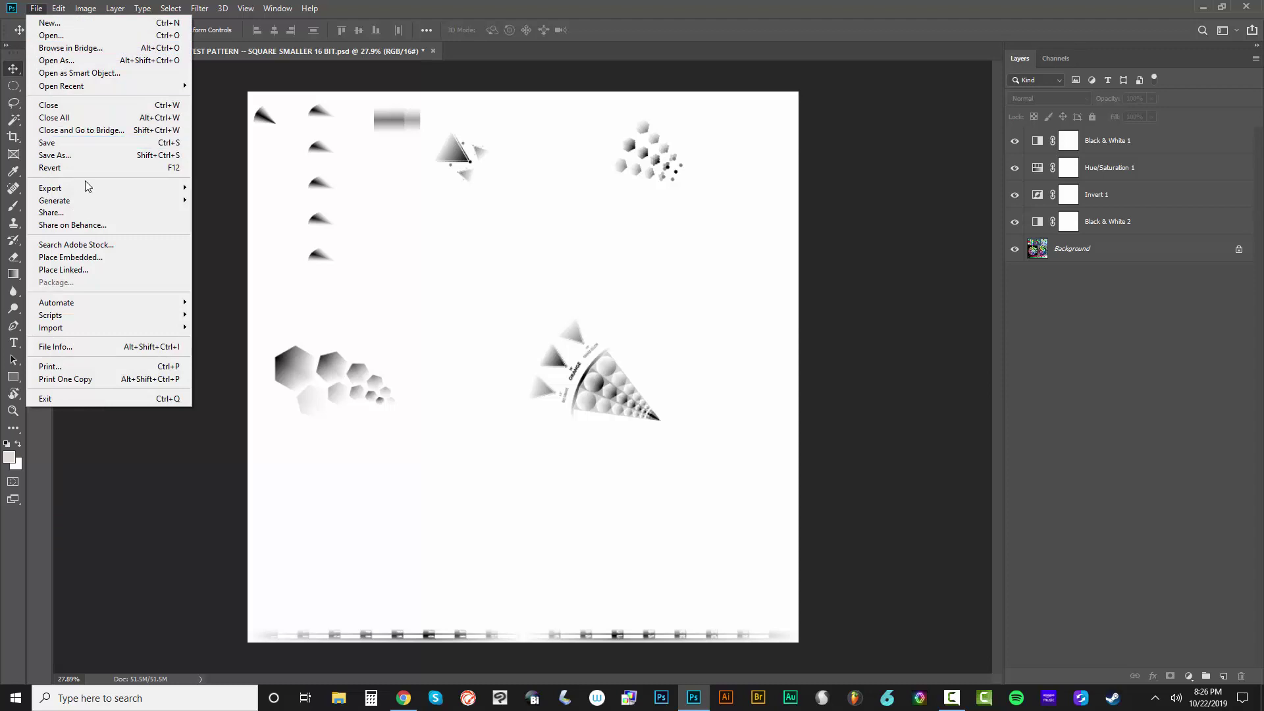
{"action": "mouse_move", "coordinate": [88, 189]}
{"action": "left_click", "coordinate": [267, 321]}
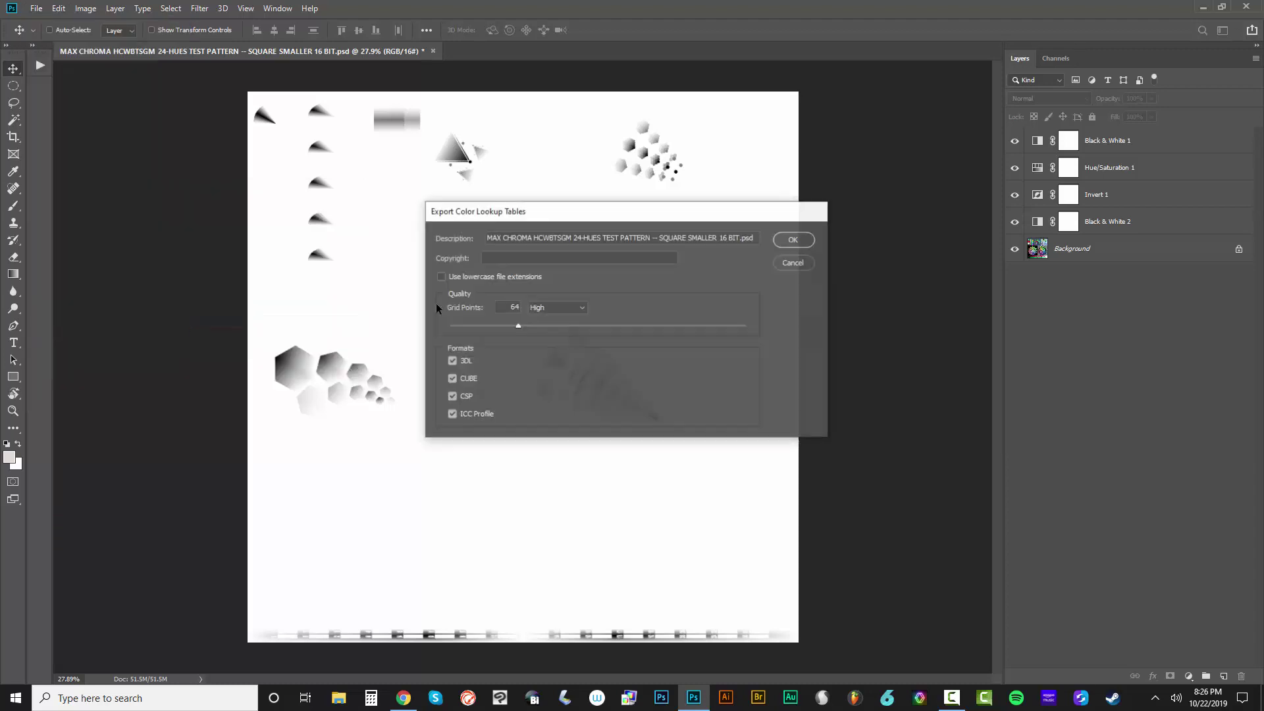
{"action": "key", "text": "ctrl+a"}
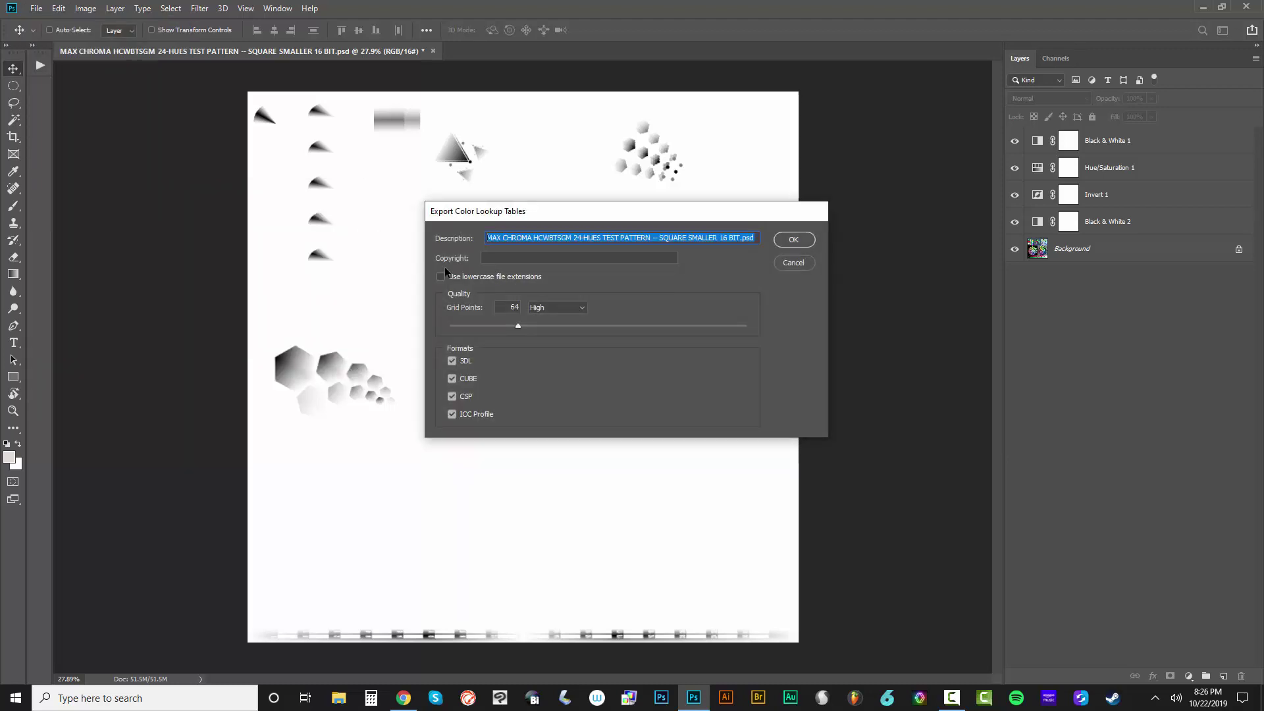
{"action": "type", "text": "MAX CHROMA COLOR SEPARATION LUTS - WHITE for GREY"}
{"action": "left_click_drag", "start_coordinate": [678, 240], "coordinate": [627, 265]}
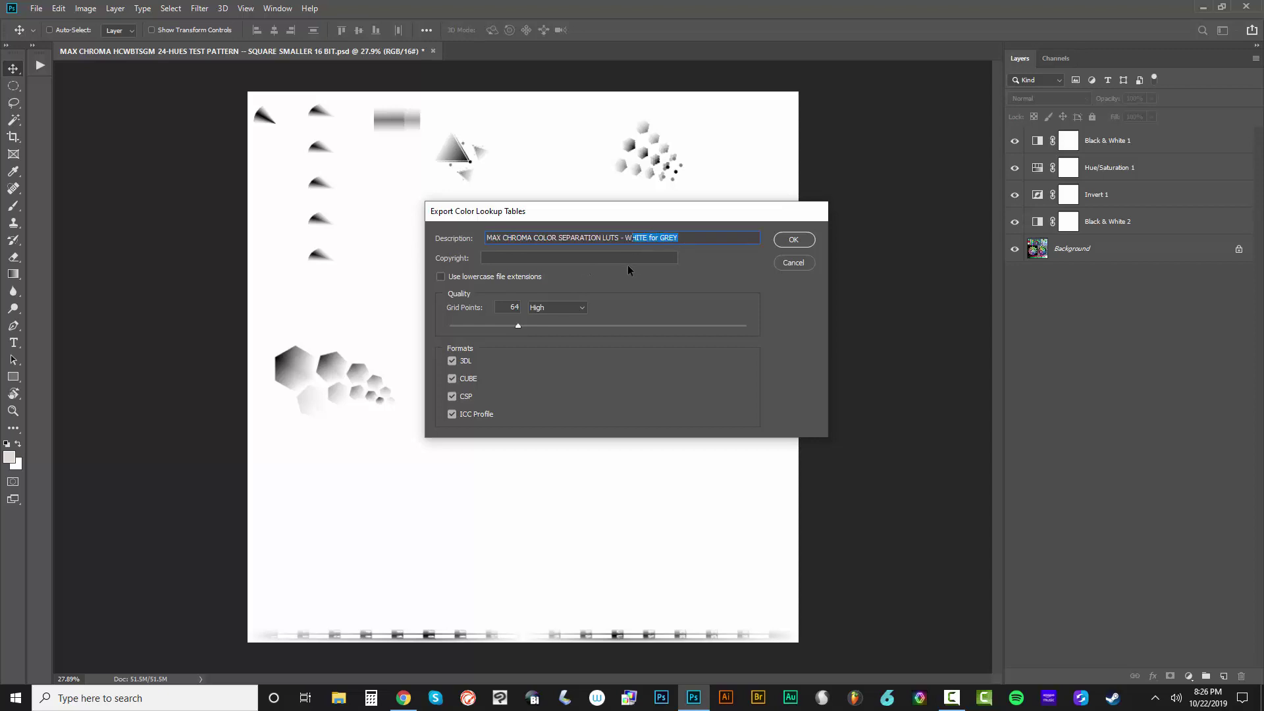
{"action": "type", "text": "12-HUES - ORANGE"}
{"action": "left_click_drag", "start_coordinate": [697, 235], "coordinate": [438, 239]}
{"action": "key", "text": "ctrl+c"}
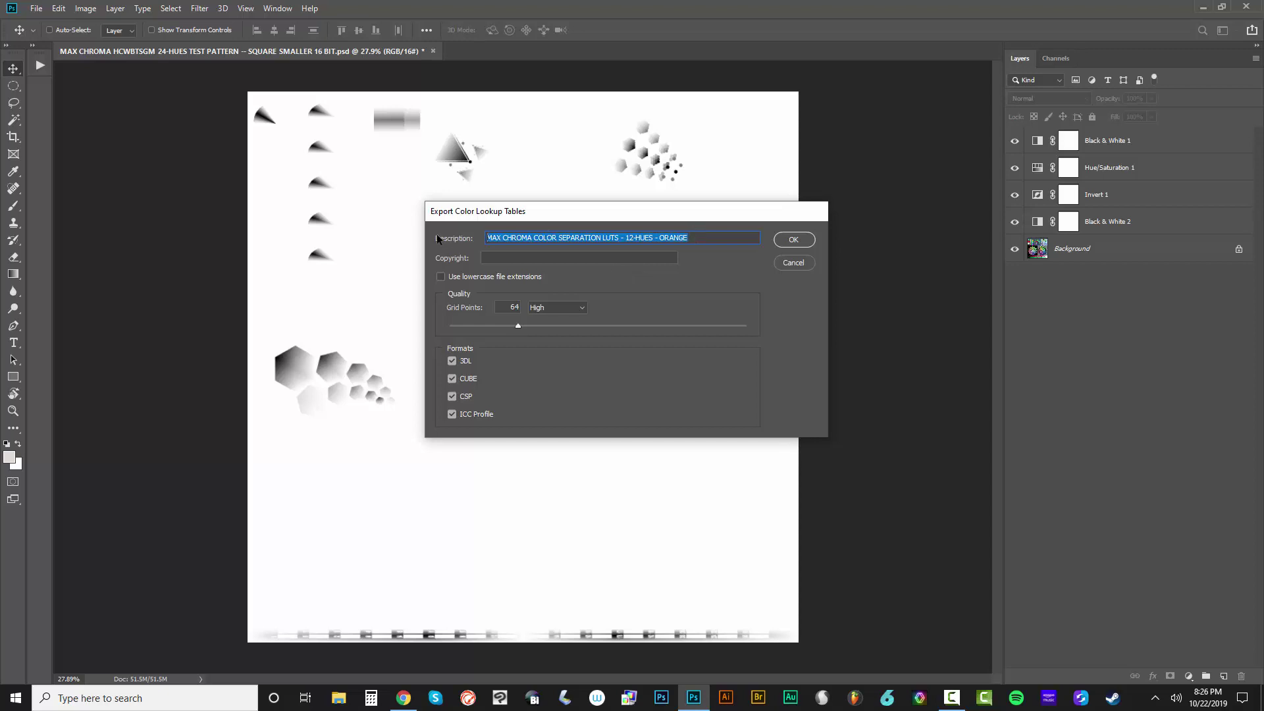
{"action": "left_click", "coordinate": [794, 240]}
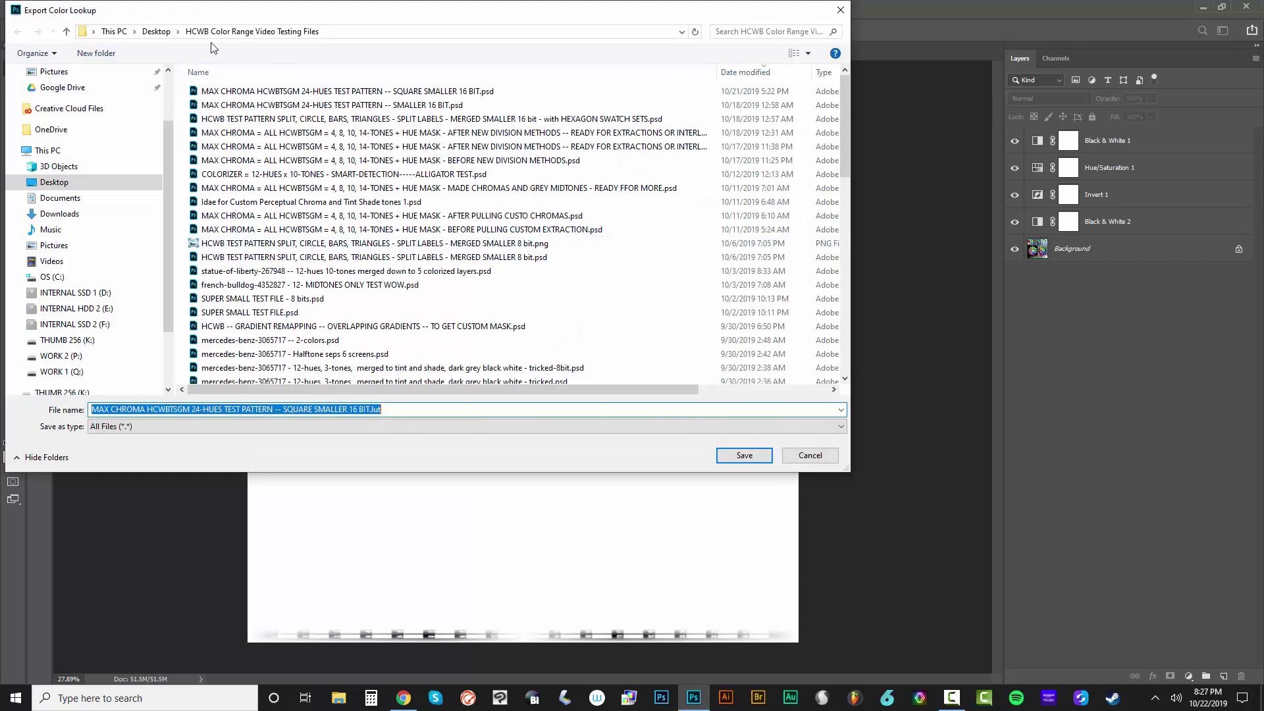
Save the lookup tables in the Desktop folder MAX CHROMA COLOR SEPARATION LUTS as "MAX CHROMA COLOR SEPARATION LUTS - 12-HUES - ORANGE"
{"action": "left_click", "coordinate": [158, 33]}
{"action": "double_click", "coordinate": [441, 119]}
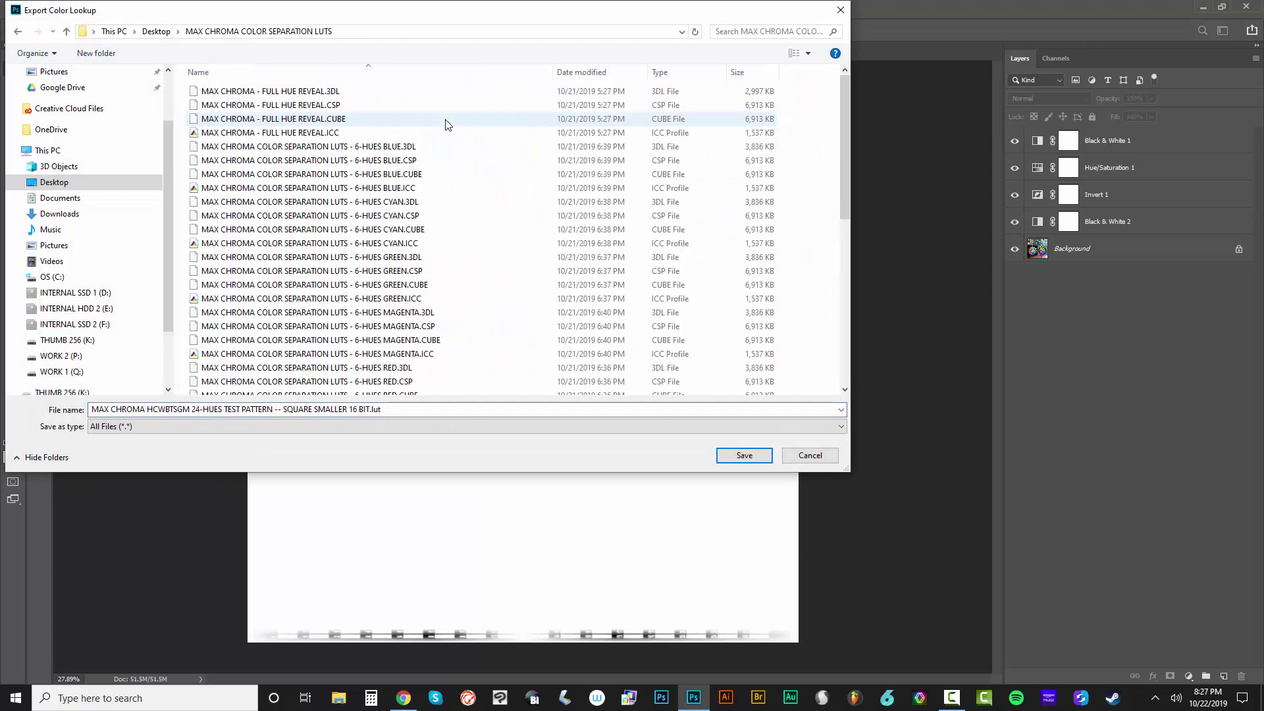
{"action": "key", "text": "ctrl+a"}
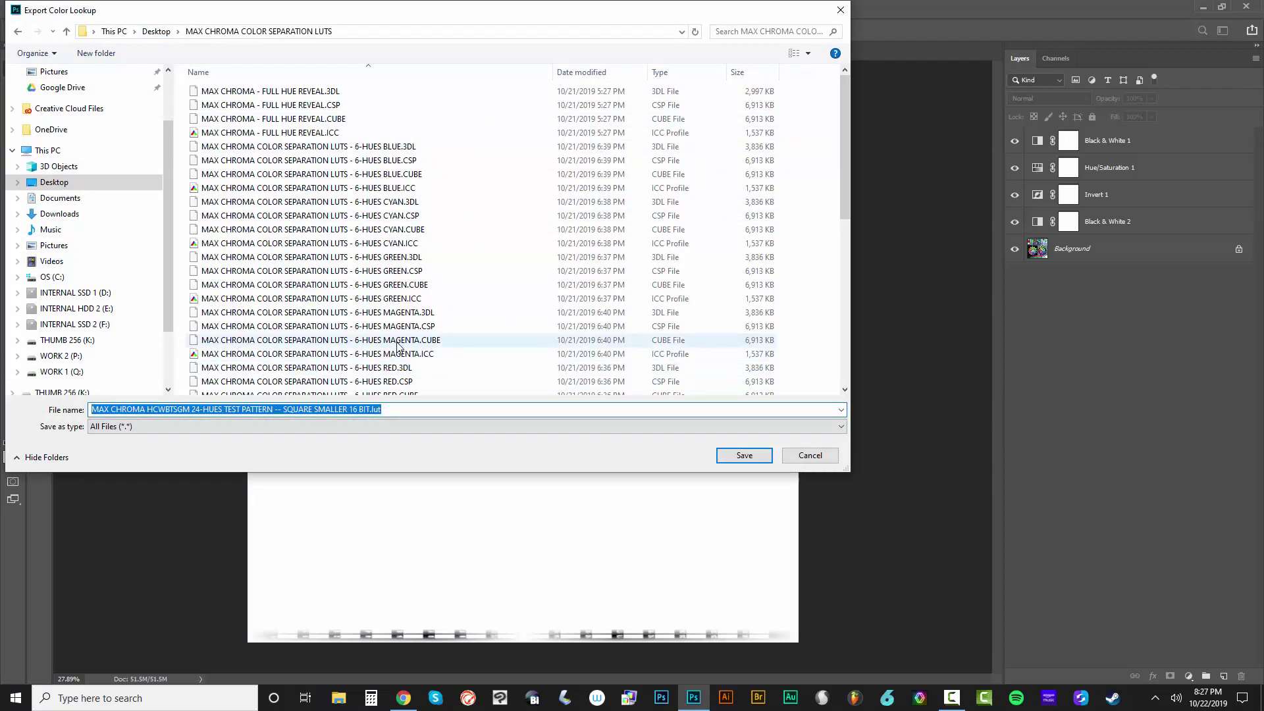
{"action": "key", "text": "ctrl+v"}
{"action": "left_click", "coordinate": [740, 457]}
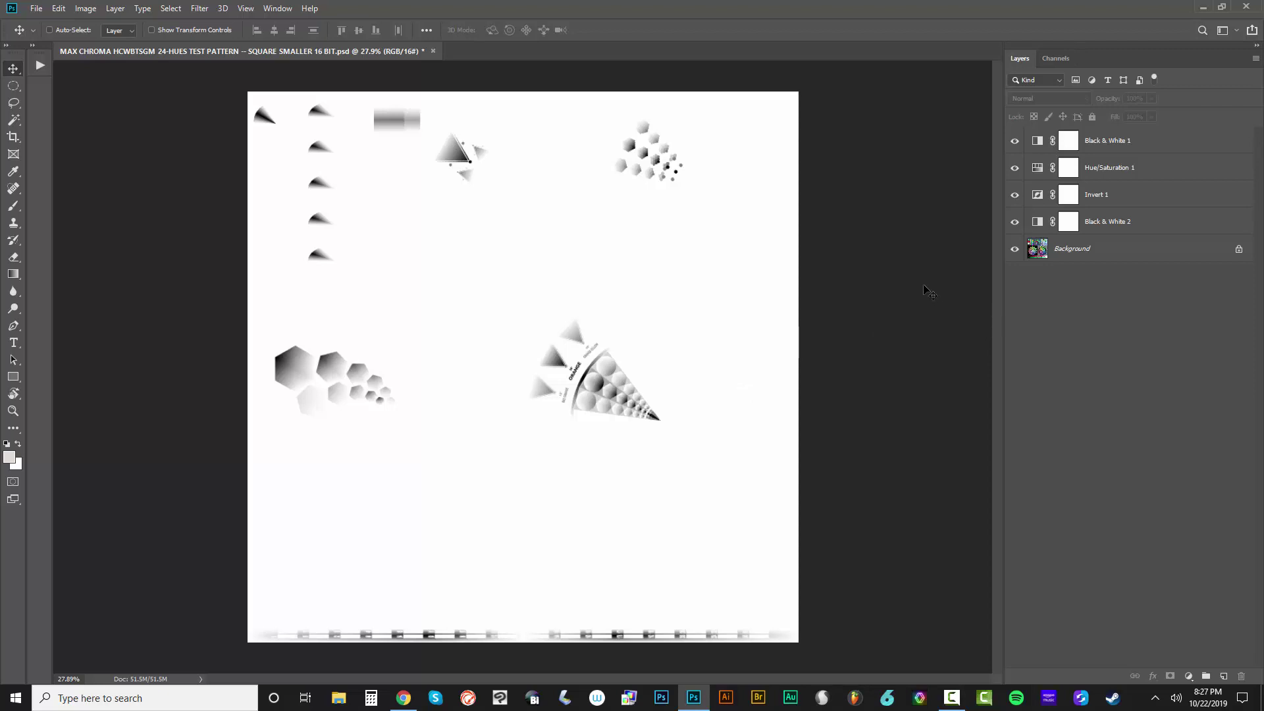
Duplicate the test pattern document and delete all four adjustment layers from the copy
{"action": "left_click", "coordinate": [1127, 149]}
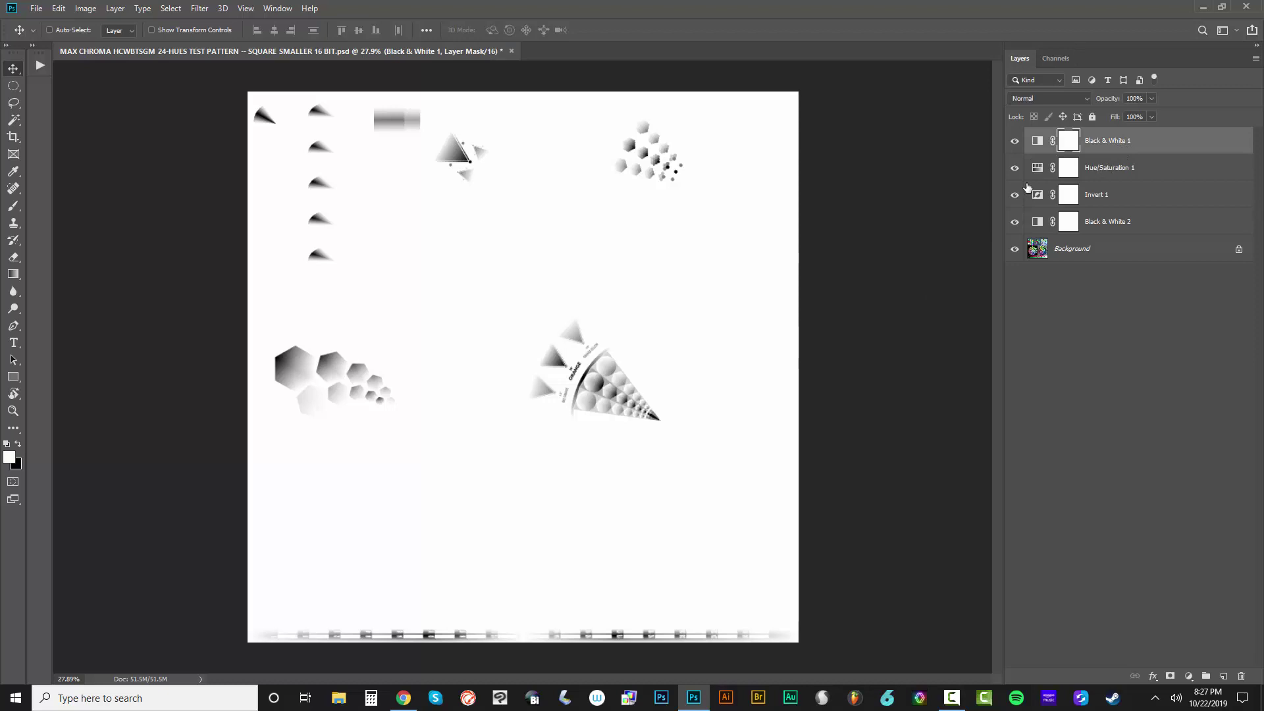
{"action": "left_click", "coordinate": [85, 9]}
{"action": "left_click", "coordinate": [127, 185]}
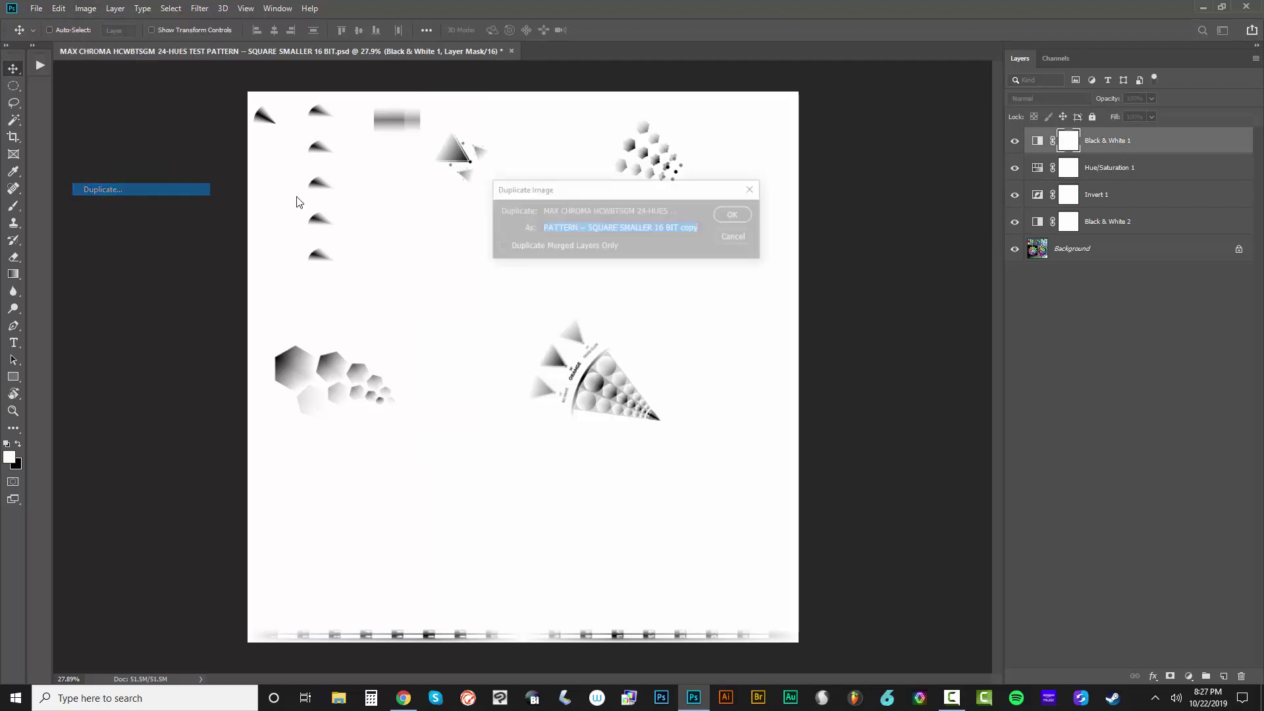
{"action": "left_click", "coordinate": [741, 210]}
{"action": "key", "text": "Delete"}
{"action": "key", "text": "Delete"}
{"action": "key", "text": "Delete"}
{"action": "key", "text": "Delete"}
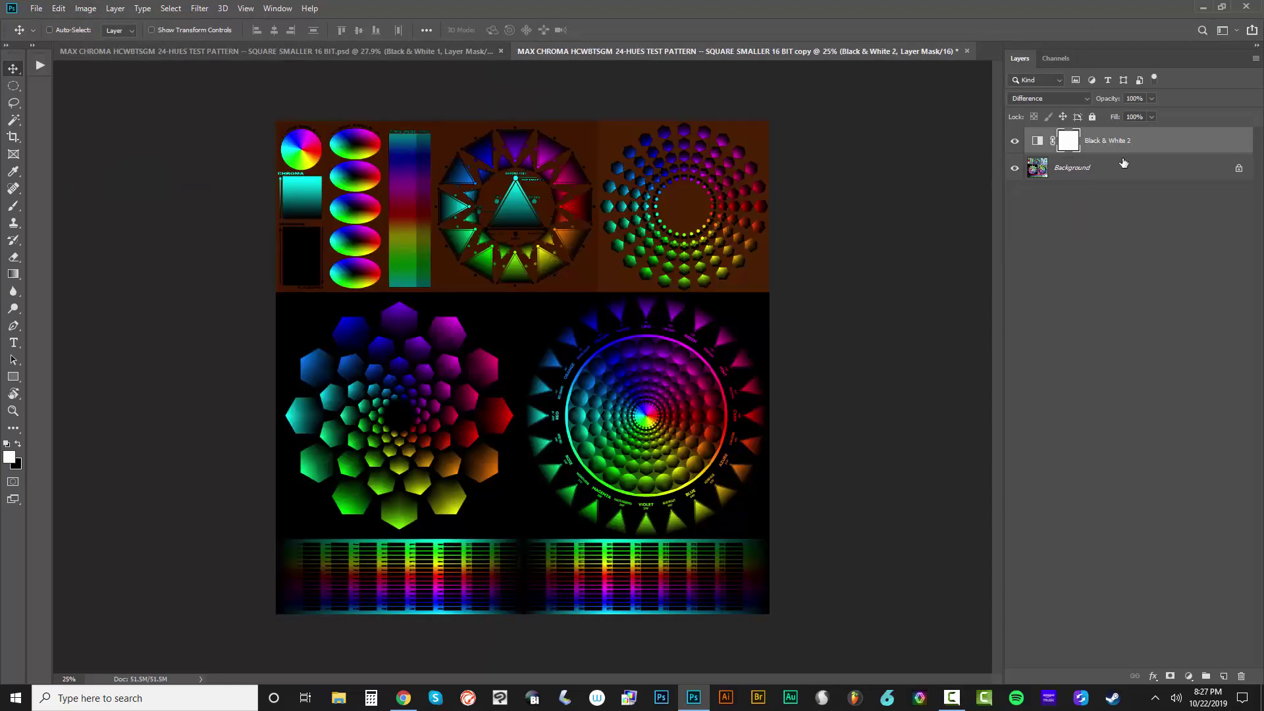
Add a Color Lookup layer above the Background of the copy and load MAX CHROMA COLOR SEPARATION LUTS - 12-HUES - ORANGE.CUBE
{"action": "left_click", "coordinate": [1189, 675]}
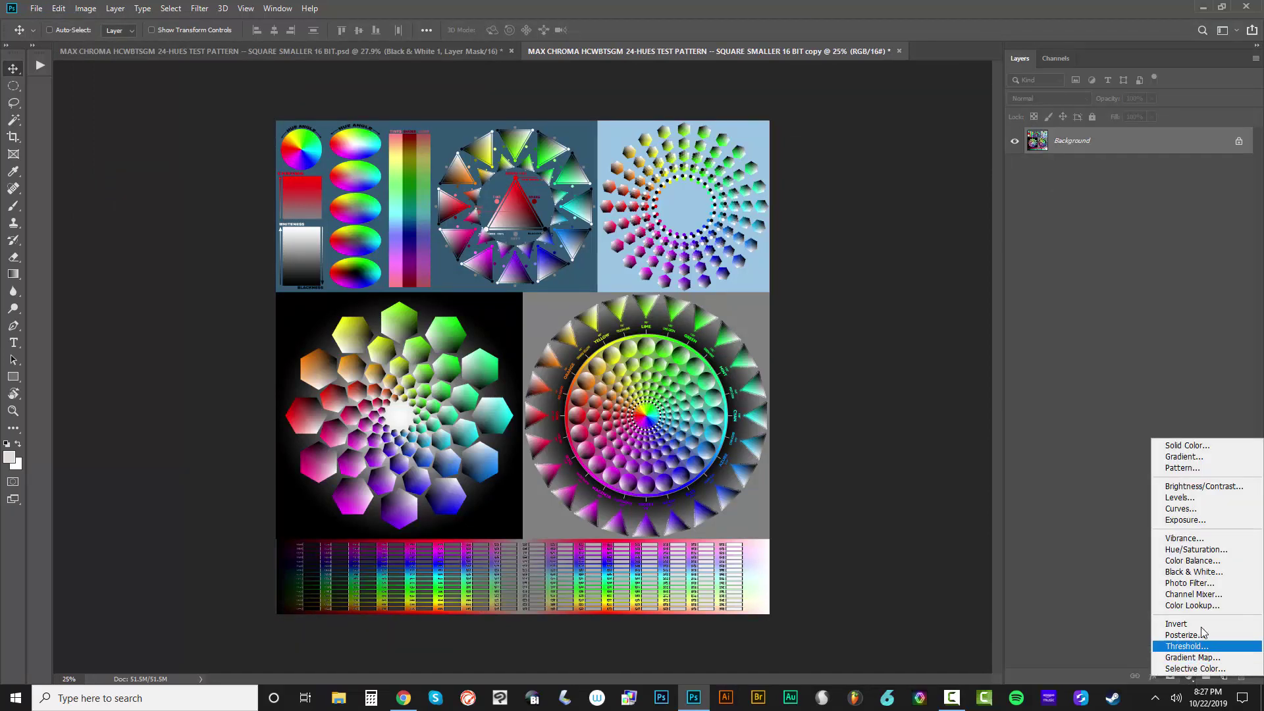
{"action": "left_click", "coordinate": [1207, 608]}
{"action": "left_click", "coordinate": [989, 294]}
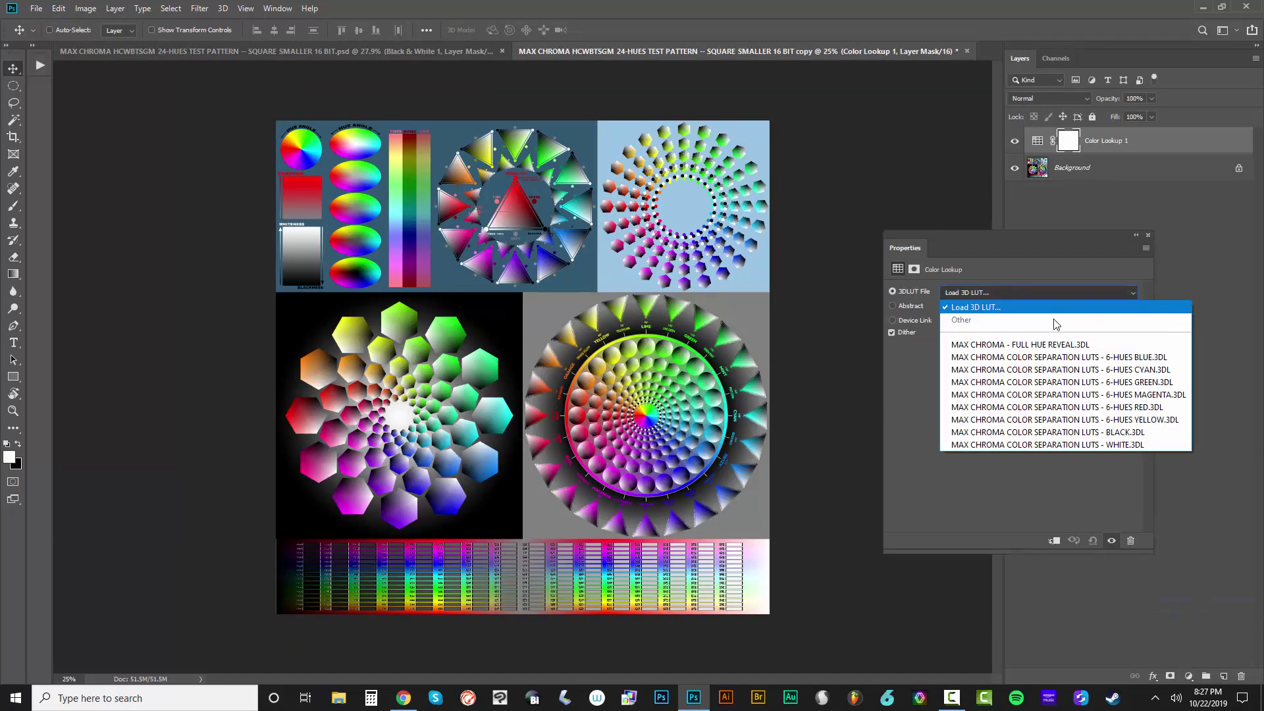
{"action": "left_click", "coordinate": [1004, 271]}
{"action": "left_click", "coordinate": [983, 291]}
{"action": "left_click", "coordinate": [981, 307]}
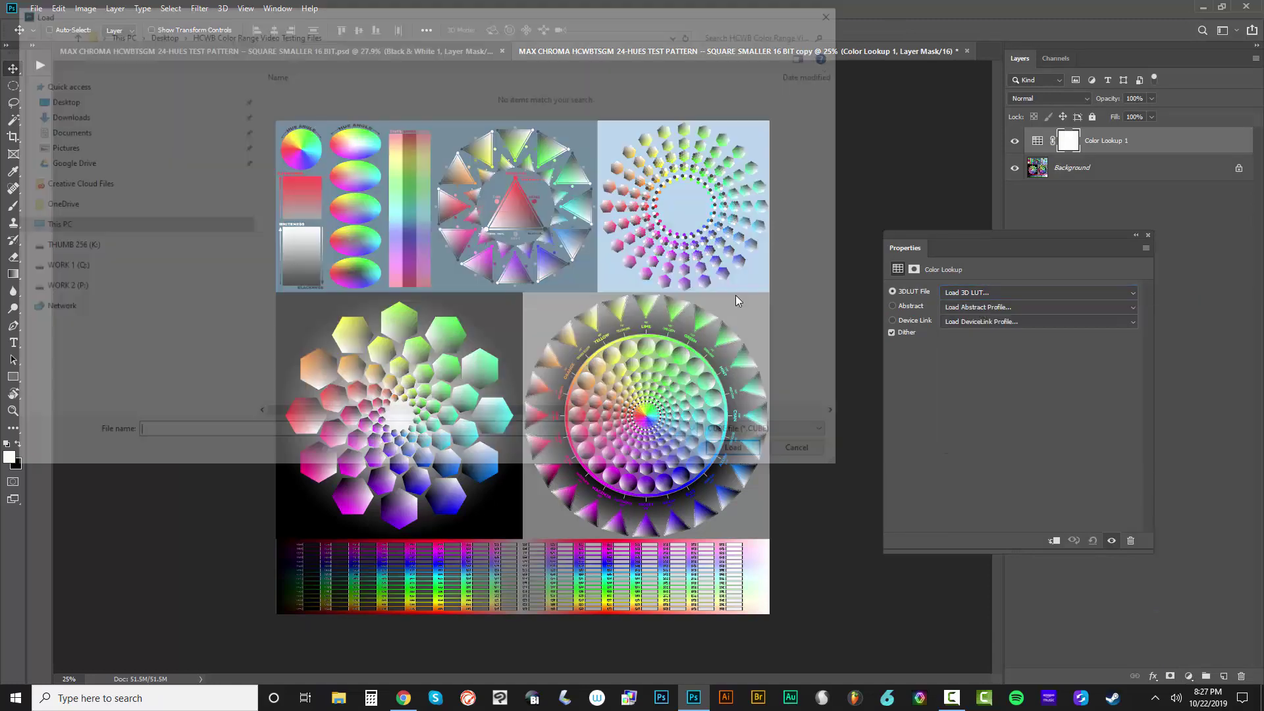
{"action": "left_click", "coordinate": [164, 31]}
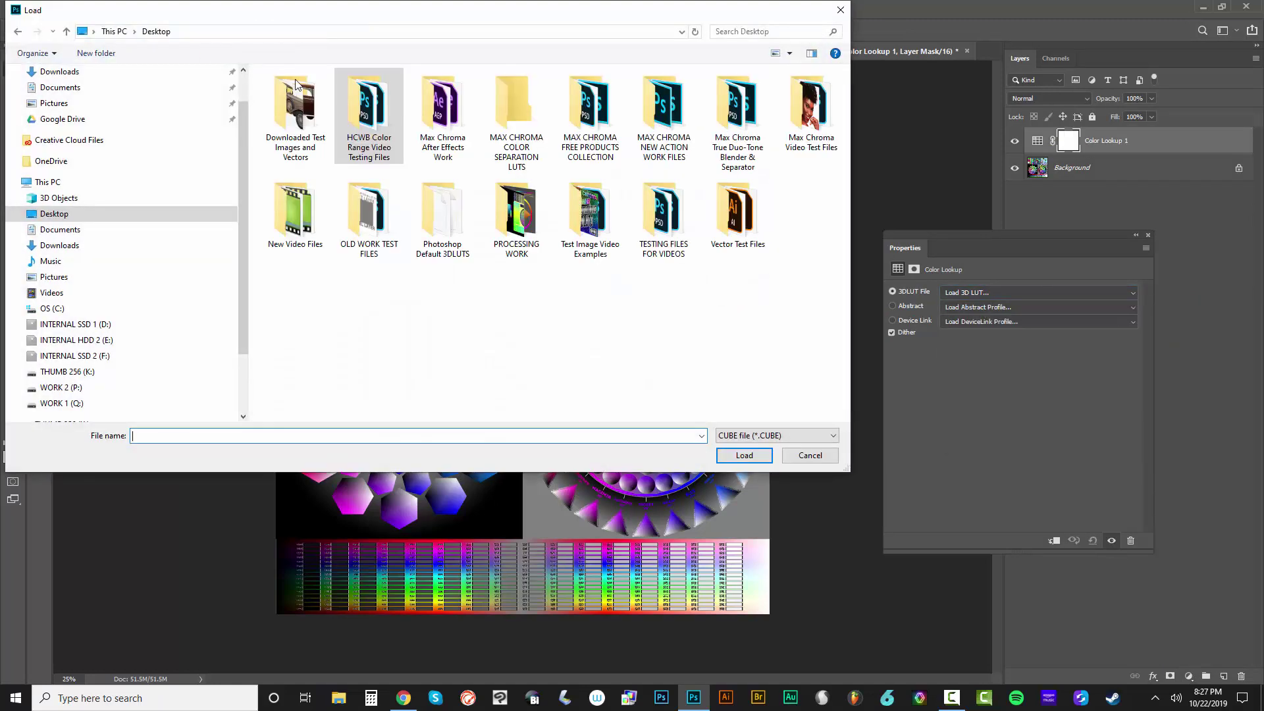
{"action": "double_click", "coordinate": [512, 117]}
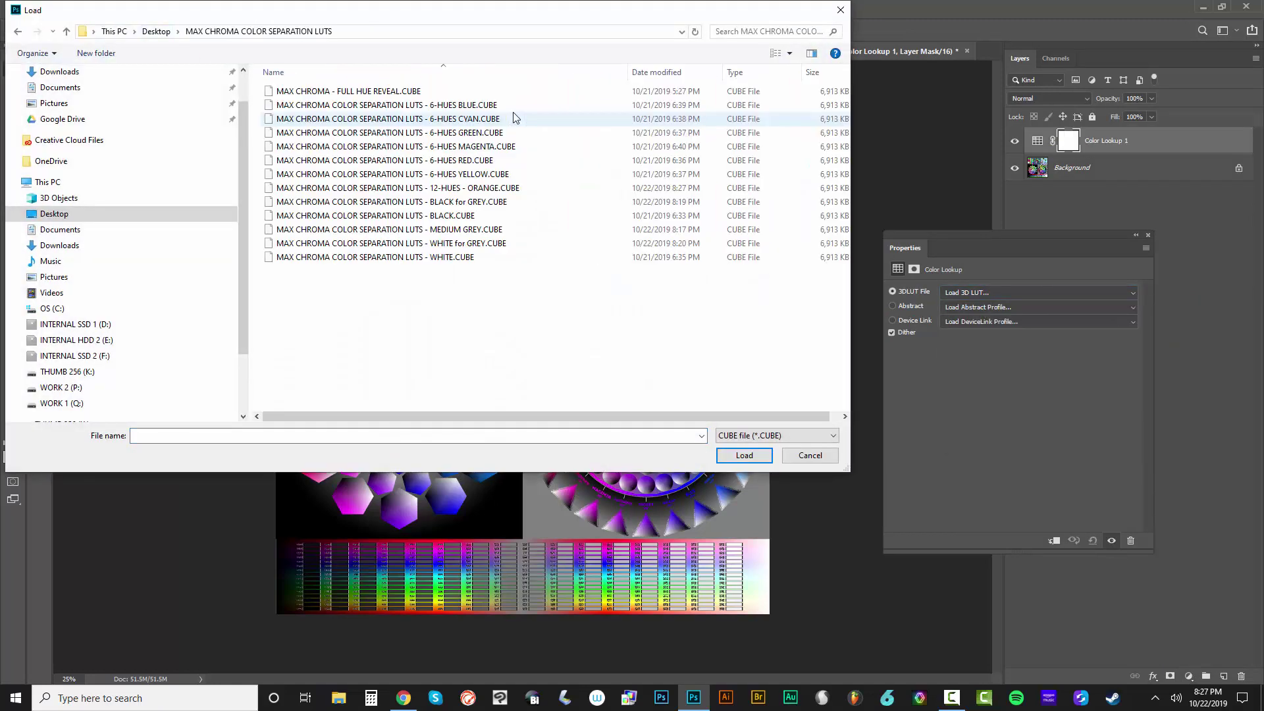
{"action": "double_click", "coordinate": [428, 189]}
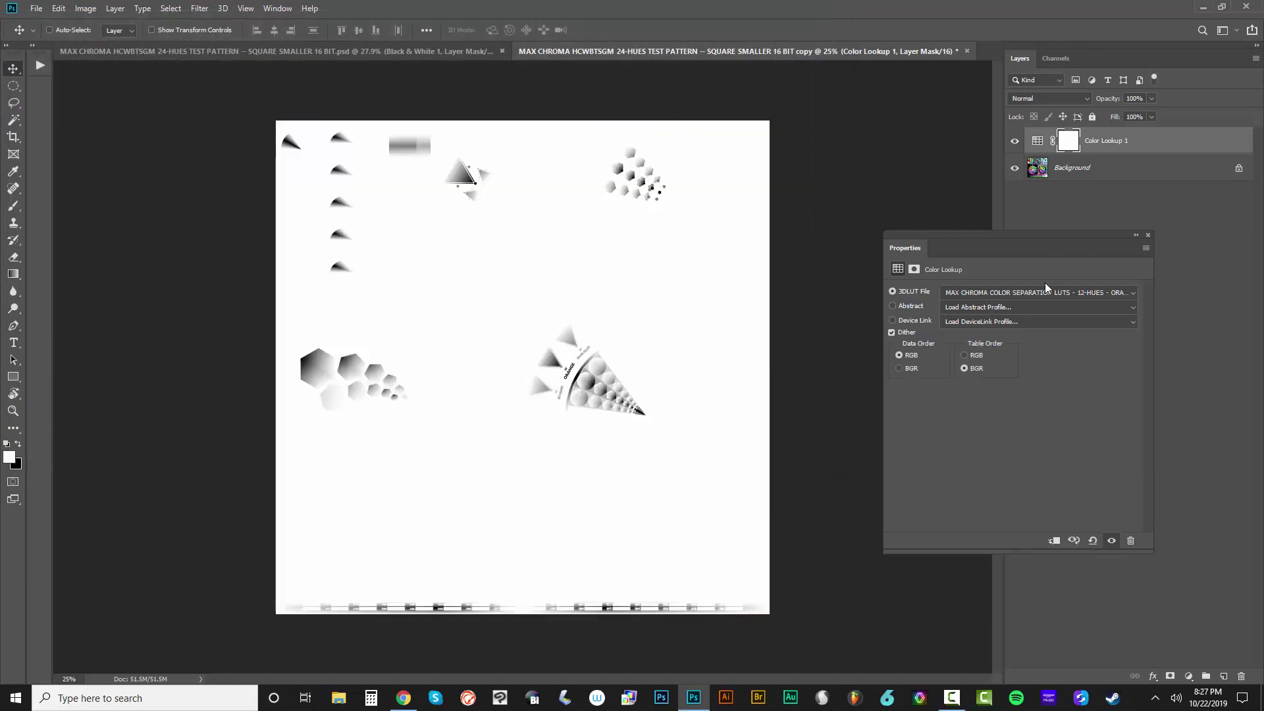
Close the test pattern copy without saving changes
{"action": "left_click", "coordinate": [1149, 235]}
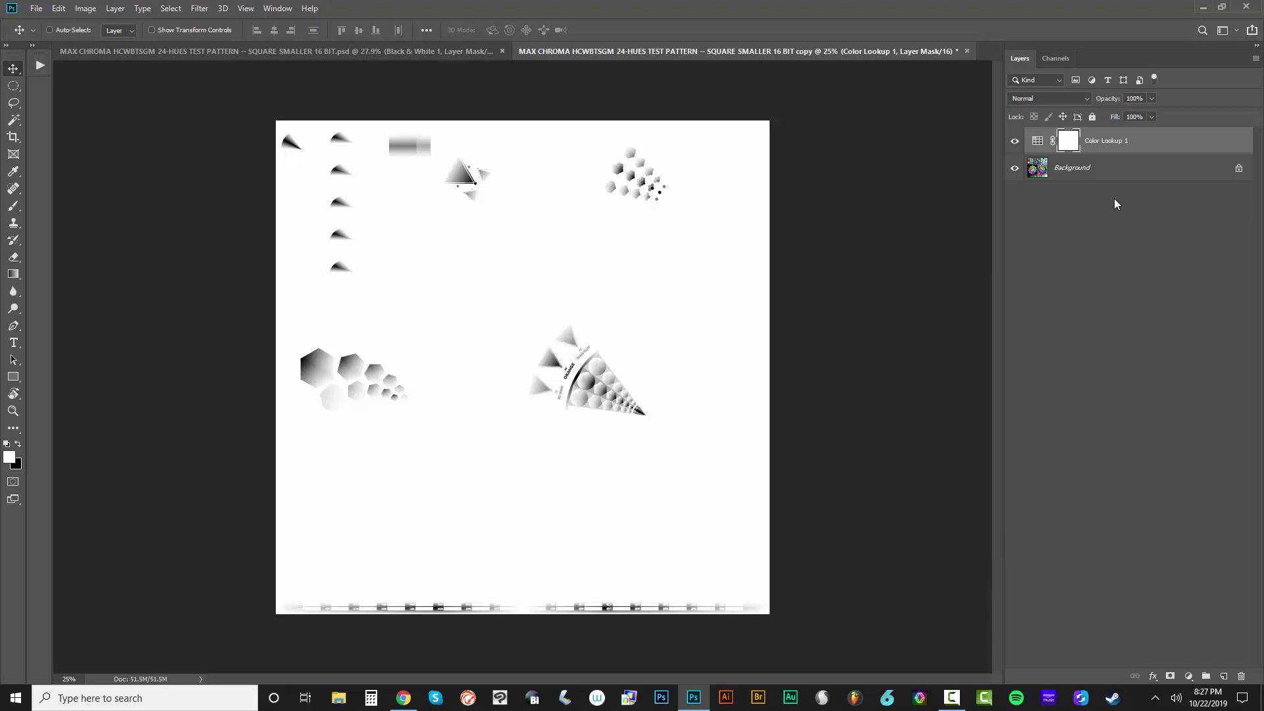
{"action": "left_click", "coordinate": [966, 52]}
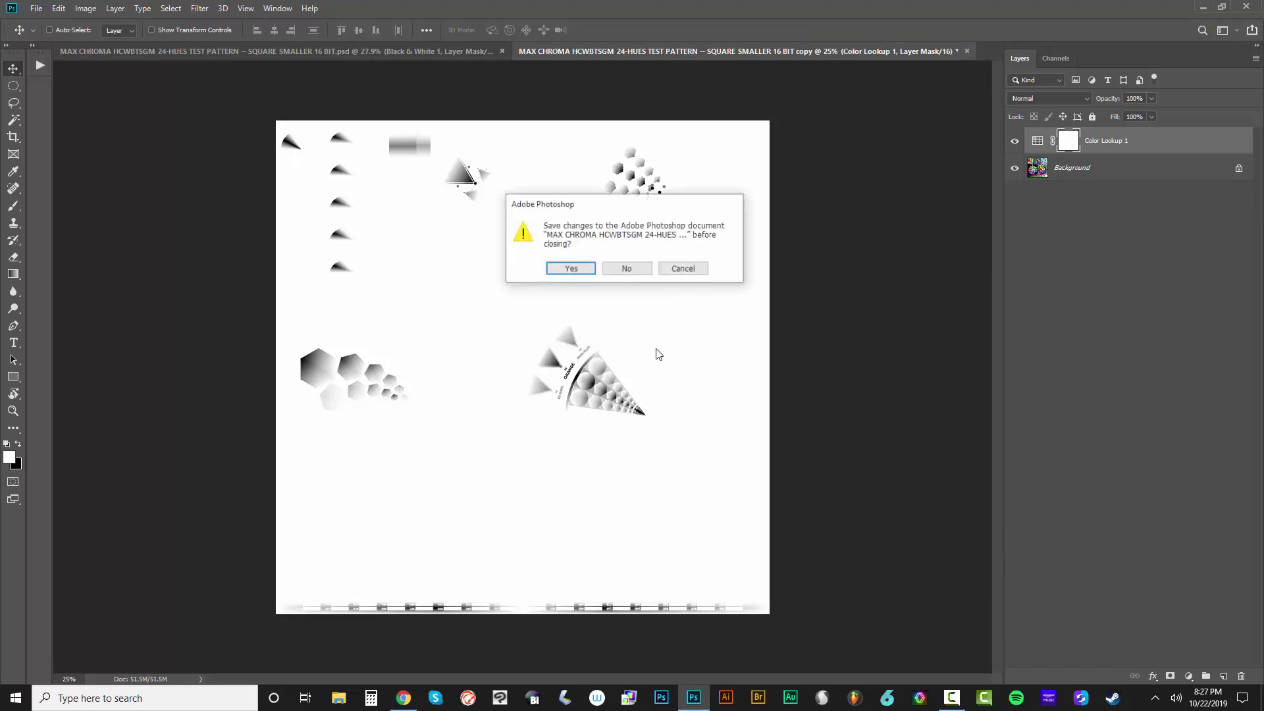
{"action": "left_click", "coordinate": [631, 273]}
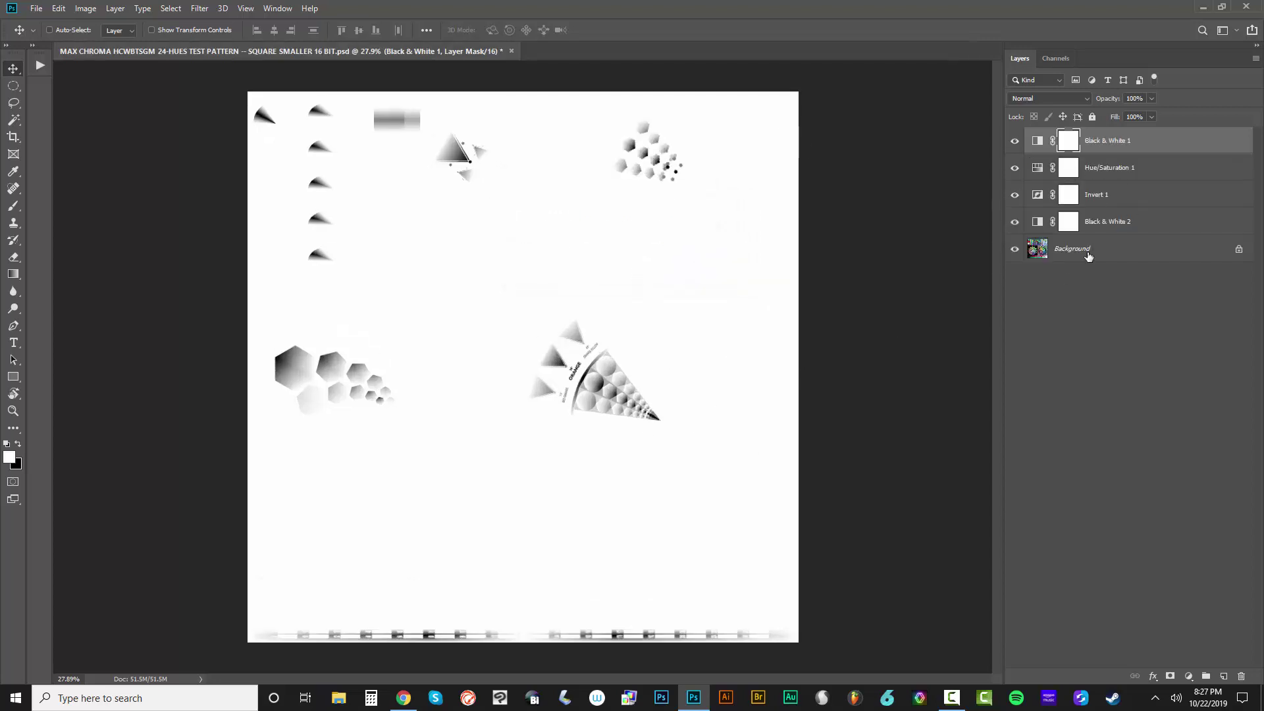
Shift the Yellows range of the Hue/Saturation 1 layer onto red, at 331°/359° and 1°\29°, with Lightness at -100
{"action": "left_click", "coordinate": [1106, 246]}
{"action": "left_click", "coordinate": [1111, 173]}
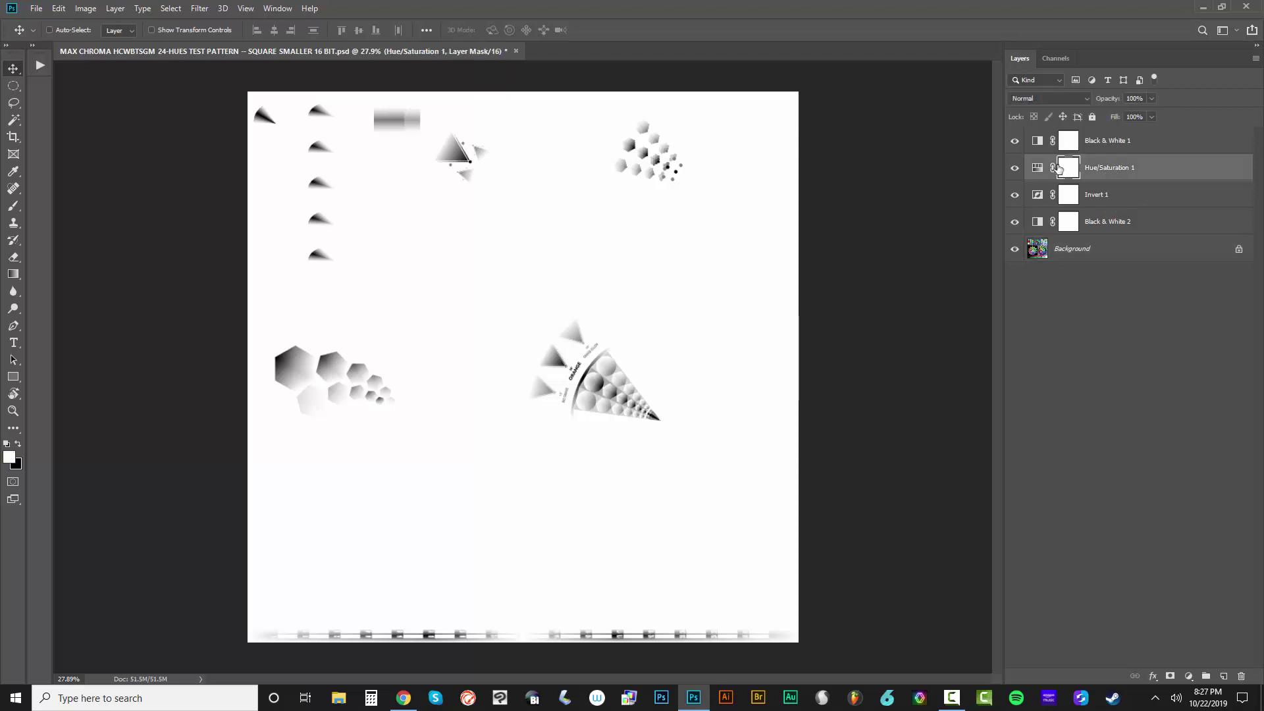
{"action": "left_click", "coordinate": [1043, 170]}
{"action": "double_click", "coordinate": [1042, 170]}
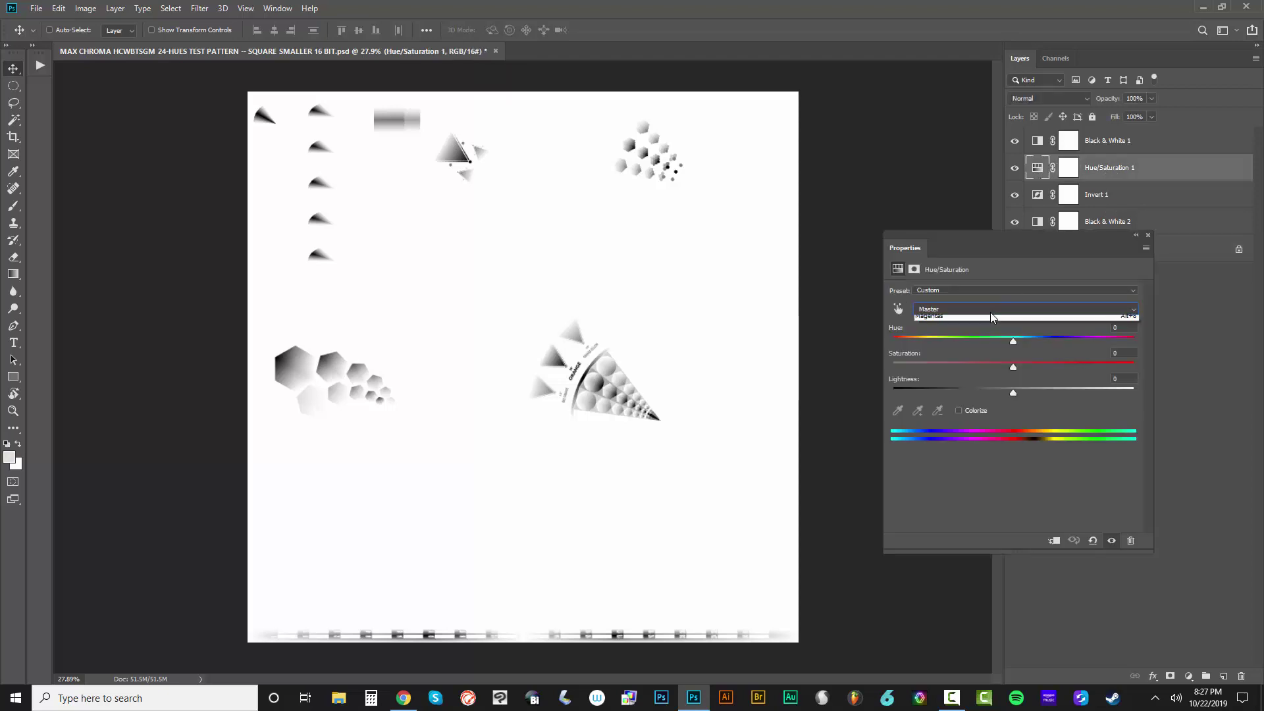
{"action": "left_click", "coordinate": [990, 312]}
{"action": "left_click", "coordinate": [1013, 334]}
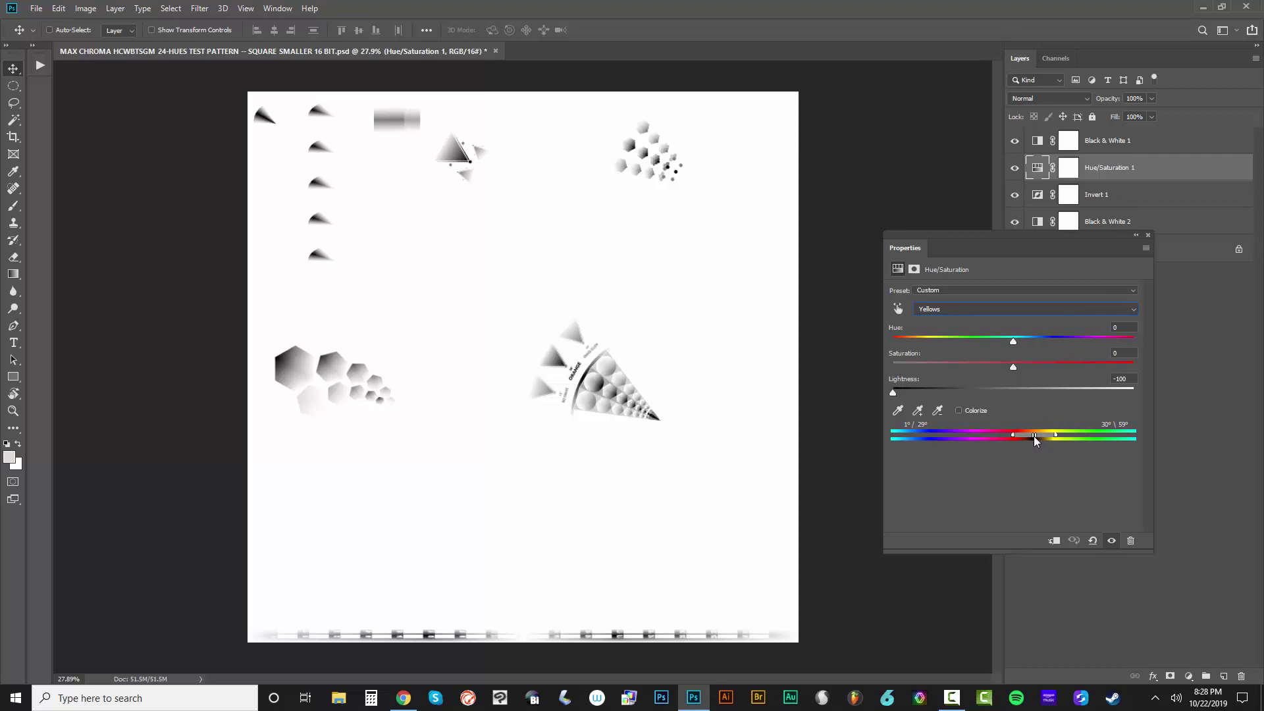
{"action": "mouse_move", "coordinate": [1034, 436]}
{"action": "left_mouse_down"}
{"action": "mouse_move", "coordinate": [1001, 437]}
{"action": "mouse_move", "coordinate": [1037, 435]}
{"action": "mouse_move", "coordinate": [1014, 436]}
{"action": "left_mouse_up"}
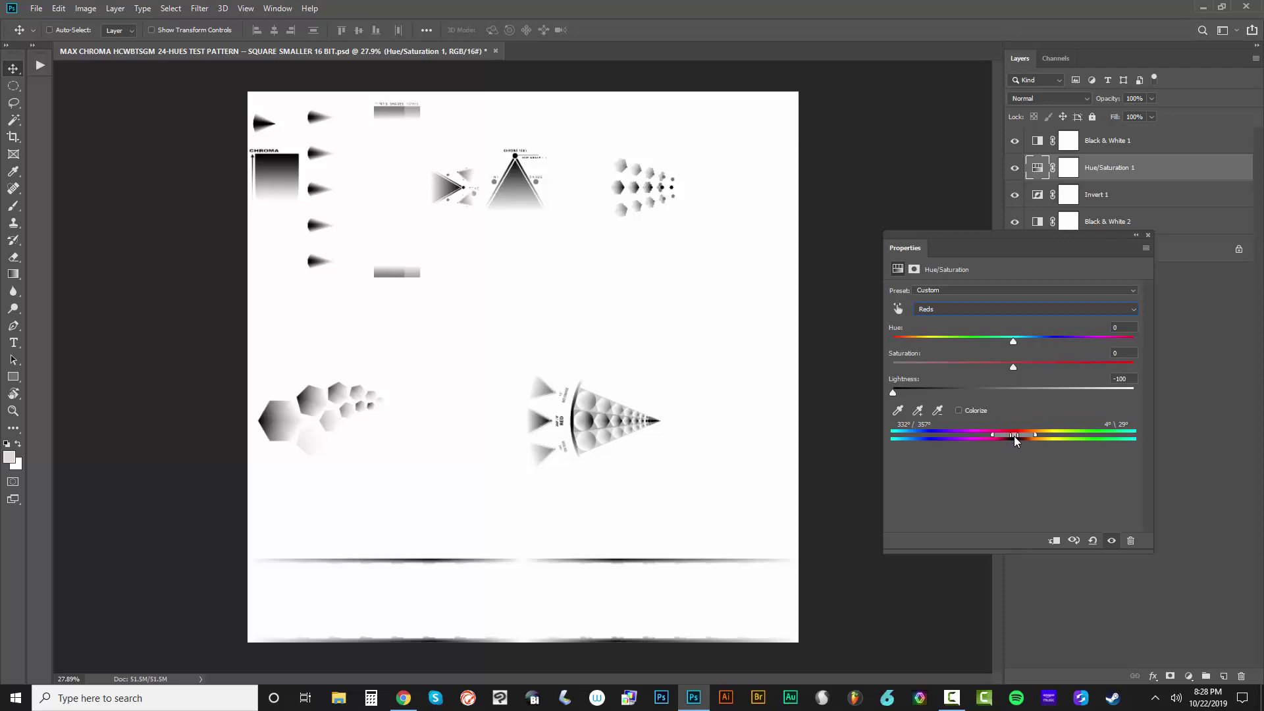
{"action": "left_click_drag", "start_coordinate": [1014, 436], "coordinate": [1013, 436]}
{"action": "left_click_drag", "start_coordinate": [993, 435], "coordinate": [992, 435]}
{"action": "left_click_drag", "start_coordinate": [1011, 434], "coordinate": [1014, 435]}
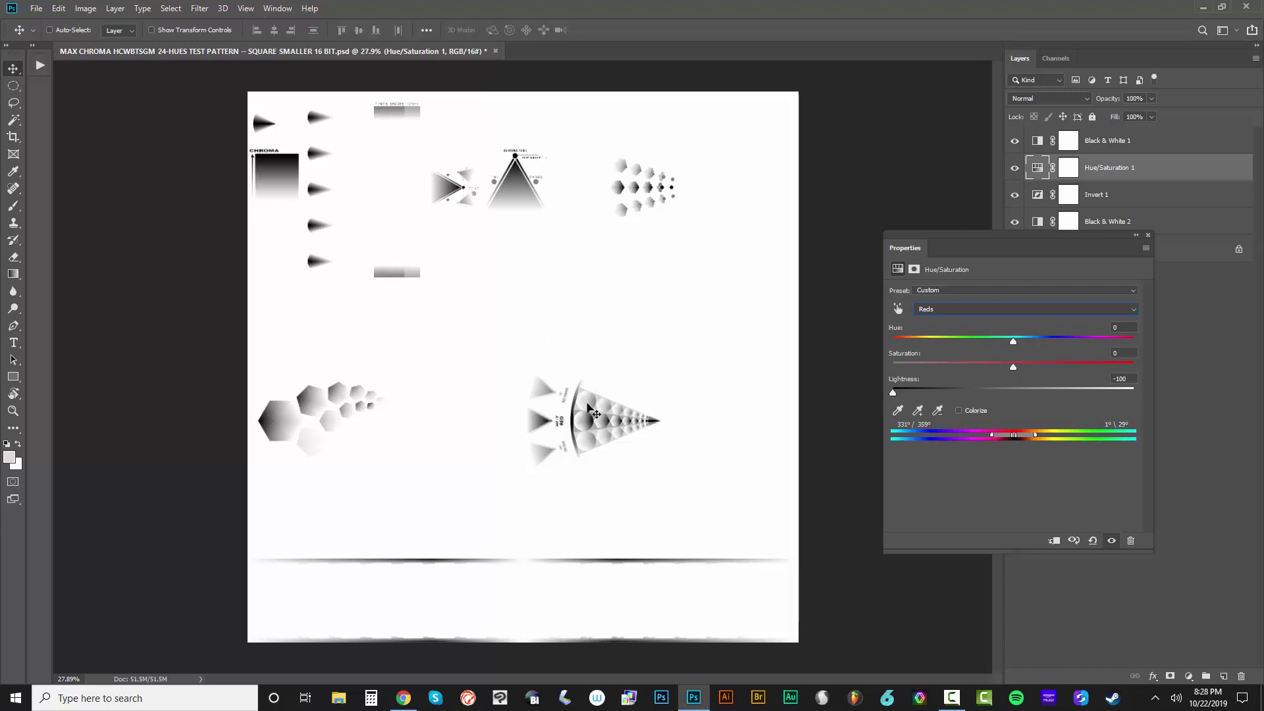
{"action": "scroll", "coordinate": [580, 418], "scroll_direction": "up", "scroll_amount": 5}
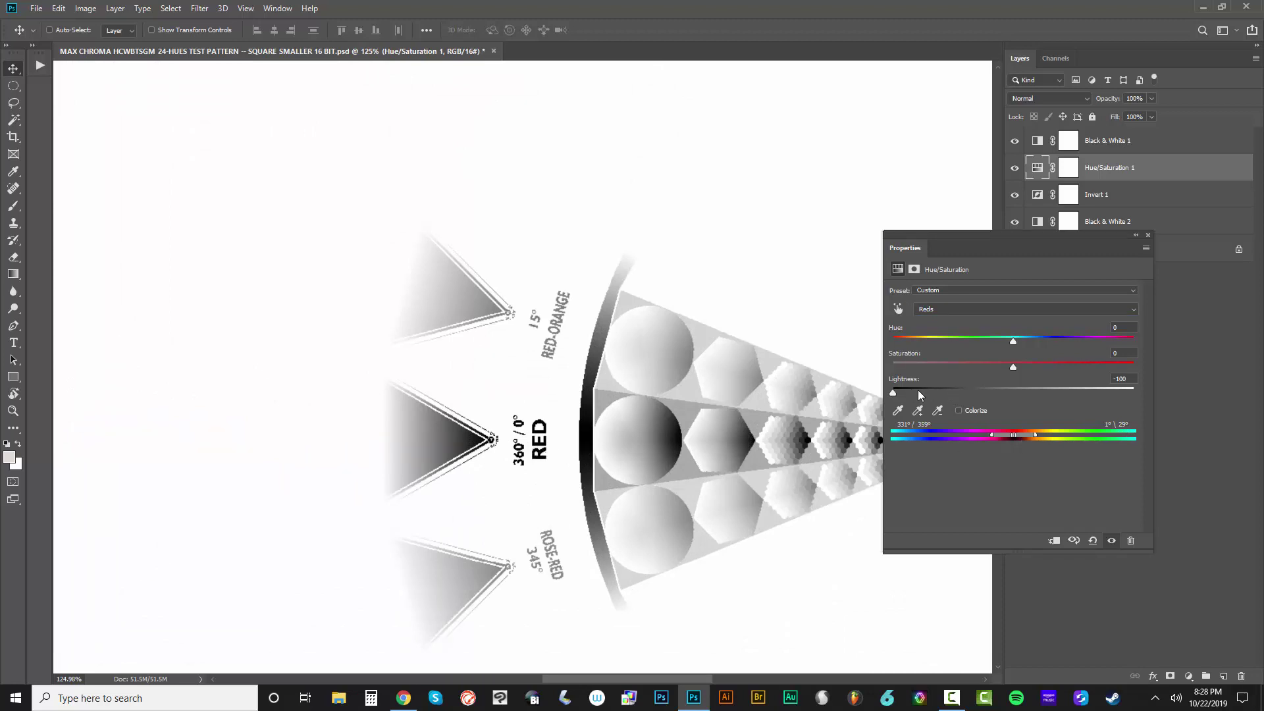
{"action": "left_click_drag", "start_coordinate": [893, 392], "coordinate": [819, 381]}
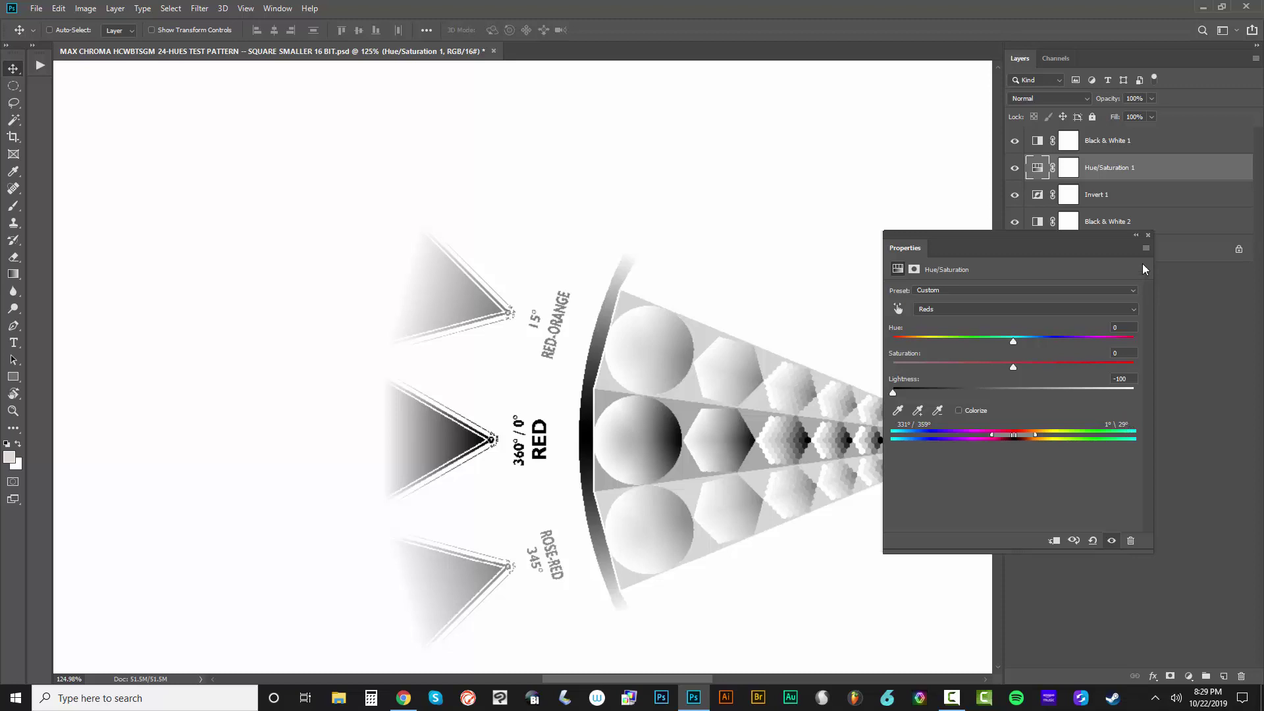
{"action": "left_click", "coordinate": [1148, 235]}
Set up a Color Lookup Tables export with the description "MAX CHROMA COLOR SEPARATION LUTS - 12-HUES - RED" and copy that text
{"action": "scroll", "coordinate": [880, 290], "scroll_direction": "down", "scroll_amount": 10}
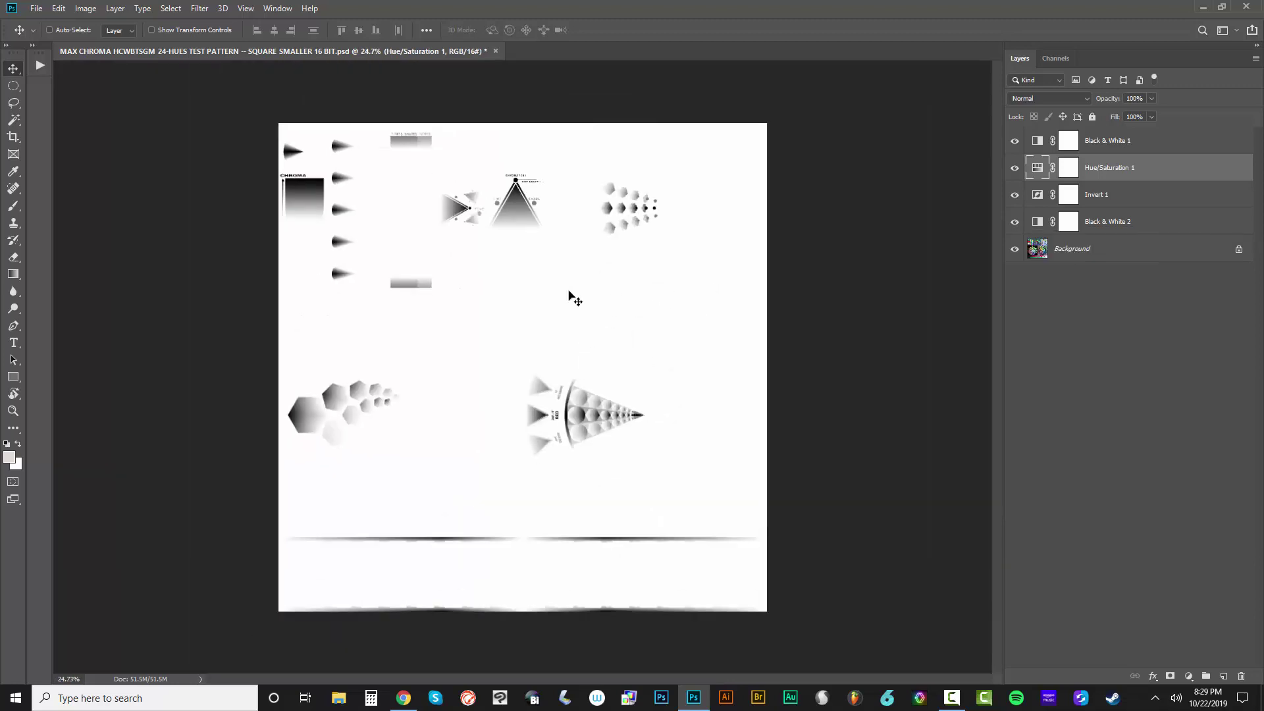
{"action": "scroll", "coordinate": [498, 349], "scroll_direction": "up", "scroll_amount": 1}
{"action": "left_click", "coordinate": [36, 8]}
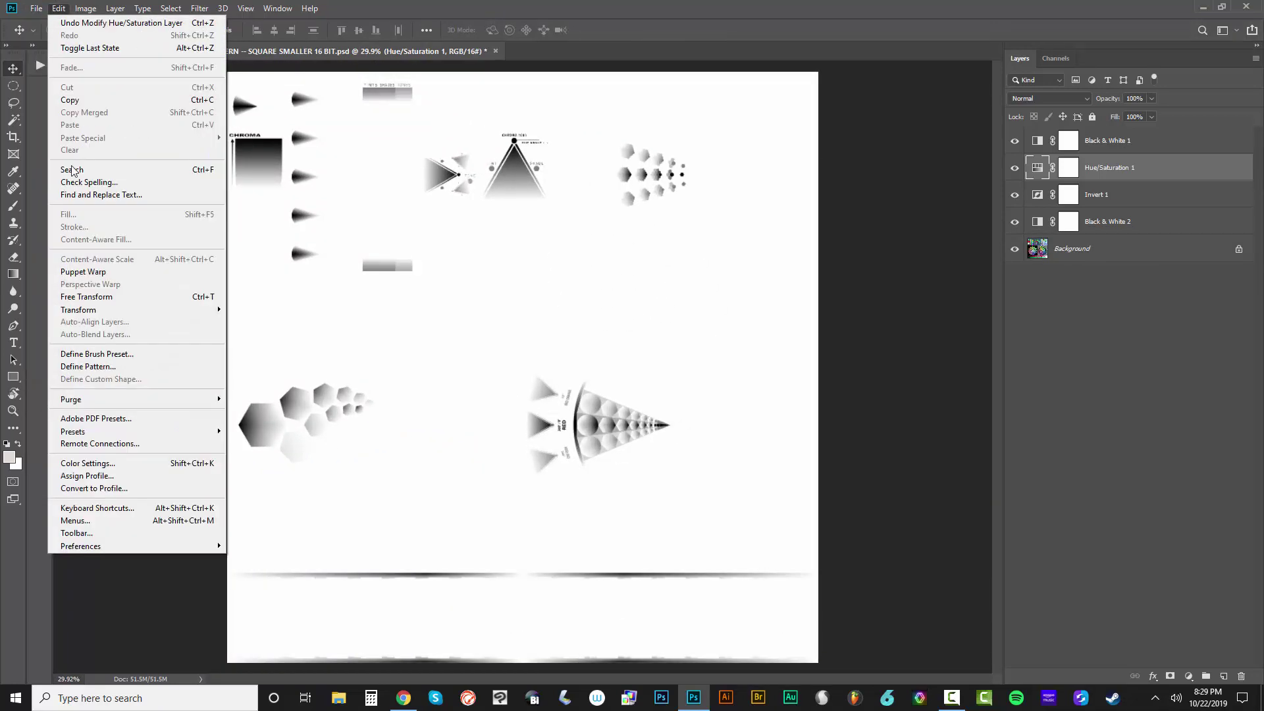
{"action": "mouse_move", "coordinate": [74, 192]}
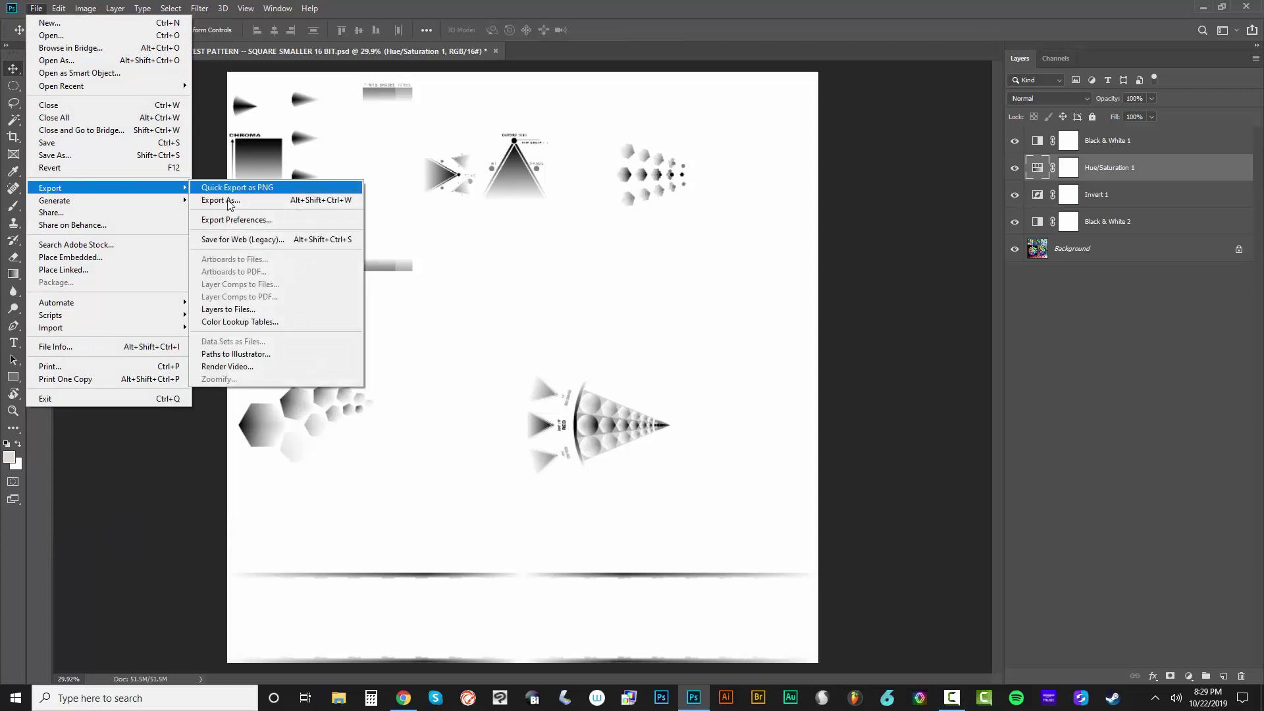
{"action": "left_click", "coordinate": [263, 326]}
{"action": "left_click_drag", "start_coordinate": [757, 236], "coordinate": [461, 241]}
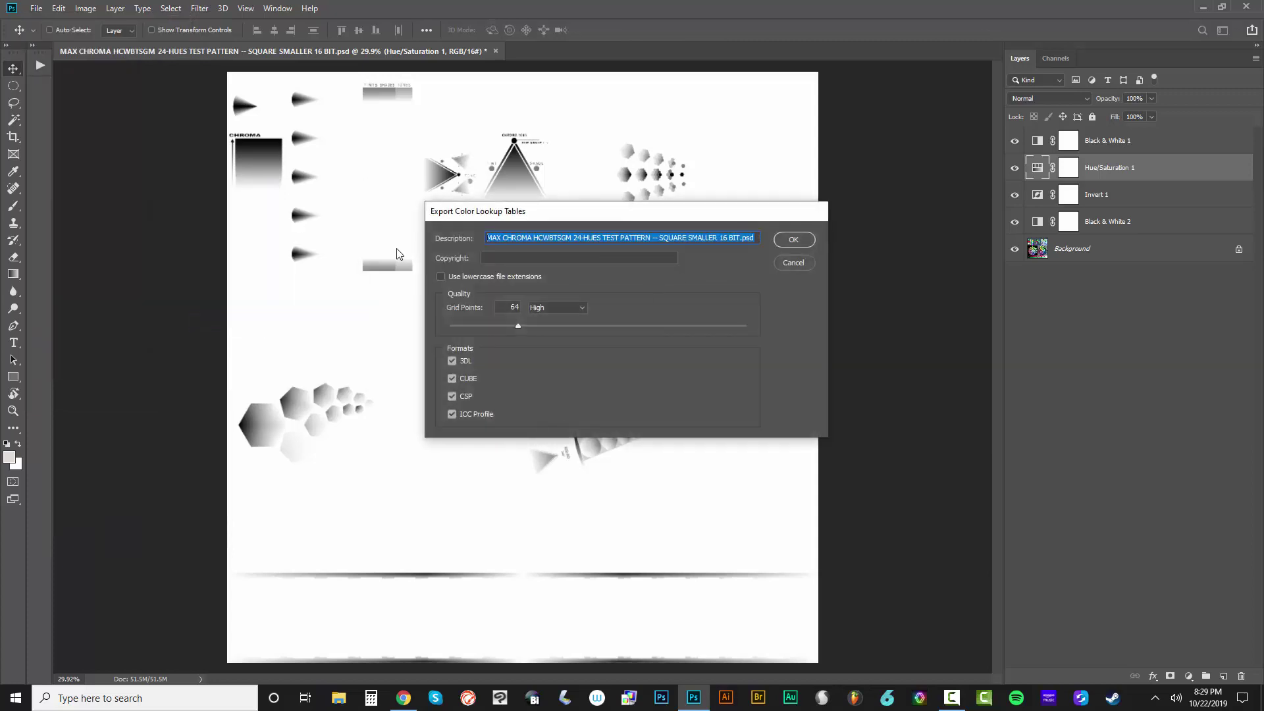
{"action": "type", "text": "MAX CHROMA COLOR SEPARATION LUTS - 12-HUES - ORANGE"}
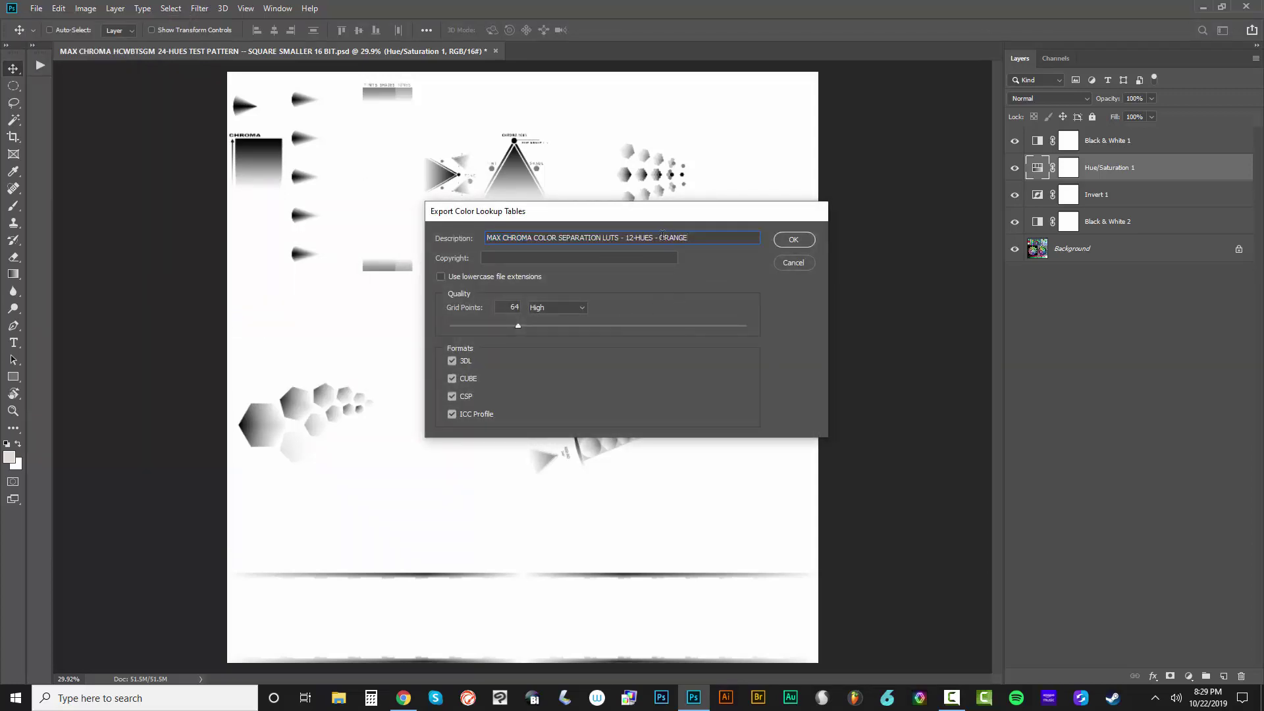
{"action": "left_click_drag", "start_coordinate": [662, 237], "coordinate": [422, 261]}
{"action": "key", "text": "ctrl+c"}
{"action": "type", "text": "RED"}
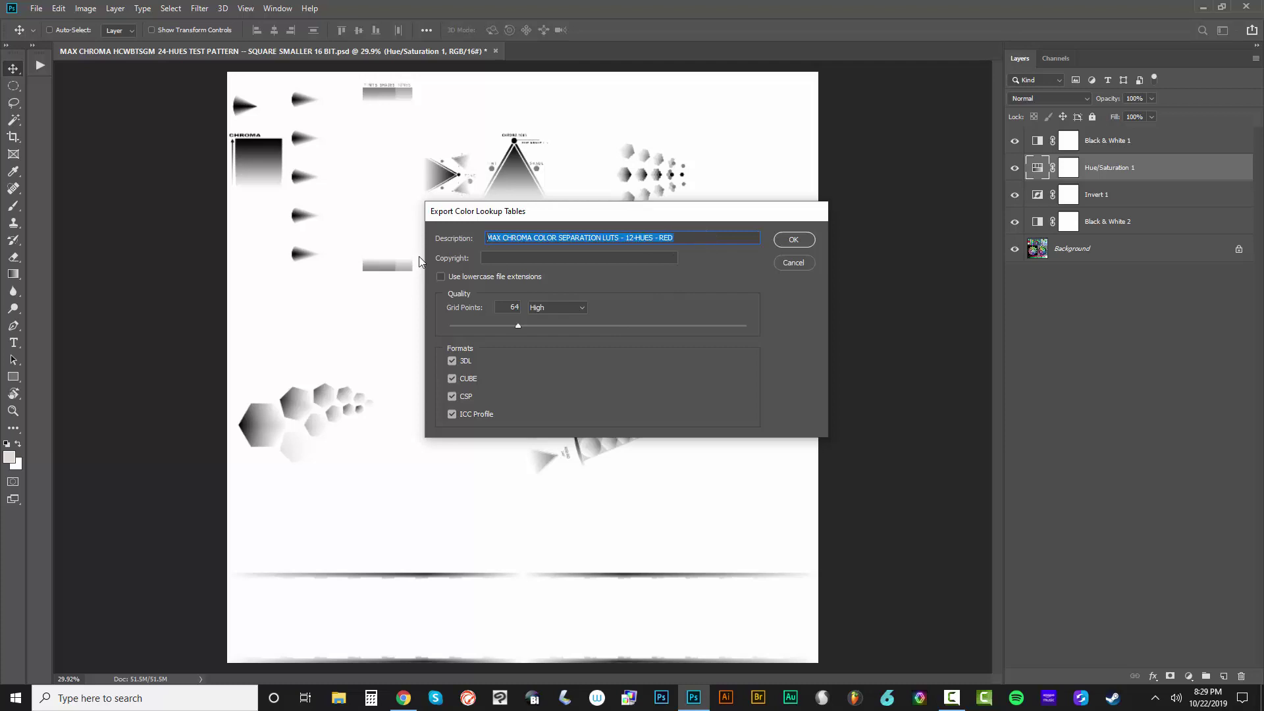
Save the red lookup tables in the Desktop folder MAX CHROMA COLOR SEPARATION LUTS
{"action": "left_click", "coordinate": [794, 240]}
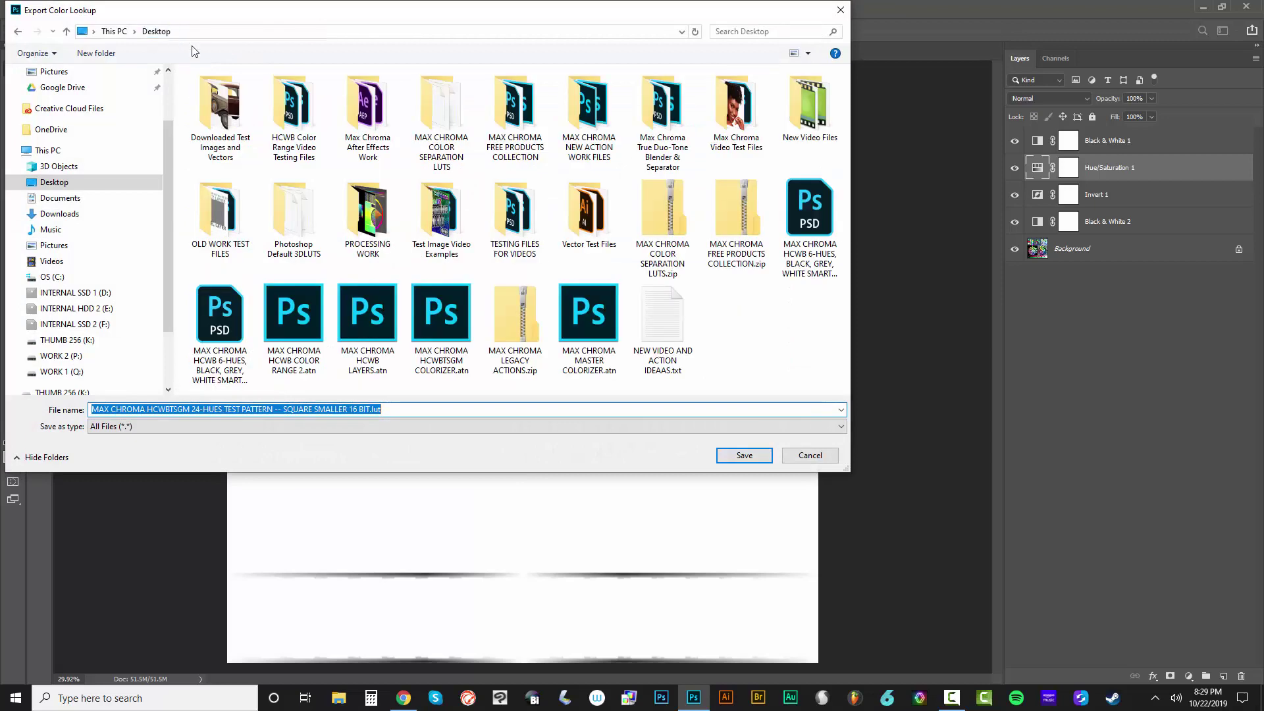
{"action": "double_click", "coordinate": [441, 121]}
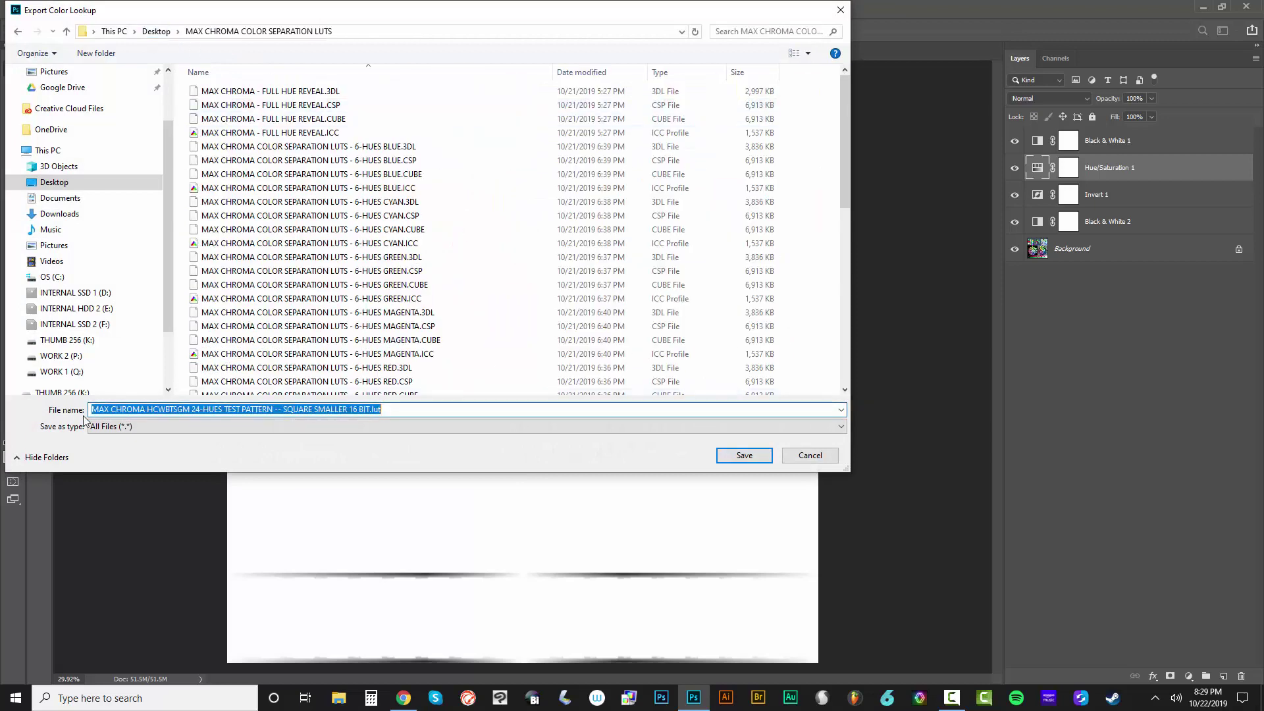
{"action": "left_click", "coordinate": [745, 456]}
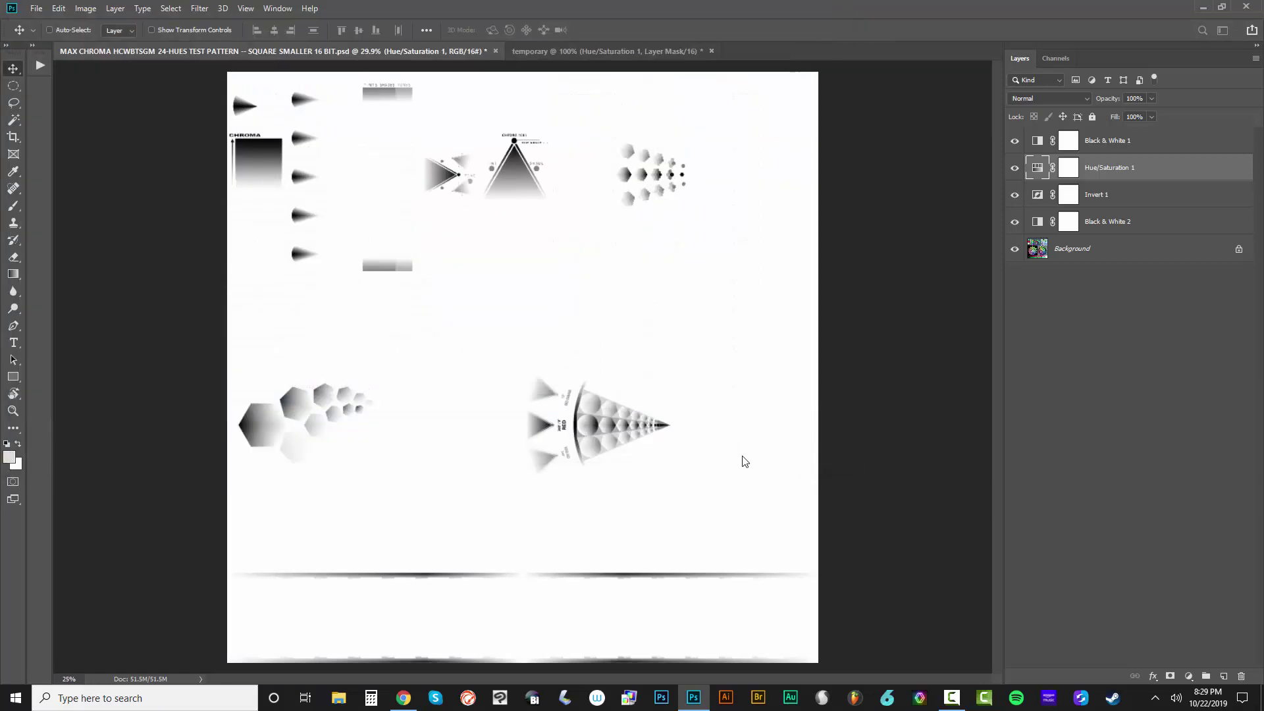
Shift the Reds range of the Hue/Saturation 1 layer onto the rose hue, spanning about 300° to 359°
{"action": "double_click", "coordinate": [1038, 169]}
{"action": "left_click", "coordinate": [970, 308]}
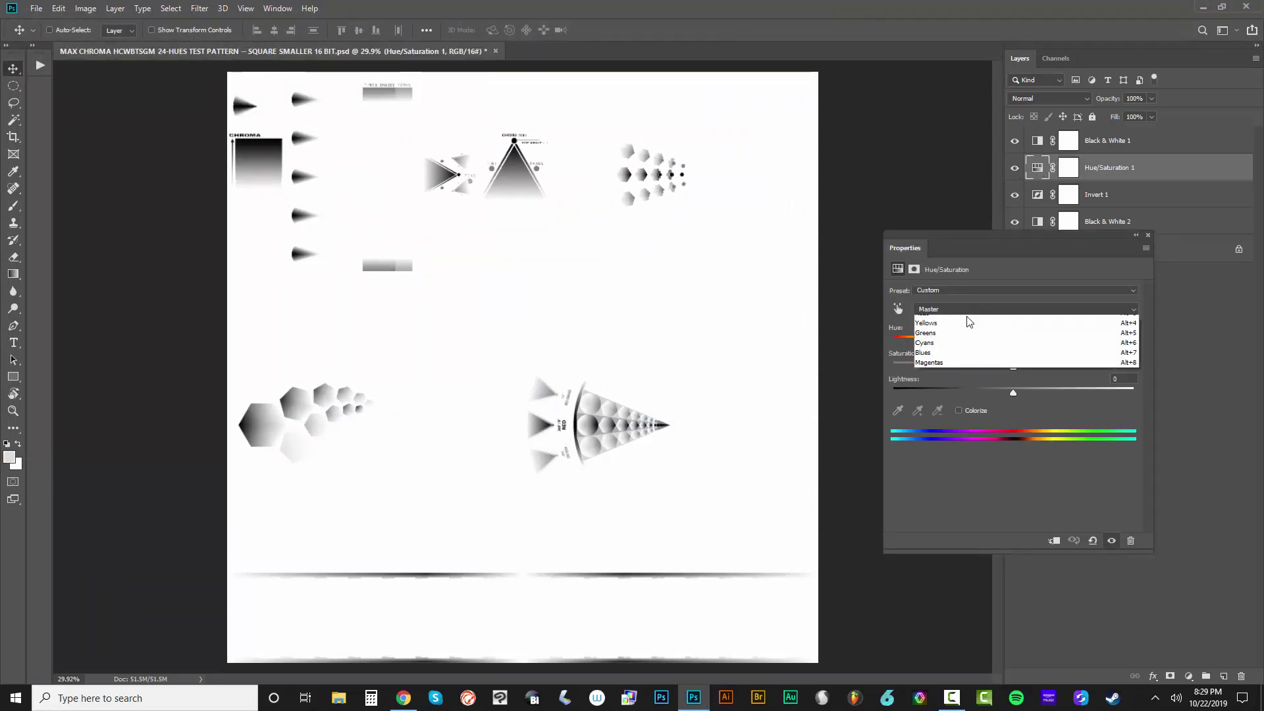
{"action": "left_click", "coordinate": [968, 328]}
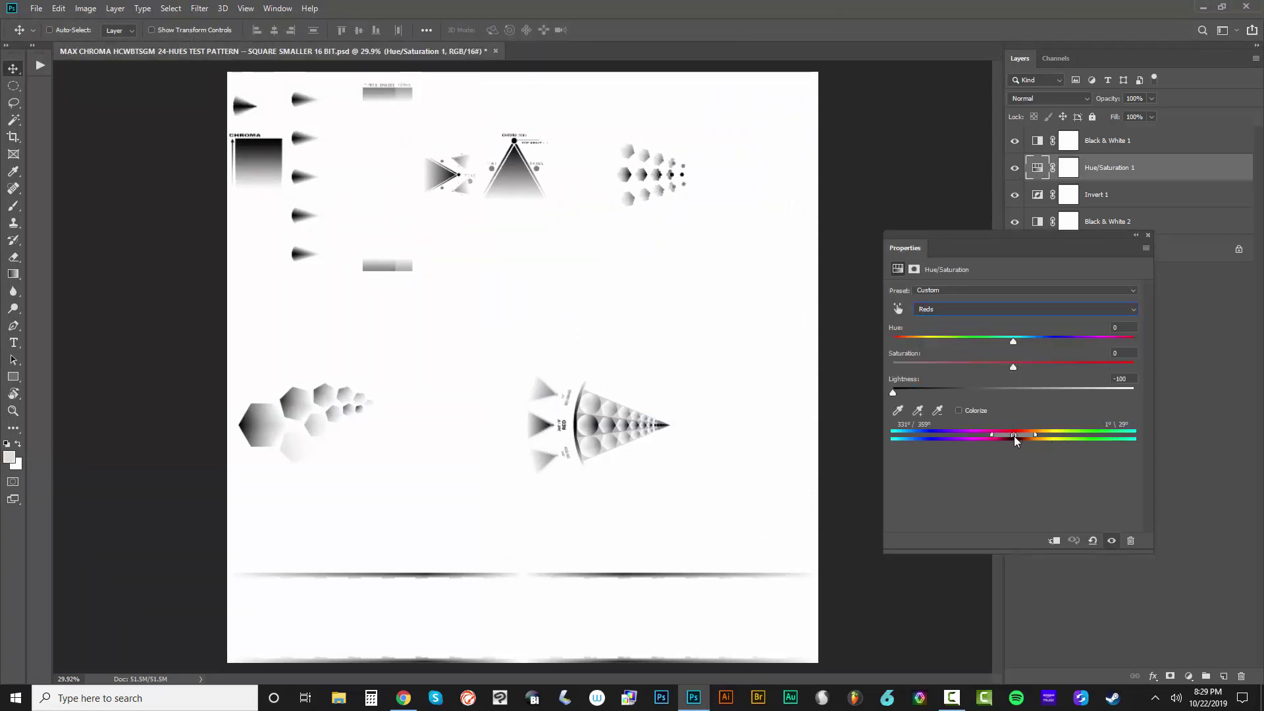
{"action": "left_click_drag", "start_coordinate": [1014, 436], "coordinate": [994, 435]}
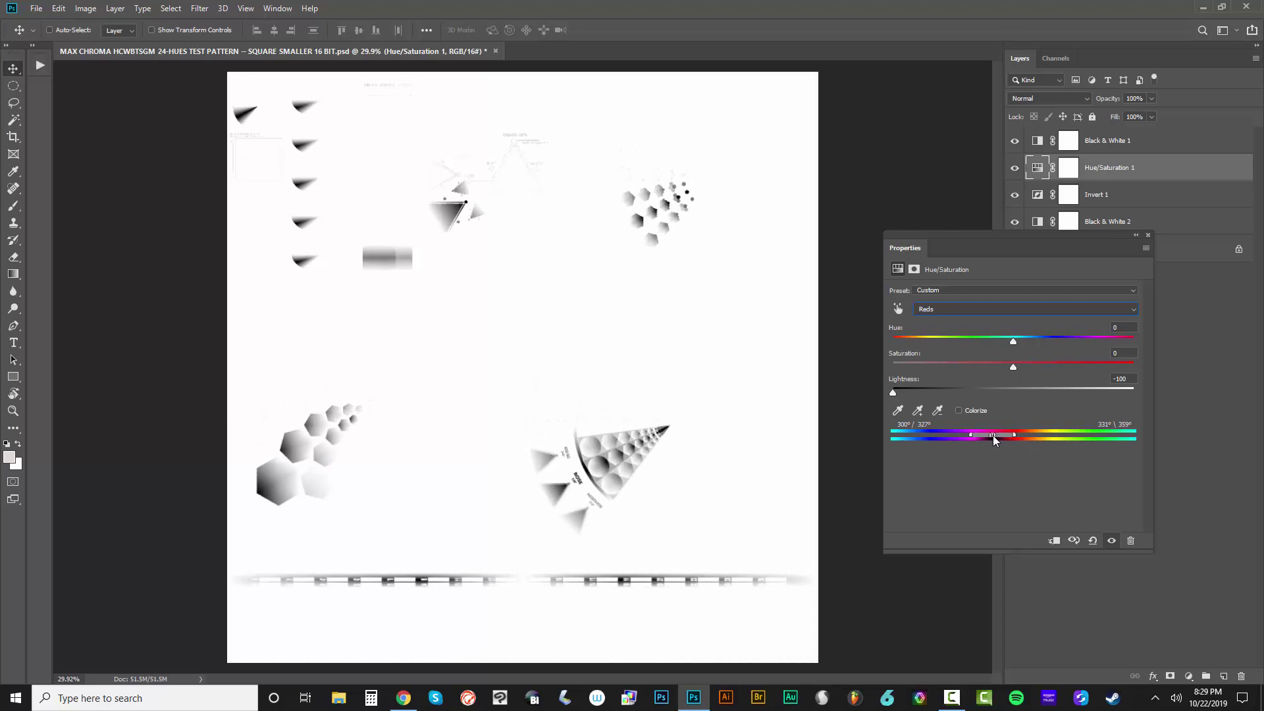
{"action": "left_click_drag", "start_coordinate": [993, 436], "coordinate": [993, 436]}
{"action": "left_click_drag", "start_coordinate": [1014, 436], "coordinate": [1012, 436]}
{"action": "left_click_drag", "start_coordinate": [994, 436], "coordinate": [993, 438]}
{"action": "left_click", "coordinate": [1149, 236]}
Set up a Color Lookup Tables export for rose, reusing the copied 12-HUES description with the RED ending removed
{"action": "left_click", "coordinate": [36, 9]}
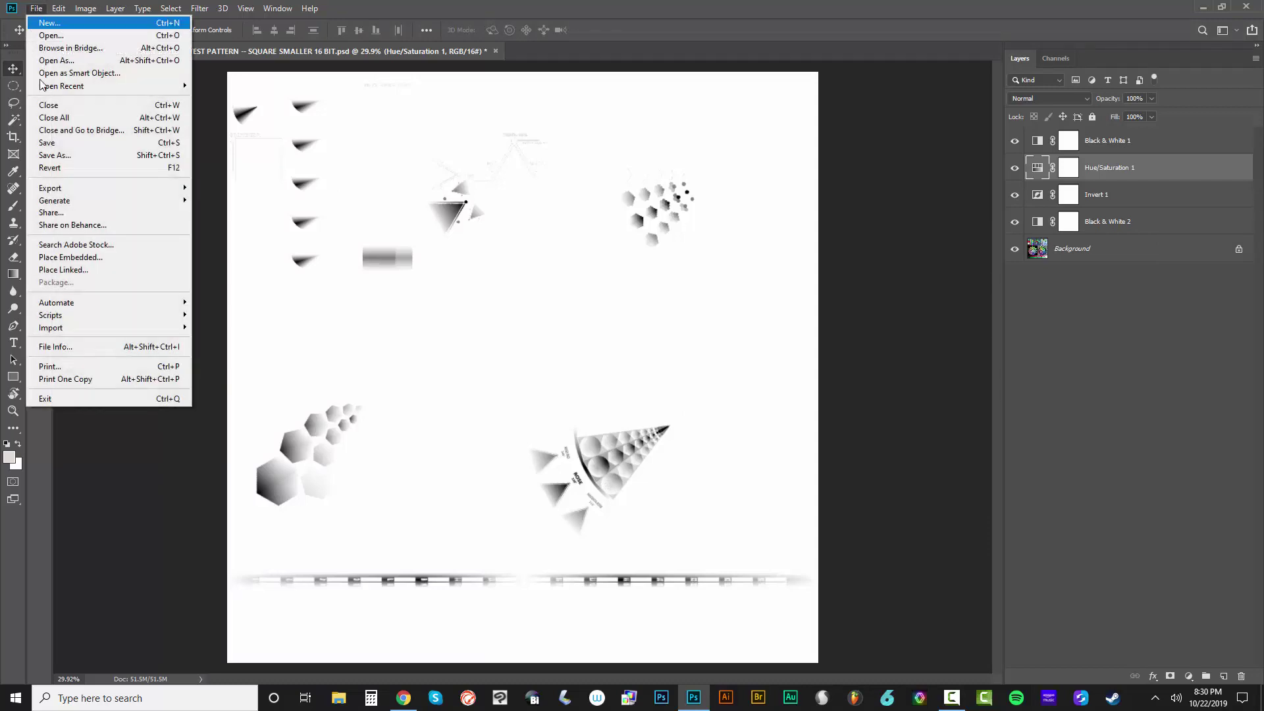
{"action": "mouse_move", "coordinate": [66, 188]}
{"action": "left_click", "coordinate": [333, 321]}
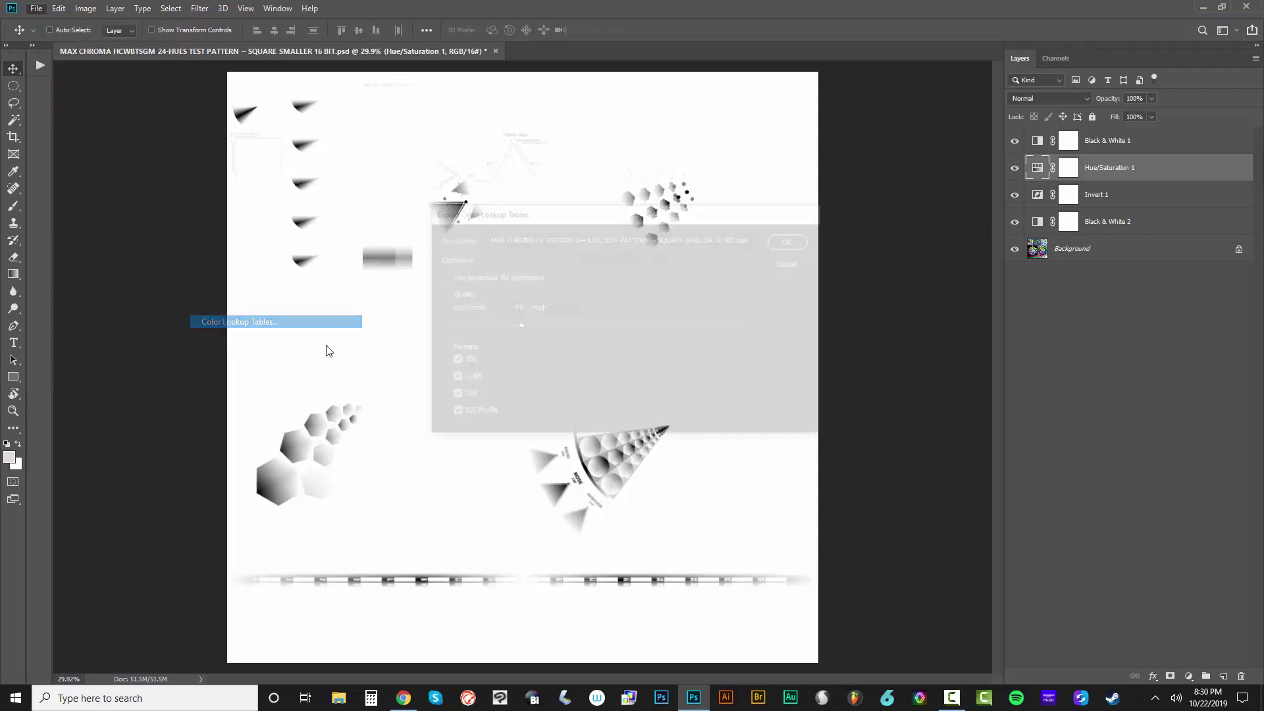
{"action": "left_click_drag", "start_coordinate": [758, 237], "coordinate": [501, 238]}
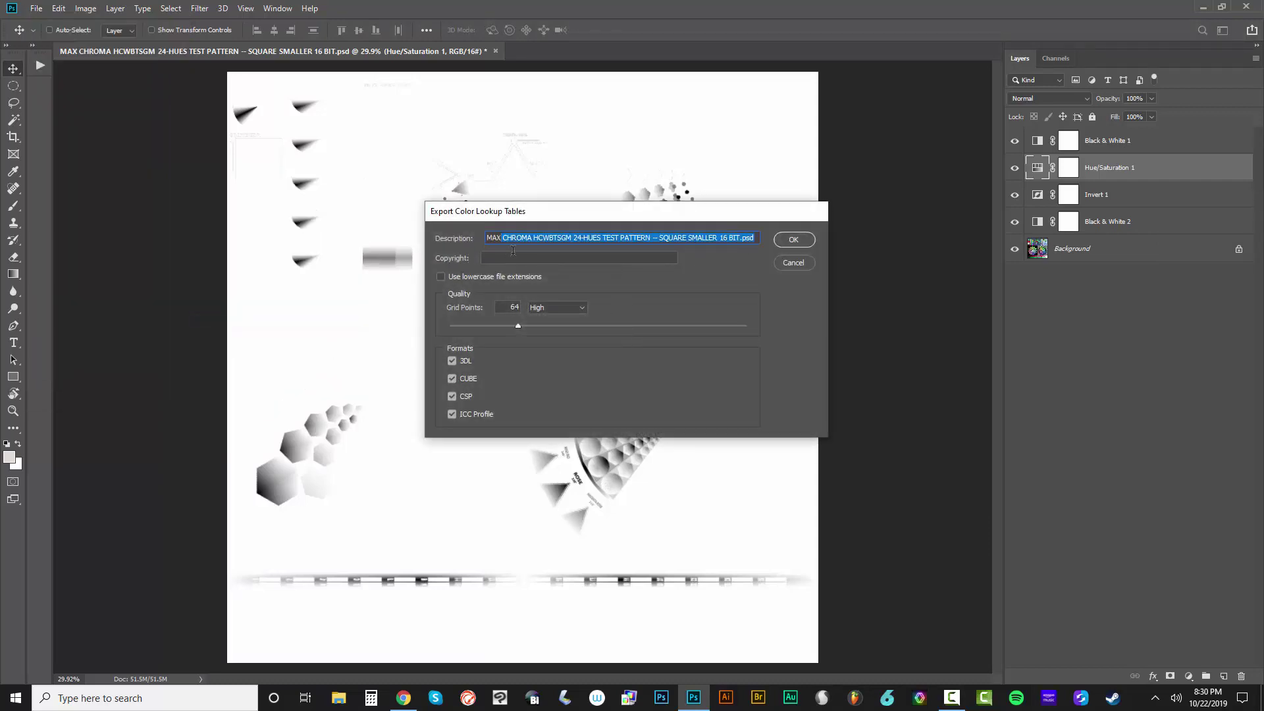
{"action": "key", "text": "ctrl+v"}
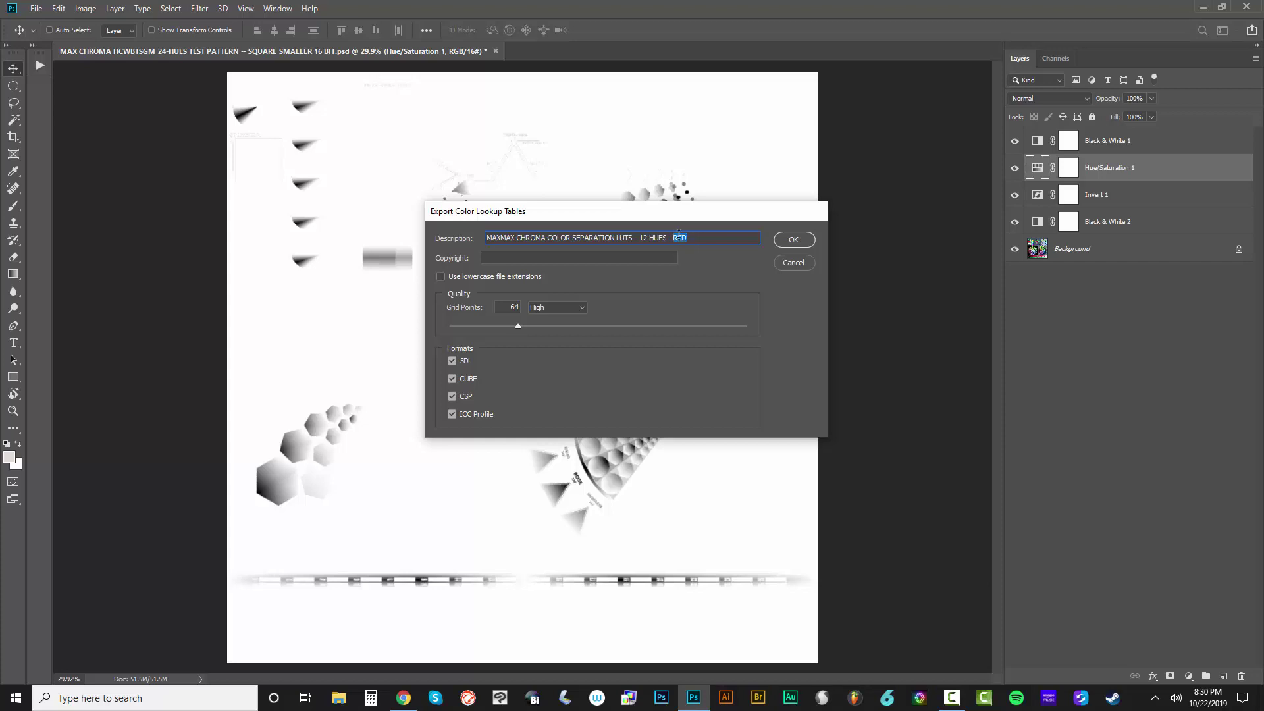
{"action": "key", "text": "BackSpace"}
Save the rose lookup tables in the Desktop folder MAX CHROMA COLOR SEPARATION LUTS as "MAX CHROMA COLOR SEPARATION LUTS - 12-HUES - ROSE"
{"action": "key", "text": "Return"}
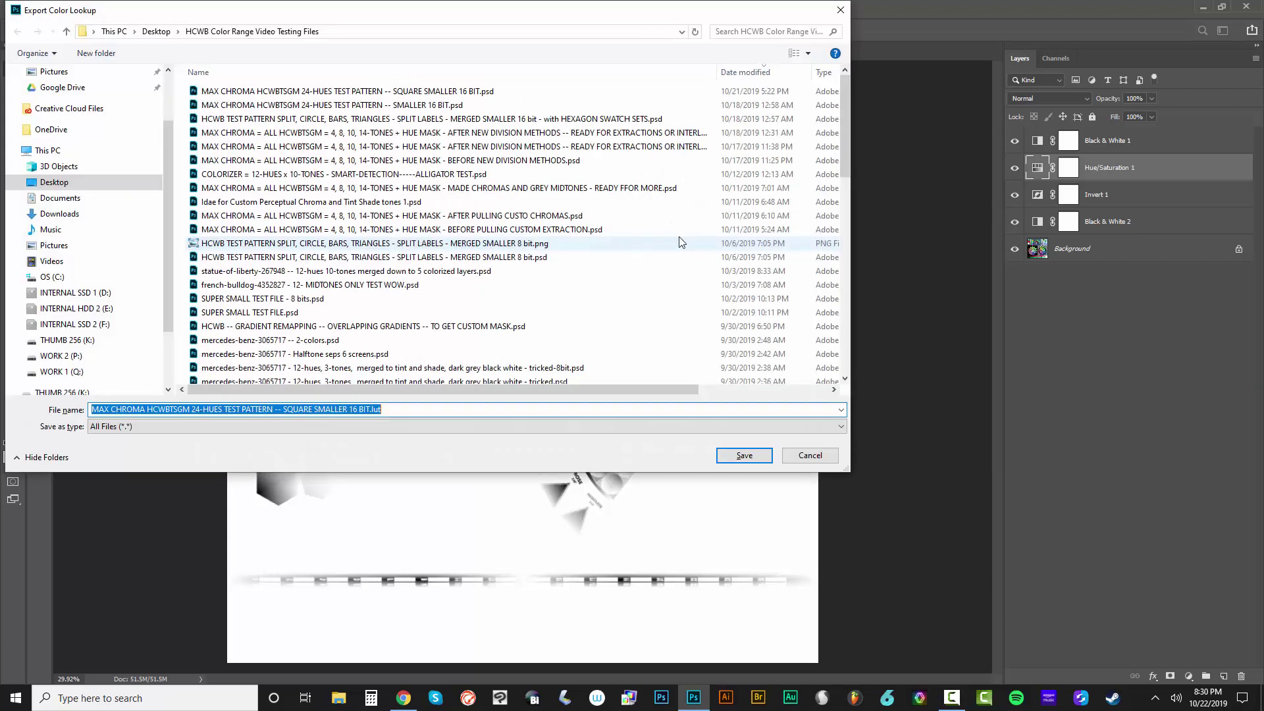
{"action": "left_click", "coordinate": [156, 32]}
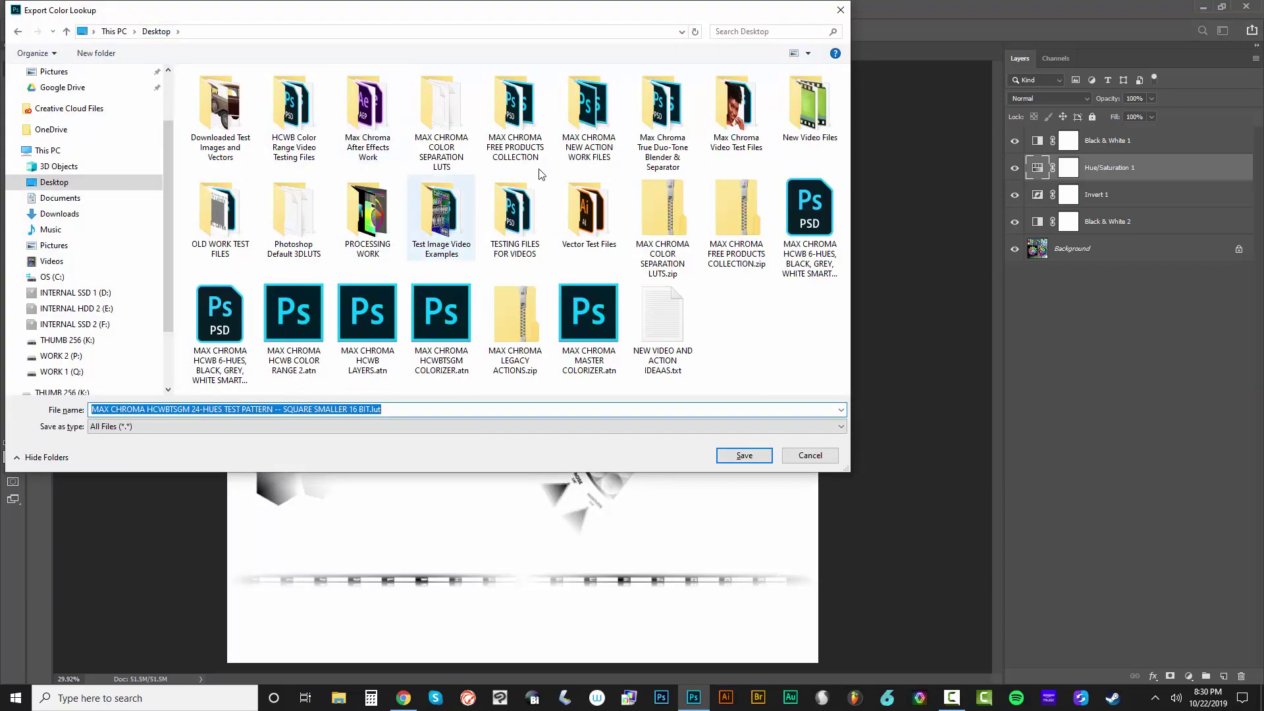
{"action": "double_click", "coordinate": [439, 116]}
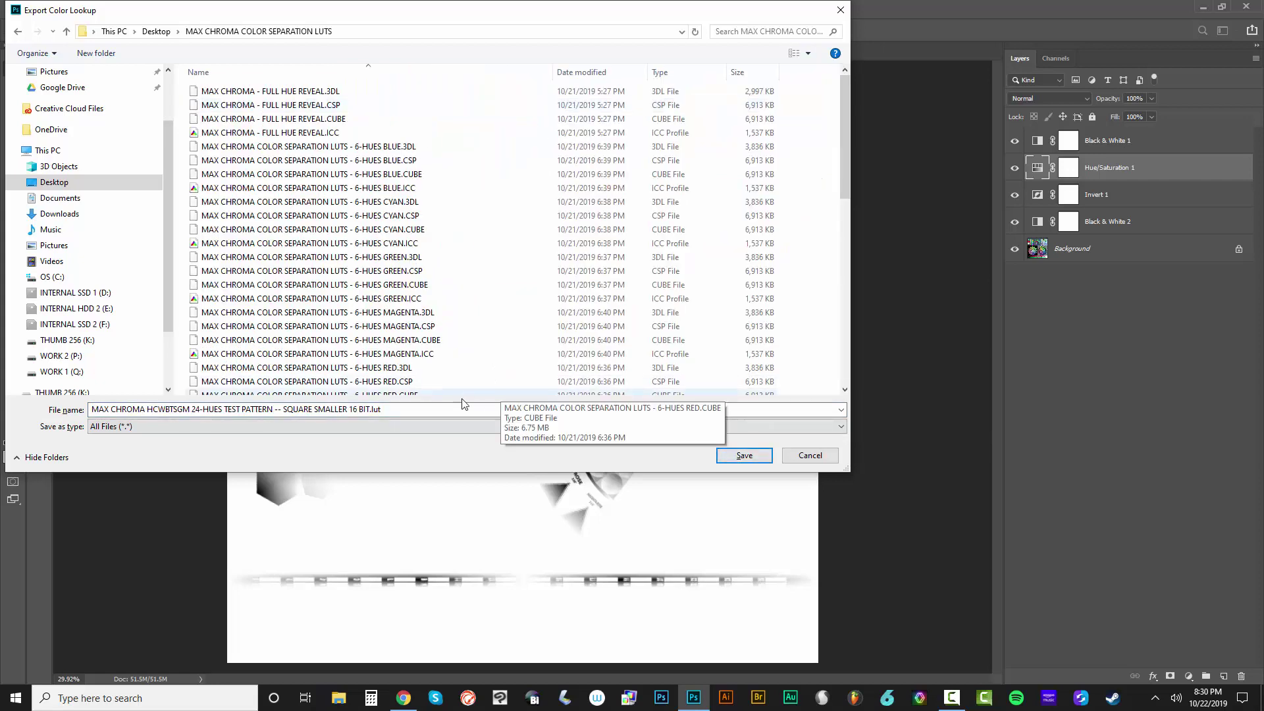
{"action": "left_click", "coordinate": [440, 409]}
{"action": "key", "text": "ctrl+v"}
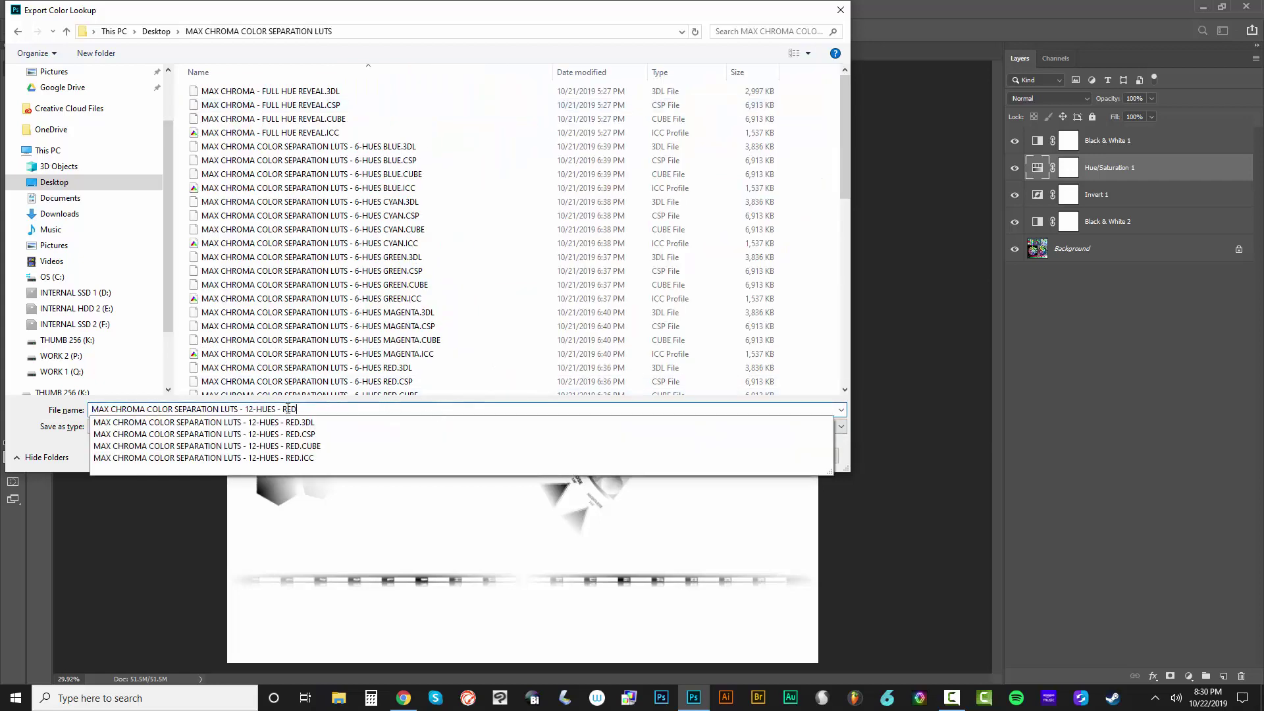
{"action": "key", "text": "BackSpace"}
{"action": "key", "text": "BackSpace"}
{"action": "type", "text": "OSE"}
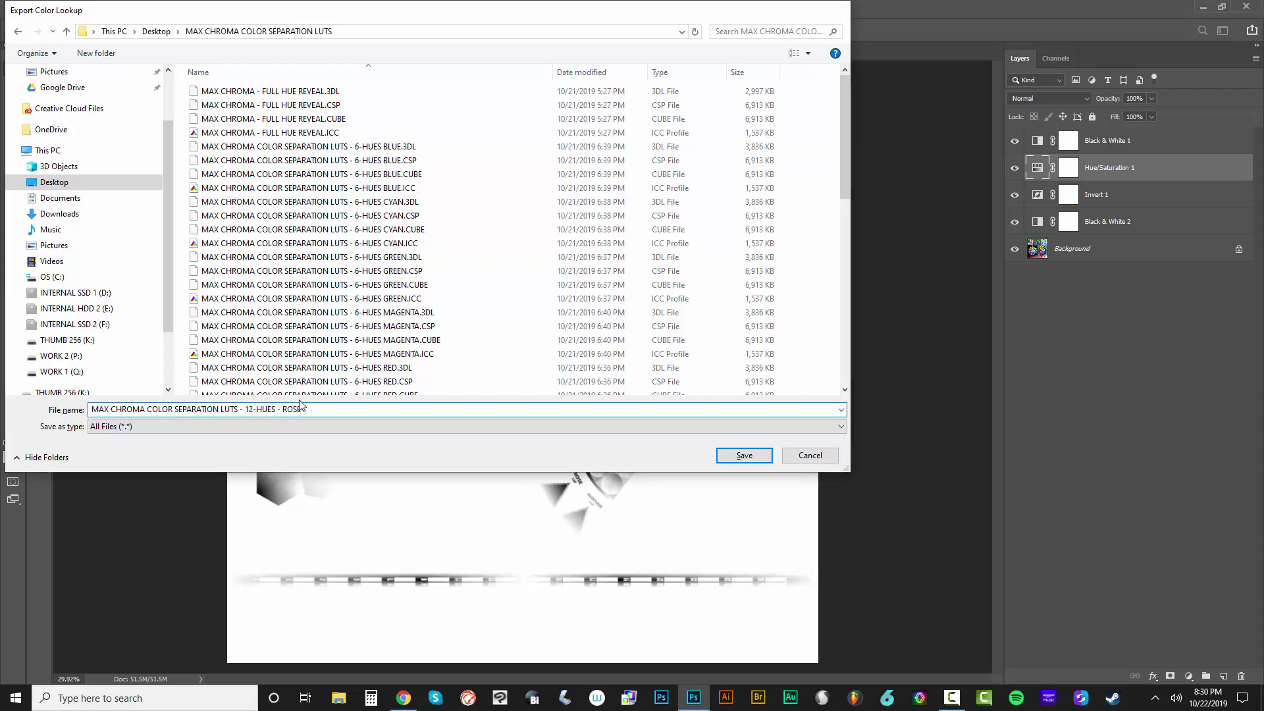
{"action": "key", "text": "Return"}
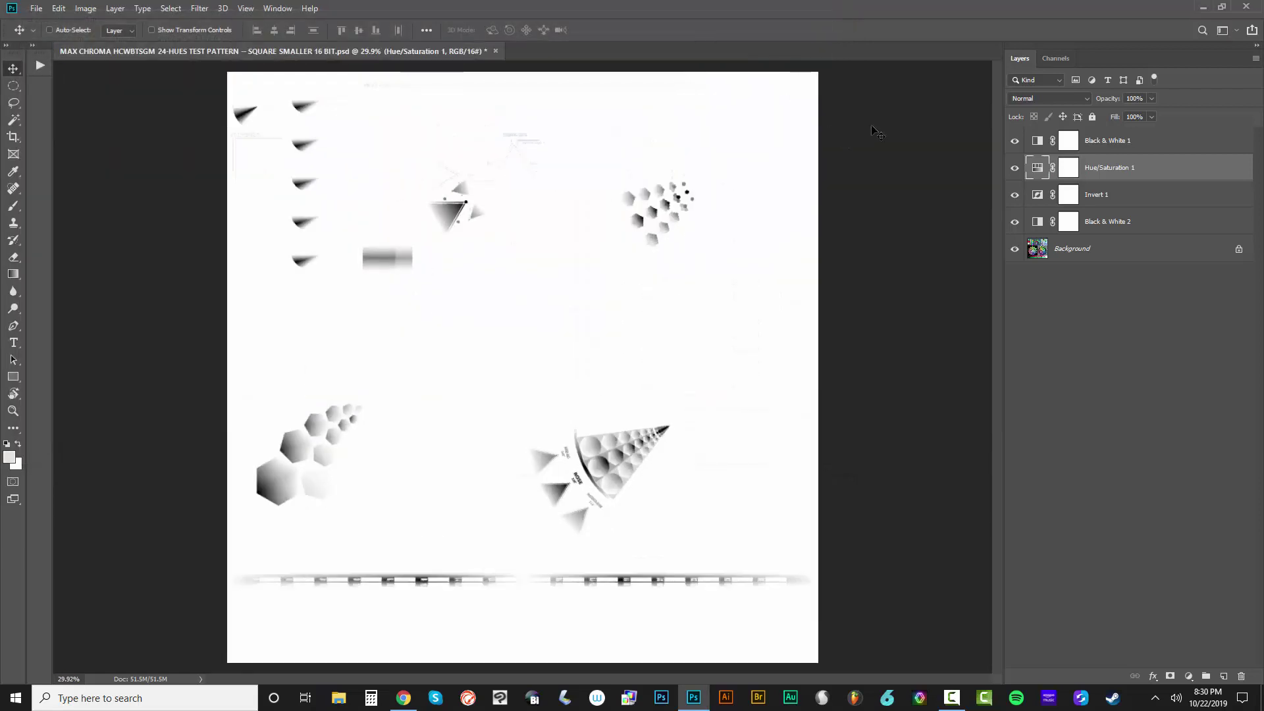
Shift the Reds range of the Hue/Saturation 1 layer onto the magenta hue, spanning 271° to 329° with the core at about 299° to 301°
{"action": "double_click", "coordinate": [1029, 172]}
{"action": "left_click", "coordinate": [938, 309]}
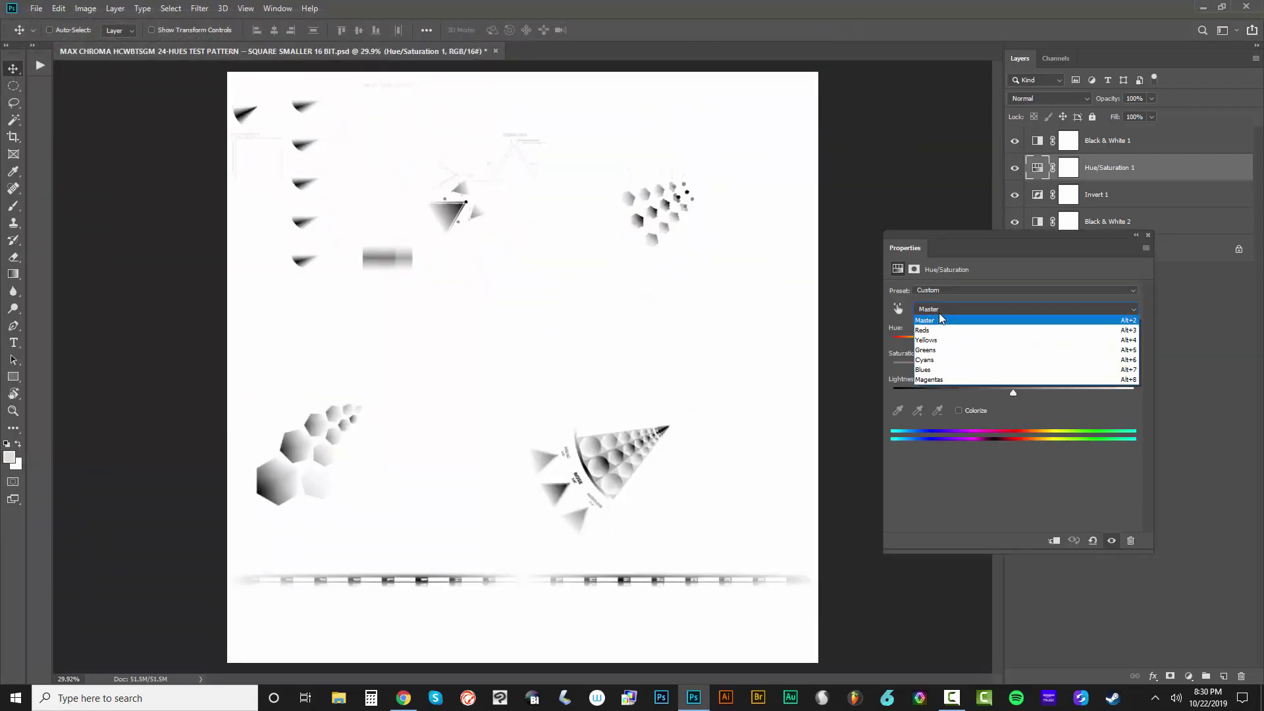
{"action": "left_click", "coordinate": [941, 325]}
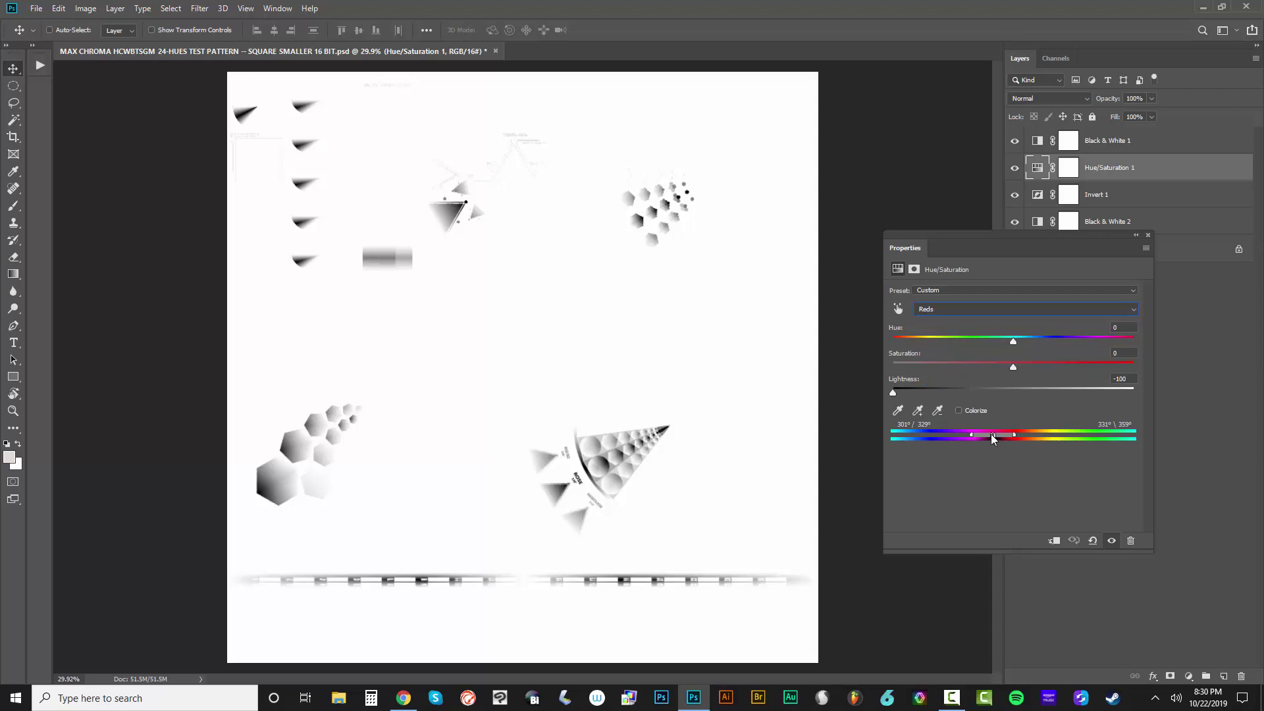
{"action": "left_click_drag", "start_coordinate": [992, 433], "coordinate": [975, 435]}
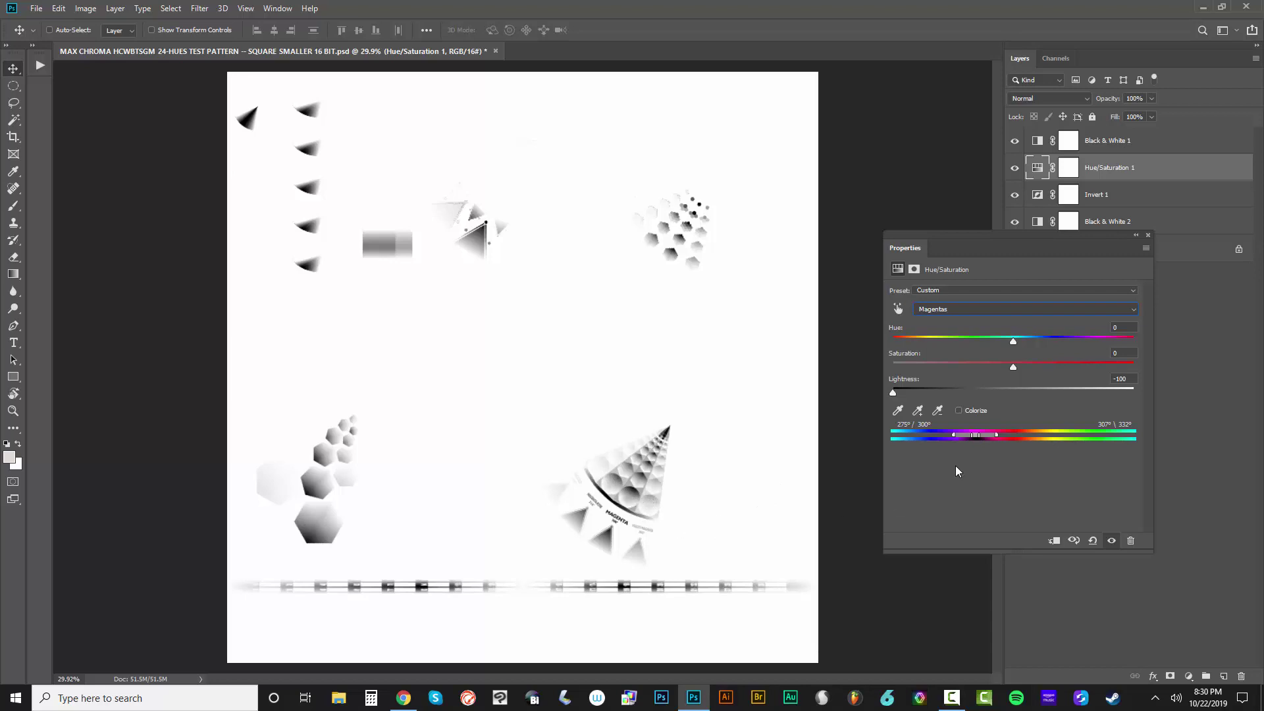
{"action": "left_click_drag", "start_coordinate": [958, 435], "coordinate": [953, 436]}
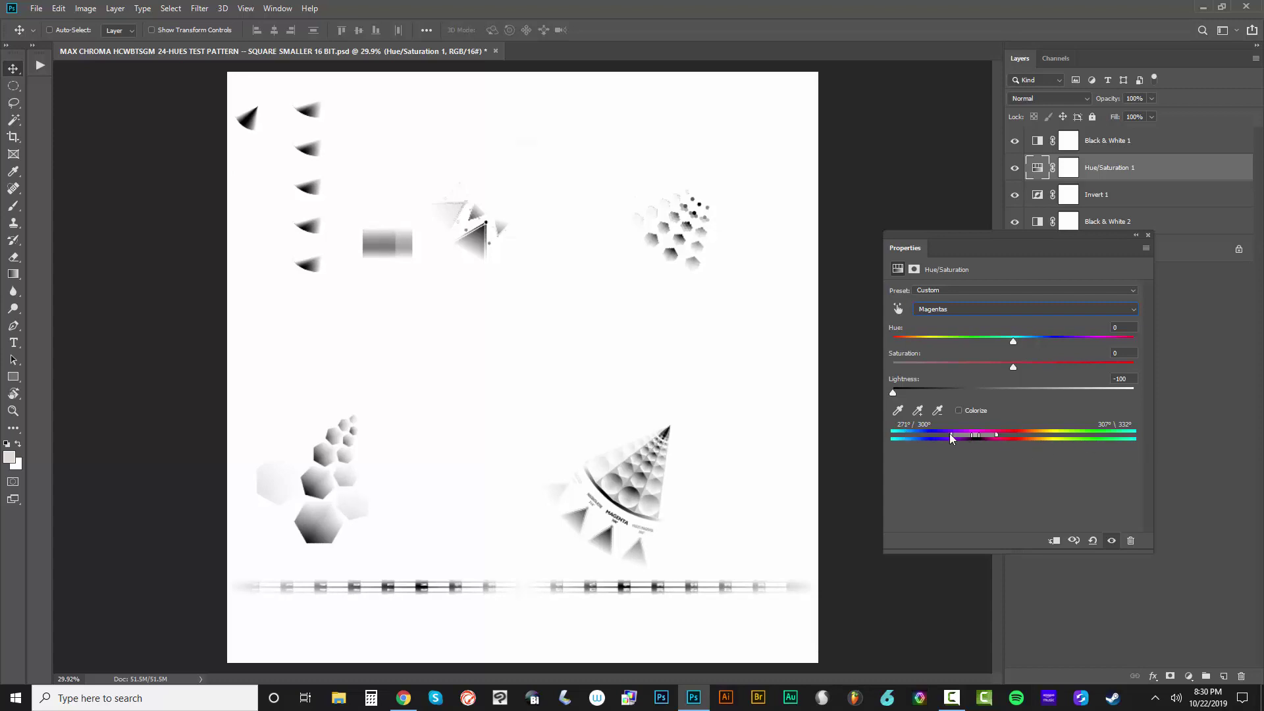
{"action": "left_click_drag", "start_coordinate": [998, 436], "coordinate": [993, 437]}
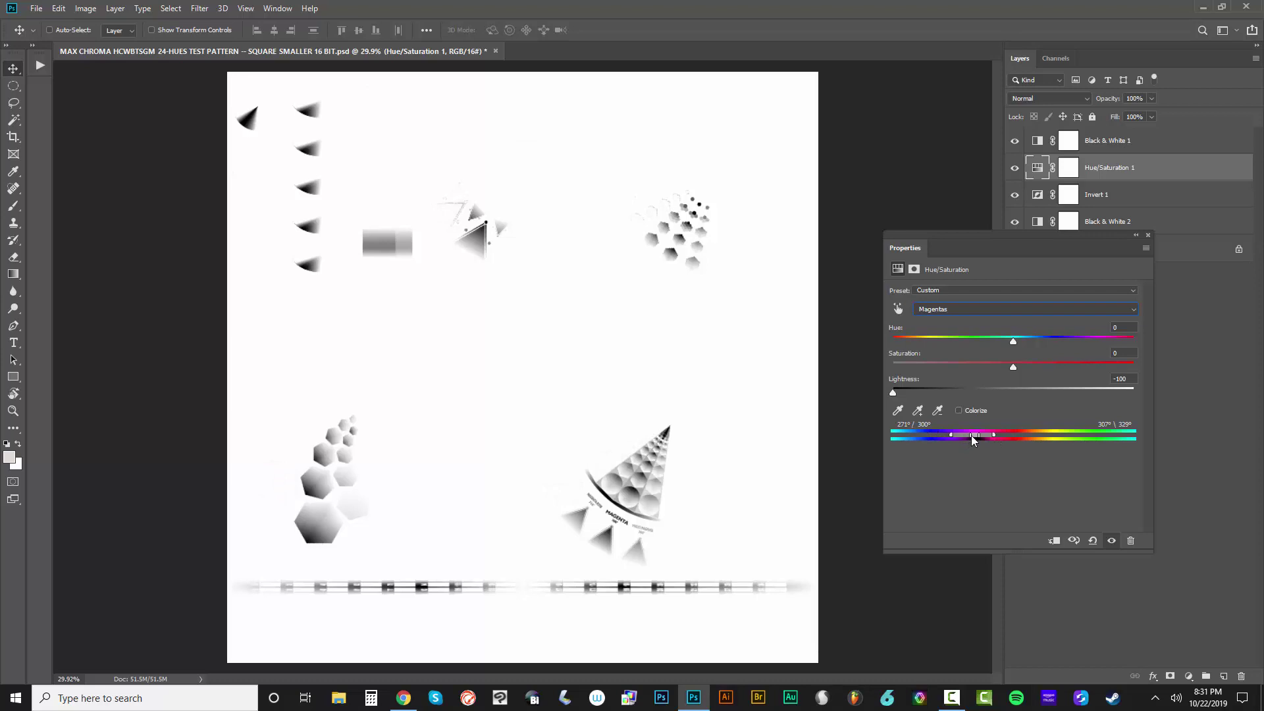
{"action": "left_click_drag", "start_coordinate": [972, 435], "coordinate": [971, 435]}
{"action": "left_click_drag", "start_coordinate": [979, 436], "coordinate": [977, 439]}
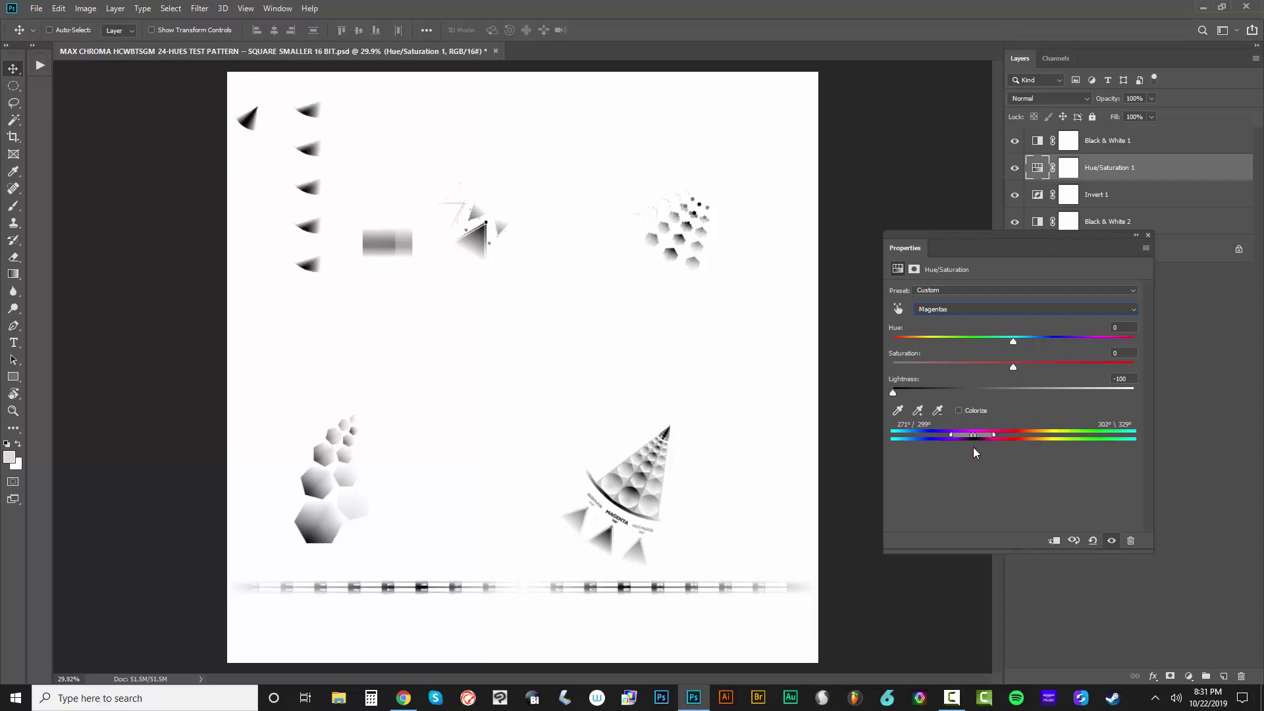
{"action": "left_click", "coordinate": [1148, 236]}
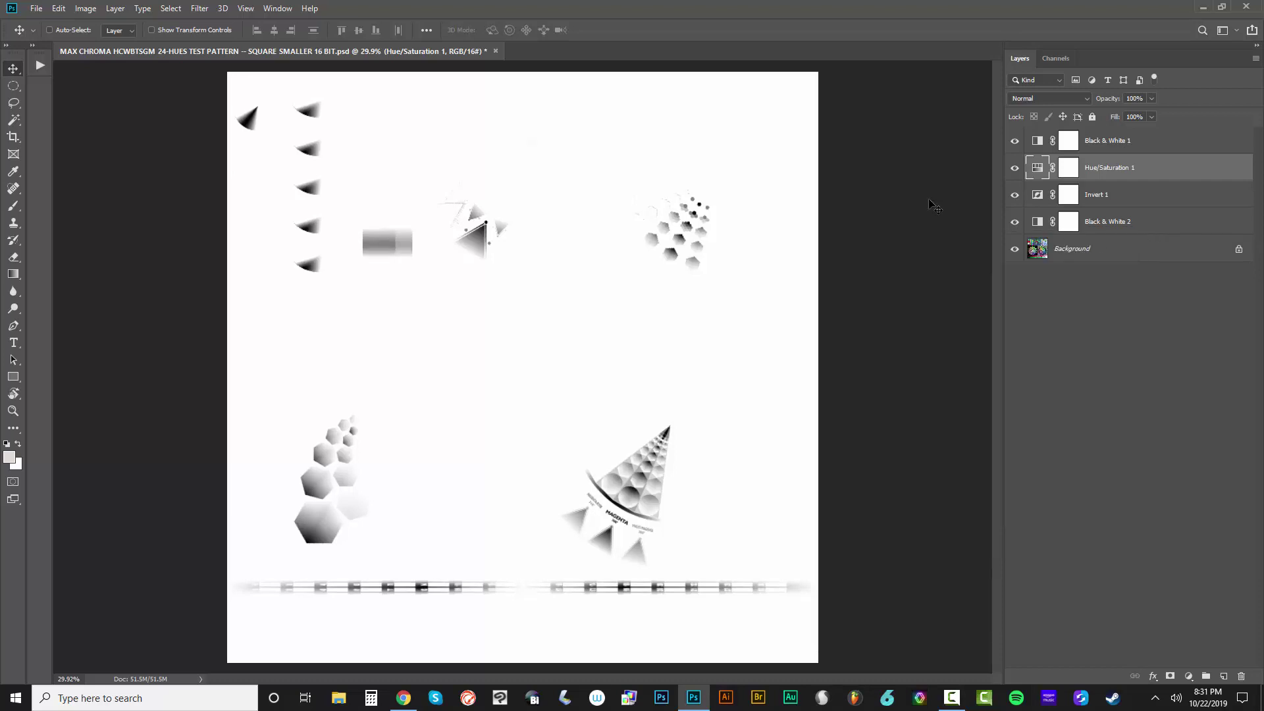
{"action": "left_click", "coordinate": [1151, 232]}
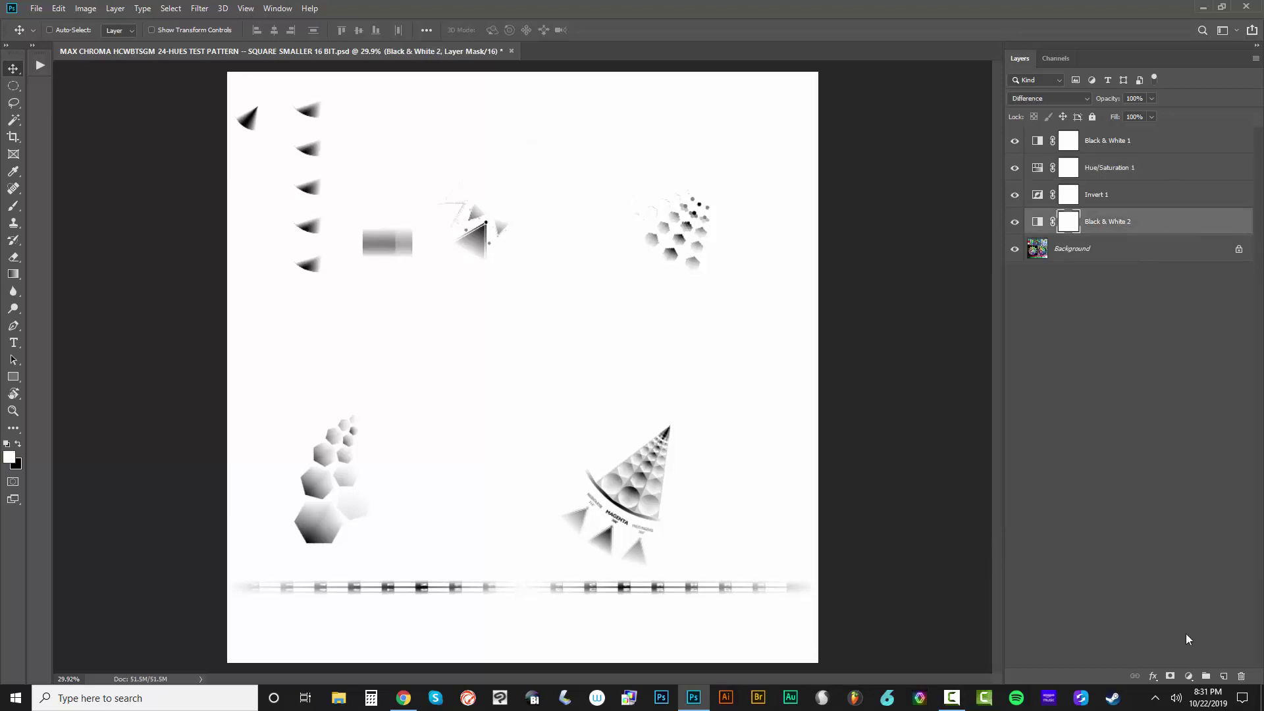
{"action": "left_click", "coordinate": [1189, 677]}
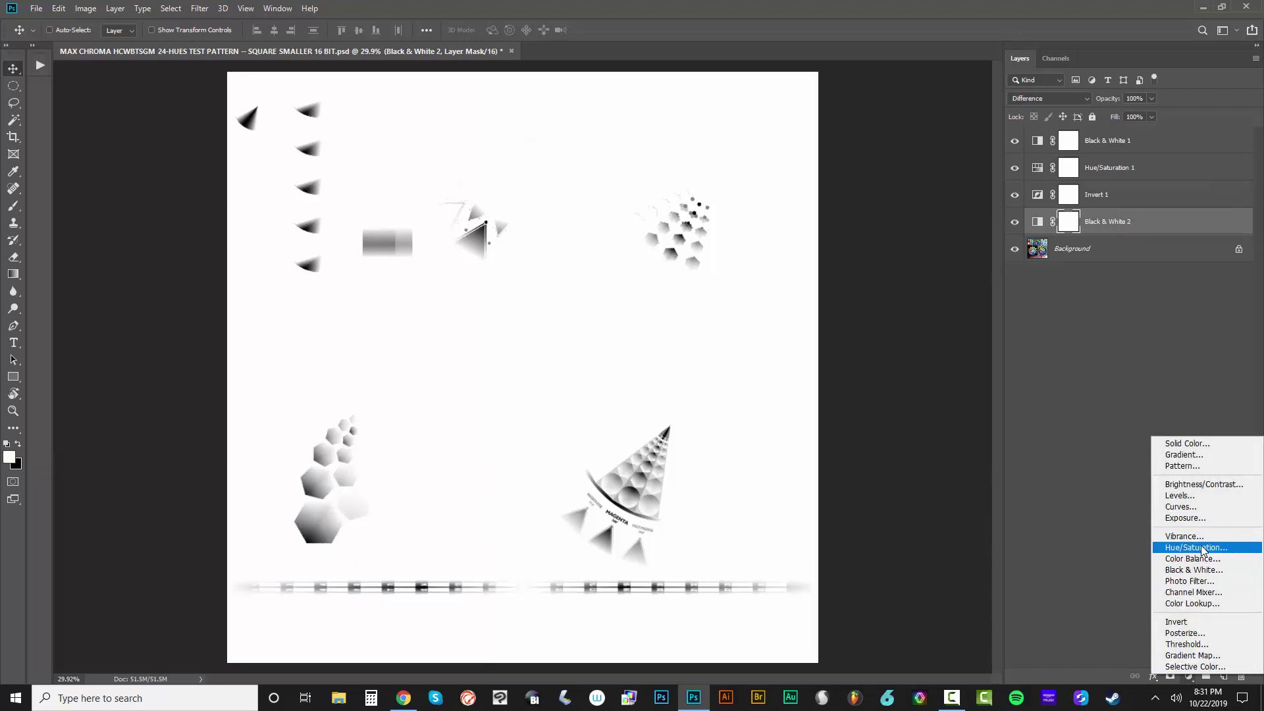
{"action": "left_click", "coordinate": [1196, 547]}
{"action": "left_click_drag", "start_coordinate": [1148, 233], "coordinate": [1143, 255]}
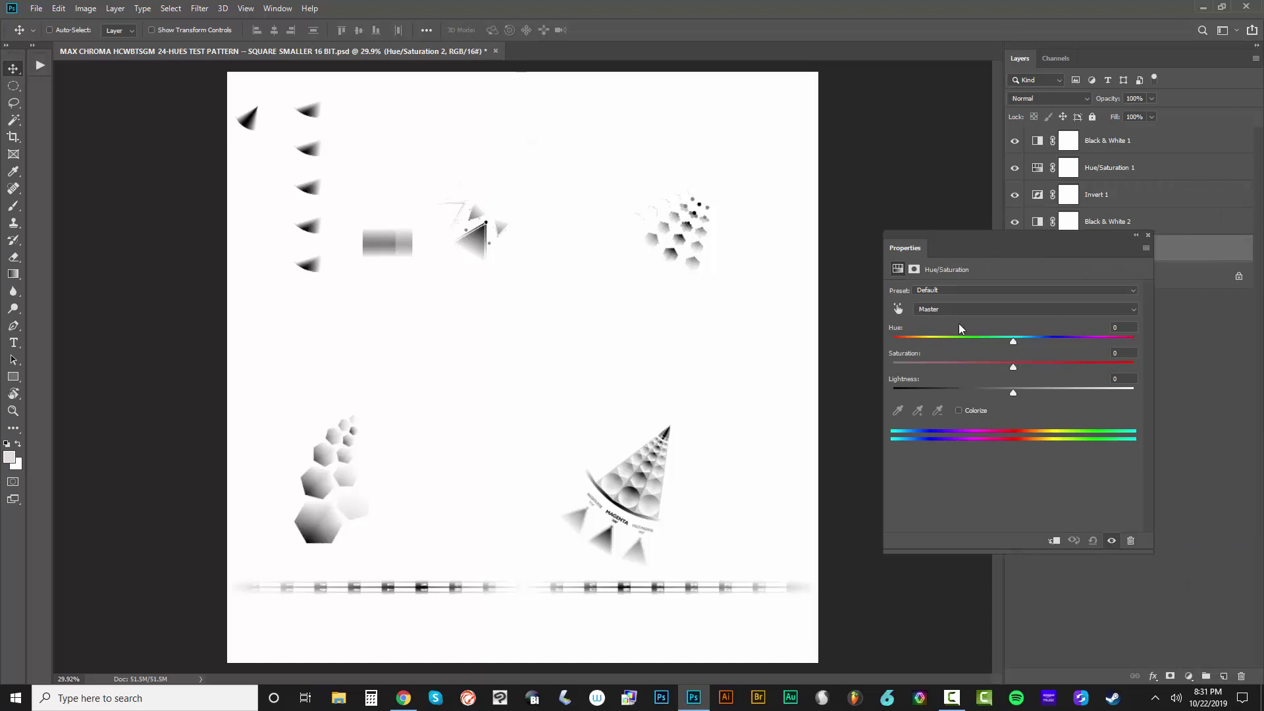
{"action": "mouse_move", "coordinate": [1013, 340]}
{"action": "left_mouse_down"}
{"action": "mouse_move", "coordinate": [946, 338]}
{"action": "mouse_move", "coordinate": [1085, 345]}
{"action": "mouse_move", "coordinate": [1013, 349]}
{"action": "left_mouse_up"}
{"action": "left_click", "coordinate": [1148, 235]}
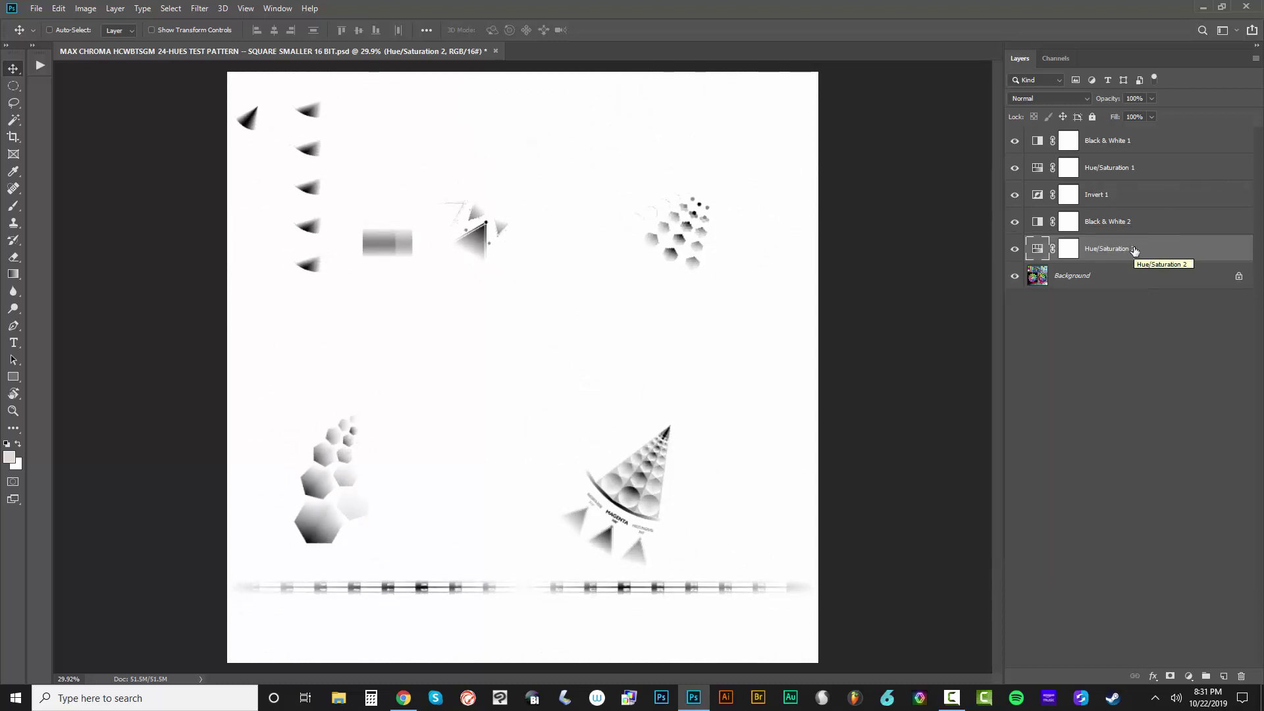
{"action": "key", "text": "Delete"}
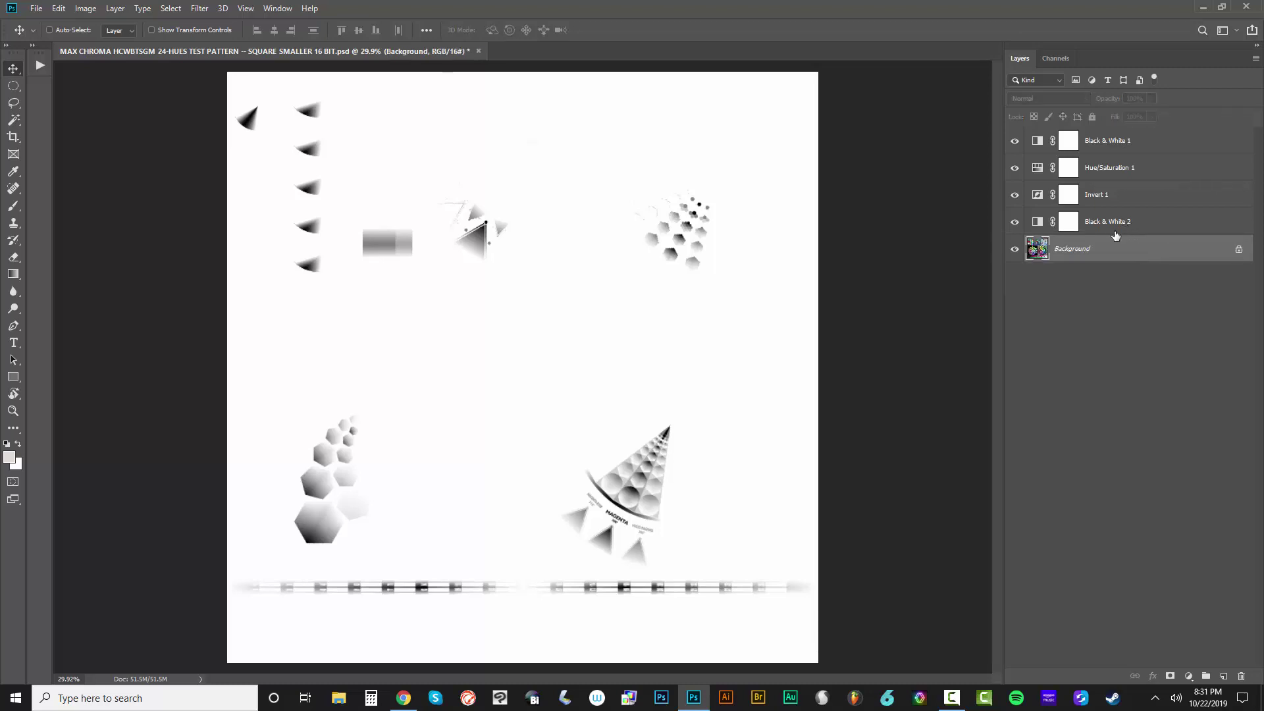
{"action": "left_click", "coordinate": [1119, 170]}
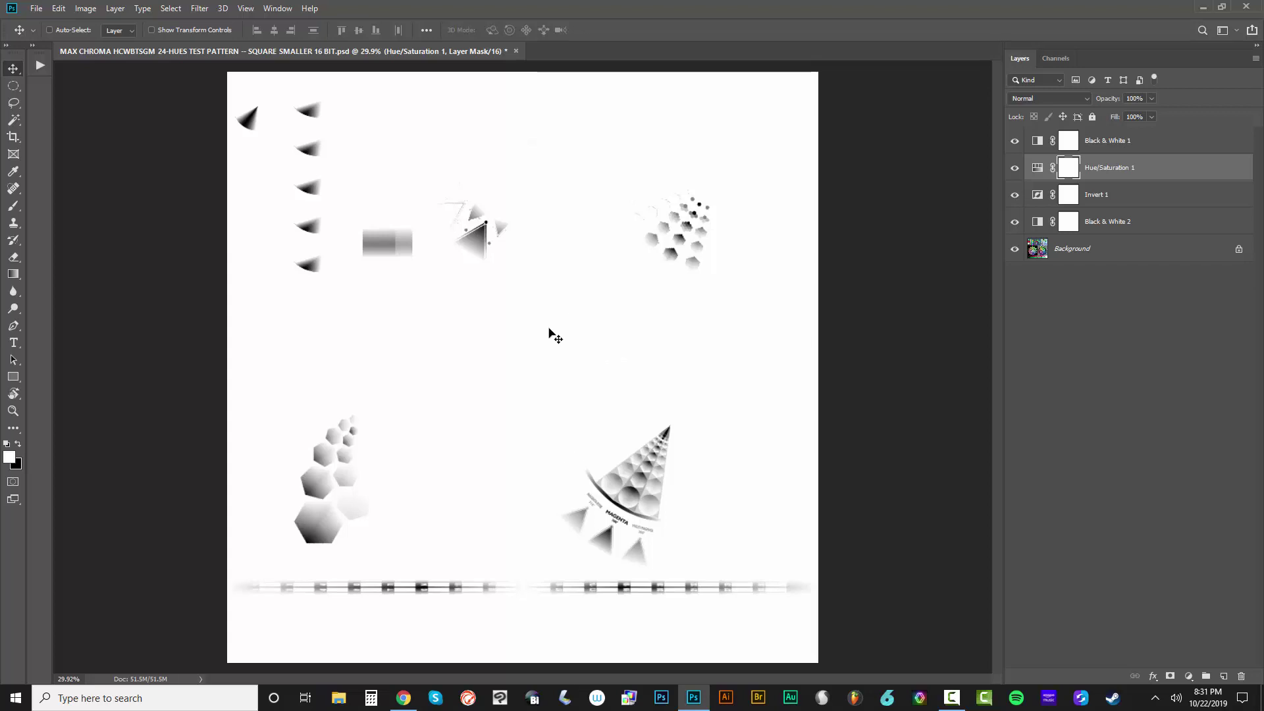
{"action": "left_click", "coordinate": [32, 45]}
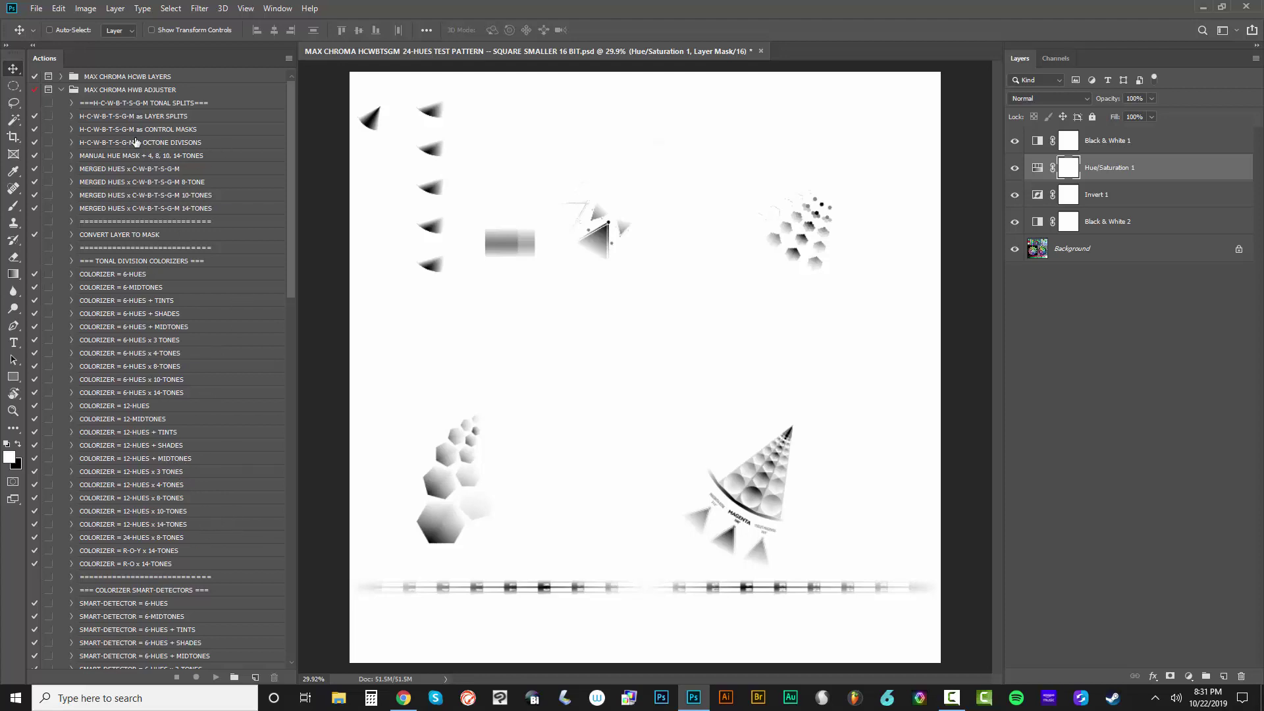
{"action": "left_click", "coordinate": [63, 95]}
{"action": "left_click", "coordinate": [32, 45]}
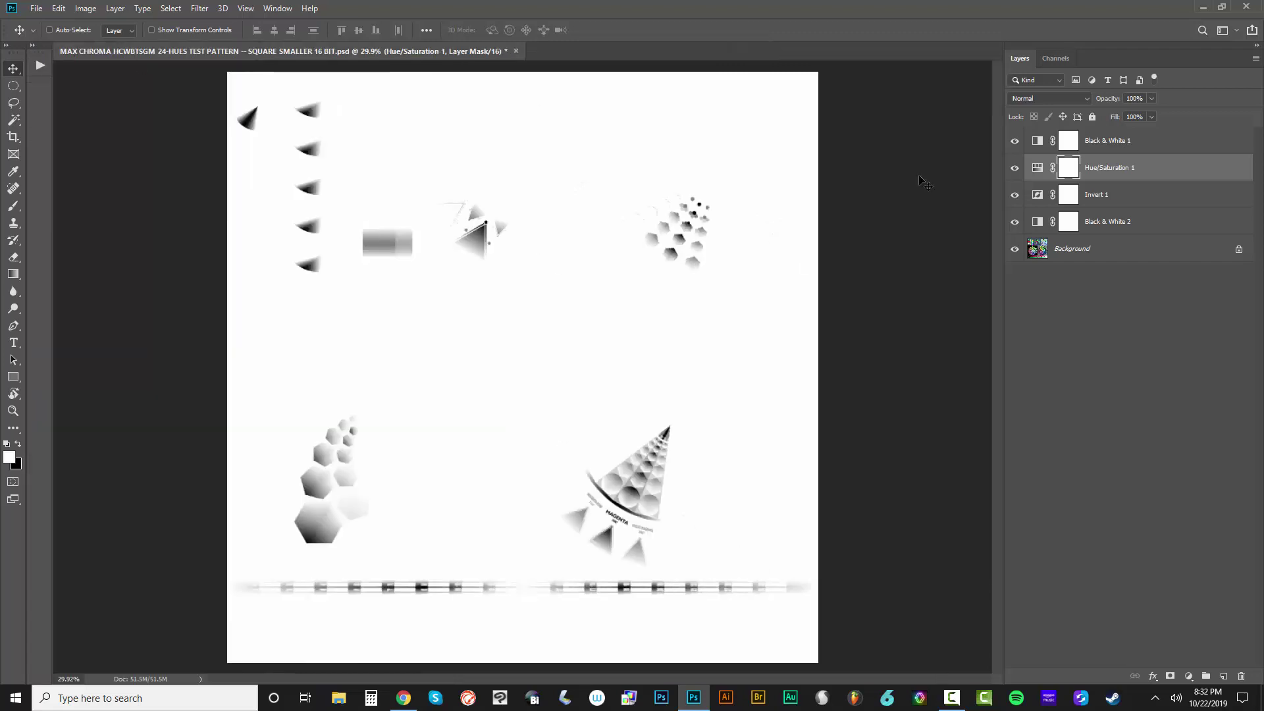
Compare the magenta mask with the original test pattern by hiding and reshowing the four adjustment layers, and inspect the hexagon swatches up close
{"action": "left_click_drag", "start_coordinate": [1014, 139], "coordinate": [1017, 219]}
{"action": "left_click", "coordinate": [1024, 250]}
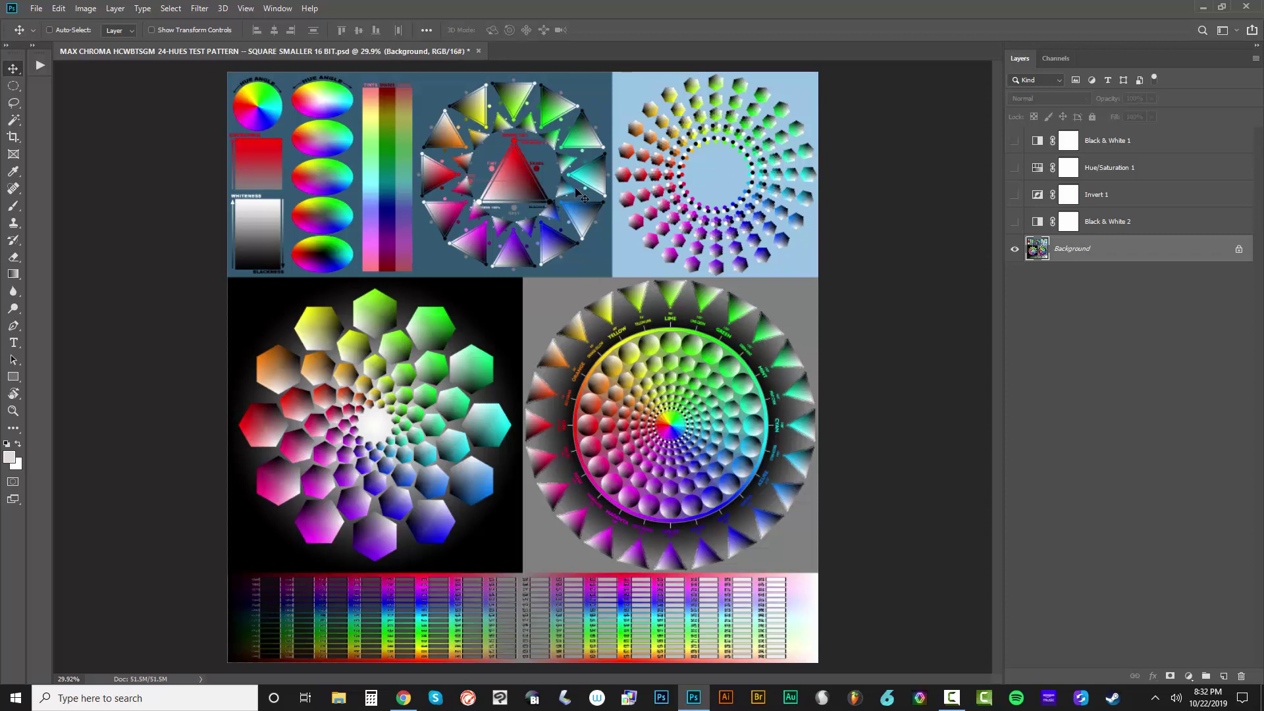
{"action": "left_click_drag", "start_coordinate": [1015, 222], "coordinate": [1011, 140]}
{"action": "left_click", "coordinate": [1139, 146]}
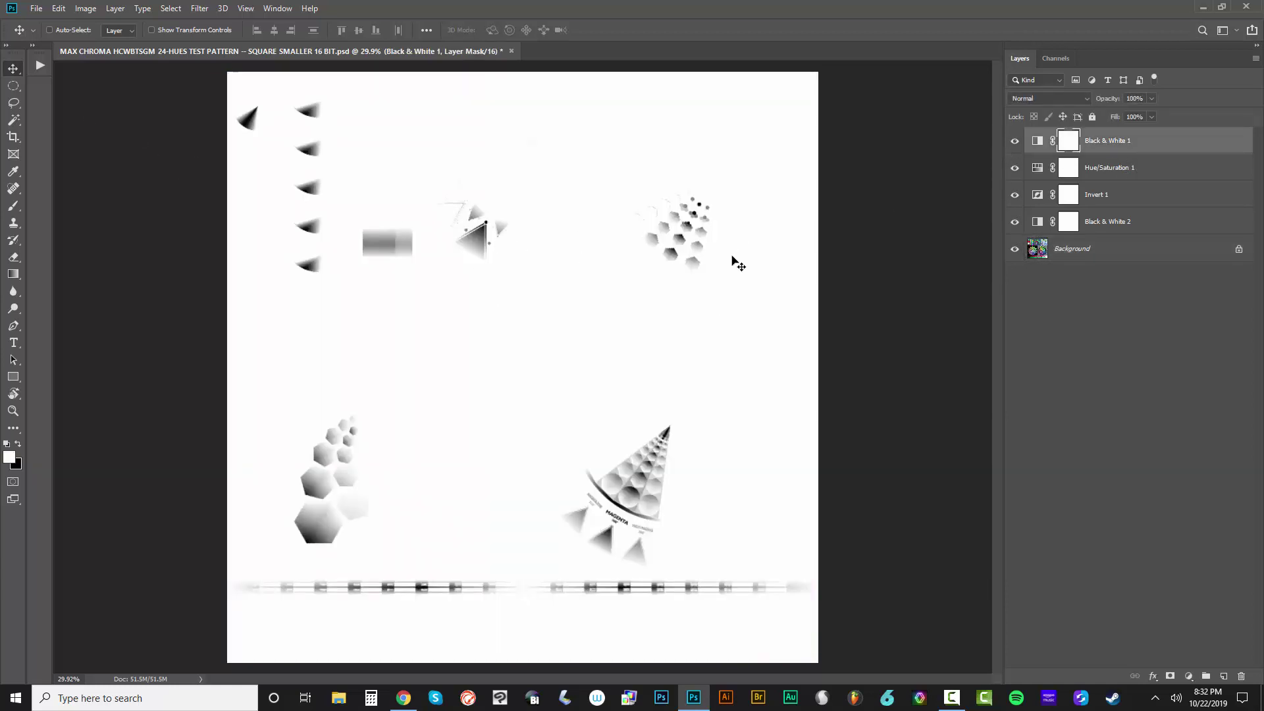
{"action": "scroll", "coordinate": [744, 161], "scroll_direction": "up", "scroll_amount": 8}
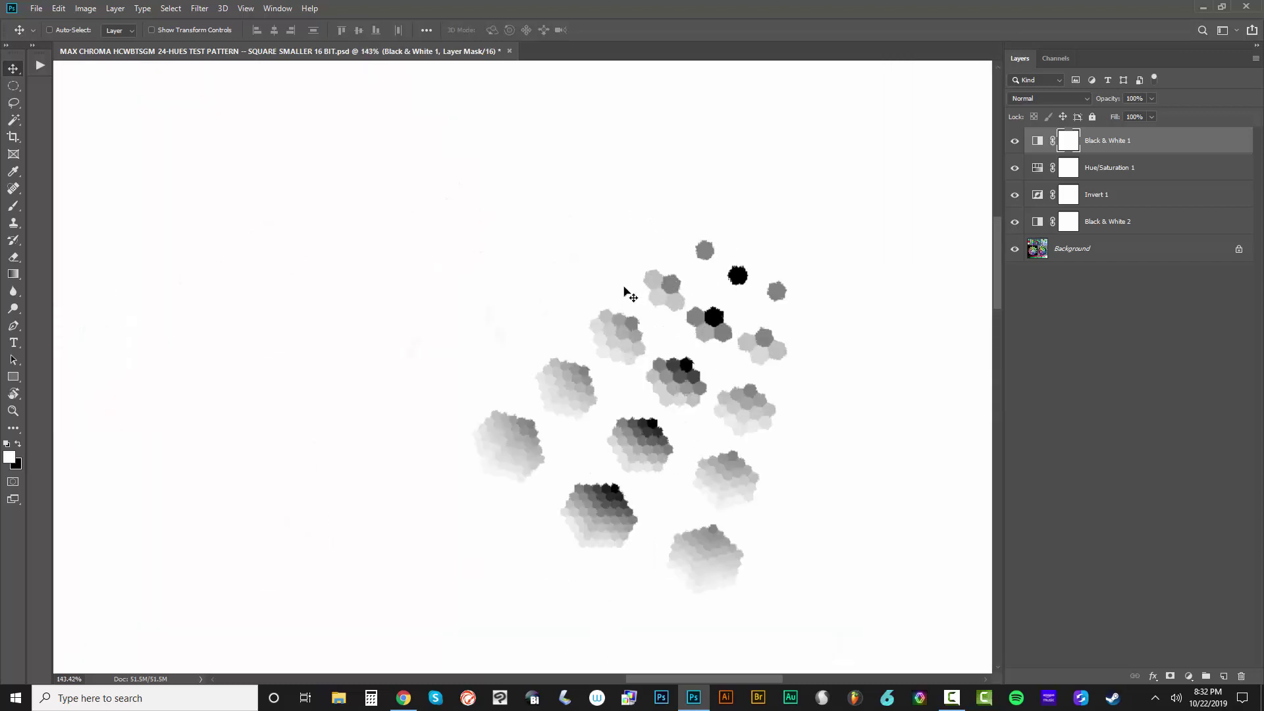
{"action": "scroll", "coordinate": [641, 328], "scroll_direction": "down", "scroll_amount": 6}
{"action": "scroll", "coordinate": [685, 322], "scroll_direction": "down", "scroll_amount": 2}
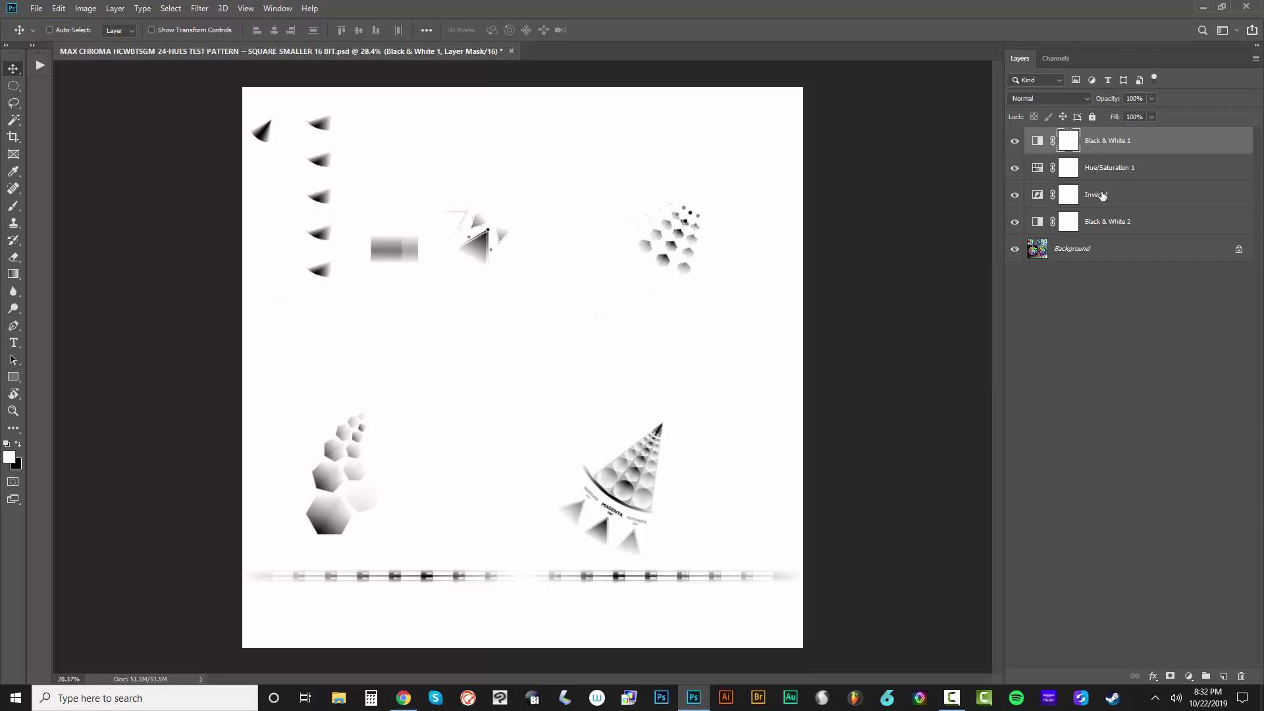
Check the hue ranges of Magentas 2 and Magentas in the Hue/Saturation 1 layer
{"action": "double_click", "coordinate": [1037, 170]}
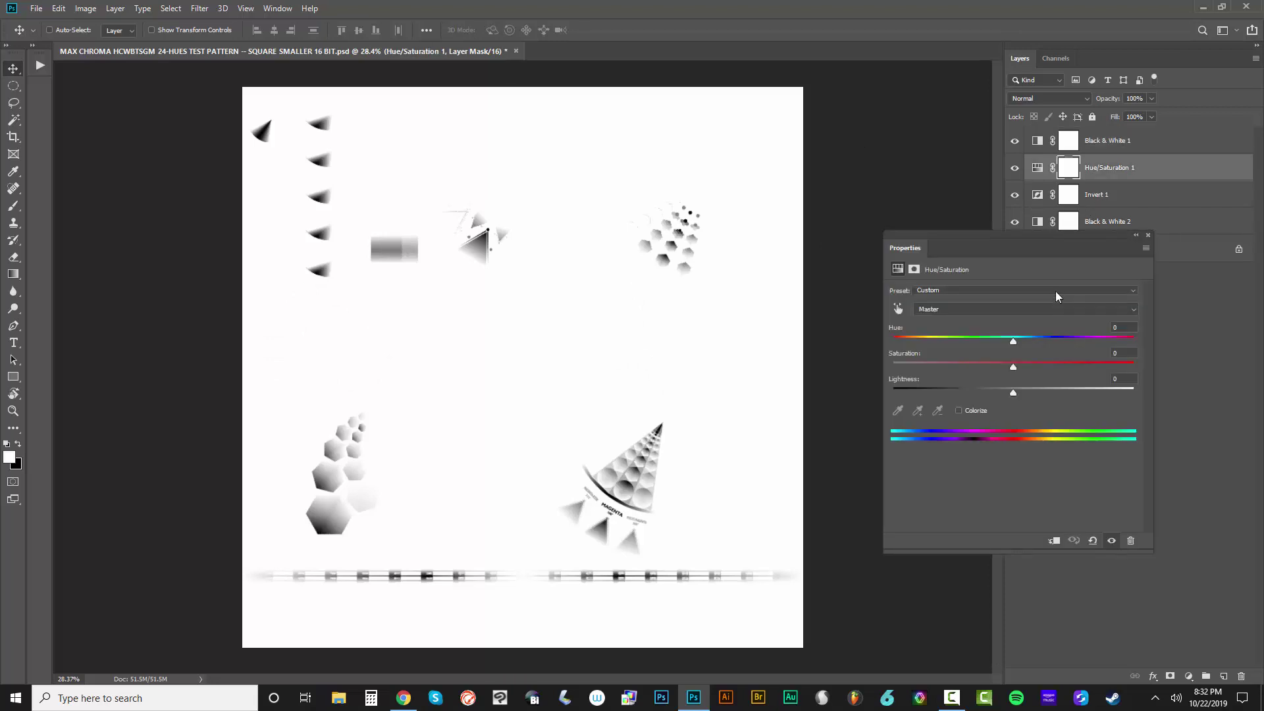
{"action": "left_click", "coordinate": [981, 319]}
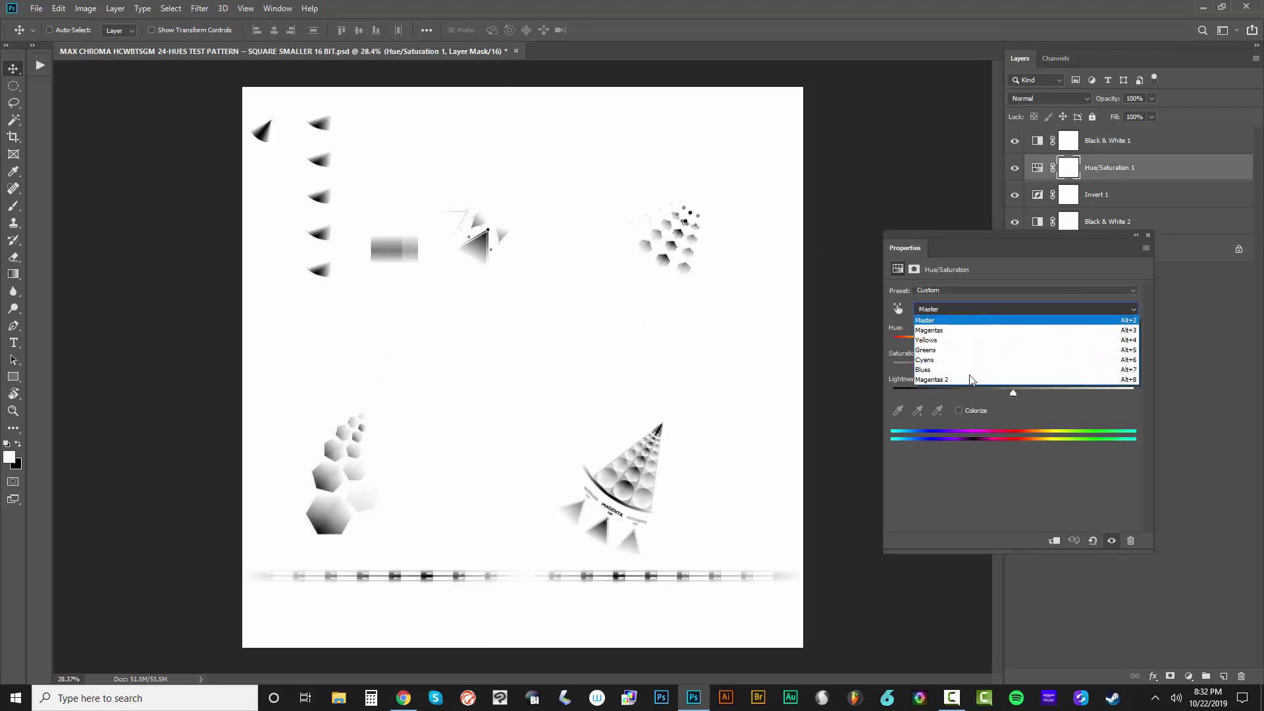
{"action": "left_click", "coordinate": [939, 379]}
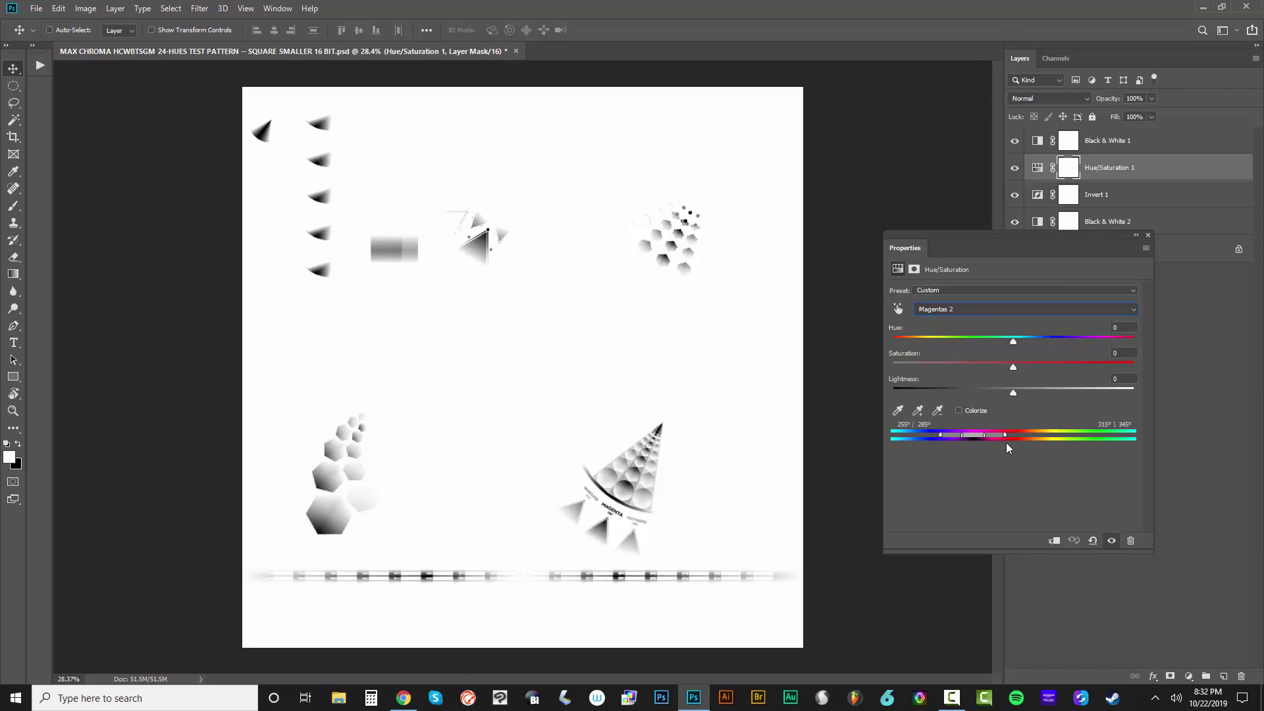
{"action": "left_click", "coordinate": [990, 312]}
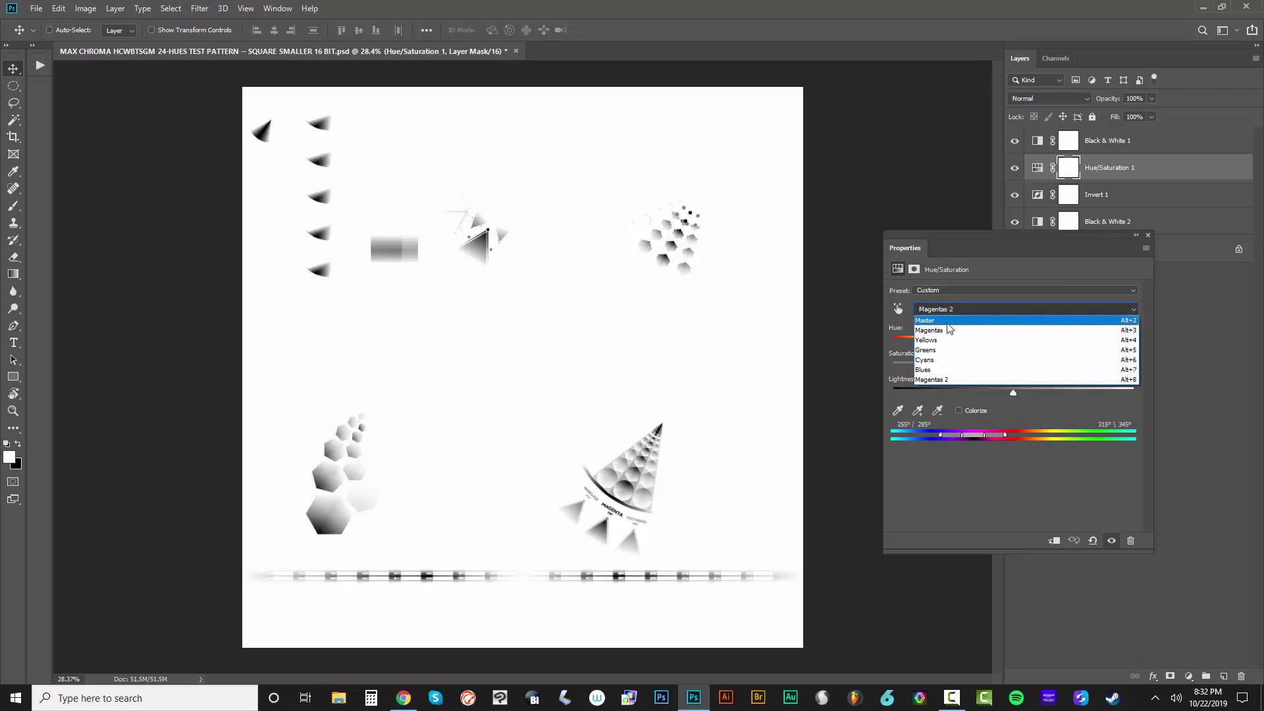
{"action": "left_click", "coordinate": [949, 334]}
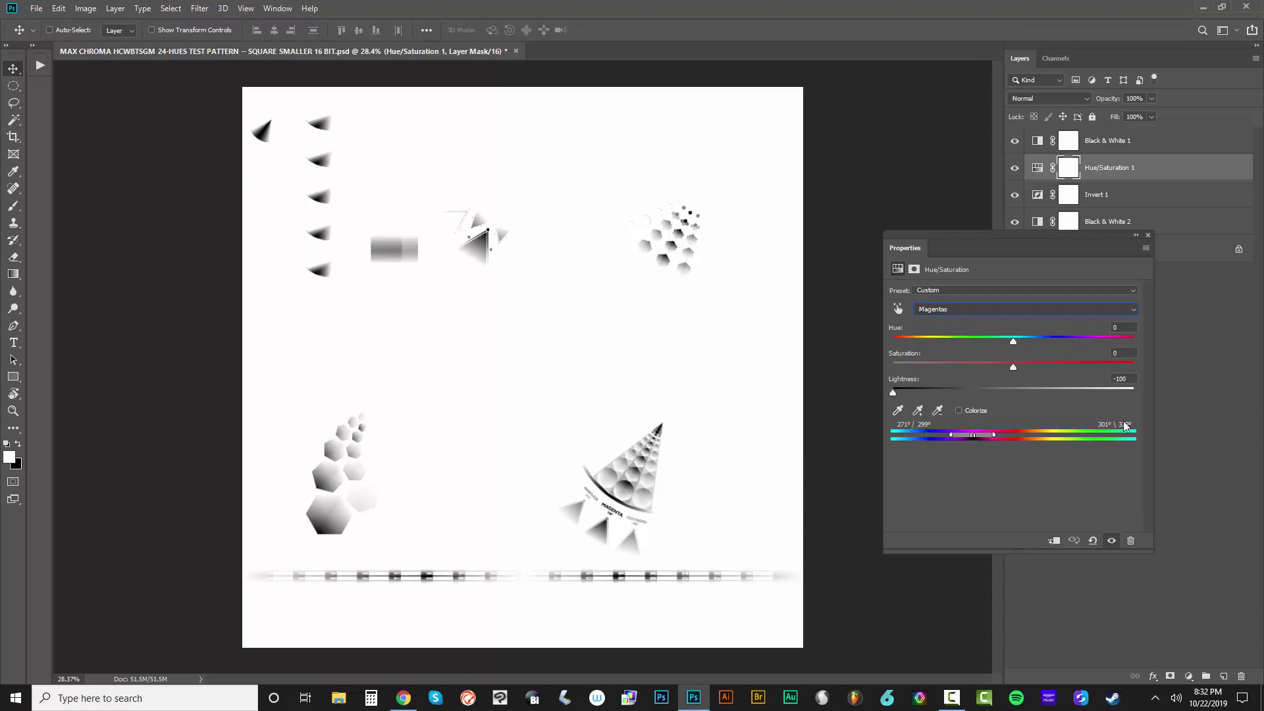
{"action": "left_click", "coordinate": [1149, 235]}
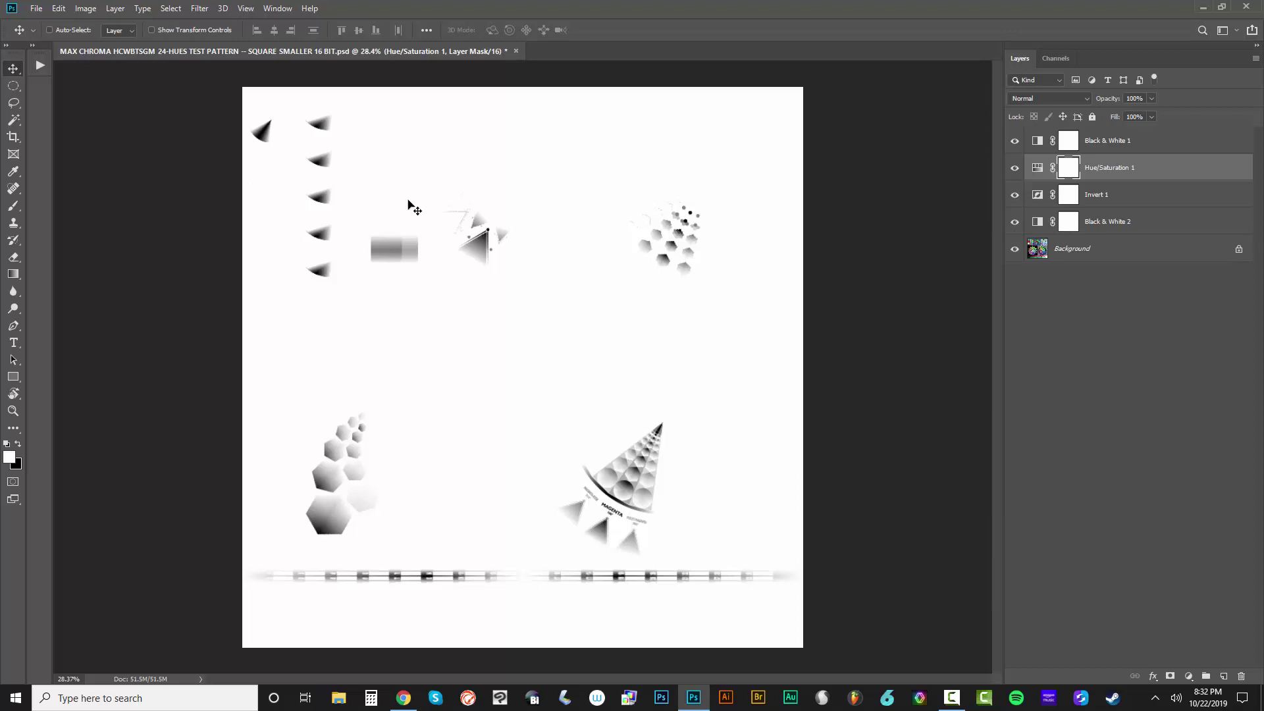
Start a Color Lookup Tables export of the magenta mask with the description "MAX CHROMA COLOR SEPARATION LUTS - 12-HUES - MAGENTA"
{"action": "left_click", "coordinate": [37, 8]}
{"action": "mouse_move", "coordinate": [87, 190]}
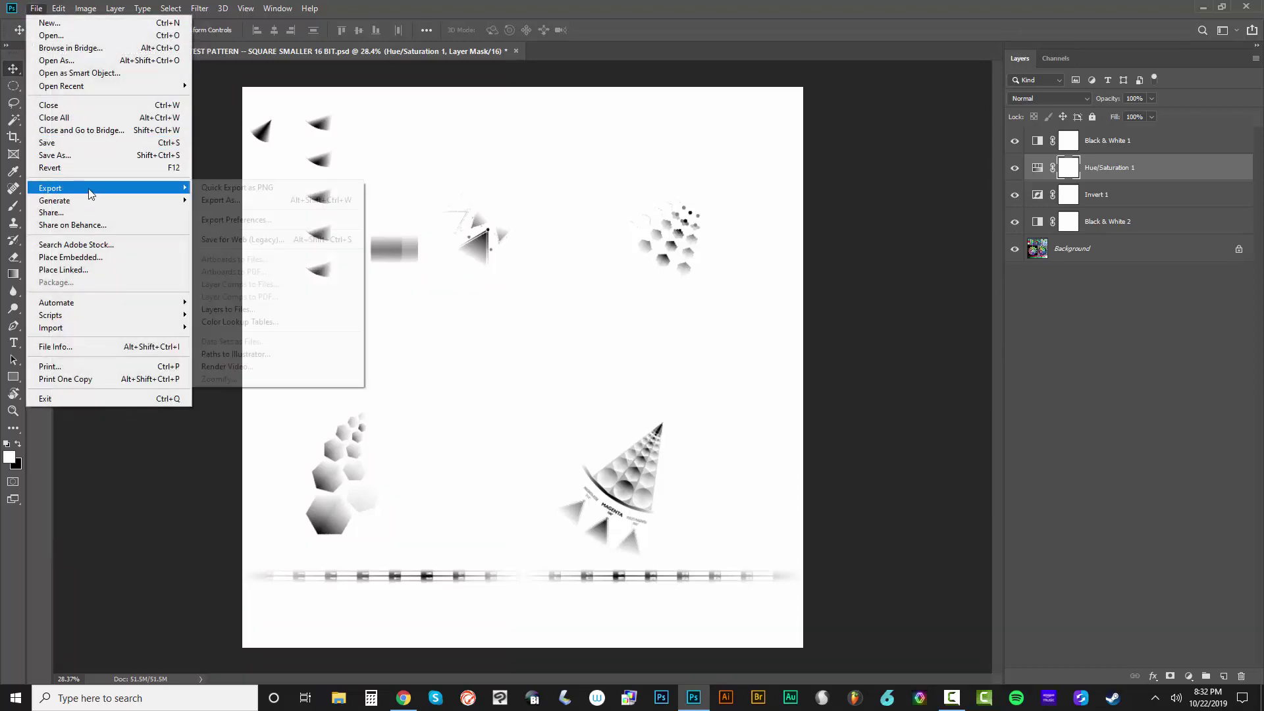
{"action": "left_click", "coordinate": [253, 322]}
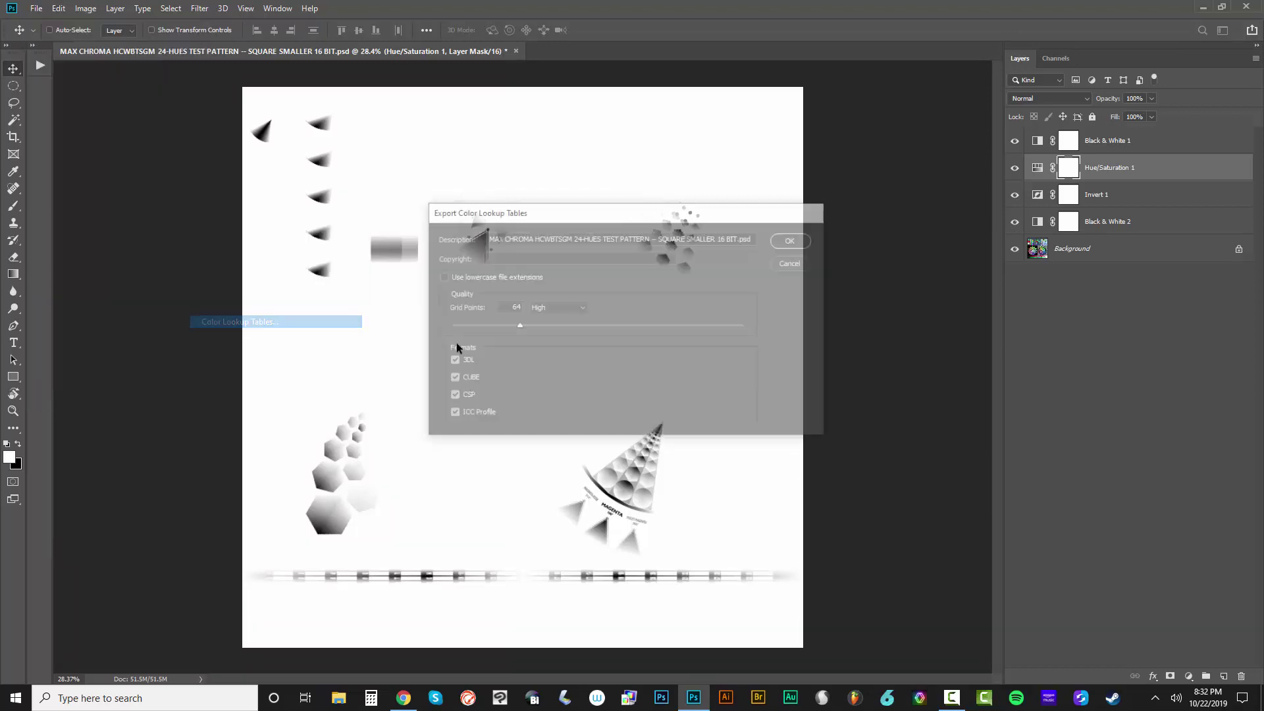
{"action": "left_click_drag", "start_coordinate": [757, 237], "coordinate": [409, 243]}
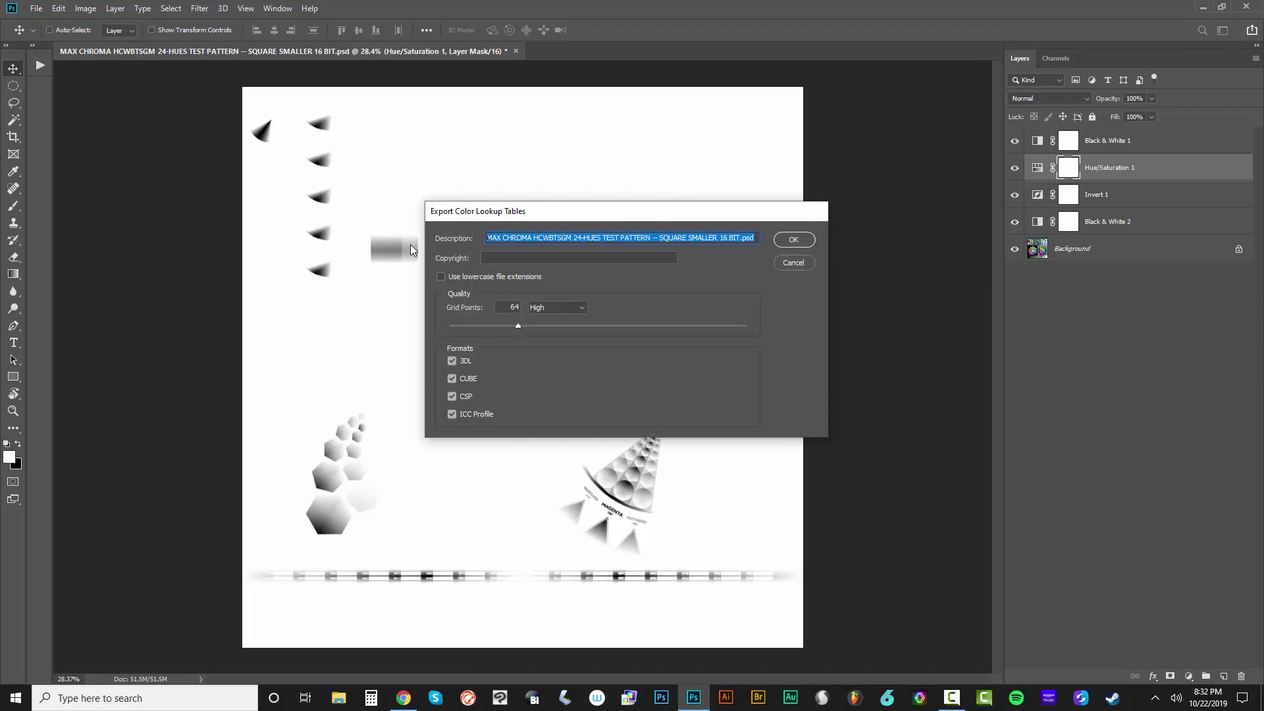
{"action": "type", "text": "MAX CHROMA COLOR SEPARATION LUTS - 12-HUES - RED"}
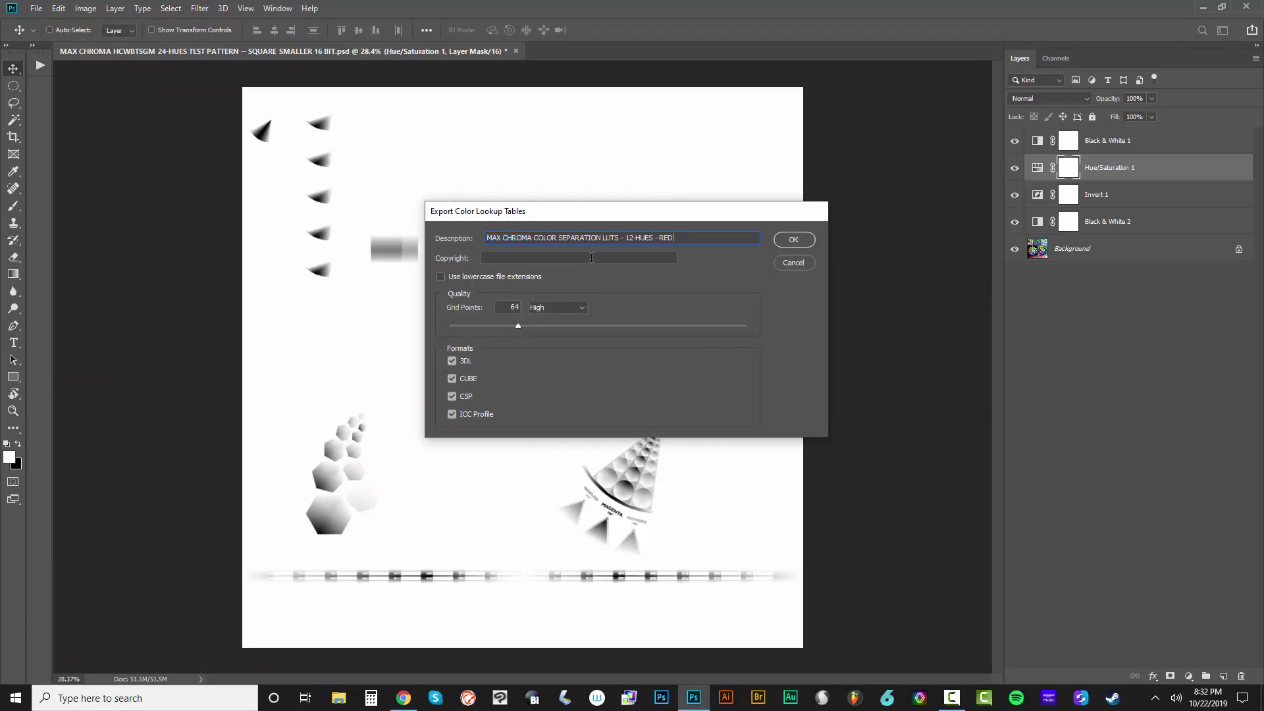
{"action": "double_click", "coordinate": [661, 237]}
{"action": "type", "text": "MAGENTA"}
{"action": "key", "text": "Return"}
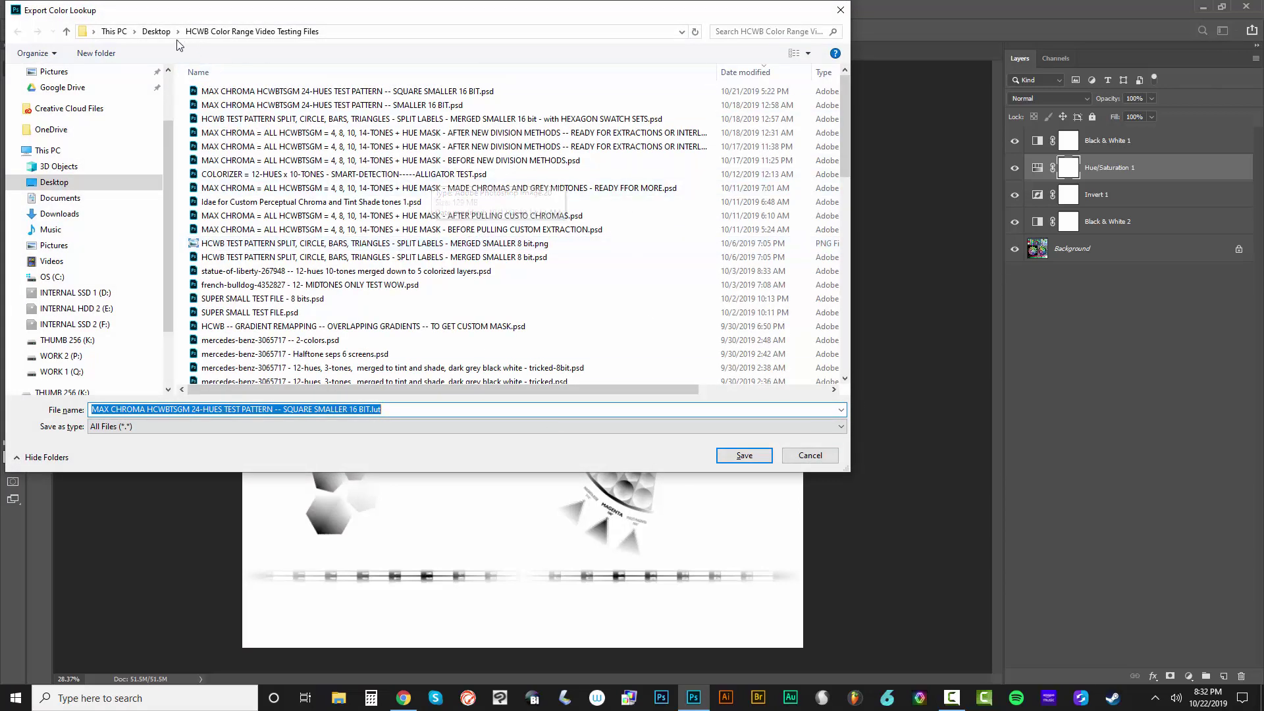
Save the magenta lookup tables in the Desktop folder MAX CHROMA COLOR SEPARATION LUTS as "MAX CHROMA COLOR SEPARATION LUTS - 12-HUES - MAGENTA"
{"action": "left_click", "coordinate": [156, 31]}
{"action": "double_click", "coordinate": [440, 119]}
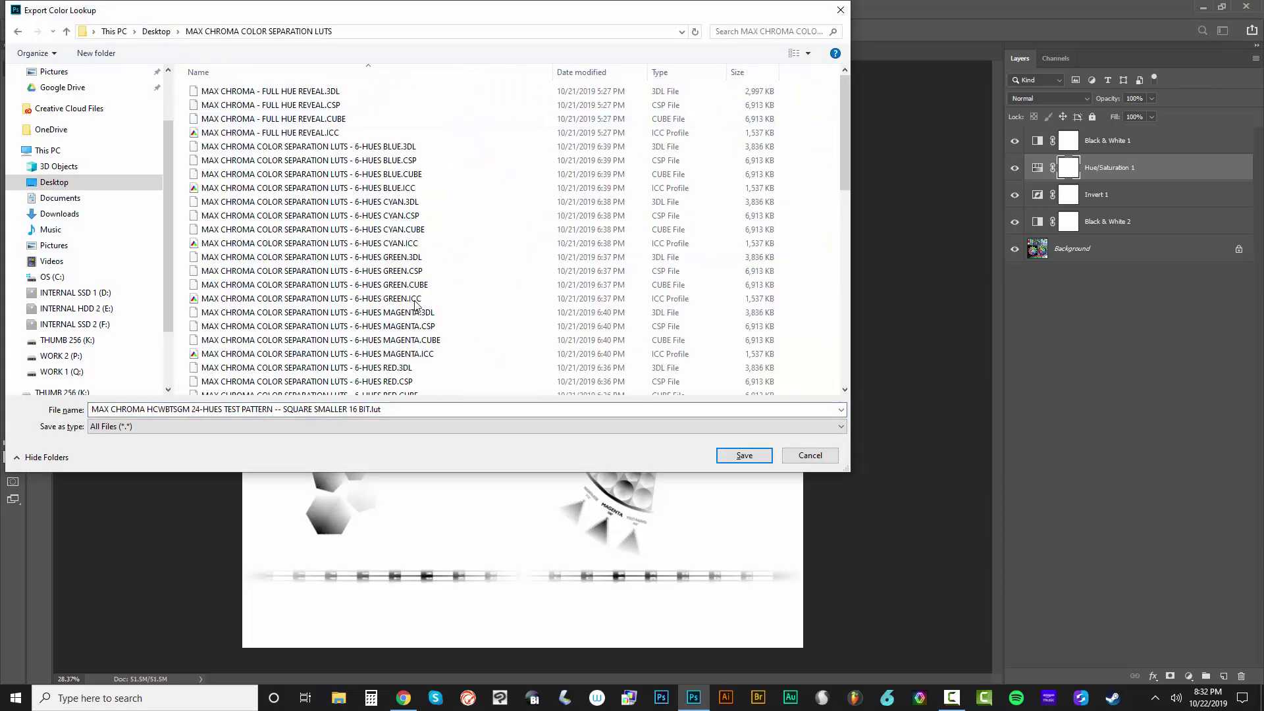
{"action": "left_click", "coordinate": [394, 409]}
{"action": "type", "text": "MAX CHROMA COLOR SEPARATION LUTS - 12-HUES - RED"}
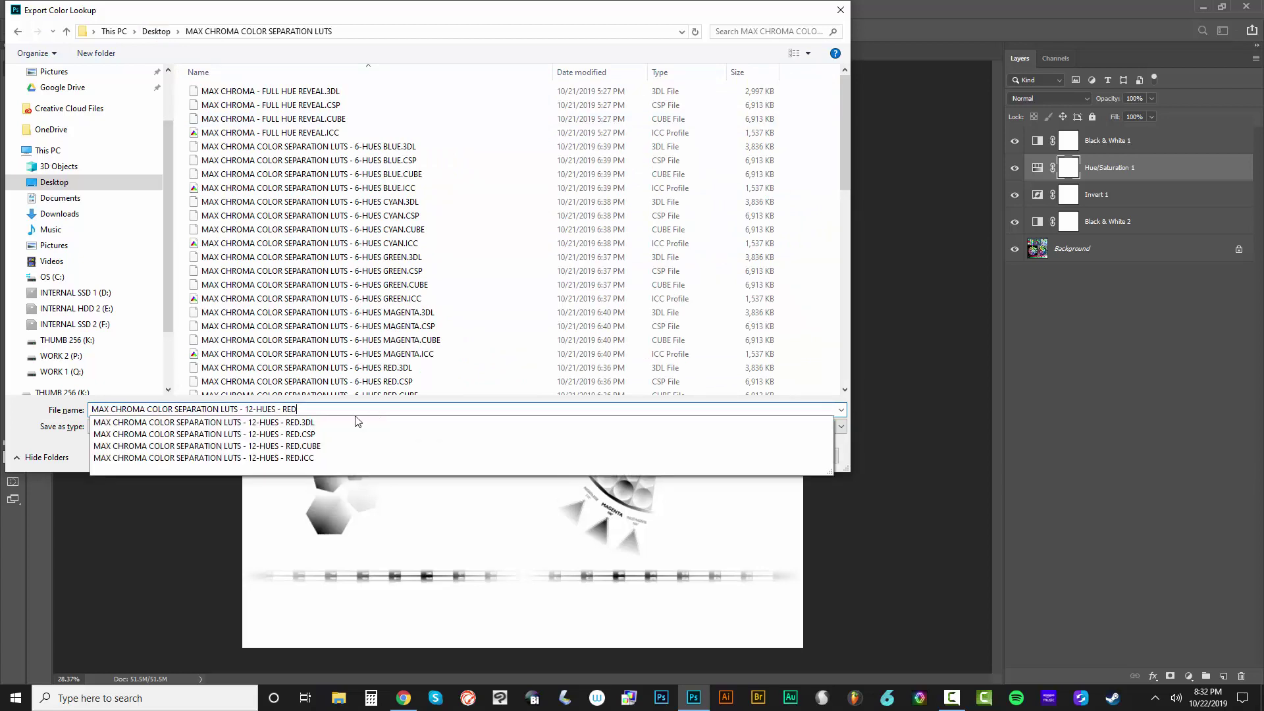
{"action": "left_click_drag", "start_coordinate": [302, 410], "coordinate": [282, 409]}
{"action": "type", "text": "MAGENTA"}
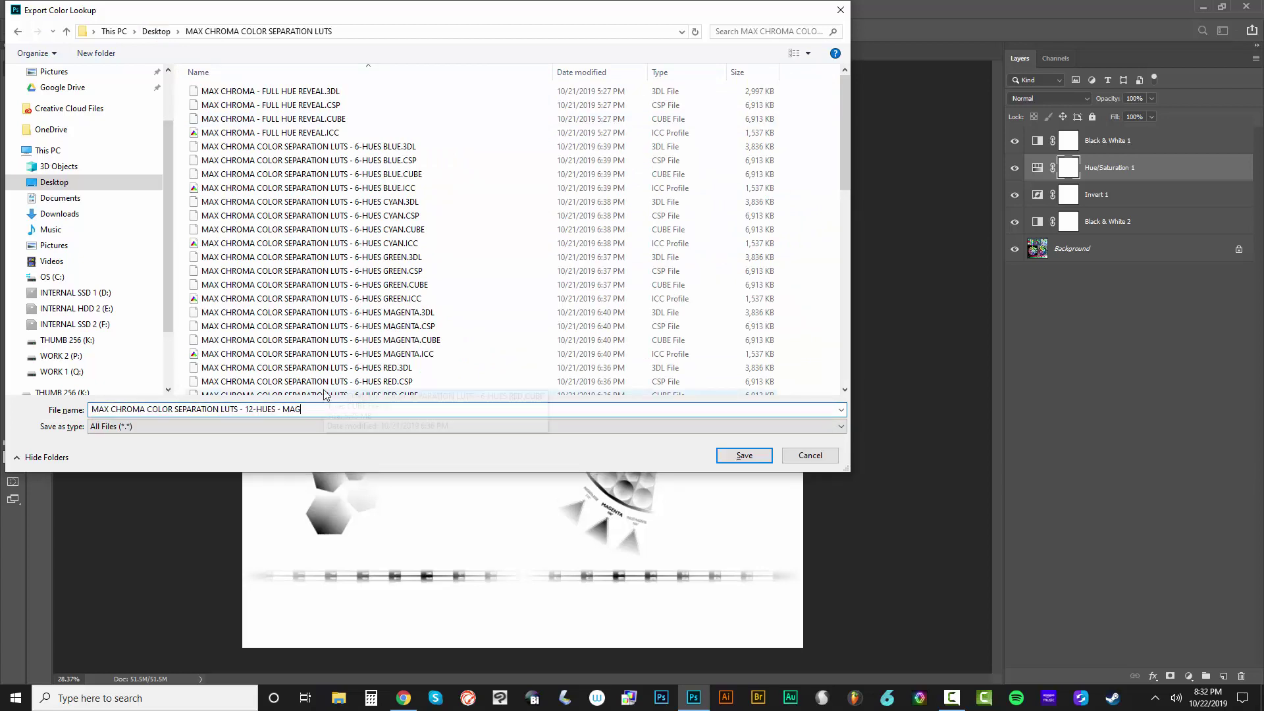
{"action": "key", "text": "Return"}
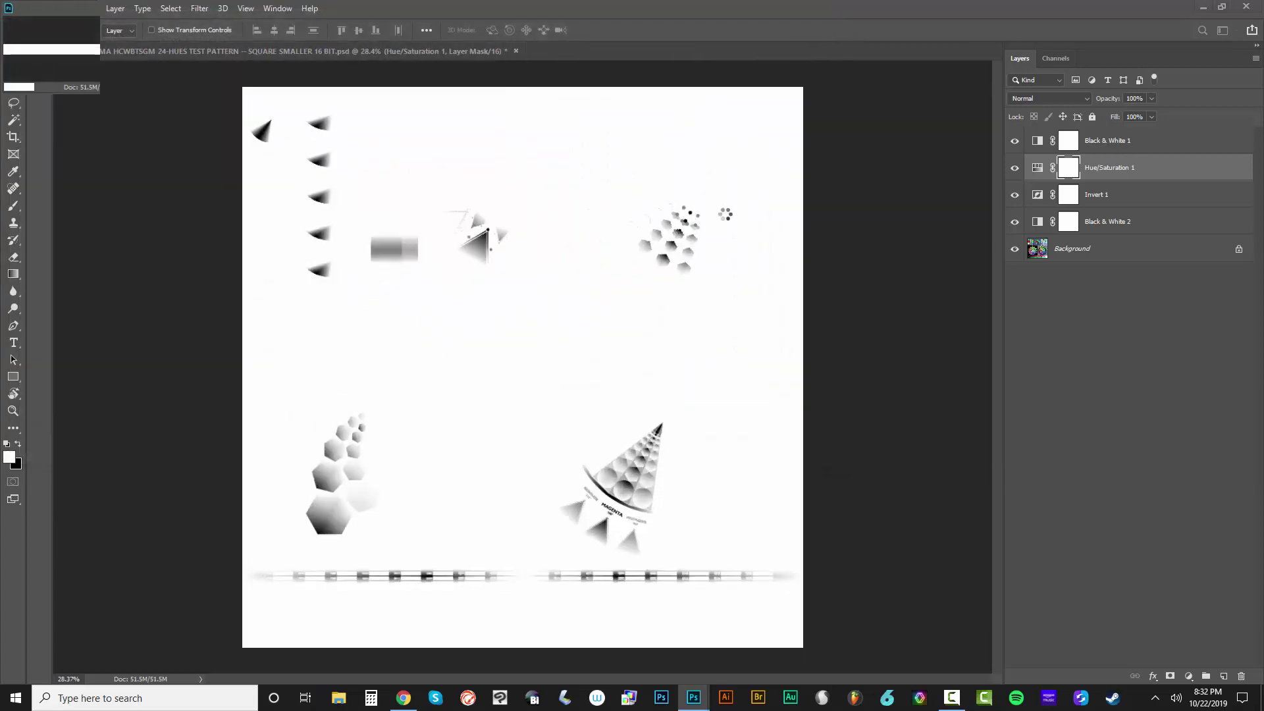
Shift the Magentas range of the Hue/Saturation 1 layer onto the violet hue, spanning 241° to 299° with the core at 269° to 271°
{"action": "double_click", "coordinate": [1039, 170]}
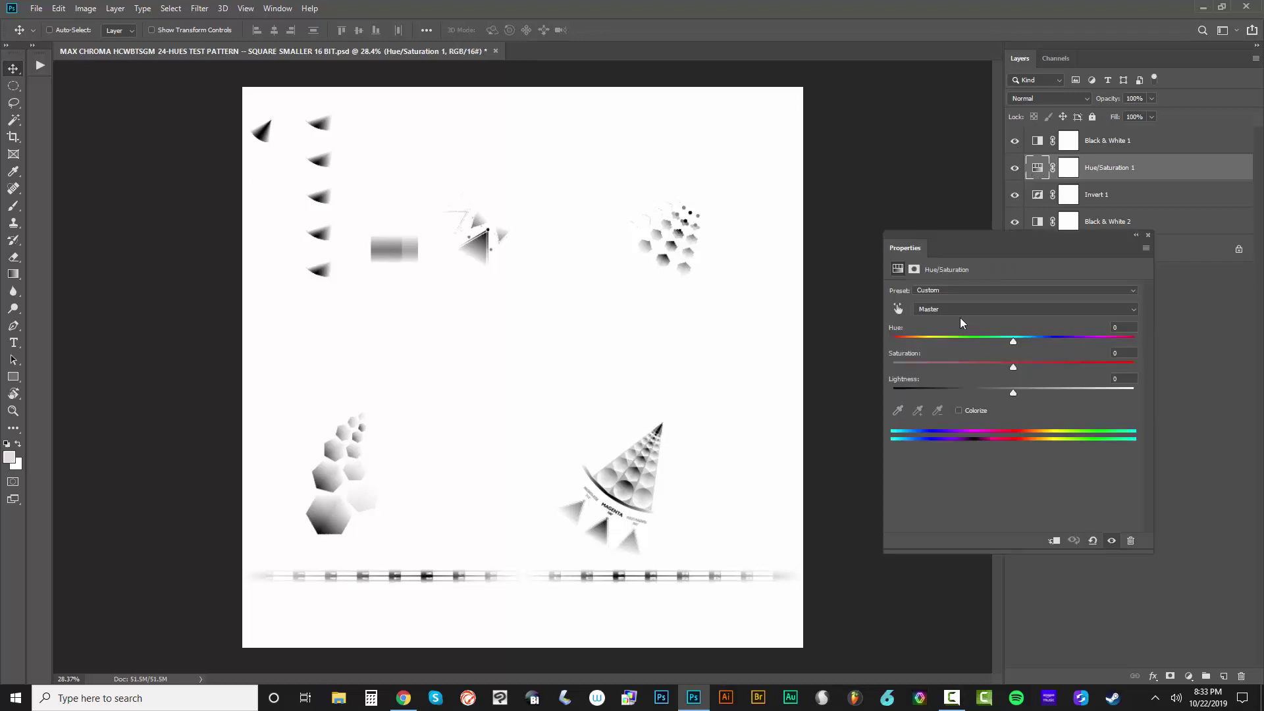
{"action": "left_click", "coordinate": [960, 310]}
{"action": "left_click", "coordinate": [941, 330]}
{"action": "left_click_drag", "start_coordinate": [970, 436], "coordinate": [956, 436]}
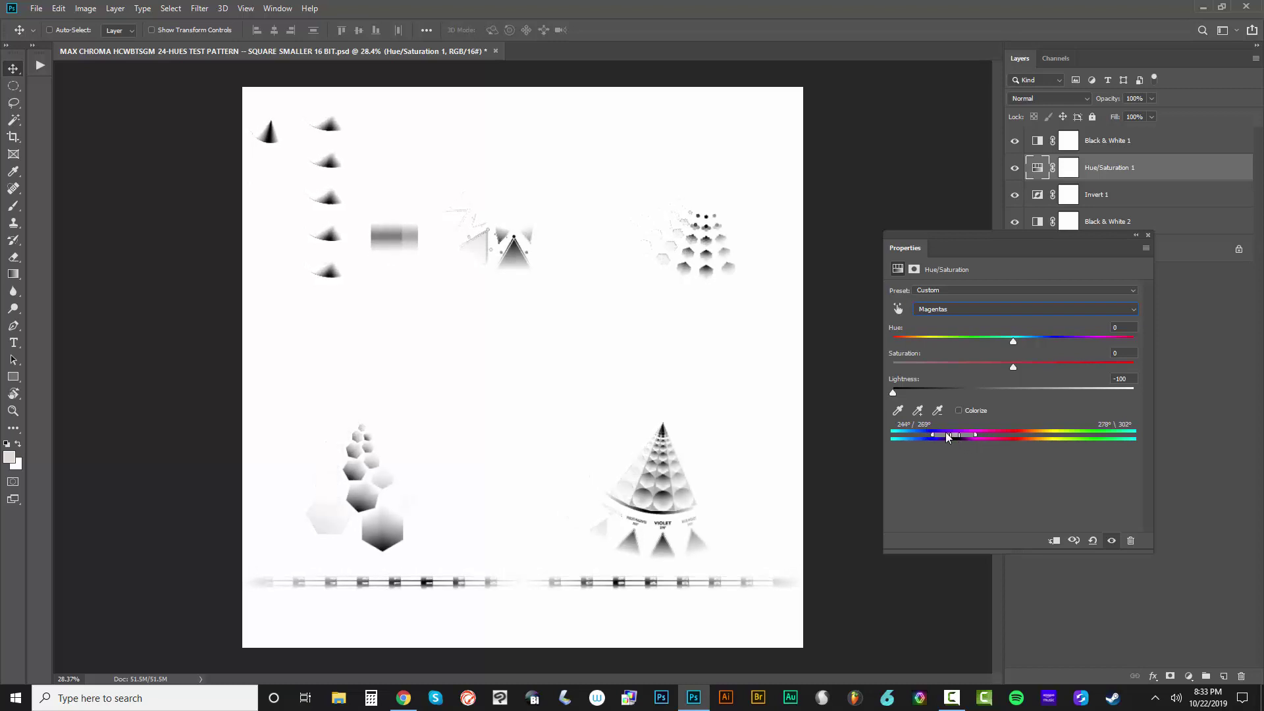
{"action": "left_click_drag", "start_coordinate": [958, 436], "coordinate": [933, 435]}
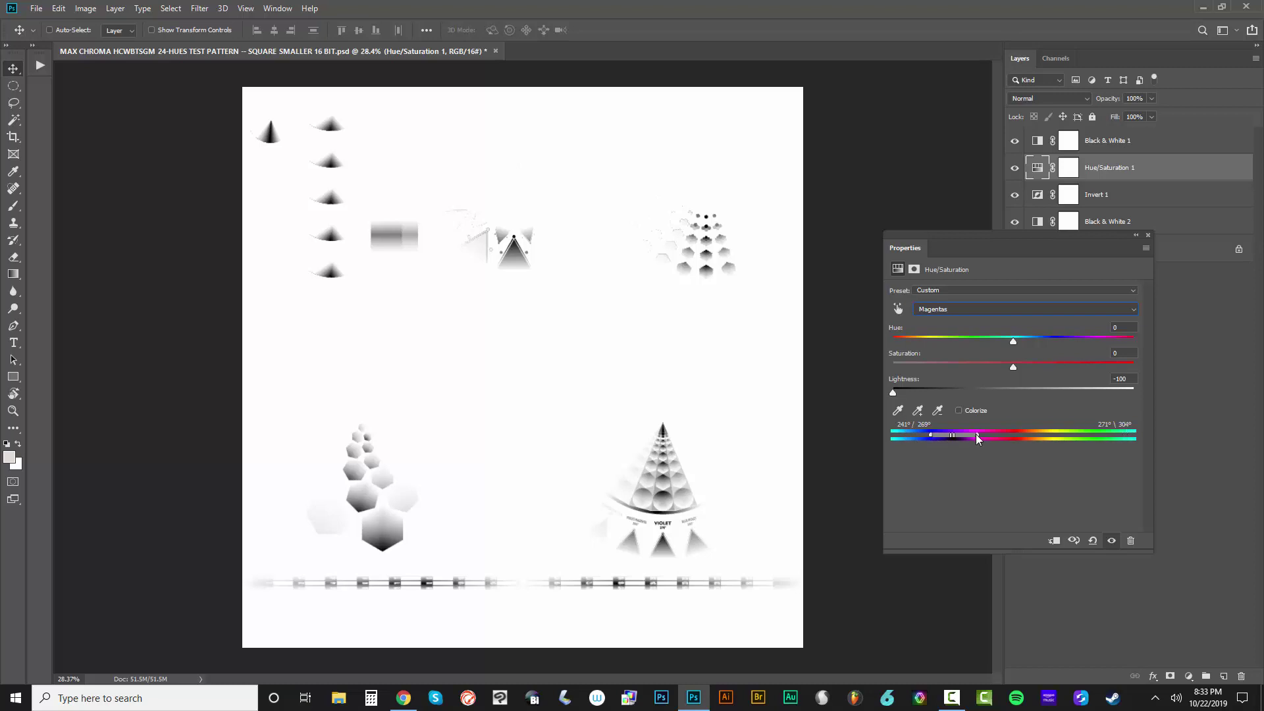
{"action": "left_click_drag", "start_coordinate": [976, 433], "coordinate": [973, 435]}
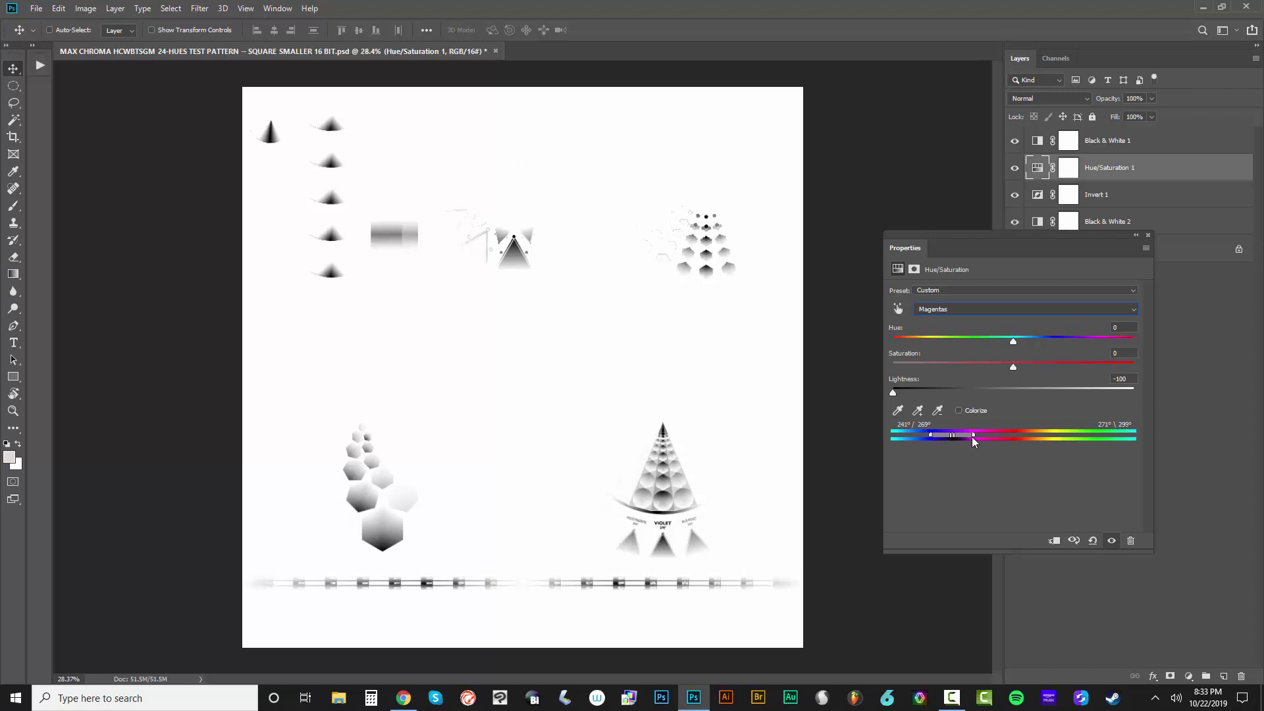
{"action": "left_click", "coordinate": [1149, 236]}
Compare the violet mask with the original test pattern by hiding and reshowing the four adjustment layers, and inspect the violet wedge and triangles up close
{"action": "scroll", "coordinate": [647, 561], "scroll_direction": "up", "scroll_amount": 10}
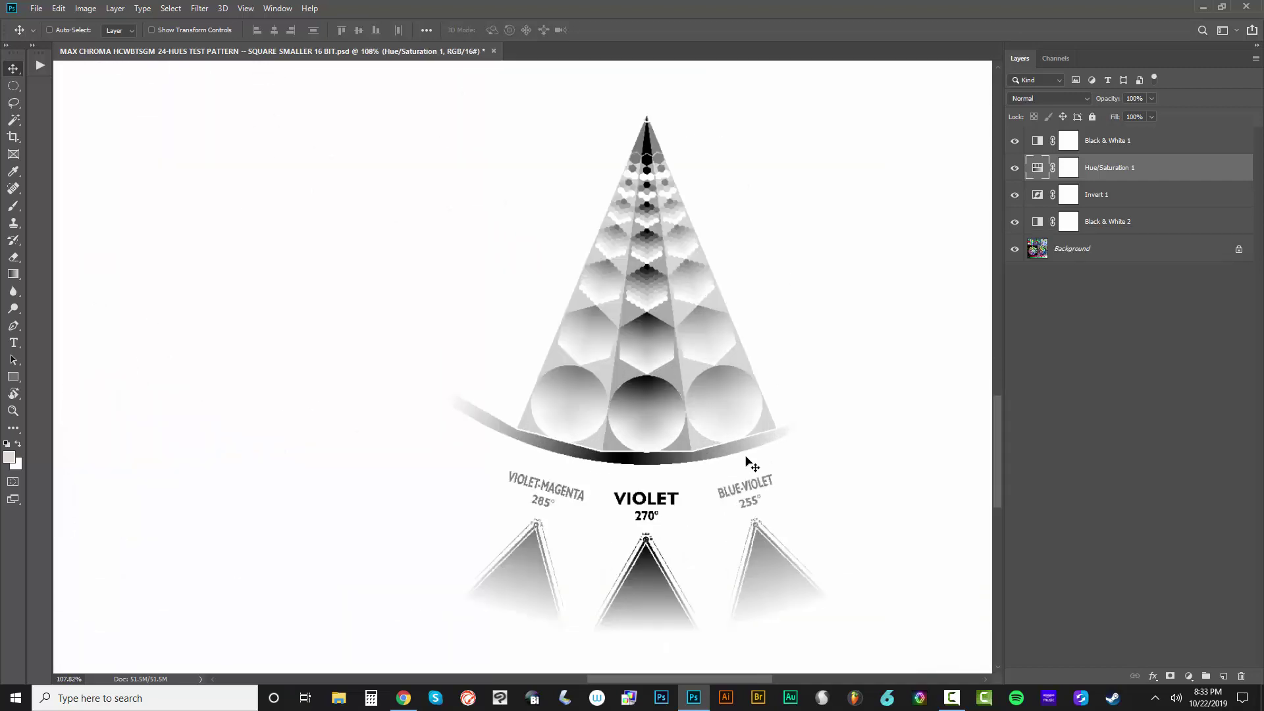
{"action": "scroll", "coordinate": [581, 573], "scroll_direction": "up", "scroll_amount": 3}
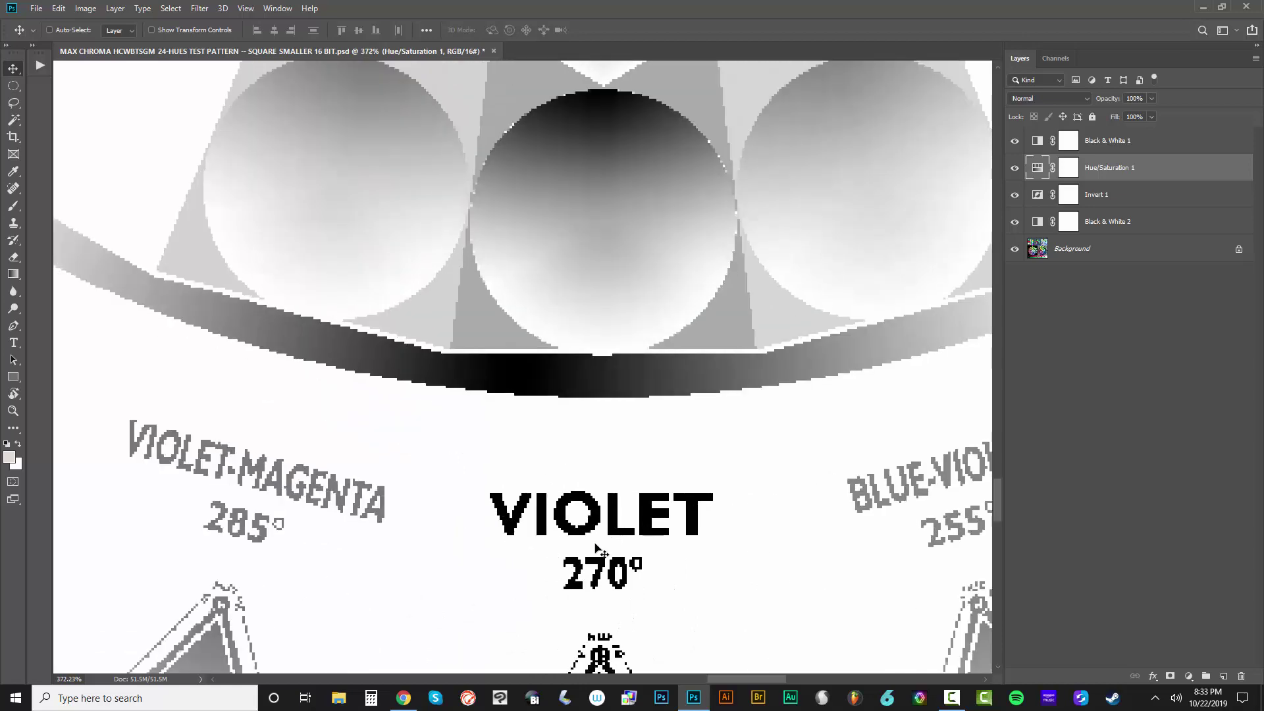
{"action": "left_click_drag", "start_coordinate": [1014, 141], "coordinate": [1014, 222]}
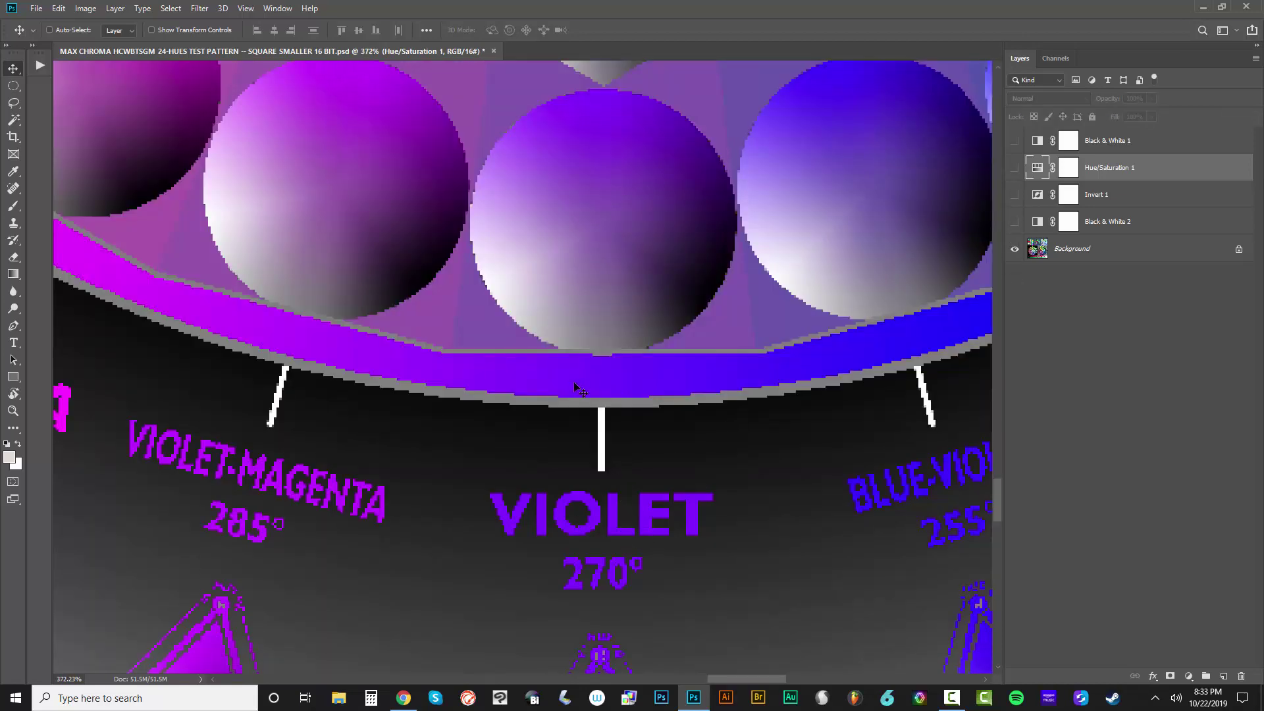
{"action": "scroll", "coordinate": [586, 382], "scroll_direction": "down", "scroll_amount": 6}
{"action": "scroll", "coordinate": [591, 289], "scroll_direction": "up", "scroll_amount": 2}
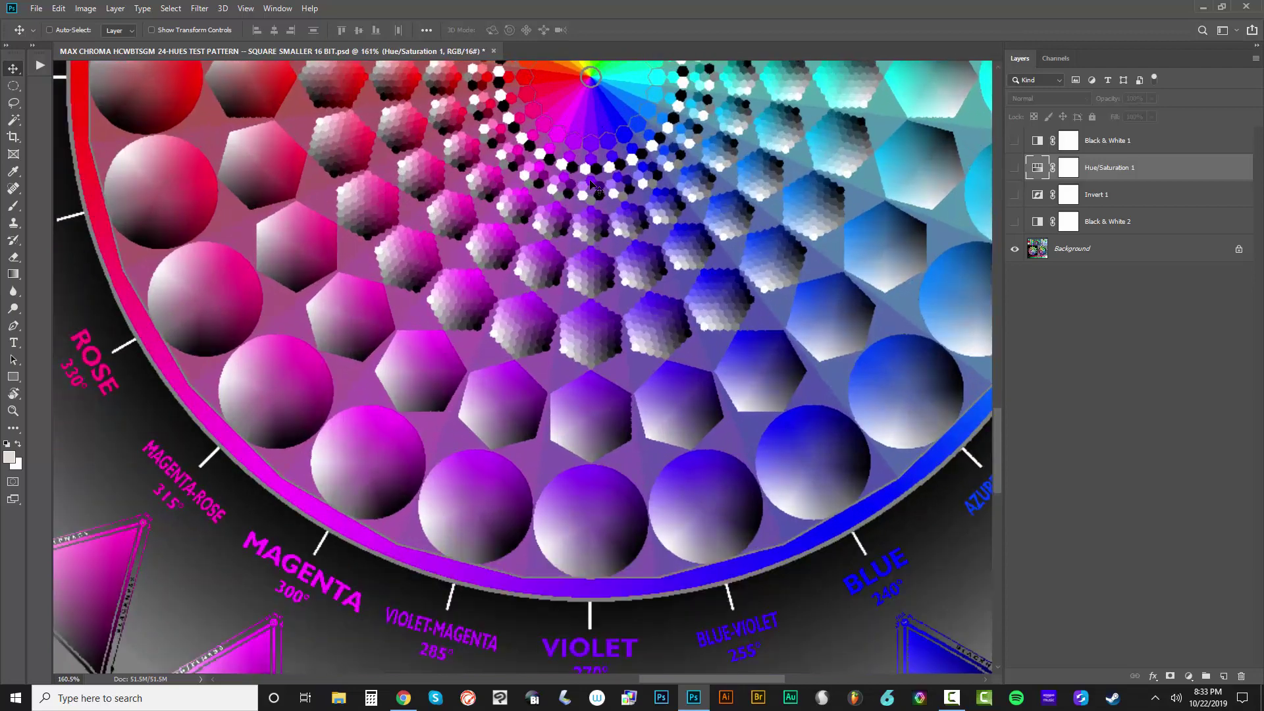
{"action": "scroll", "coordinate": [591, 329], "scroll_direction": "down", "scroll_amount": 5}
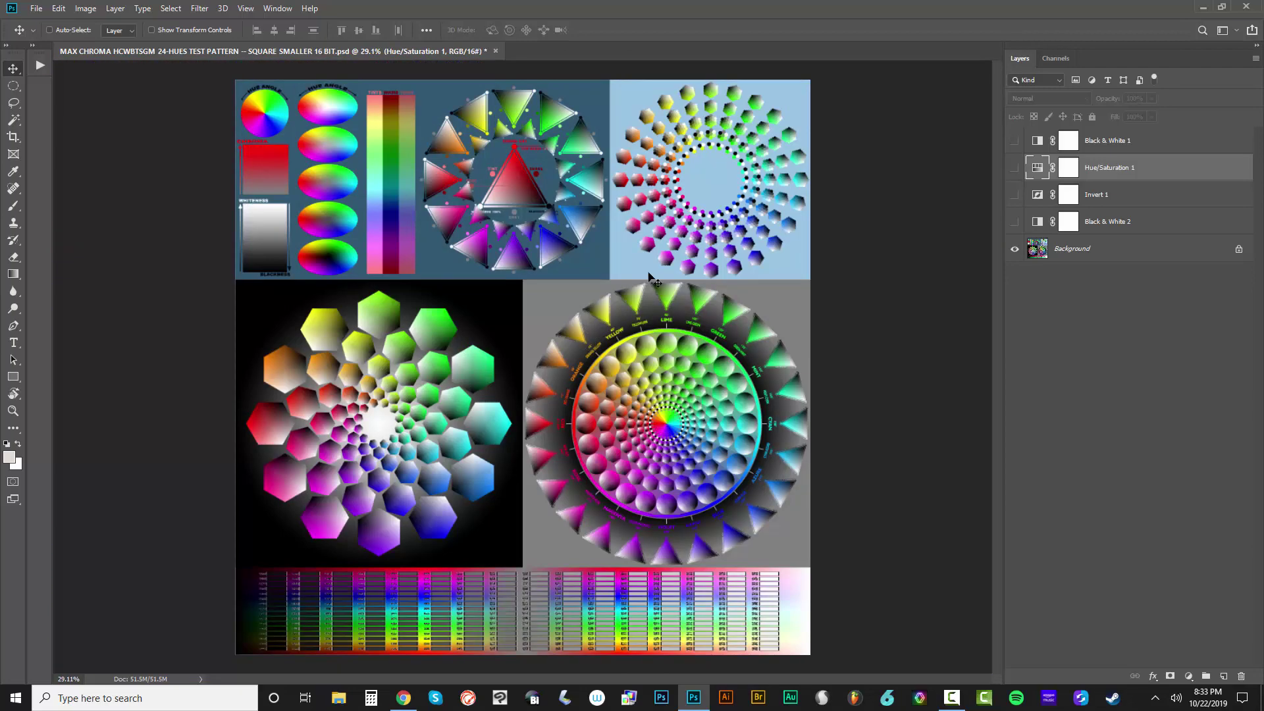
{"action": "left_click_drag", "start_coordinate": [1019, 145], "coordinate": [1015, 229]}
{"action": "scroll", "coordinate": [520, 237], "scroll_direction": "up", "scroll_amount": 2}
{"action": "scroll", "coordinate": [501, 217], "scroll_direction": "up", "scroll_amount": 3}
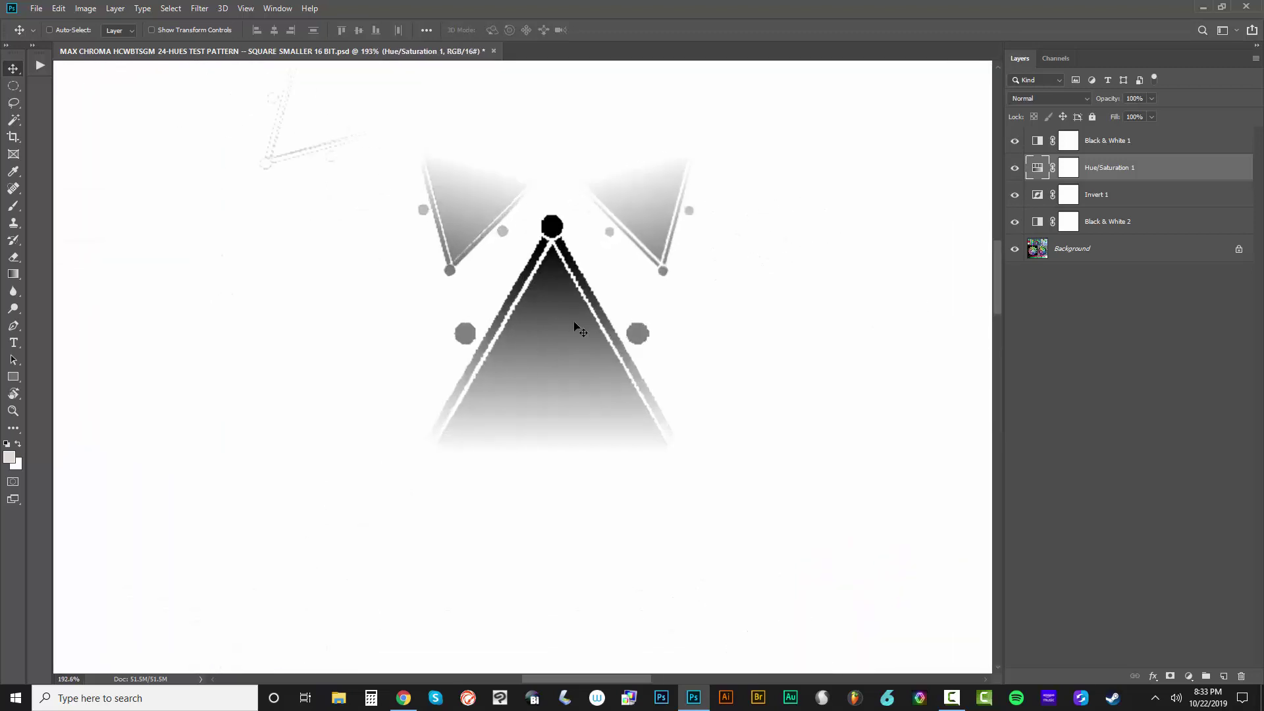
{"action": "scroll", "coordinate": [461, 305], "scroll_direction": "down", "scroll_amount": 2}
{"action": "scroll", "coordinate": [454, 304], "scroll_direction": "down", "scroll_amount": 3}
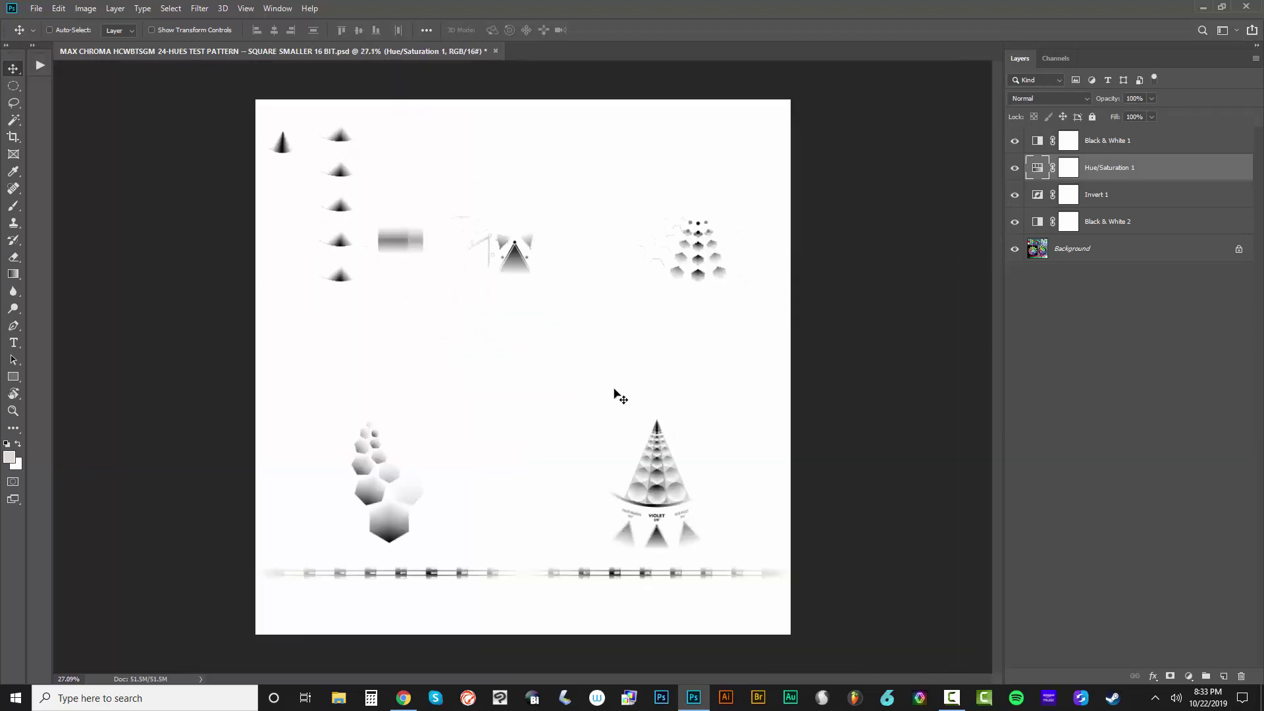
Start a Color Lookup Tables export described as "MAX CHROMA COLOR SEPARATION LUTS - 12-HUES - VIOLET" and copy that description for the file name
{"action": "left_click", "coordinate": [36, 9]}
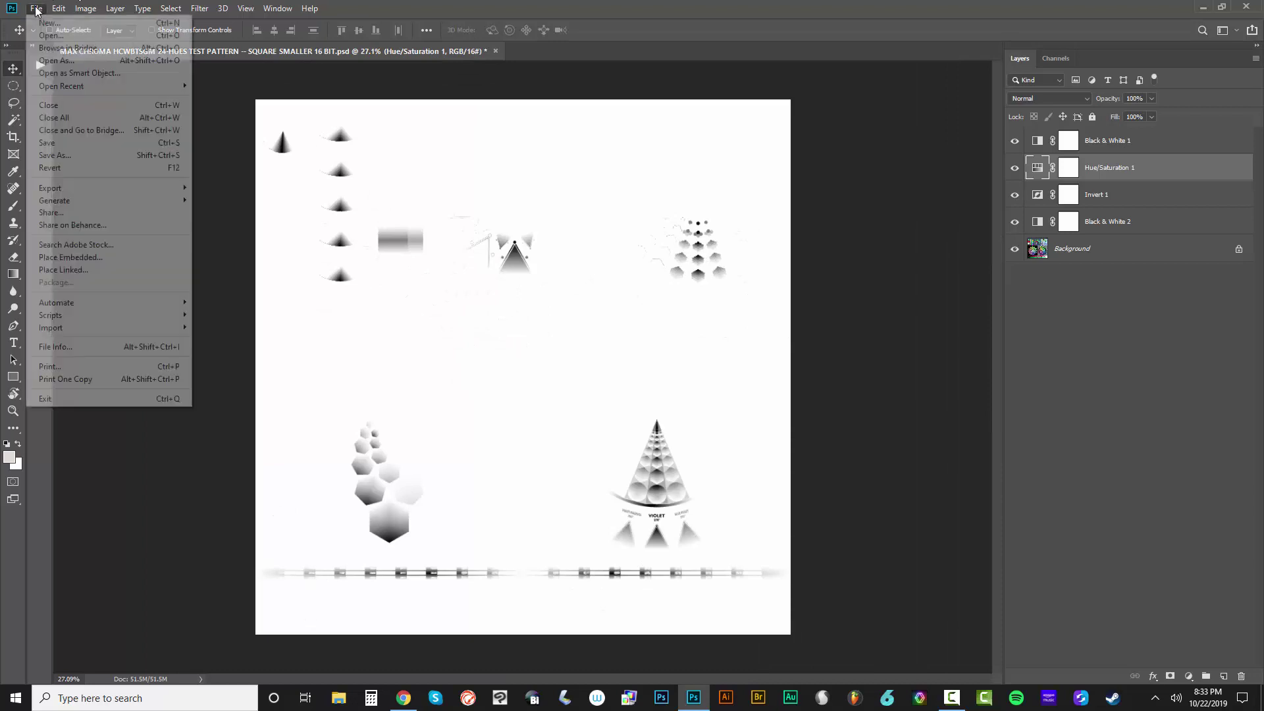
{"action": "mouse_move", "coordinate": [84, 192]}
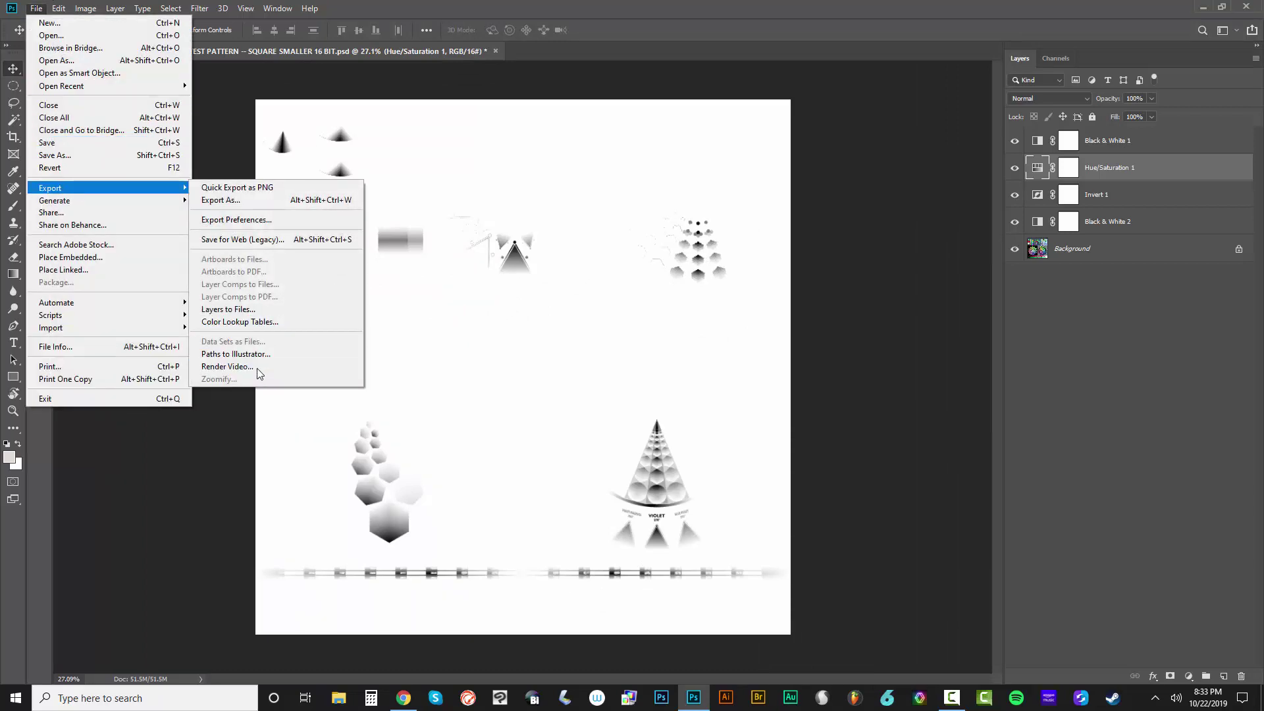
{"action": "left_click", "coordinate": [247, 320]}
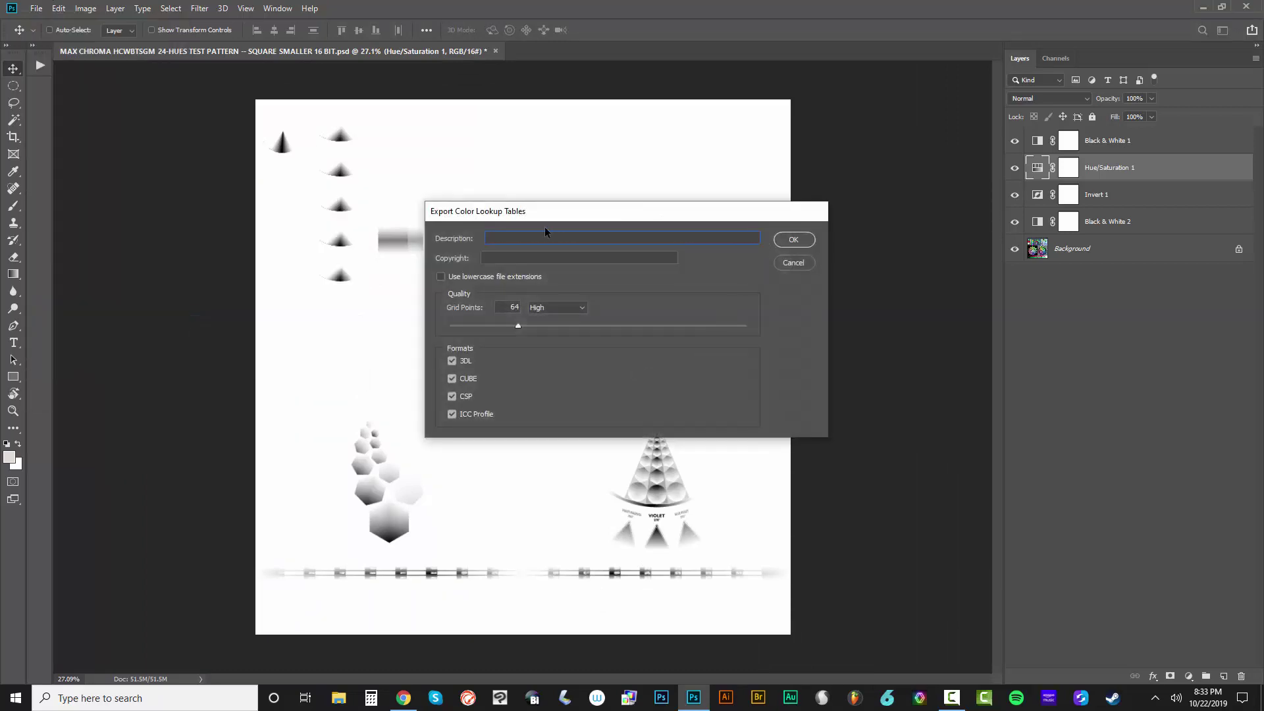
{"action": "type", "text": "MAX CHROMA COLOR SEPARATION LUTS - 12-HUES - RED"}
{"action": "left_click_drag", "start_coordinate": [736, 217], "coordinate": [1097, 318]}
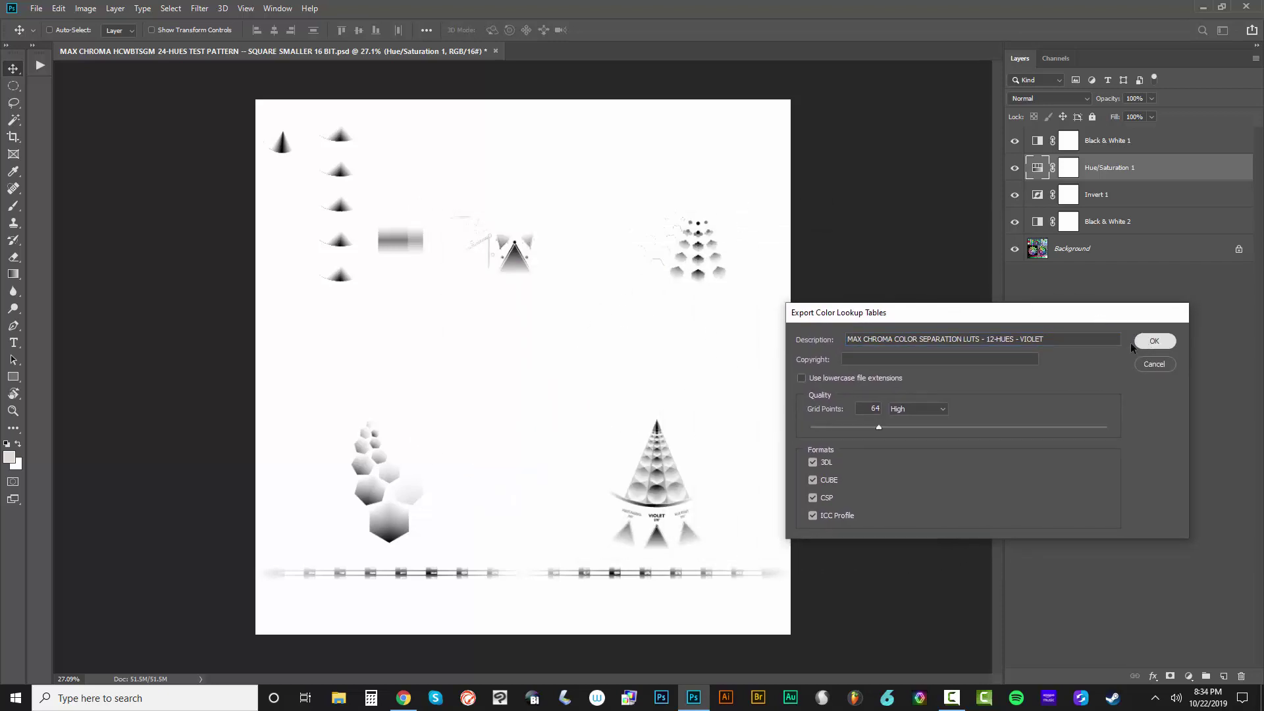
{"action": "key", "text": "ctrl+a"}
{"action": "key", "text": "ctrl+c"}
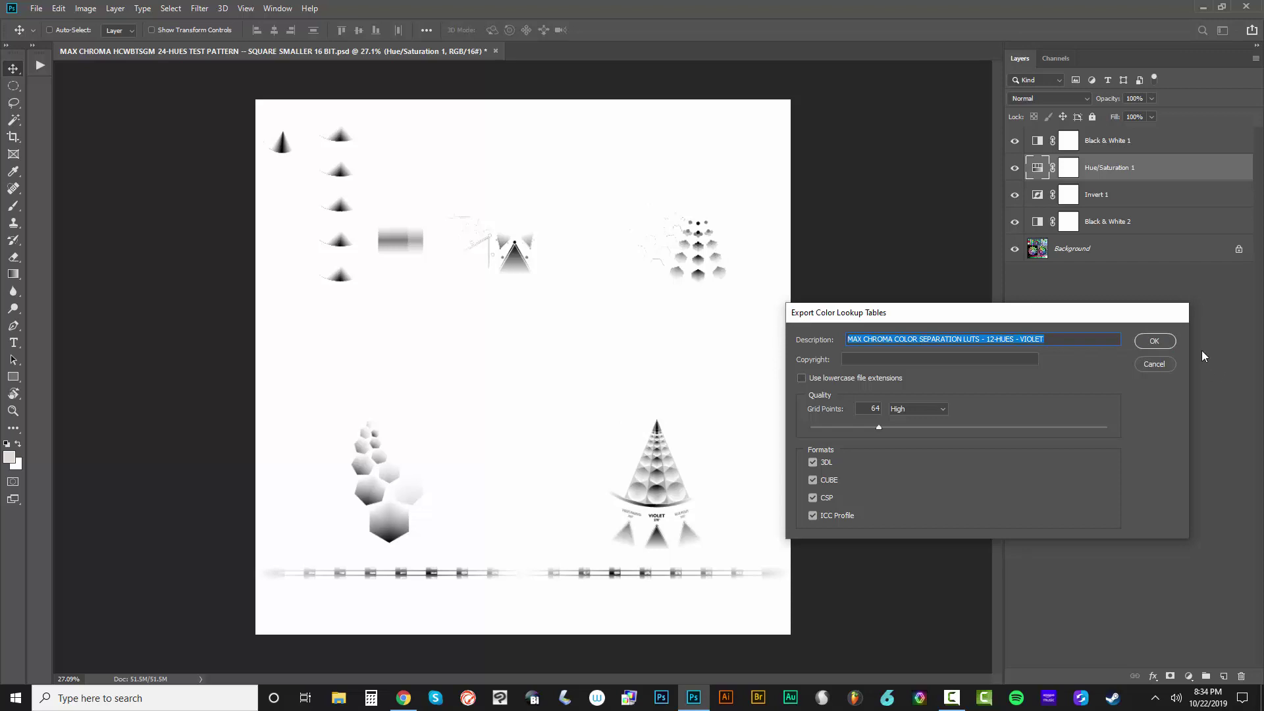
{"action": "left_click", "coordinate": [1159, 341]}
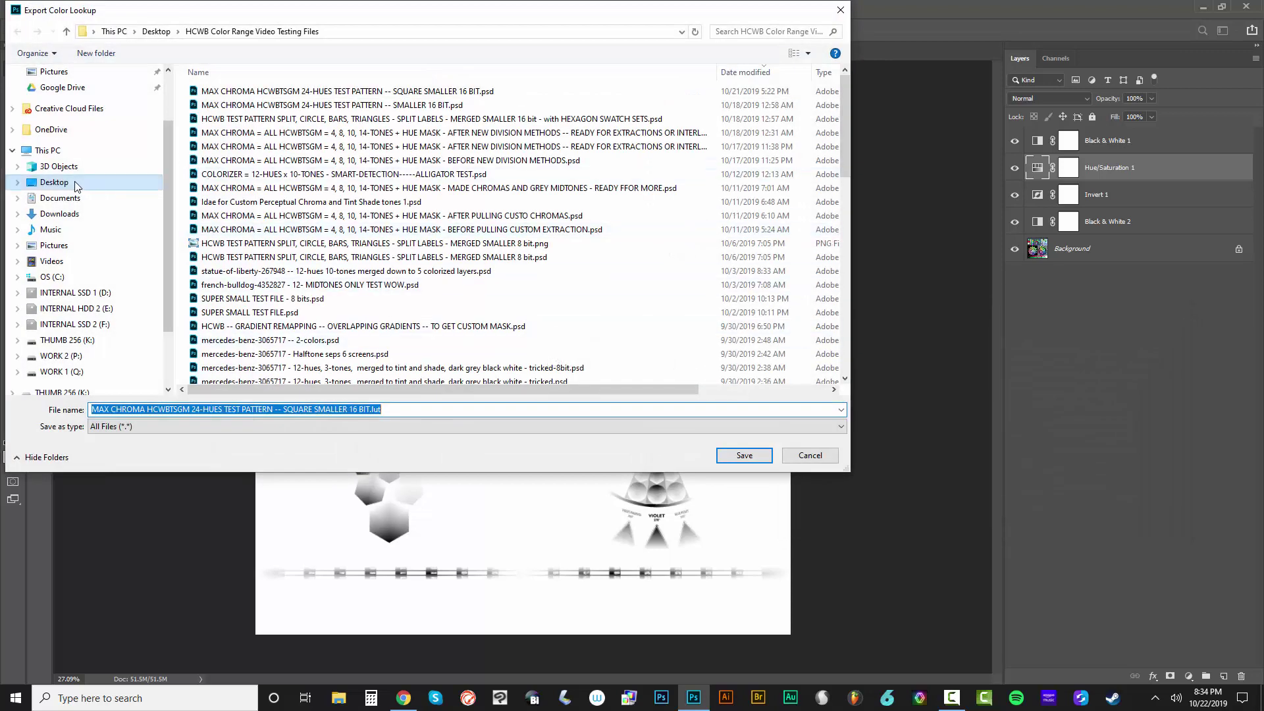
Export the color lookup to the Desktop folder MAX CHROMA COLOR SEPARATION LUTS as "MAX CHROMA COLOR SEPARATION LUTS - 12-HUES - VIOLET"
{"action": "left_click", "coordinate": [77, 185]}
{"action": "left_click", "coordinate": [440, 116]}
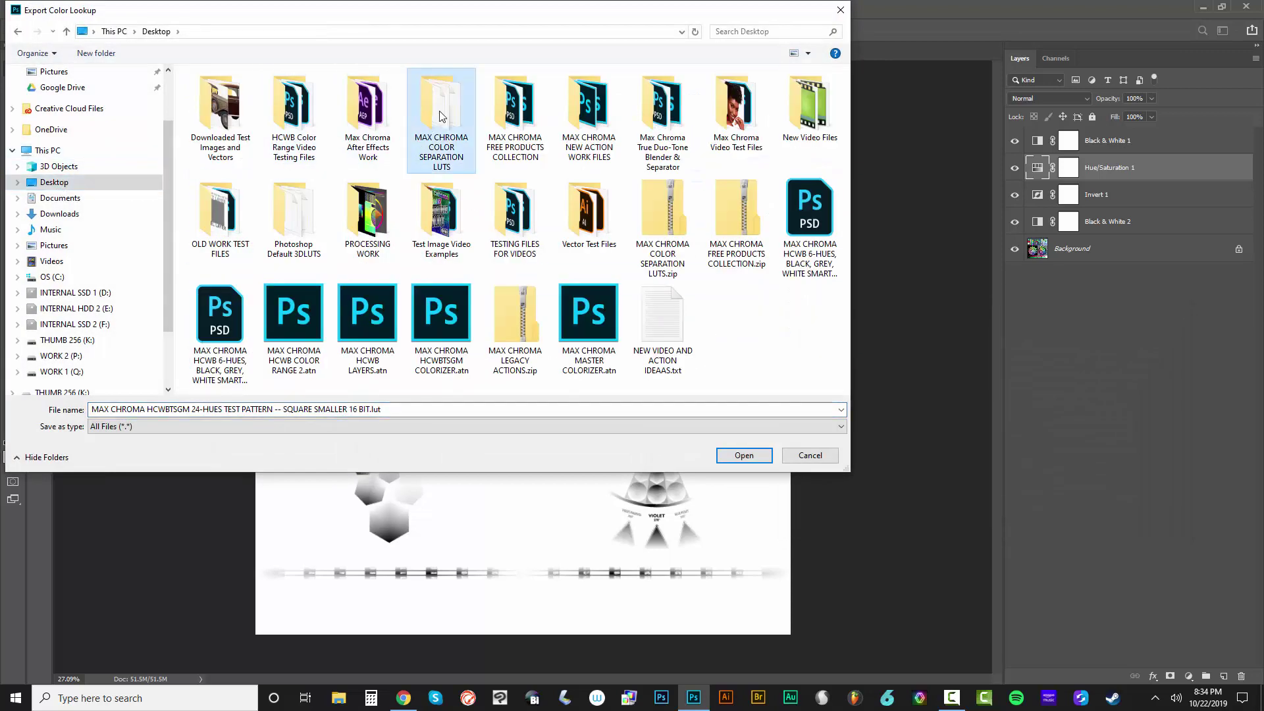
{"action": "double_click", "coordinate": [440, 117]}
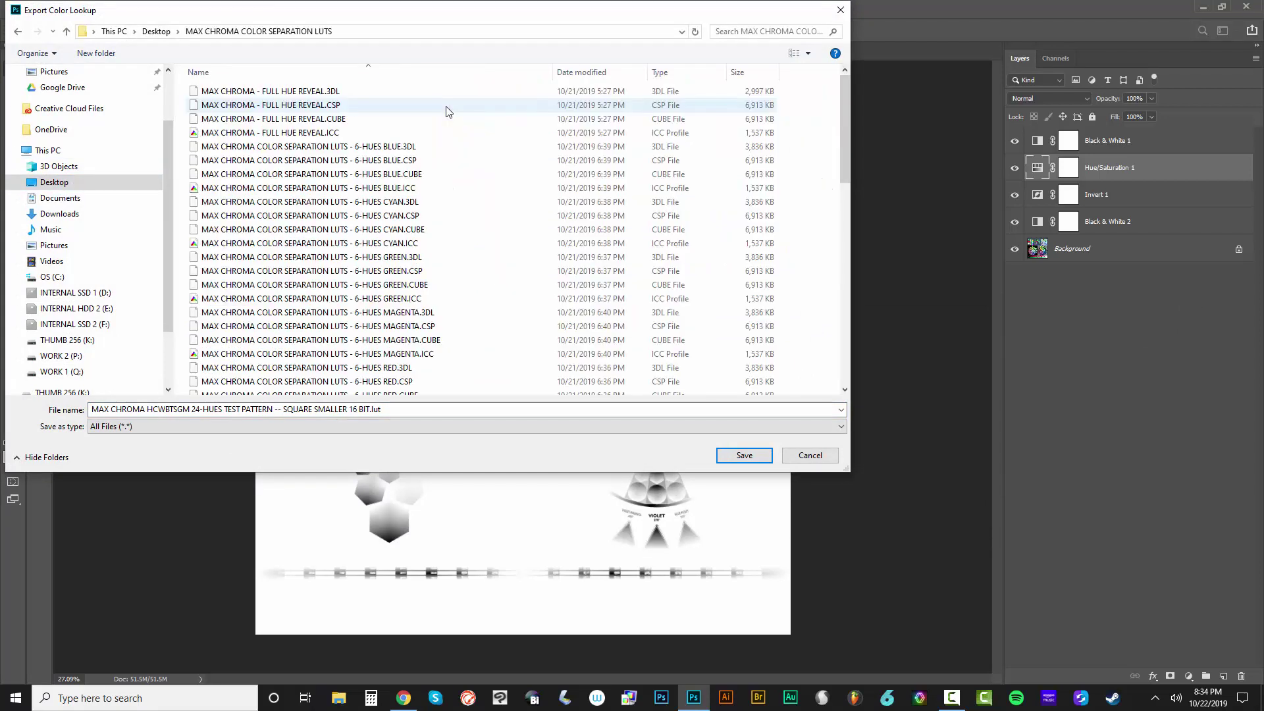
{"action": "left_click", "coordinate": [391, 409]}
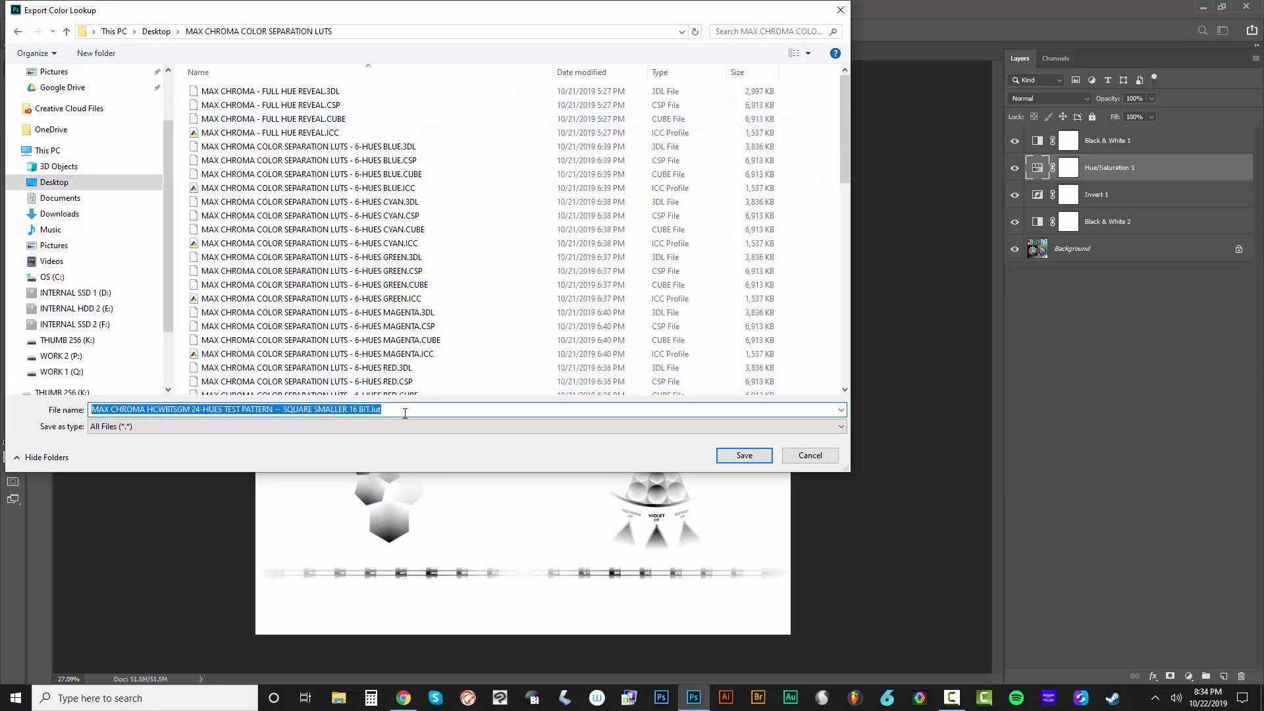
{"action": "key", "text": "ctrl+v"}
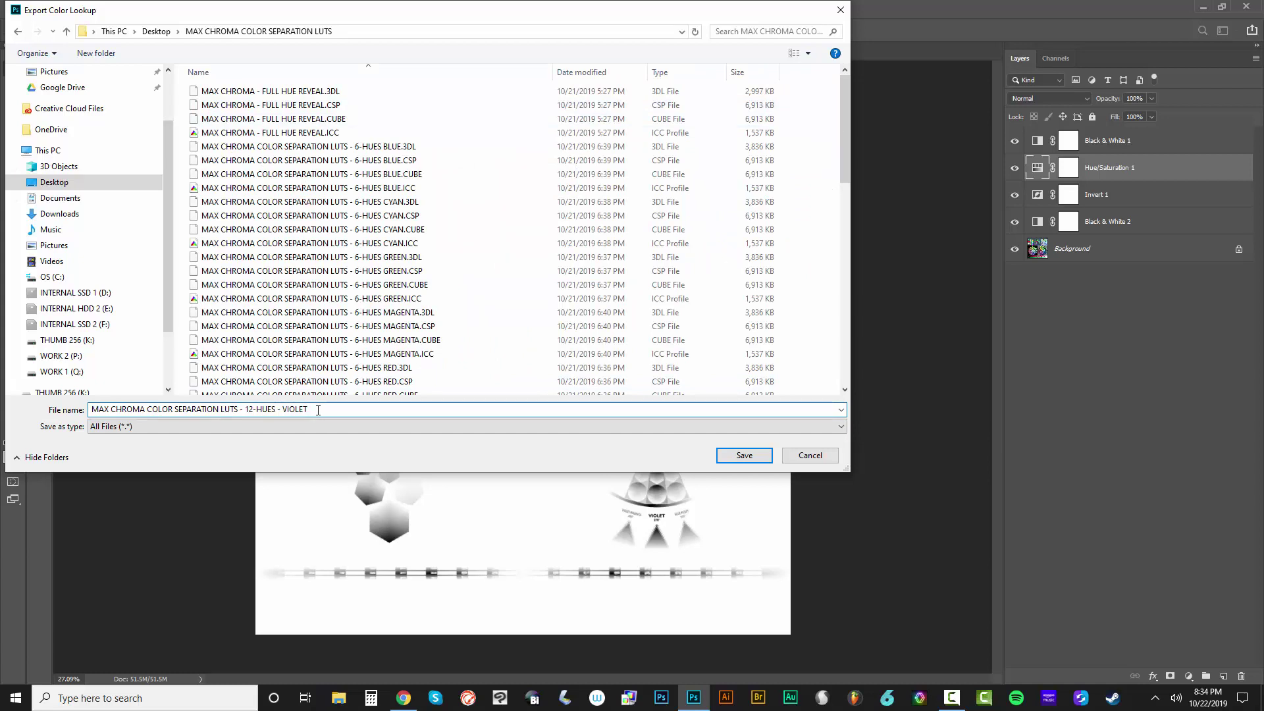
{"action": "left_click_drag", "start_coordinate": [321, 411], "coordinate": [288, 414]}
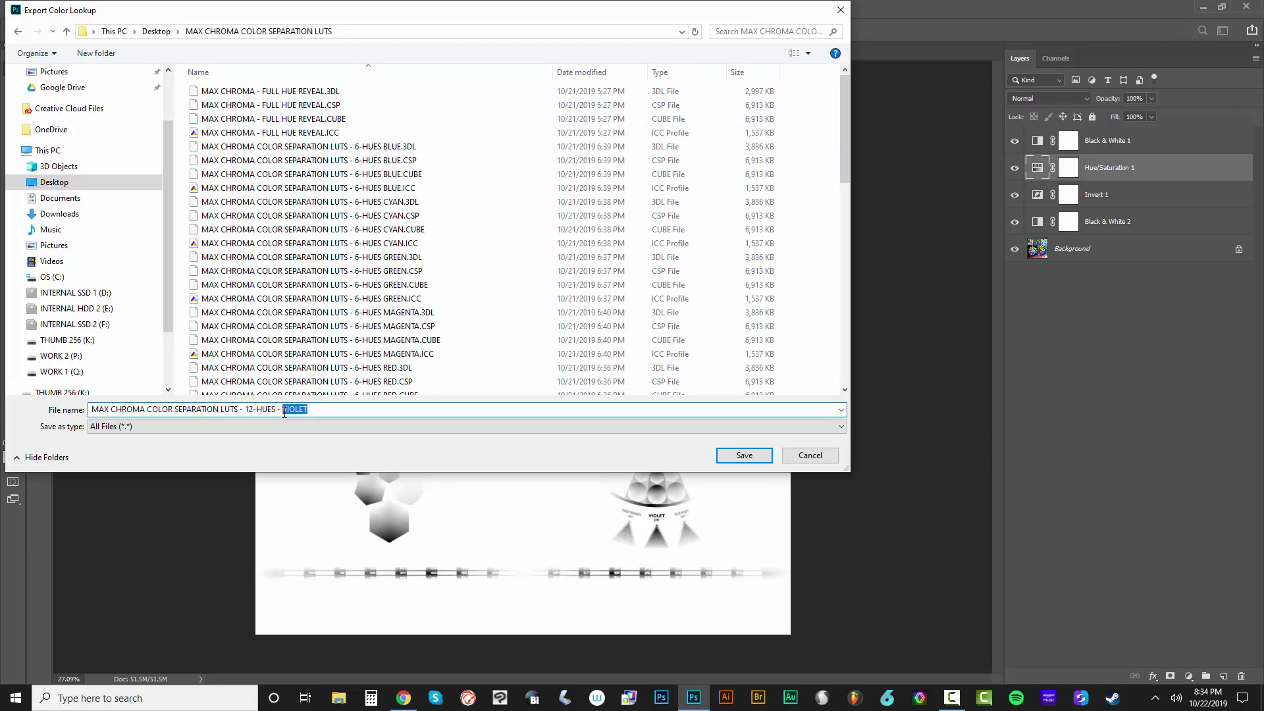
{"action": "left_click", "coordinate": [743, 455]}
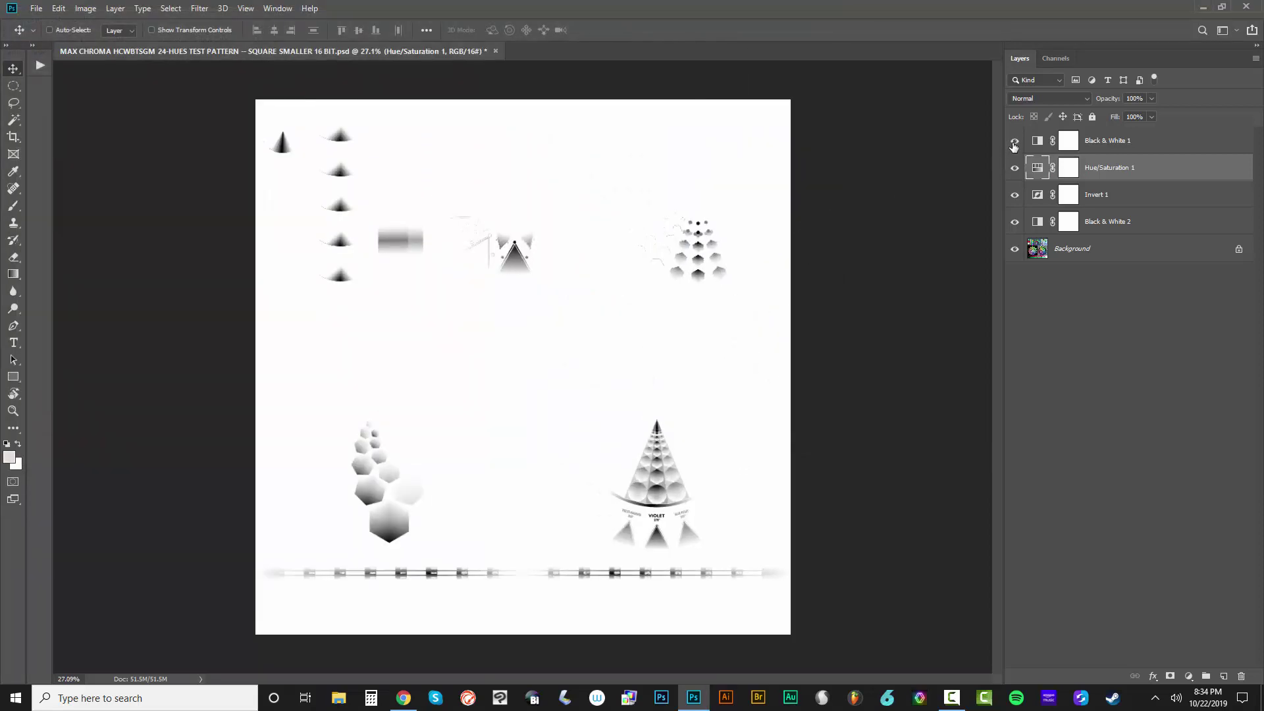
Hide all four adjustment layers above the test pattern and select the Background layer
{"action": "left_click_drag", "start_coordinate": [1014, 146], "coordinate": [1014, 221]}
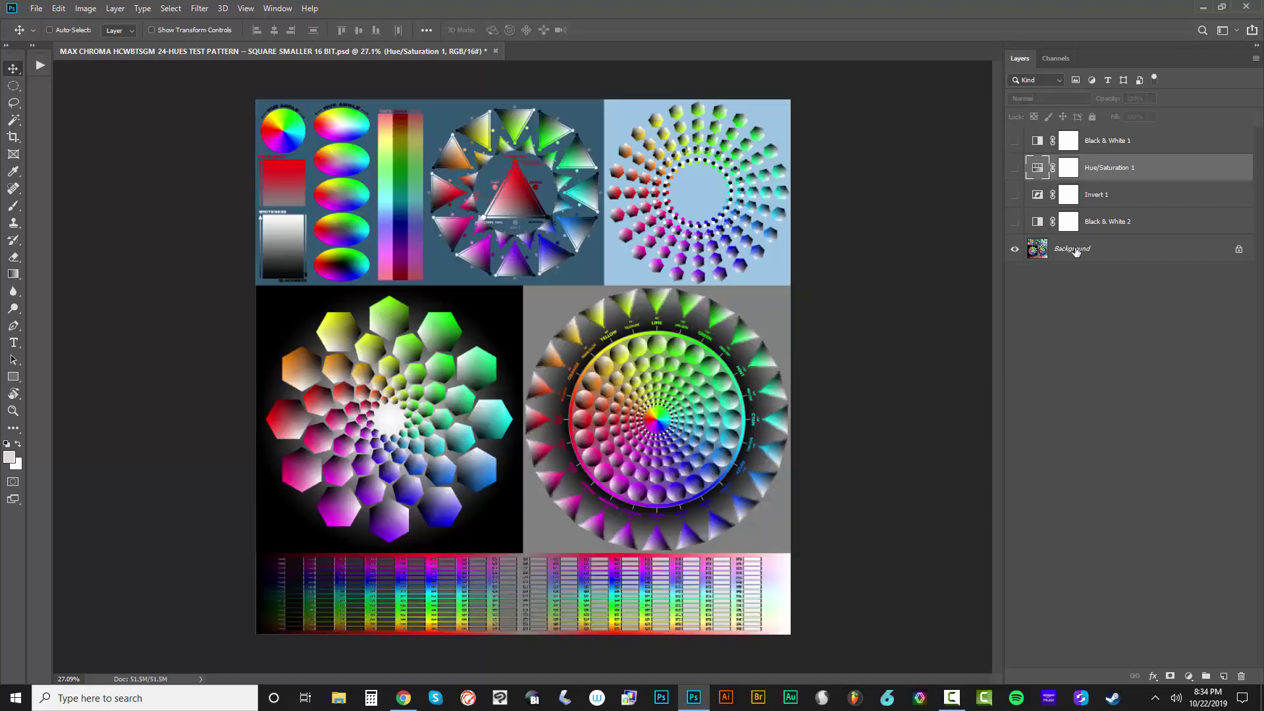
{"action": "left_click", "coordinate": [1073, 249]}
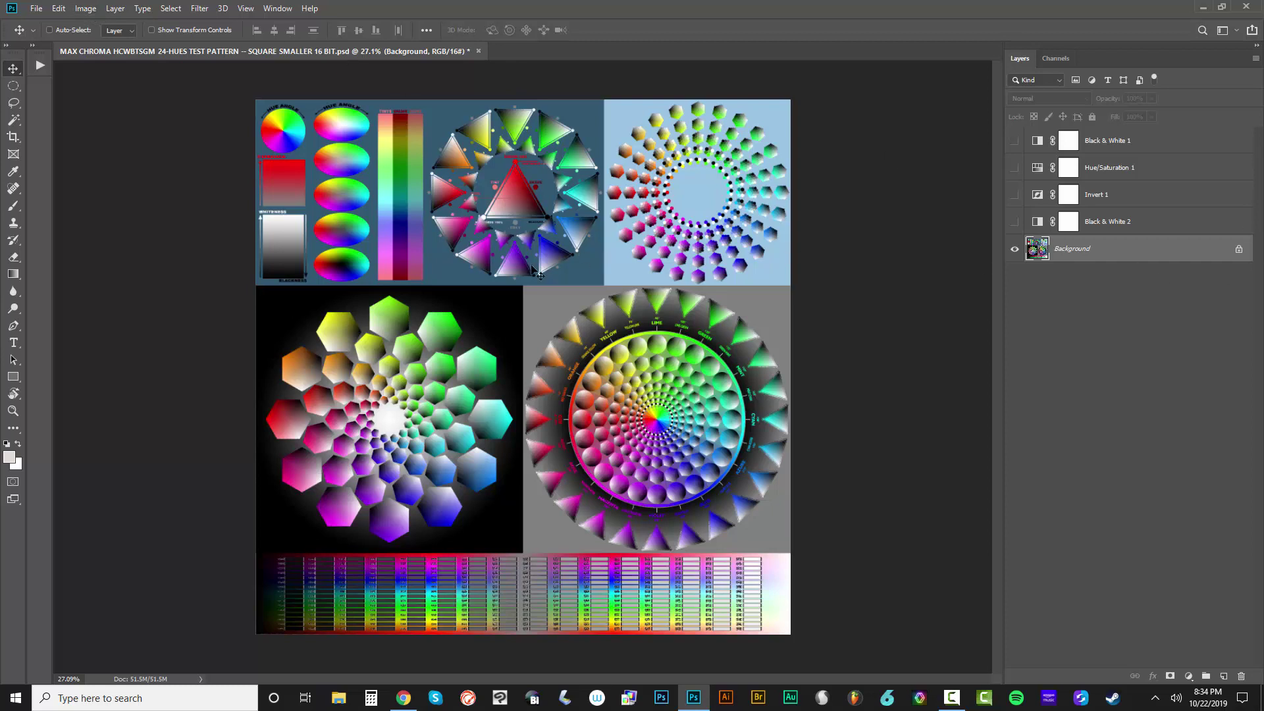
Add a Color Lookup adjustment above the Background and load "MAX CHROMA COLOR SEPARATION LUTS - 12-HUES - VIOLET.CUBE" as its 3D LUT
{"action": "left_click", "coordinate": [1189, 677]}
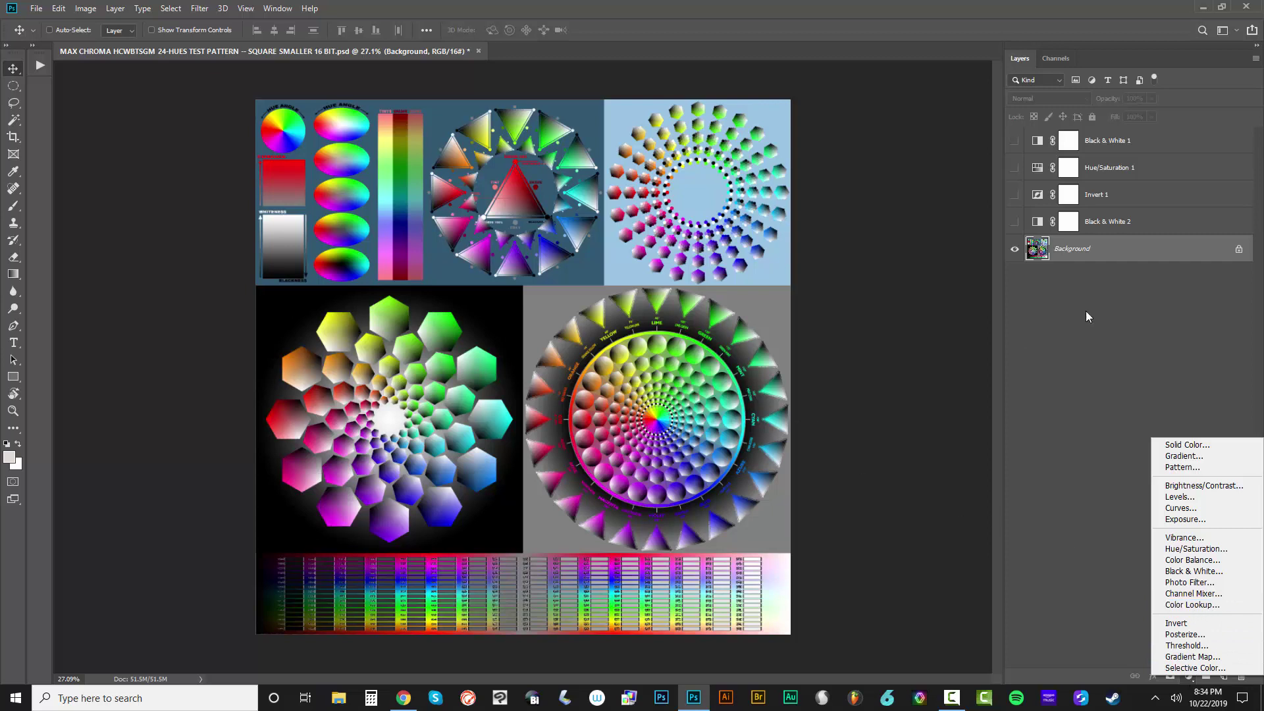
{"action": "left_click", "coordinate": [1197, 607]}
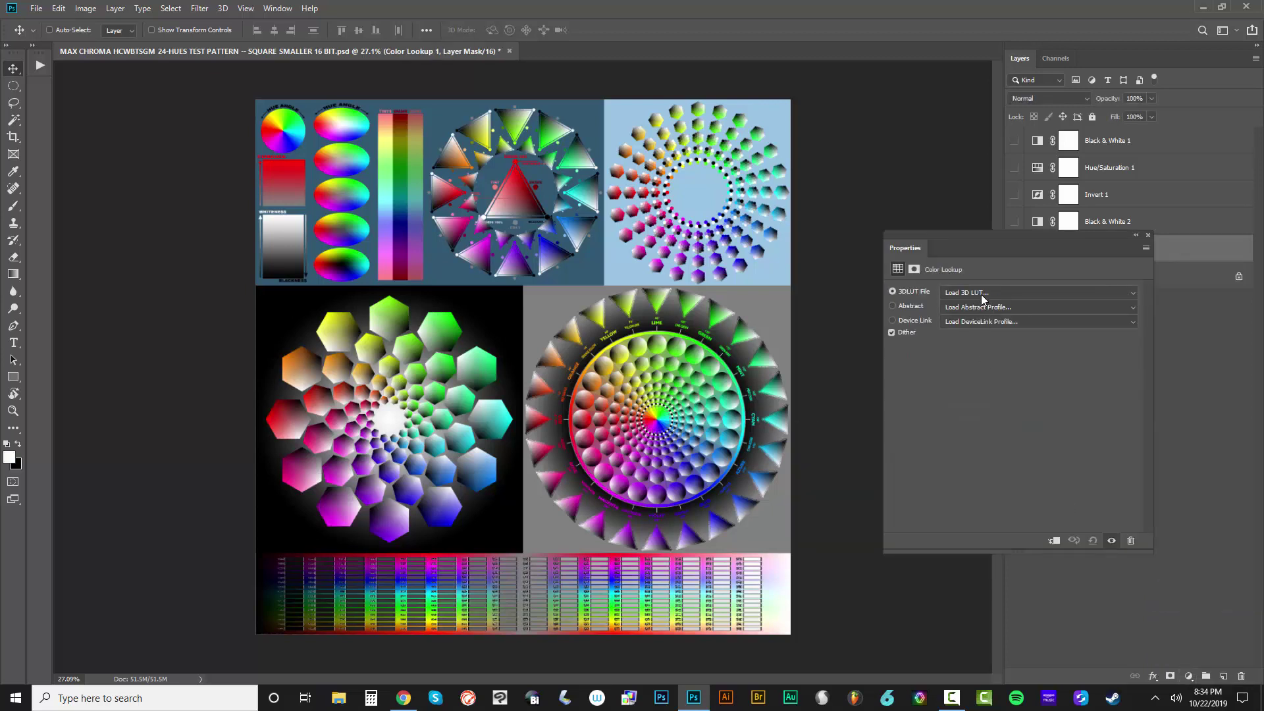
{"action": "left_click", "coordinate": [980, 294]}
{"action": "left_click", "coordinate": [975, 307]}
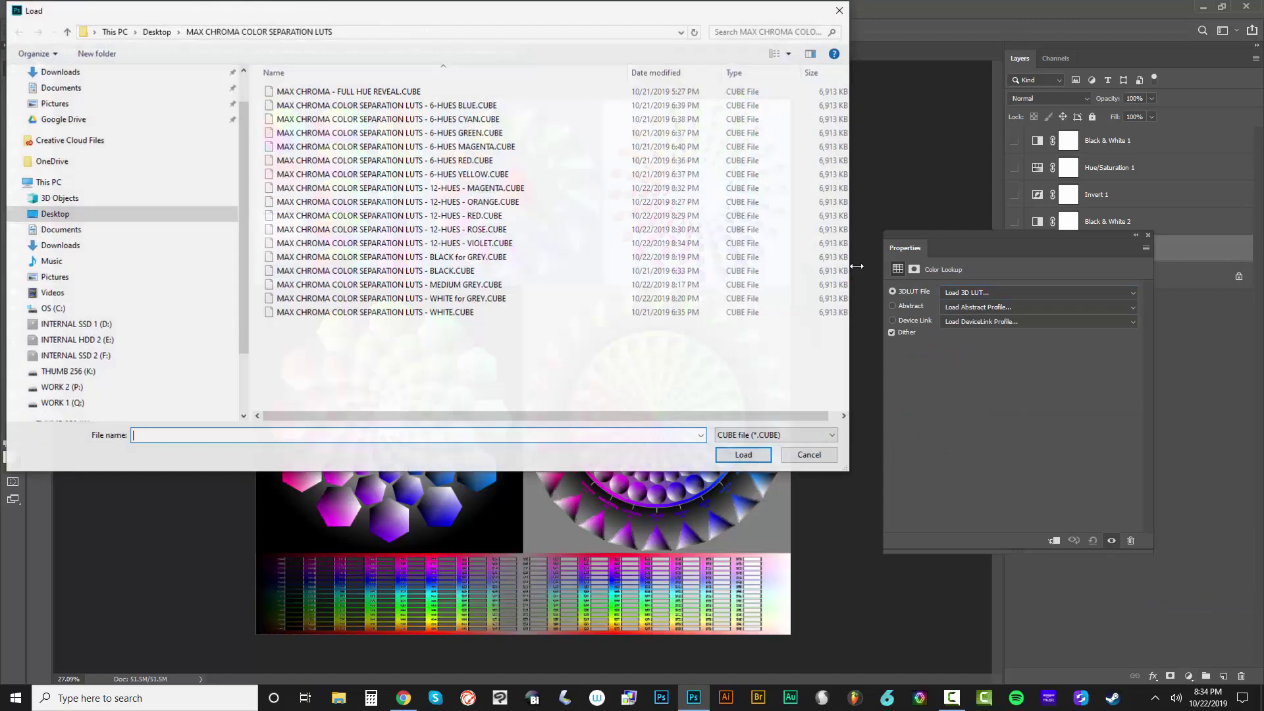
{"action": "double_click", "coordinate": [458, 244]}
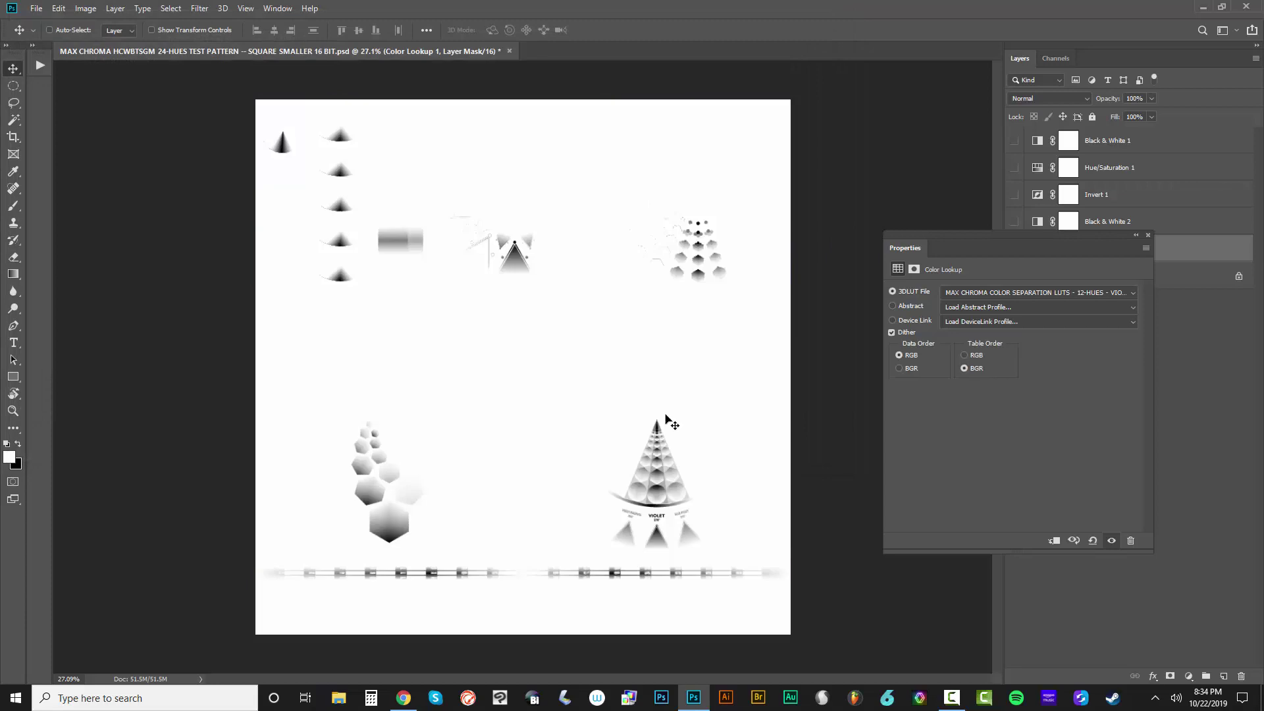
Start loading another 3D LUT and open the Photoshop Default 3DLUTS folder on the Desktop
{"action": "left_click", "coordinate": [994, 293]}
{"action": "left_click", "coordinate": [991, 307]}
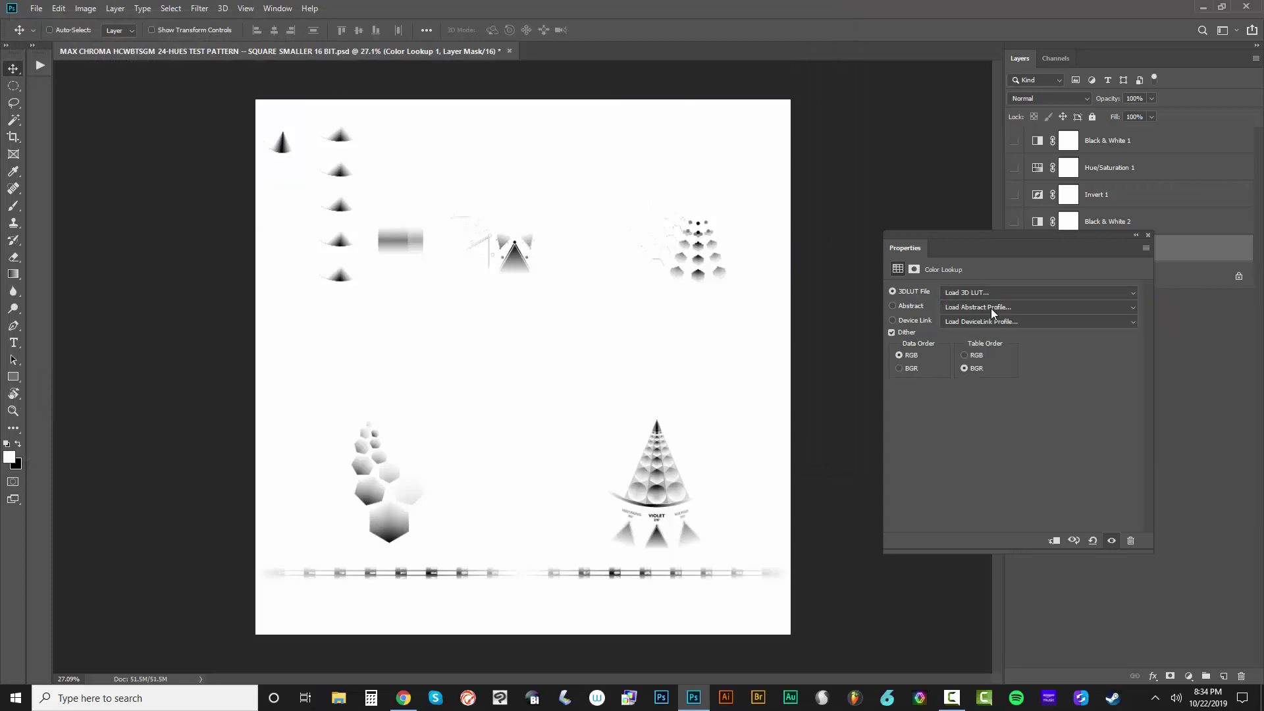
{"action": "left_click", "coordinate": [156, 30]}
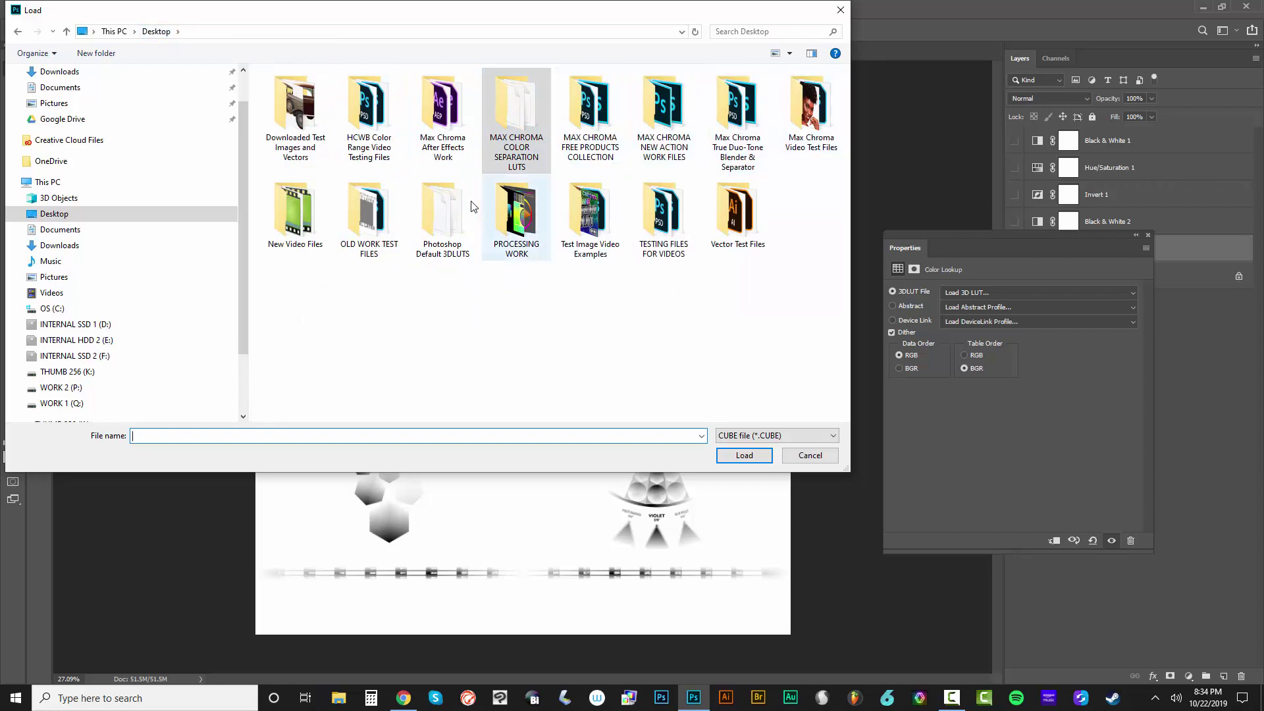
{"action": "double_click", "coordinate": [443, 221]}
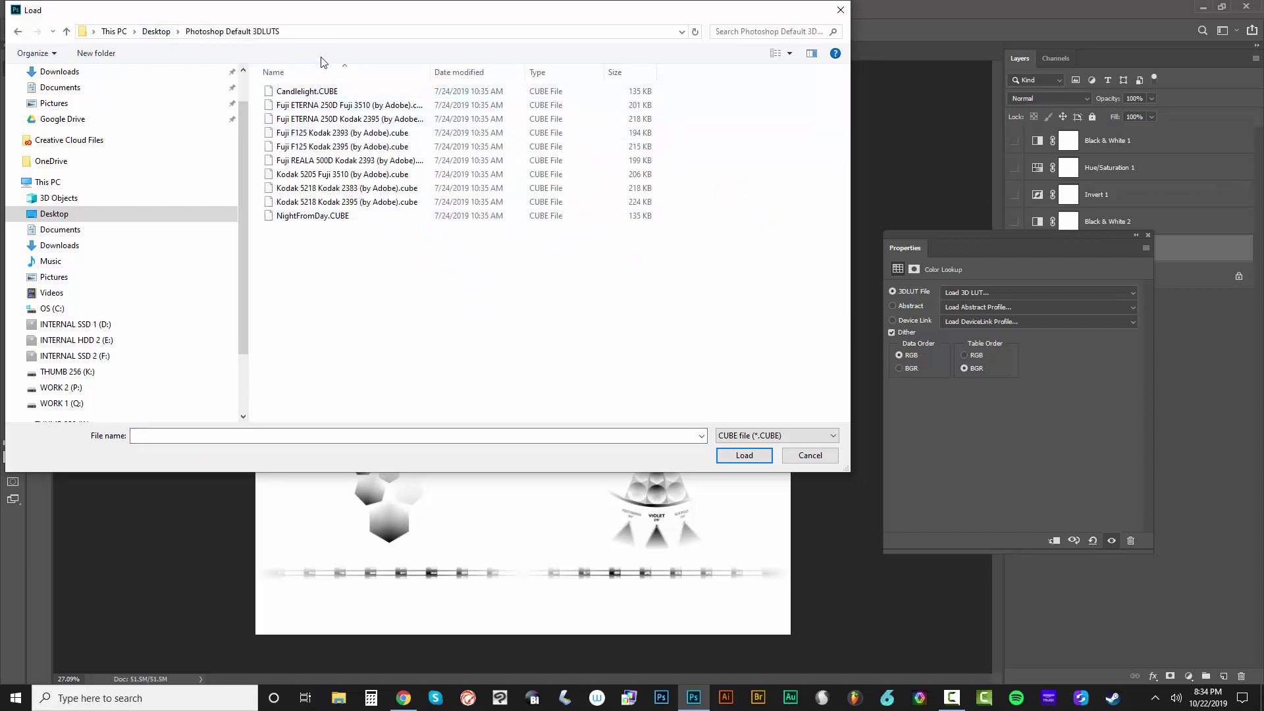
Filter the default LUT folder by different file formats, including 3DL and Cinespace 3DLUT (CSP)
{"action": "left_click", "coordinate": [752, 440]}
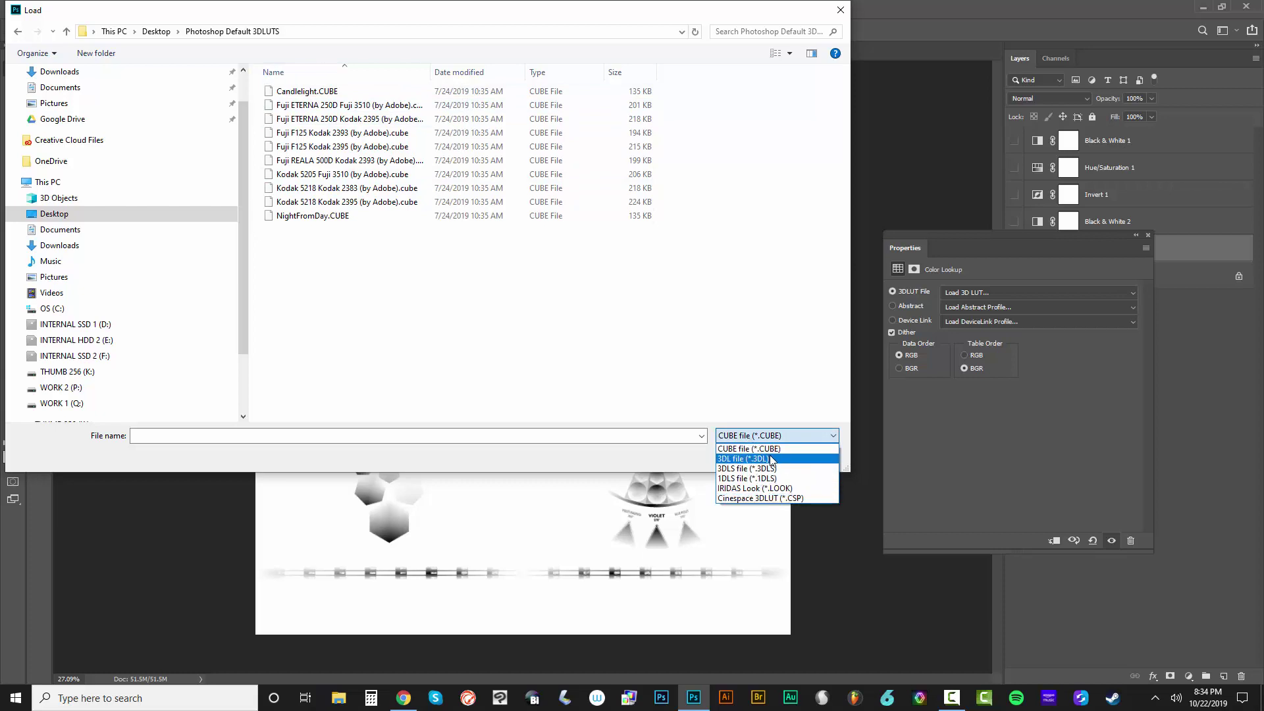
{"action": "left_click", "coordinate": [779, 461]}
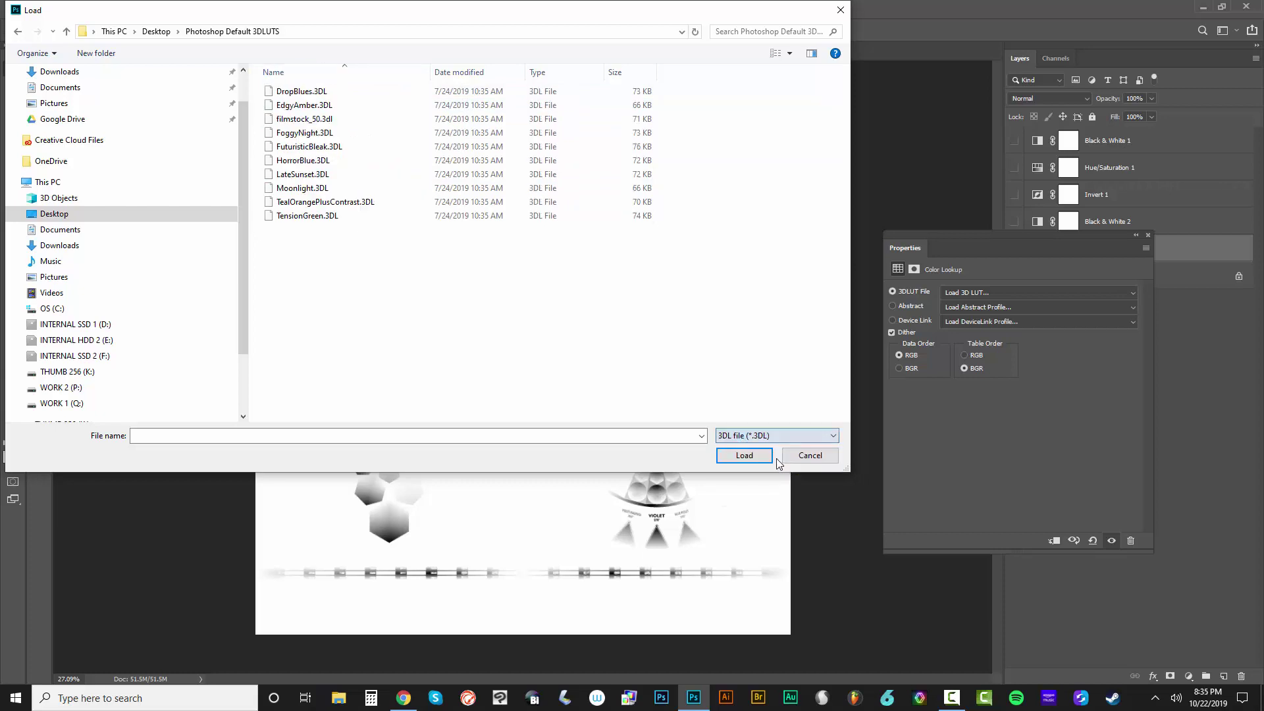
{"action": "left_click", "coordinate": [771, 439]}
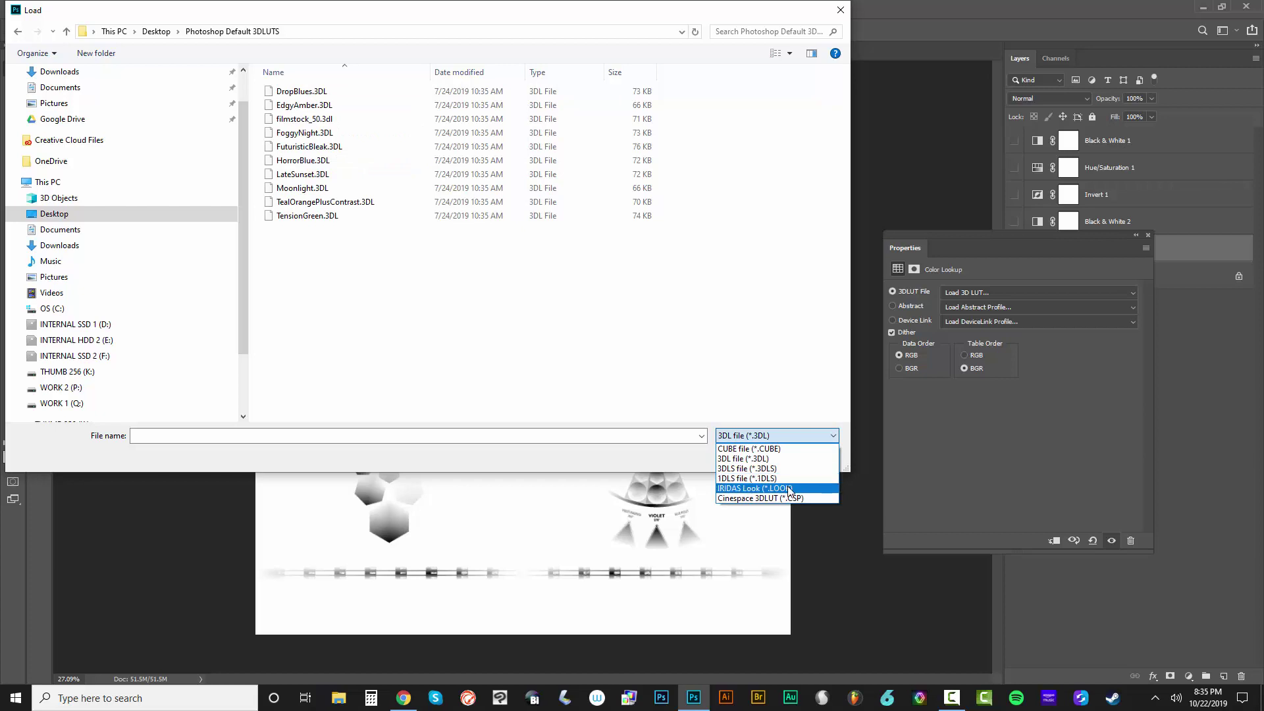
{"action": "left_click", "coordinate": [779, 475]}
{"action": "left_click", "coordinate": [771, 437]}
{"action": "left_click", "coordinate": [764, 499]}
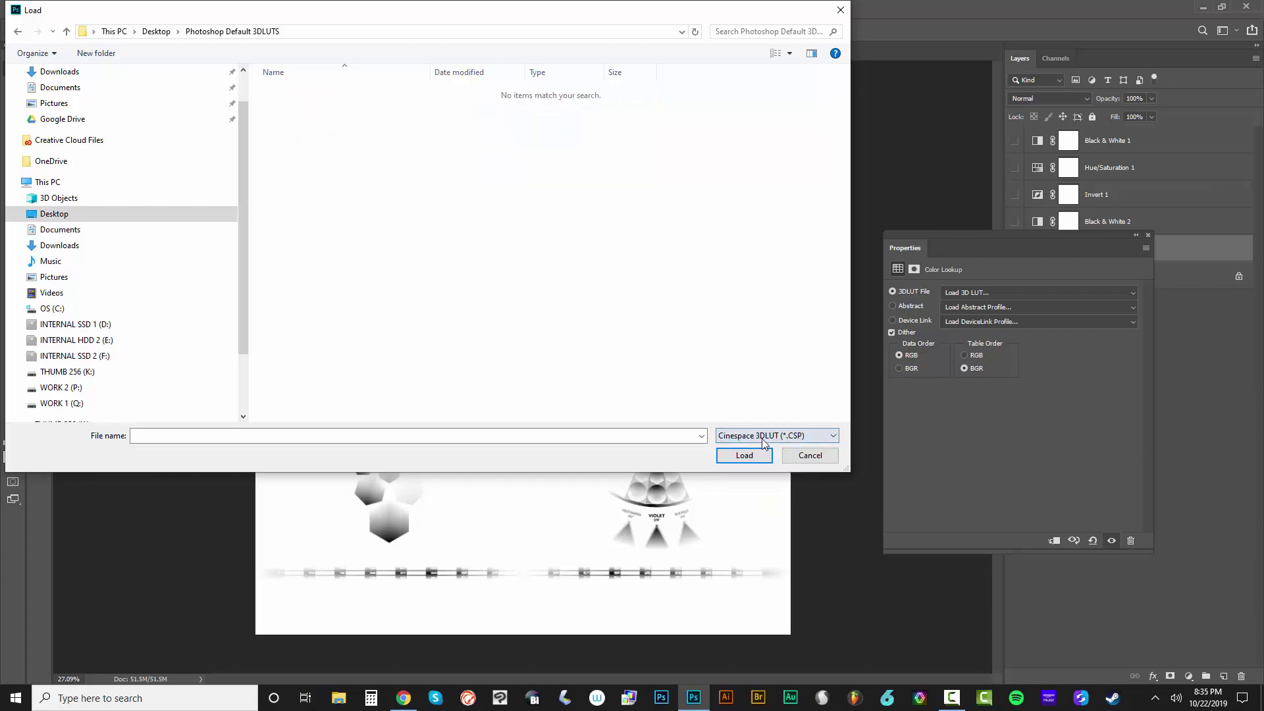
{"action": "left_click", "coordinate": [771, 437]}
List files of every format with the *.* filter and load 2Strip.look into the Color Lookup adjustment
{"action": "left_click", "coordinate": [461, 434]}
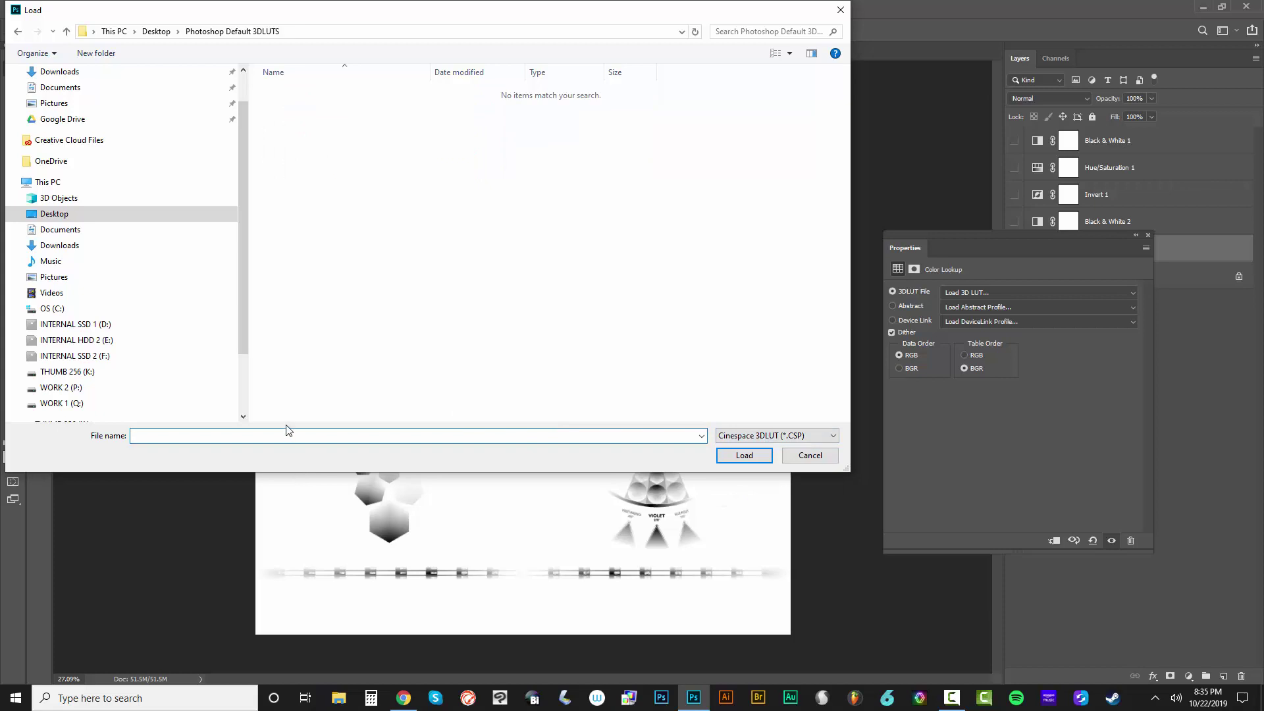
{"action": "key", "text": "Return"}
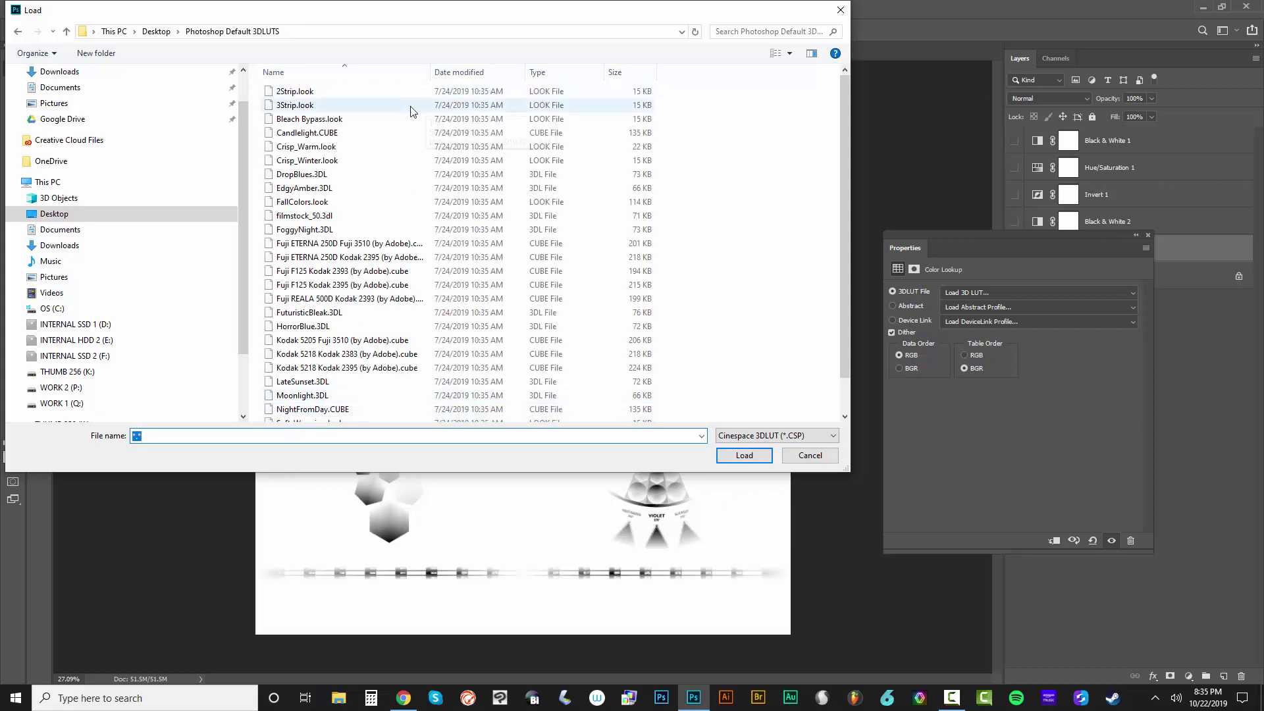
{"action": "left_click", "coordinate": [308, 96]}
{"action": "double_click", "coordinate": [309, 97]}
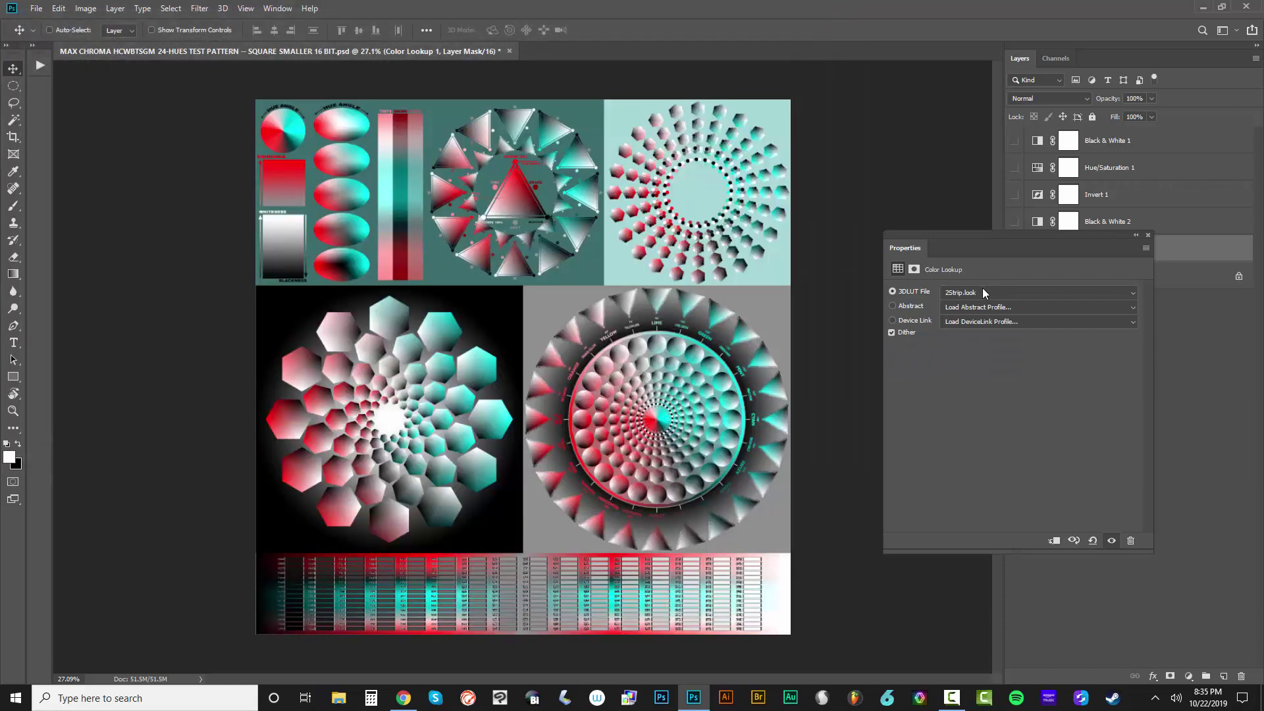
Replace the Color Lookup's 3D LUT with DropBlues.3DL, using the *.* filter to list all formats
{"action": "left_click", "coordinate": [979, 290]}
{"action": "left_click", "coordinate": [979, 291]}
{"action": "left_click", "coordinate": [978, 293]}
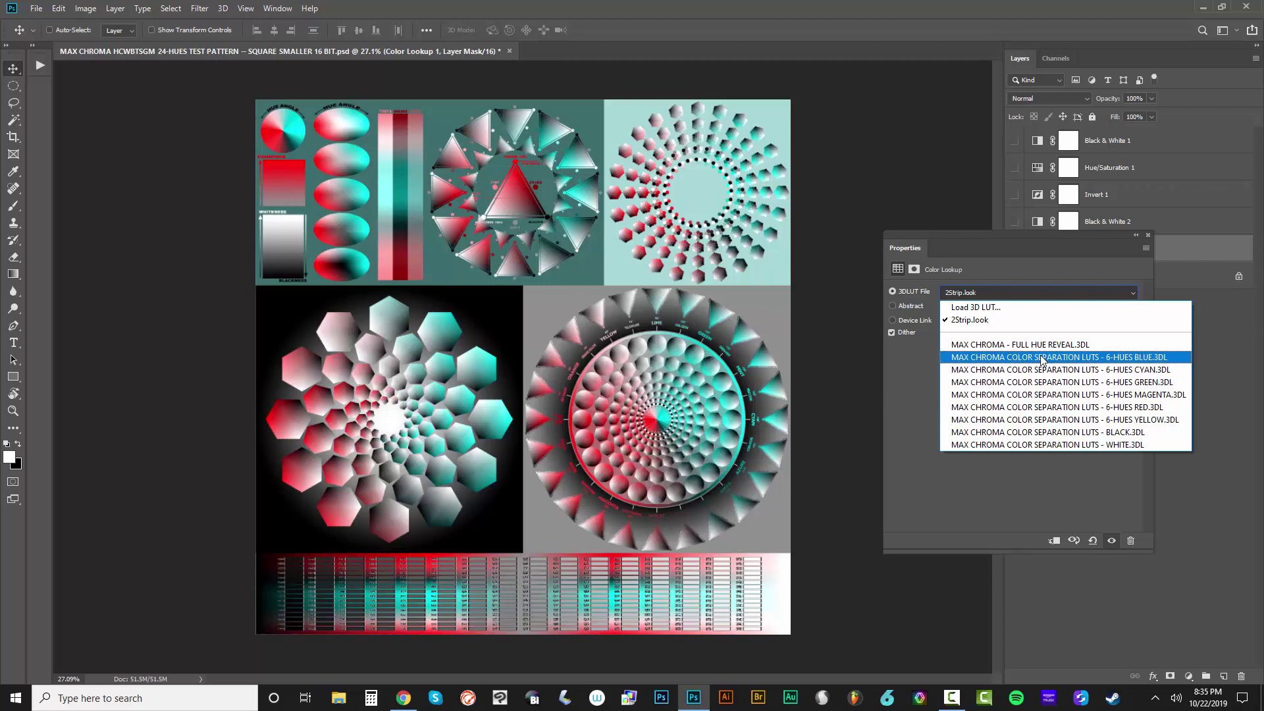
{"action": "left_click", "coordinate": [987, 309]}
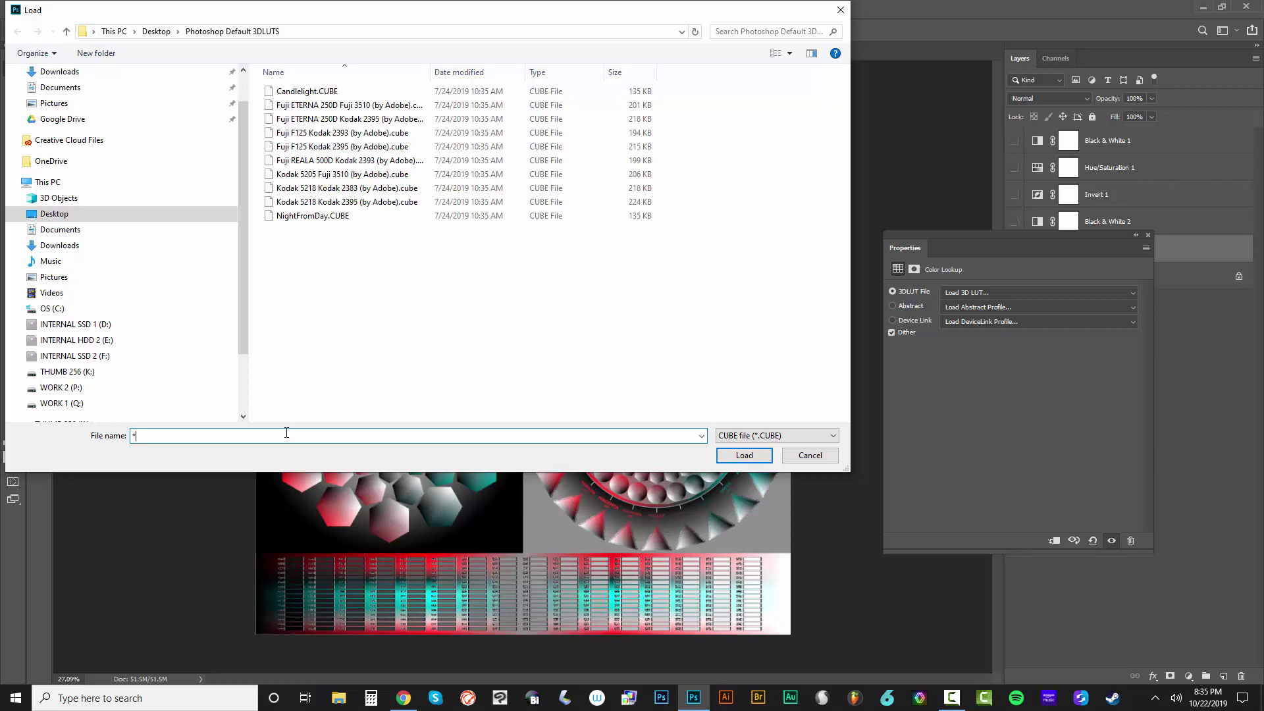
{"action": "type", "text": "*.*"}
{"action": "key", "text": "Return"}
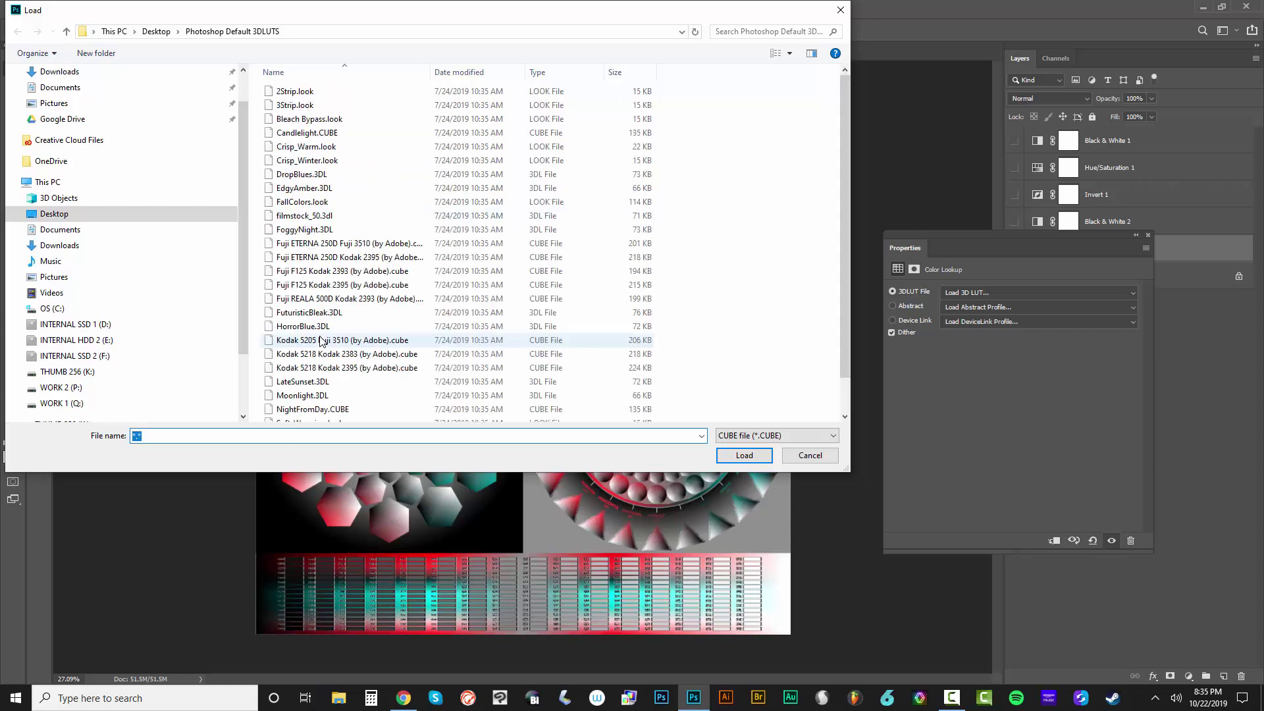
{"action": "double_click", "coordinate": [317, 175]}
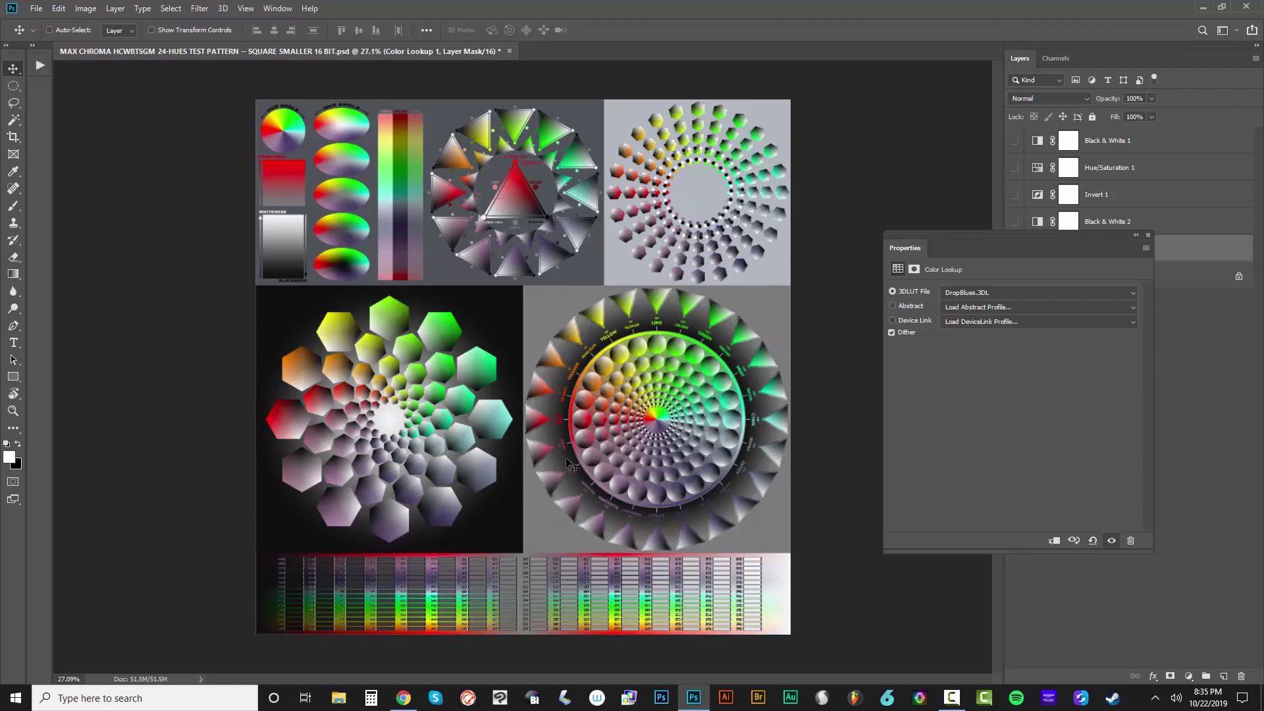
List all LUT formats with *.* again and load EdgyAmber.3DL as the Color Lookup's 3D LUT
{"action": "left_click", "coordinate": [981, 292]}
{"action": "left_click", "coordinate": [986, 310]}
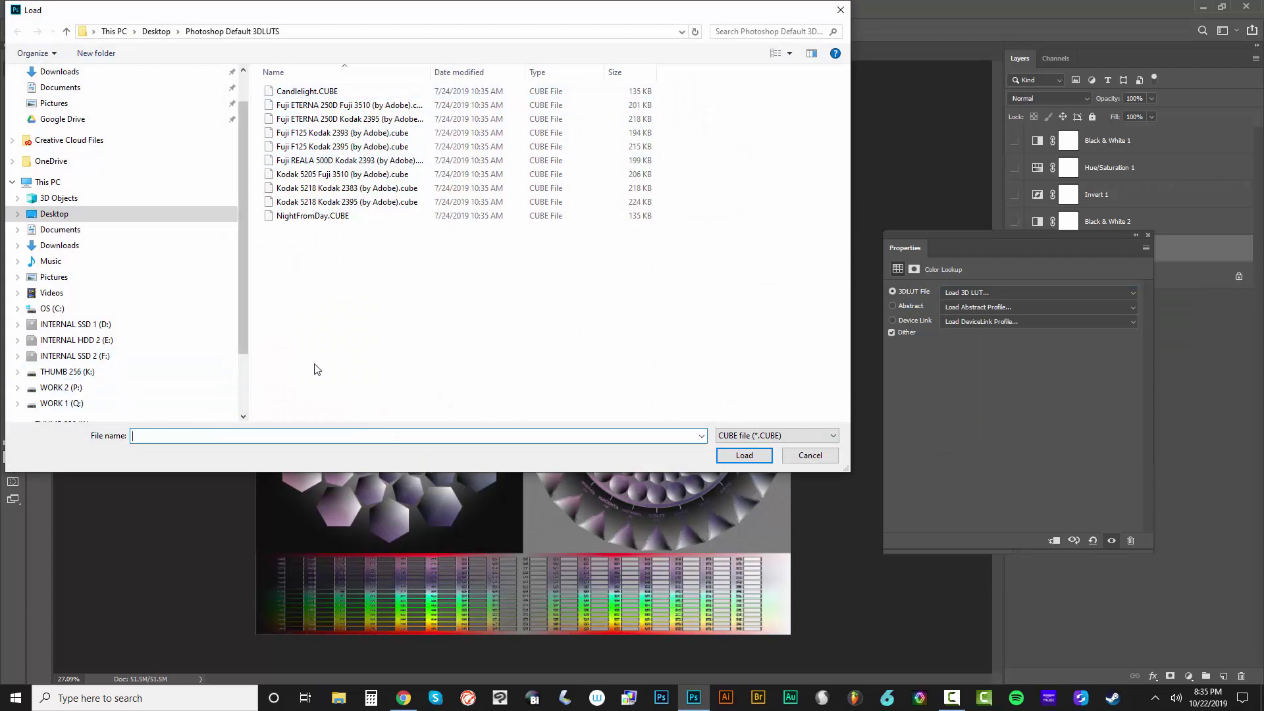
{"action": "type", "text": "*"}
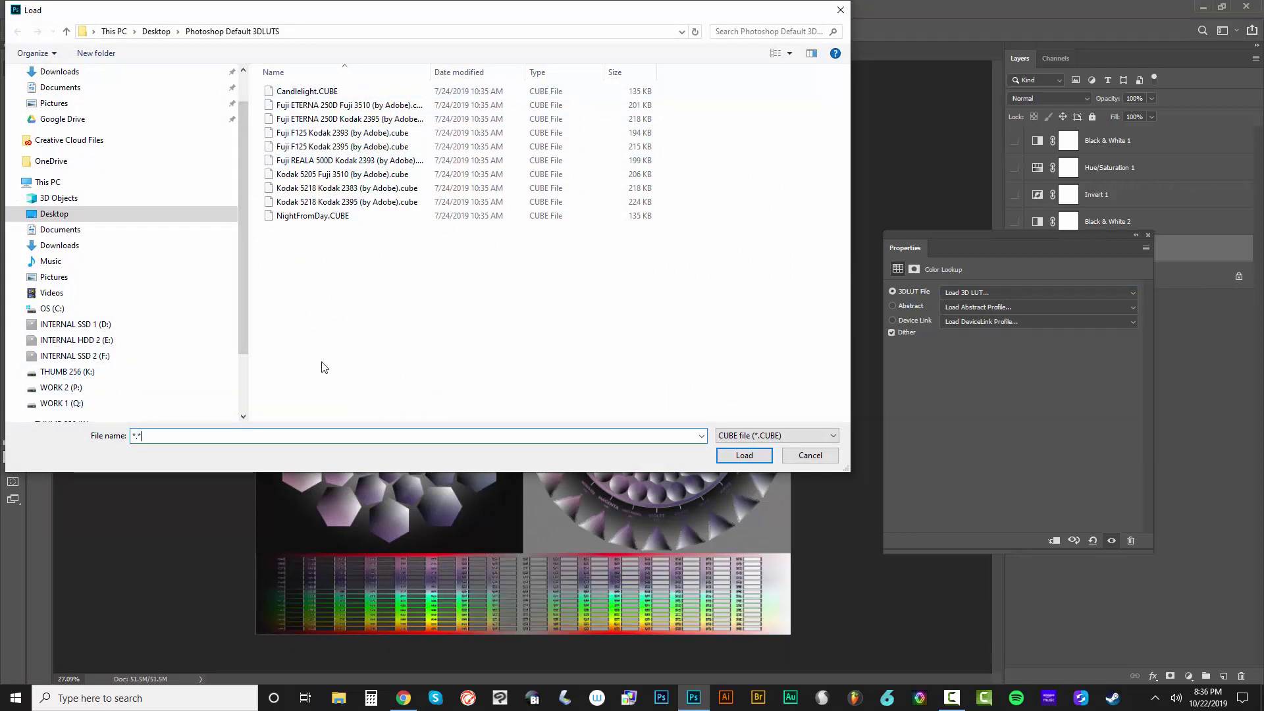
{"action": "type", "text": ".*"}
{"action": "key", "text": "Return"}
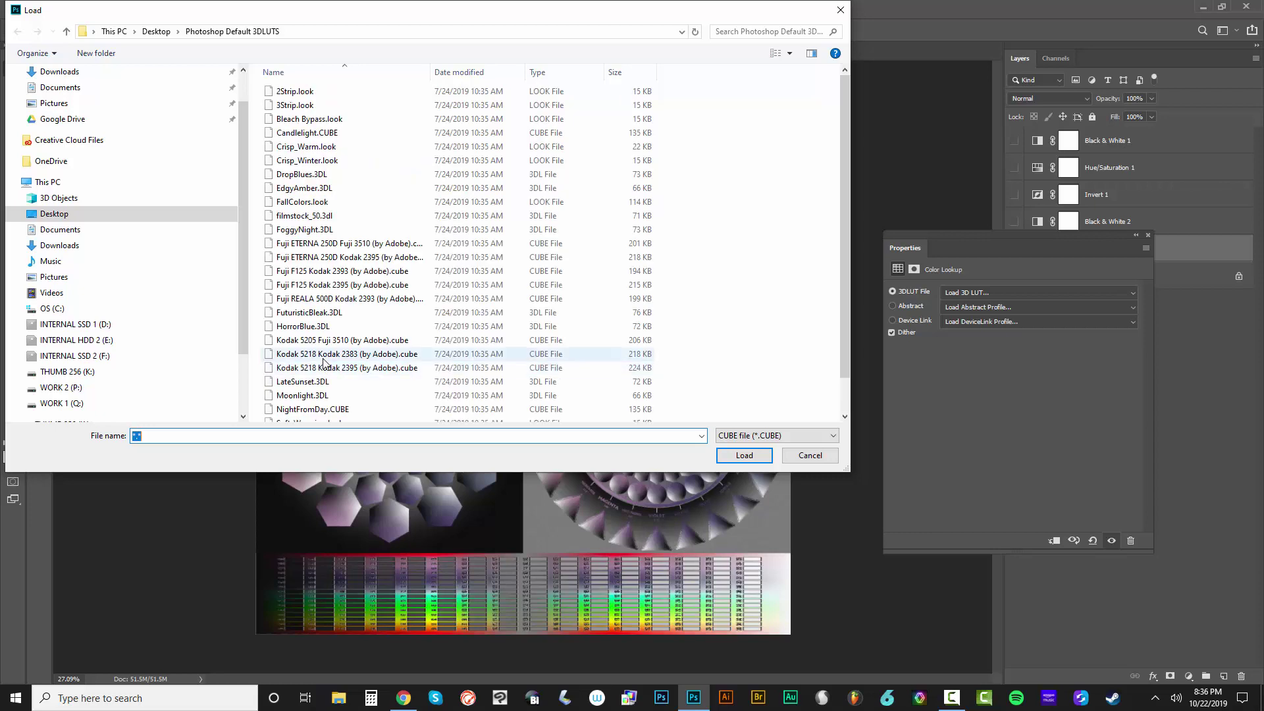
{"action": "double_click", "coordinate": [305, 188]}
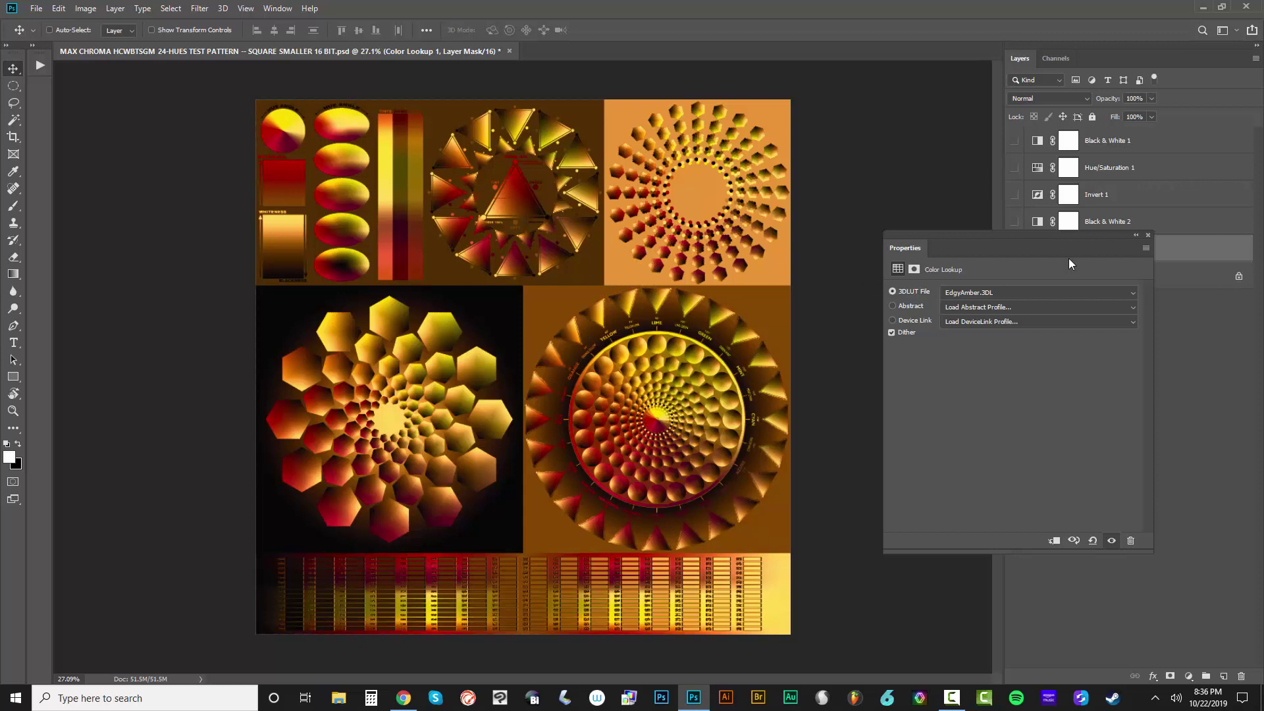
Close the Color Lookup's properties and delete the Color Lookup 1 layer
{"action": "left_click", "coordinate": [1149, 235]}
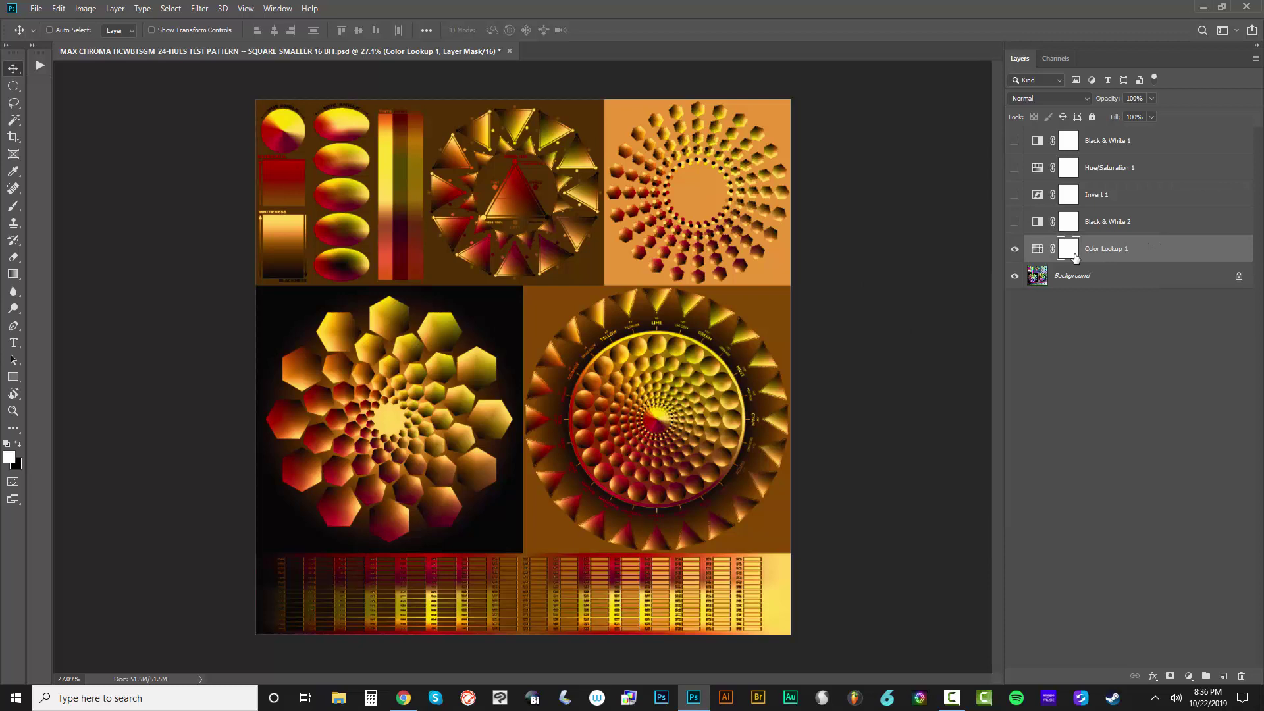
{"action": "key", "text": "Delete"}
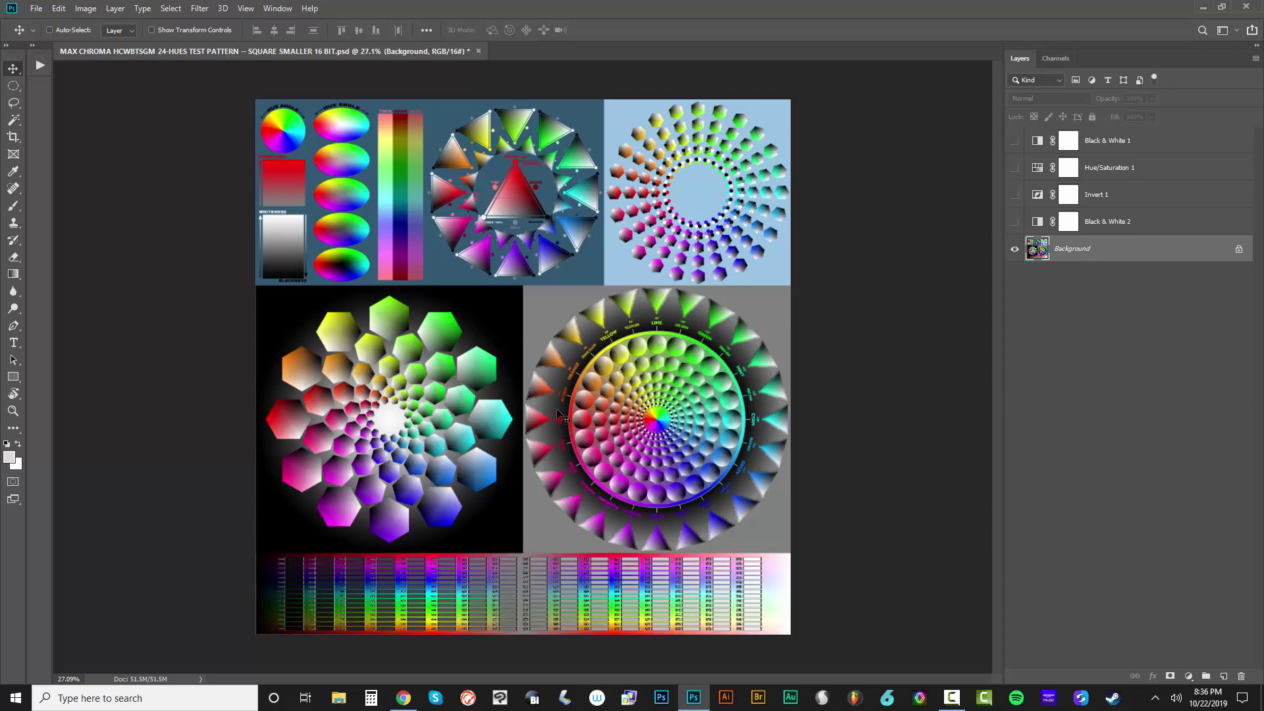
{"action": "scroll", "coordinate": [325, 433], "scroll_direction": "up", "scroll_amount": 2}
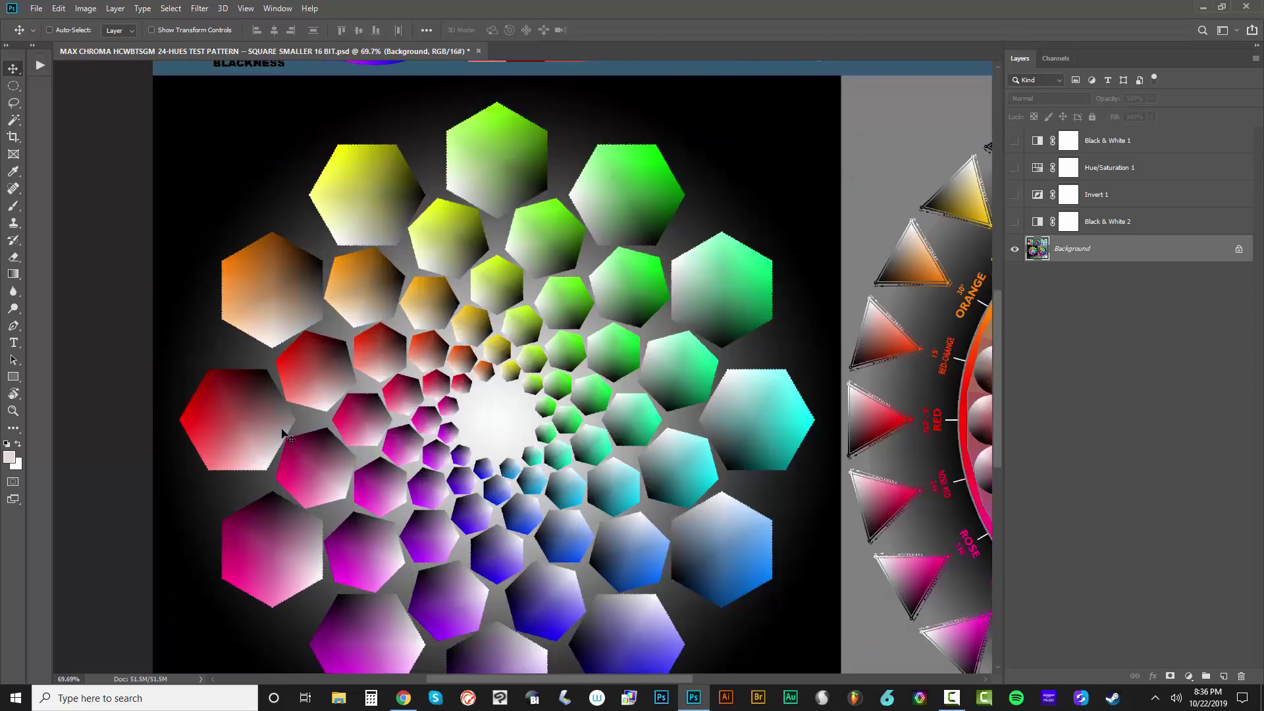
{"action": "scroll", "coordinate": [561, 206], "scroll_direction": "down", "scroll_amount": 4}
{"action": "scroll", "coordinate": [518, 189], "scroll_direction": "up", "scroll_amount": 2}
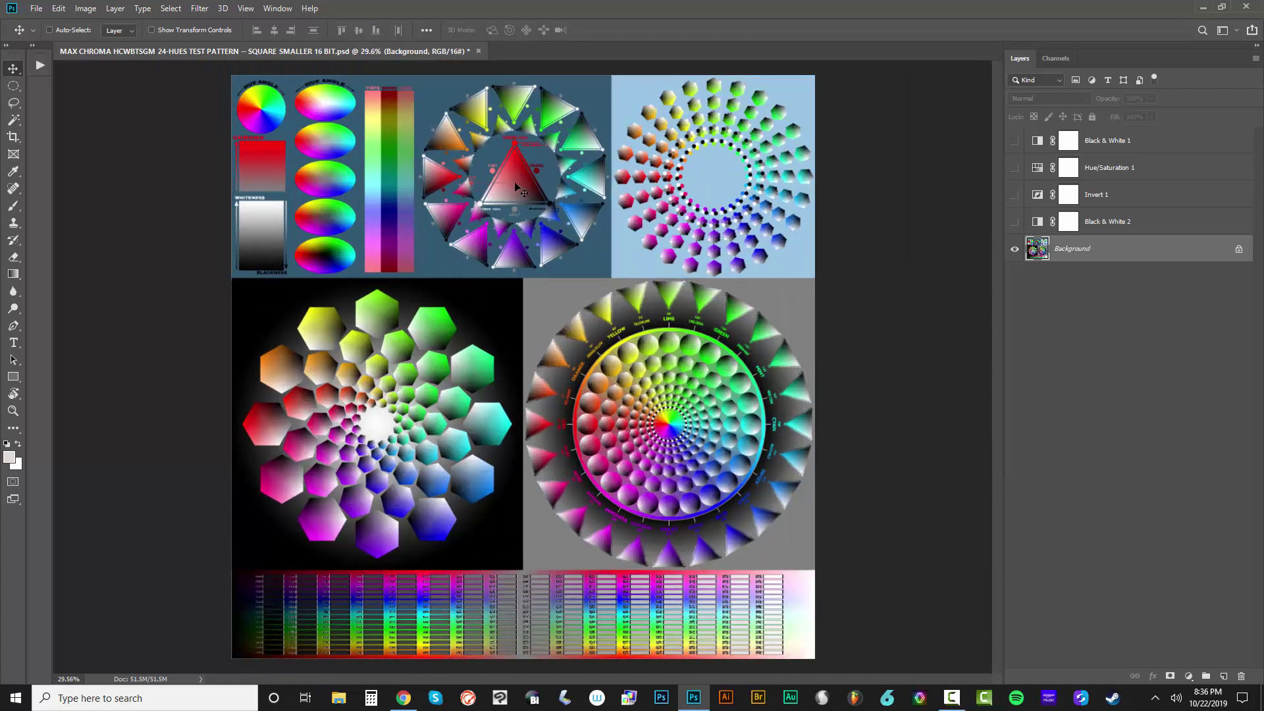
{"action": "scroll", "coordinate": [513, 112], "scroll_direction": "up", "scroll_amount": 5}
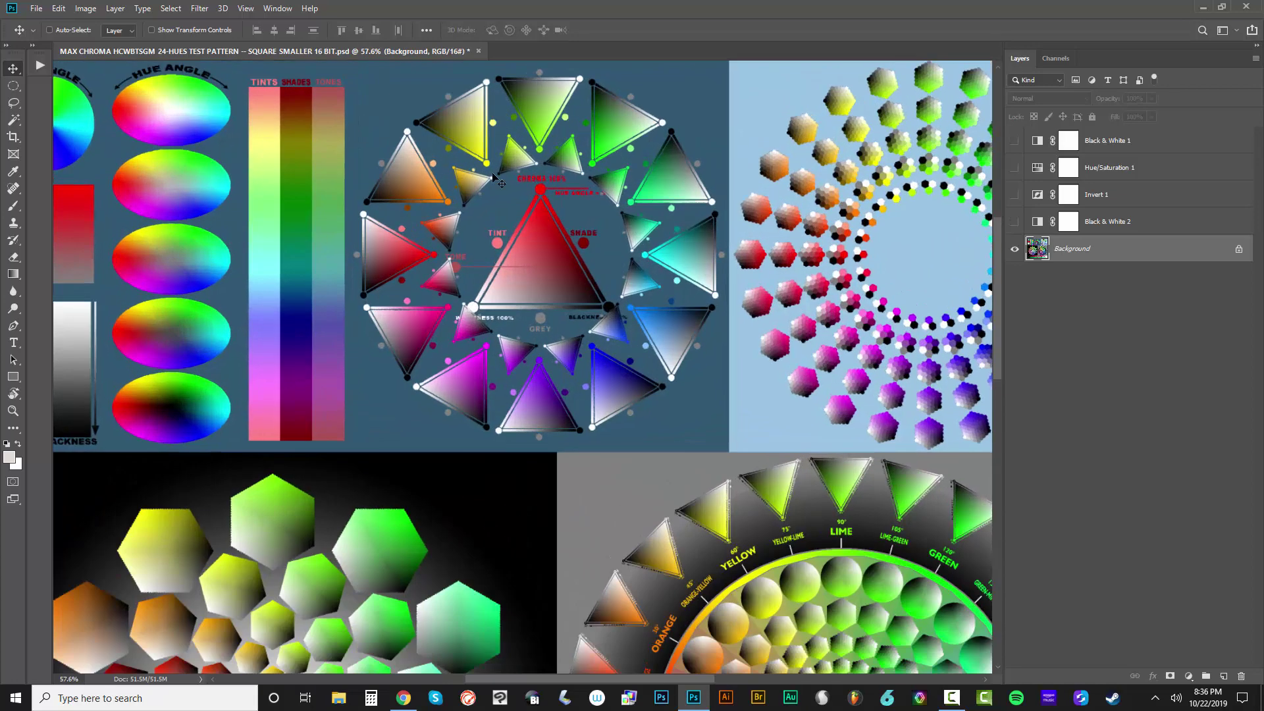
Make the Black & White 1, Hue/Saturation 1, Invert 1 and Black & White 2 layers visible over the test pattern
{"action": "scroll", "coordinate": [519, 250], "scroll_direction": "up", "scroll_amount": 1}
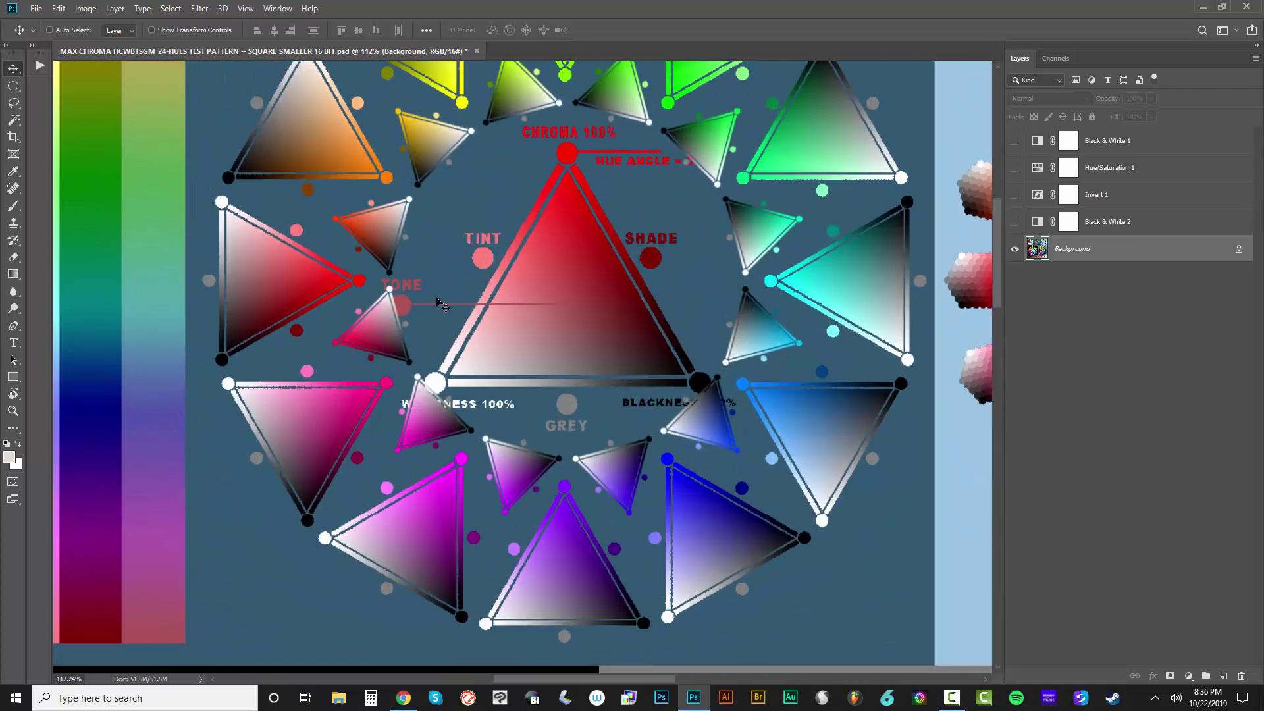
{"action": "scroll", "coordinate": [598, 290], "scroll_direction": "down", "scroll_amount": 6}
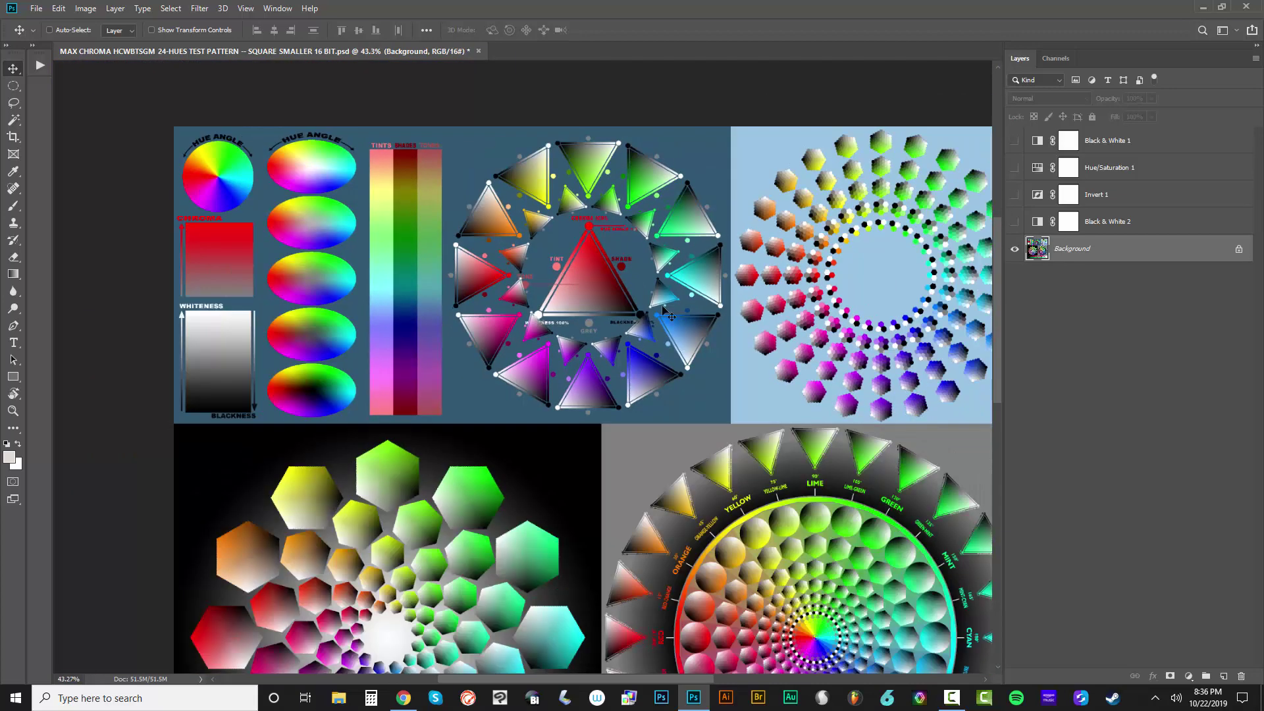
{"action": "scroll", "coordinate": [473, 327], "scroll_direction": "up", "scroll_amount": 2}
{"action": "scroll", "coordinate": [478, 267], "scroll_direction": "down", "scroll_amount": 1}
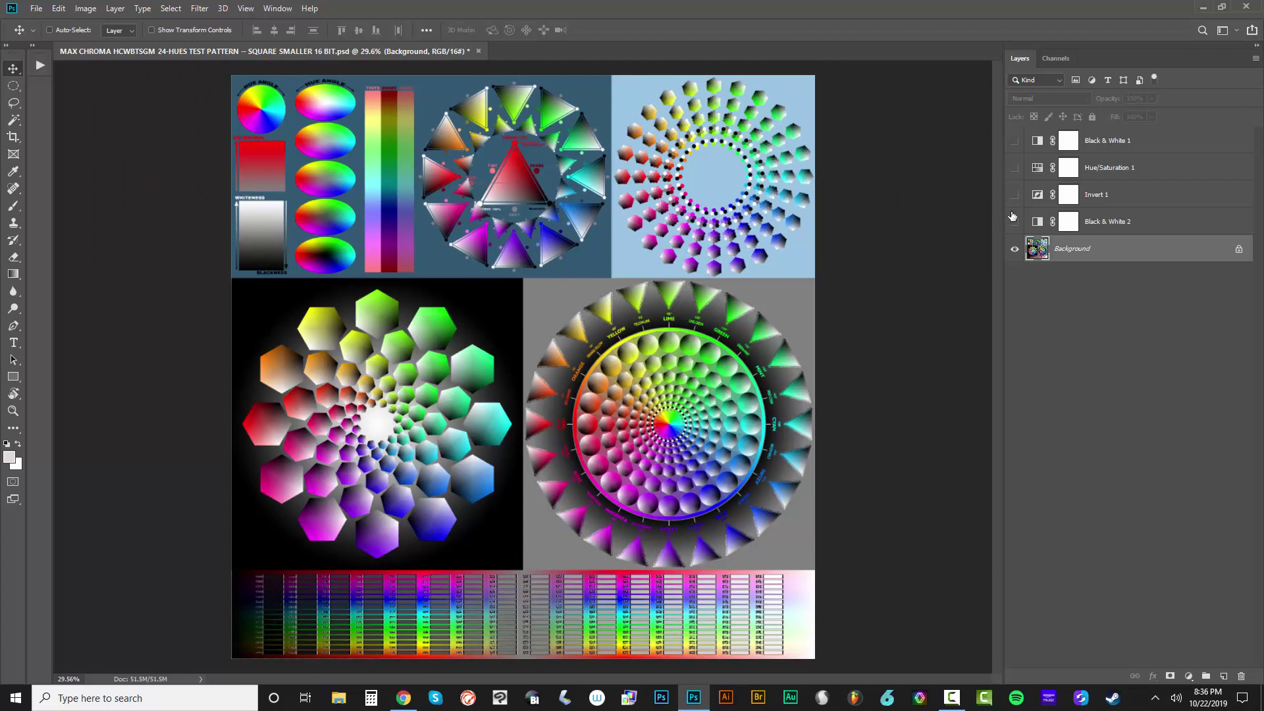
{"action": "left_click_drag", "start_coordinate": [1014, 221], "coordinate": [1014, 141]}
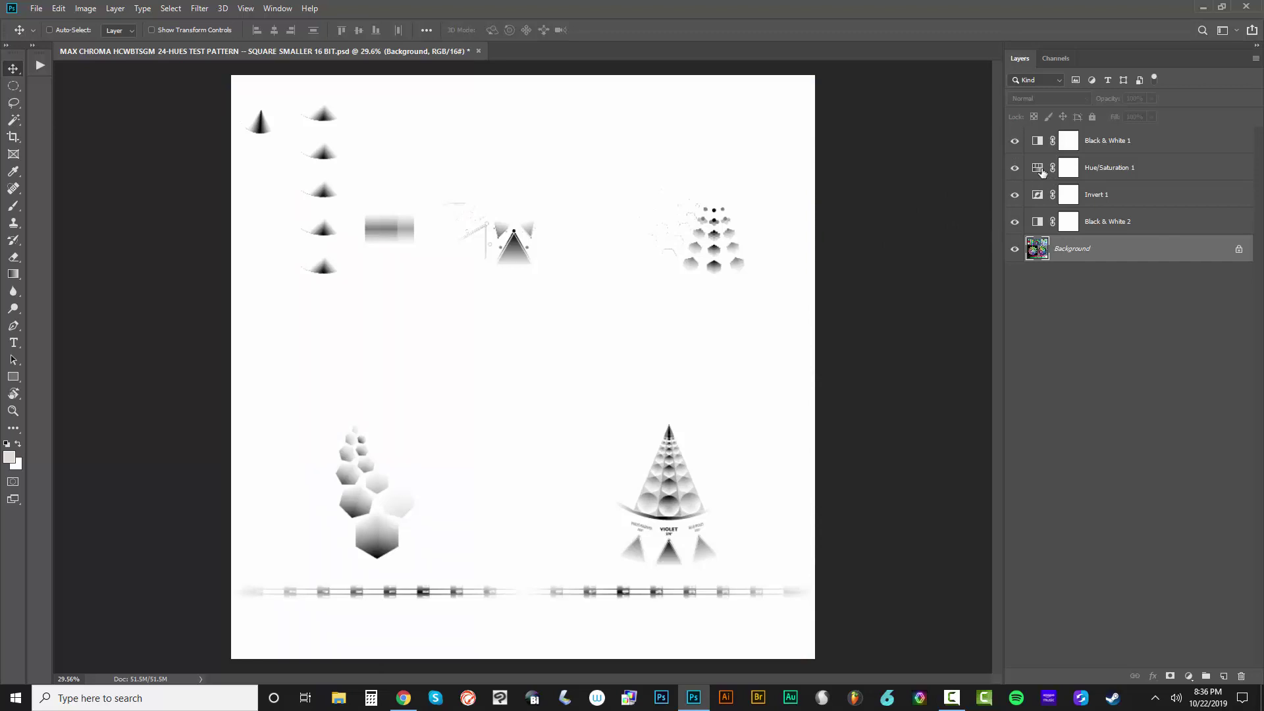
Shift the darkened Magentas 2 range of Hue/Saturation 1 to blue, with range limits 211°/239° and 241°\269°, and close its properties
{"action": "left_click", "coordinate": [1039, 169]}
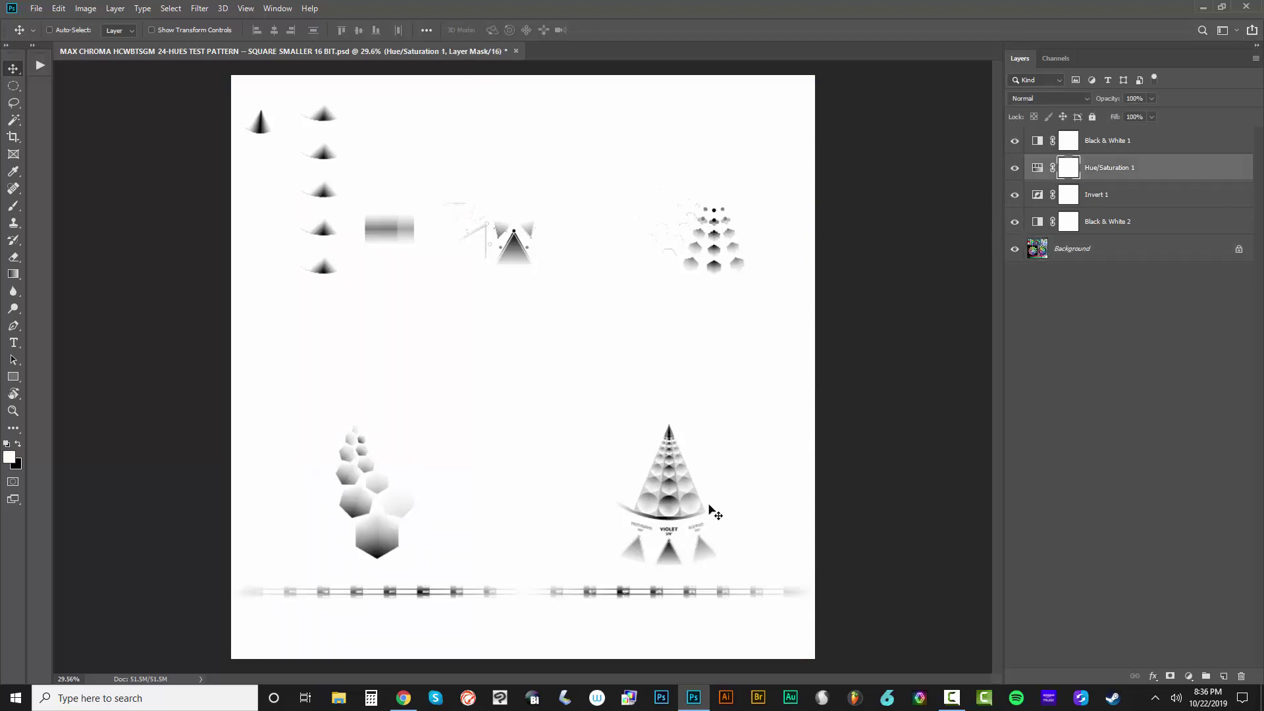
{"action": "double_click", "coordinate": [1036, 170]}
{"action": "left_click", "coordinate": [961, 312]}
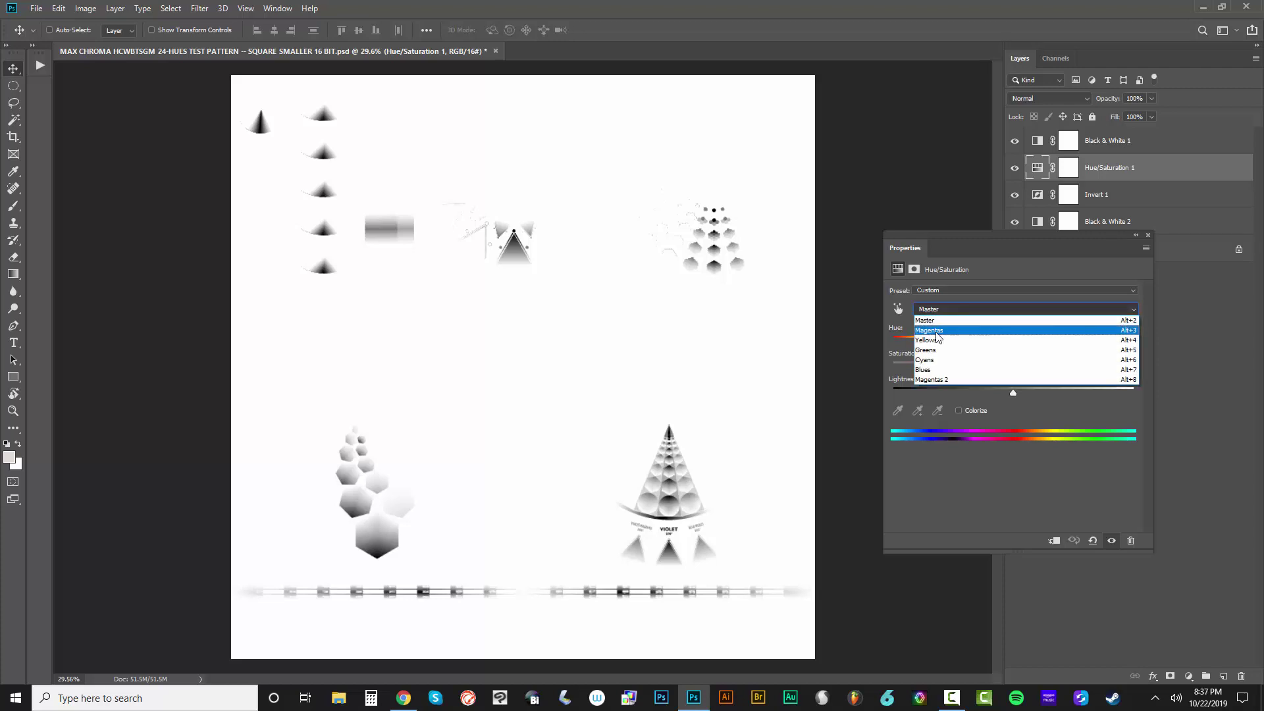
{"action": "left_click", "coordinate": [941, 376]}
{"action": "left_click_drag", "start_coordinate": [952, 437], "coordinate": [934, 438]}
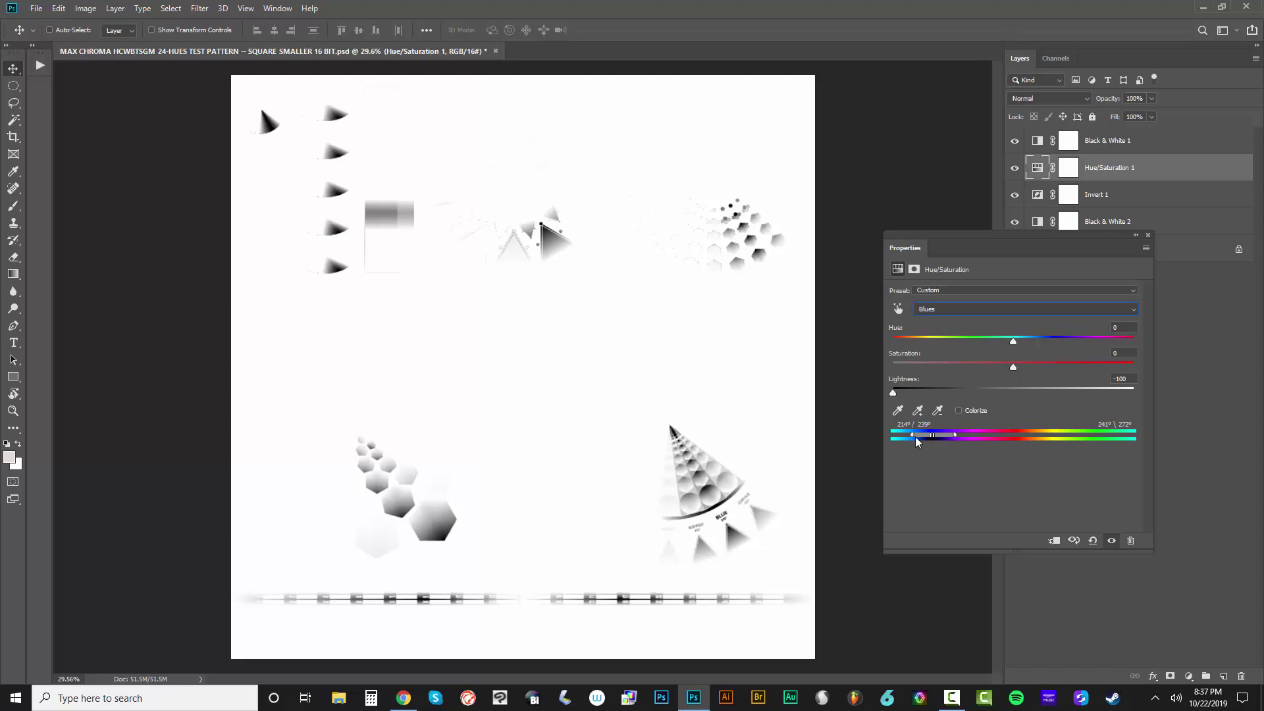
{"action": "left_click_drag", "start_coordinate": [915, 433], "coordinate": [951, 435]}
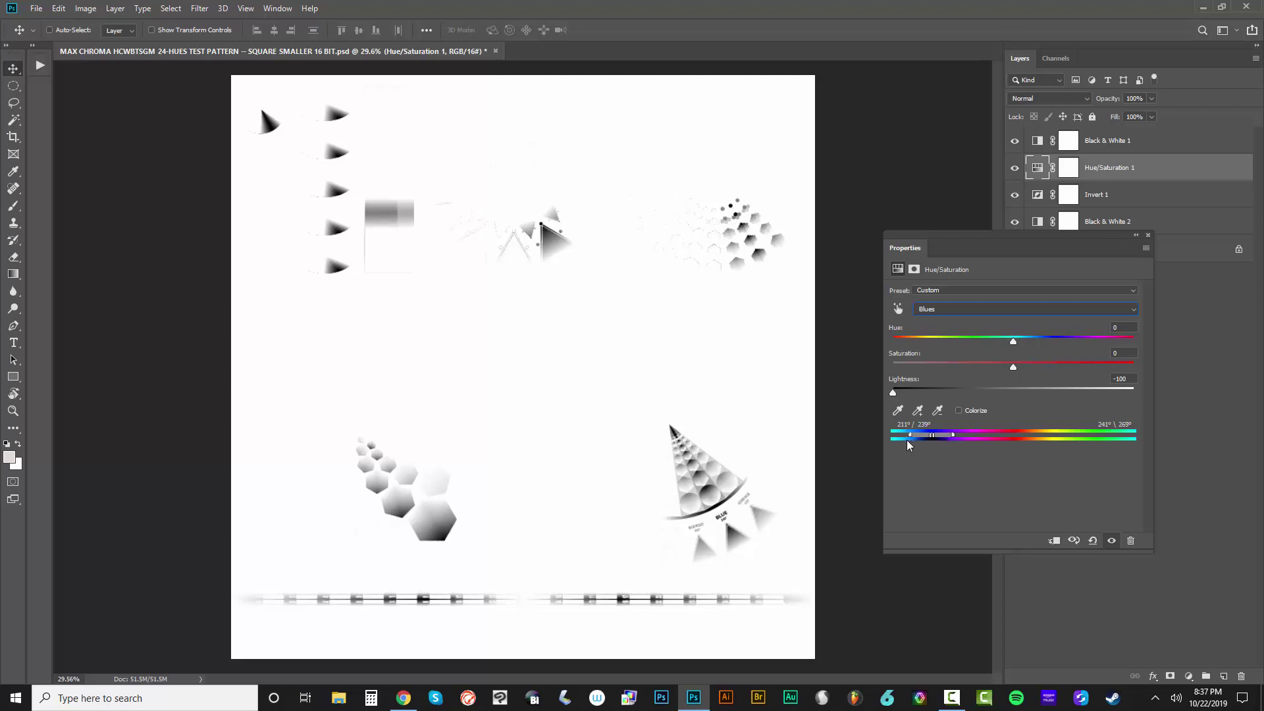
{"action": "scroll", "coordinate": [721, 530], "scroll_direction": "up", "scroll_amount": 5}
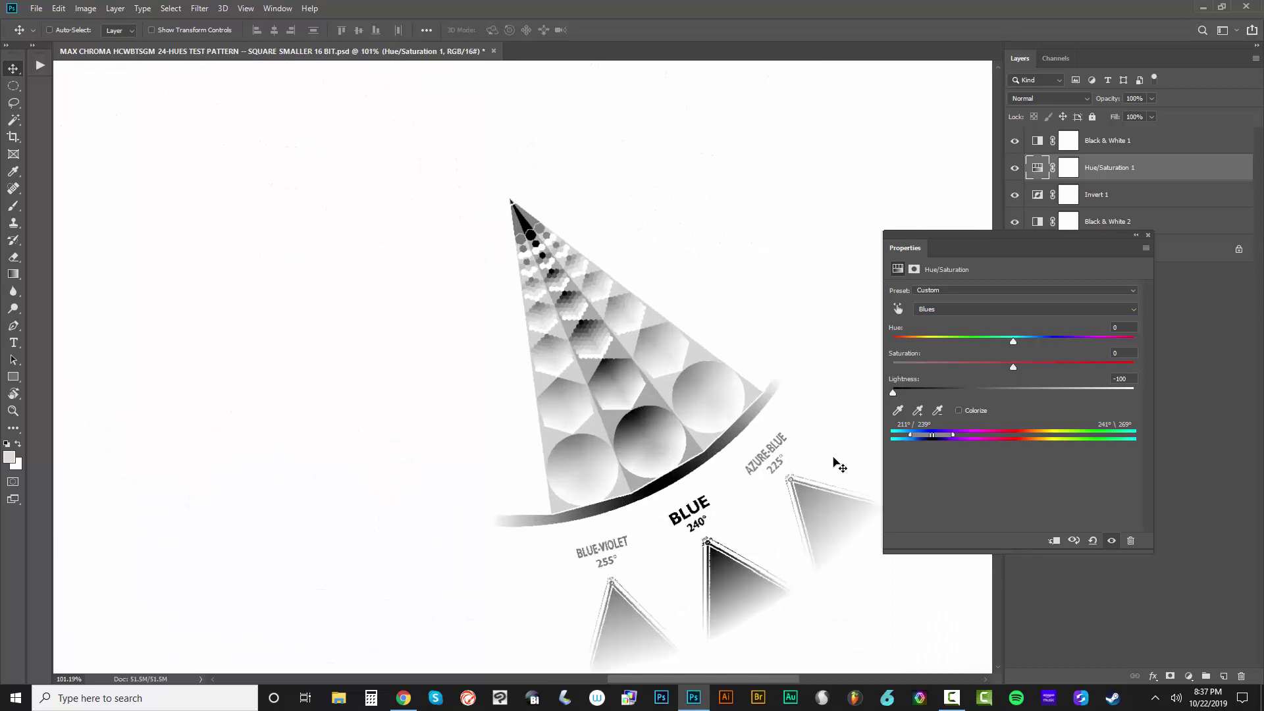
{"action": "left_click", "coordinate": [1148, 236]}
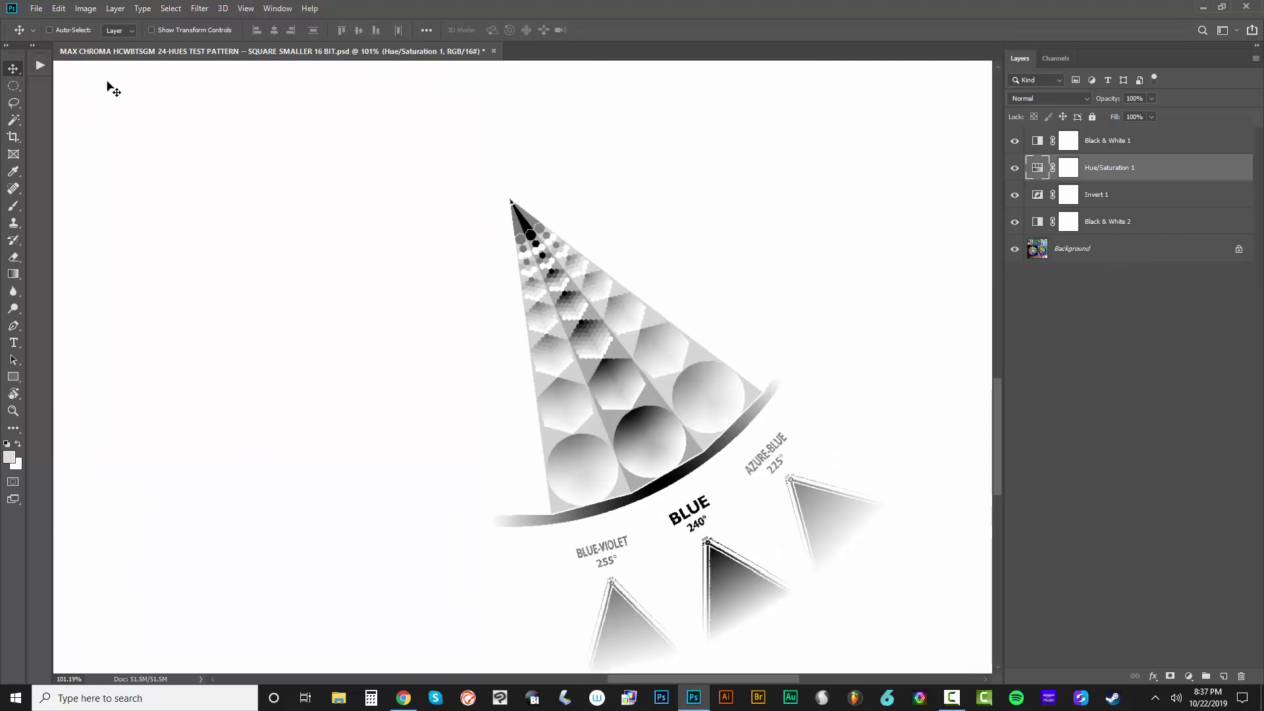
Export color lookup tables with the description MAX CHROMA COLOR SEPARATION LUTS - 12-HUES - BLUE and proceed to saving
{"action": "left_click", "coordinate": [36, 9]}
{"action": "mouse_move", "coordinate": [68, 187]}
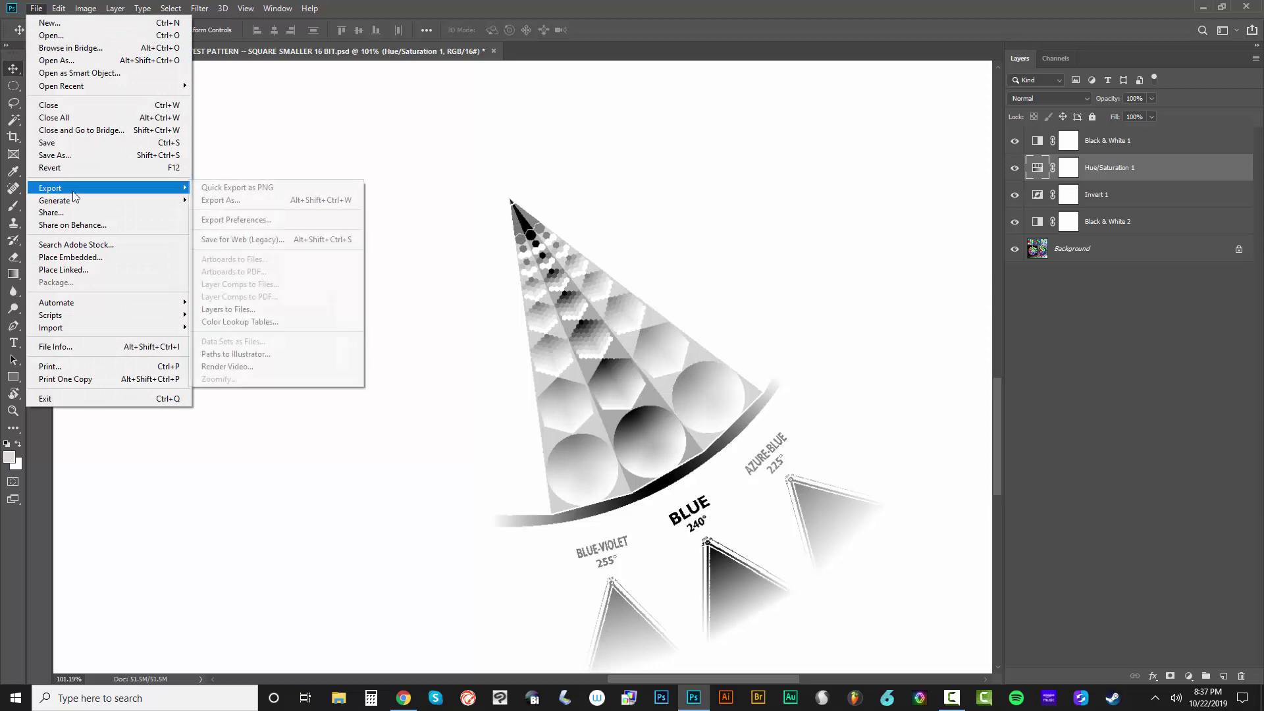
{"action": "left_click", "coordinate": [260, 322]}
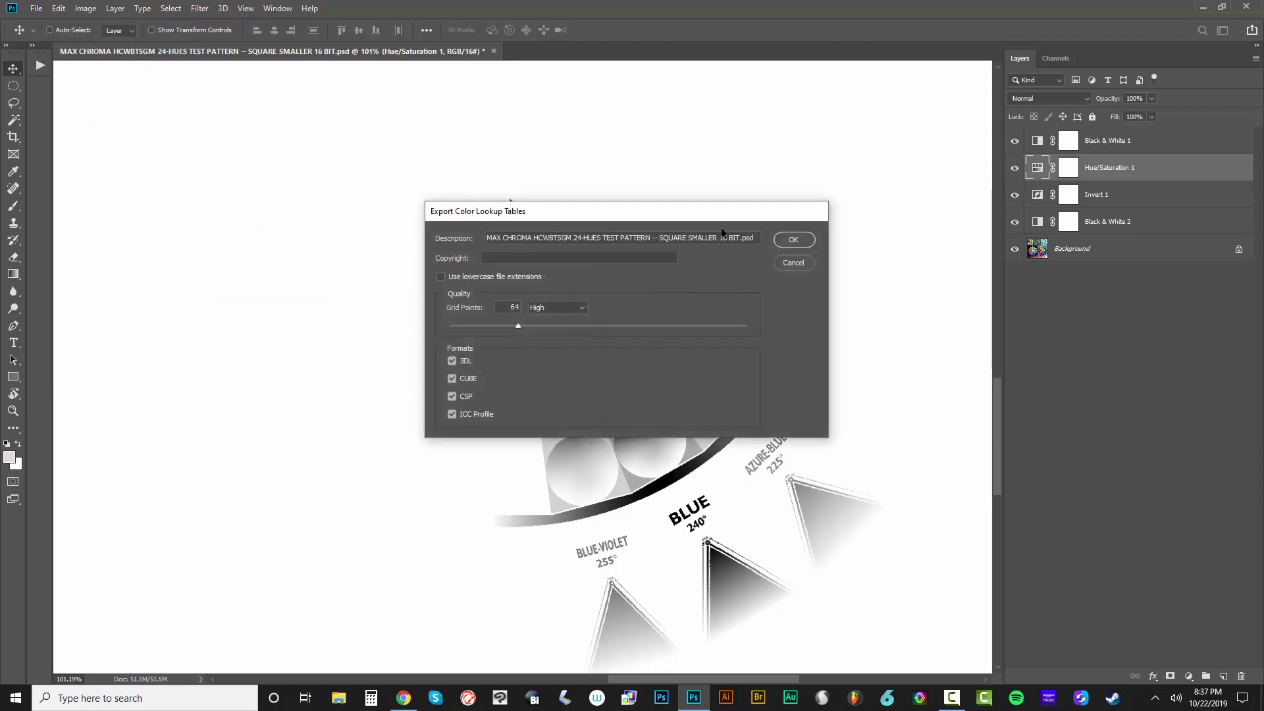
{"action": "left_click_drag", "start_coordinate": [759, 237], "coordinate": [445, 236]}
{"action": "type", "text": "MAX CHROMA COLOR SEPARATION LUTS - 12-HUES - VIOLET"}
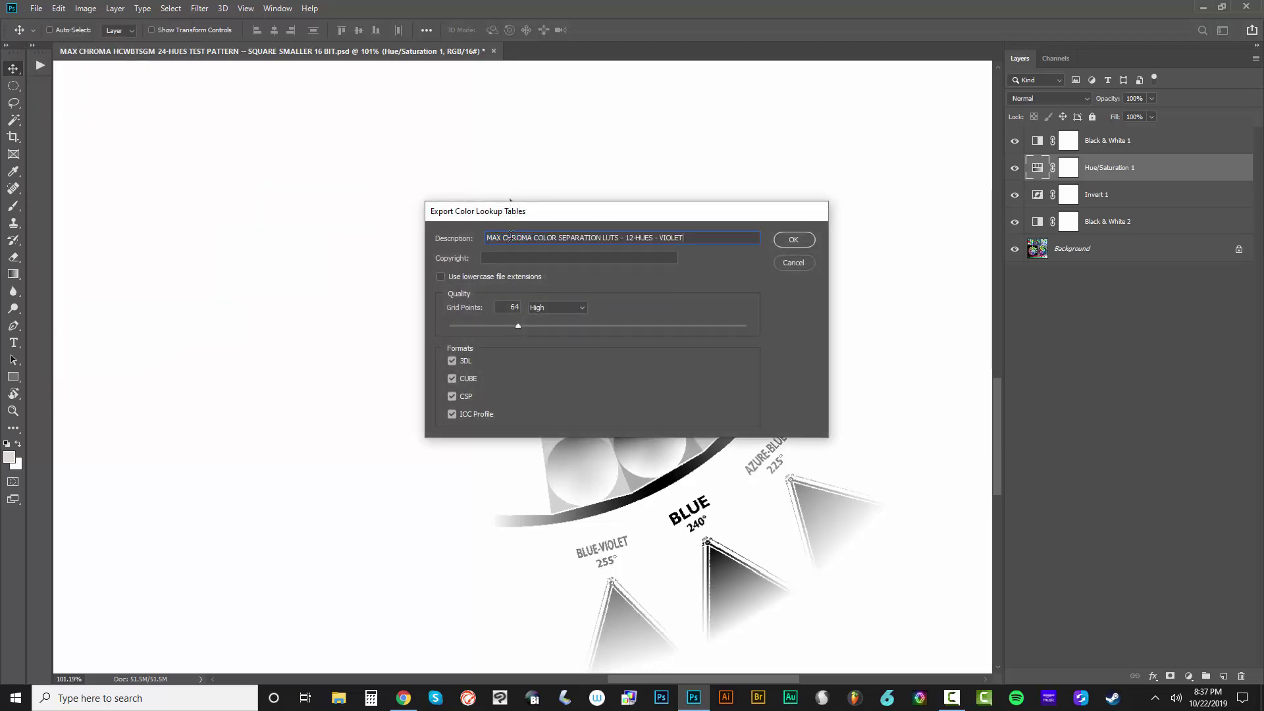
{"action": "double_click", "coordinate": [716, 239]}
{"action": "type", "text": "BLUE"}
{"action": "key", "text": "Return"}
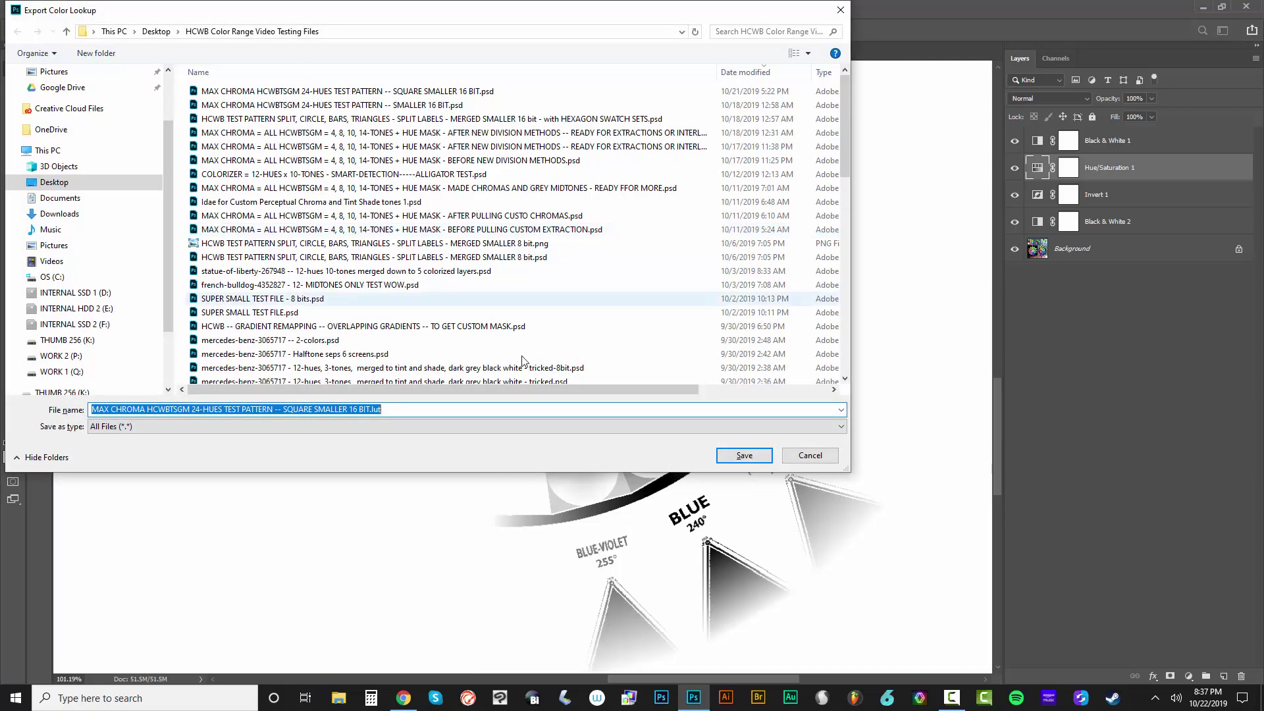
Save the lookup tables in the desktop's MAX CHROMA COLOR SEPARATION LUTS folder as MAX CHROMA COLOR SEPARATION LUTS - 12-HUES - BLUE
{"action": "left_click", "coordinate": [157, 32]}
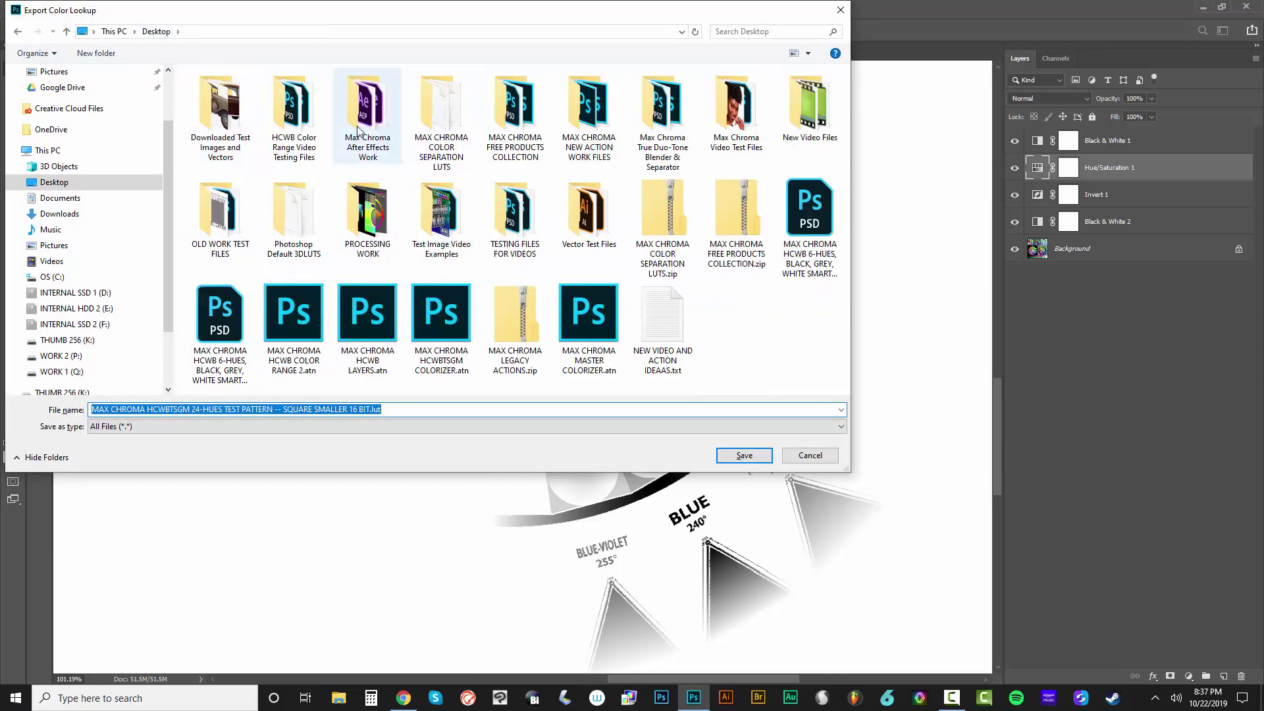
{"action": "double_click", "coordinate": [442, 119]}
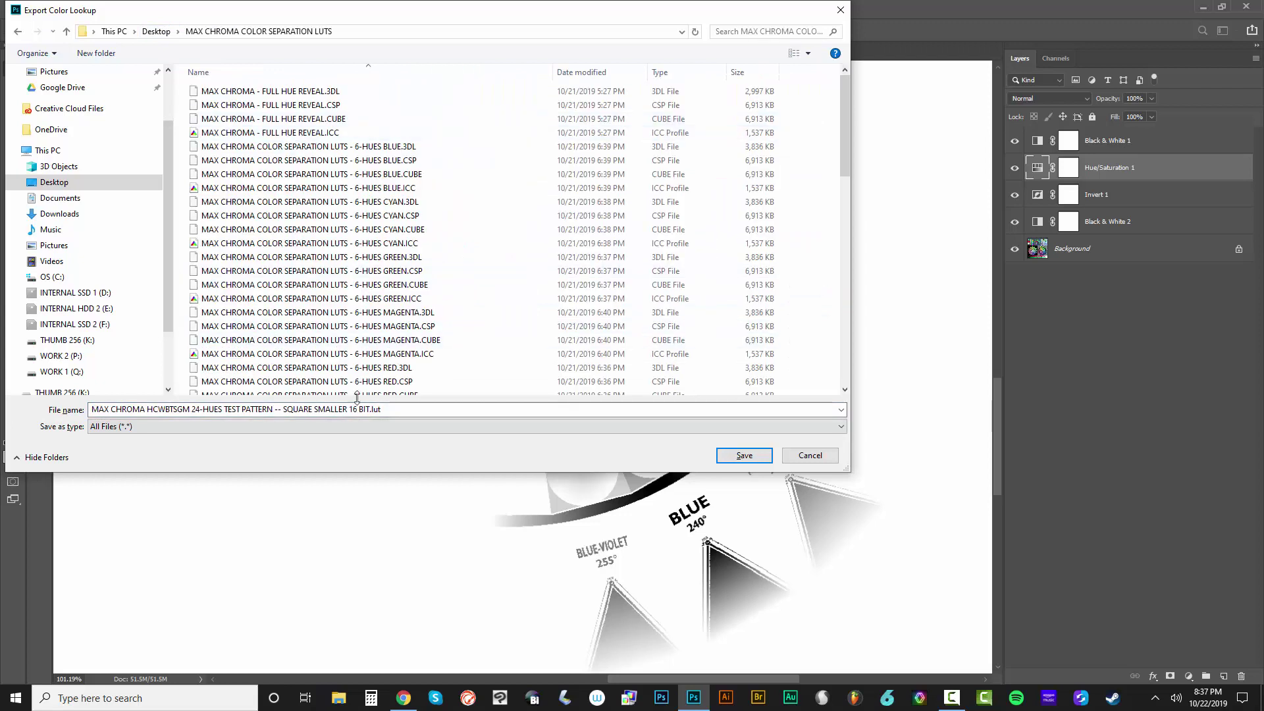
{"action": "left_click", "coordinate": [397, 409]}
{"action": "key", "text": "ctrl+a"}
{"action": "type", "text": "MAX CHROMA COLOR SEPARATION LUTS - 12-HUES - VIOLET"}
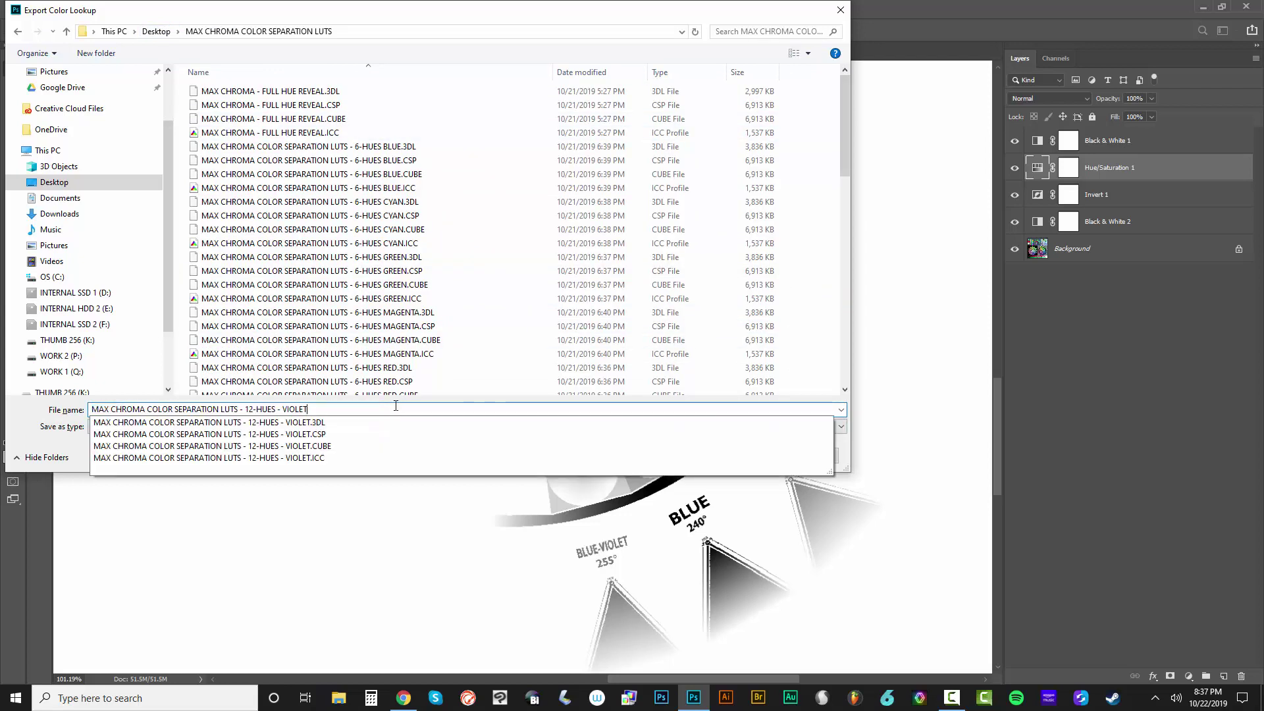
{"action": "key", "text": "BackSpace"}
{"action": "type", "text": "BLU"}
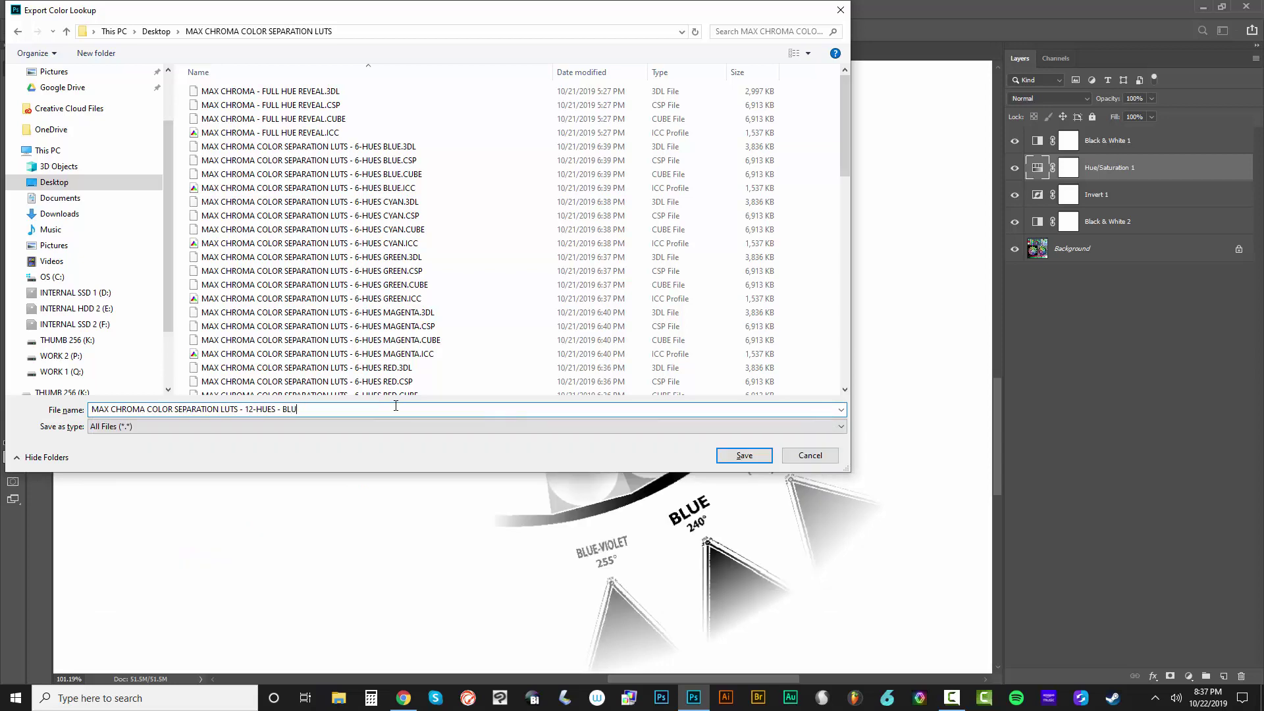
{"action": "type", "text": "E"}
{"action": "key", "text": "Return"}
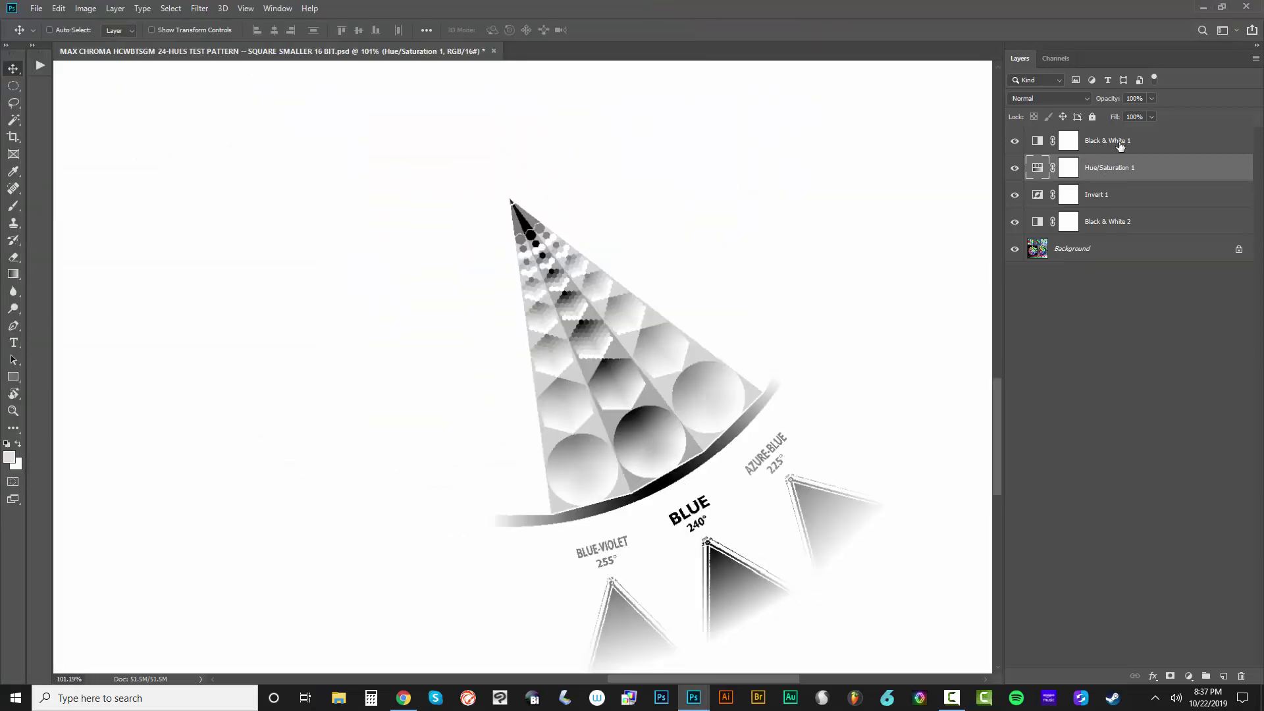
Shift the darkened Blues 2 range of Hue/Saturation 1 to azure, with range limits 181°/209° and 211°\239°, and close its properties
{"action": "double_click", "coordinate": [1039, 169]}
{"action": "left_click", "coordinate": [974, 309]}
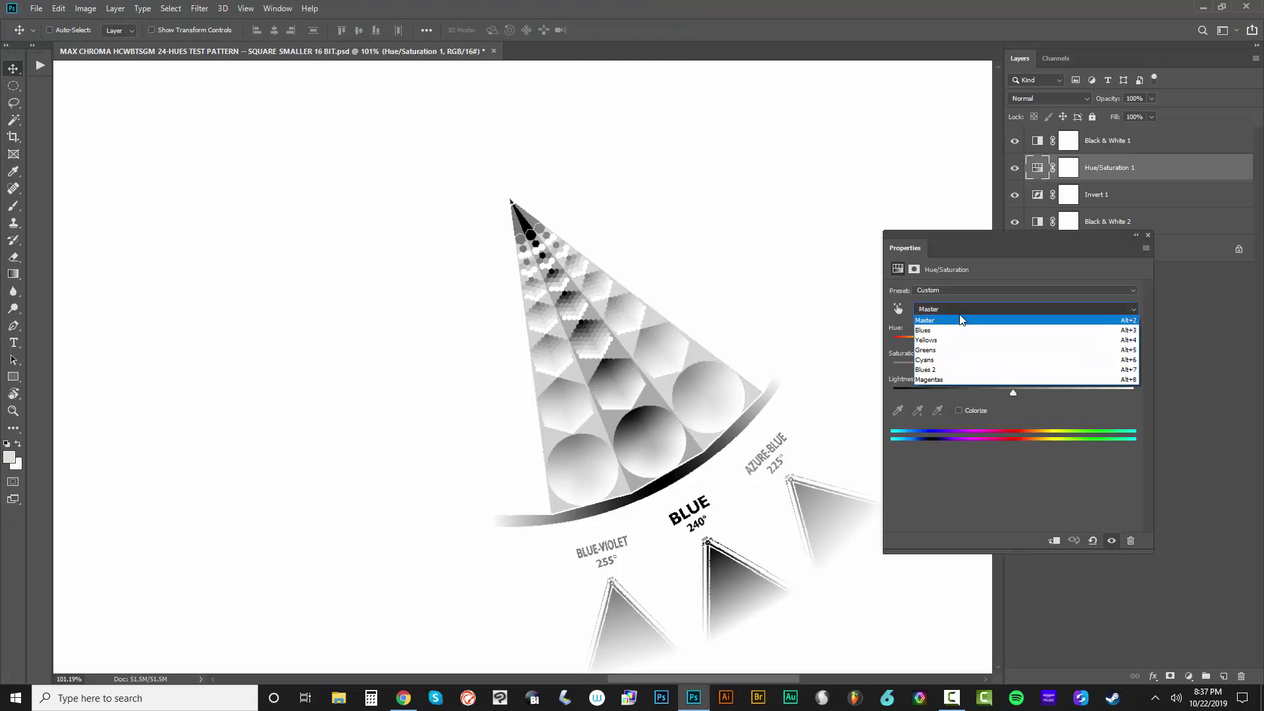
{"action": "left_click", "coordinate": [948, 367]}
{"action": "left_click_drag", "start_coordinate": [934, 436], "coordinate": [911, 438]}
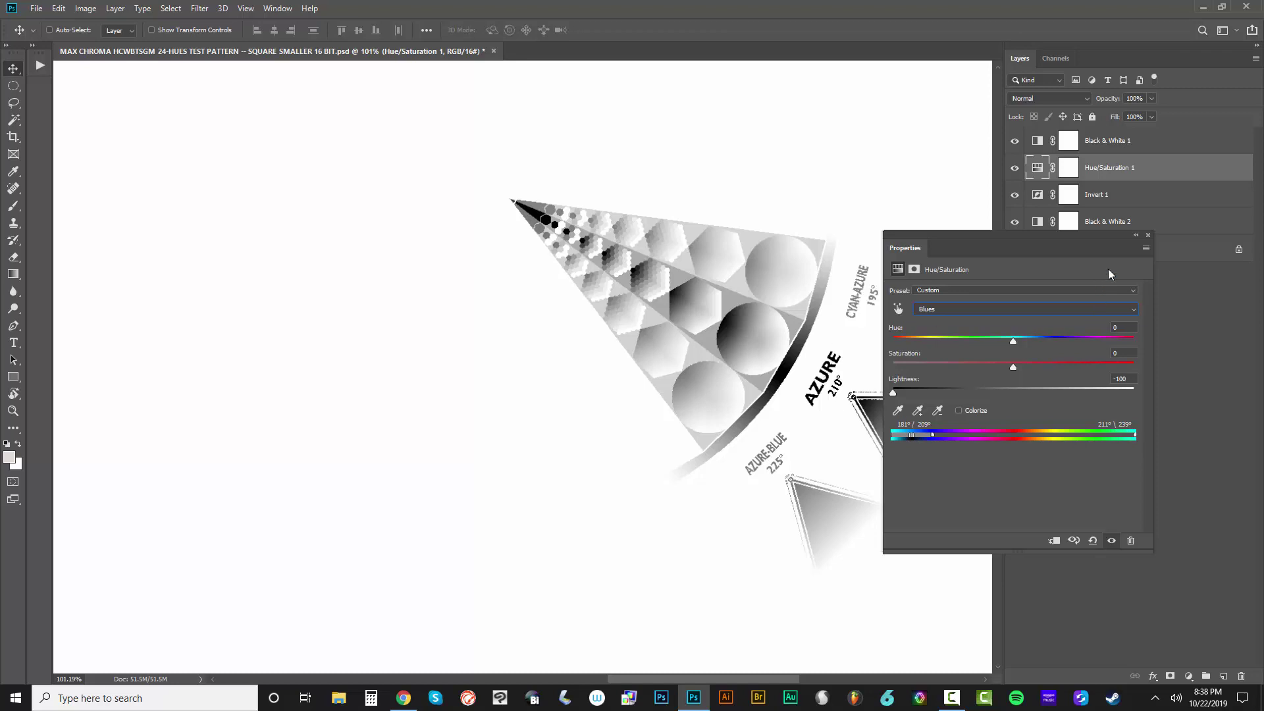
{"action": "left_click", "coordinate": [1149, 236]}
Export color lookup tables for the azure separation, starting the description with MAX CHROMA COLOR SEPARATION LUTS - 12-HUES, and proceed to saving
{"action": "left_click", "coordinate": [36, 8]}
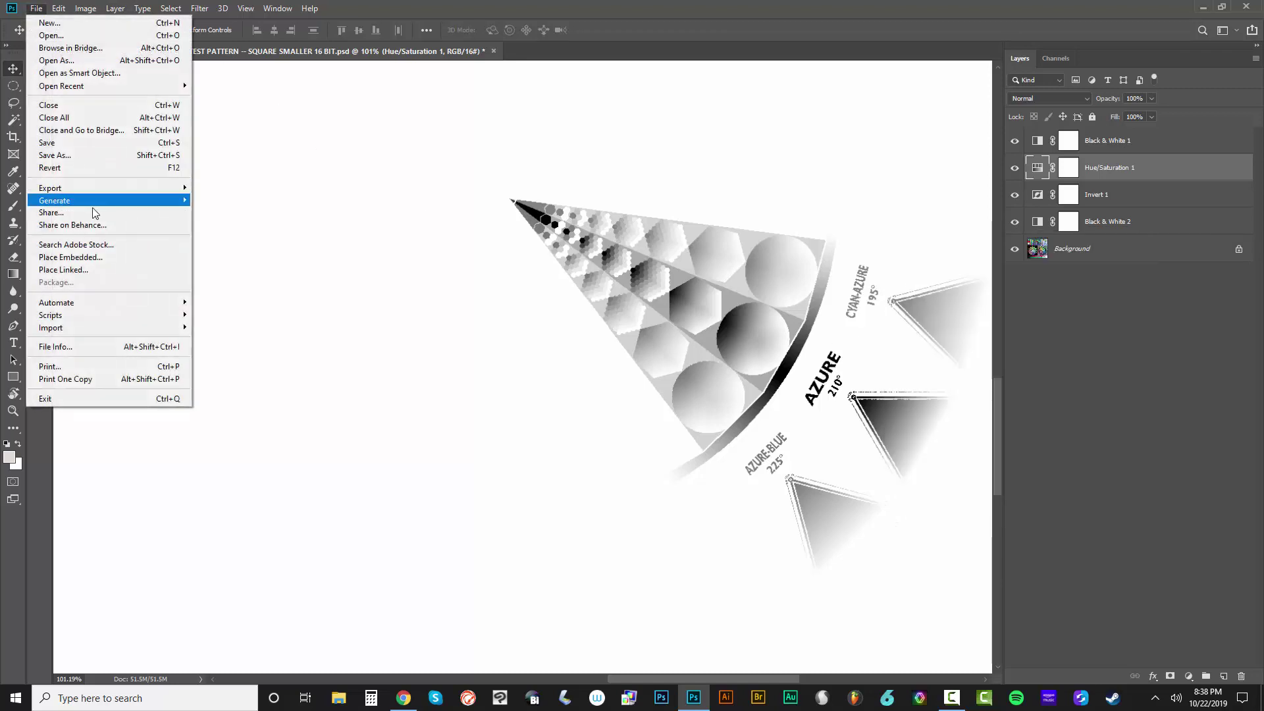
{"action": "mouse_move", "coordinate": [95, 191]}
{"action": "left_click", "coordinate": [257, 320]}
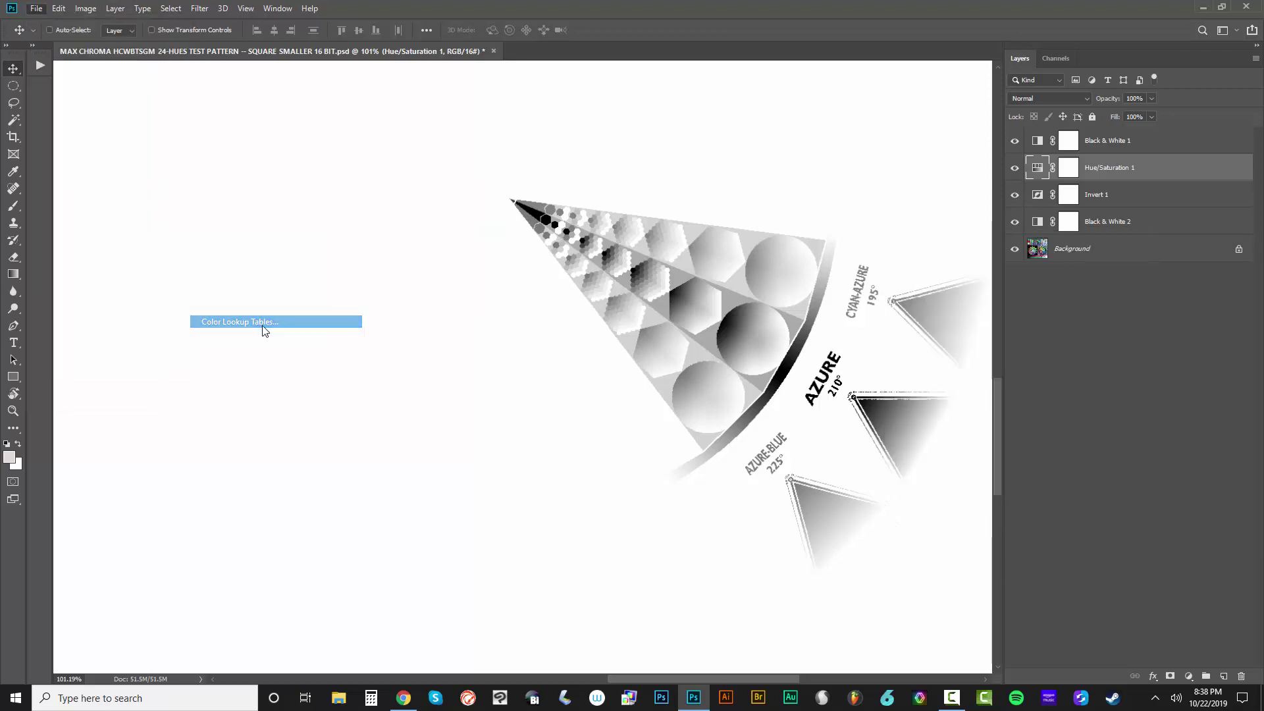
{"action": "double_click", "coordinate": [747, 237]}
{"action": "left_click", "coordinate": [754, 237]}
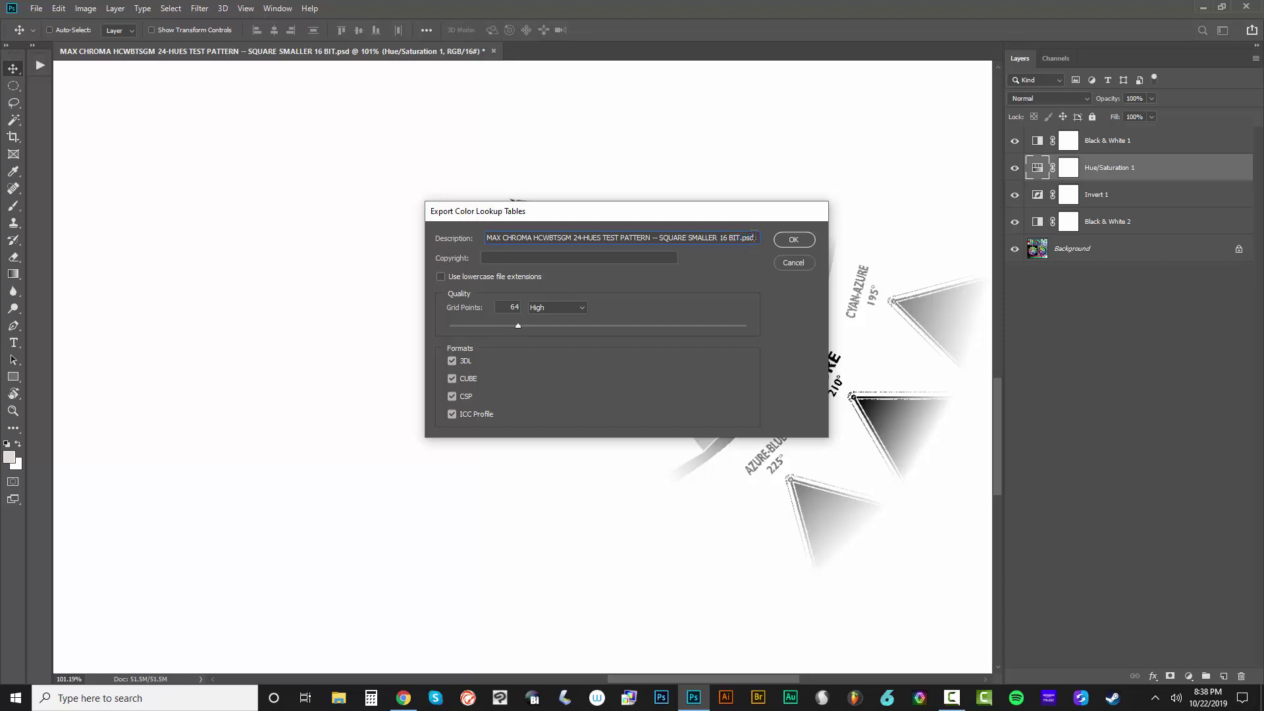
{"action": "left_click_drag", "start_coordinate": [754, 237], "coordinate": [460, 235]}
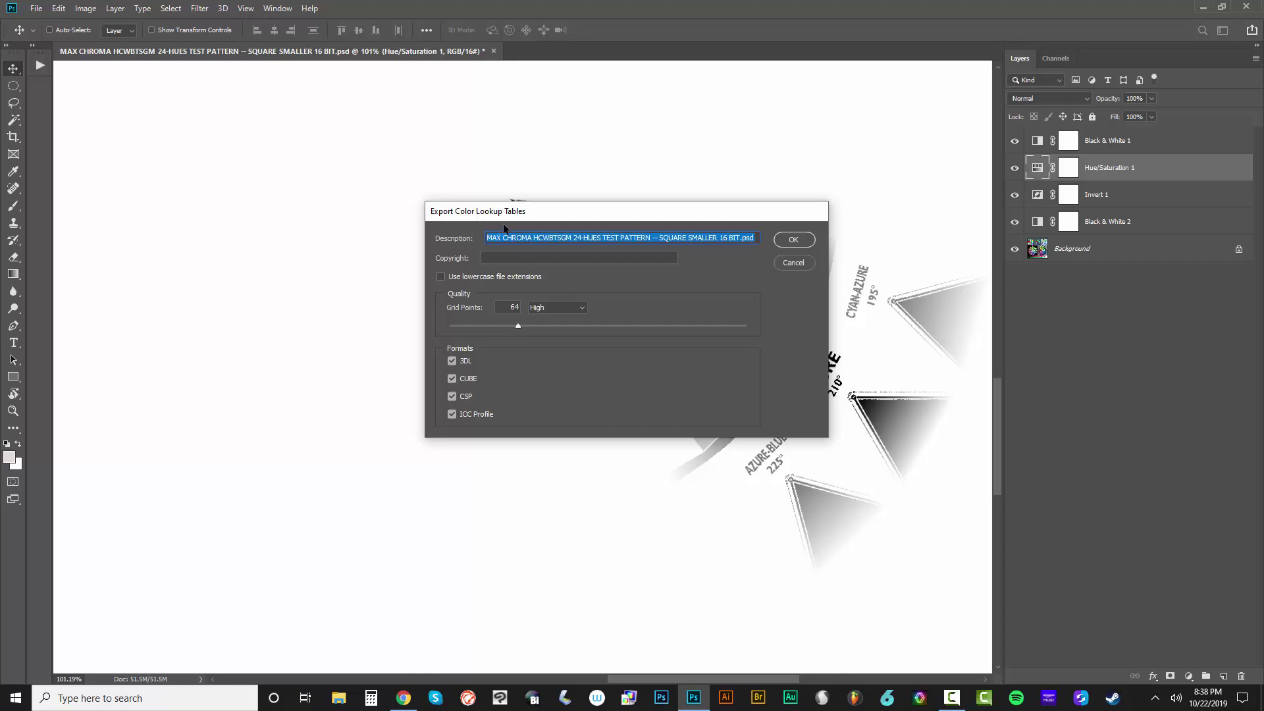
{"action": "type", "text": "MAX CHROMA COLOR SEPARATION LUTS - 12-HUES - VIOLET"}
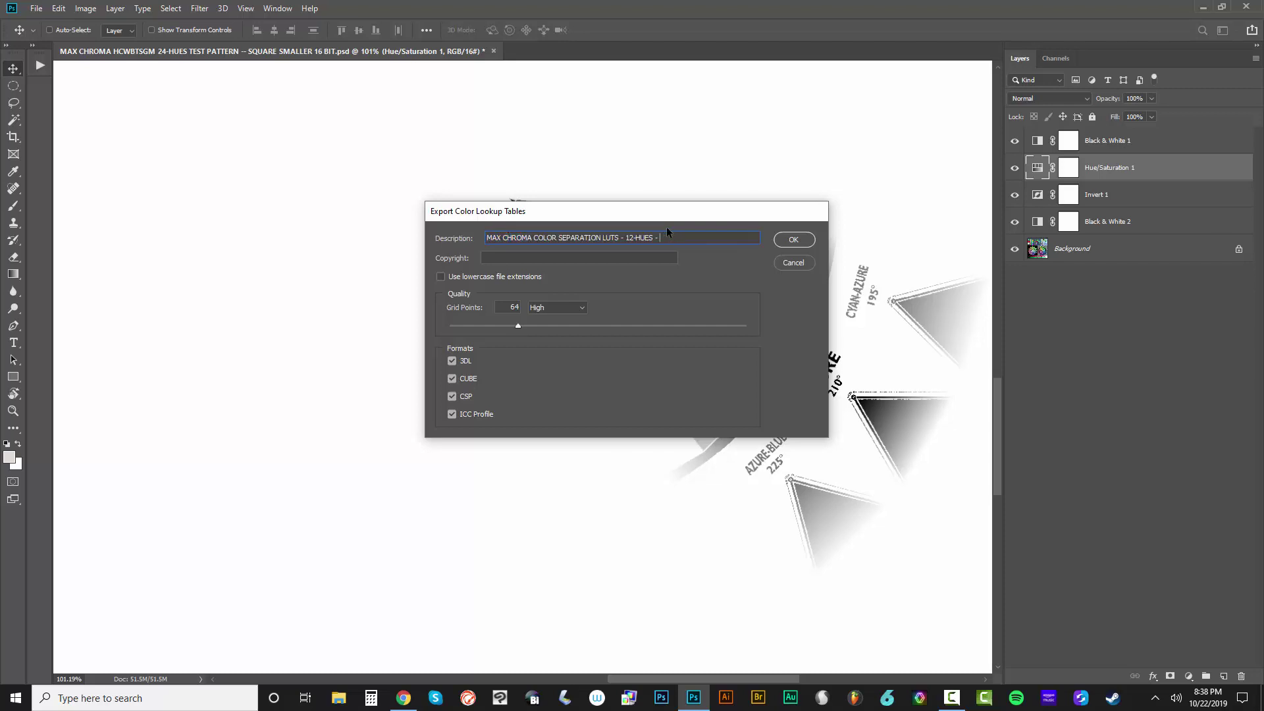
{"action": "key", "text": "Return"}
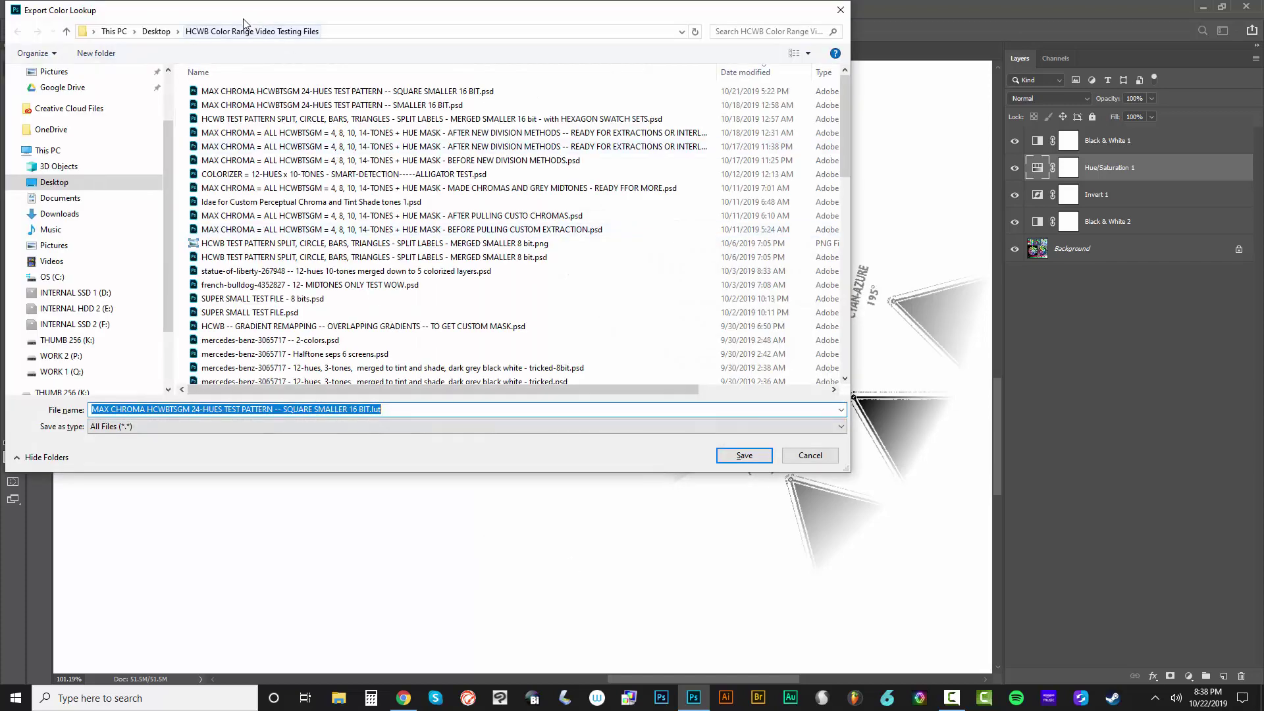
Save the lookup tables as MAX CHROMA COLOR SEPARATION LUTS - 12-HUES - AZURE in the desktop's MAX CHROMA COLOR SEPARATION LUTS folder
{"action": "left_click_drag", "start_coordinate": [397, 413], "coordinate": [44, 390]}
{"action": "type", "text": "MAX CHROMA COLOR SEPARATION LUTS - 12-HUES - VIOLE"}
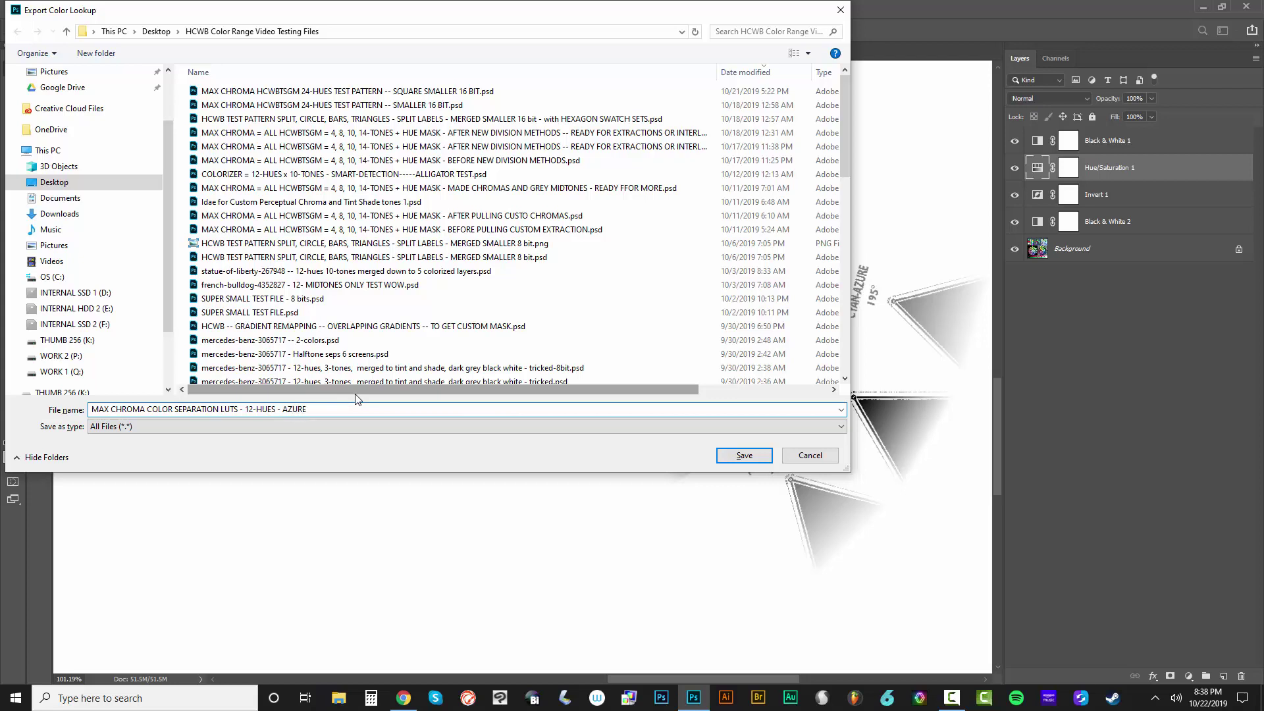
{"action": "left_click", "coordinate": [156, 31]}
{"action": "double_click", "coordinate": [441, 122]}
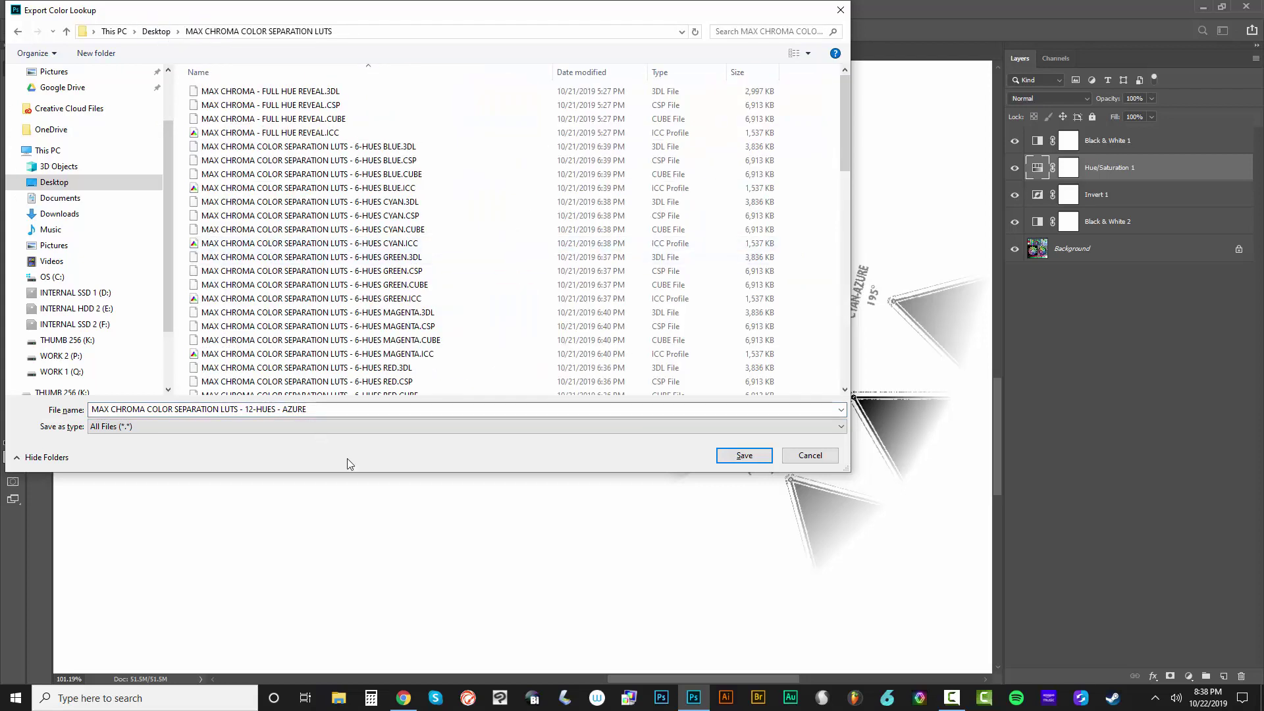
{"action": "scroll", "coordinate": [322, 198], "scroll_direction": "down", "scroll_amount": 15}
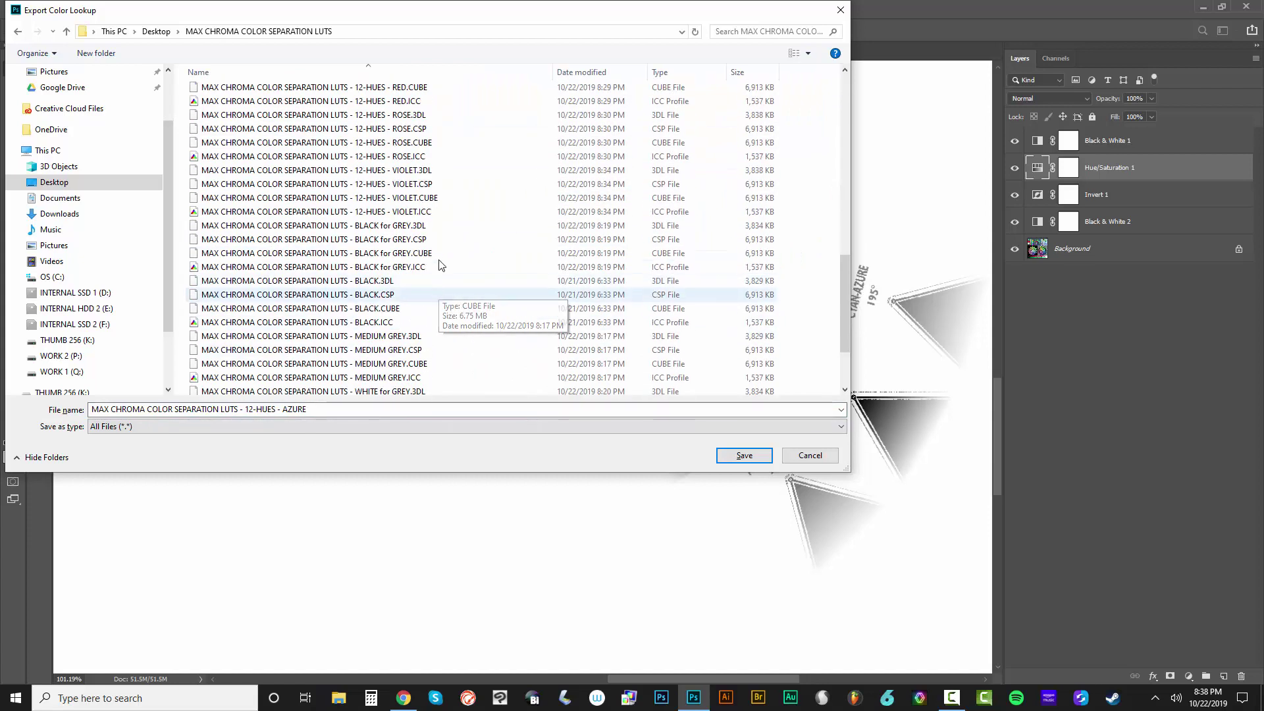
{"action": "scroll", "coordinate": [404, 146], "scroll_direction": "up", "scroll_amount": 6}
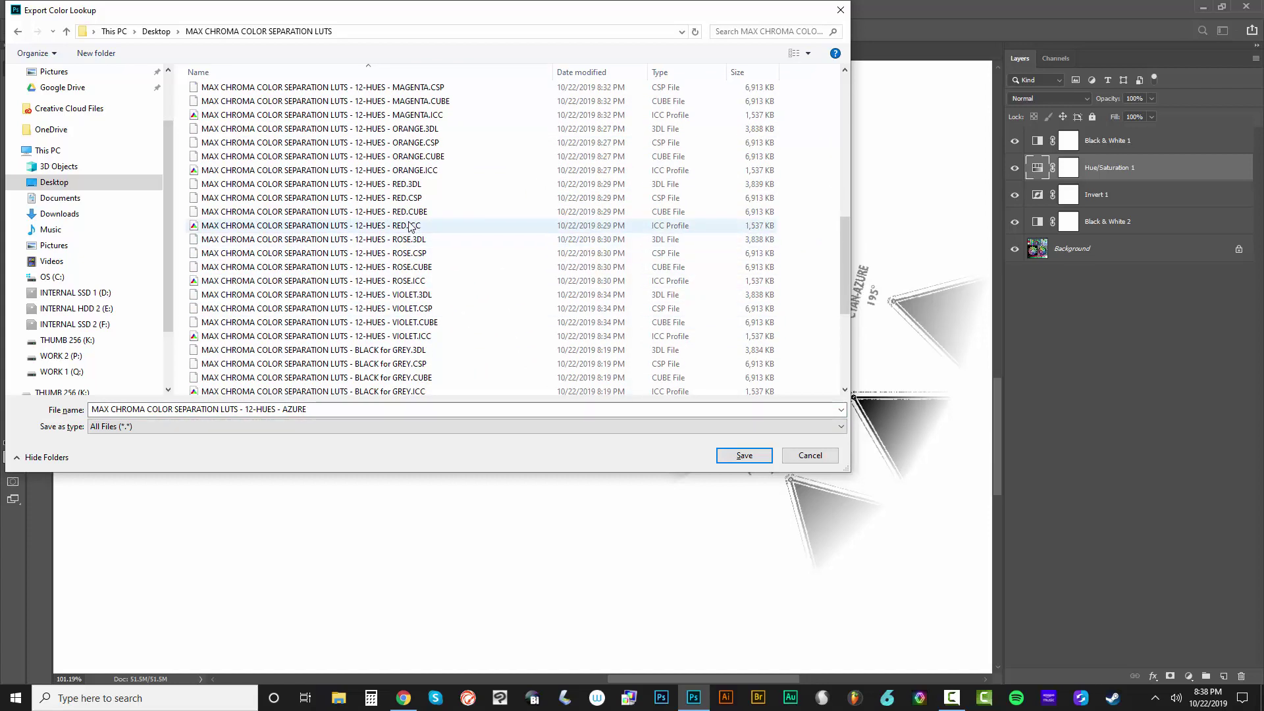
{"action": "left_click", "coordinate": [744, 455]}
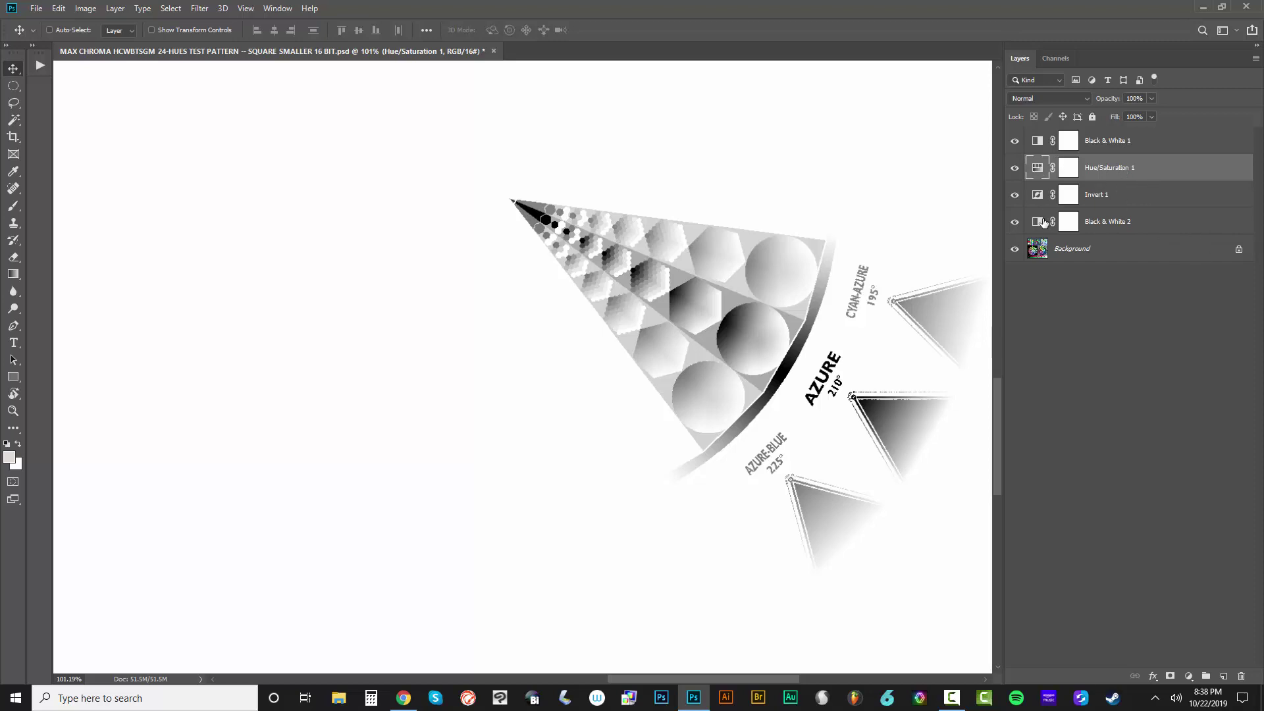
Shift the darkened hue range of Hue/Saturation 1 to cyan, with range limits 151°/179° and 181°\209°, and close its properties
{"action": "double_click", "coordinate": [1037, 169]}
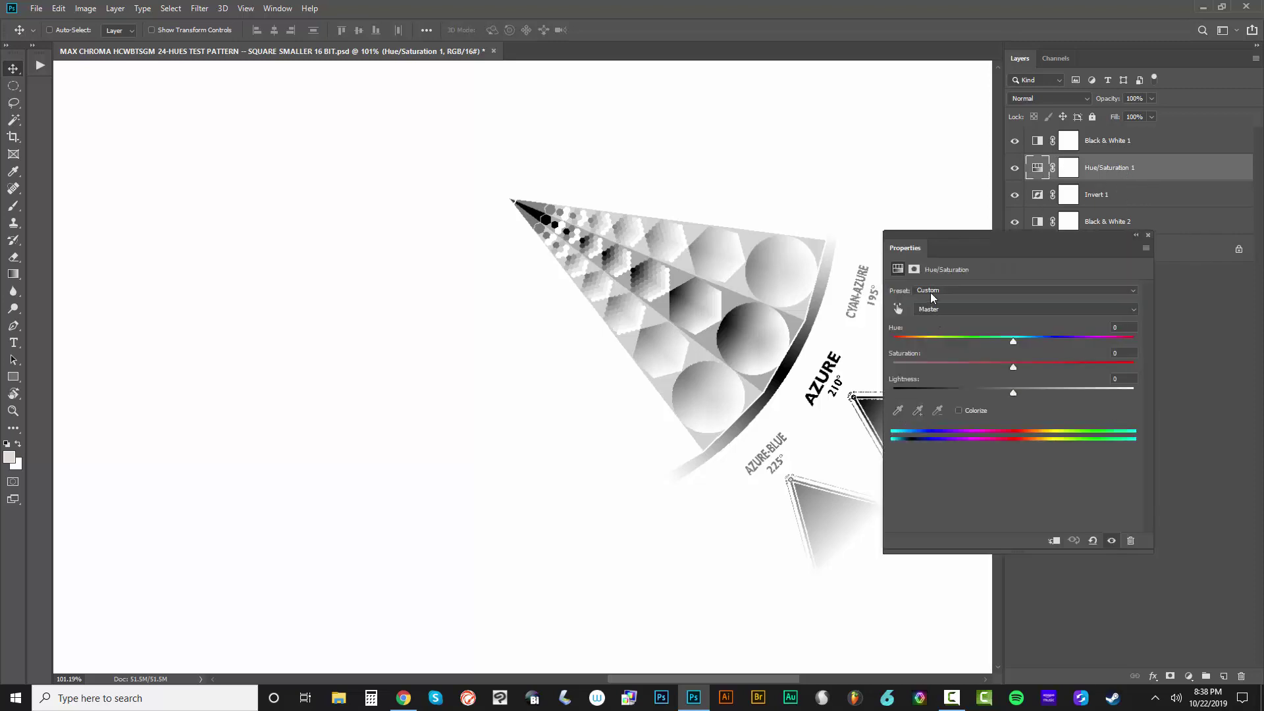
{"action": "left_click", "coordinate": [934, 310]}
{"action": "left_click", "coordinate": [934, 329]}
{"action": "left_click_drag", "start_coordinate": [914, 436], "coordinate": [891, 438]}
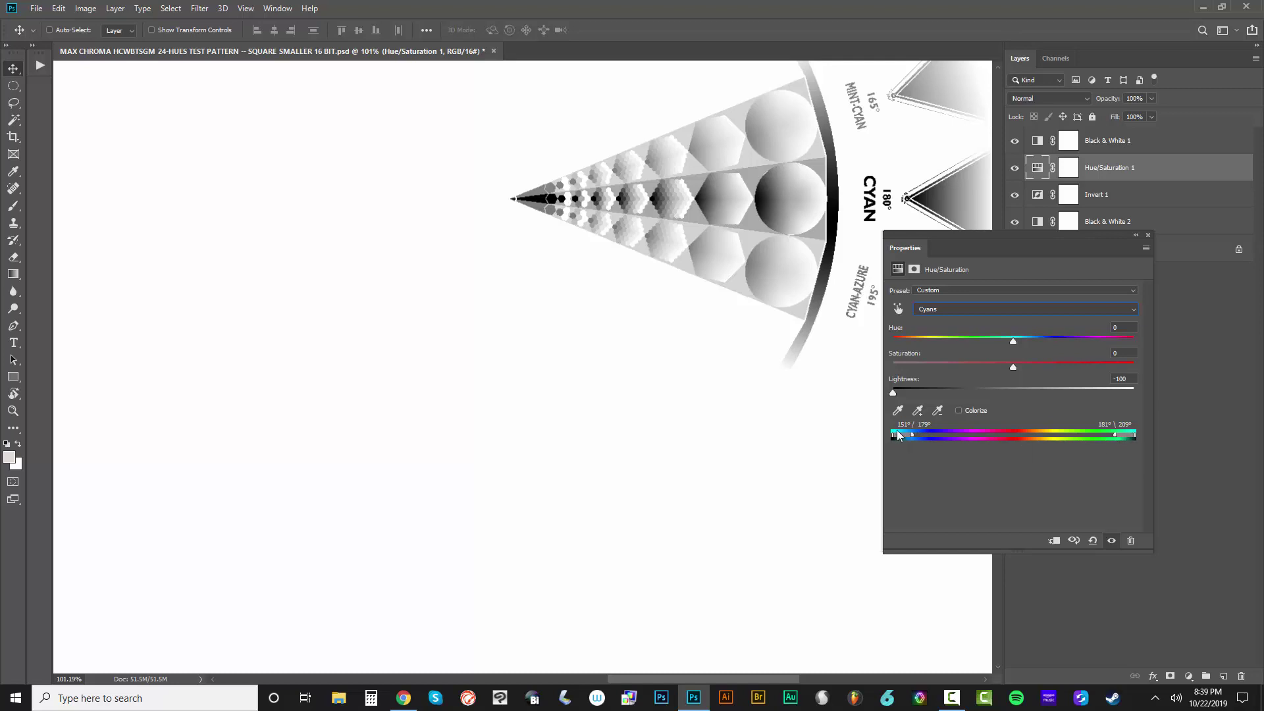
{"action": "left_click", "coordinate": [1149, 235]}
{"action": "scroll", "coordinate": [840, 393], "scroll_direction": "down", "scroll_amount": 3}
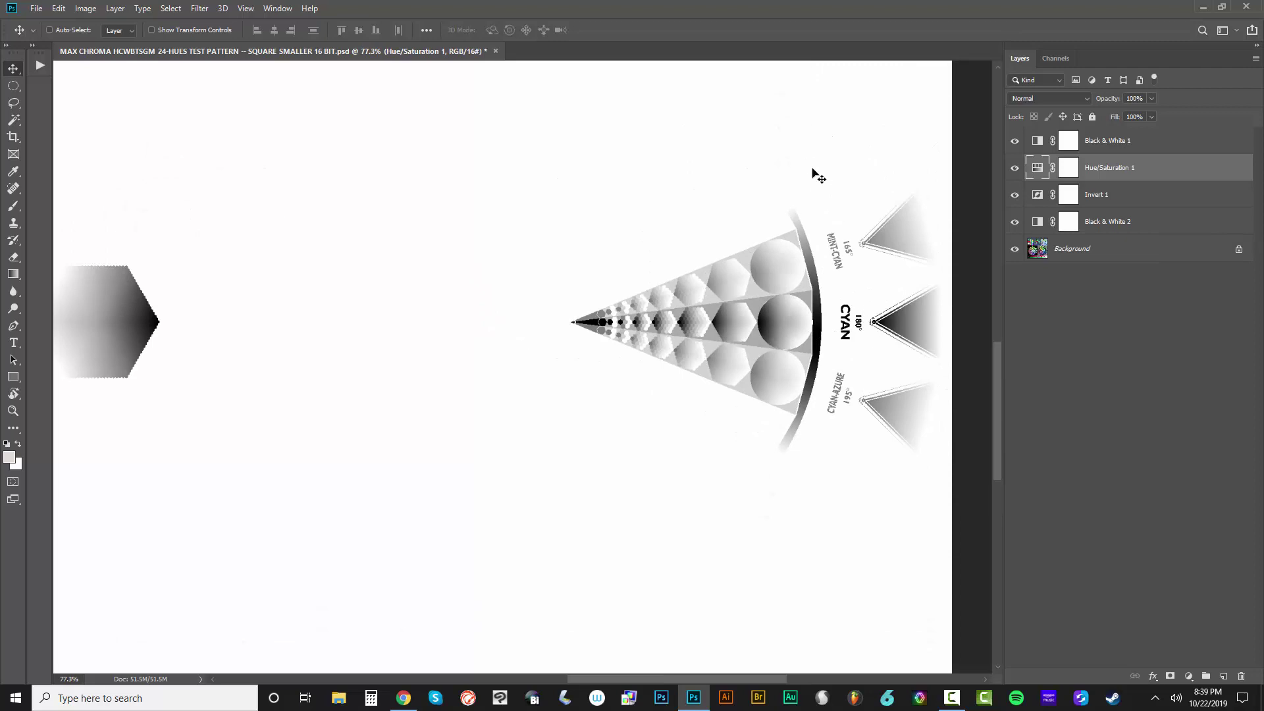
Export color lookup tables with the description MAX CHROMA COLOR SEPARATION LUTS - 12-HUES - CYAN, copy that description, and proceed to saving
{"action": "left_click", "coordinate": [35, 9]}
{"action": "mouse_move", "coordinate": [79, 189]}
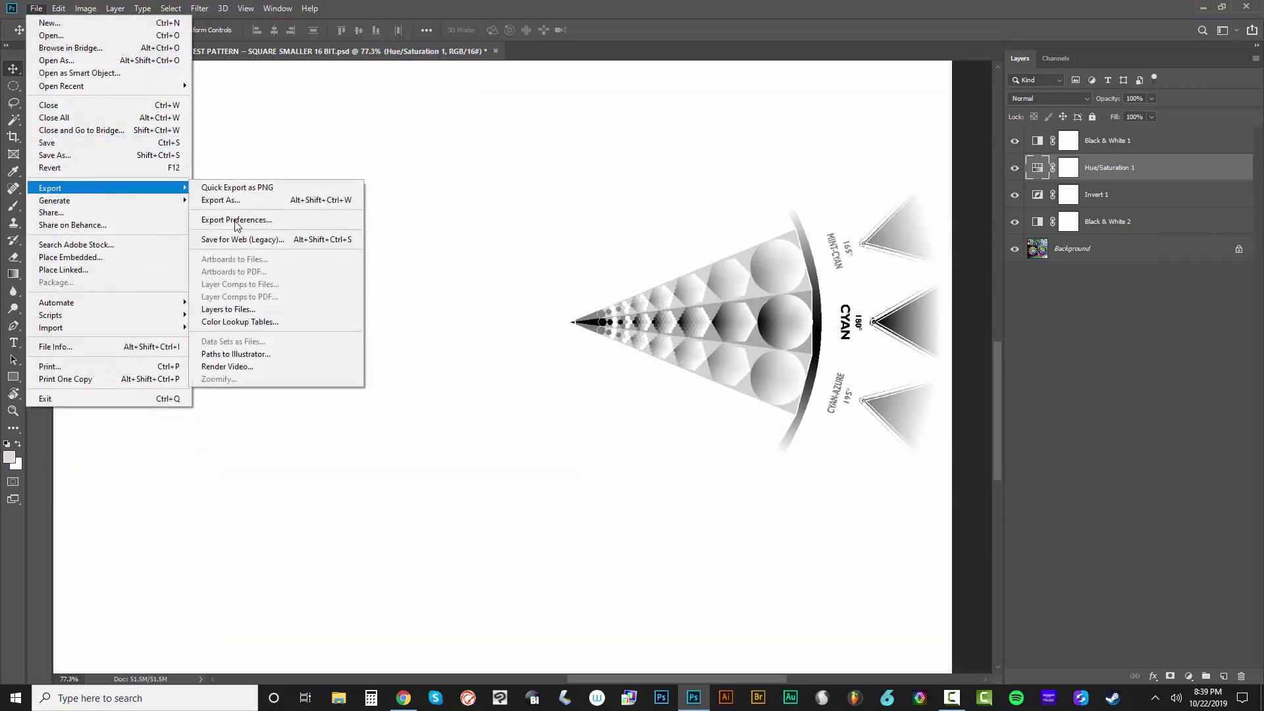
{"action": "left_click", "coordinate": [250, 322]}
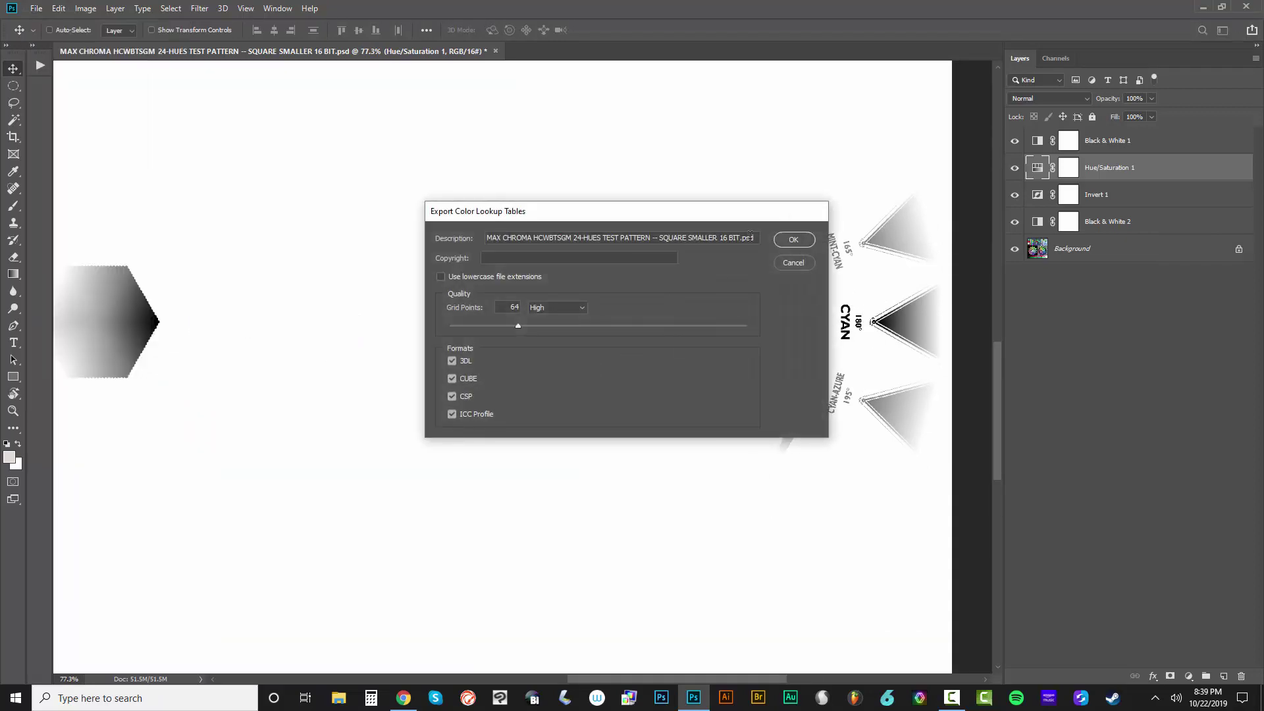
{"action": "left_click_drag", "start_coordinate": [750, 236], "coordinate": [336, 248]}
{"action": "type", "text": "MAX CHROMA COLOR SEPARATION LUTS - 12-HUES - VIOLET"}
{"action": "key", "text": "BackSpace"}
{"action": "key", "text": "BackSpace"}
{"action": "key", "text": "BackSpace"}
{"action": "key", "text": "BackSpace"}
{"action": "key", "text": "BackSpace"}
{"action": "key", "text": "BackSpace"}
{"action": "type", "text": "CY"}
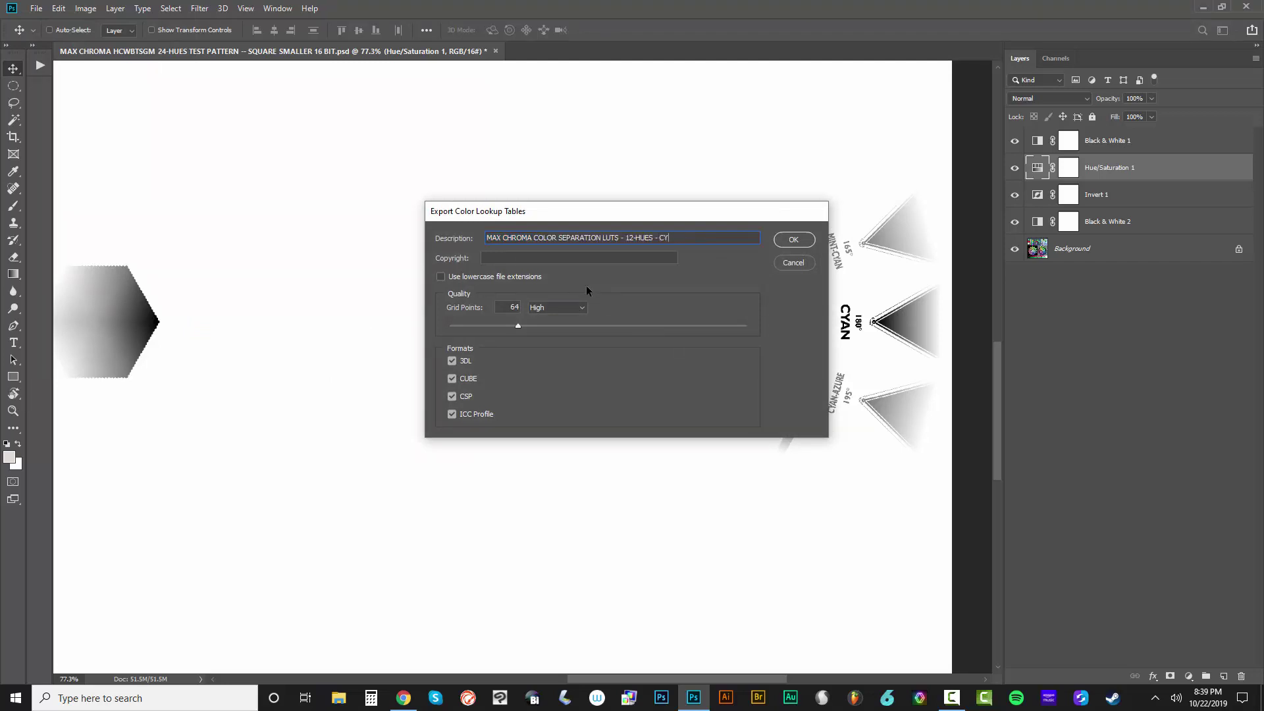
{"action": "type", "text": "AN"}
{"action": "left_click_drag", "start_coordinate": [697, 238], "coordinate": [439, 244]}
{"action": "key", "text": "ctrl+c"}
{"action": "left_click", "coordinate": [802, 243]}
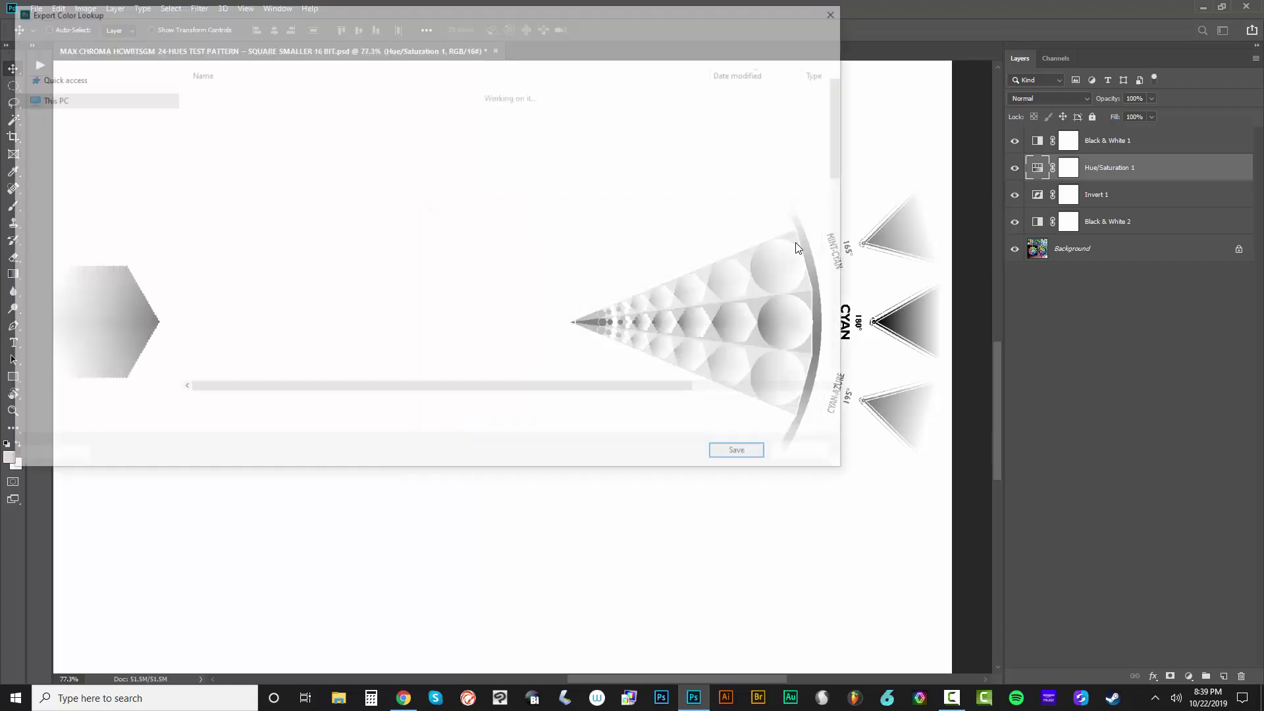
Save the lookup tables as MAX CHROMA COLOR SEPARATION LUTS - 12-HUES - CYAN in the desktop's MAX CHROMA COLOR SEPARATION LUTS folder
{"action": "left_click", "coordinate": [158, 32]}
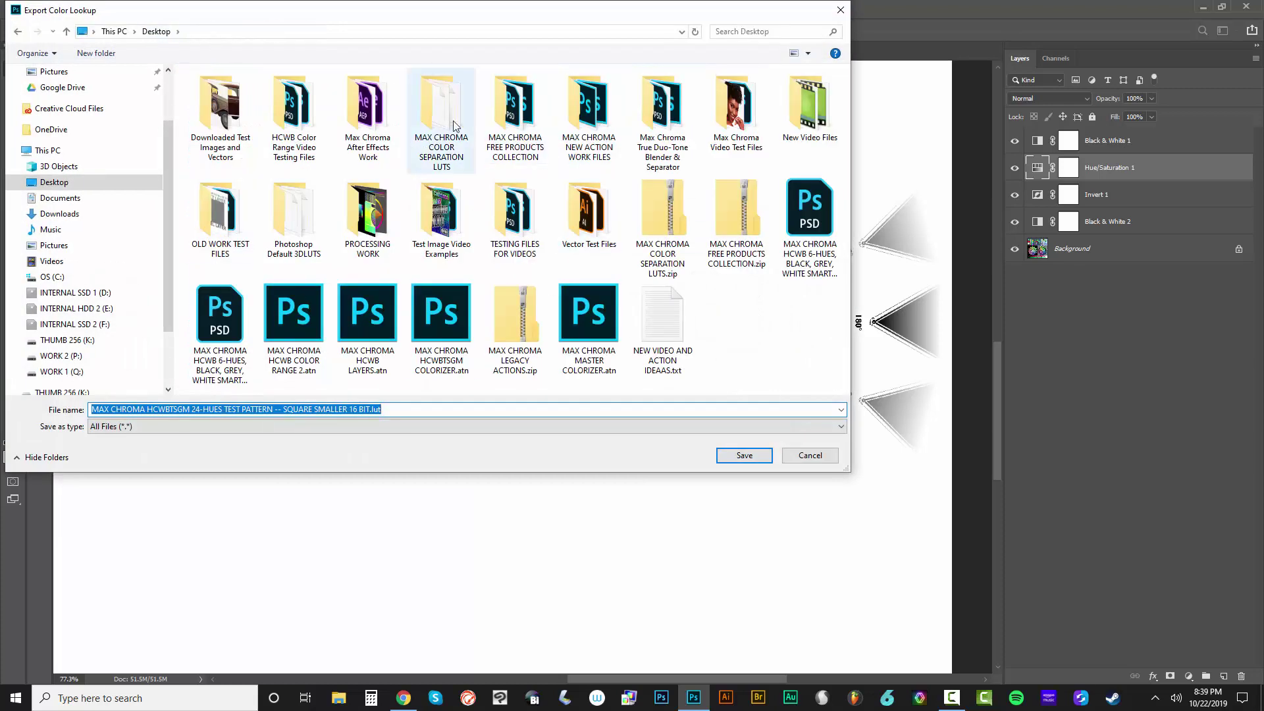
{"action": "double_click", "coordinate": [442, 125]}
{"action": "key", "text": "ctrl+a"}
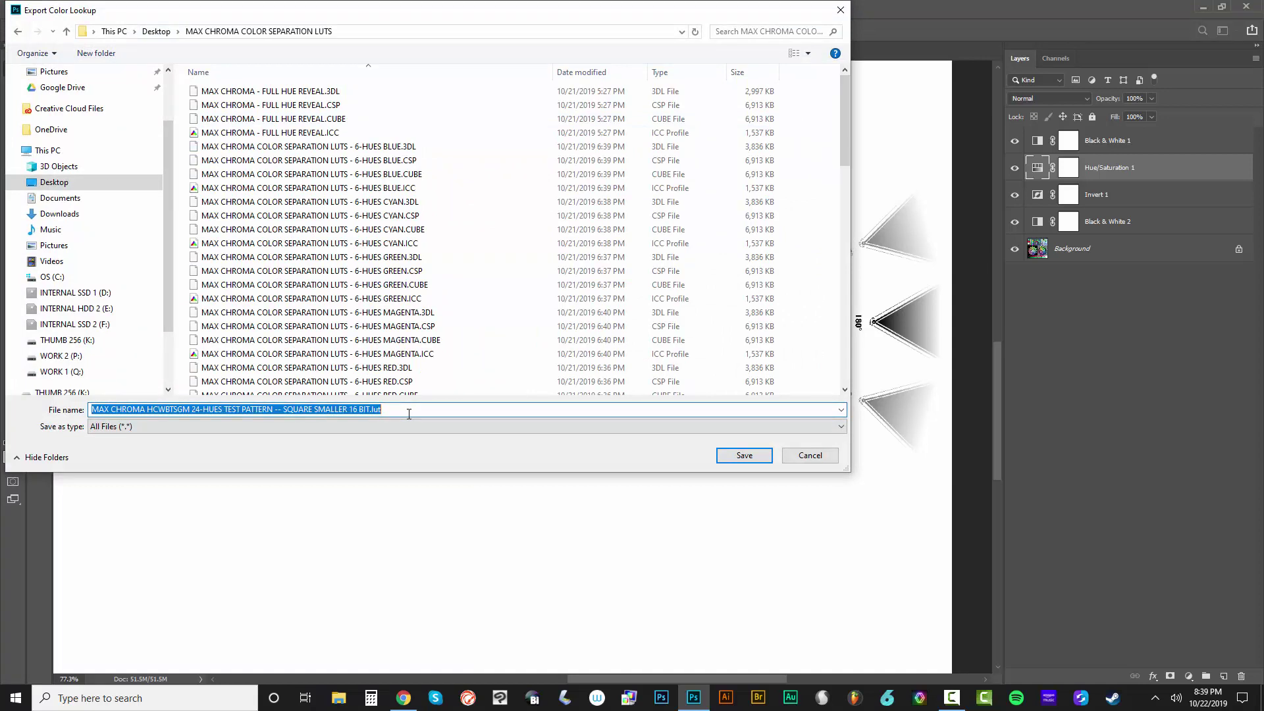
{"action": "key", "text": "ctrl+v"}
{"action": "left_click", "coordinate": [732, 454]}
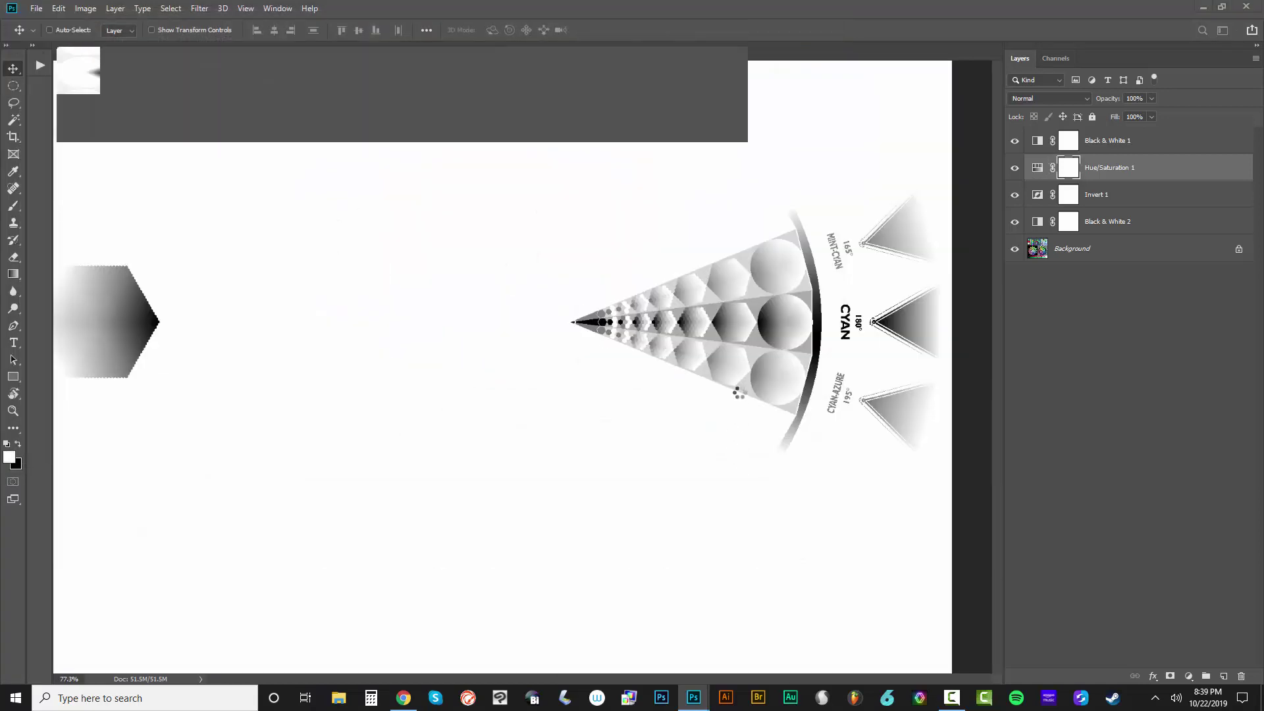
Shift the darkened hue range of Hue/Saturation 1 to mint, with range limits 121°/149° and 151°\179°
{"action": "double_click", "coordinate": [1038, 169]}
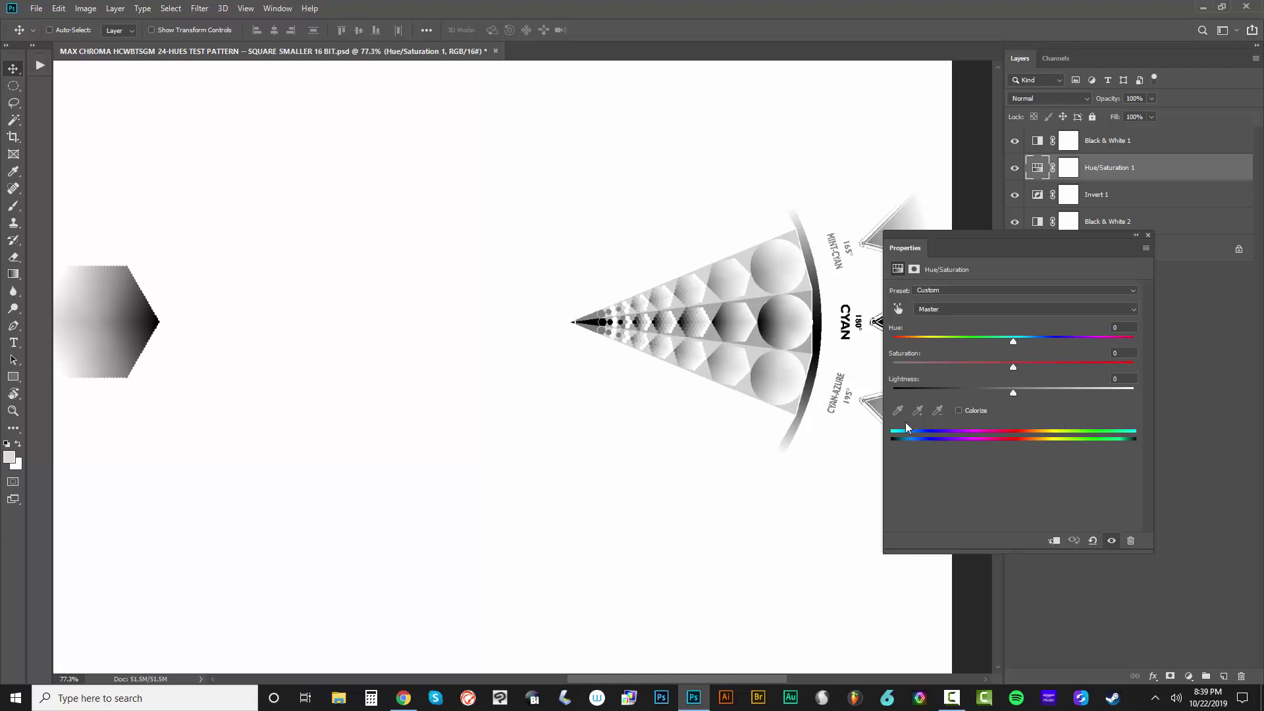
{"action": "left_click", "coordinate": [966, 312]}
{"action": "left_click", "coordinate": [939, 358]}
{"action": "left_click_drag", "start_coordinate": [1135, 436], "coordinate": [1113, 437]}
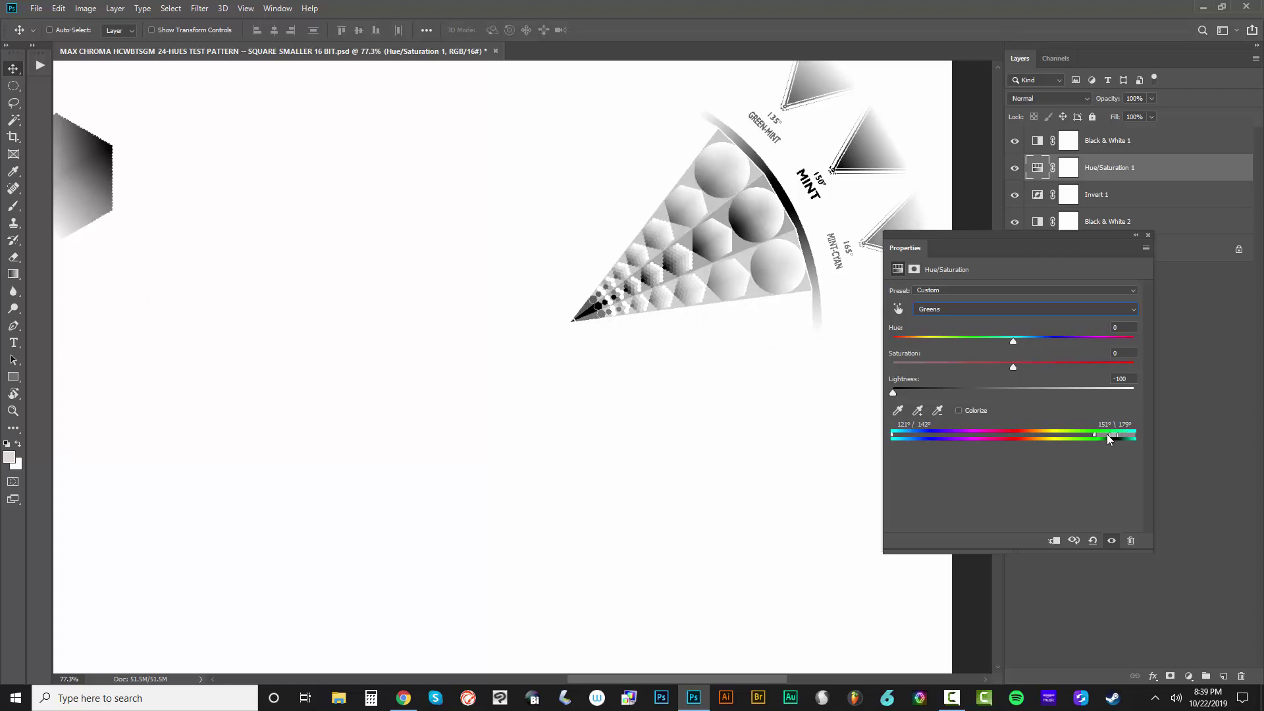
{"action": "left_click_drag", "start_coordinate": [1115, 436], "coordinate": [1117, 439]}
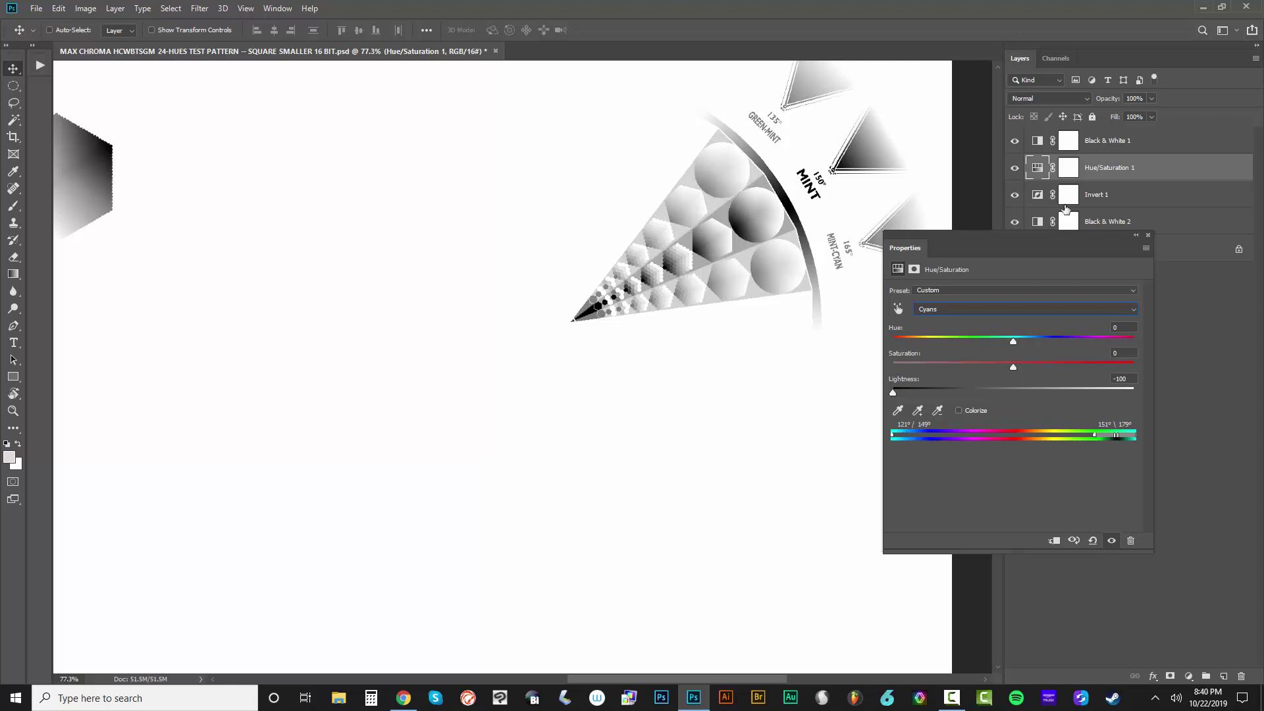
Export color lookup tables with the description MAX CHROMA COLOR SEPARATION LUTS - 12-HUES - MINT and proceed to saving
{"action": "left_click", "coordinate": [40, 9]}
{"action": "mouse_move", "coordinate": [79, 188]}
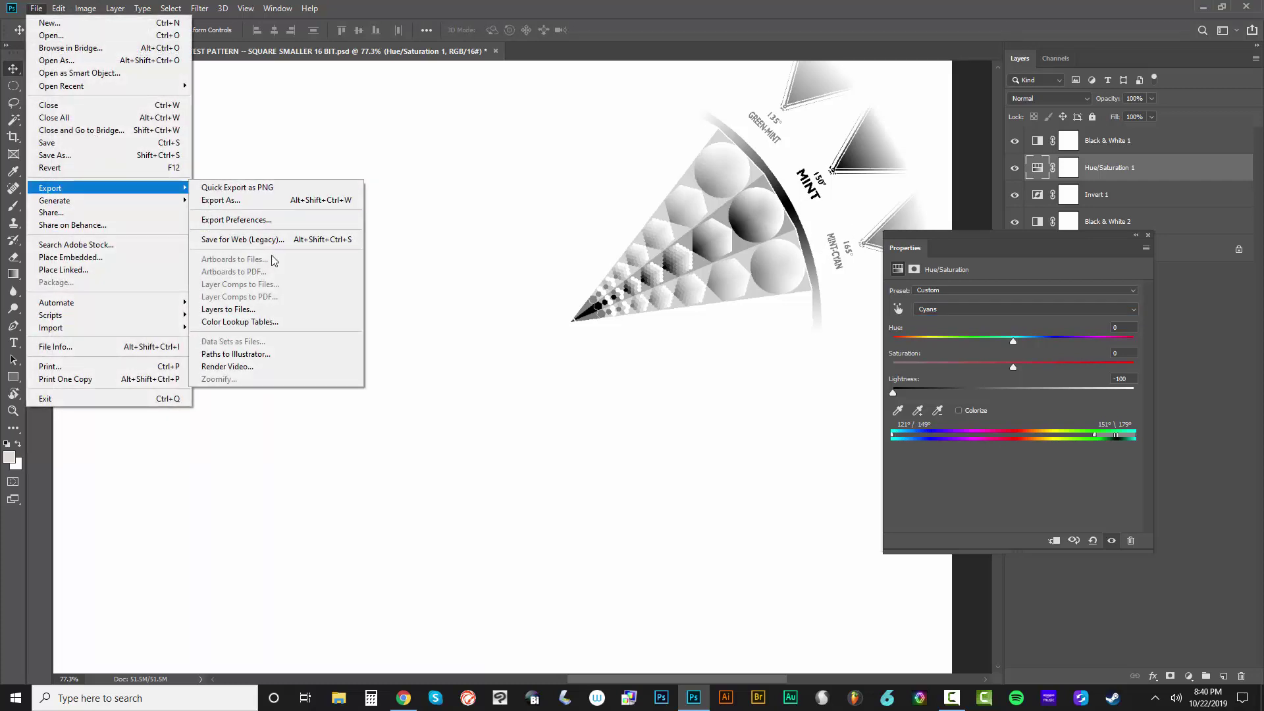
{"action": "left_click", "coordinate": [256, 324]}
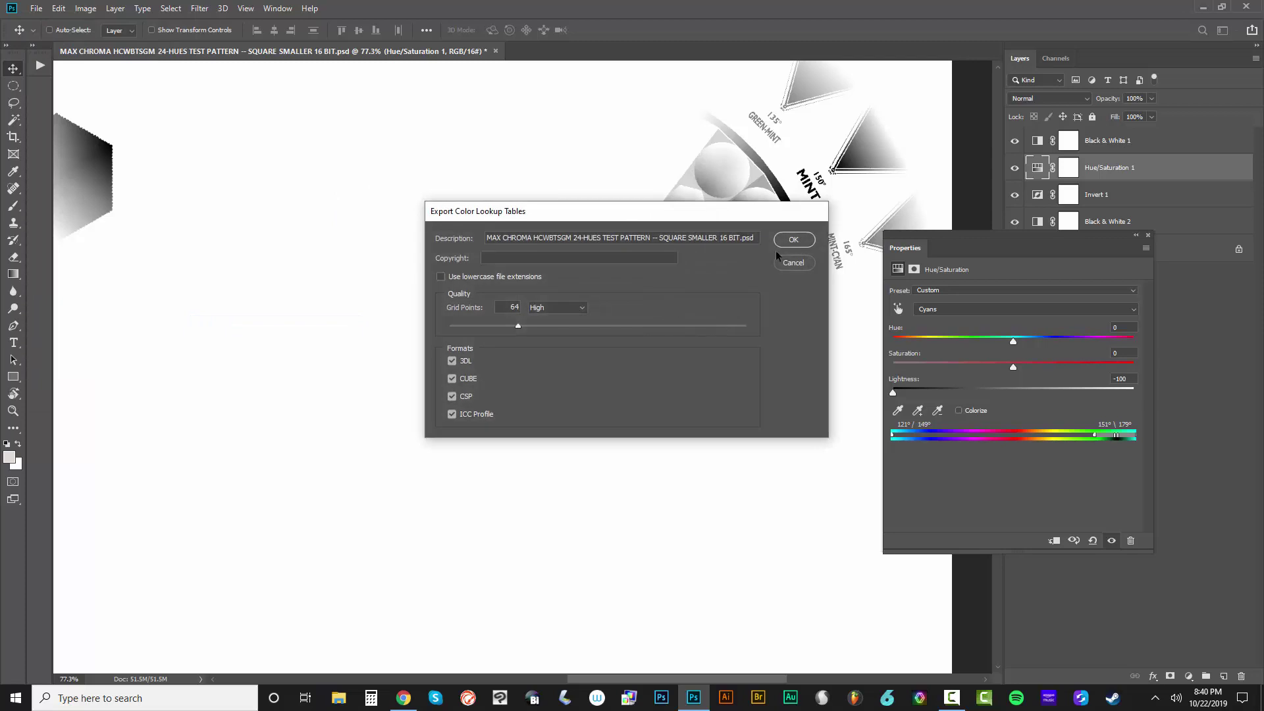
{"action": "left_click_drag", "start_coordinate": [757, 235], "coordinate": [226, 245]}
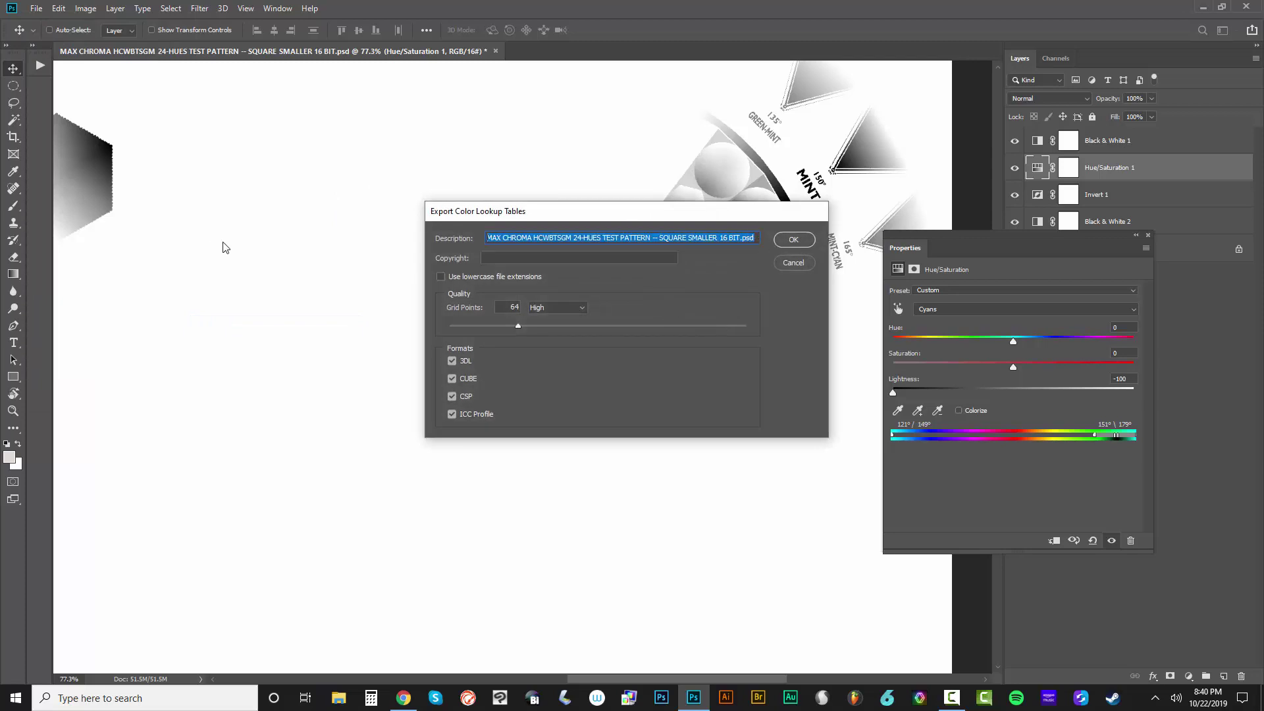
{"action": "key", "text": "ctrl+v"}
{"action": "key", "text": "BackSpace"}
{"action": "key", "text": "BackSpace"}
{"action": "key", "text": "BackSpace"}
{"action": "key", "text": "BackSpace"}
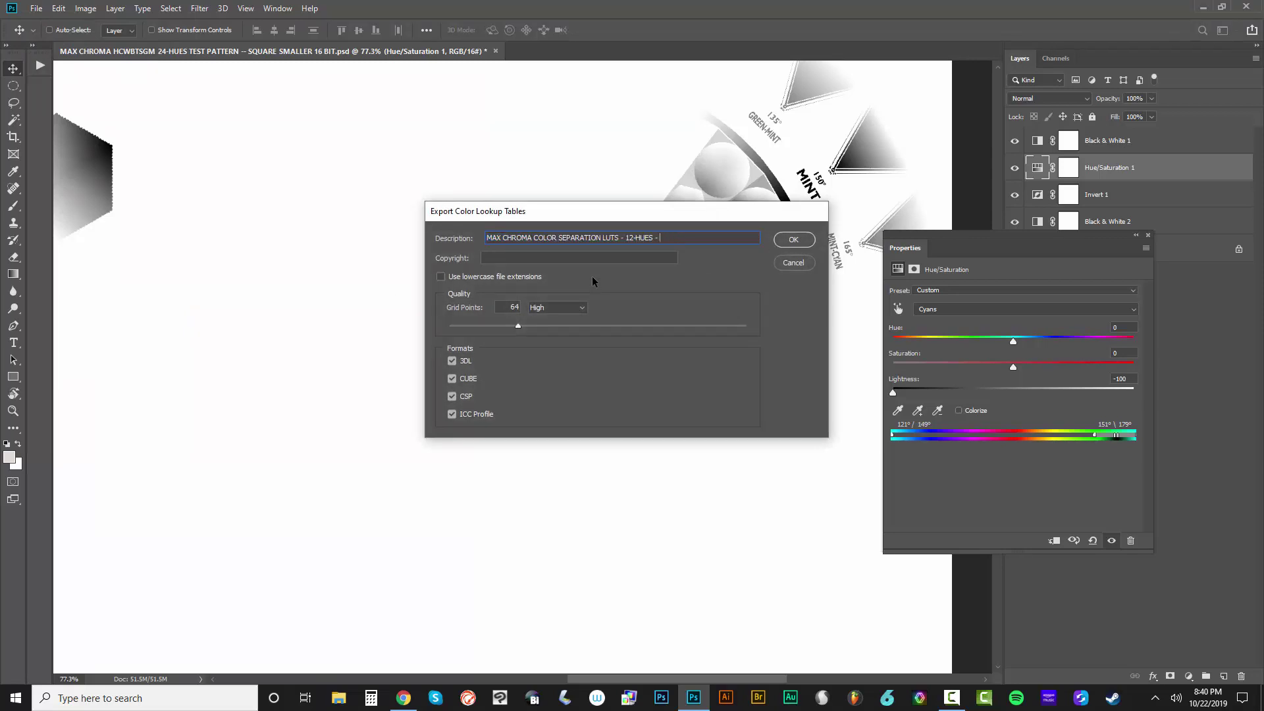
{"action": "type", "text": "MINT"}
{"action": "left_click_drag", "start_coordinate": [740, 220], "coordinate": [678, 316]}
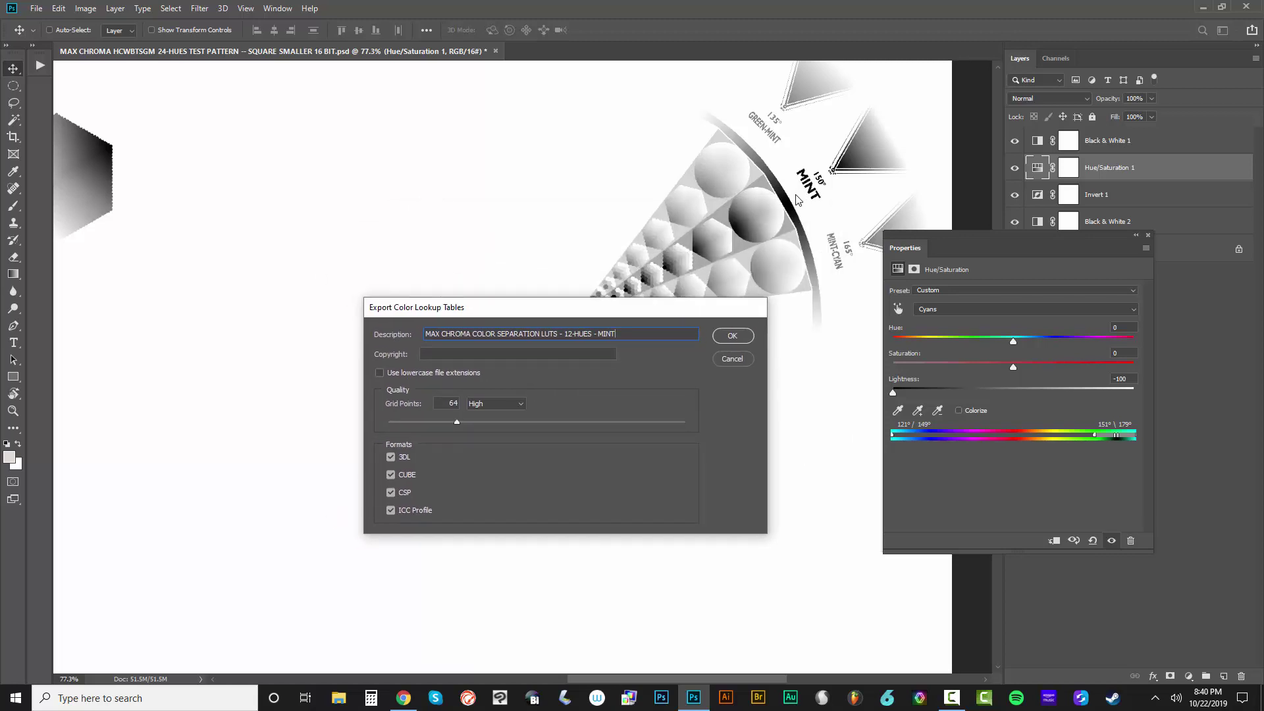
{"action": "left_click", "coordinate": [735, 337]}
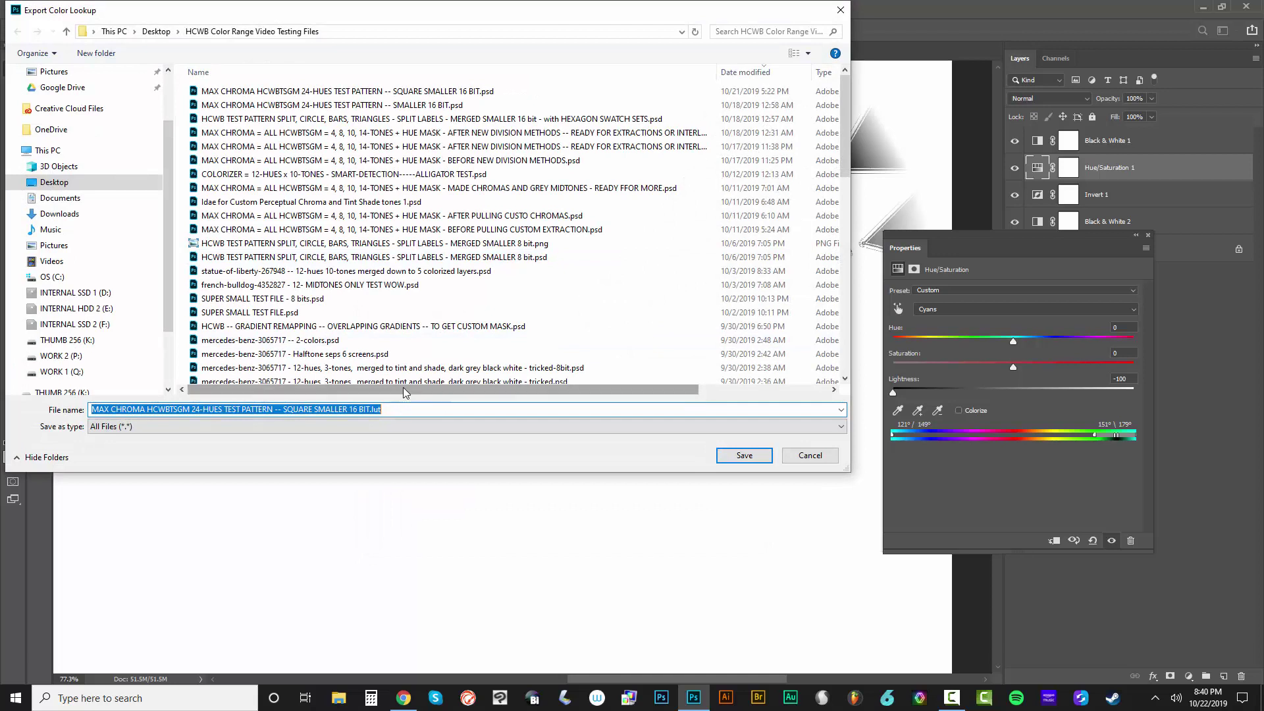
Save the lookup tables as MAX CHROMA COLOR SEPARATION LUTS - 12-HUES - MINT in the desktop's MAX CHROMA COLOR SEPARATION LUTS folder
{"action": "key", "text": "ctrl+v"}
{"action": "key", "text": "ctrl+shift+Left"}
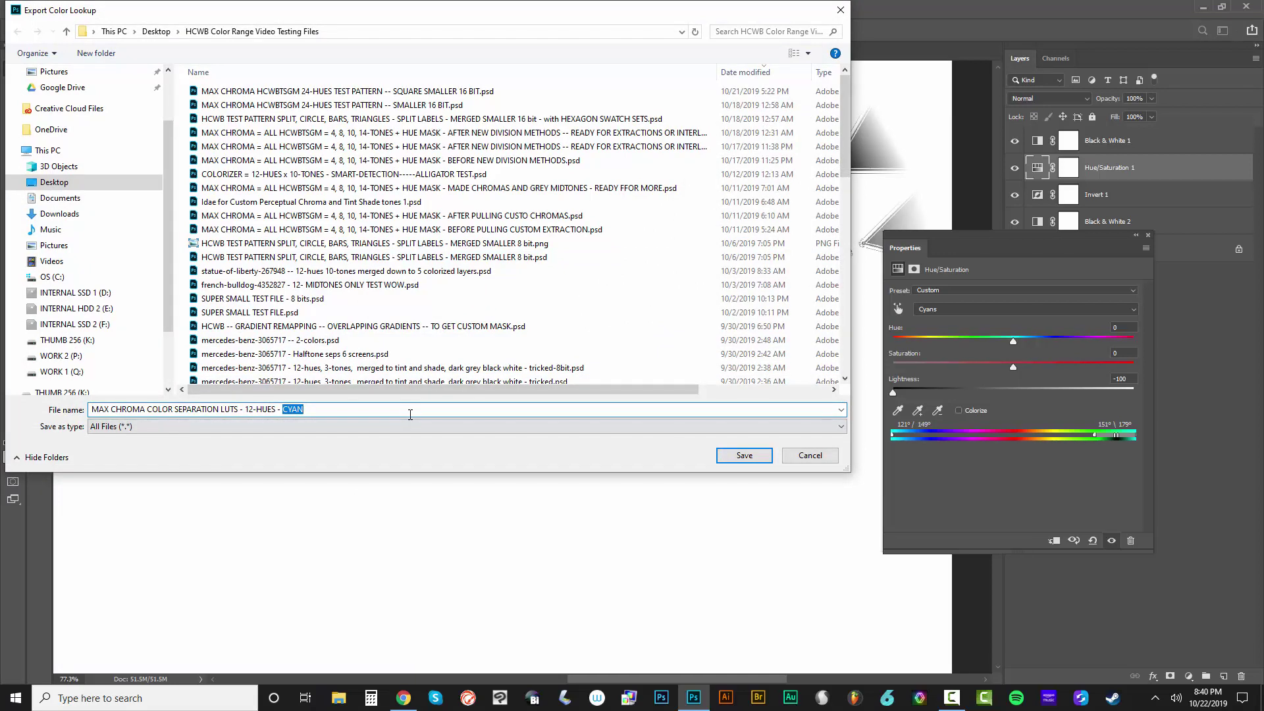
{"action": "type", "text": "MINT"}
{"action": "left_click", "coordinate": [156, 31]}
{"action": "double_click", "coordinate": [441, 113]}
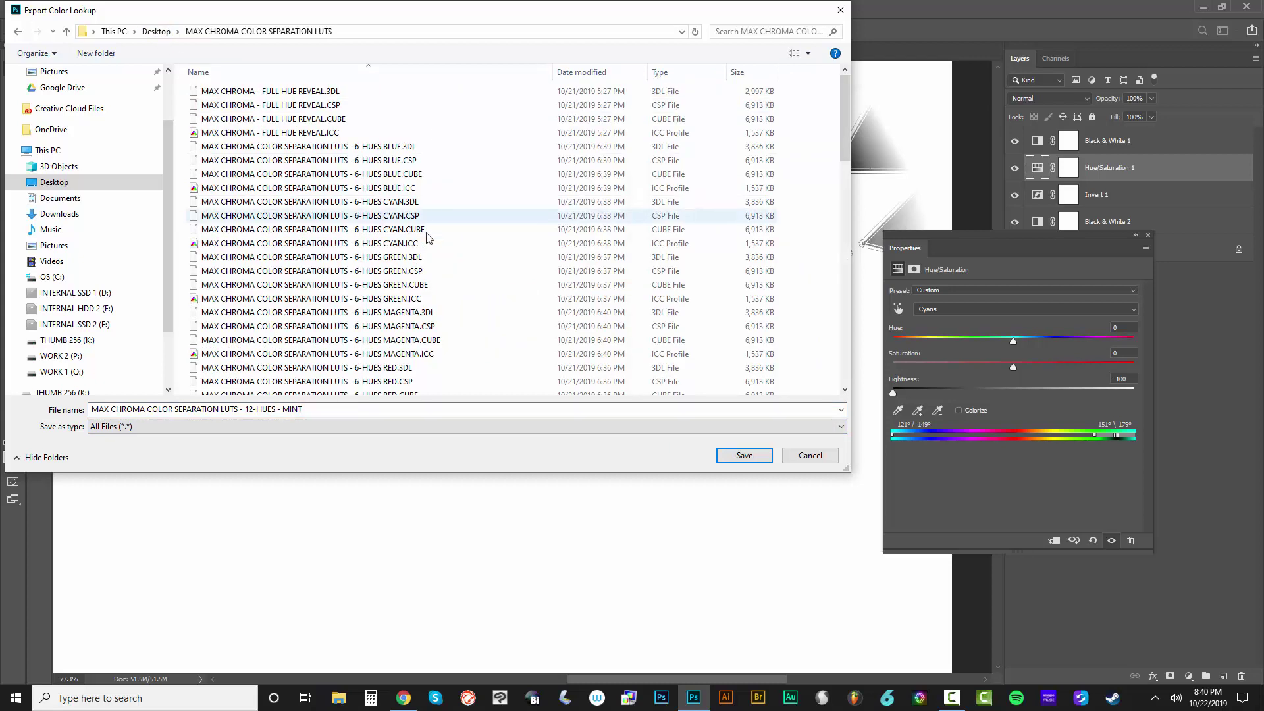
{"action": "scroll", "coordinate": [423, 266], "scroll_direction": "down", "scroll_amount": 3}
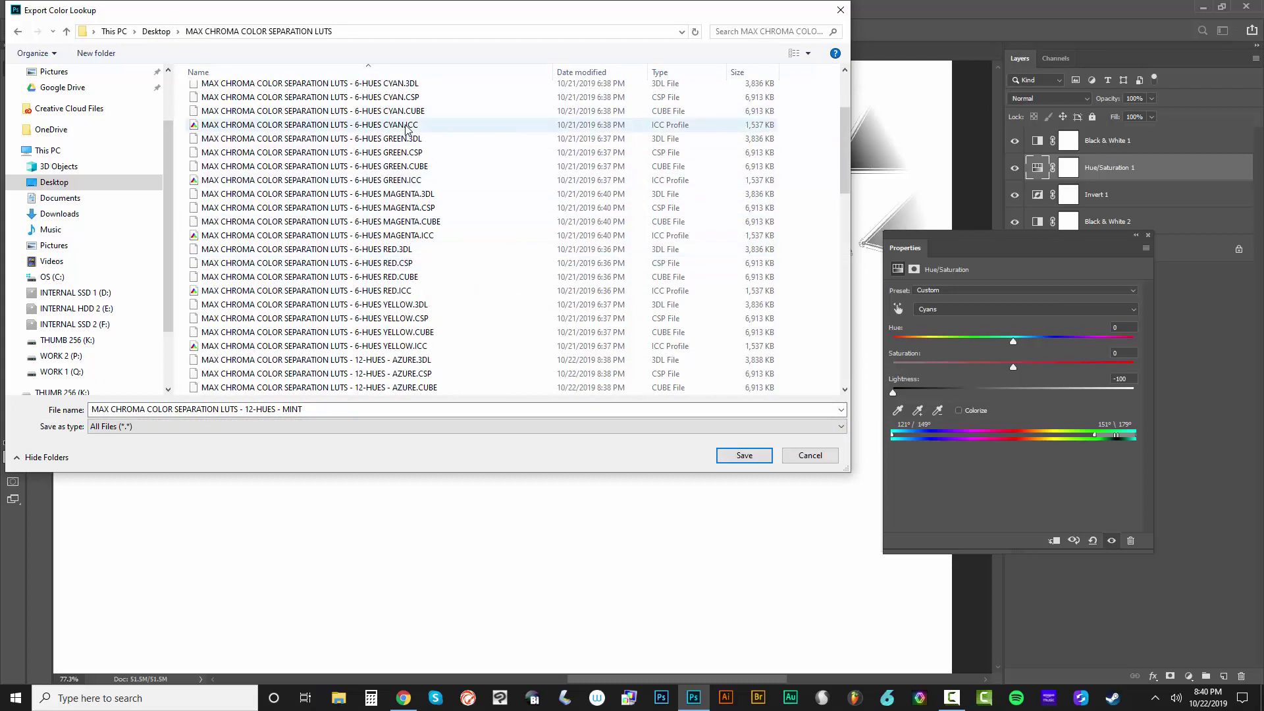
{"action": "scroll", "coordinate": [408, 130], "scroll_direction": "up", "scroll_amount": 2}
{"action": "left_click", "coordinate": [744, 455]}
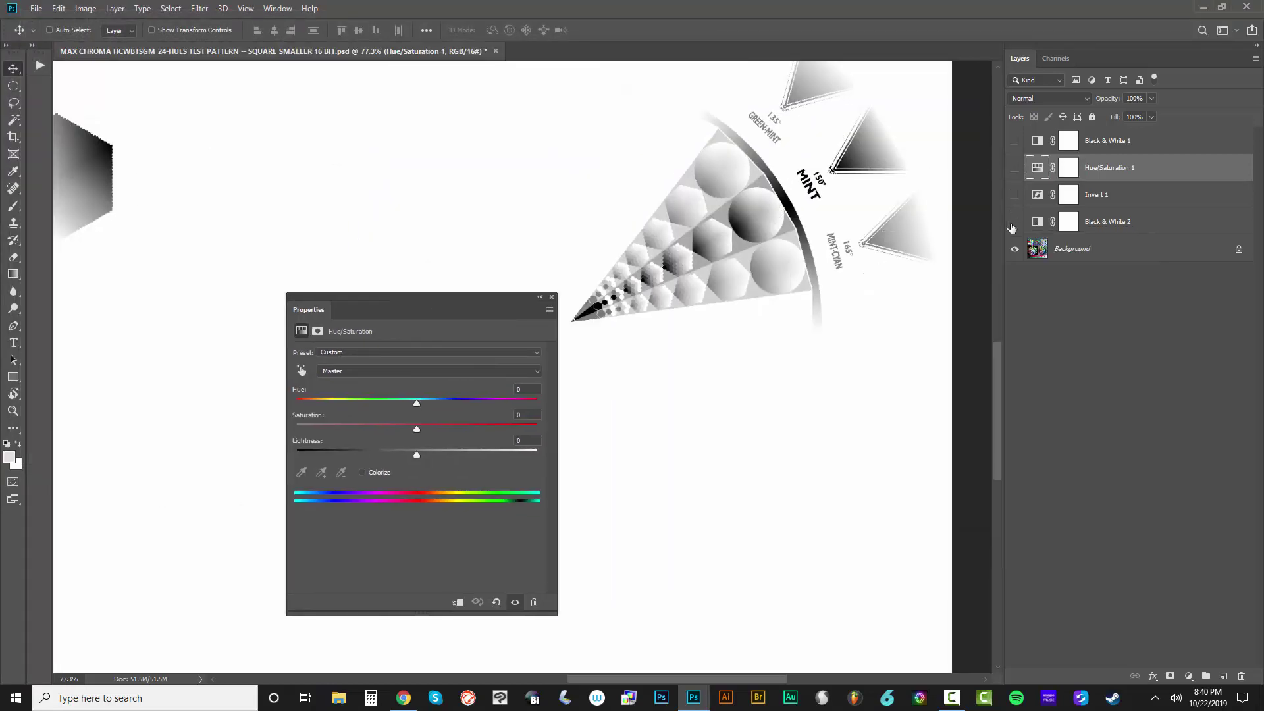
Show and select only the Background layer, and dock the floating Properties panel below Layers
{"action": "left_click", "coordinate": [1014, 249], "text": "alt"}
{"action": "left_click", "coordinate": [1067, 249]}
{"action": "left_click_drag", "start_coordinate": [493, 300], "coordinate": [1207, 371]}
Examine the red-orange, orange, orange-yellow and yellow hues on the color wheel of the test pattern
{"action": "scroll", "coordinate": [488, 343], "scroll_direction": "down", "scroll_amount": 2}
{"action": "scroll", "coordinate": [316, 151], "scroll_direction": "up", "scroll_amount": 6}
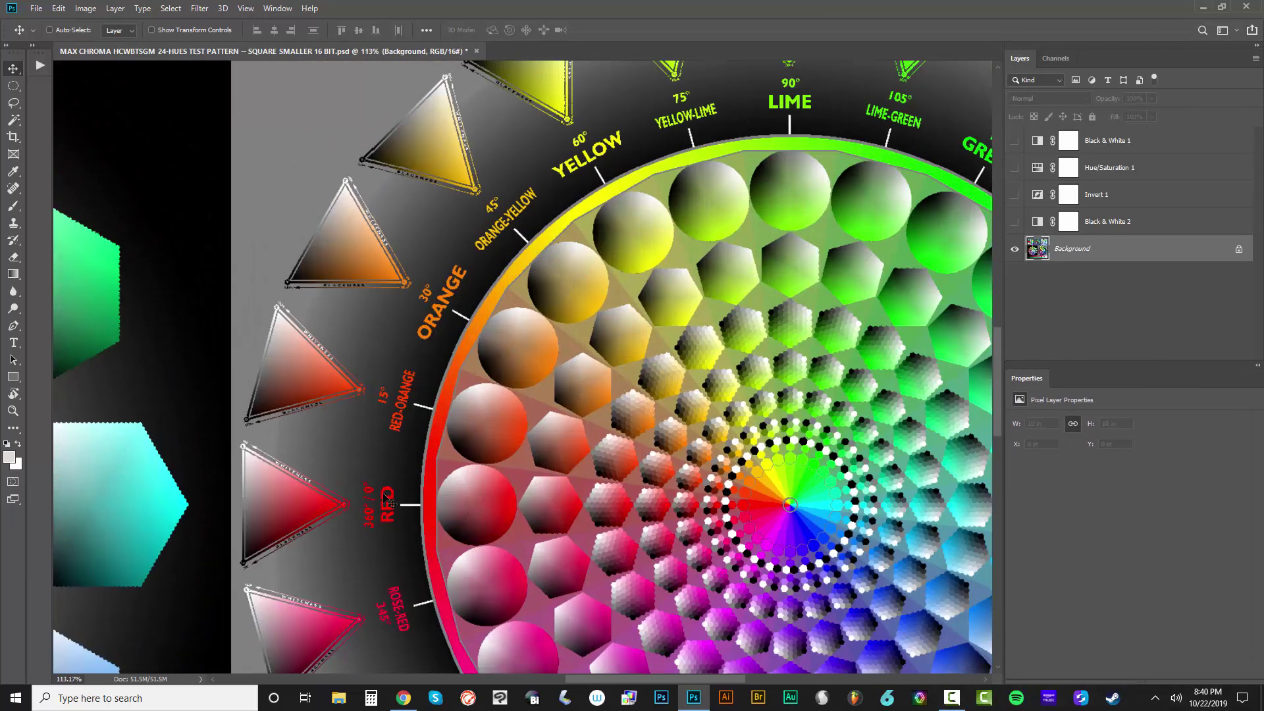
{"action": "scroll", "coordinate": [425, 405], "scroll_direction": "up", "scroll_amount": 5}
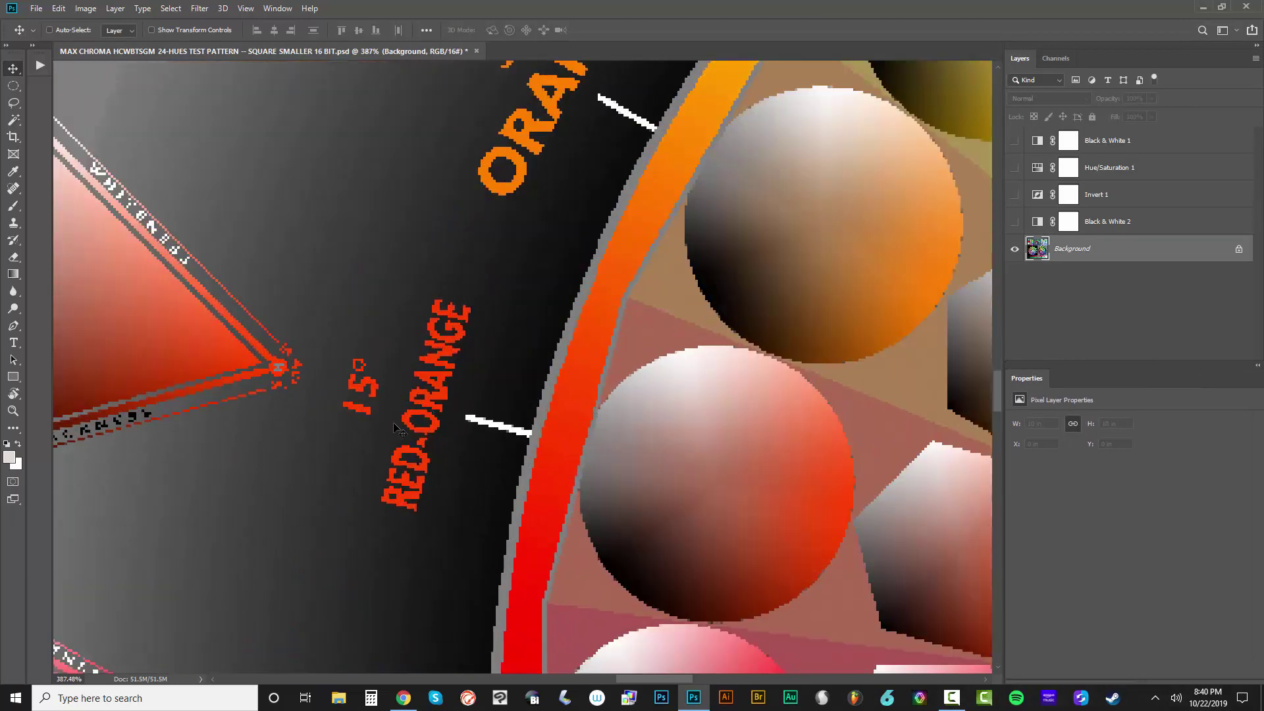
{"action": "scroll", "coordinate": [435, 442], "scroll_direction": "down", "scroll_amount": 6}
{"action": "scroll", "coordinate": [333, 465], "scroll_direction": "up", "scroll_amount": 4}
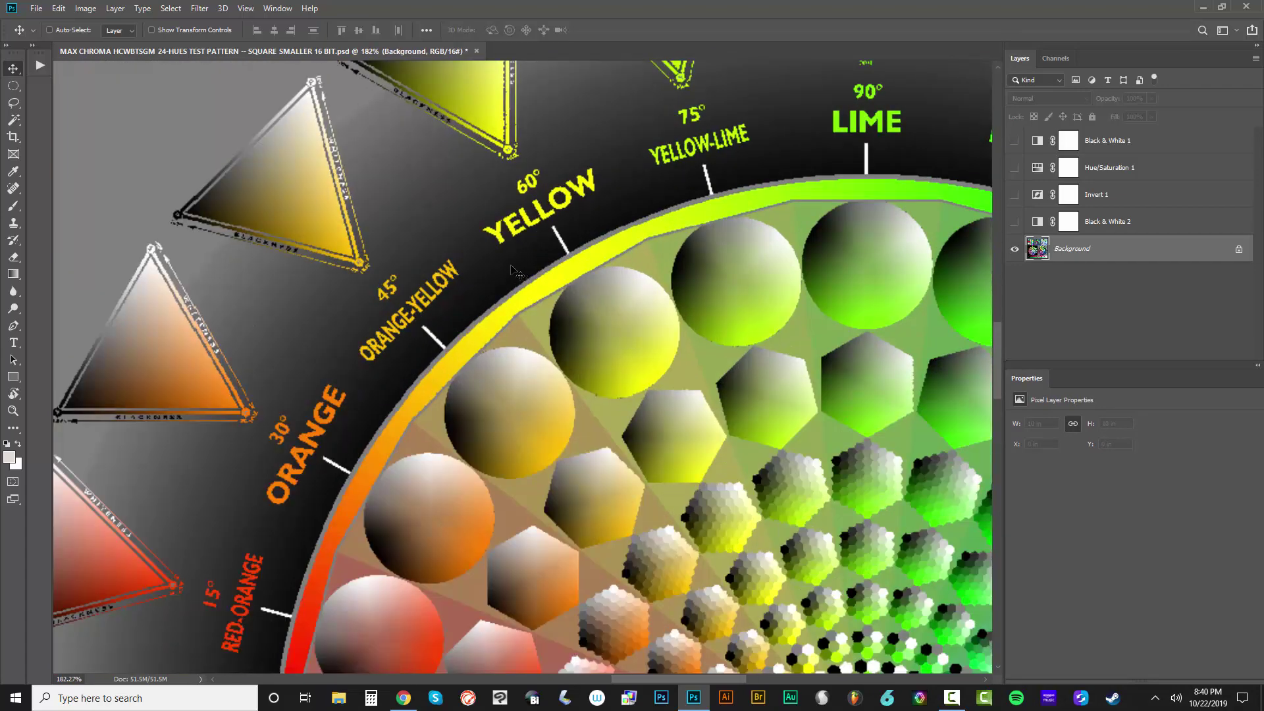
{"action": "scroll", "coordinate": [391, 304], "scroll_direction": "up", "scroll_amount": 3}
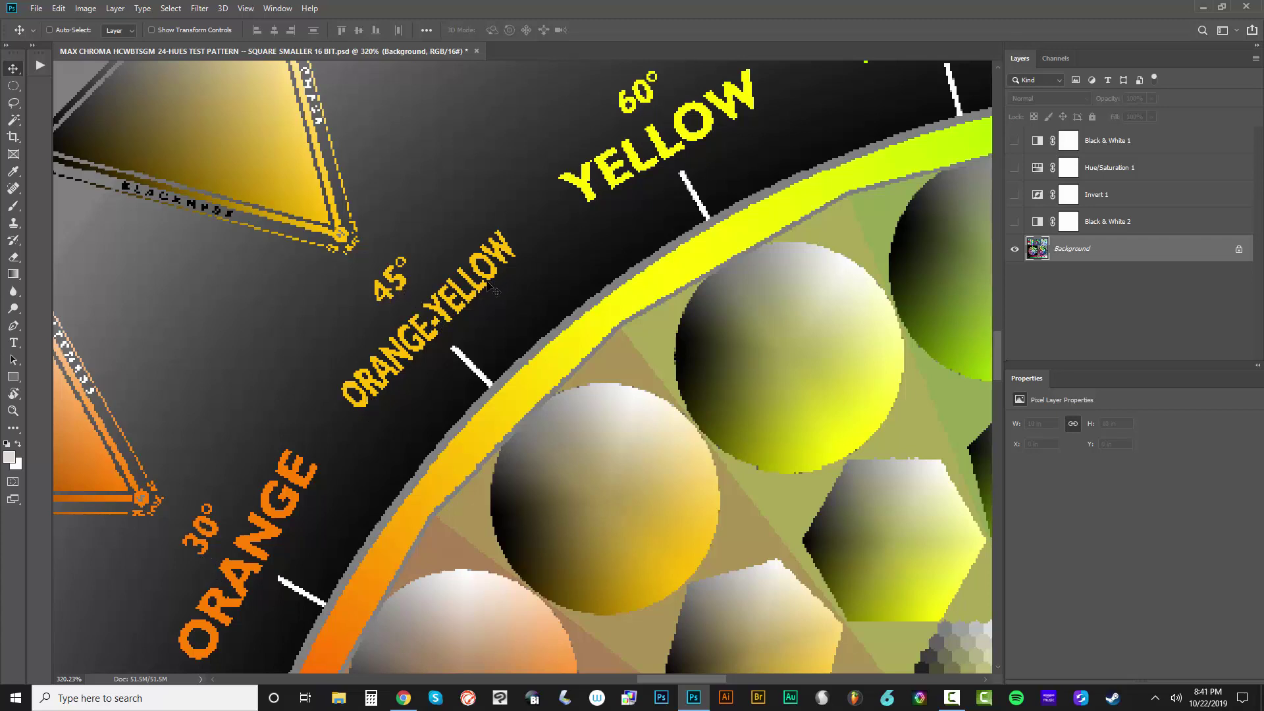
Examine the yellow-lime, lime, lime-green and green hues along the color wheel's upper edge
{"action": "scroll", "coordinate": [483, 299], "scroll_direction": "down", "scroll_amount": 5}
{"action": "scroll", "coordinate": [384, 296], "scroll_direction": "up", "scroll_amount": 3}
{"action": "scroll", "coordinate": [599, 251], "scroll_direction": "up", "scroll_amount": 2}
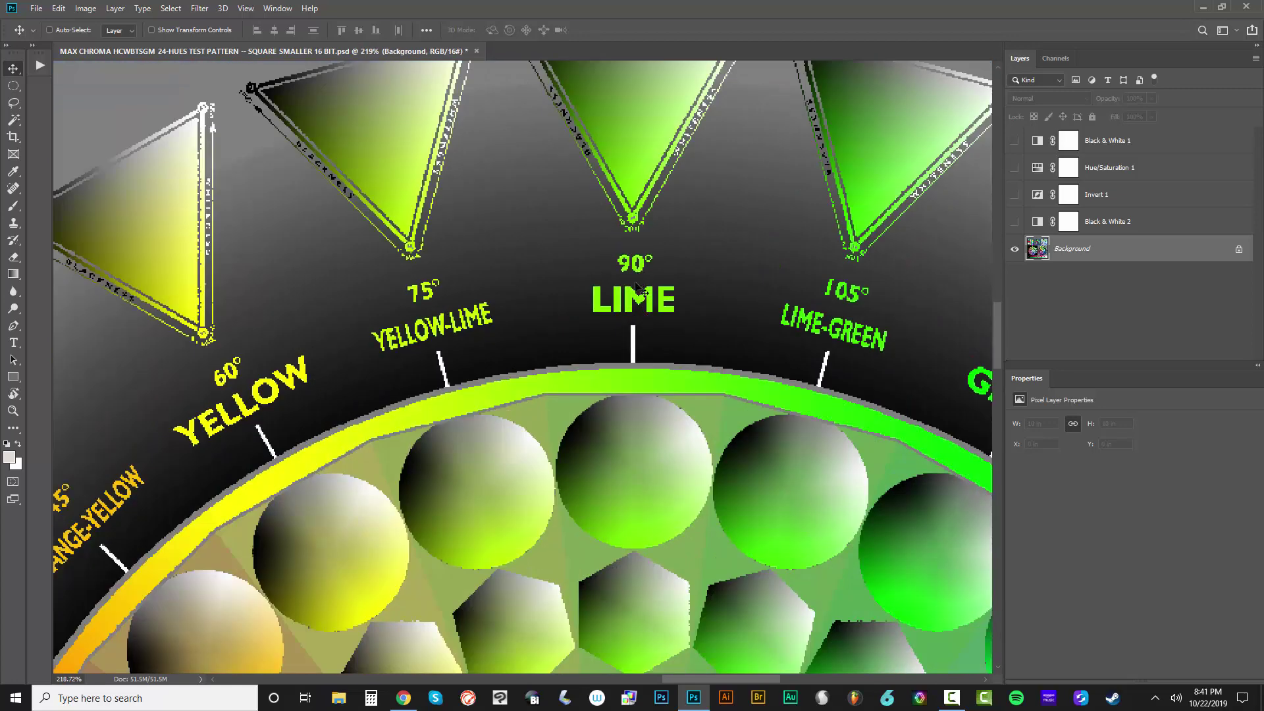
{"action": "scroll", "coordinate": [638, 290], "scroll_direction": "down", "scroll_amount": 3}
{"action": "scroll", "coordinate": [826, 329], "scroll_direction": "up", "scroll_amount": 4}
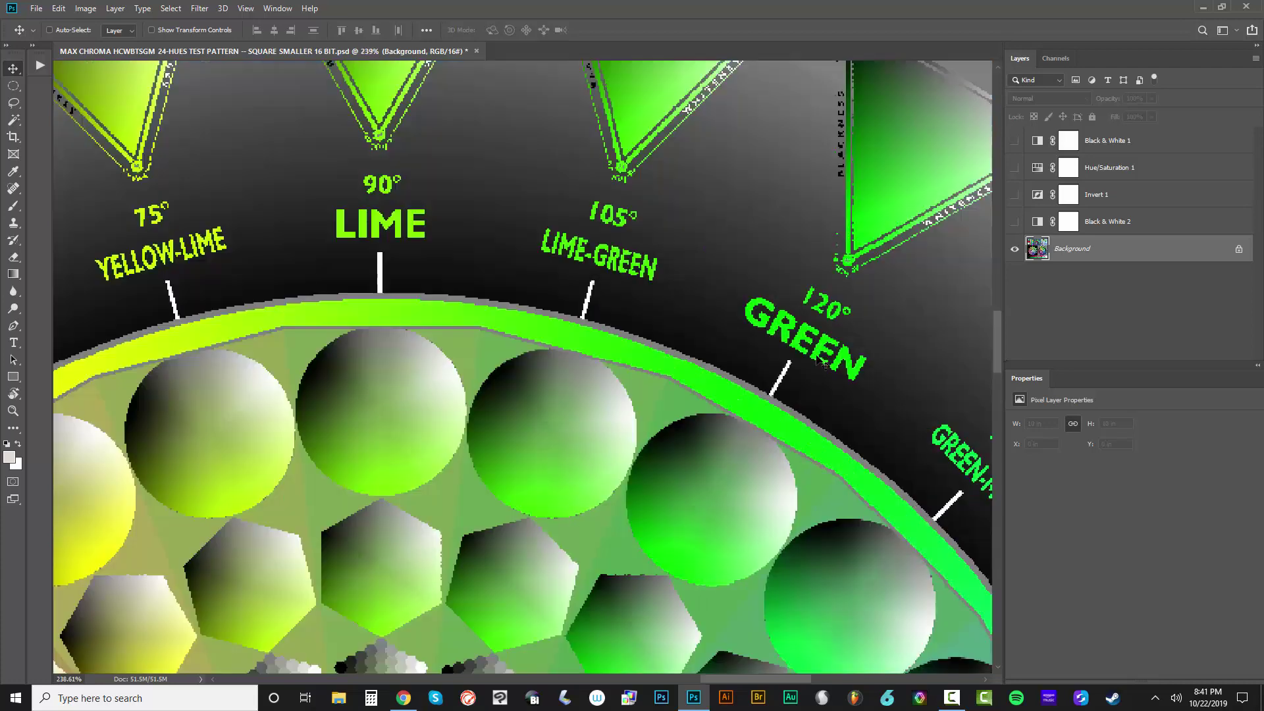
{"action": "scroll", "coordinate": [653, 277], "scroll_direction": "down", "scroll_amount": 3}
{"action": "scroll", "coordinate": [663, 247], "scroll_direction": "up", "scroll_amount": 3}
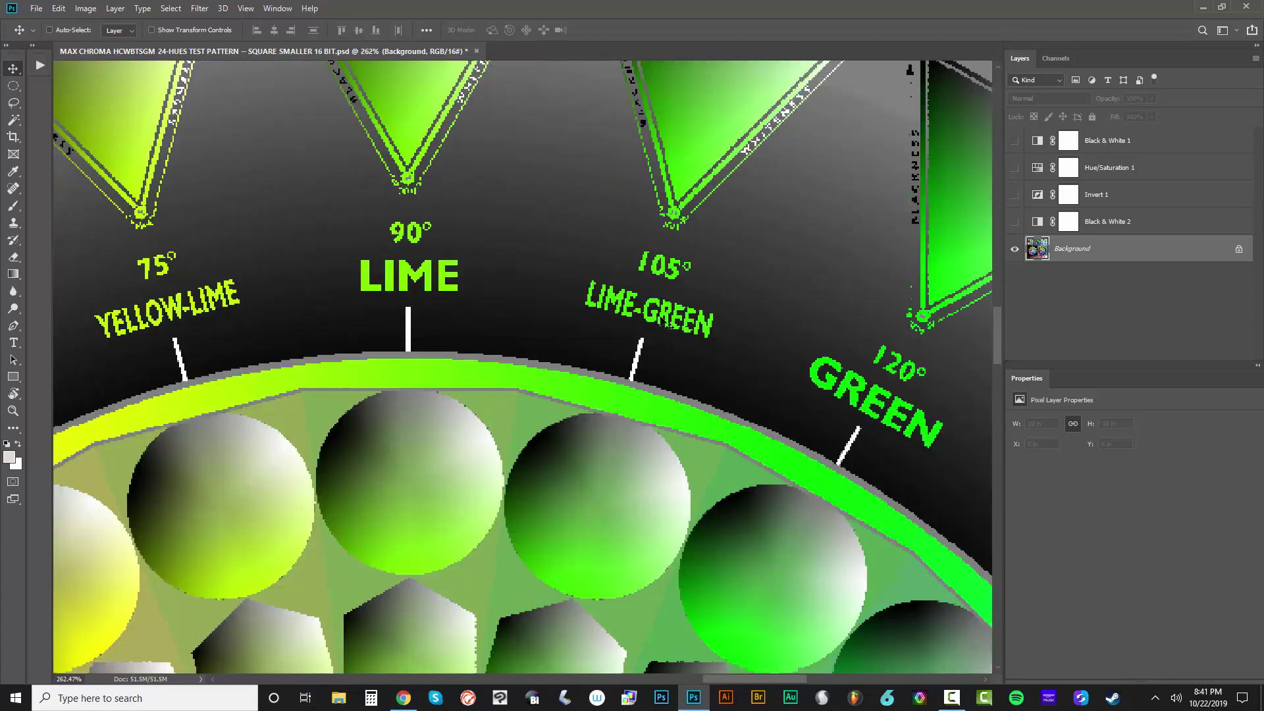
{"action": "scroll", "coordinate": [384, 286], "scroll_direction": "up", "scroll_amount": 4}
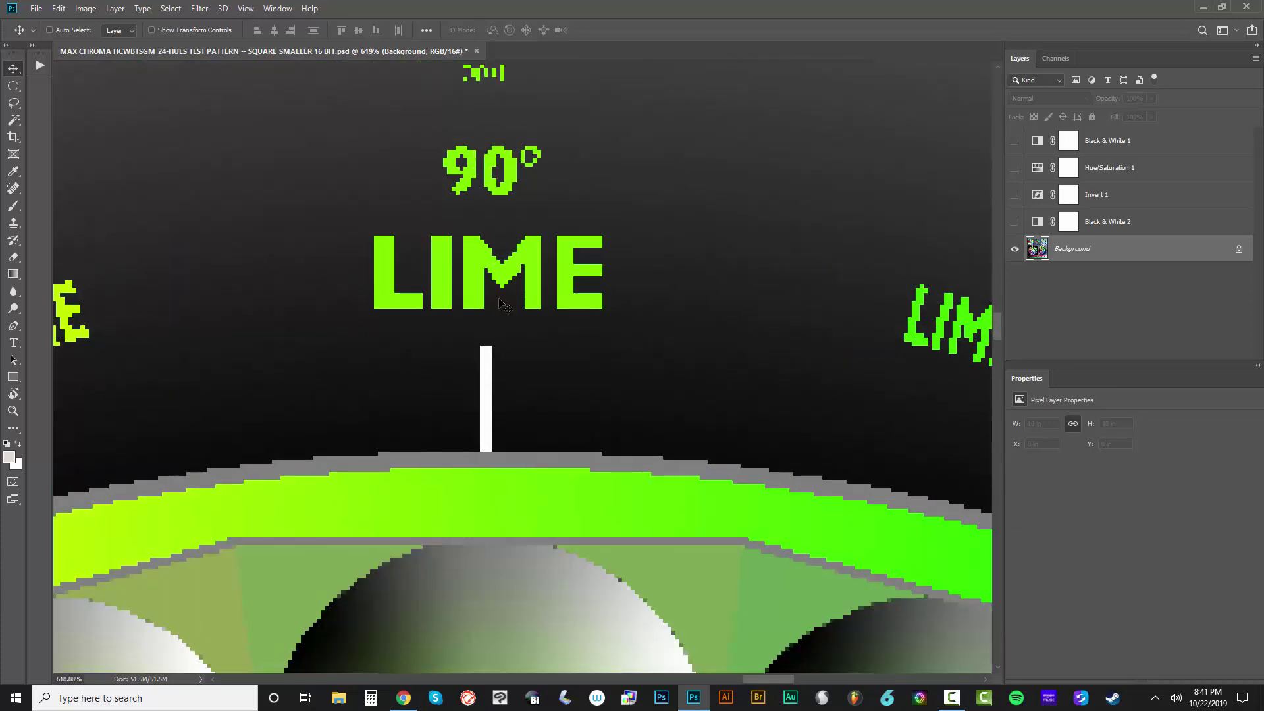
{"action": "scroll", "coordinate": [486, 275], "scroll_direction": "down", "scroll_amount": 4}
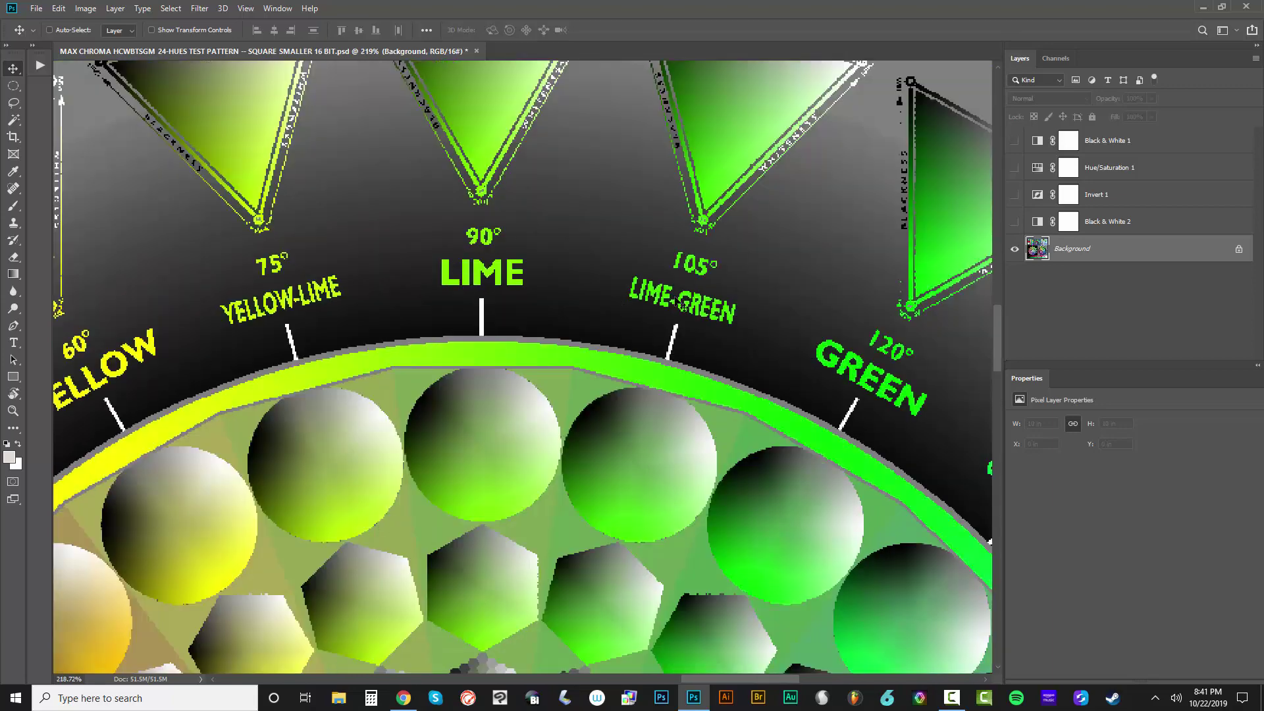
{"action": "scroll", "coordinate": [487, 277], "scroll_direction": "down", "scroll_amount": 3}
{"action": "scroll", "coordinate": [646, 323], "scroll_direction": "up", "scroll_amount": 3}
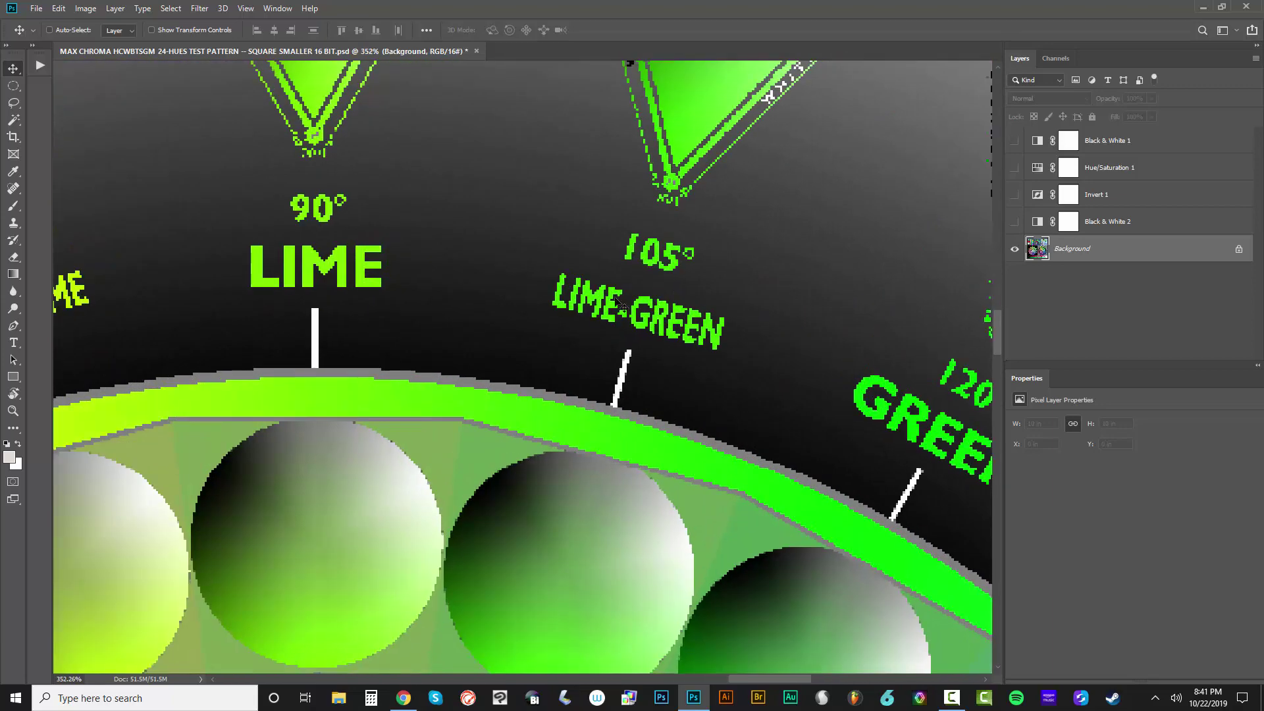
{"action": "scroll", "coordinate": [514, 339], "scroll_direction": "down", "scroll_amount": 3}
{"action": "scroll", "coordinate": [499, 339], "scroll_direction": "down", "scroll_amount": 2}
Examine the hues from mint through cyan and azure to azure-blue around the color wheel
{"action": "scroll", "coordinate": [670, 365], "scroll_direction": "up", "scroll_amount": 4}
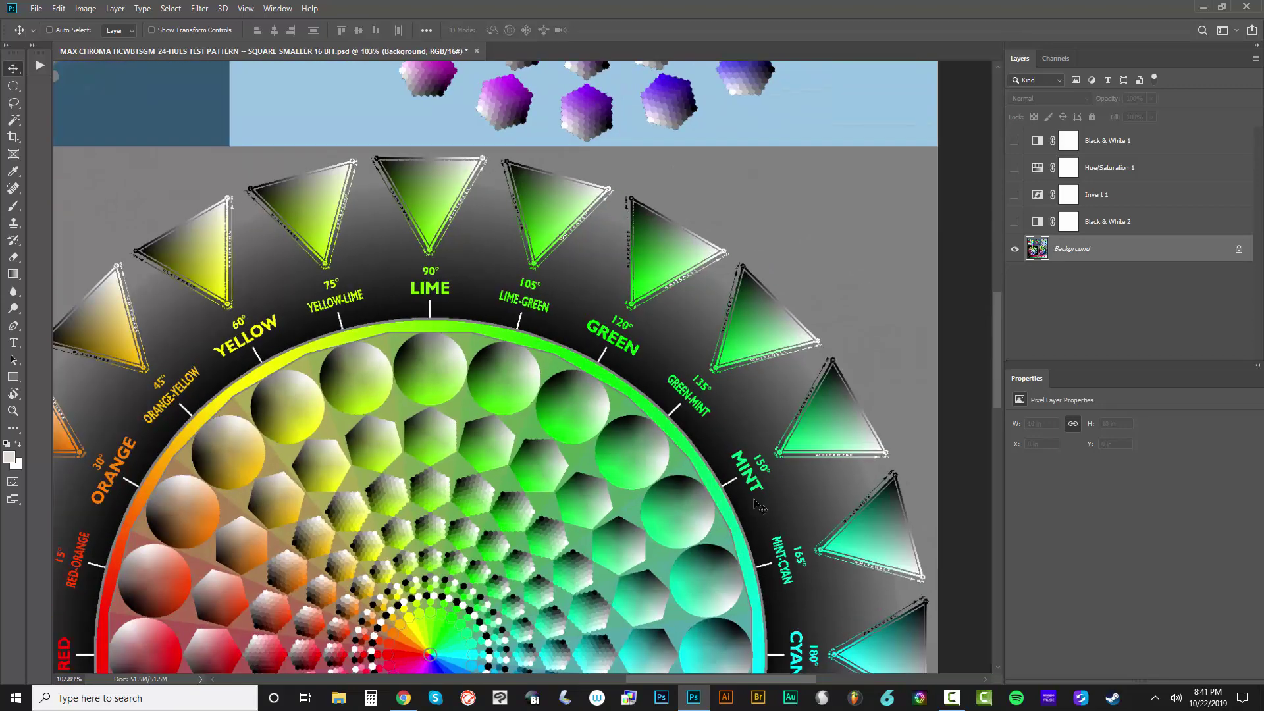
{"action": "scroll", "coordinate": [671, 365], "scroll_direction": "down", "scroll_amount": 3}
{"action": "scroll", "coordinate": [670, 365], "scroll_direction": "up", "scroll_amount": 3}
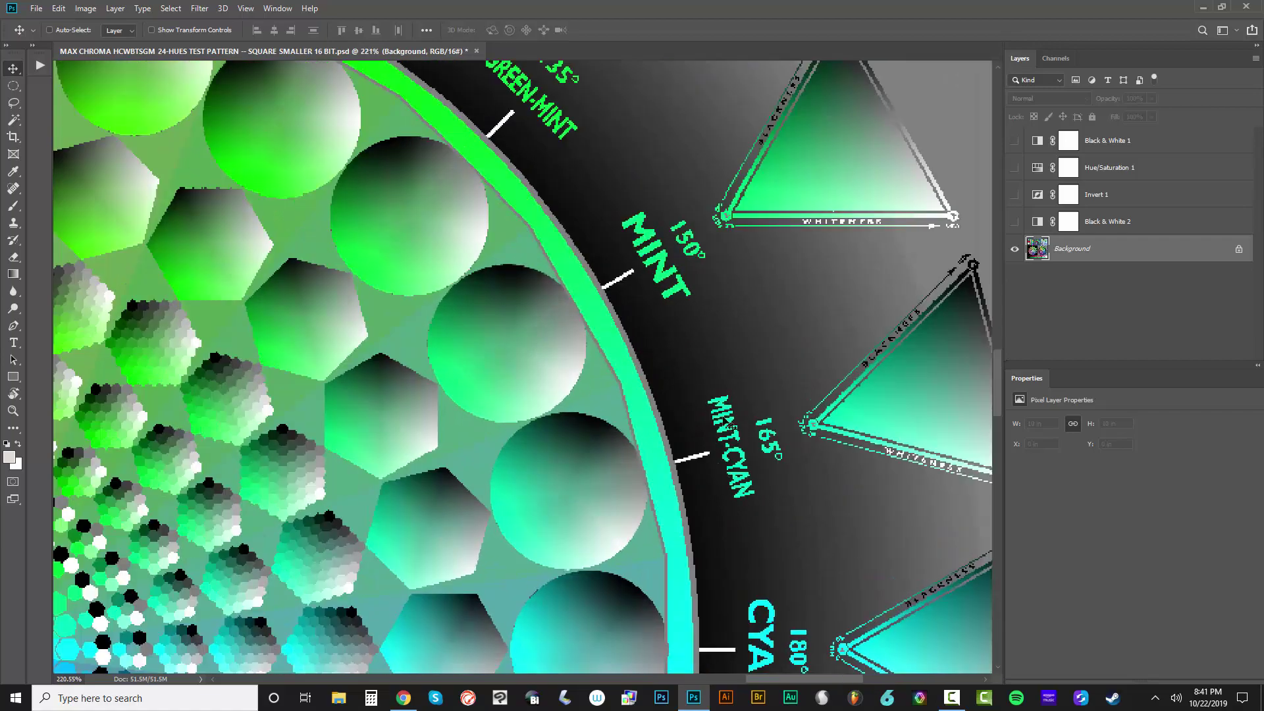
{"action": "scroll", "coordinate": [669, 362], "scroll_direction": "down", "scroll_amount": 4}
{"action": "scroll", "coordinate": [711, 625], "scroll_direction": "up", "scroll_amount": 5}
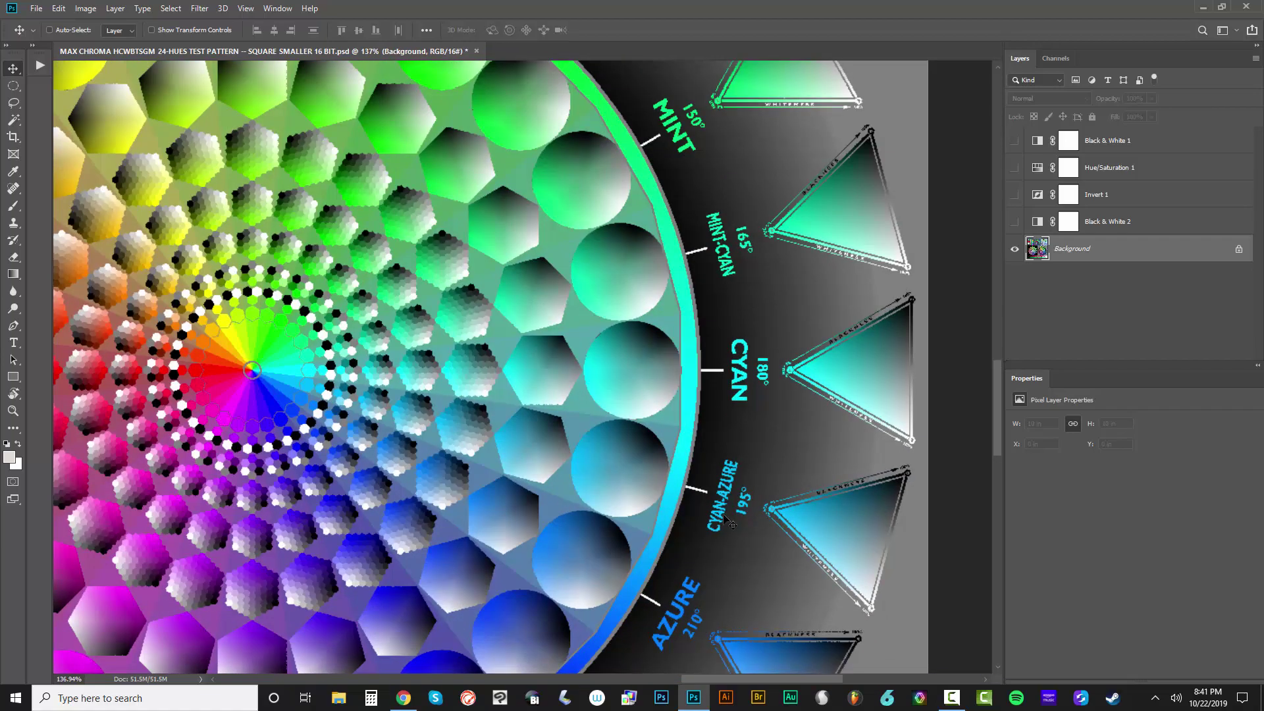
{"action": "scroll", "coordinate": [706, 578], "scroll_direction": "up", "scroll_amount": 1}
{"action": "scroll", "coordinate": [706, 578], "scroll_direction": "down", "scroll_amount": 2}
{"action": "scroll", "coordinate": [637, 618], "scroll_direction": "up", "scroll_amount": 3}
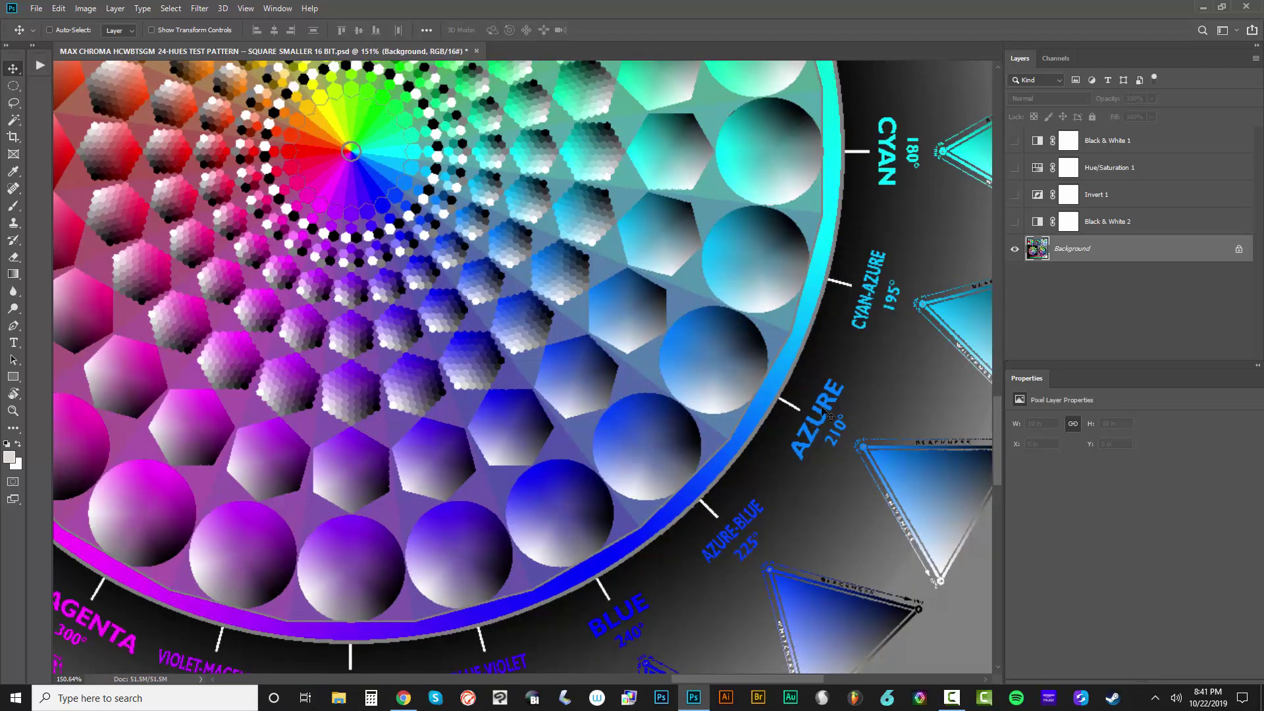
{"action": "scroll", "coordinate": [706, 578], "scroll_direction": "up", "scroll_amount": 3}
{"action": "scroll", "coordinate": [751, 499], "scroll_direction": "down", "scroll_amount": 3}
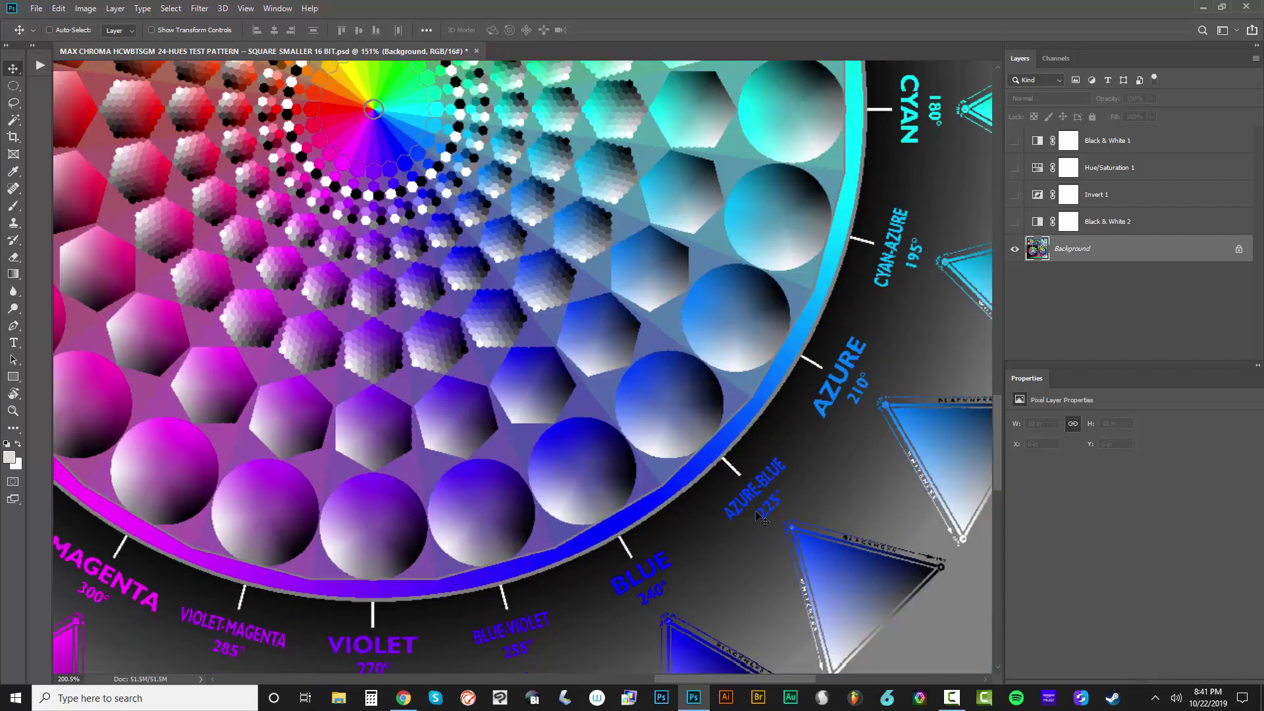
Show the four adjustment layers above the Background again and inspect the isolated mint wedge of the color wheel
{"action": "scroll", "coordinate": [764, 488], "scroll_direction": "up", "scroll_amount": 3}
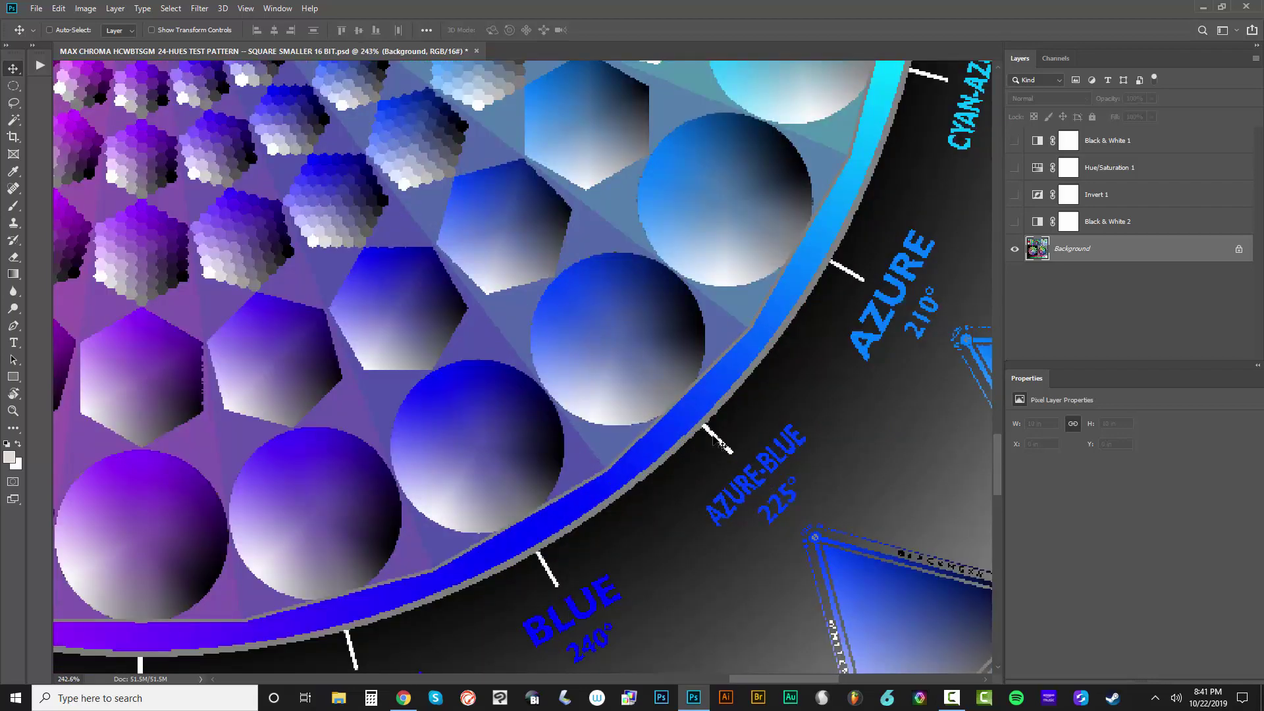
{"action": "scroll", "coordinate": [718, 441], "scroll_direction": "down", "scroll_amount": 5}
{"action": "left_click_drag", "start_coordinate": [1015, 221], "coordinate": [1014, 140]}
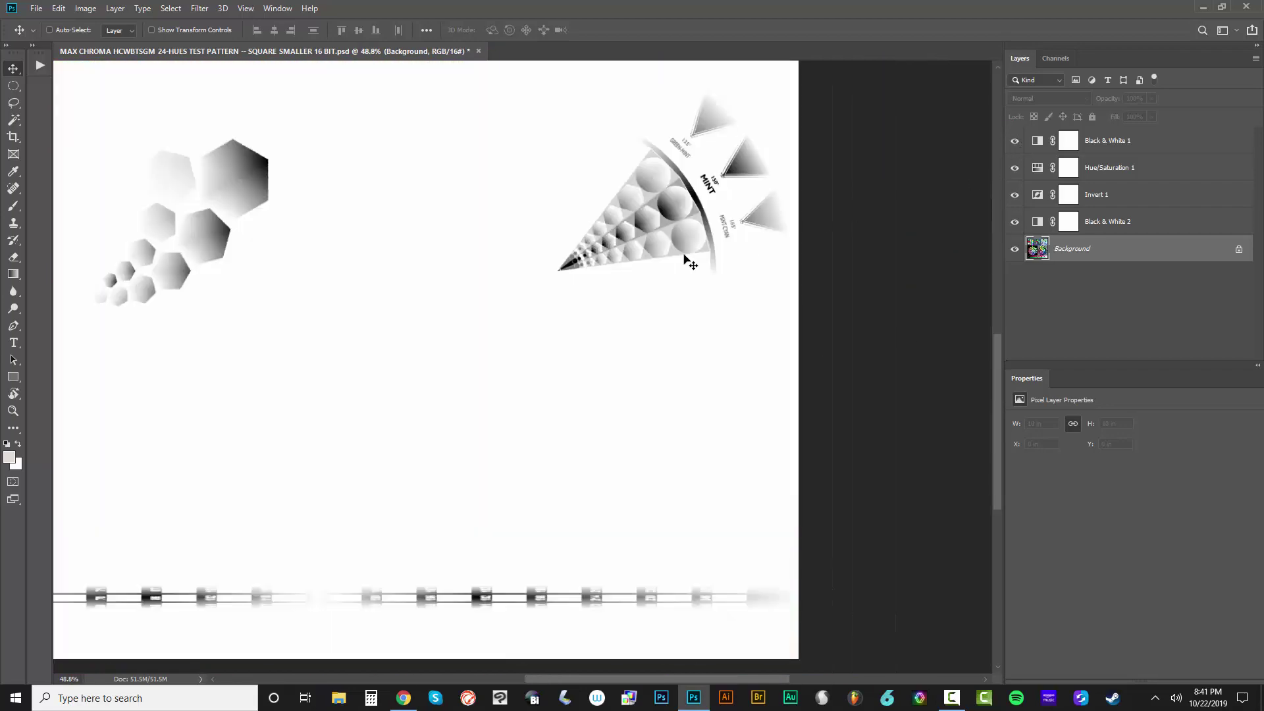
{"action": "scroll", "coordinate": [714, 108], "scroll_direction": "up", "scroll_amount": 5}
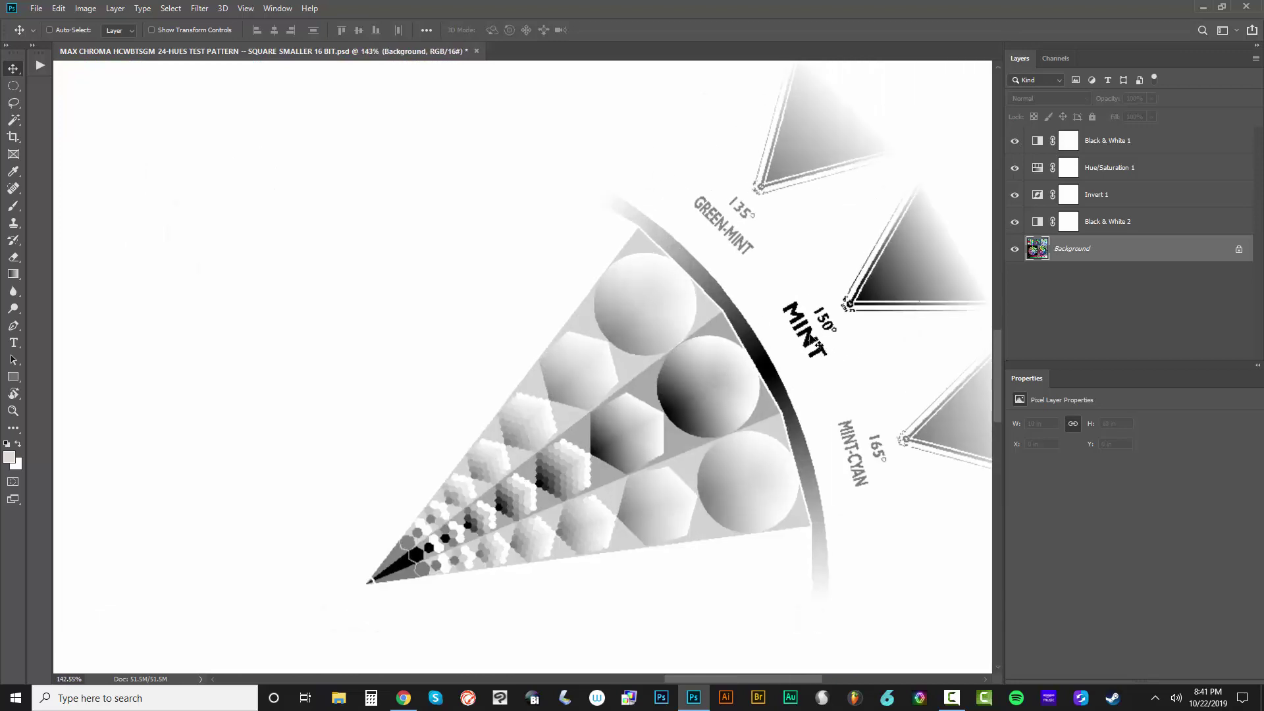
{"action": "scroll", "coordinate": [815, 361], "scroll_direction": "down", "scroll_amount": 5}
Open the Hue/Saturation 1 adjustment's properties and float the panel over the canvas, clear of the color wheel wedge
{"action": "left_click", "coordinate": [1039, 170]}
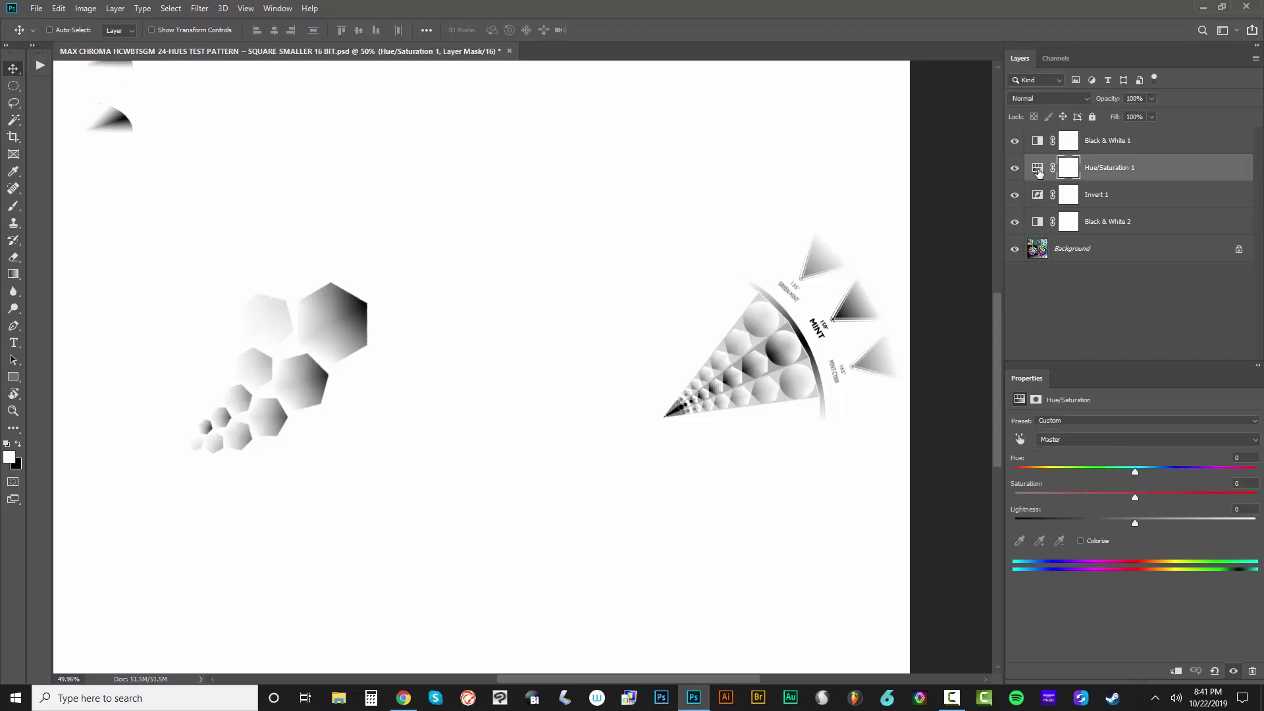
{"action": "left_click", "coordinate": [1039, 171]}
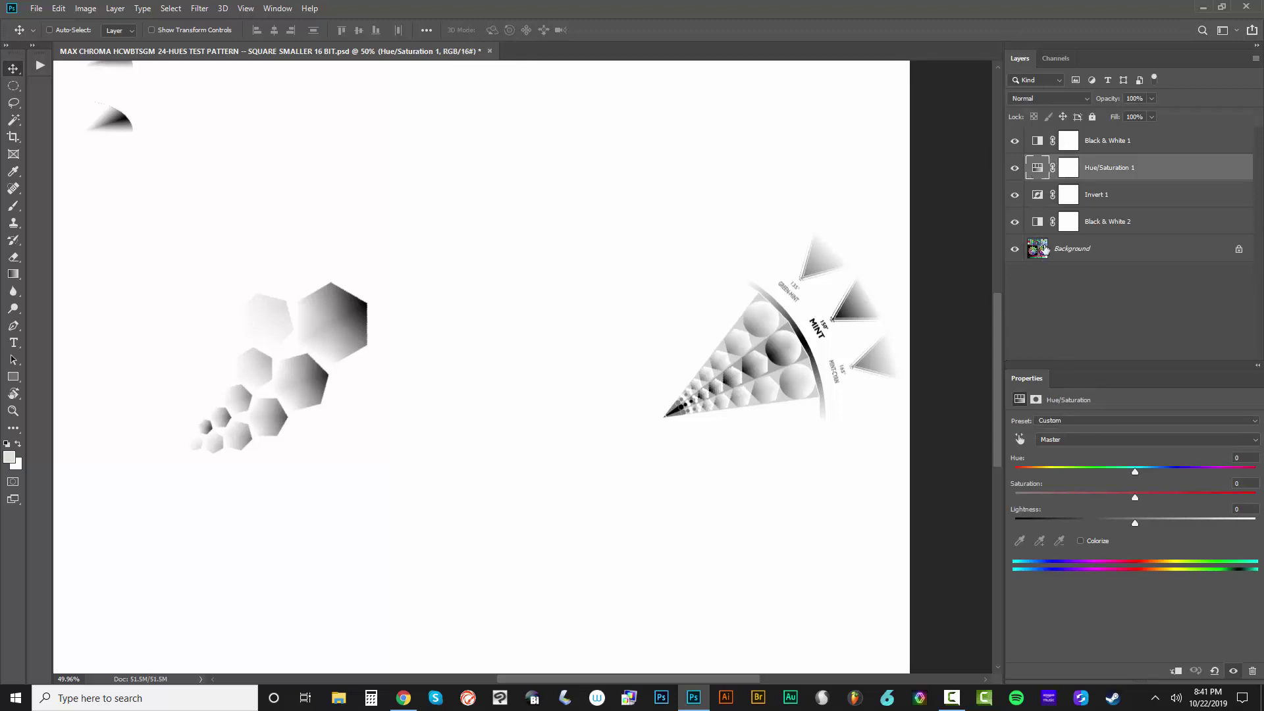
{"action": "left_click_drag", "start_coordinate": [1042, 384], "coordinate": [666, 208]}
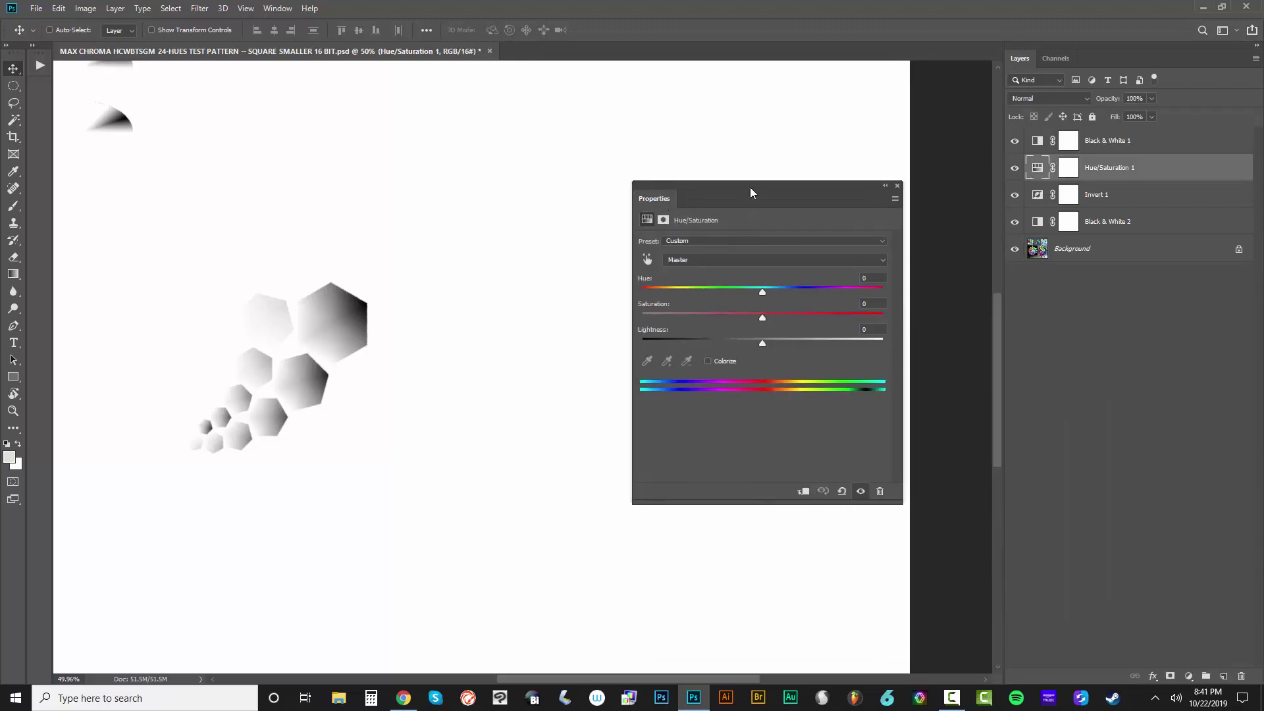
{"action": "left_click_drag", "start_coordinate": [749, 187], "coordinate": [374, 306]}
Shift the darkened Hue/Saturation color range from mint to green, spanning 91°/119° to 121°\149°
{"action": "left_click", "coordinate": [336, 379]}
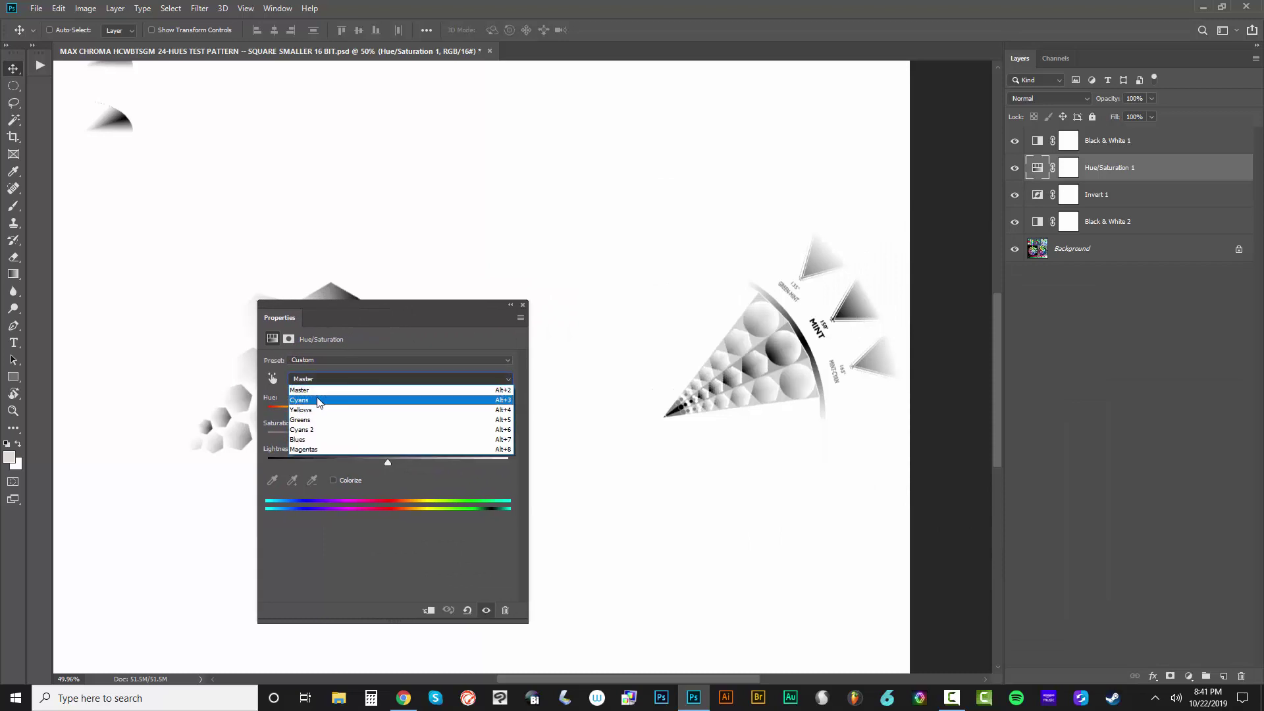
{"action": "left_click", "coordinate": [319, 400]}
{"action": "left_click_drag", "start_coordinate": [493, 509], "coordinate": [471, 508]}
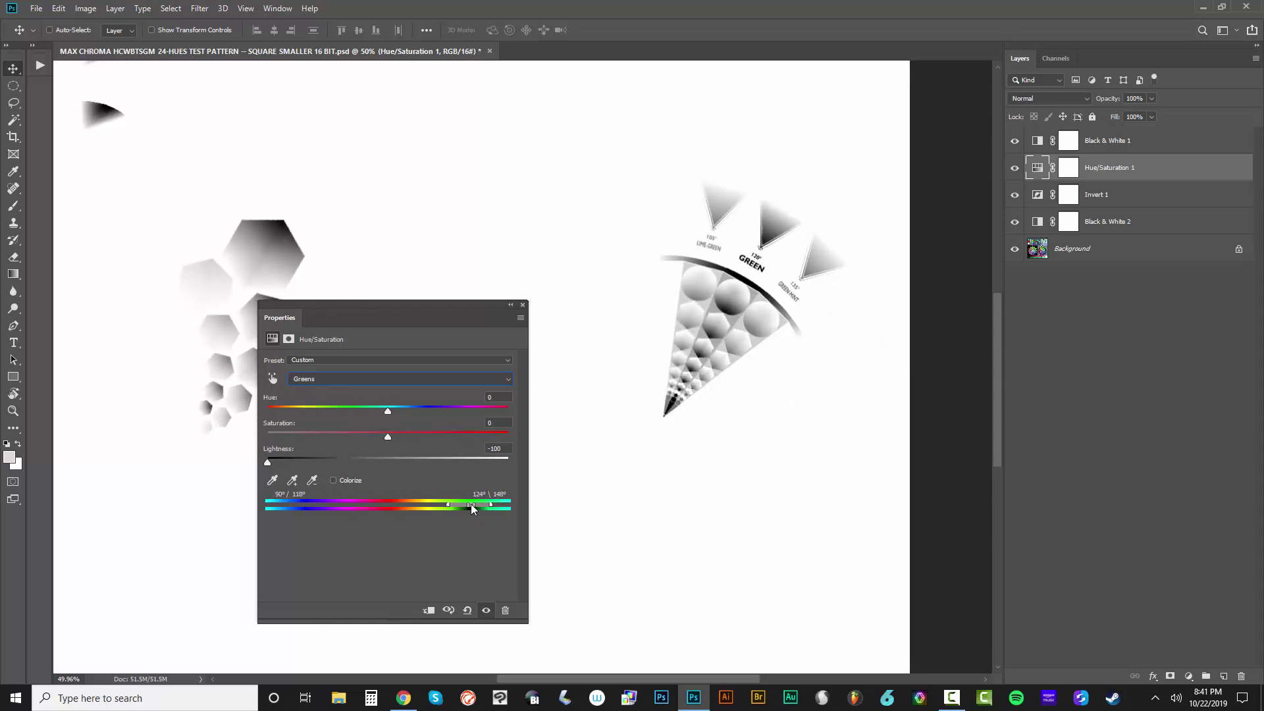
{"action": "left_click_drag", "start_coordinate": [472, 504], "coordinate": [472, 503]}
{"action": "left_click_drag", "start_coordinate": [473, 506], "coordinate": [470, 508]}
Start a Color Lookup Tables export with the description "MAX CHROMA COLOR SEPARATION LUTS - 12-HUES - GREEN"
{"action": "left_click", "coordinate": [36, 8]}
{"action": "mouse_move", "coordinate": [83, 188]}
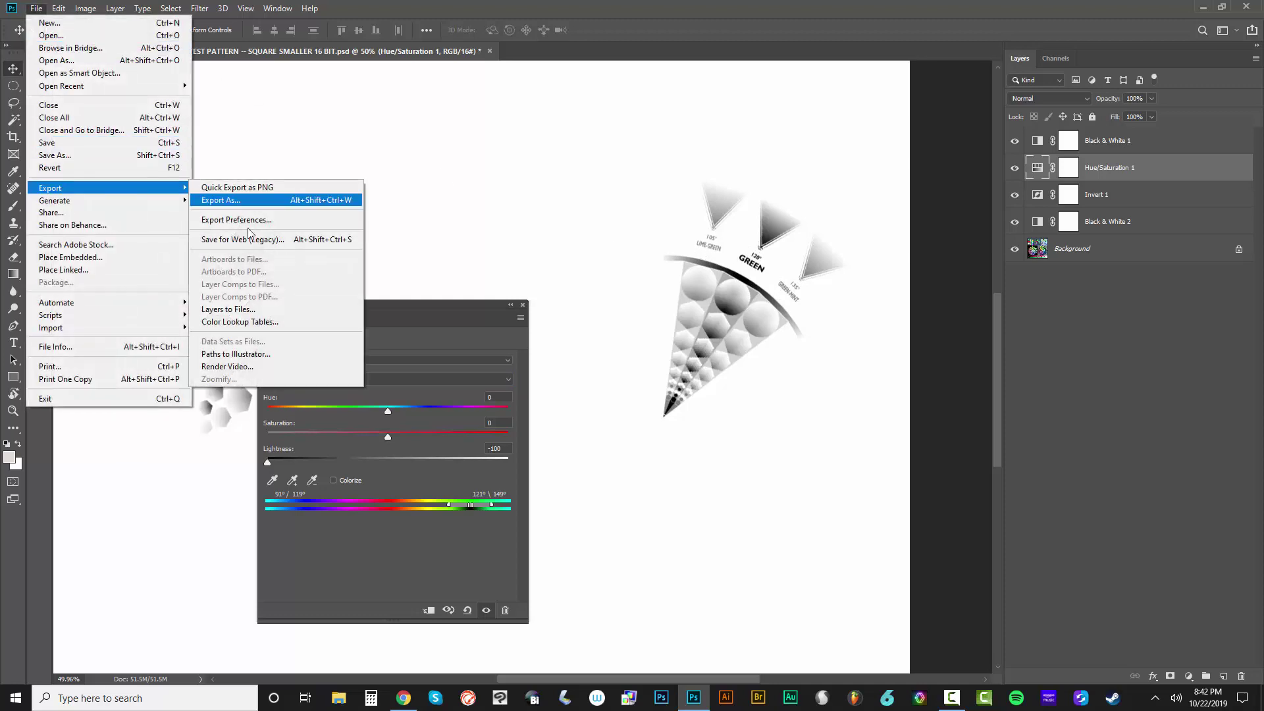
{"action": "left_click", "coordinate": [263, 317]}
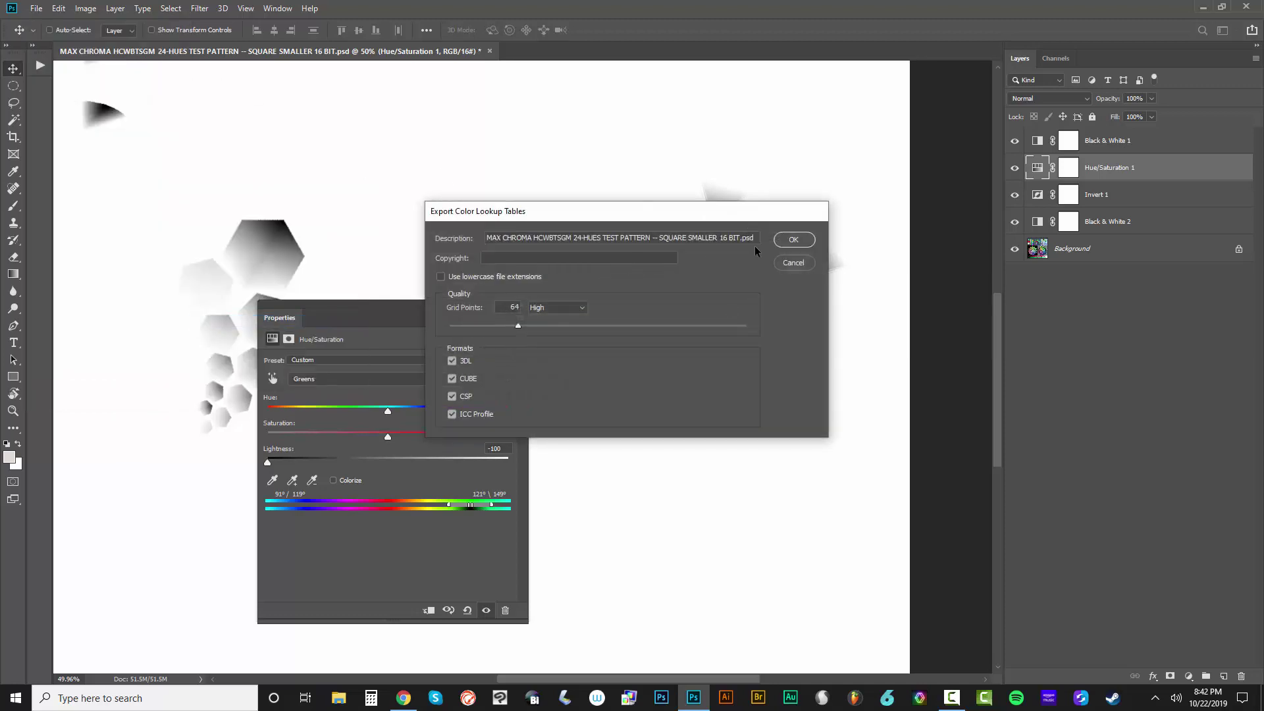
{"action": "left_click_drag", "start_coordinate": [754, 238], "coordinate": [486, 237]}
{"action": "type", "text": "MAX CHROMA COLOR SEPARATION LUTS - 12-HUES - CYAN"}
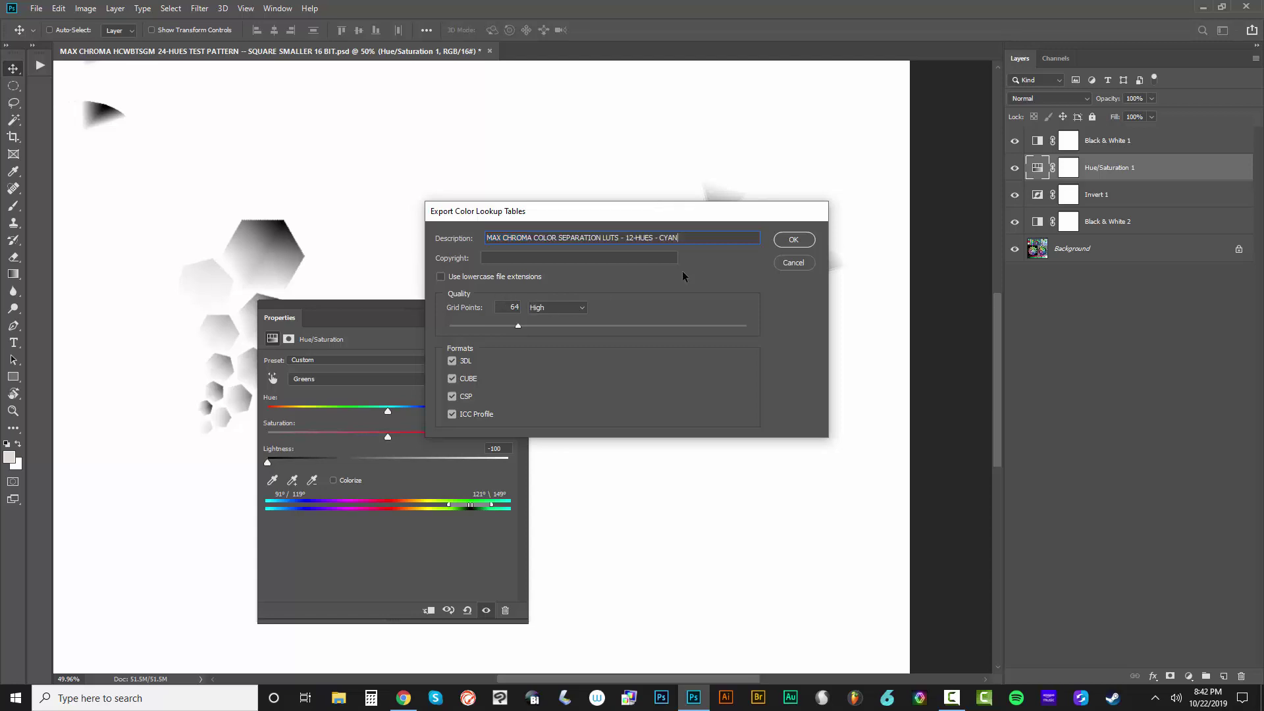
{"action": "double_click", "coordinate": [662, 238]}
{"action": "left_click_drag", "start_coordinate": [671, 218], "coordinate": [835, 438]}
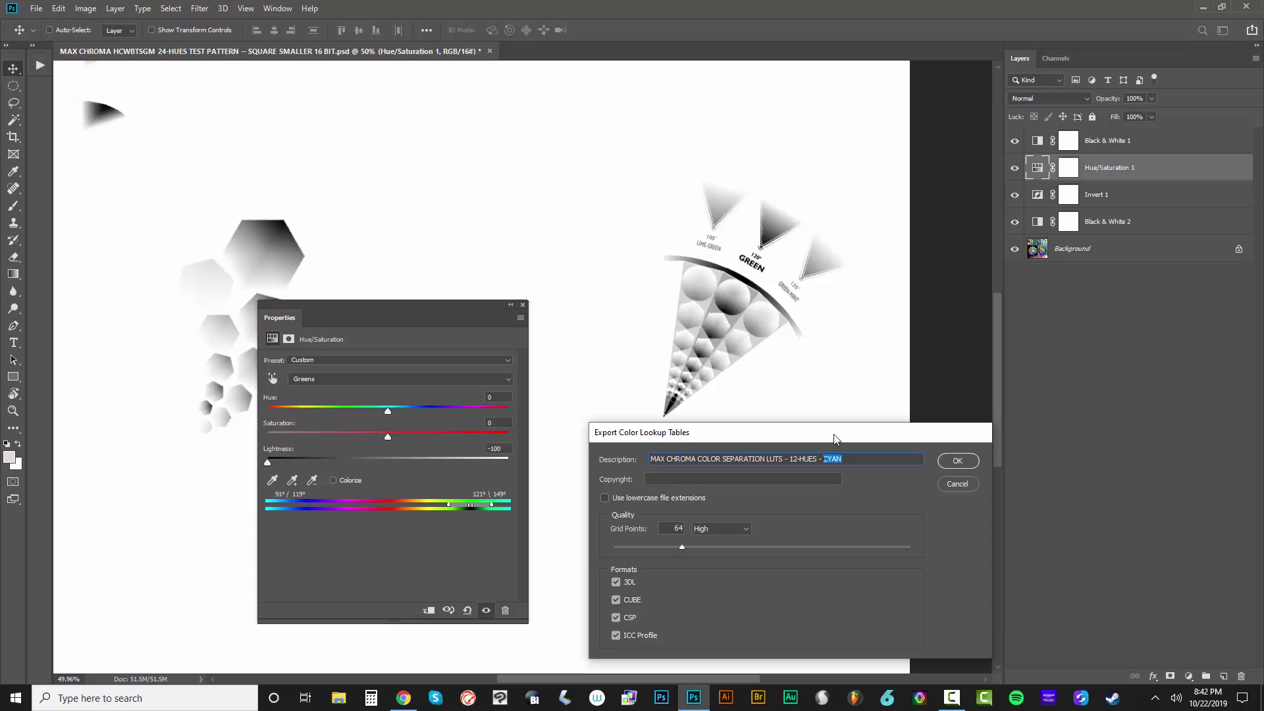
{"action": "type", "text": "GREE"}
{"action": "left_click_drag", "start_coordinate": [819, 442], "coordinate": [987, 454]}
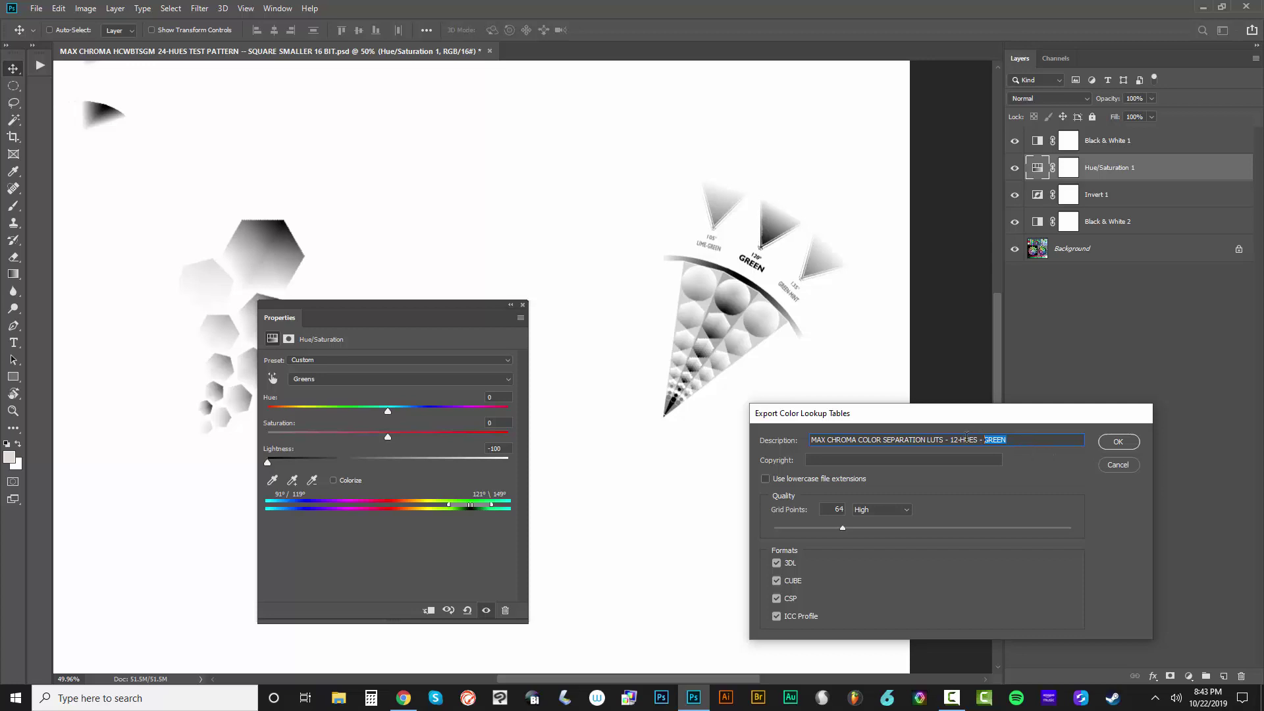
{"action": "left_click_drag", "start_coordinate": [1003, 450], "coordinate": [666, 443]}
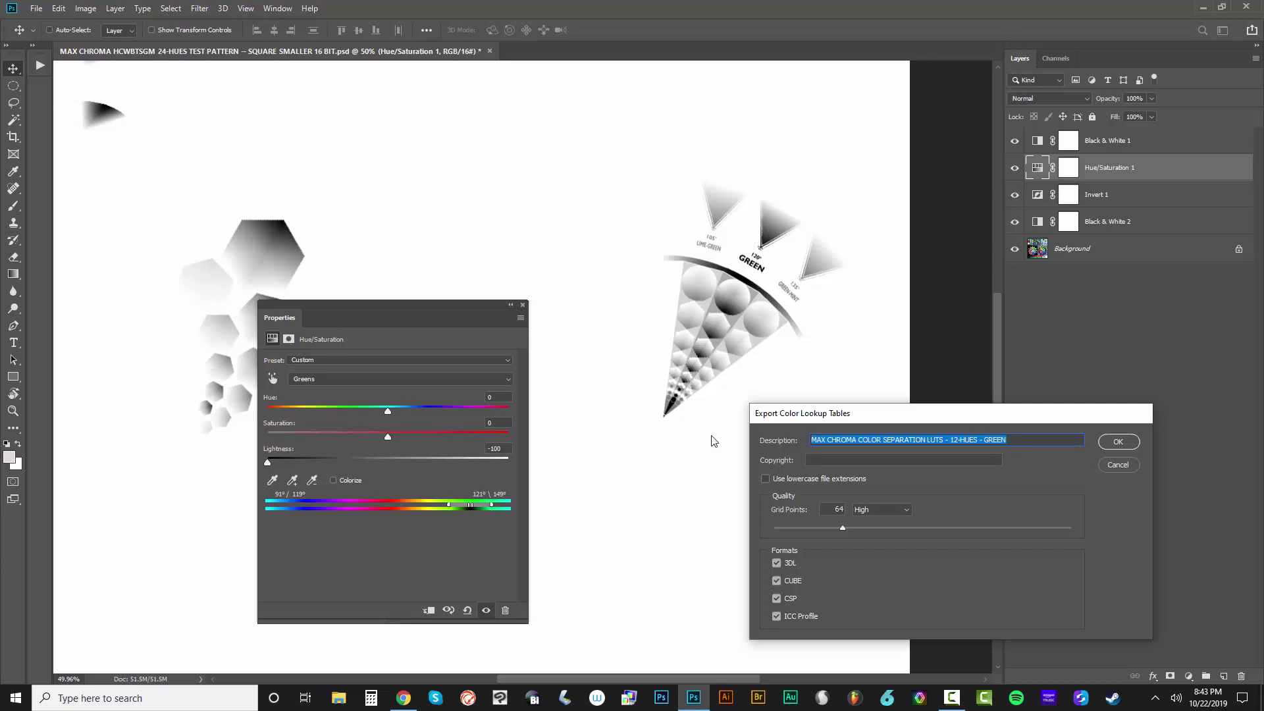
Try the Maximum grid-point quality for the lookup tables and return the quality to High with 64 grid points
{"action": "left_click", "coordinate": [840, 510]}
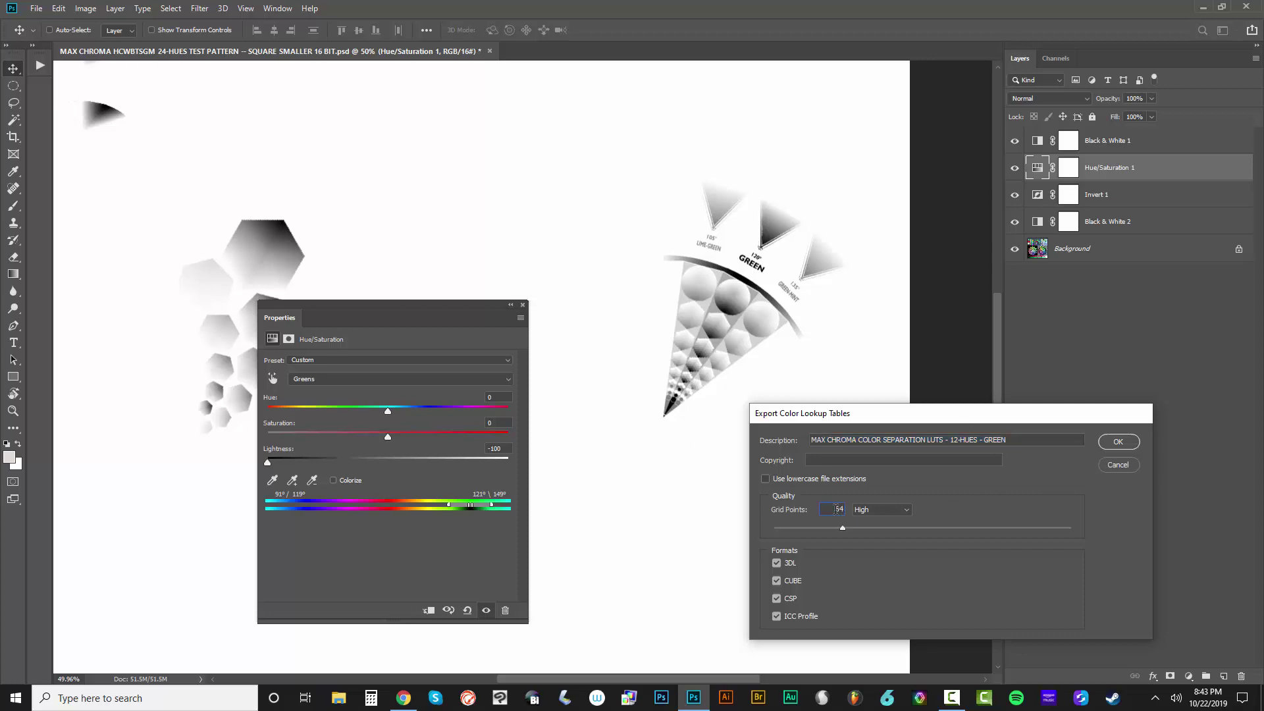
{"action": "left_click", "coordinate": [878, 508]}
{"action": "left_click", "coordinate": [868, 561]}
{"action": "left_click", "coordinate": [864, 519]}
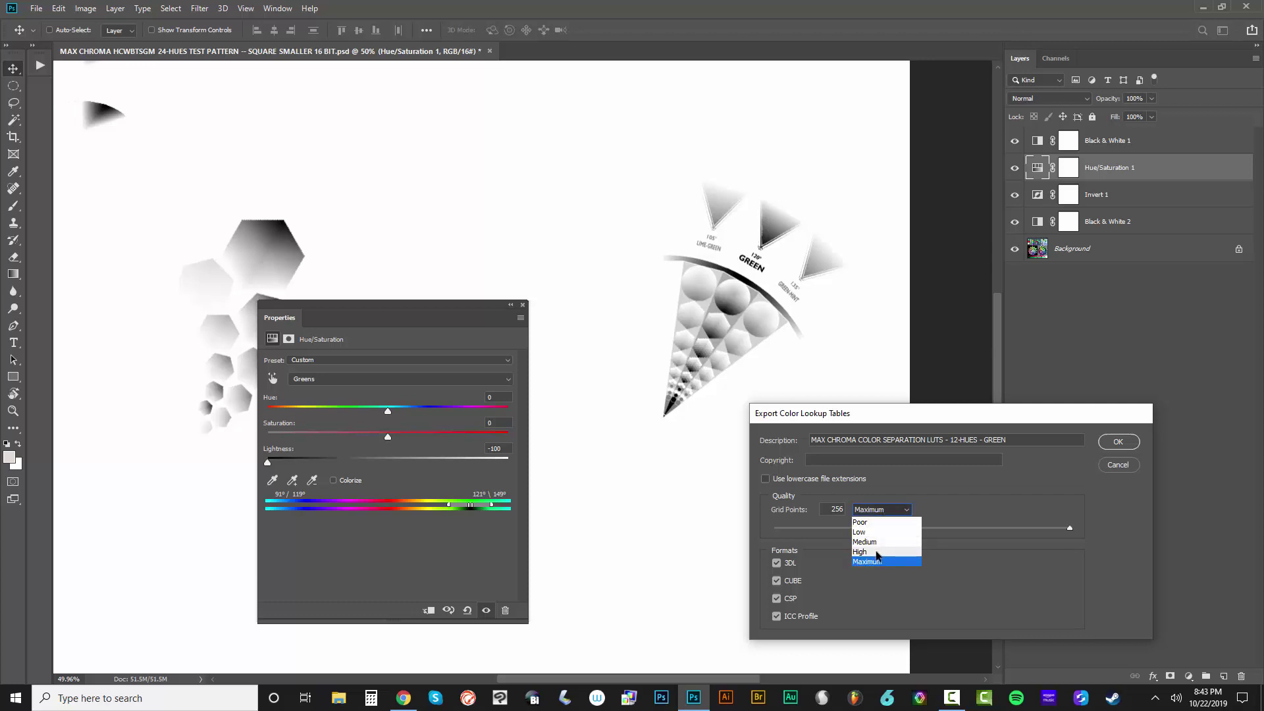
{"action": "left_click", "coordinate": [875, 540]}
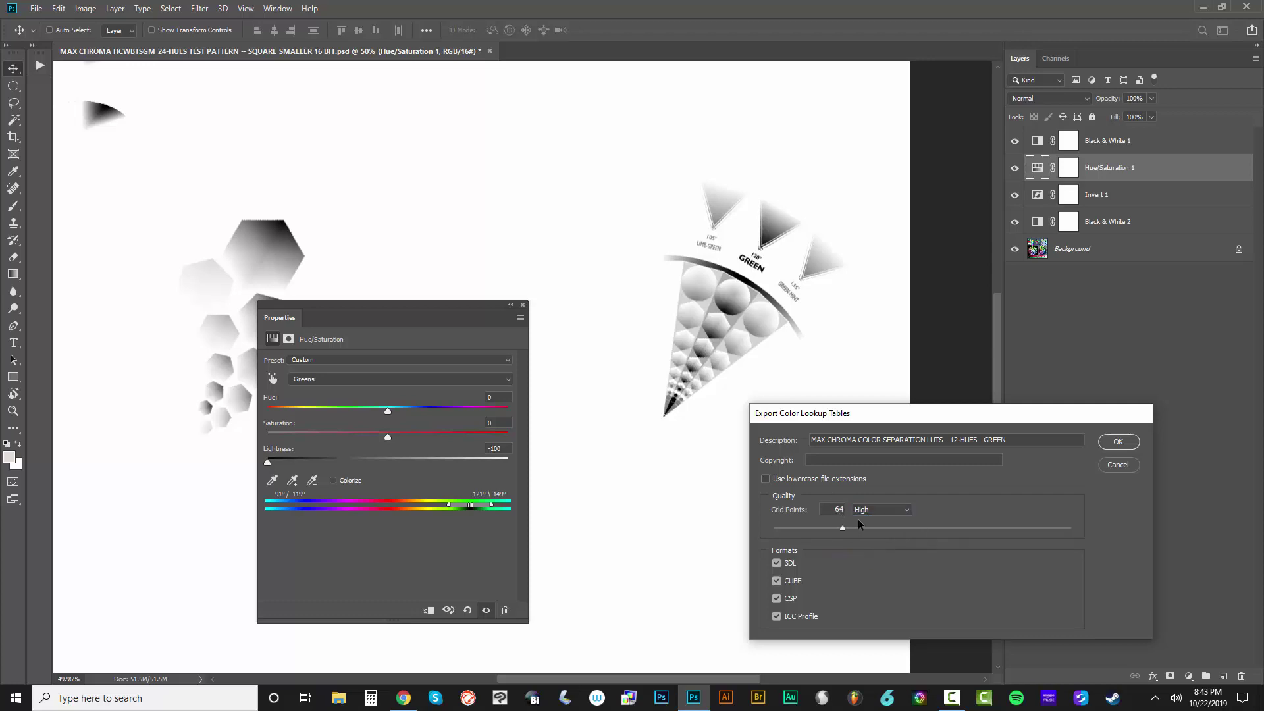
{"action": "left_click", "coordinate": [859, 518]}
{"action": "left_click", "coordinate": [876, 563]}
{"action": "left_click", "coordinate": [863, 509]}
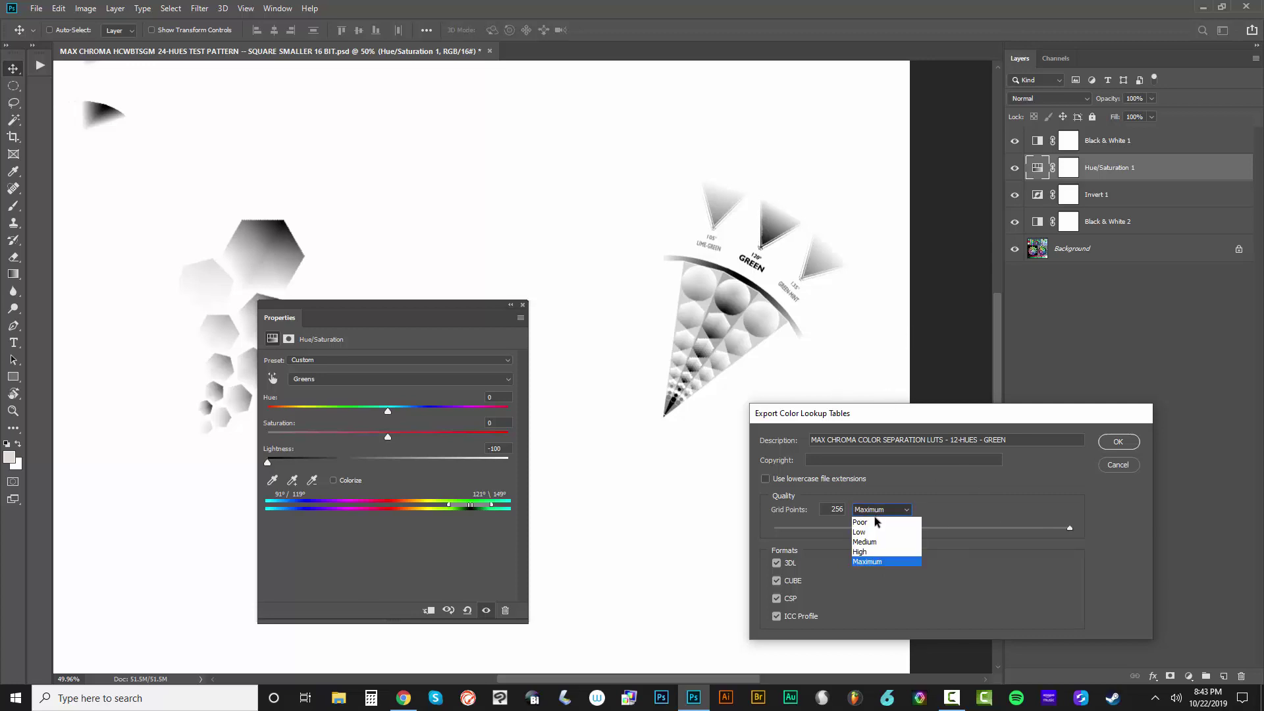
{"action": "left_click", "coordinate": [874, 551]}
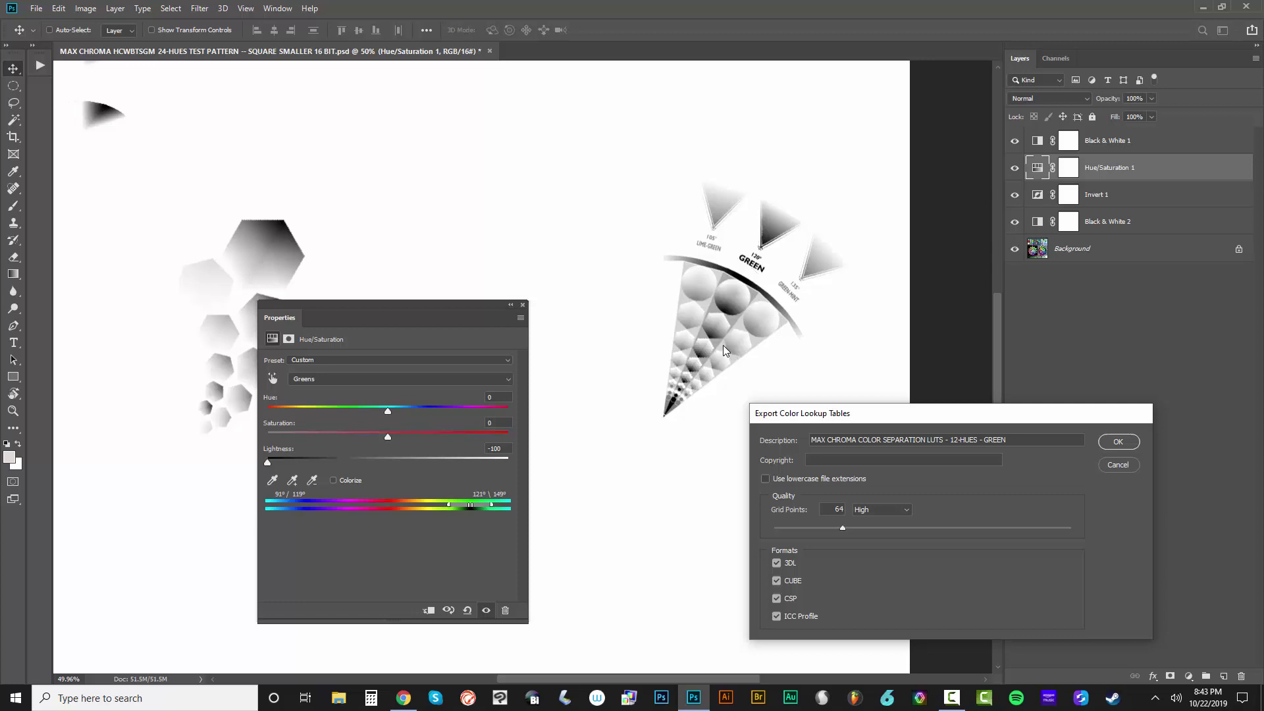
Copy the full green LUT description and confirm the export settings
{"action": "left_click", "coordinate": [1027, 442]}
{"action": "key", "text": "ctrl+c"}
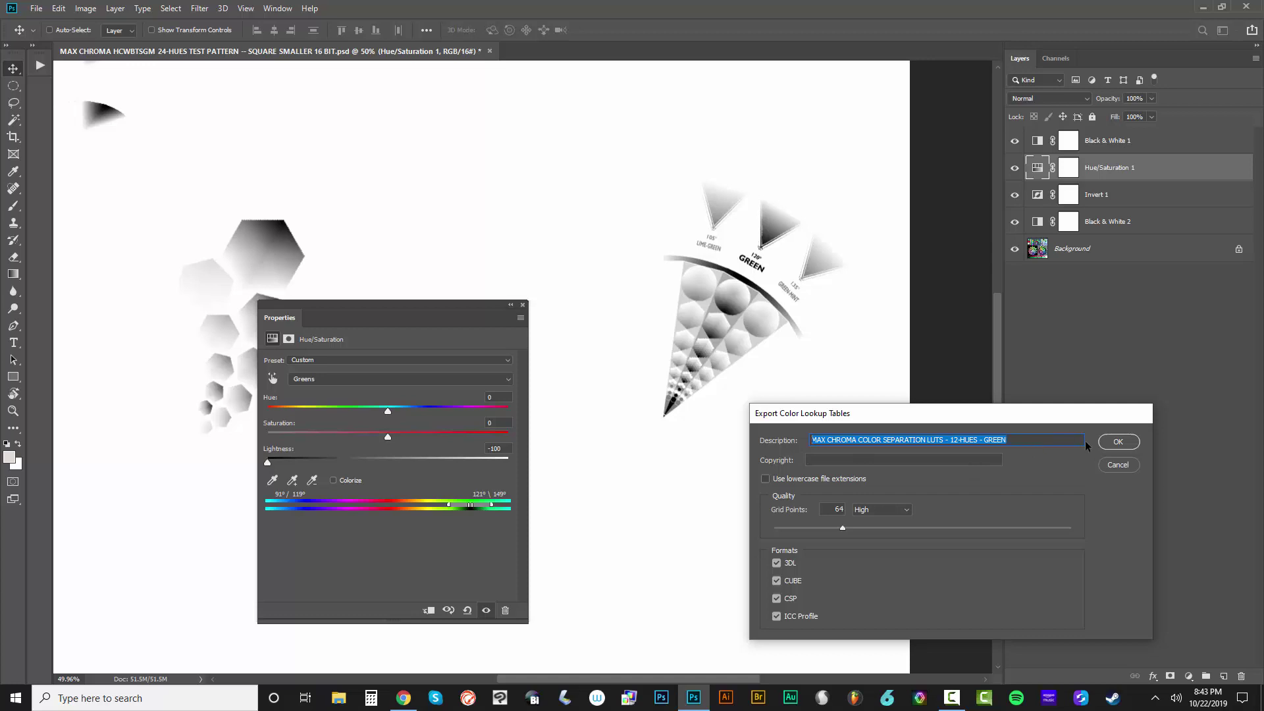
{"action": "left_click", "coordinate": [1116, 444]}
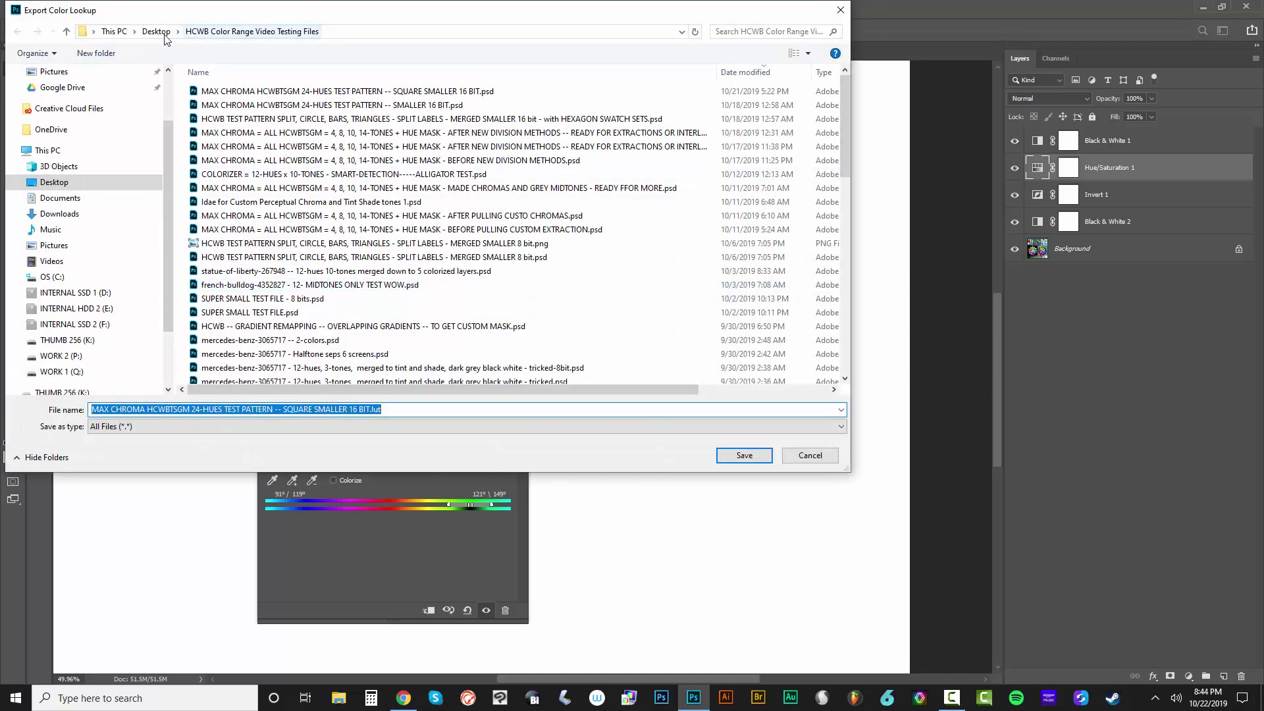
Save the lookup tables in Desktop's MAX CHROMA COLOR SEPARATION LUTS folder as "MAX CHROMA COLOR SEPARATION LUTS - 12-HUES - GREEN"
{"action": "left_click", "coordinate": [163, 33]}
{"action": "double_click", "coordinate": [441, 122]}
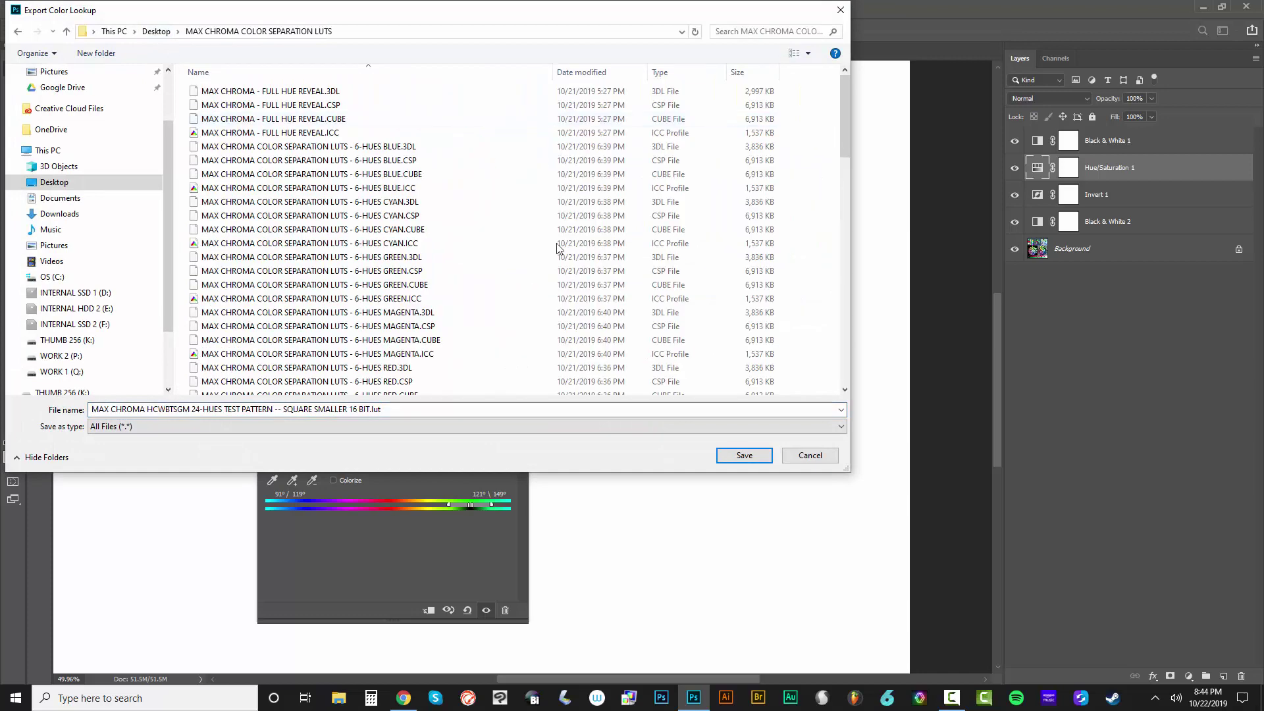
{"action": "left_click", "coordinate": [404, 285]}
{"action": "scroll", "coordinate": [403, 289], "scroll_direction": "down", "scroll_amount": 7}
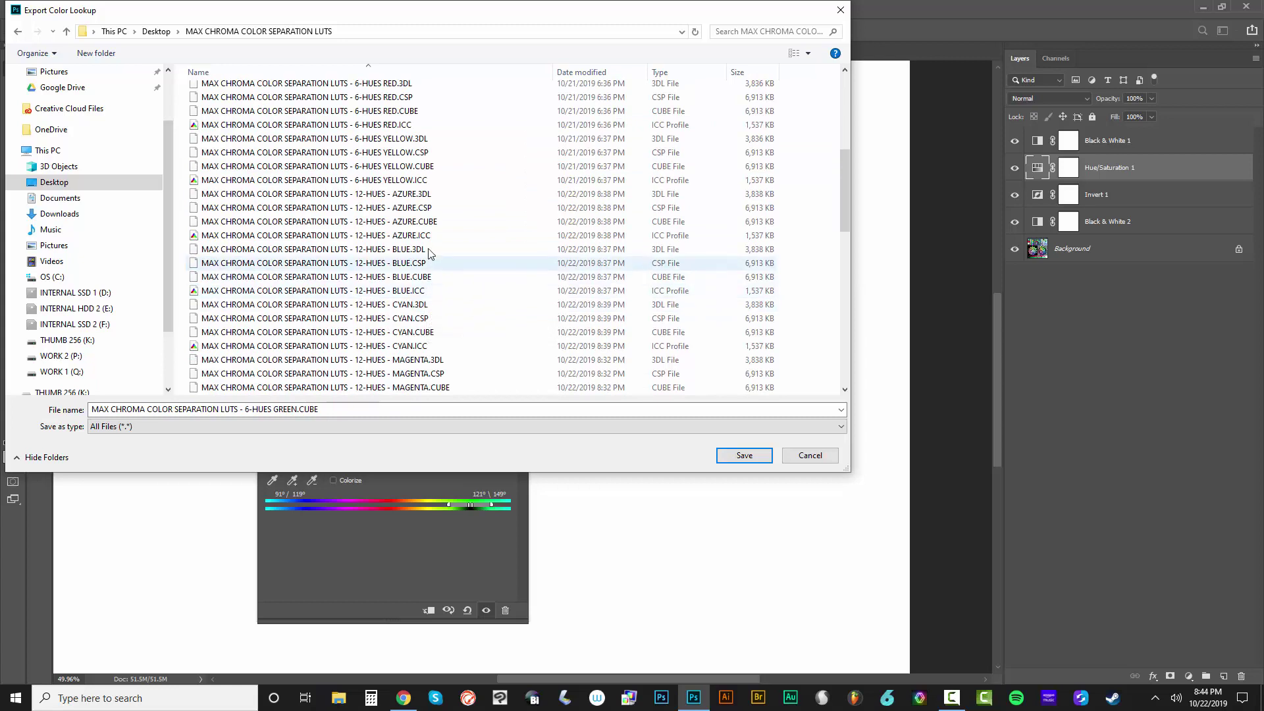
{"action": "scroll", "coordinate": [422, 296], "scroll_direction": "down", "scroll_amount": 9}
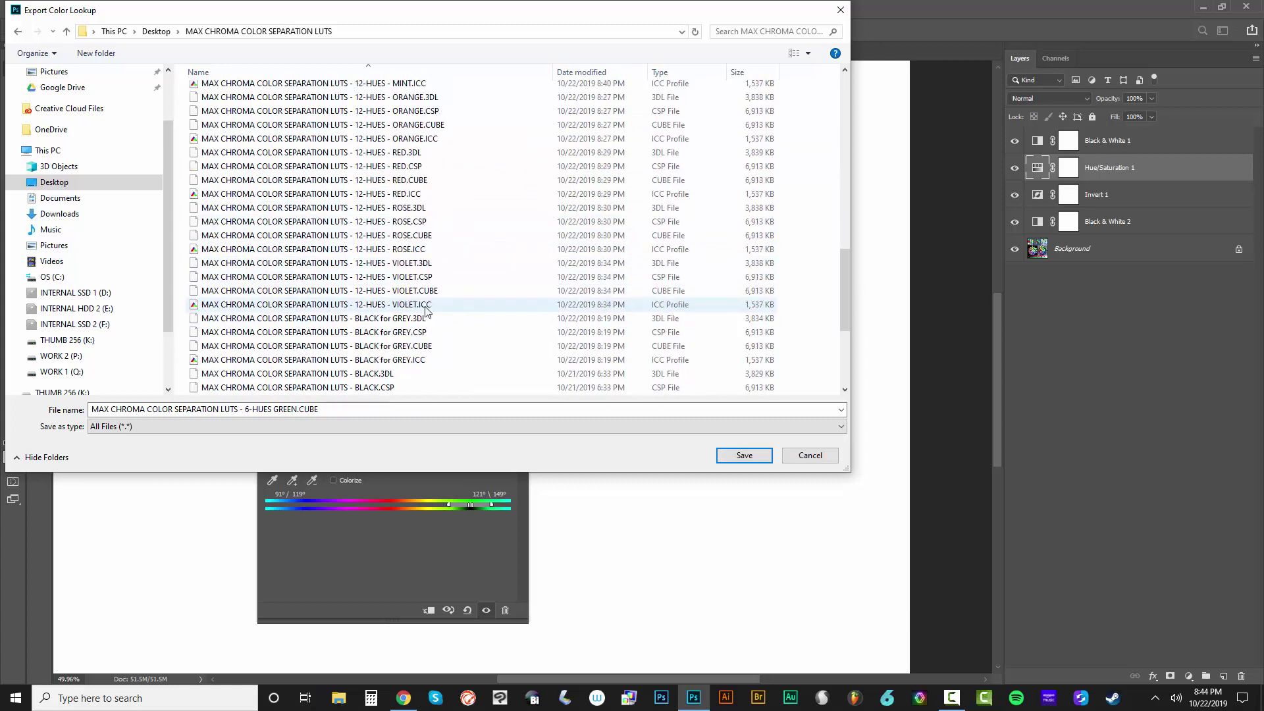
{"action": "left_click", "coordinate": [373, 409]}
{"action": "key", "text": "ctrl+v"}
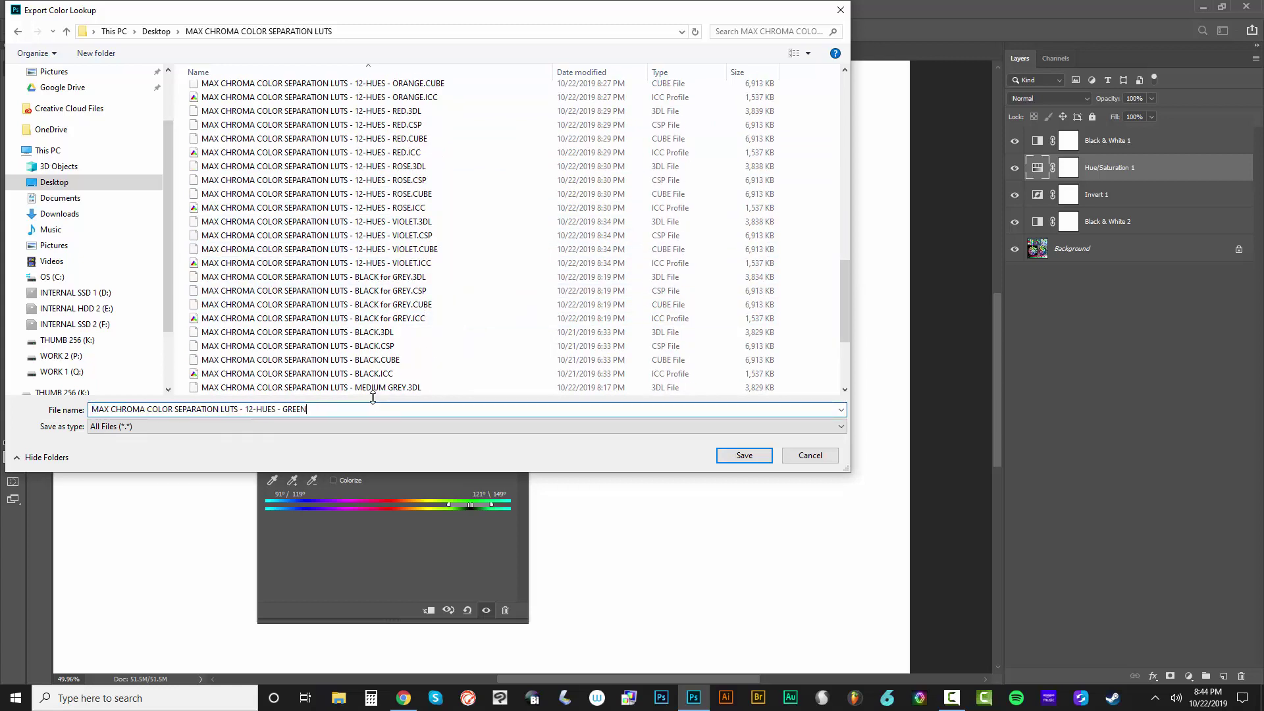
{"action": "left_click", "coordinate": [743, 456]}
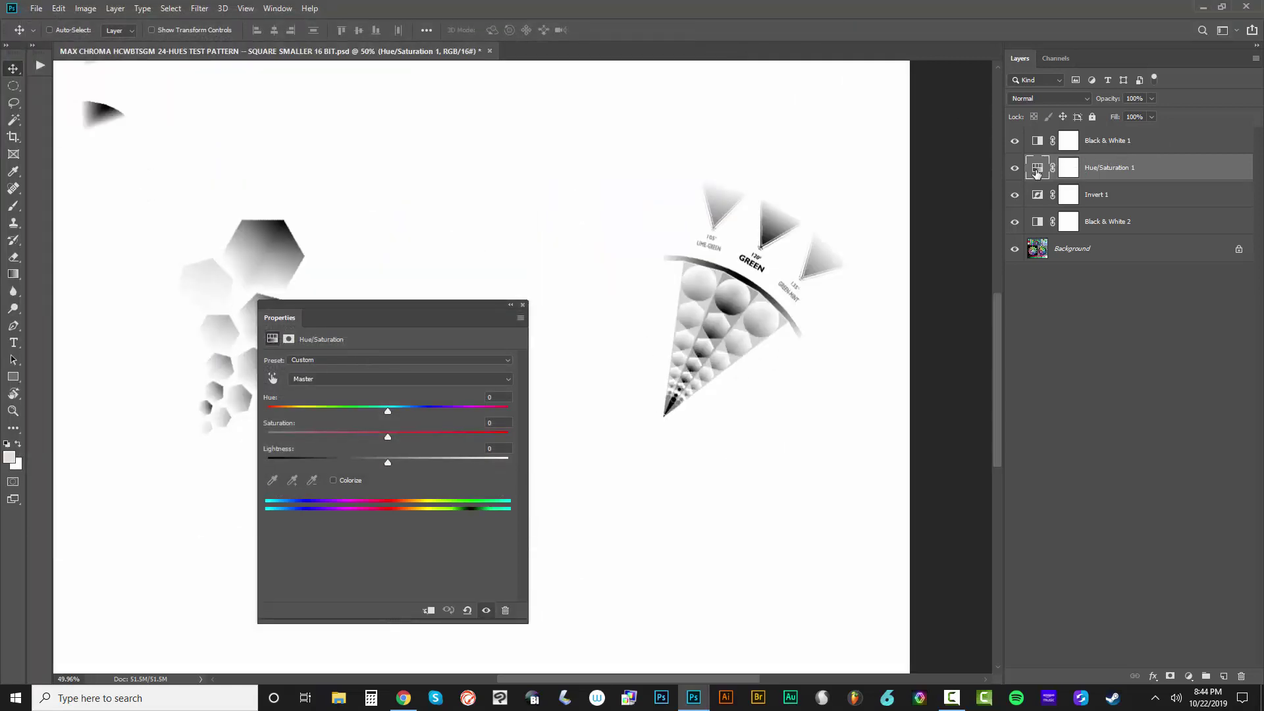
Shift the darkened Hue/Saturation range from green to lime, spanning 61°/89° to 91°\119°, and close the properties
{"action": "left_click", "coordinate": [375, 380]}
{"action": "left_click", "coordinate": [317, 409]}
{"action": "left_click_drag", "start_coordinate": [473, 504], "coordinate": [452, 507]}
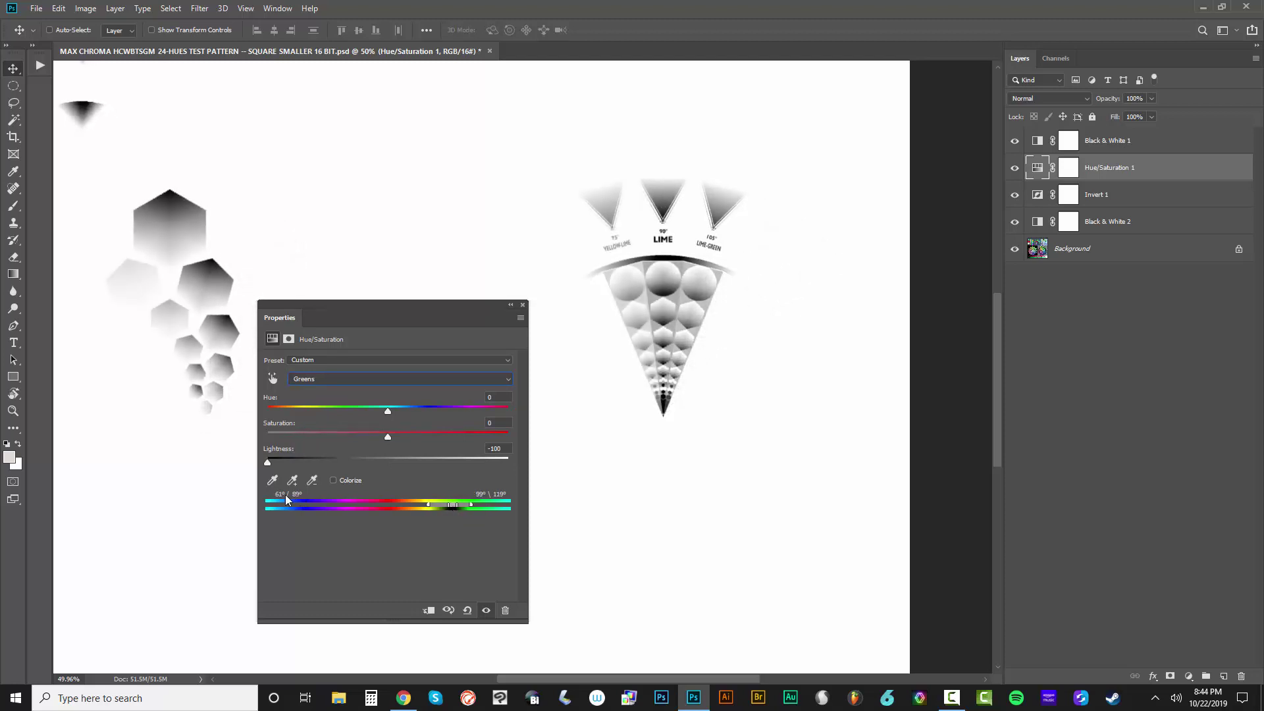
{"action": "left_click_drag", "start_coordinate": [454, 506], "coordinate": [449, 510]}
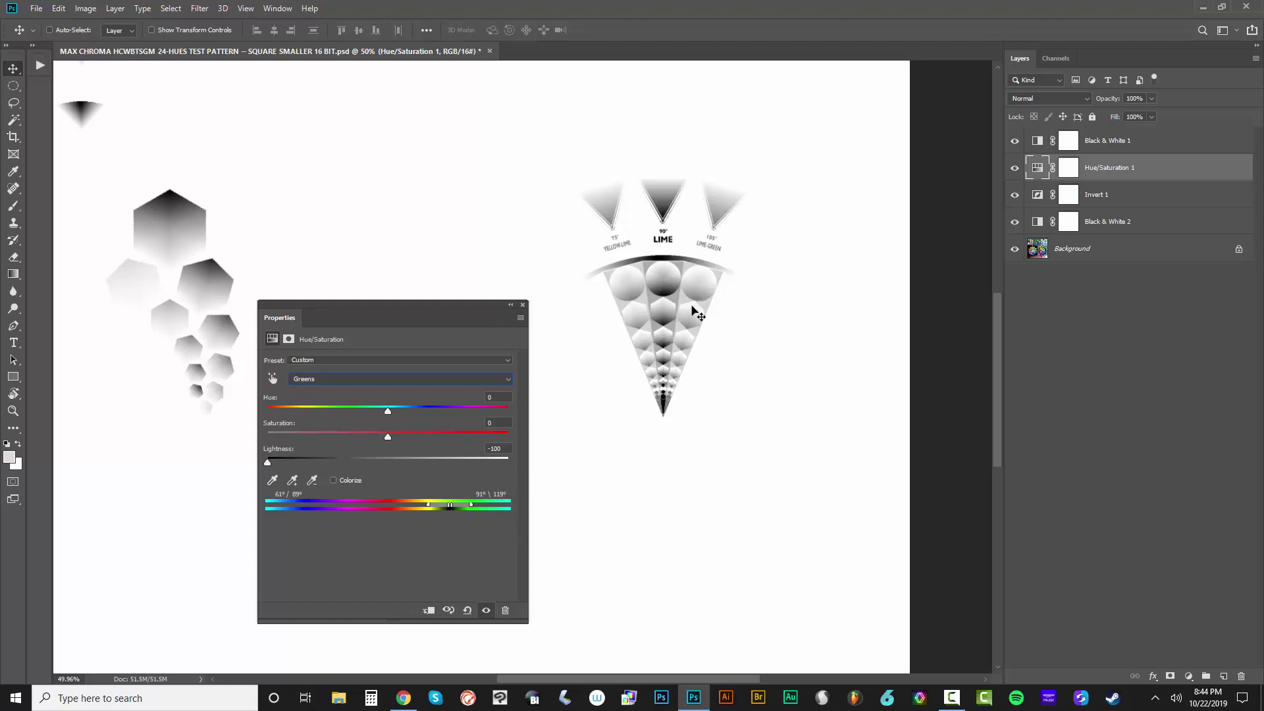
{"action": "left_click", "coordinate": [523, 307]}
Export color lookup tables described as "MAX CHROMA COLOR SEPARATION LUTS - 12-HUES - LIME", copying the description before confirming the settings
{"action": "left_click", "coordinate": [36, 8]}
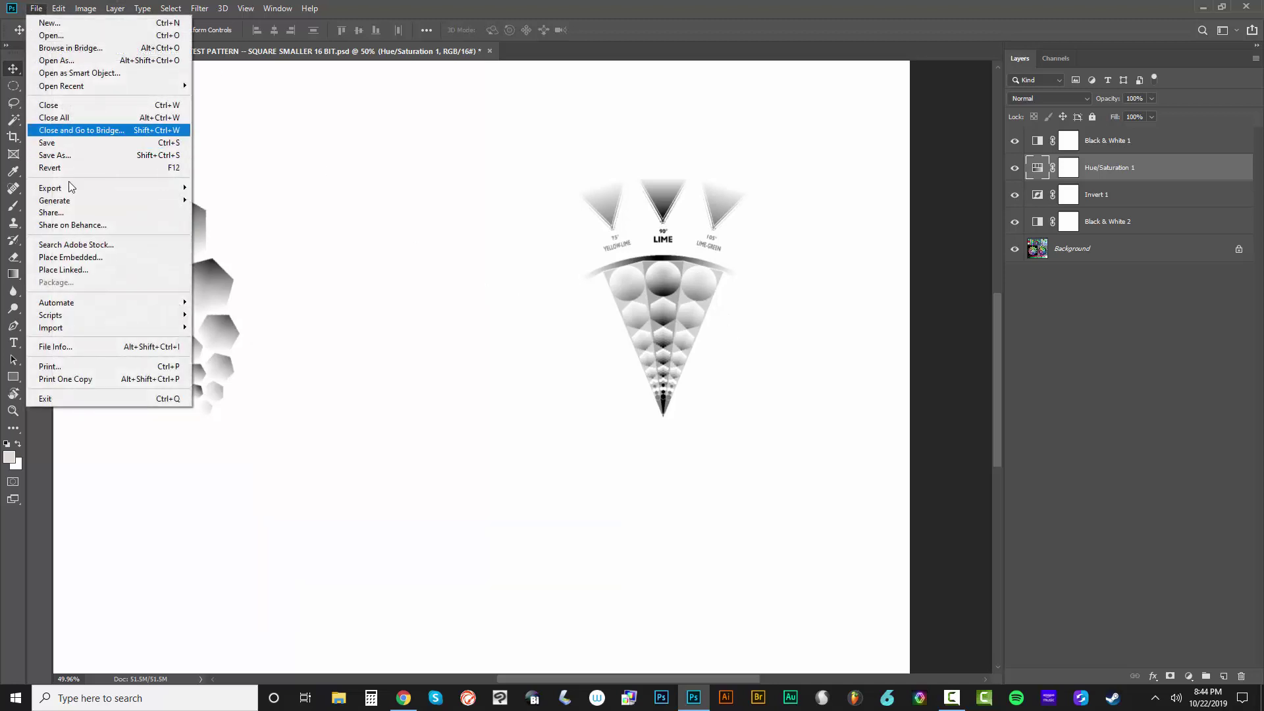
{"action": "mouse_move", "coordinate": [151, 188]}
{"action": "left_click", "coordinate": [256, 321]}
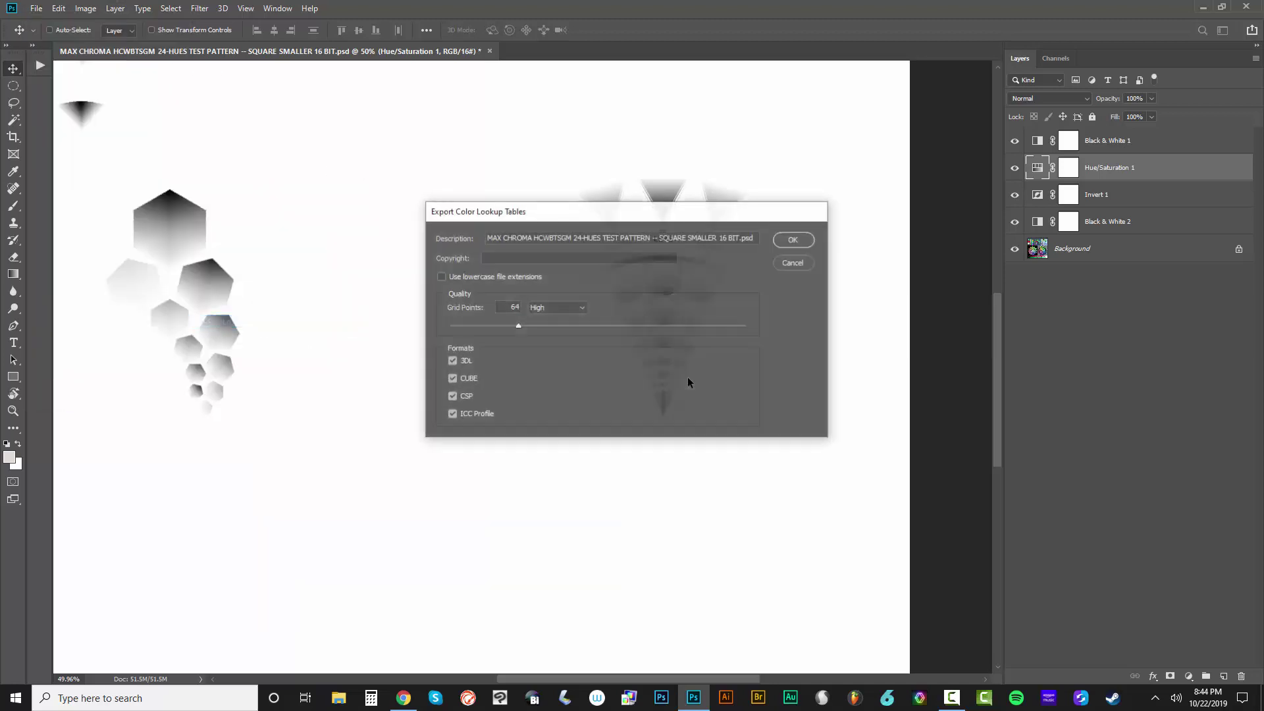
{"action": "key", "text": "ctrl+a"}
{"action": "type", "text": "MAX CHROMA COLOR SEPARATION LUTS - 12-HUES - GREEN"}
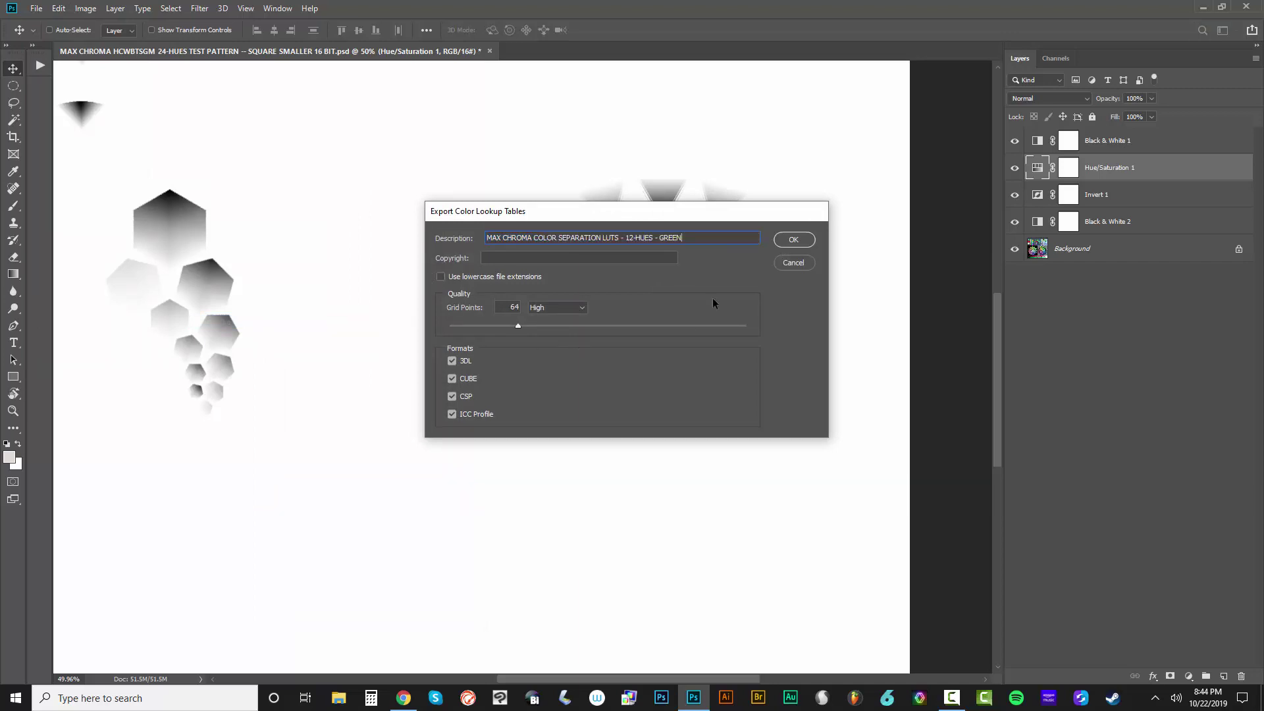
{"action": "left_click_drag", "start_coordinate": [661, 238], "coordinate": [749, 223]}
{"action": "key", "text": "BackSpace"}
{"action": "type", "text": "LIME"}
{"action": "key", "text": "ctrl+a"}
{"action": "key", "text": "ctrl+c"}
{"action": "left_click", "coordinate": [810, 239]}
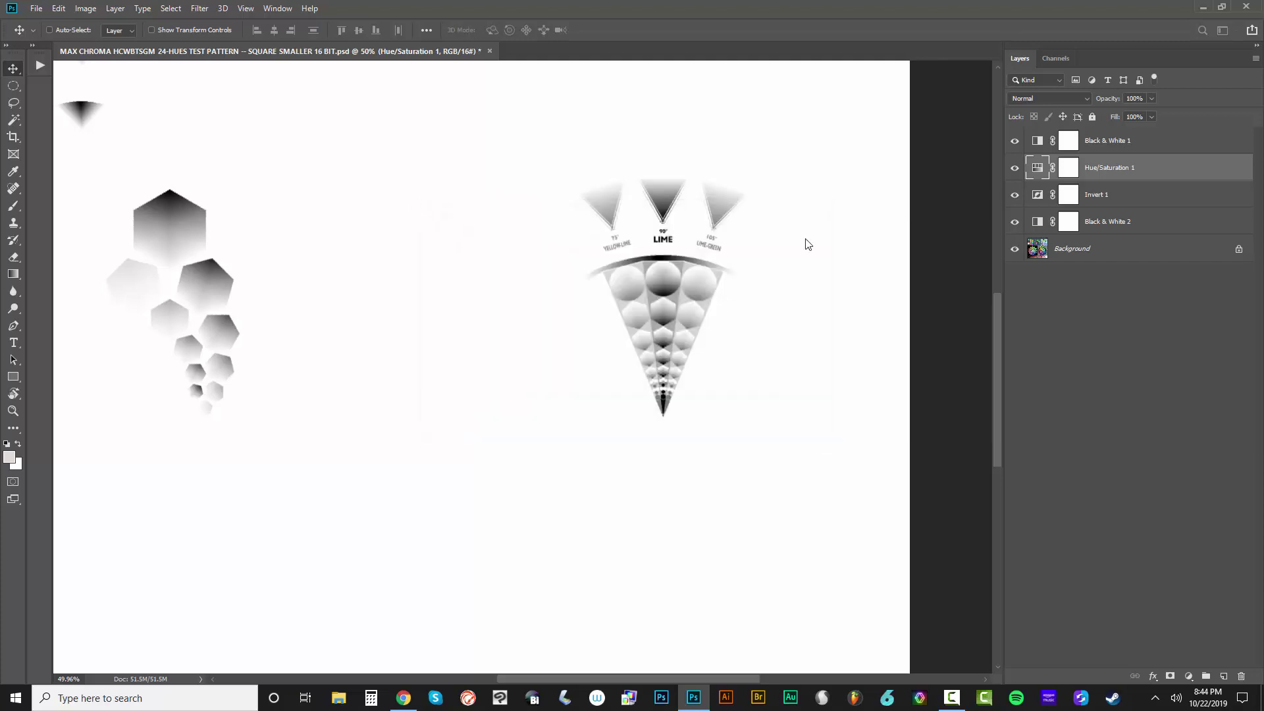
Save the lookup tables in Desktop's MAX CHROMA COLOR SEPARATION LUTS folder as "MAX CHROMA COLOR SEPARATION LUTS - 12-HUES - LIME"
{"action": "left_click", "coordinate": [153, 33]}
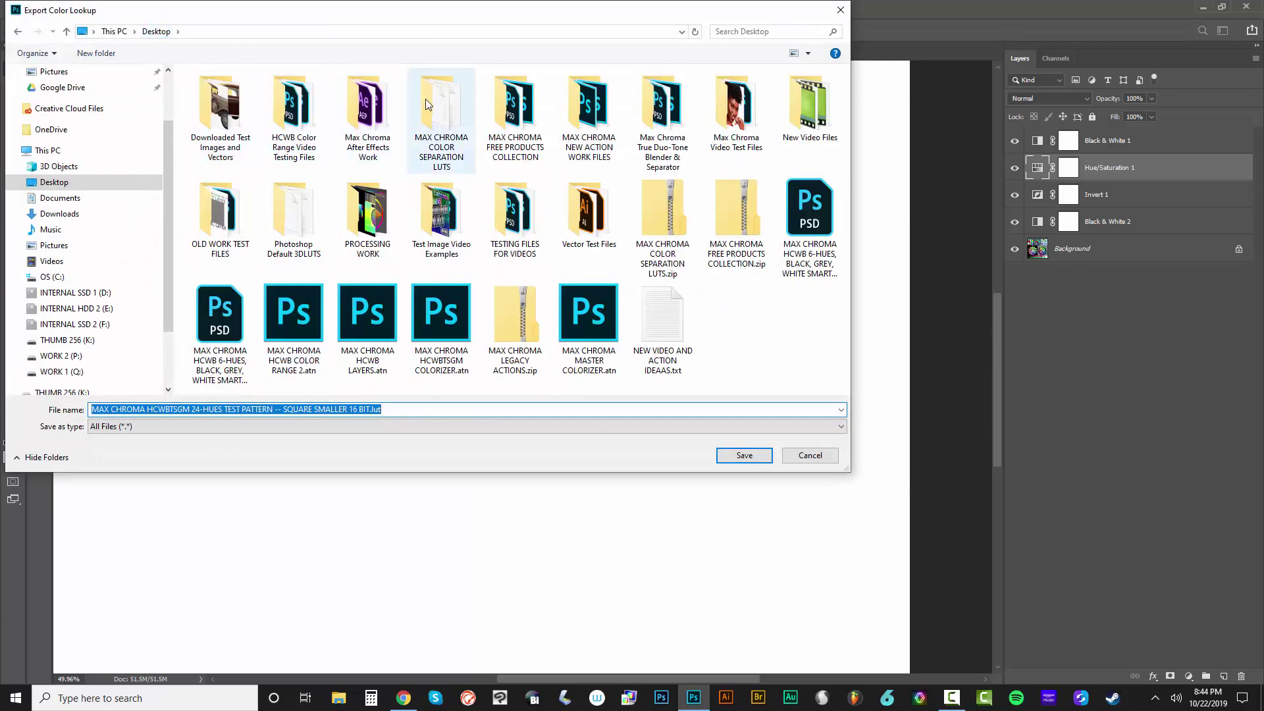
{"action": "double_click", "coordinate": [439, 125]}
{"action": "left_click", "coordinate": [402, 410]}
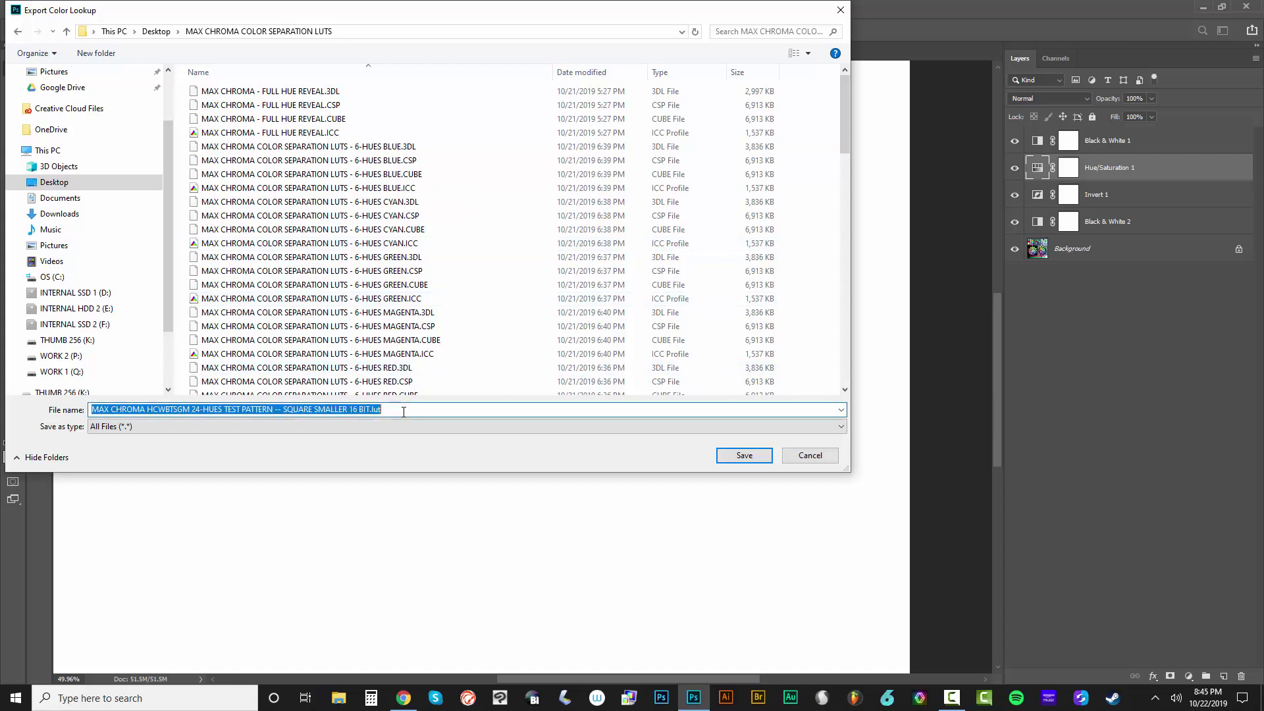
{"action": "key", "text": "ctrl+v"}
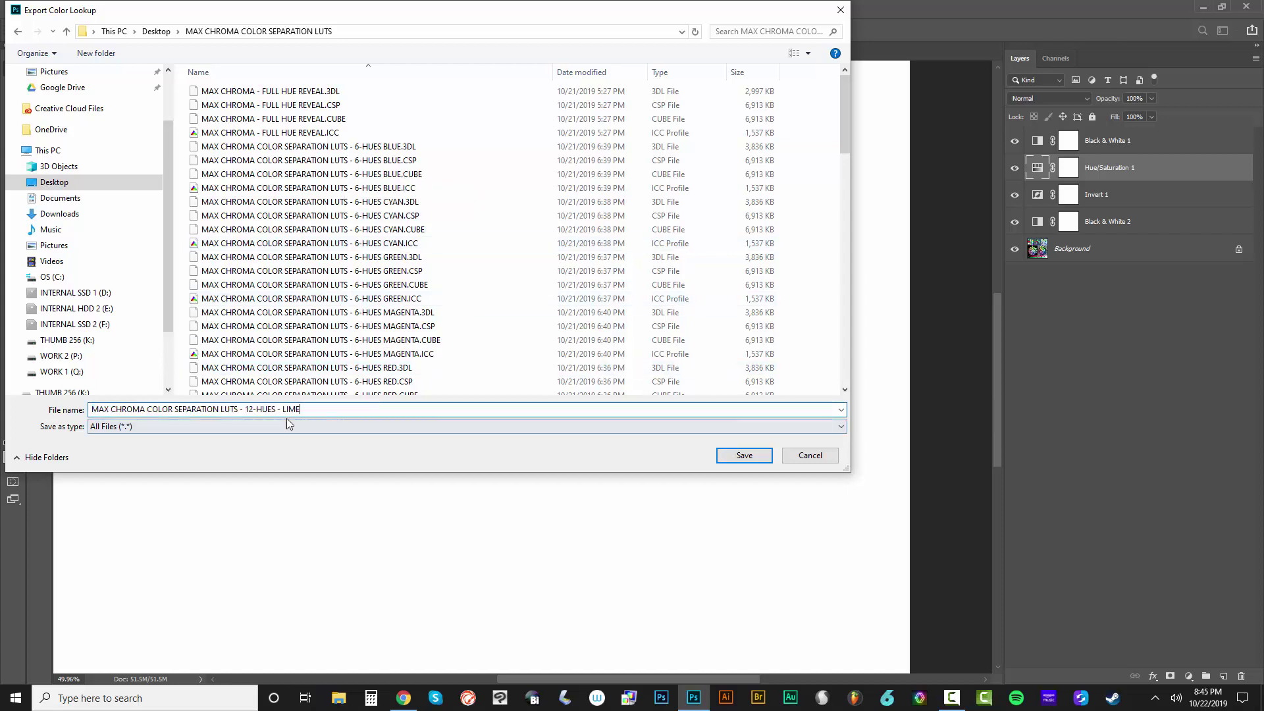
{"action": "left_click", "coordinate": [732, 454]}
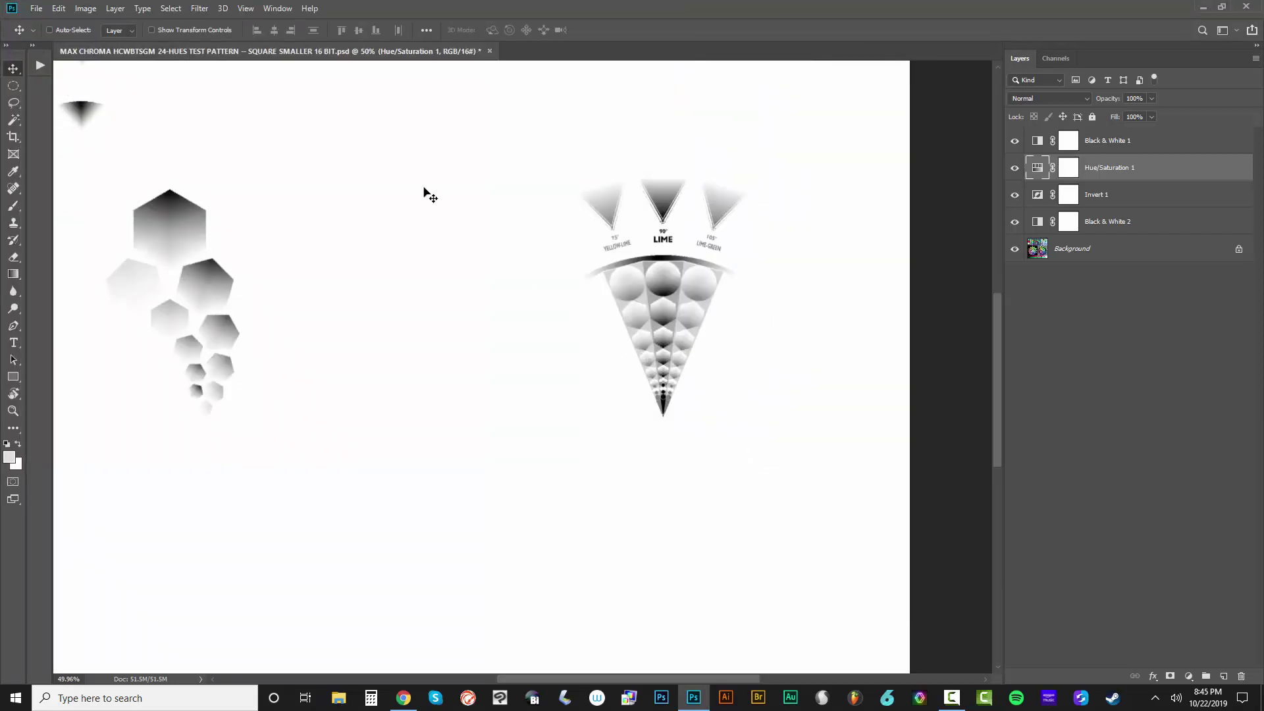
Duplicate the test pattern document as a Background-only copy and convert the copy to 8 Bits/Channel
{"action": "left_click", "coordinate": [86, 9]}
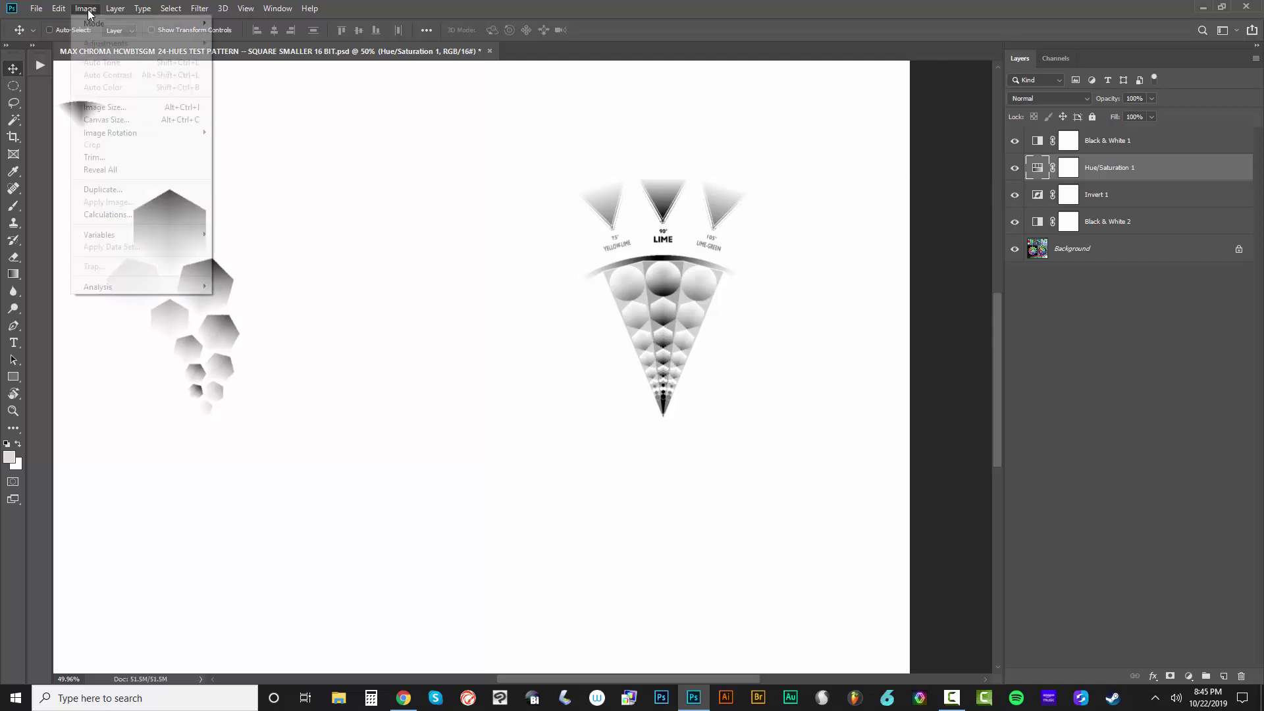
{"action": "left_click", "coordinate": [129, 186]}
{"action": "left_click", "coordinate": [735, 216]}
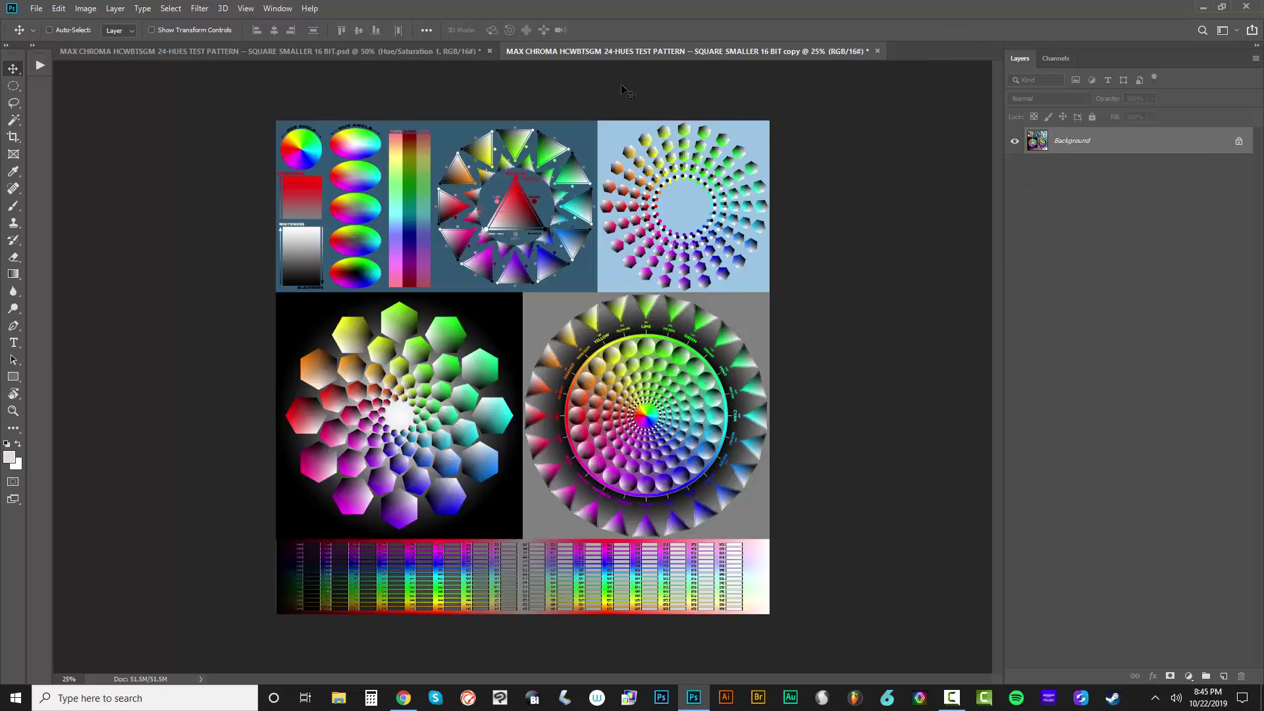
{"action": "left_click", "coordinate": [86, 8]}
{"action": "mouse_move", "coordinate": [97, 24]}
{"action": "left_click", "coordinate": [247, 130]}
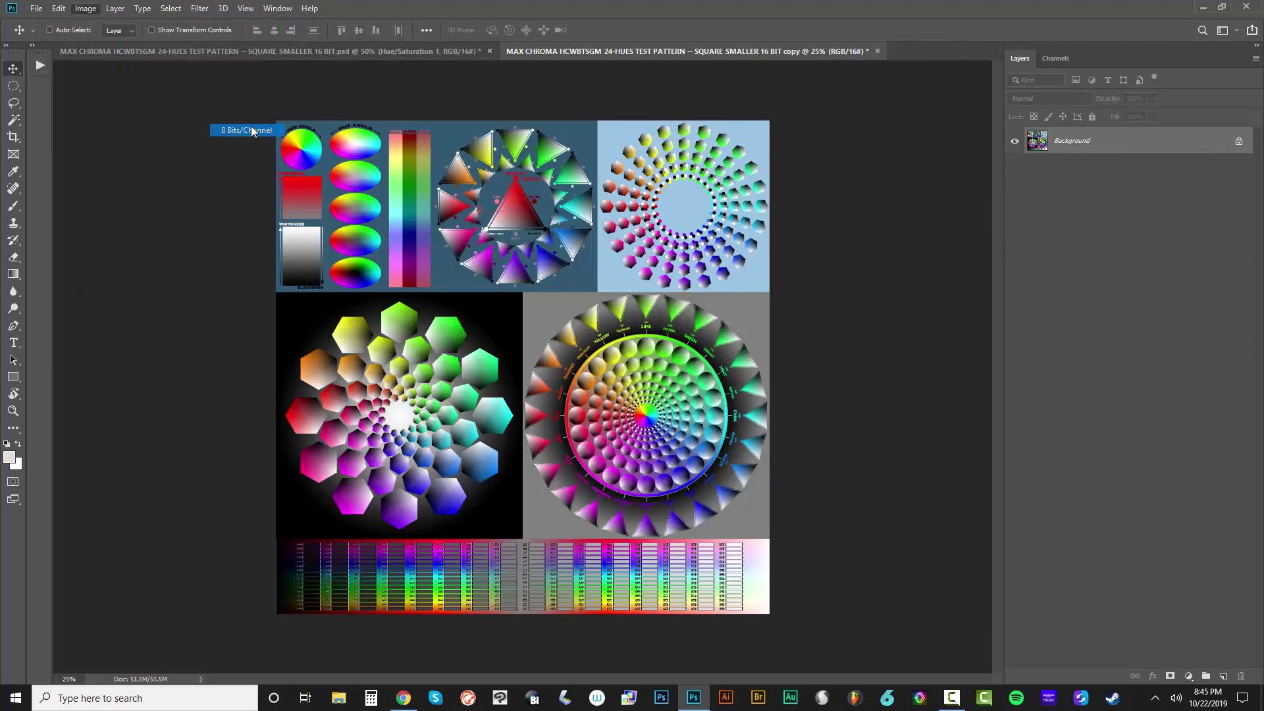
Add a Color Lookup adjustment to the copy and load "MAX CHROMA COLOR SEPARATION LUTS - 12-HUES - LIME.CUBE" as its 3D LUT
{"action": "left_click", "coordinate": [1189, 676]}
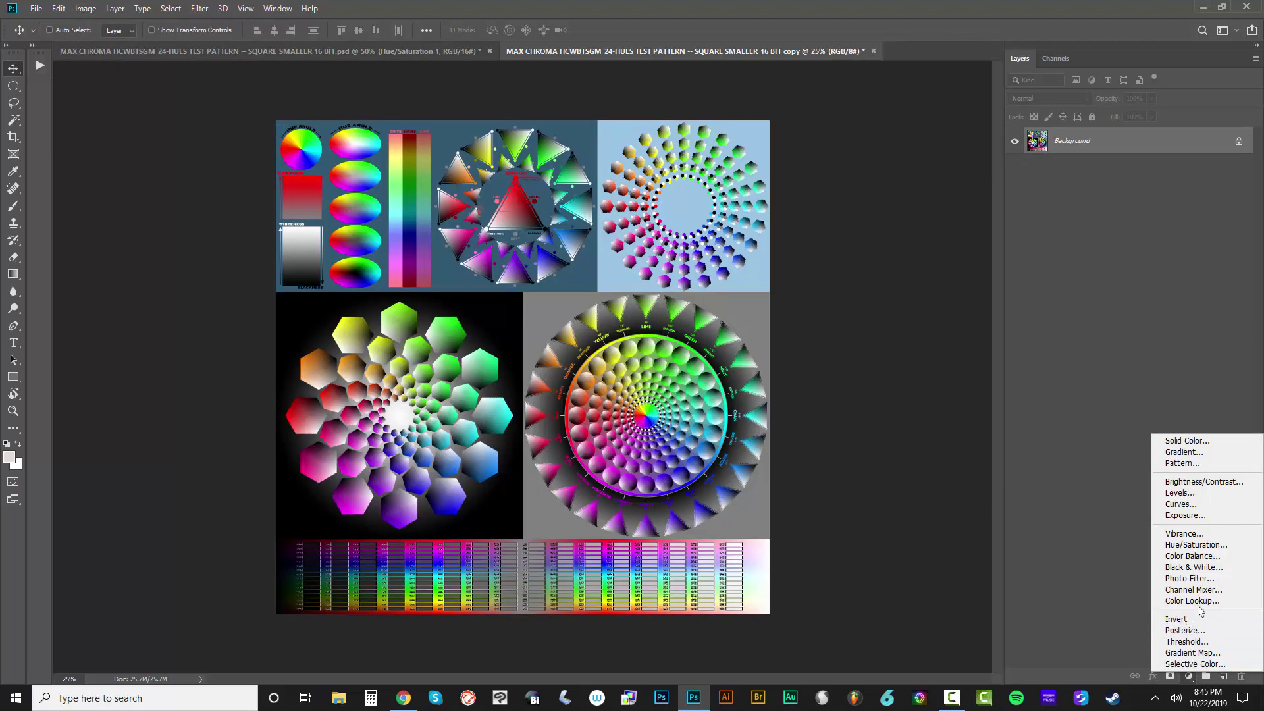
{"action": "left_click", "coordinate": [1179, 593]}
{"action": "left_click", "coordinate": [353, 363]}
{"action": "left_click", "coordinate": [363, 379]}
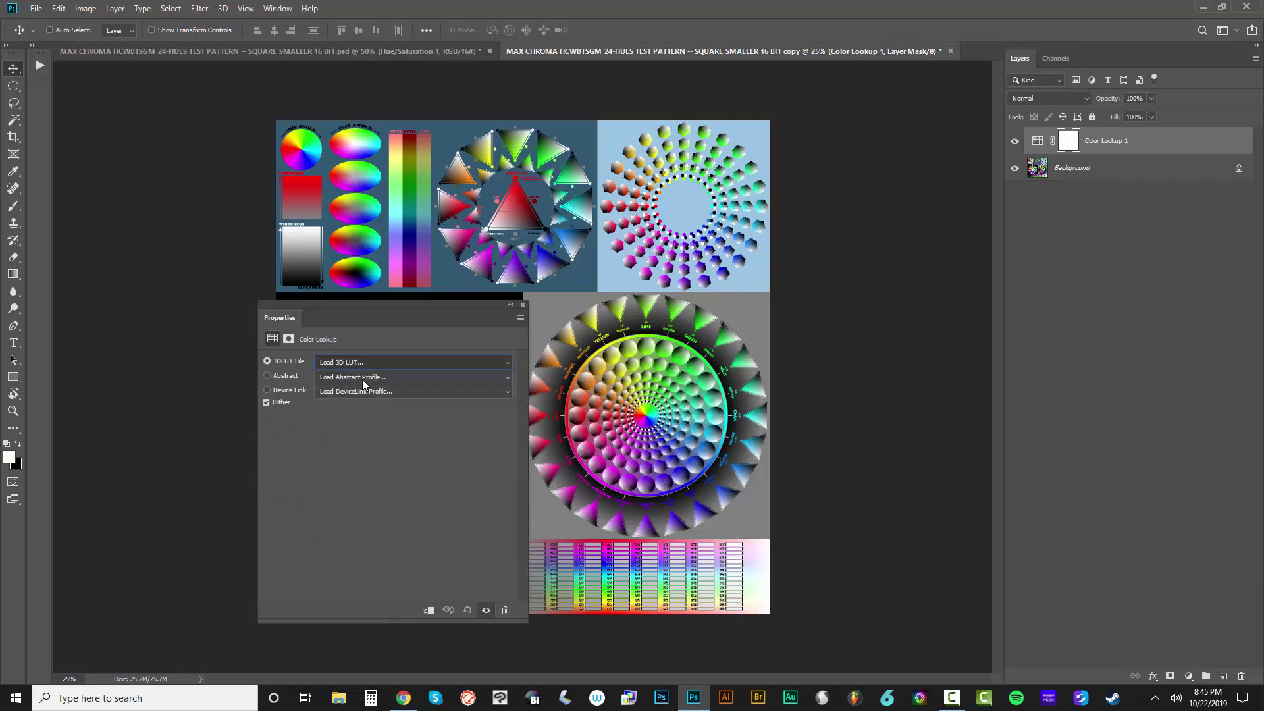
{"action": "left_click", "coordinate": [155, 30]}
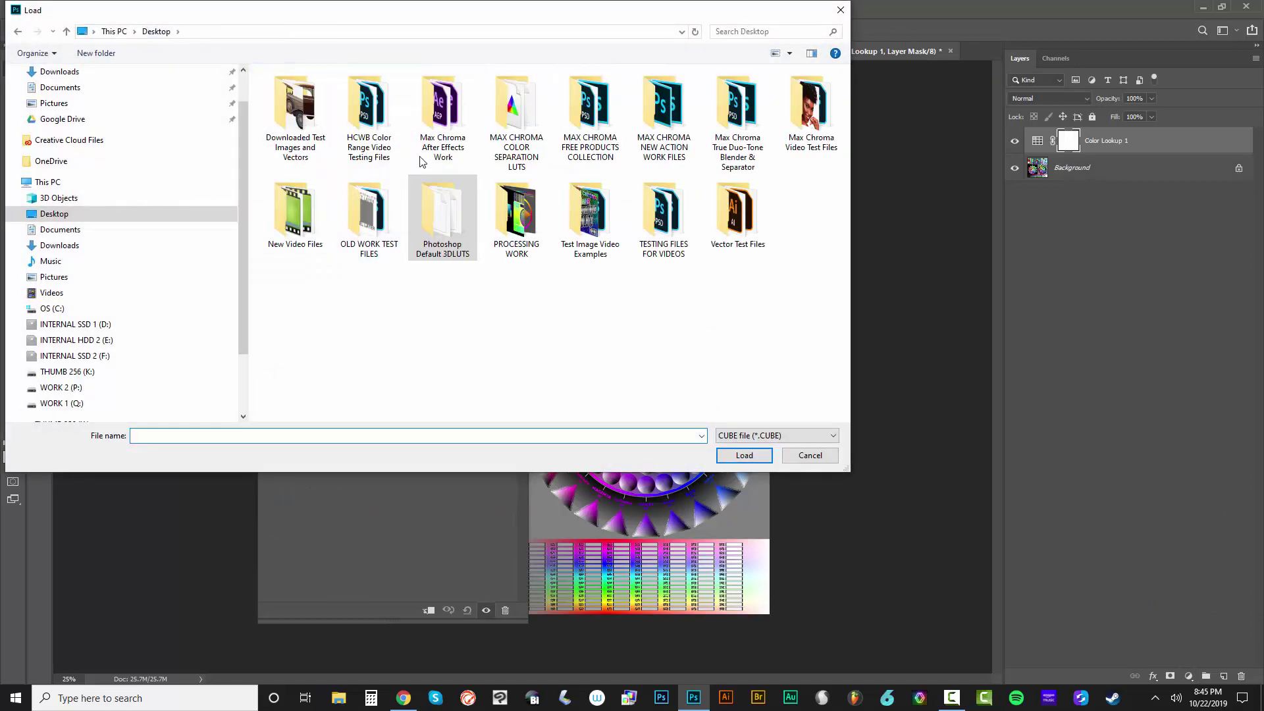
{"action": "double_click", "coordinate": [522, 121]}
{"action": "scroll", "coordinate": [502, 255], "scroll_direction": "down", "scroll_amount": 1}
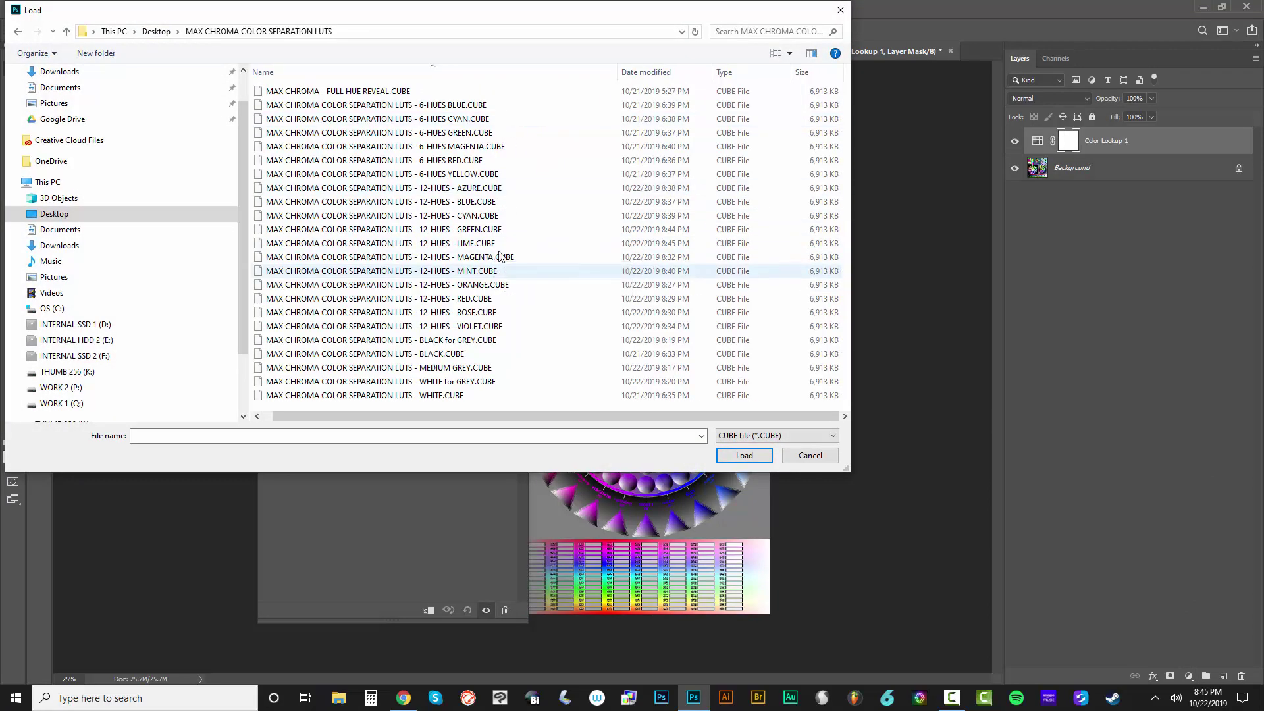
{"action": "double_click", "coordinate": [463, 245]}
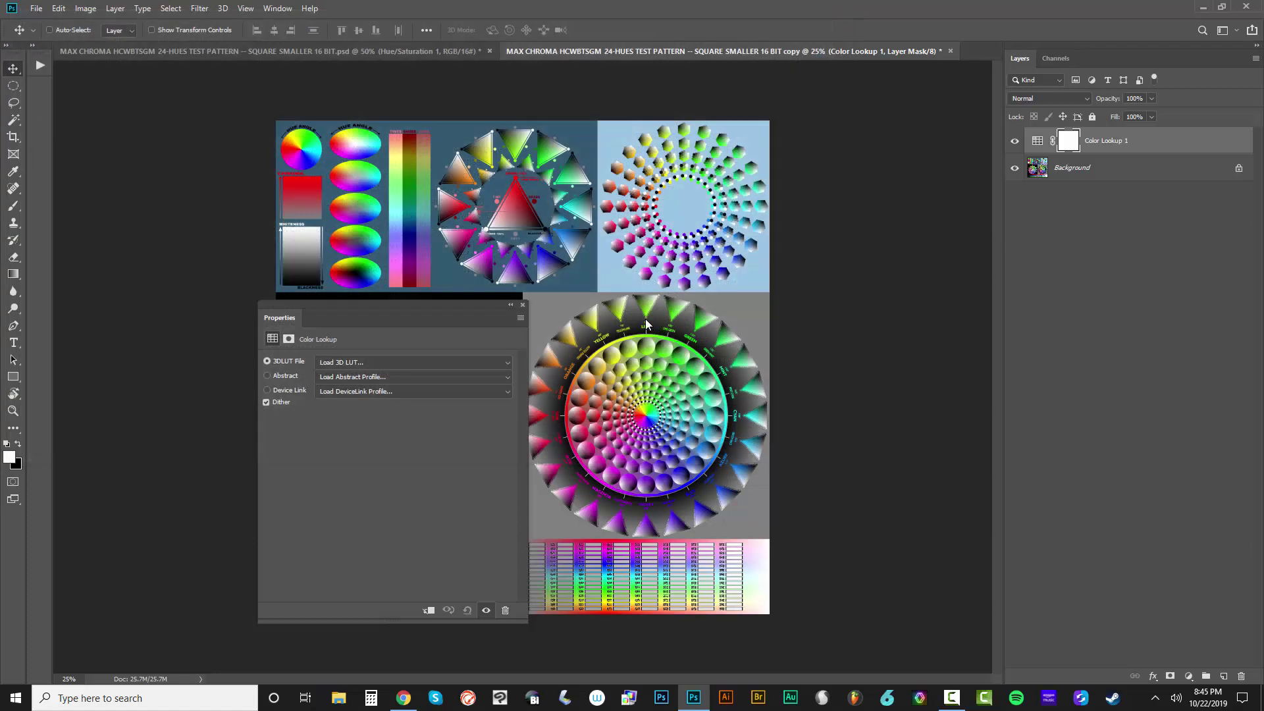
Uncover the test pattern to check the lime LUT, and close the duplicate document without saving
{"action": "left_click_drag", "start_coordinate": [527, 319], "coordinate": [854, 299]}
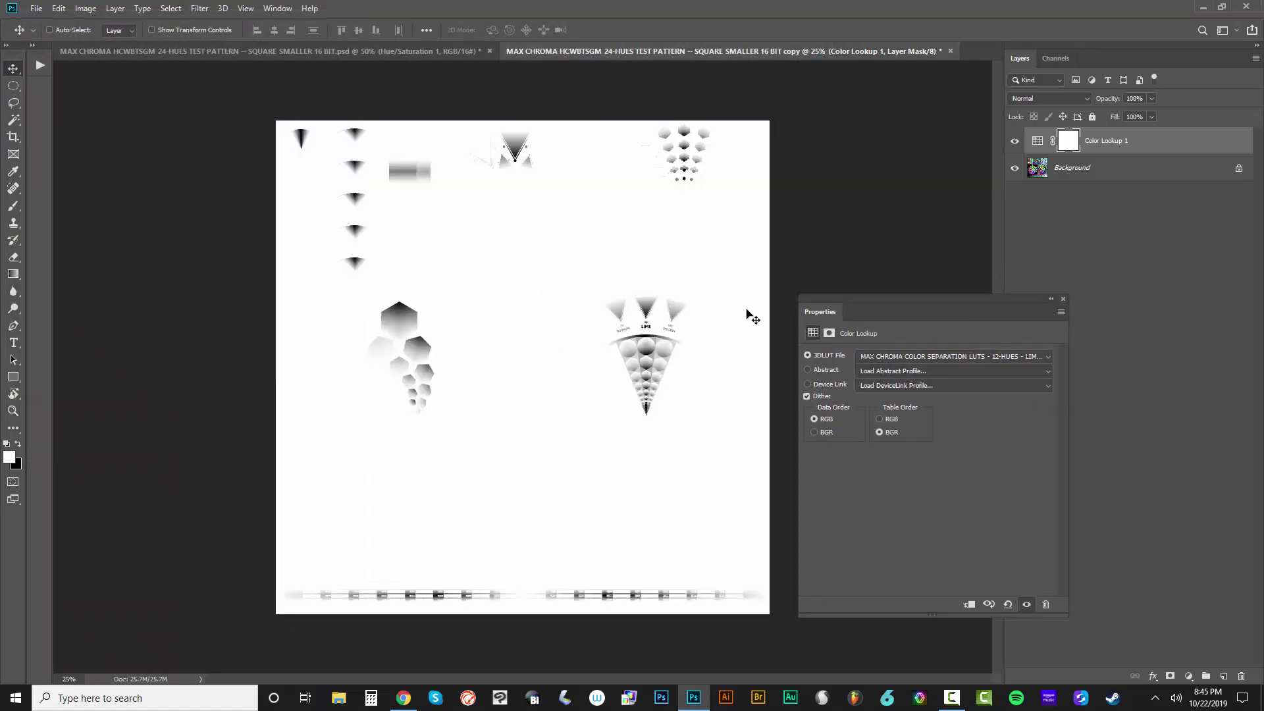
{"action": "left_click", "coordinate": [1064, 298]}
{"action": "left_click", "coordinate": [951, 51]}
{"action": "left_click", "coordinate": [629, 268]}
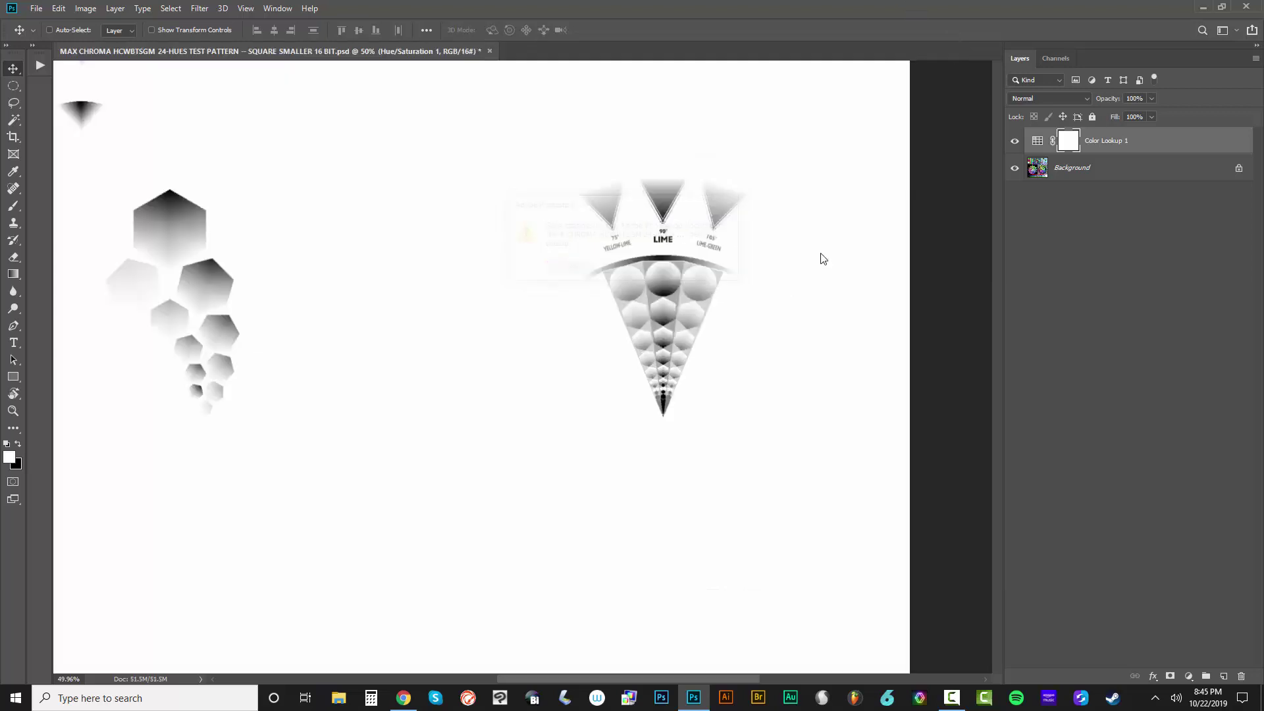
Shift the darkened Hue/Saturation 1 range from lime to yellow, spanning 31°/59° to 61°\89°
{"action": "double_click", "coordinate": [1037, 169]}
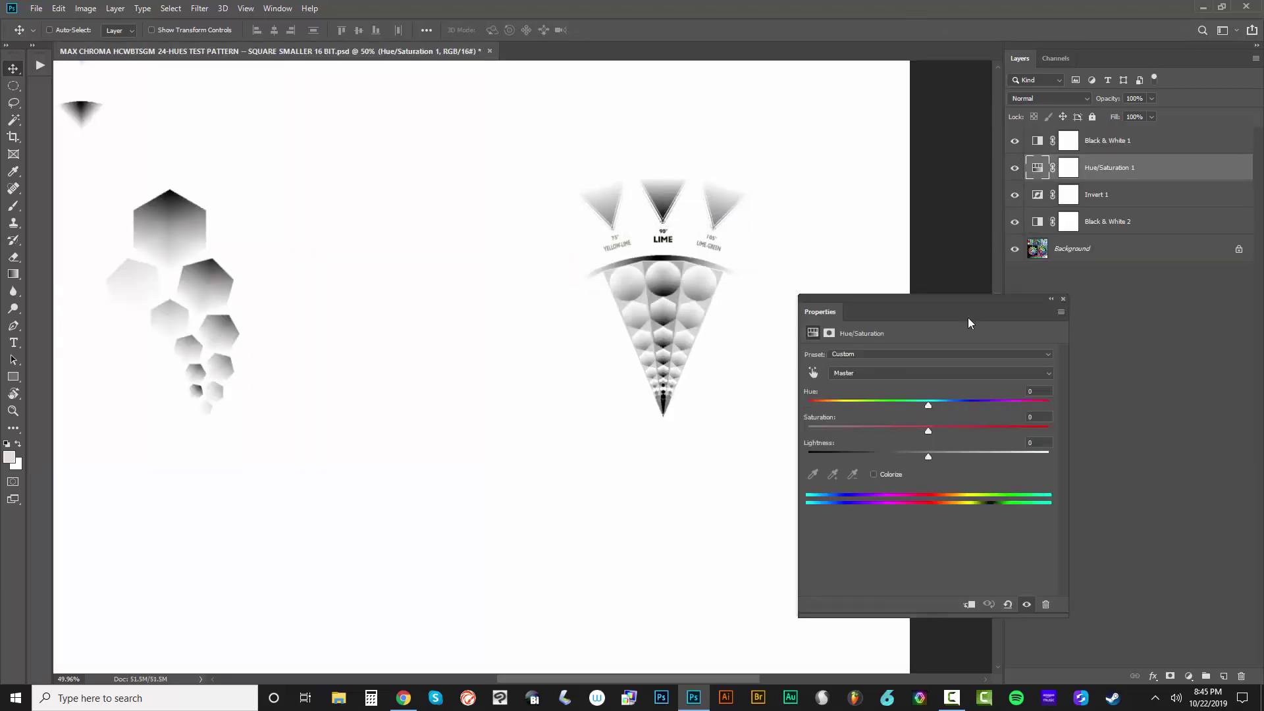
{"action": "left_click", "coordinate": [880, 373]}
{"action": "left_click", "coordinate": [882, 399]}
{"action": "left_click_drag", "start_coordinate": [993, 501], "coordinate": [973, 499]}
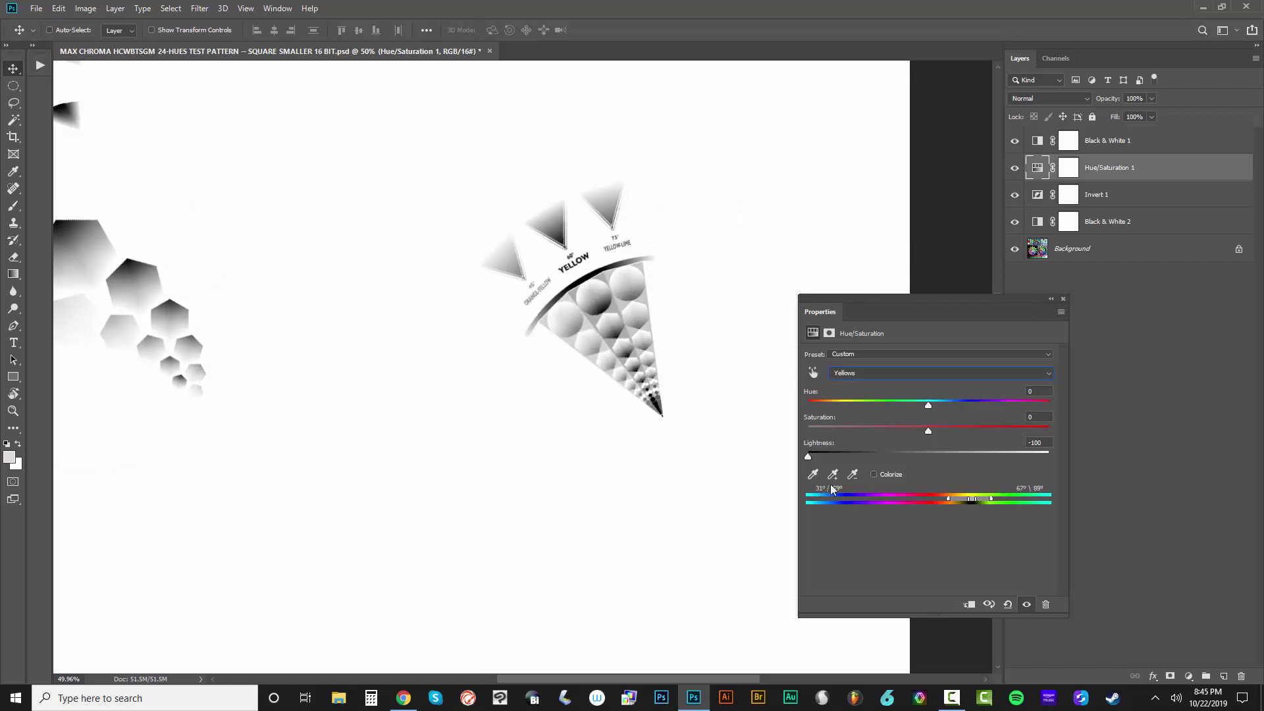
{"action": "left_click_drag", "start_coordinate": [977, 500], "coordinate": [971, 505]}
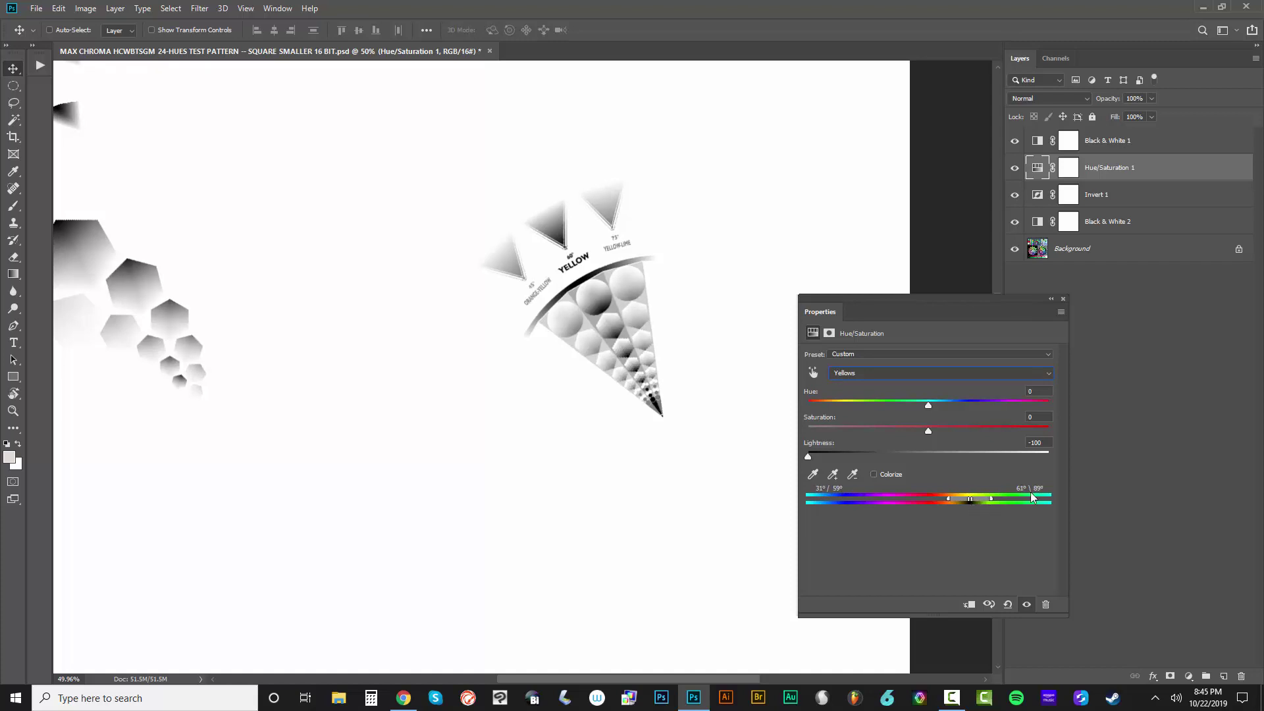
Export color lookup tables described as "MAX CHROMA COLOR SEPARATION LUTS - 12-HUES - YELLOW", copying the description before confirming the settings
{"action": "left_click", "coordinate": [37, 9]}
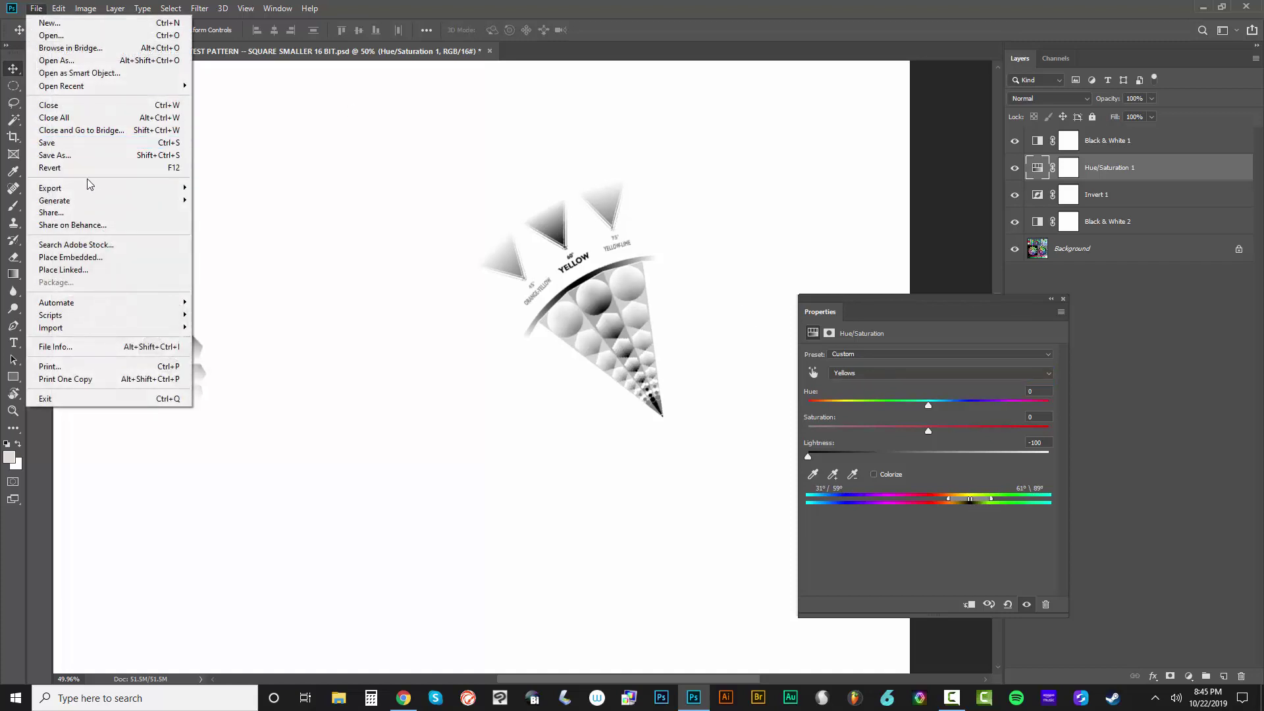
{"action": "mouse_move", "coordinate": [98, 188]}
{"action": "left_click", "coordinate": [260, 322]}
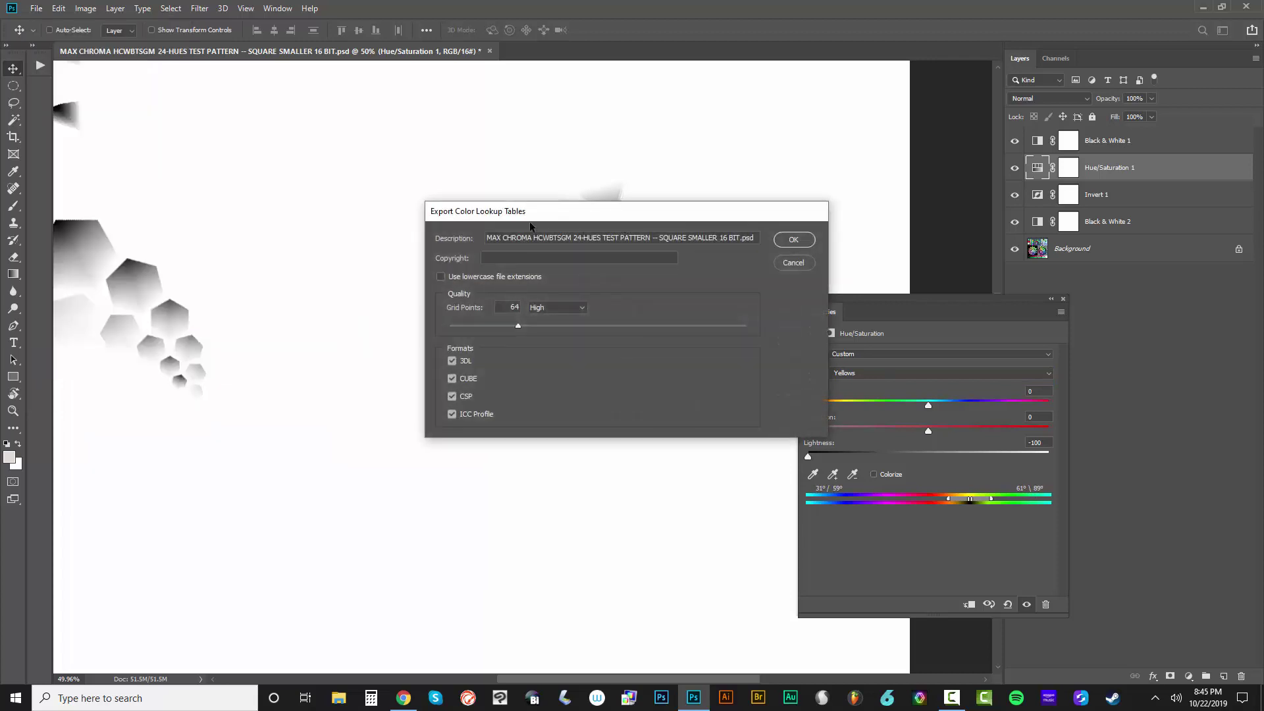
{"action": "triple_click", "coordinate": [617, 237]}
{"action": "key", "text": "ctrl+v"}
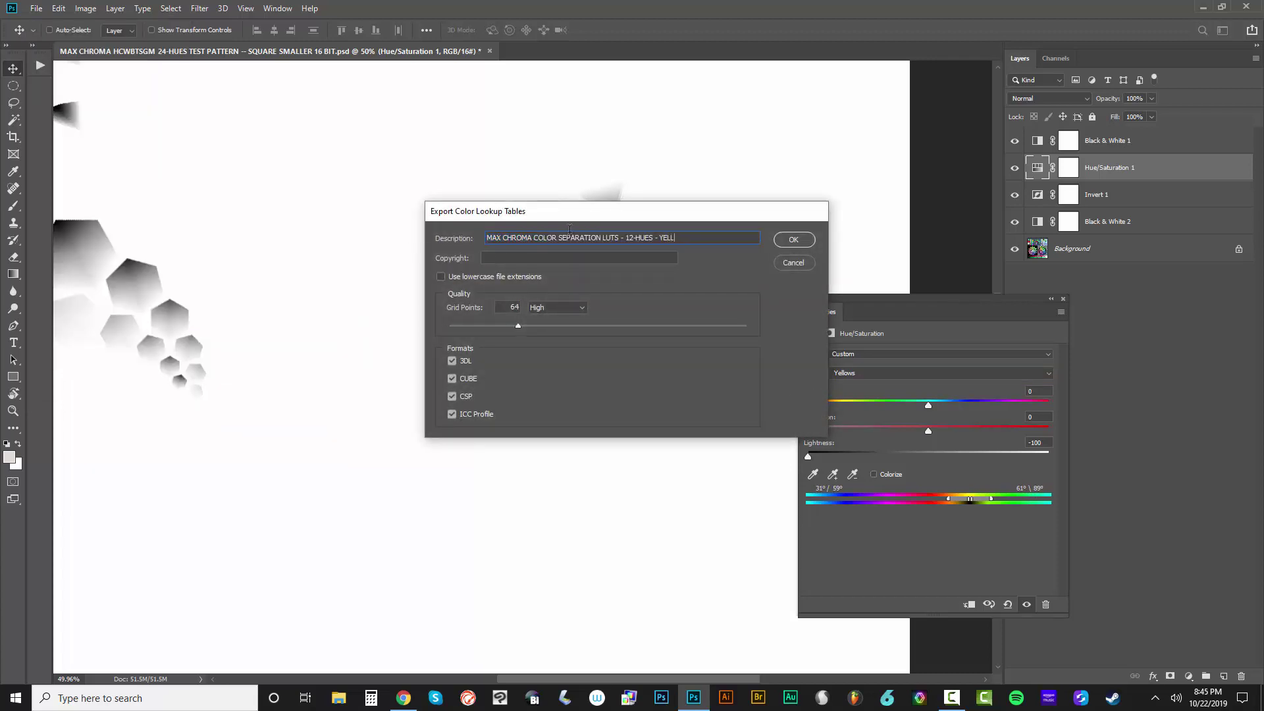
{"action": "key", "text": "ctrl+a"}
{"action": "key", "text": "ctrl+c"}
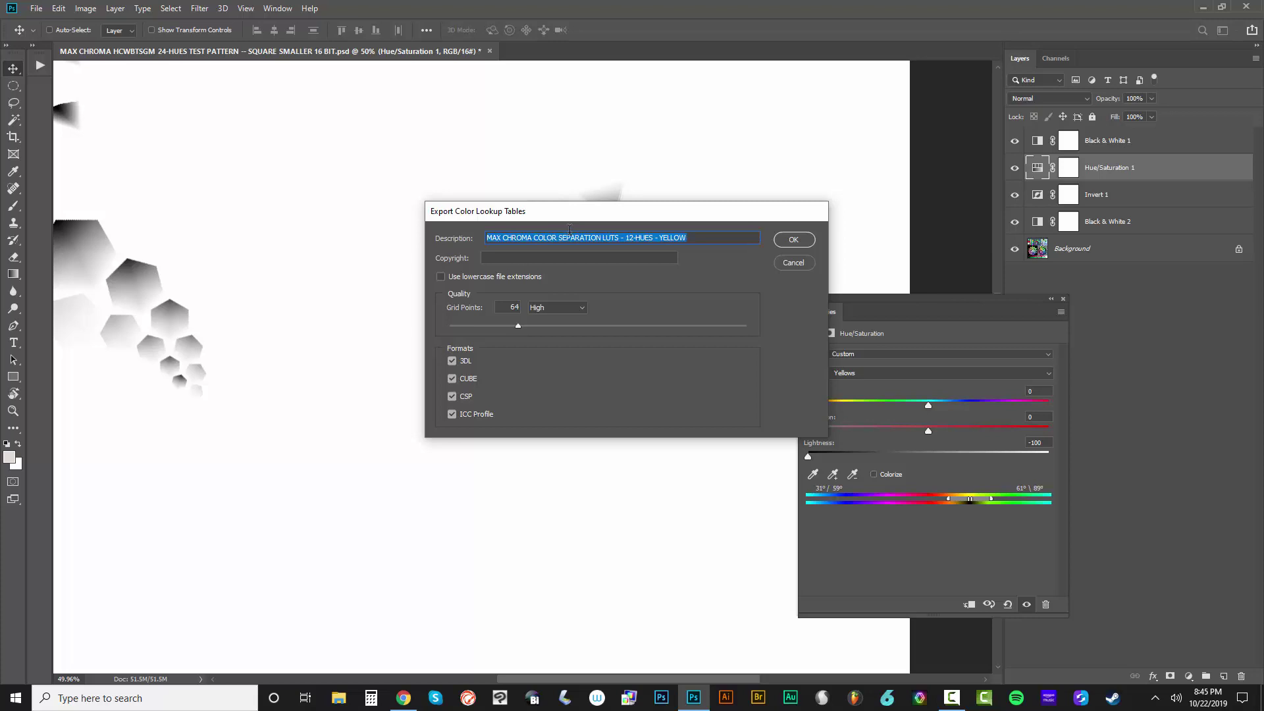
{"action": "left_click", "coordinate": [811, 246]}
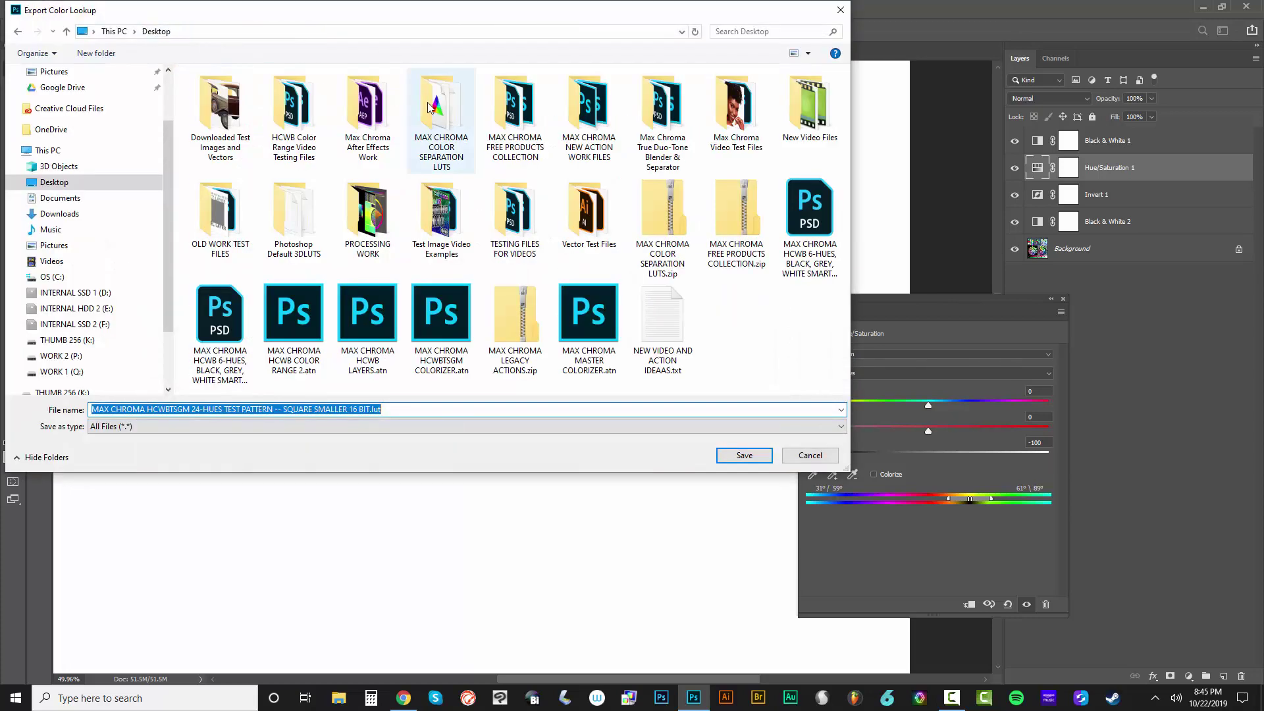
Save them in the MAX CHROMA COLOR SEPARATION LUTS folder as "MAX CHROMA COLOR SEPARATION LUTS - 12-HUES - YELLOW" and close the Hue/Saturation properties
{"action": "double_click", "coordinate": [429, 107]}
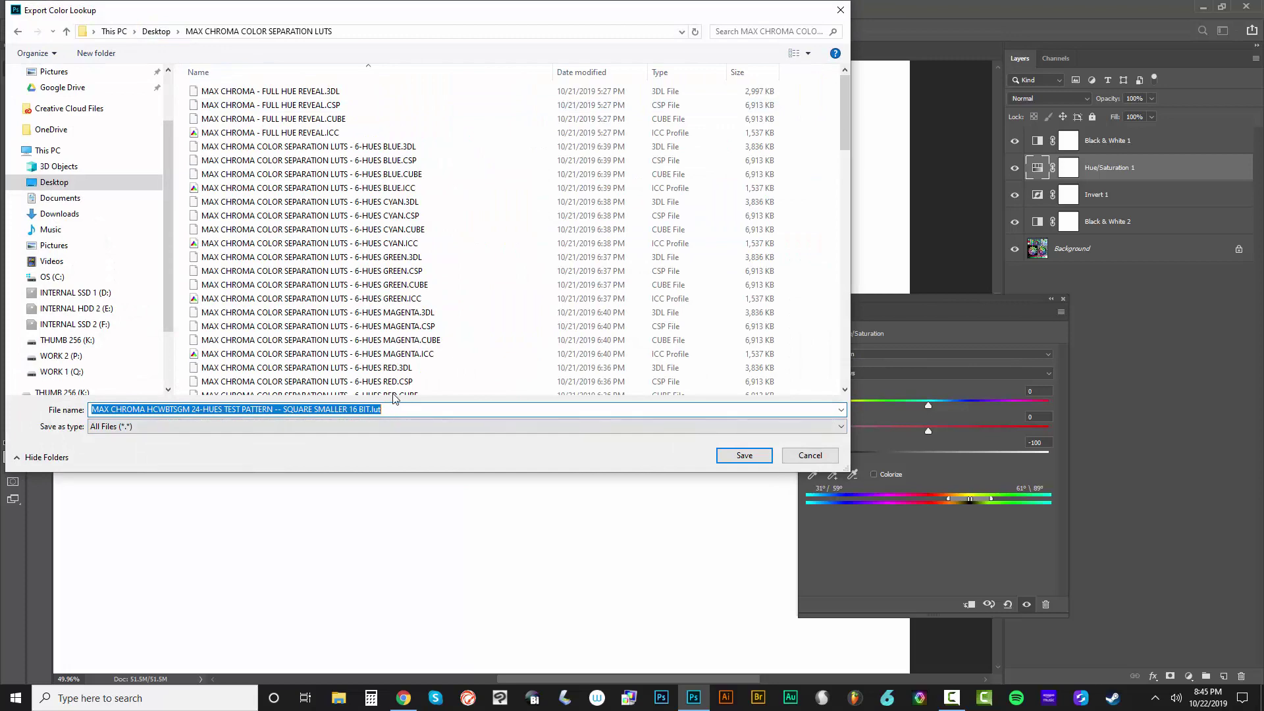
{"action": "key", "text": "ctrl+v"}
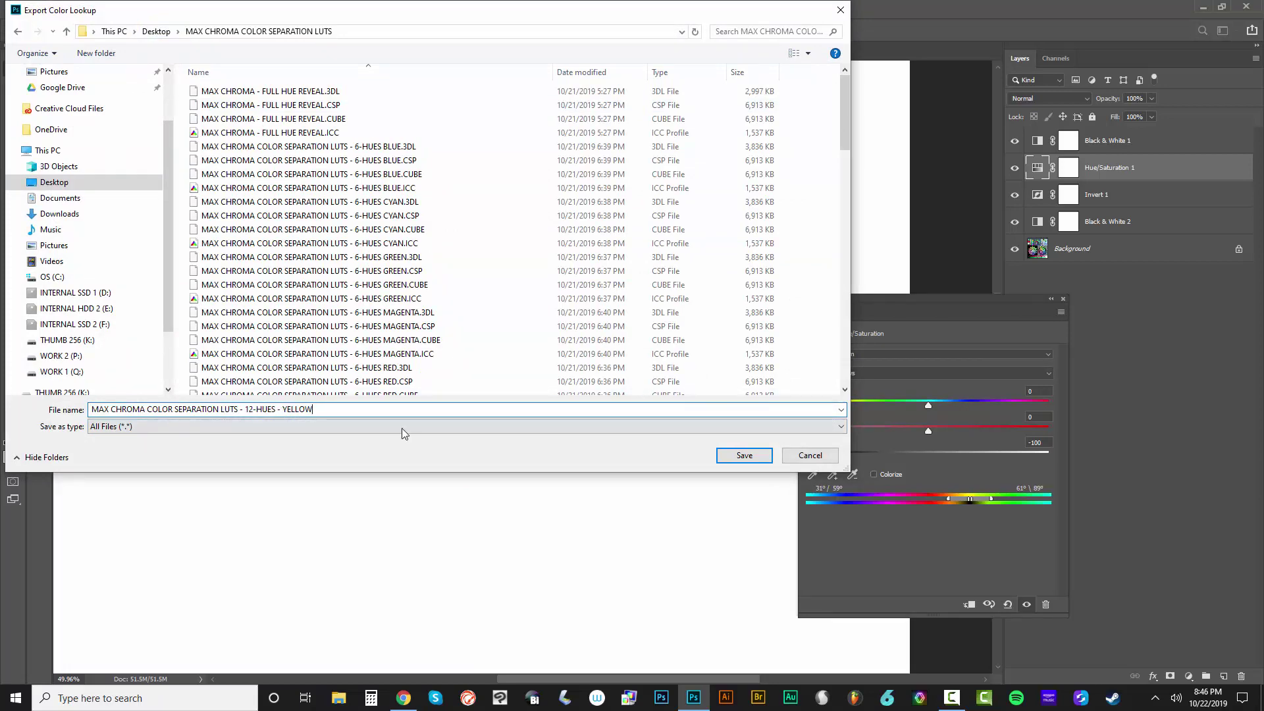
{"action": "left_click", "coordinate": [723, 459]}
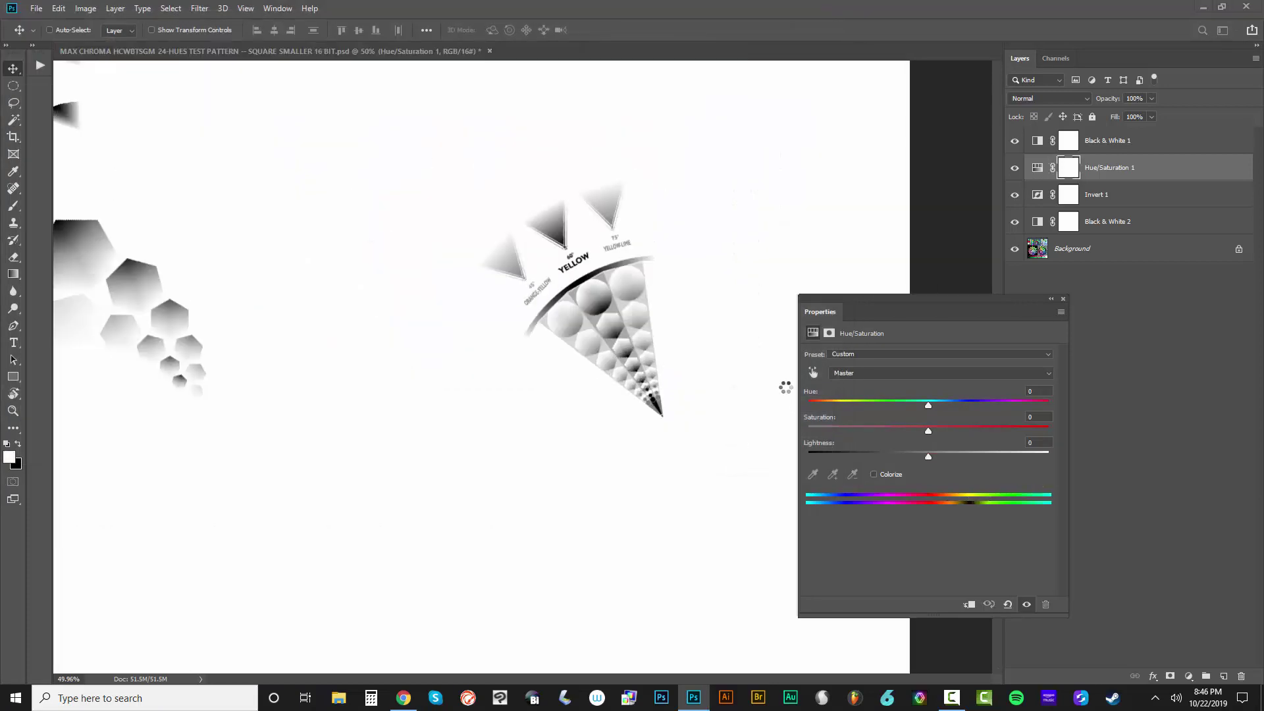
{"action": "left_click", "coordinate": [1063, 299]}
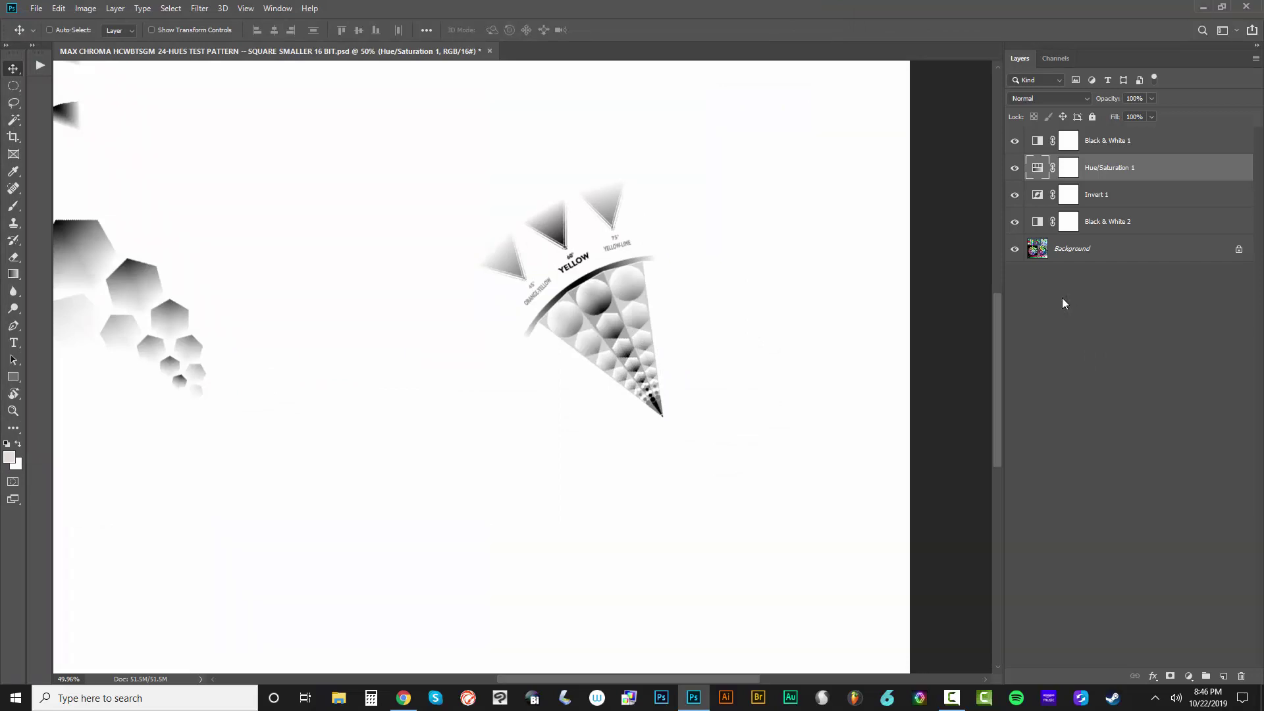
Delete all four adjustment layers and undo the last two deletions to keep Invert 1 and Black & White 2
{"action": "left_click", "coordinate": [1105, 149]}
{"action": "key", "text": "Delete"}
{"action": "key", "text": "Delete"}
{"action": "key", "text": "Delete"}
{"action": "key", "text": "Delete"}
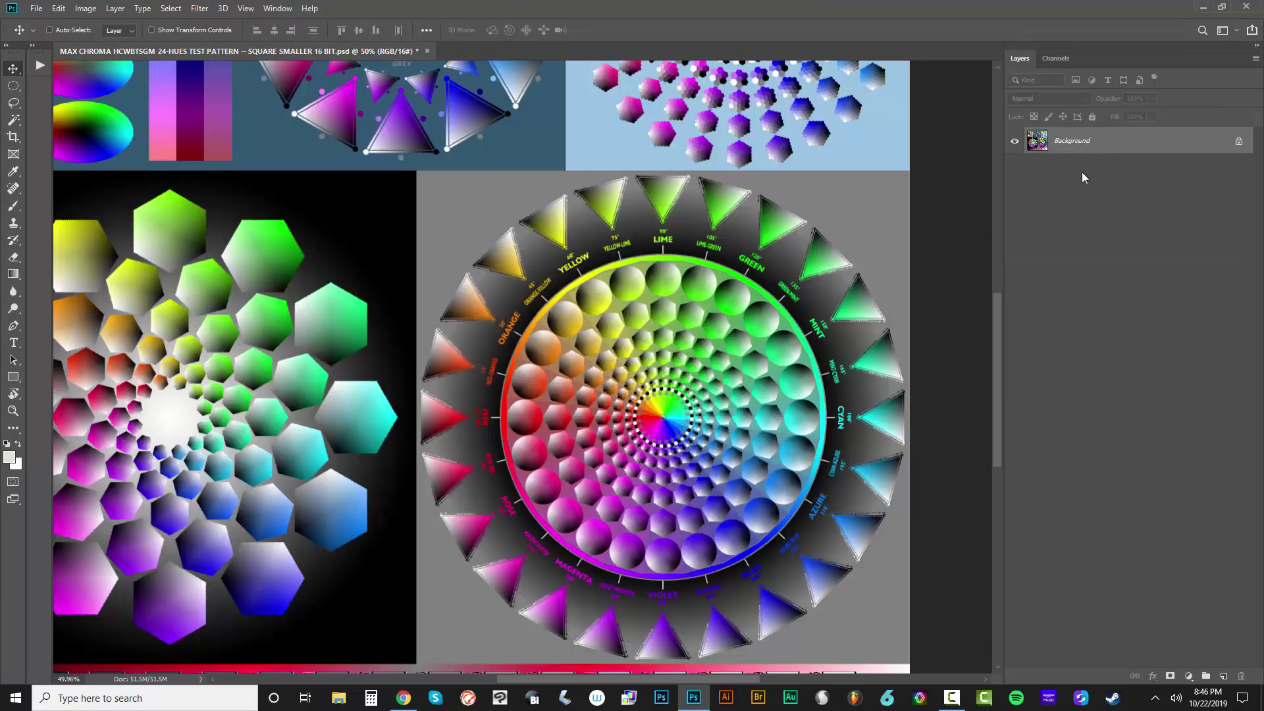
{"action": "key", "text": "ctrl+z"}
{"action": "key", "text": "ctrl+z"}
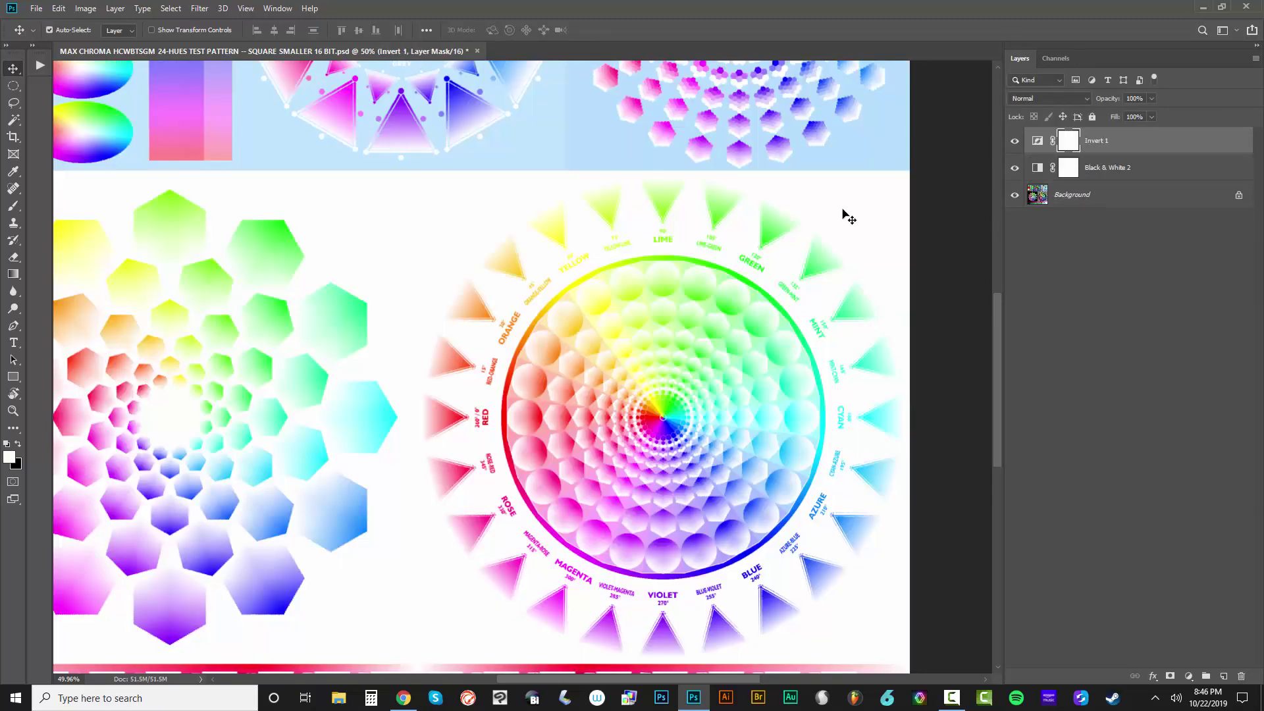
{"action": "scroll", "coordinate": [681, 268], "scroll_direction": "down", "scroll_amount": 5}
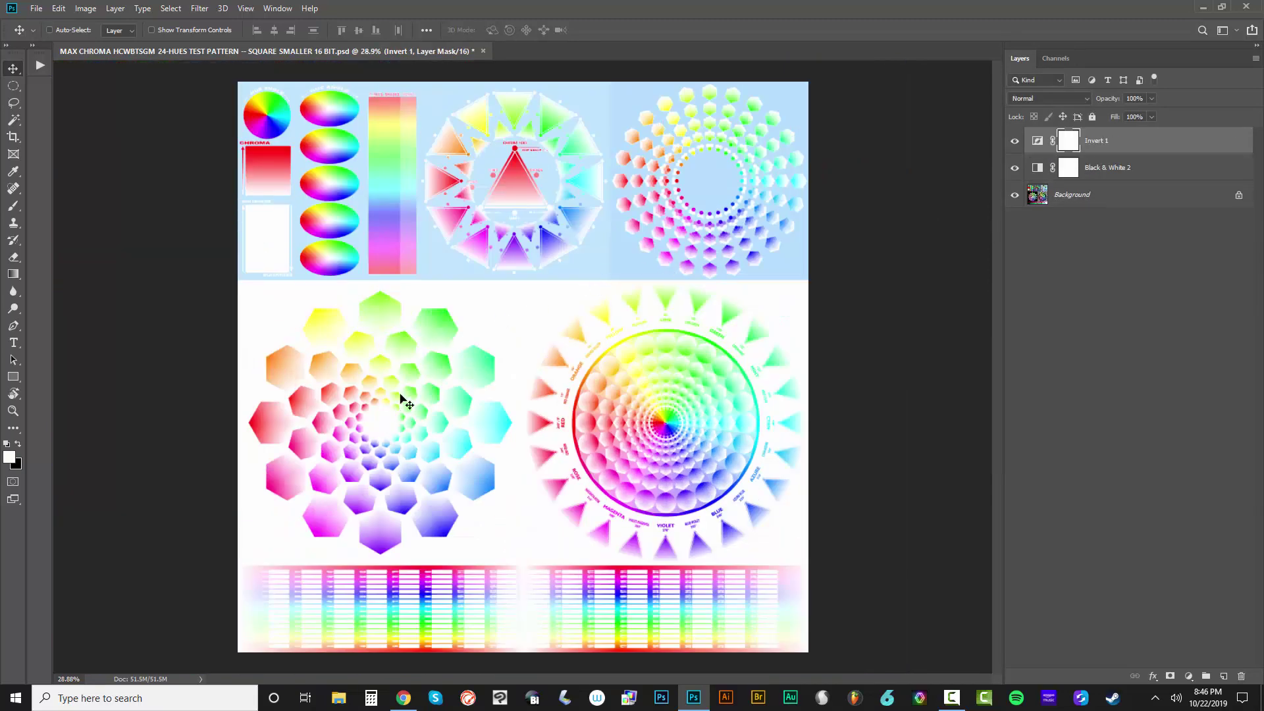
{"action": "scroll", "coordinate": [410, 404], "scroll_direction": "up", "scroll_amount": 1}
Start a color lookup table export described as "MAX CHROMA COLOR SEPARATION LUTS - CHROMA in COLOR - to WHITE"
{"action": "left_click", "coordinate": [36, 9]}
{"action": "mouse_move", "coordinate": [81, 191]}
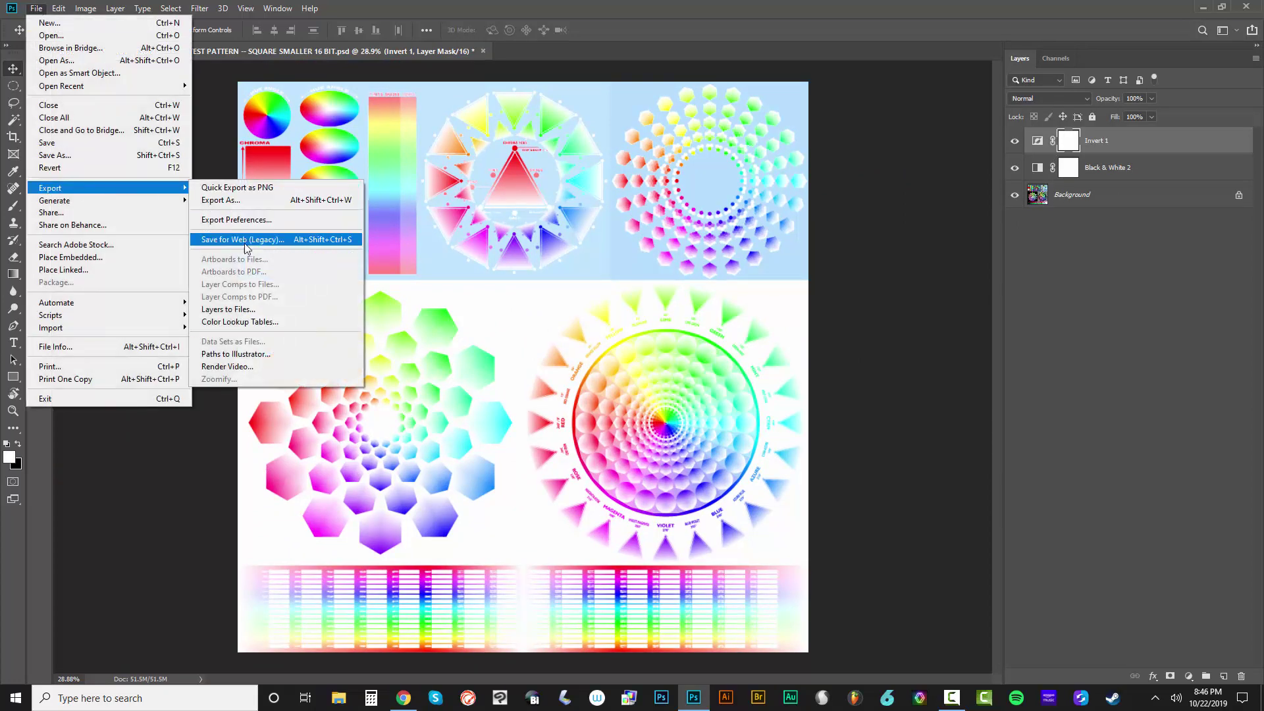
{"action": "left_click", "coordinate": [254, 323]}
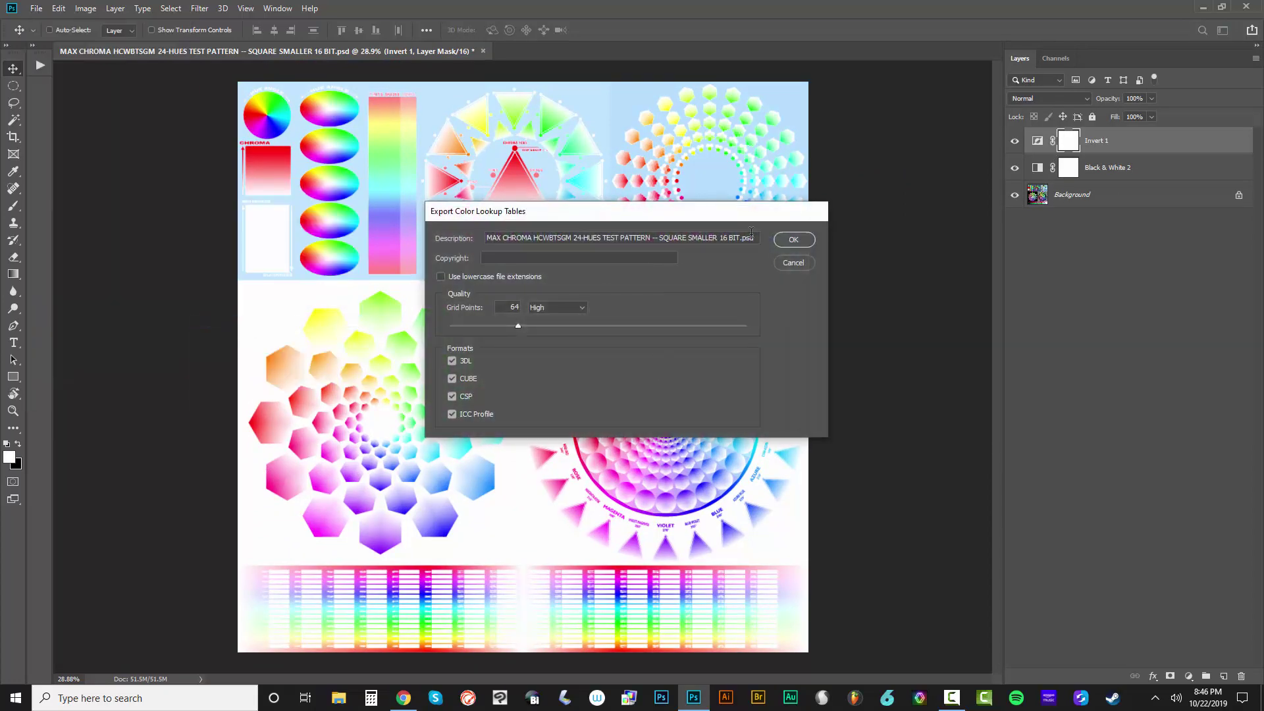
{"action": "key", "text": "ctrl+a"}
{"action": "key", "text": "ctrl+v"}
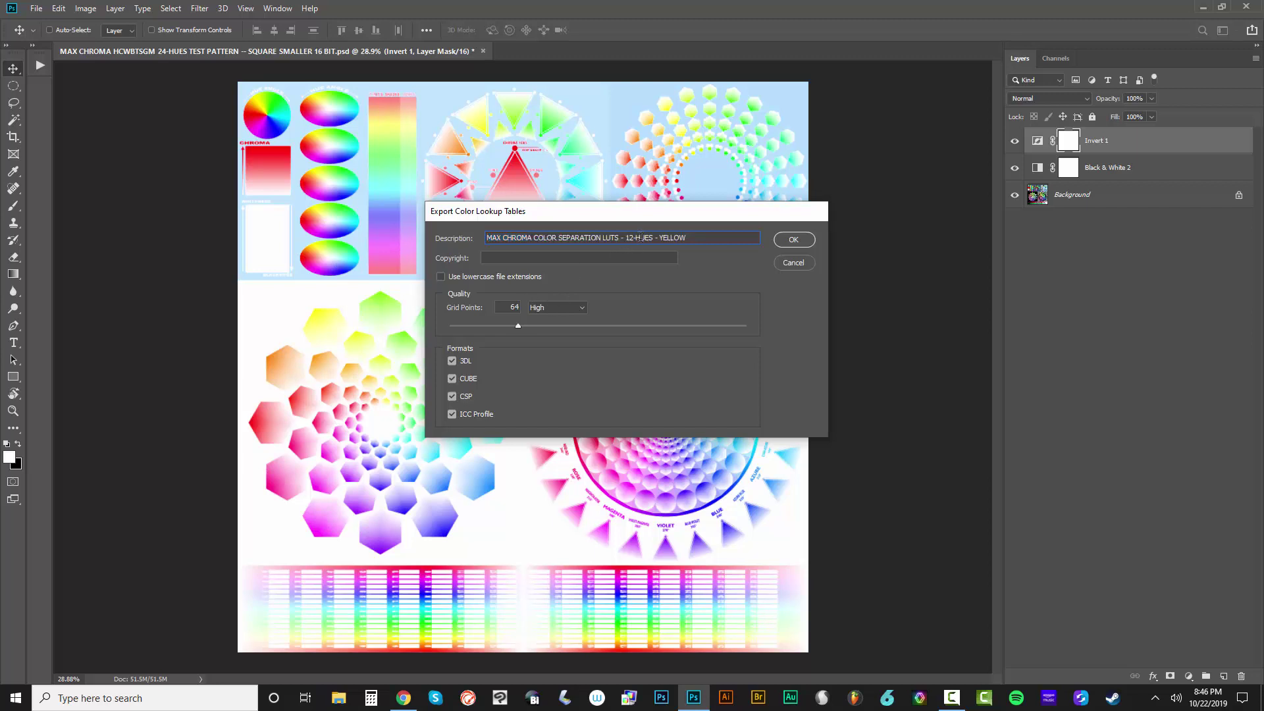
{"action": "left_click_drag", "start_coordinate": [629, 239], "coordinate": [759, 254]}
{"action": "key", "text": "BackSpace"}
{"action": "key", "text": "BackSpace"}
{"action": "type", "text": "CHROMA in COLOR - to WHITE"}
Copy the full CHROMA in COLOR - to WHITE export description for reuse as the file name
{"action": "left_click_drag", "start_coordinate": [738, 238], "coordinate": [358, 245]}
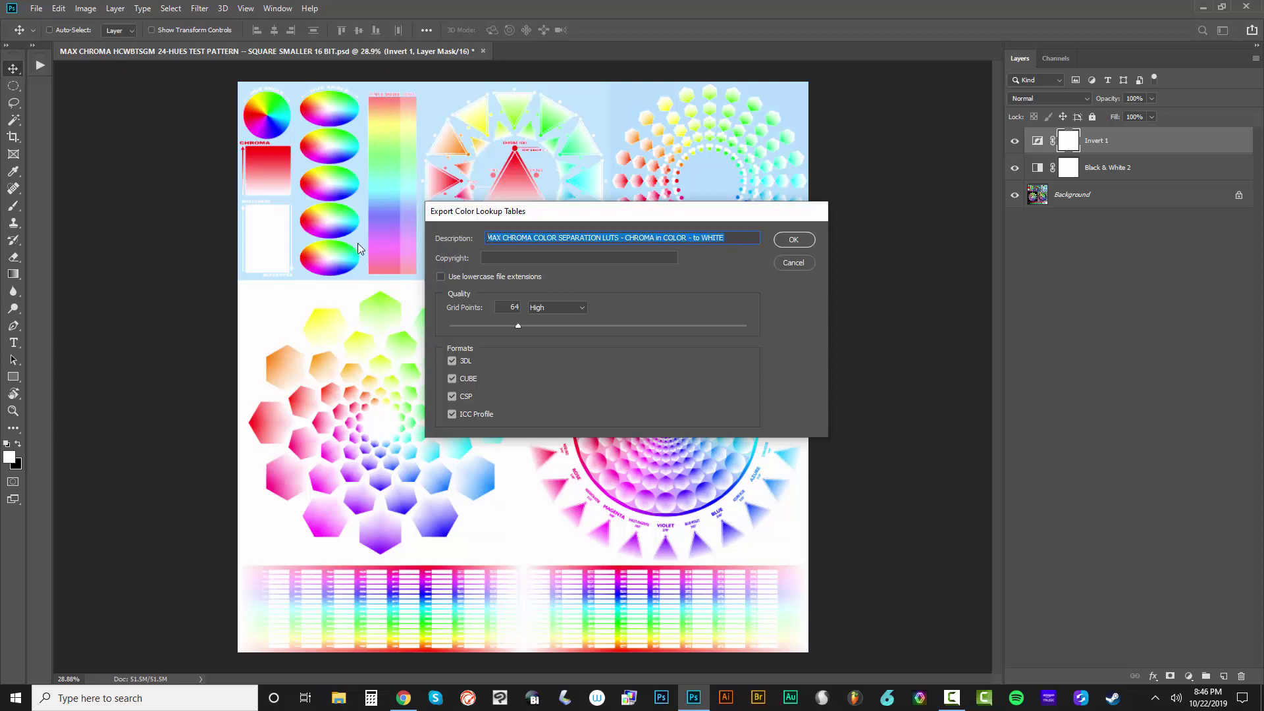
{"action": "left_click", "coordinate": [687, 238]}
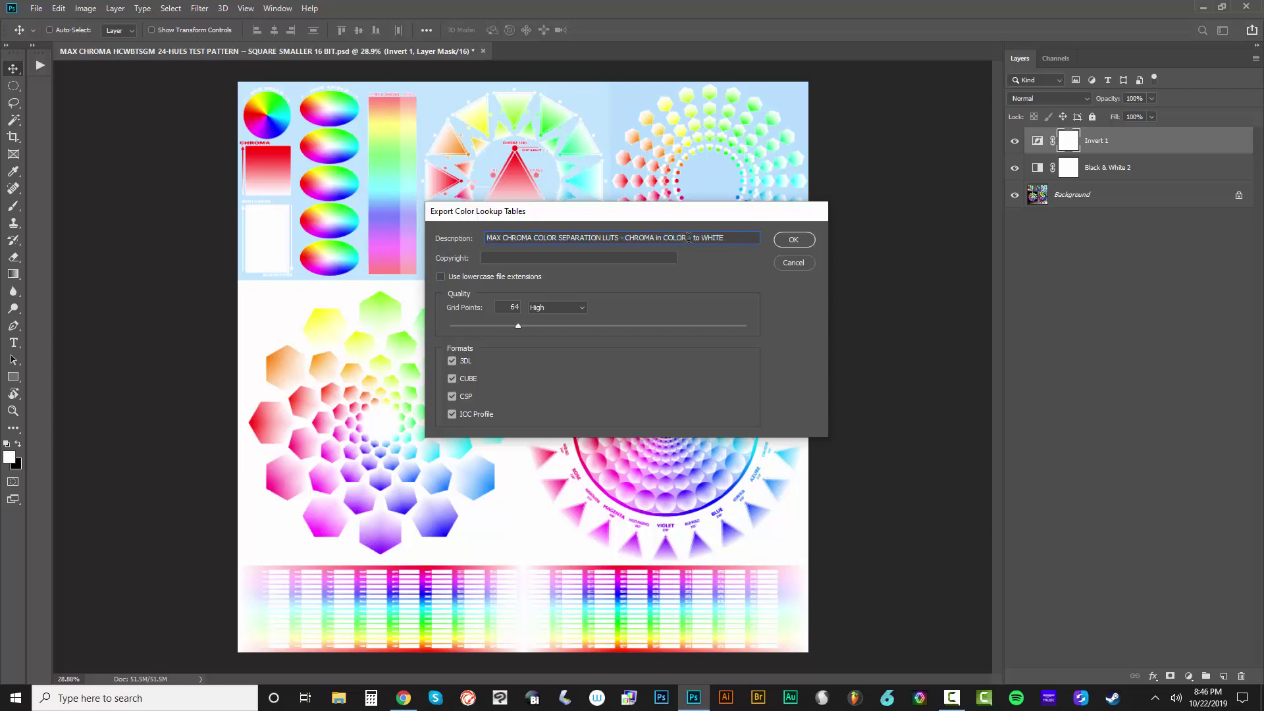
{"action": "left_click_drag", "start_coordinate": [719, 238], "coordinate": [443, 248]}
{"action": "key", "text": "ctrl+c"}
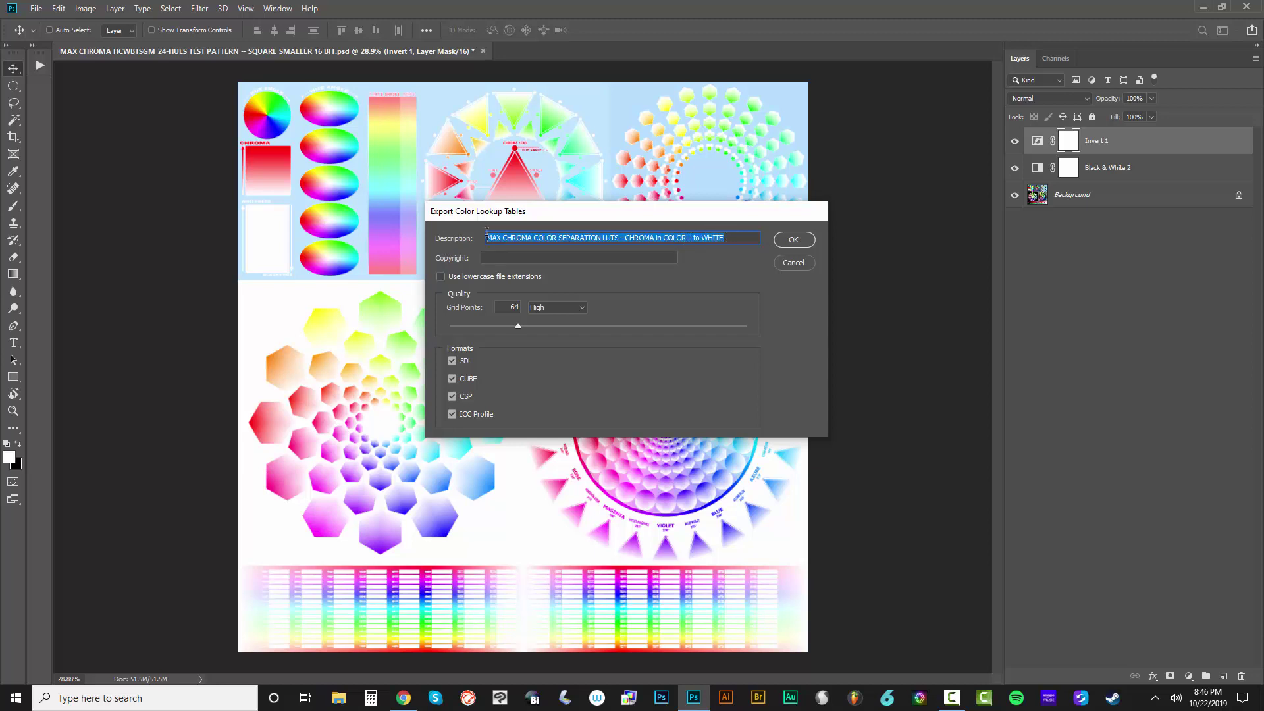
Save the lookup tables in the MAX CHROMA COLOR SEPARATION LUTS folder as "MAX CHROMA COLOR SEPARATION LUTS - CHROMA in COLOR - to WHITE"
{"action": "left_click", "coordinate": [796, 245]}
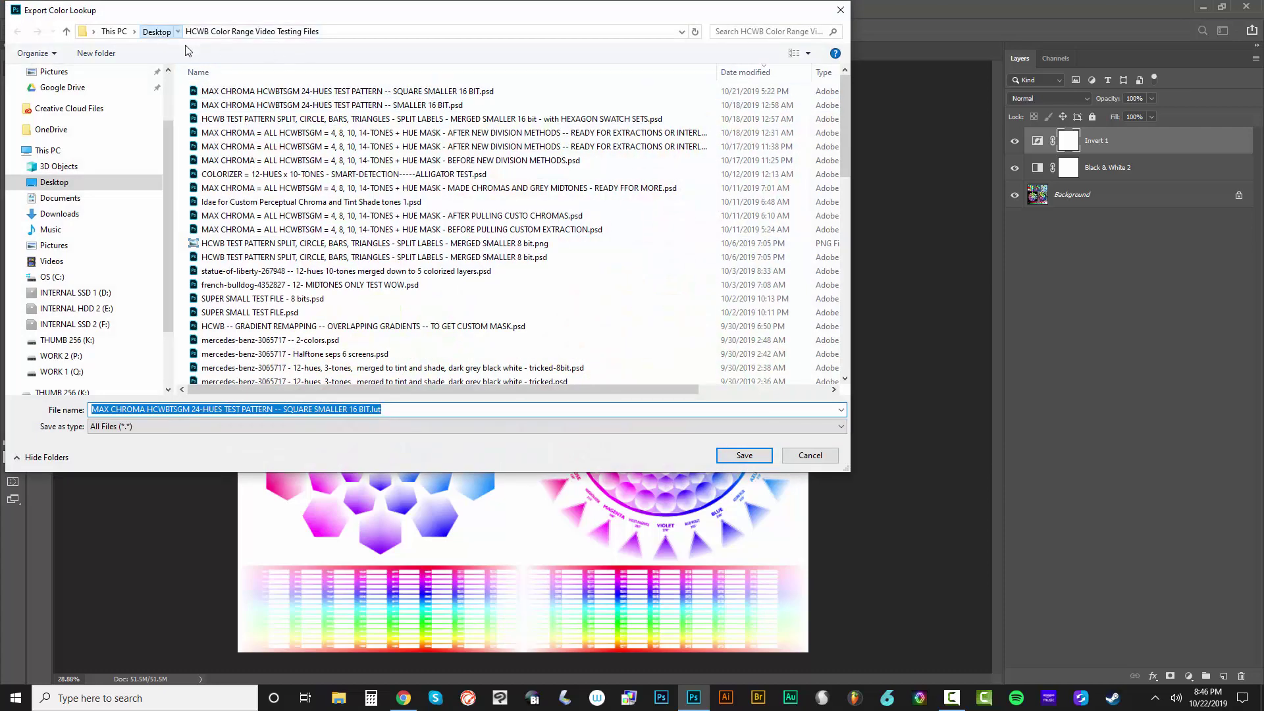
{"action": "left_click", "coordinate": [174, 36]}
{"action": "double_click", "coordinate": [440, 107]}
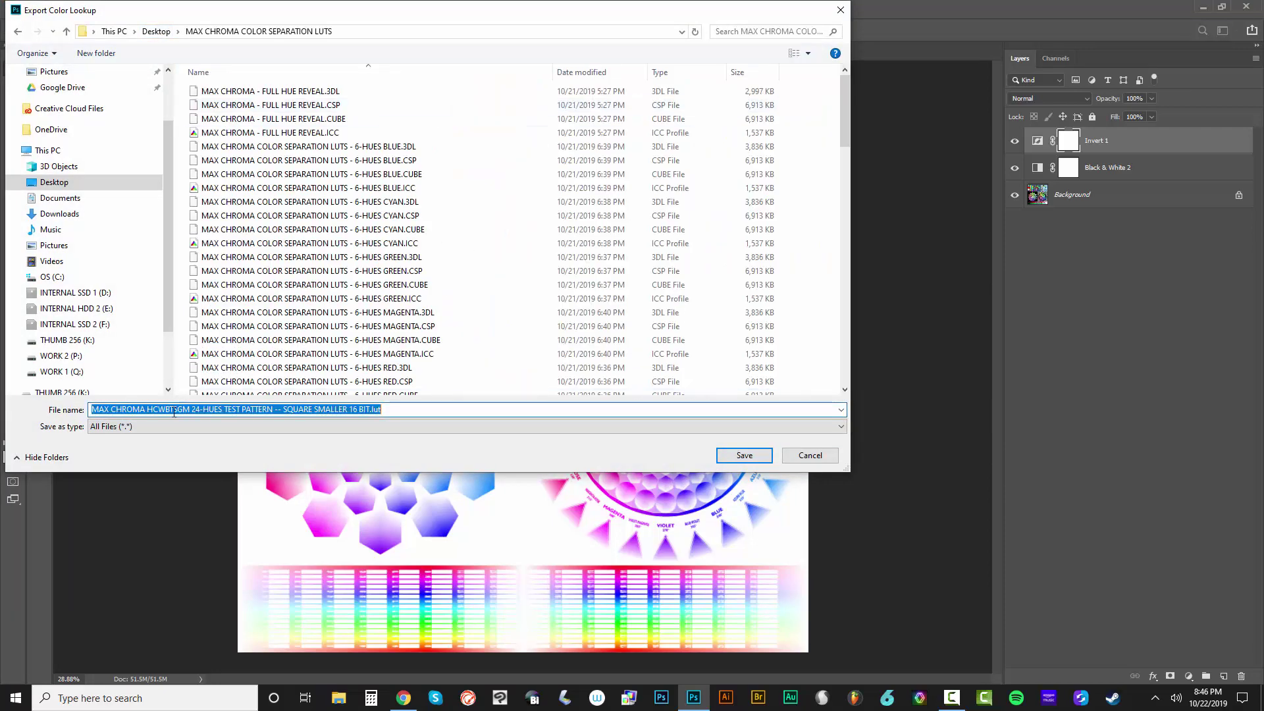
{"action": "key", "text": "ctrl+v"}
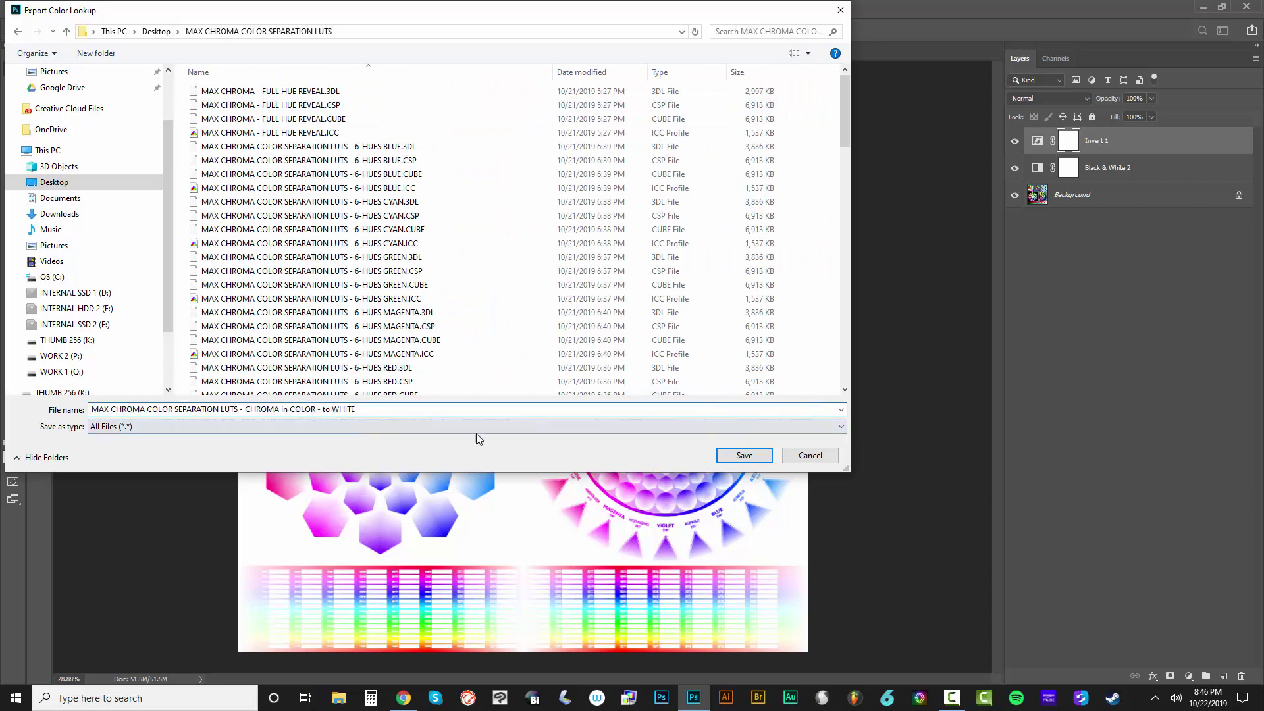
{"action": "left_click", "coordinate": [744, 455]}
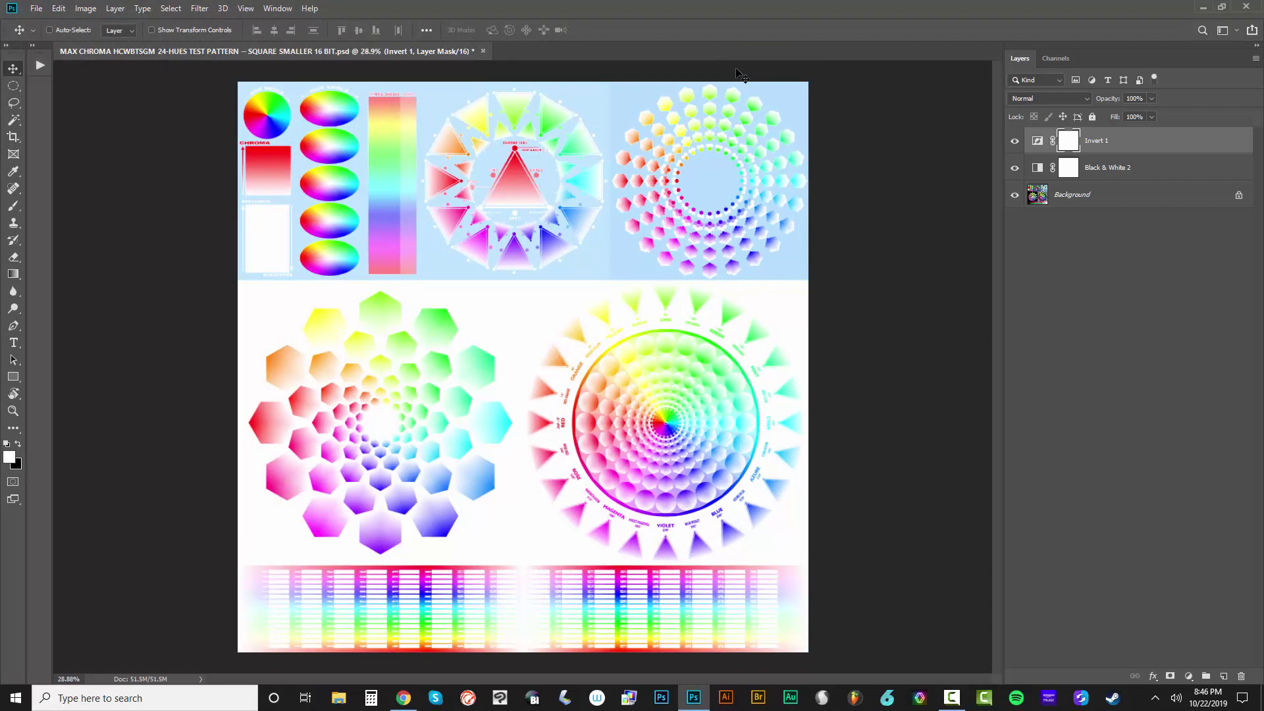
Set the Black & White 2 adjustment's preset to Maximum Black and delete the Invert 1 layer
{"action": "left_click", "coordinate": [1039, 172]}
{"action": "left_click", "coordinate": [1012, 142]}
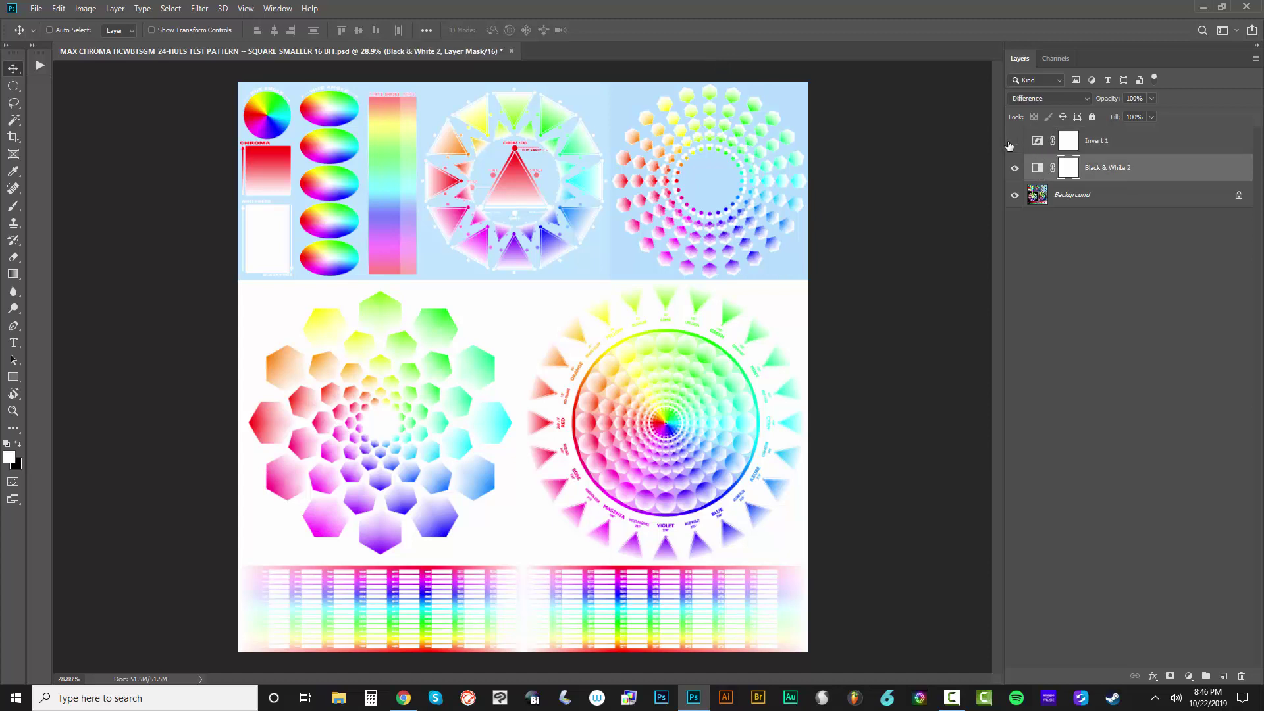
{"action": "double_click", "coordinate": [1037, 170]}
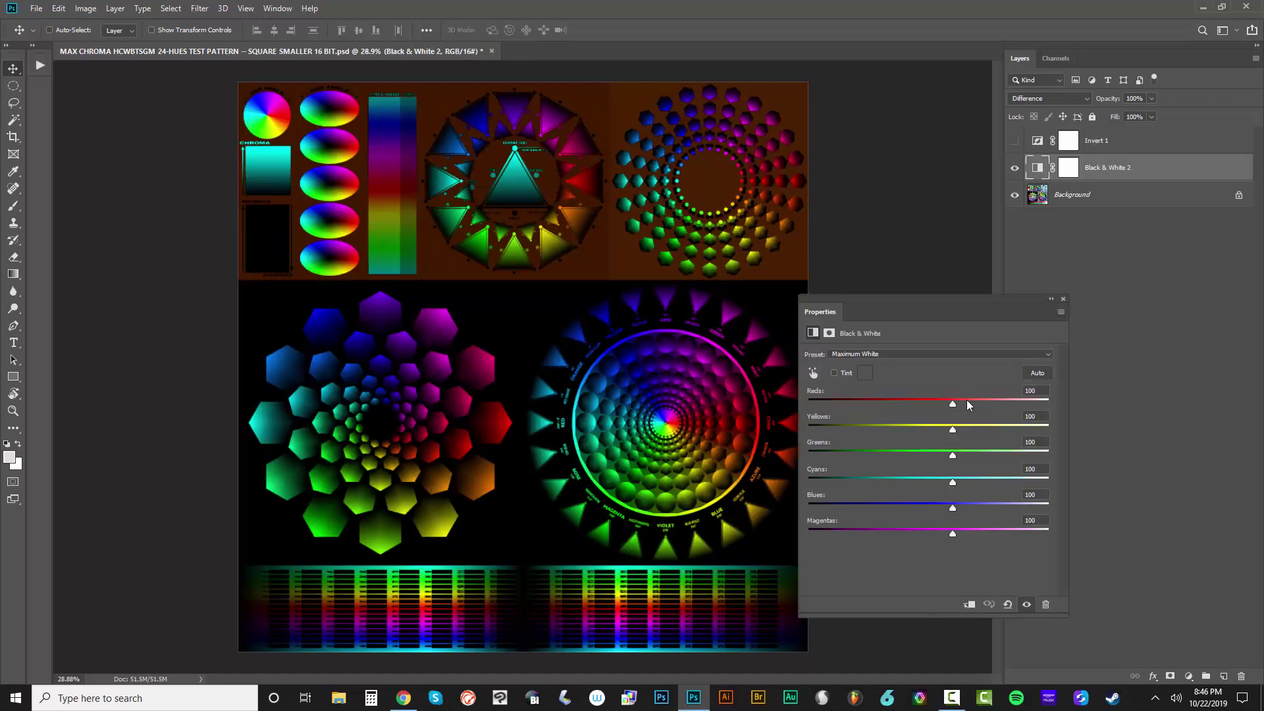
{"action": "left_click", "coordinate": [898, 358]}
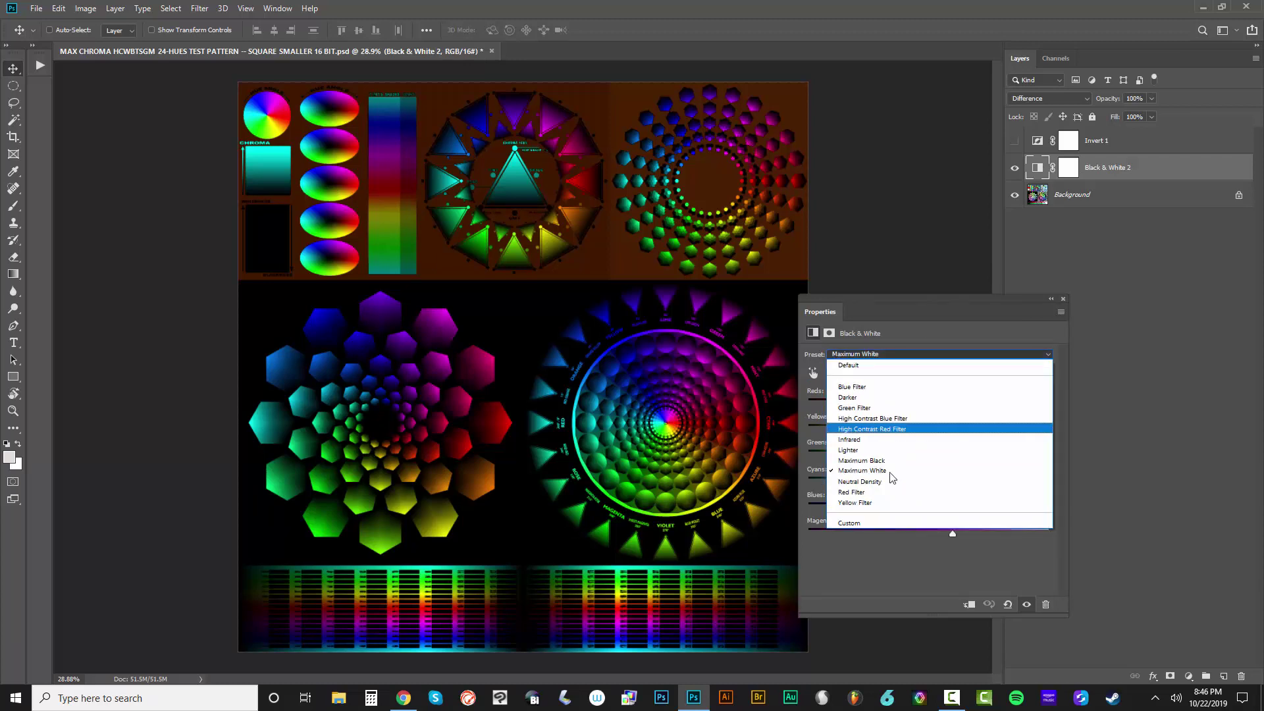
{"action": "left_click", "coordinate": [913, 329]}
{"action": "left_click", "coordinate": [910, 356]}
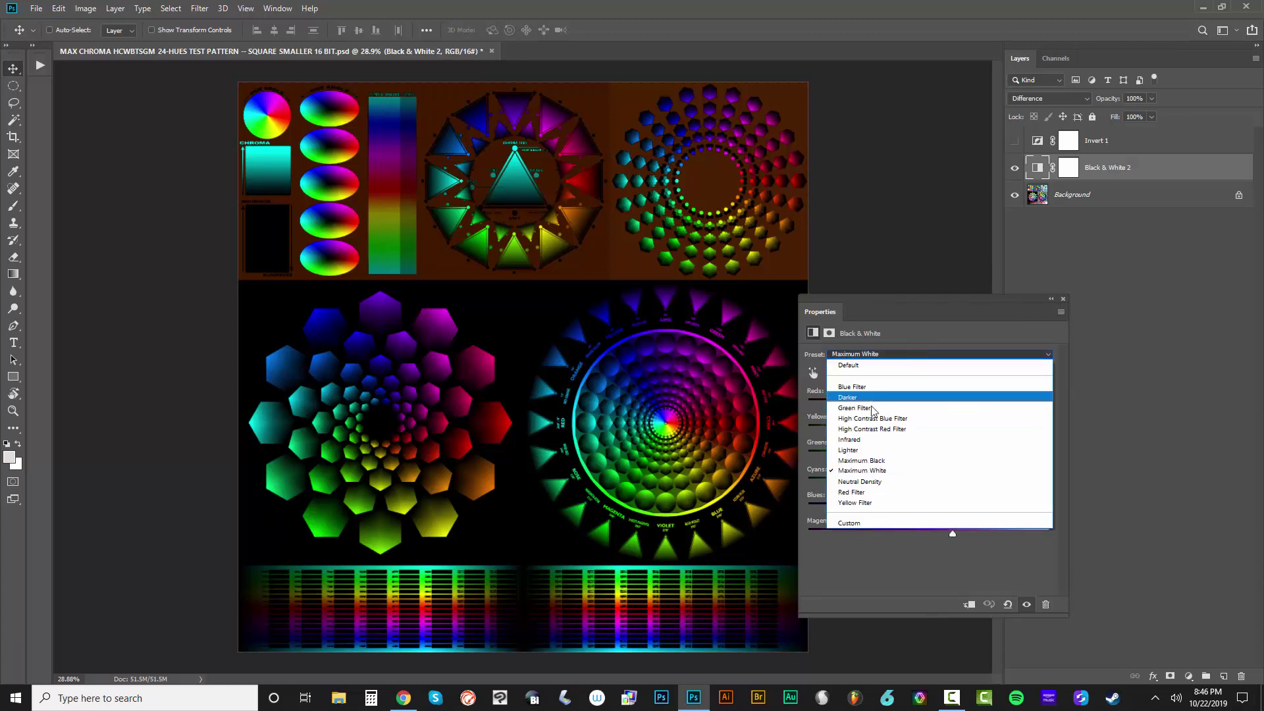
{"action": "left_click", "coordinate": [887, 461]}
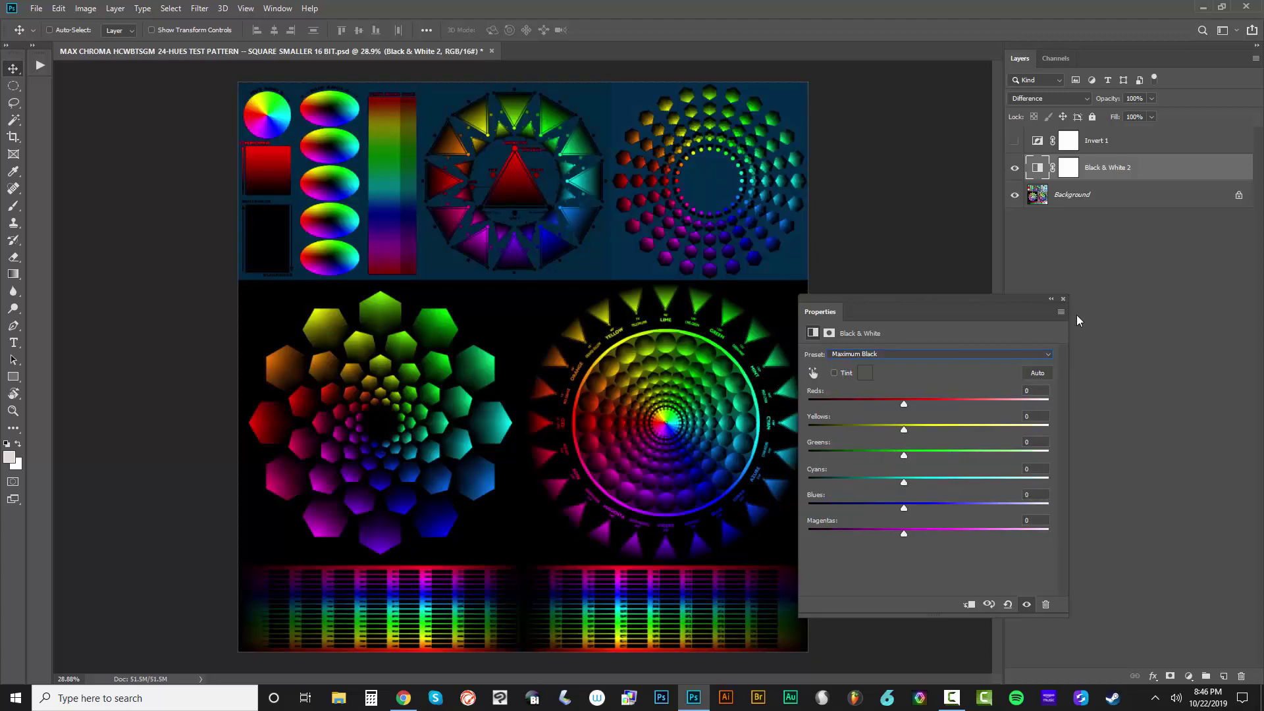
{"action": "left_click", "coordinate": [1064, 300]}
{"action": "left_click", "coordinate": [1115, 150]}
{"action": "key", "text": "Delete"}
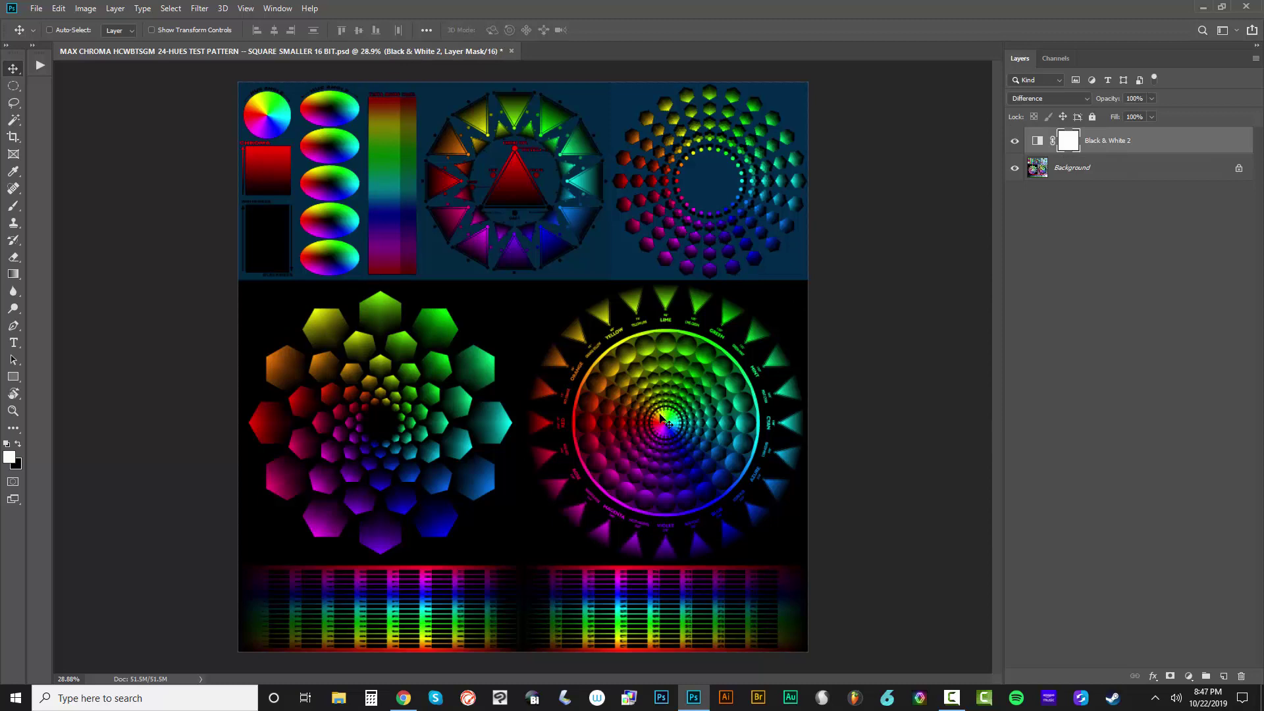
Start a color lookup table export, replacing the description with the copied "MAX CHROMA COLOR SEPARATION LUTS - CHROMA in COLOR - to WHITE" text
{"action": "left_click", "coordinate": [36, 8]}
{"action": "mouse_move", "coordinate": [79, 188]}
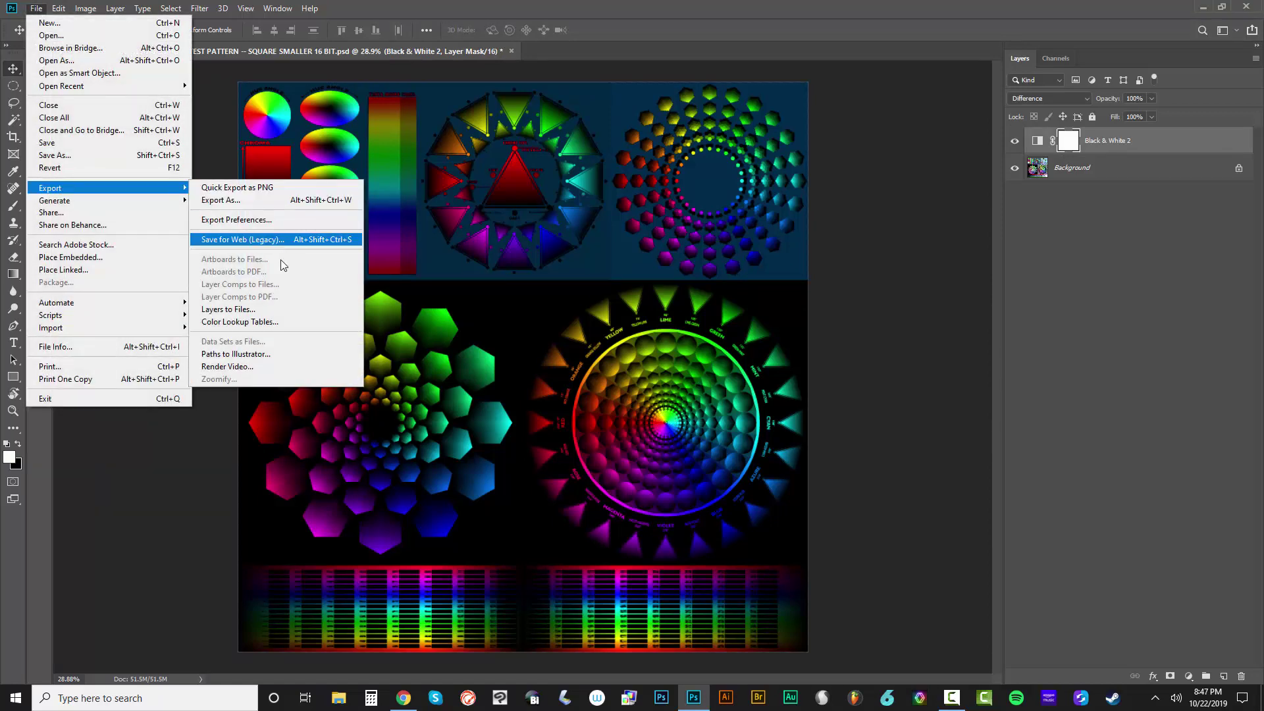
{"action": "left_click", "coordinate": [266, 323]}
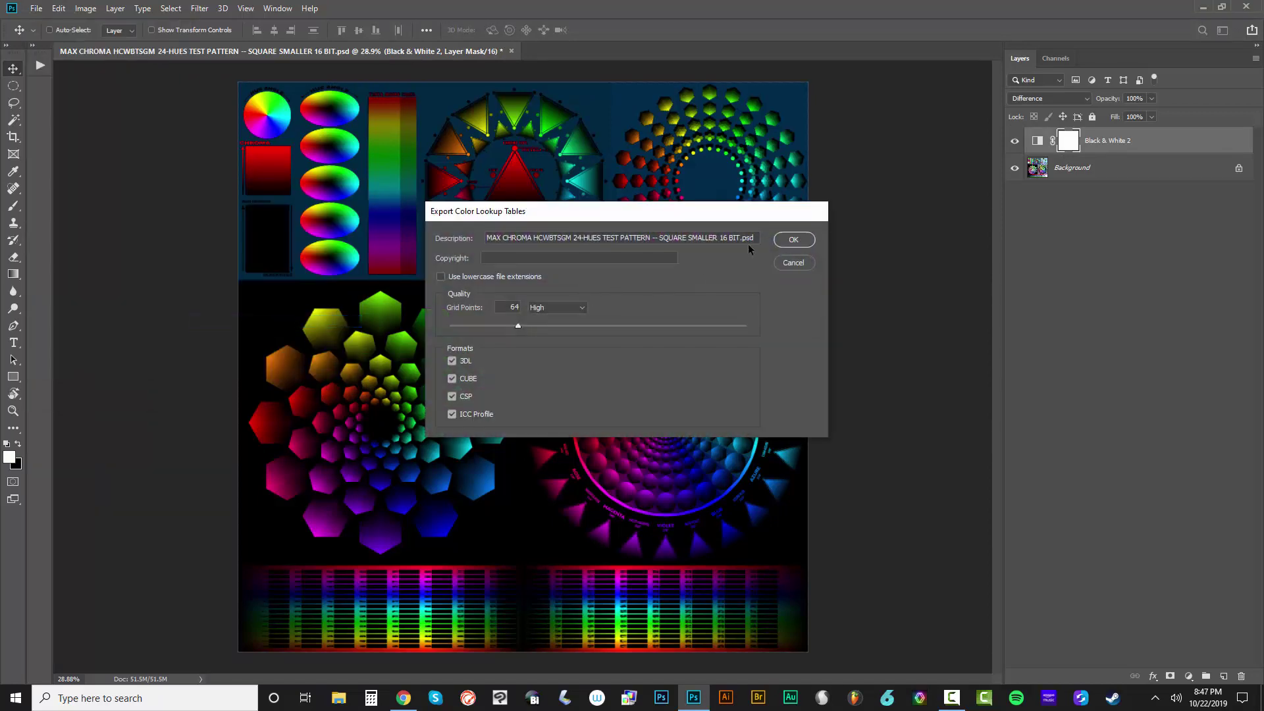
{"action": "left_click_drag", "start_coordinate": [754, 235], "coordinate": [417, 222]}
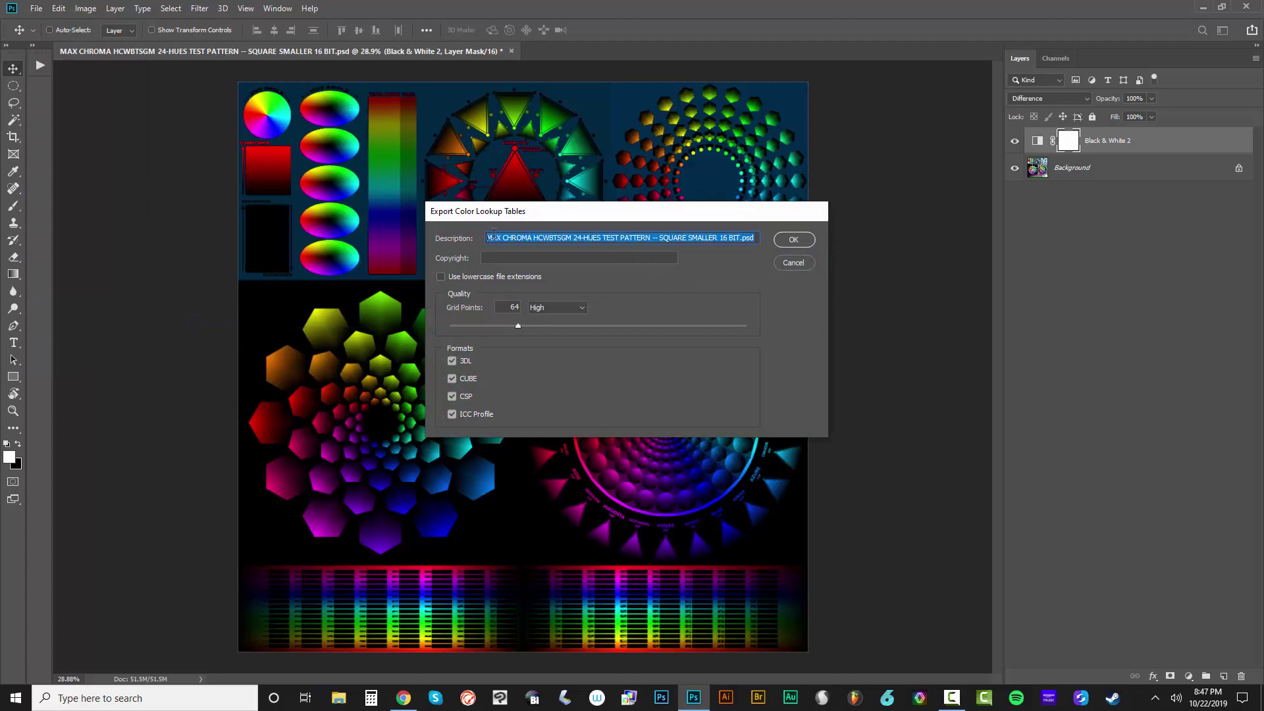
{"action": "key", "text": "ctrl+v"}
{"action": "double_click", "coordinate": [703, 239]}
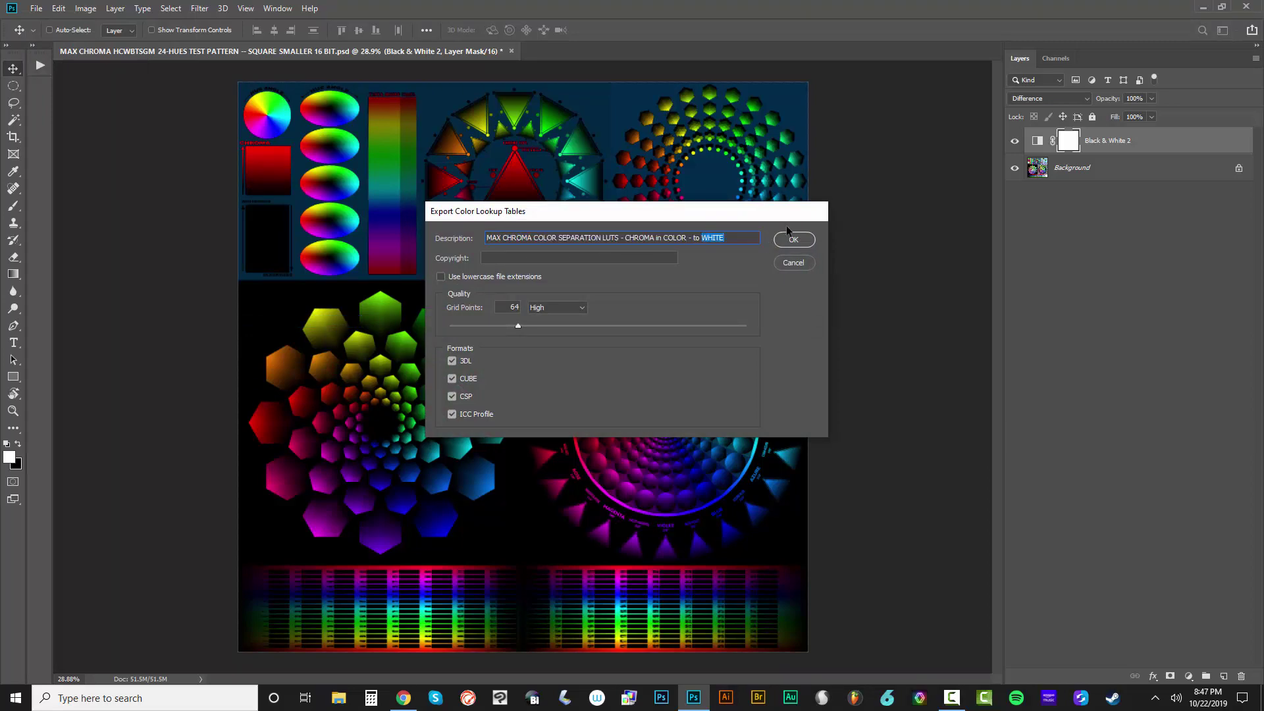
{"action": "left_click", "coordinate": [790, 237]}
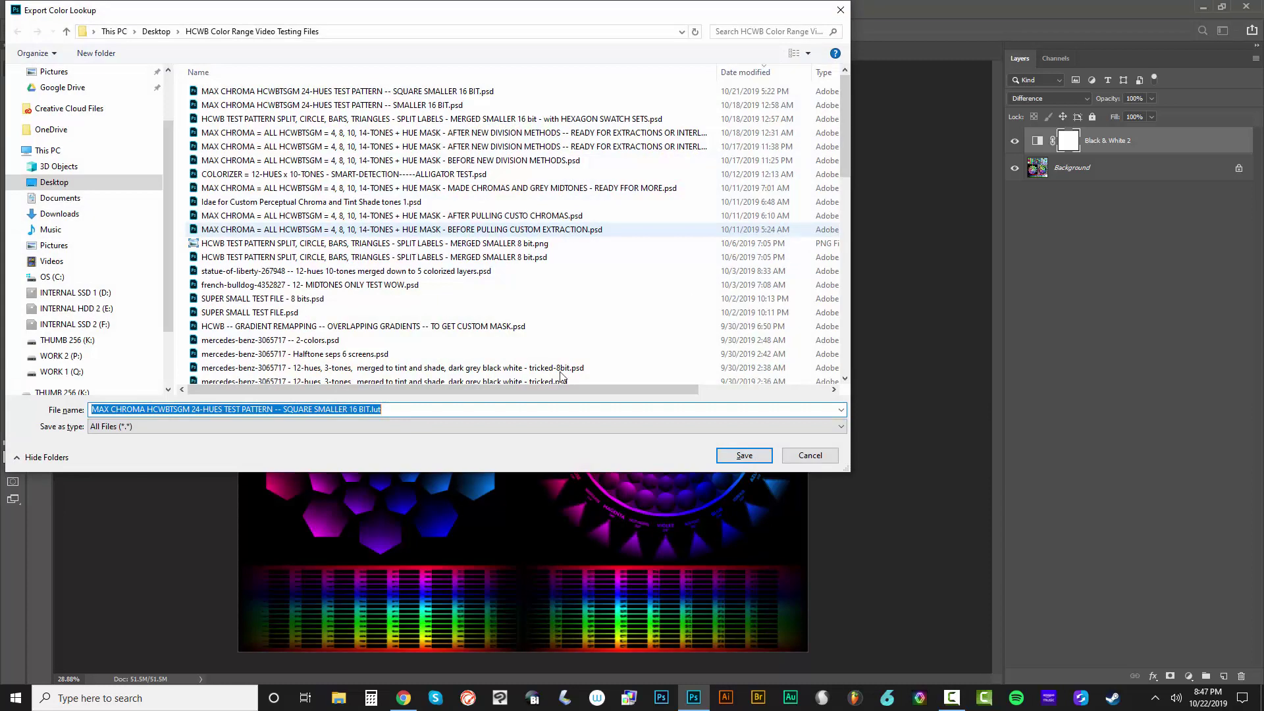
Save the tables in the MAX CHROMA COLOR SEPARATION LUTS folder as "MAX CHROMA COLOR SEPARATION LUTS - CHROMA in COLOR - to BLACK"
{"action": "left_click", "coordinate": [156, 31]}
{"action": "left_click", "coordinate": [445, 105]}
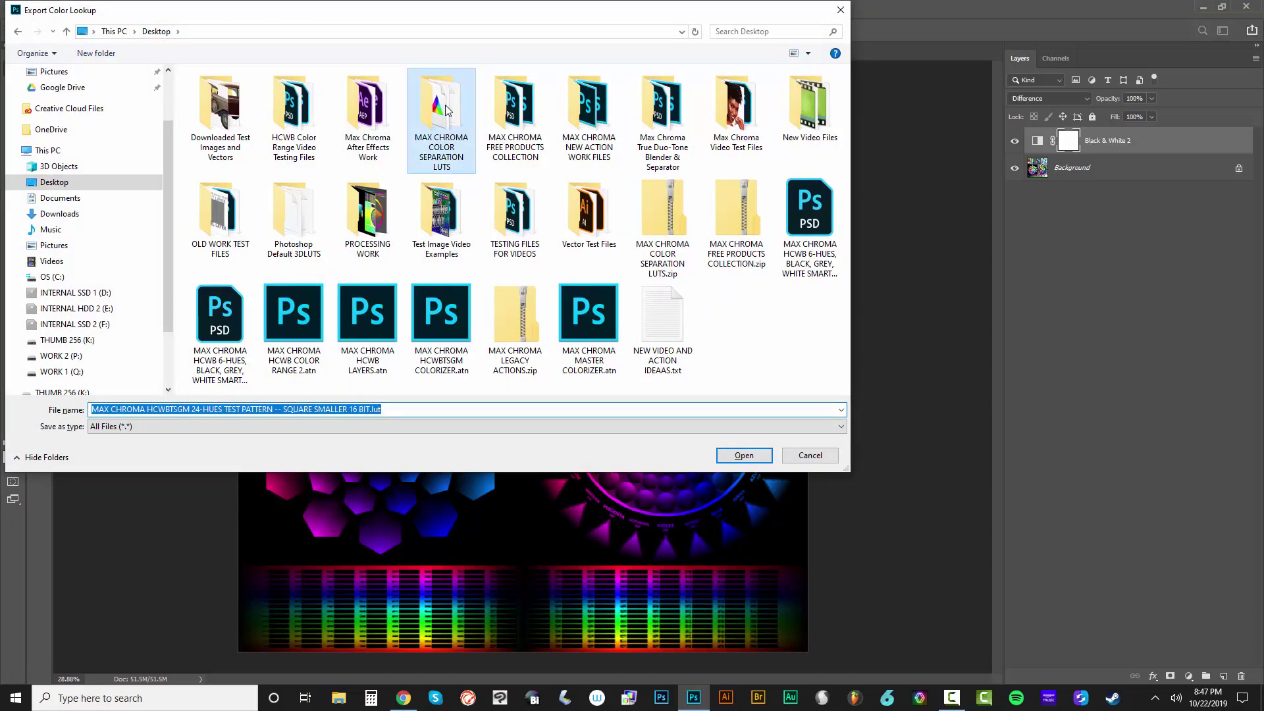
{"action": "double_click", "coordinate": [445, 105]}
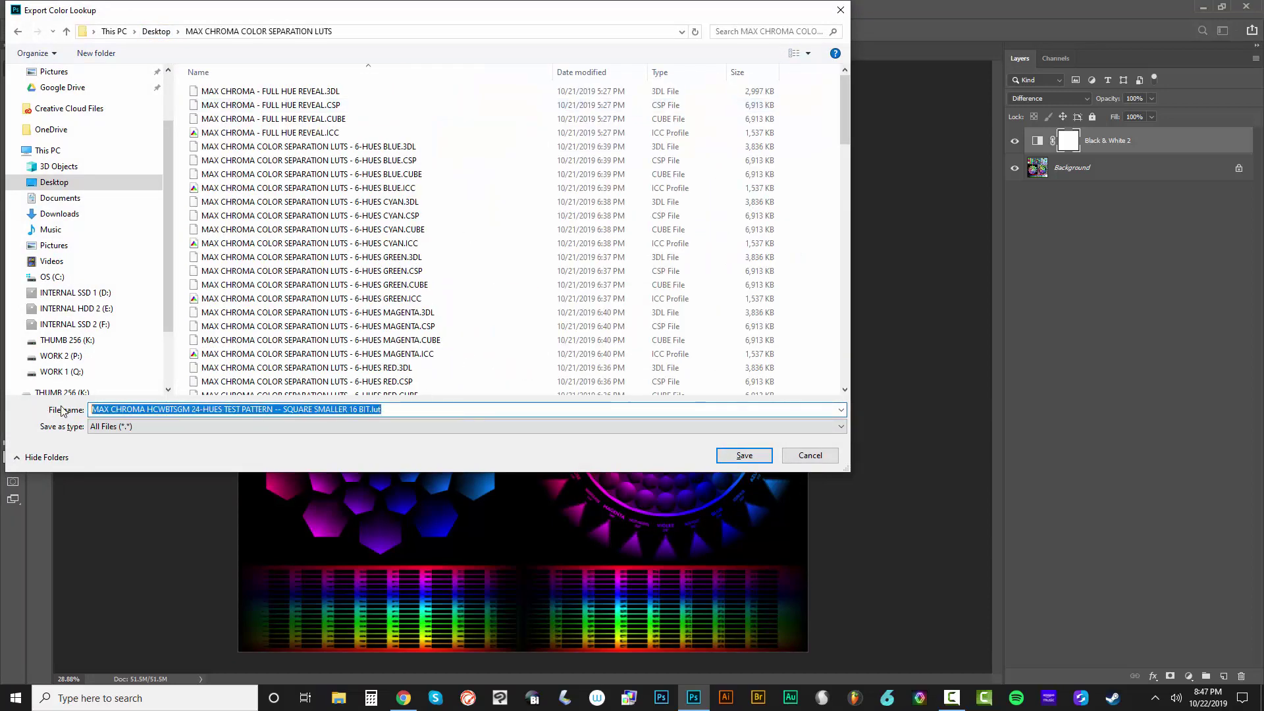
{"action": "key", "text": "ctrl+v"}
{"action": "left_click_drag", "start_coordinate": [361, 411], "coordinate": [335, 422]}
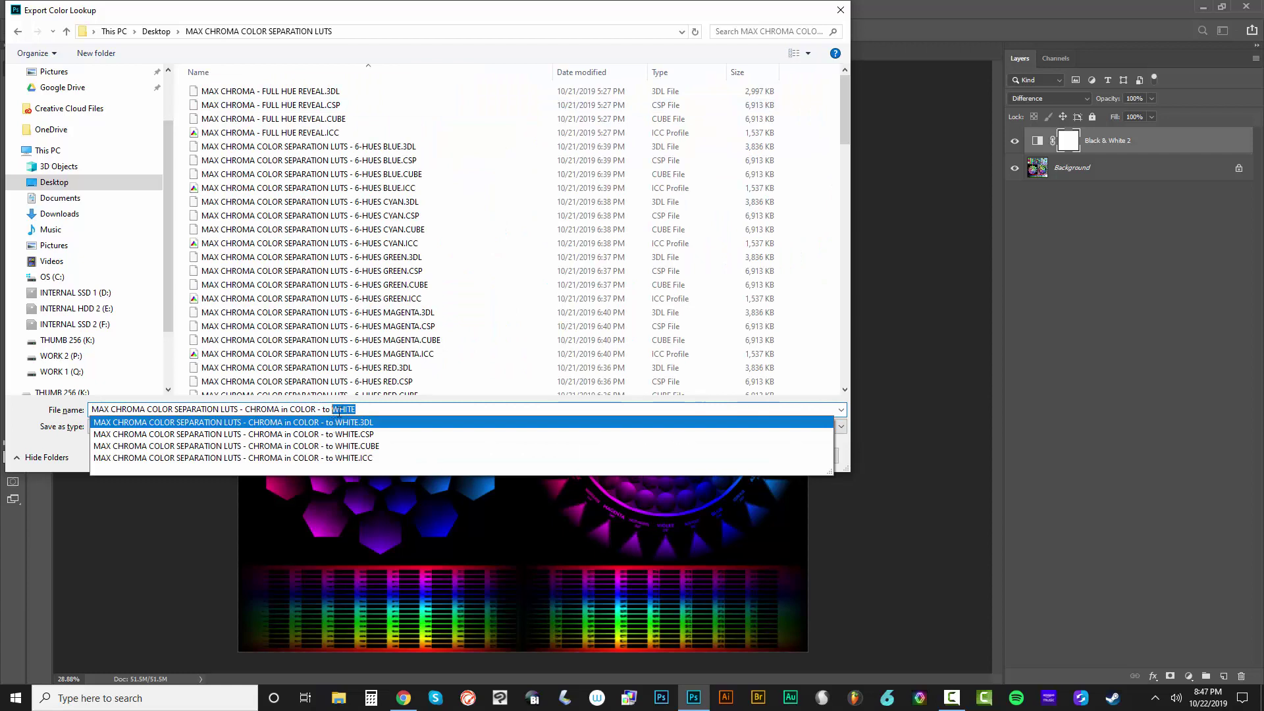
{"action": "type", "text": "BLACK"}
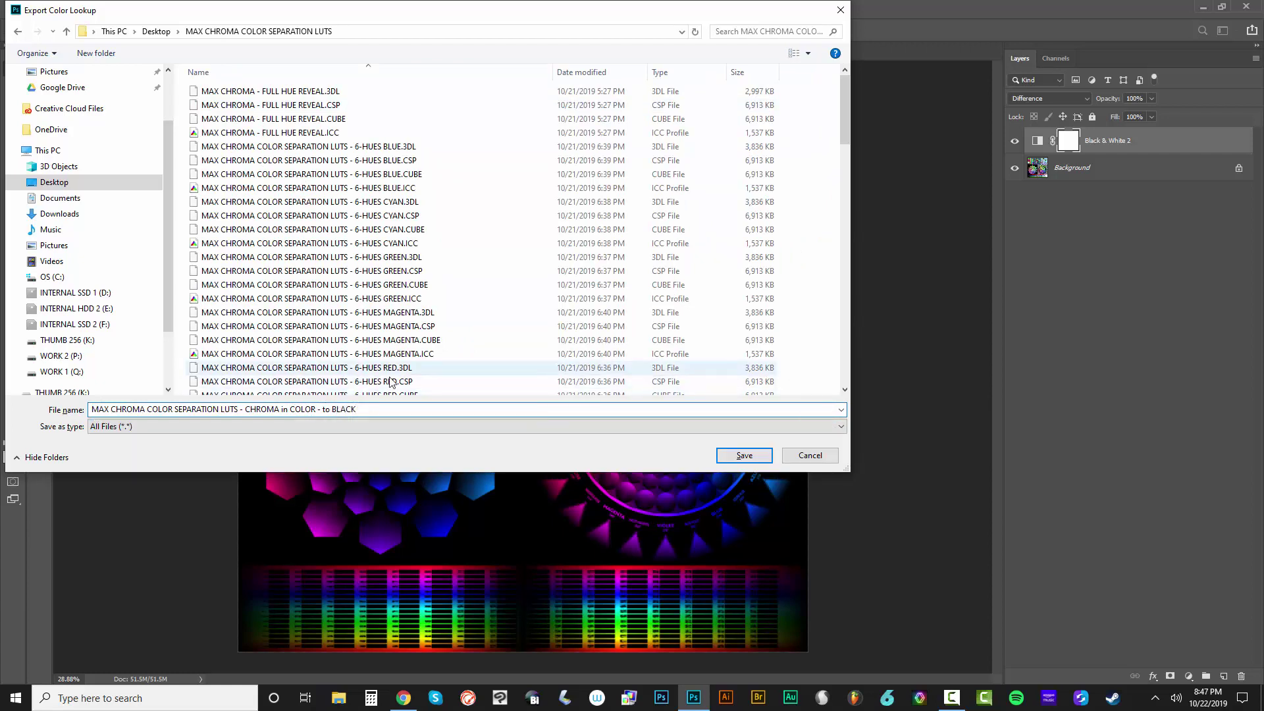
{"action": "key", "text": "Return"}
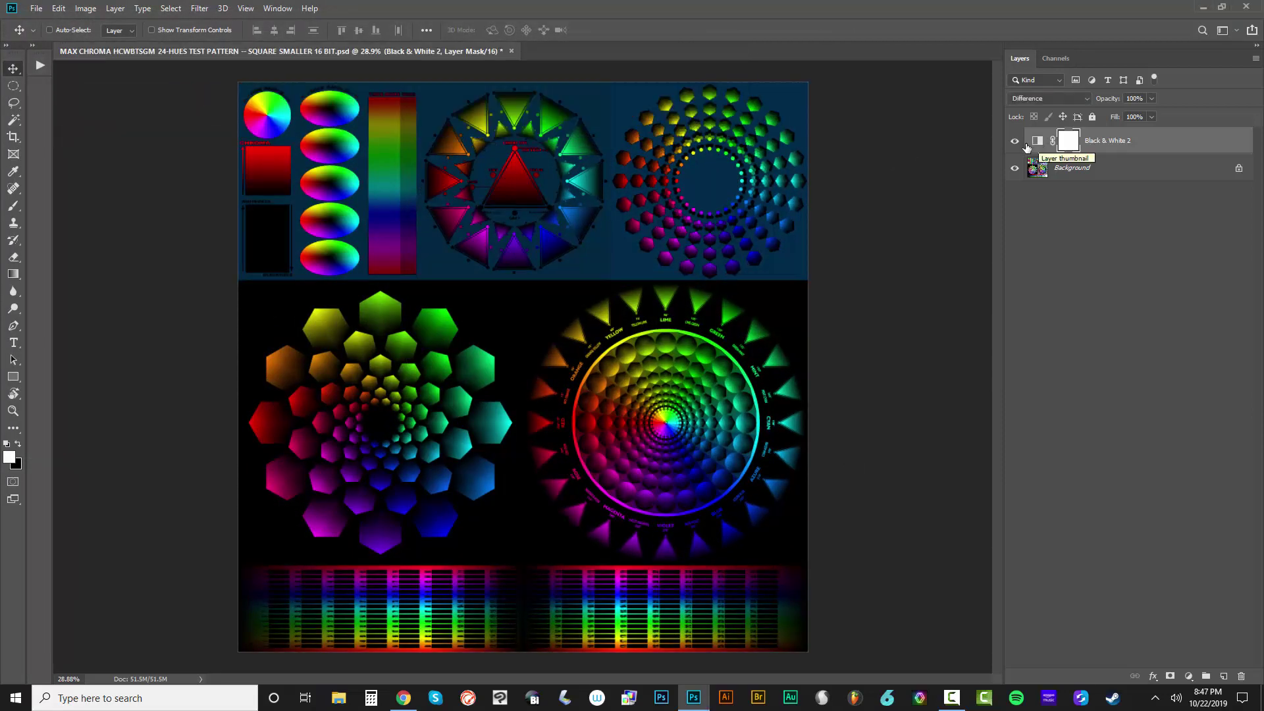
Hide the Black & White 2 adjustment layer and delete it, leaving only the Background
{"action": "left_click", "coordinate": [1015, 142]}
{"action": "left_click", "coordinate": [1115, 172]}
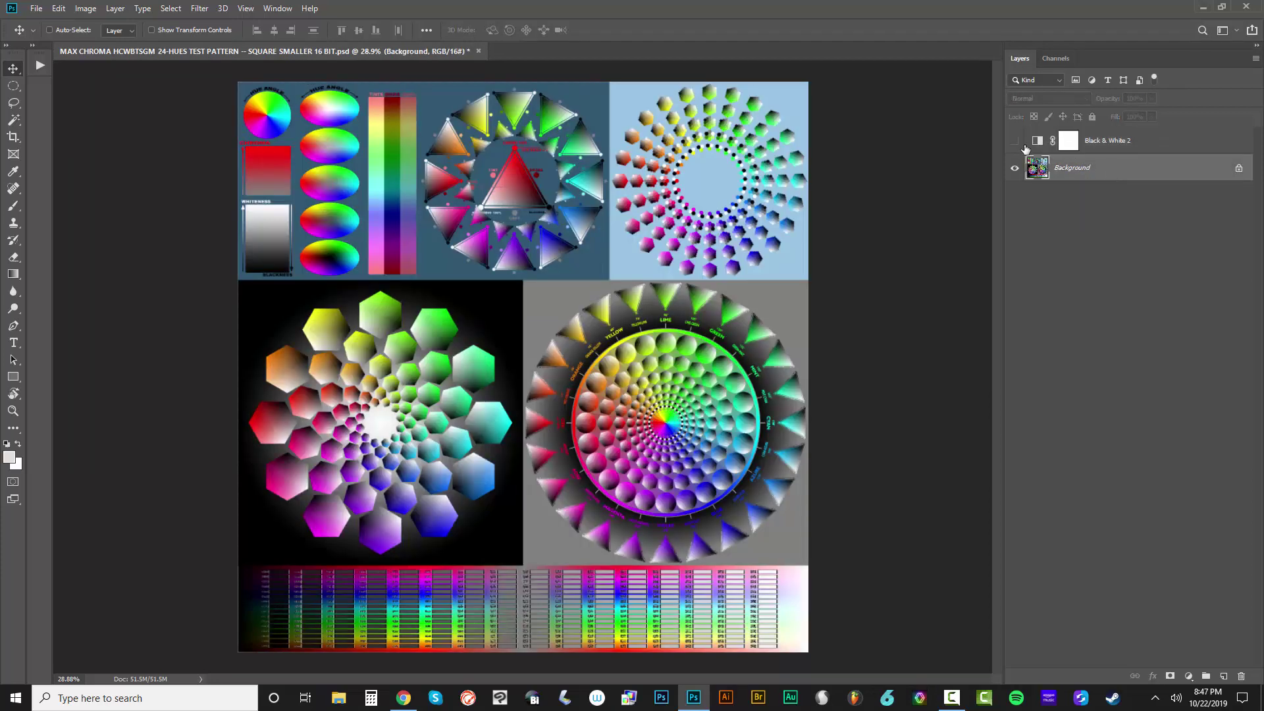
{"action": "left_click", "coordinate": [1148, 144]}
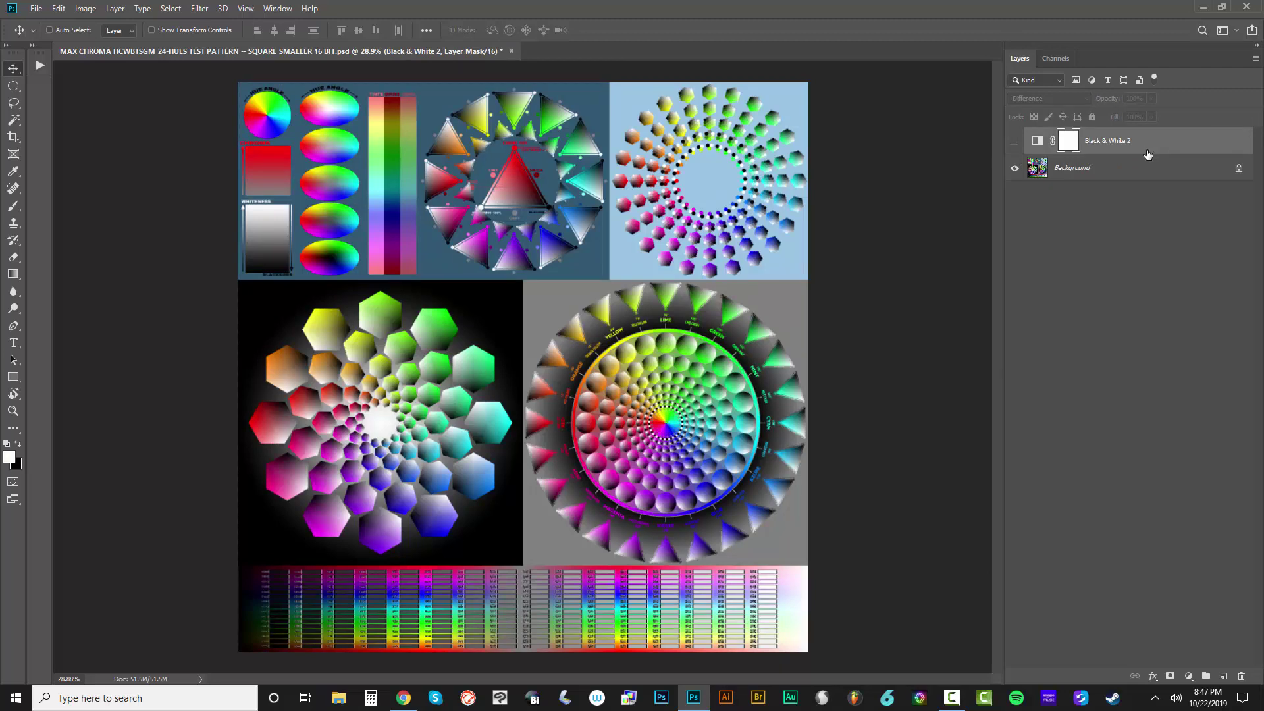
{"action": "key", "text": "Delete"}
Add a Hue/Saturation adjustment layer with the master hue shifted to +180 and close its properties
{"action": "left_click", "coordinate": [1188, 676]}
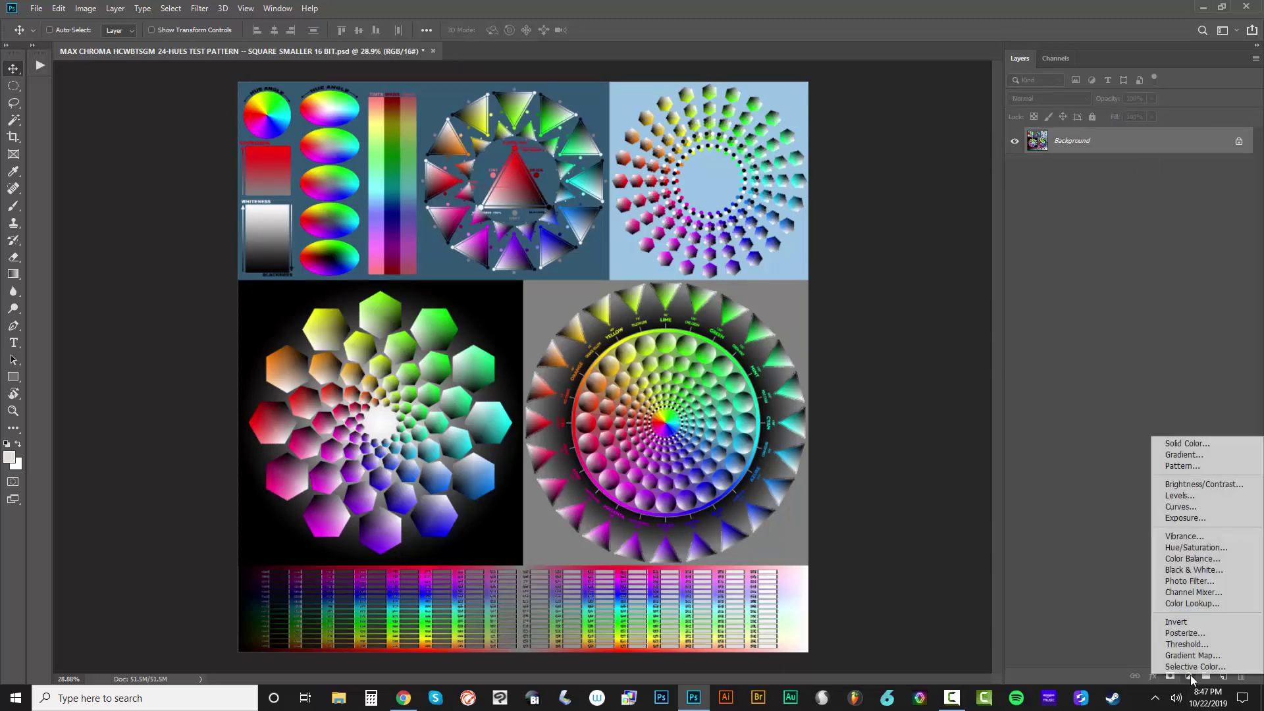
{"action": "left_click", "coordinate": [1200, 550]}
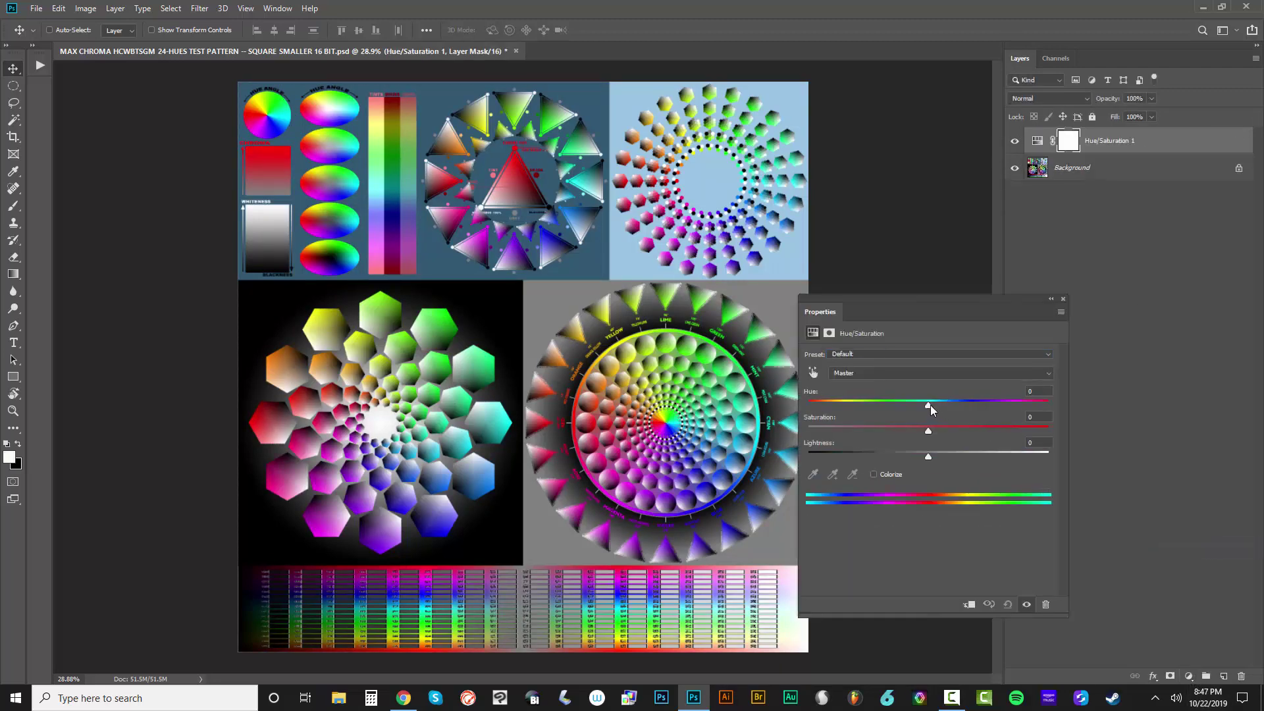
{"action": "left_click_drag", "start_coordinate": [930, 404], "coordinate": [1077, 401]}
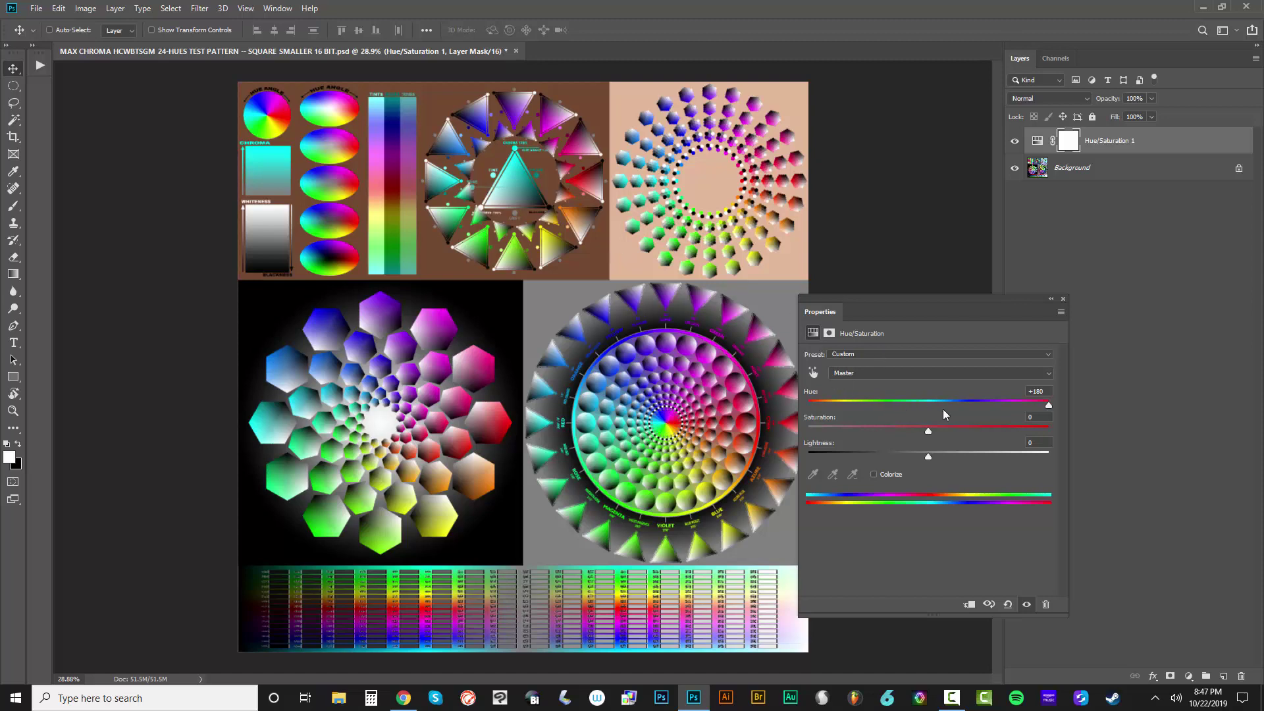
{"action": "left_click_drag", "start_coordinate": [1047, 407], "coordinate": [807, 404]}
{"action": "left_click_drag", "start_coordinate": [913, 432], "coordinate": [1193, 393]}
{"action": "left_click", "coordinate": [1063, 299]}
Start a color lookup table export described as "MAX CHROMA COLOR SEPARATION LUTS - ALL HUES INVERTED" and copy that description
{"action": "left_click", "coordinate": [36, 8]}
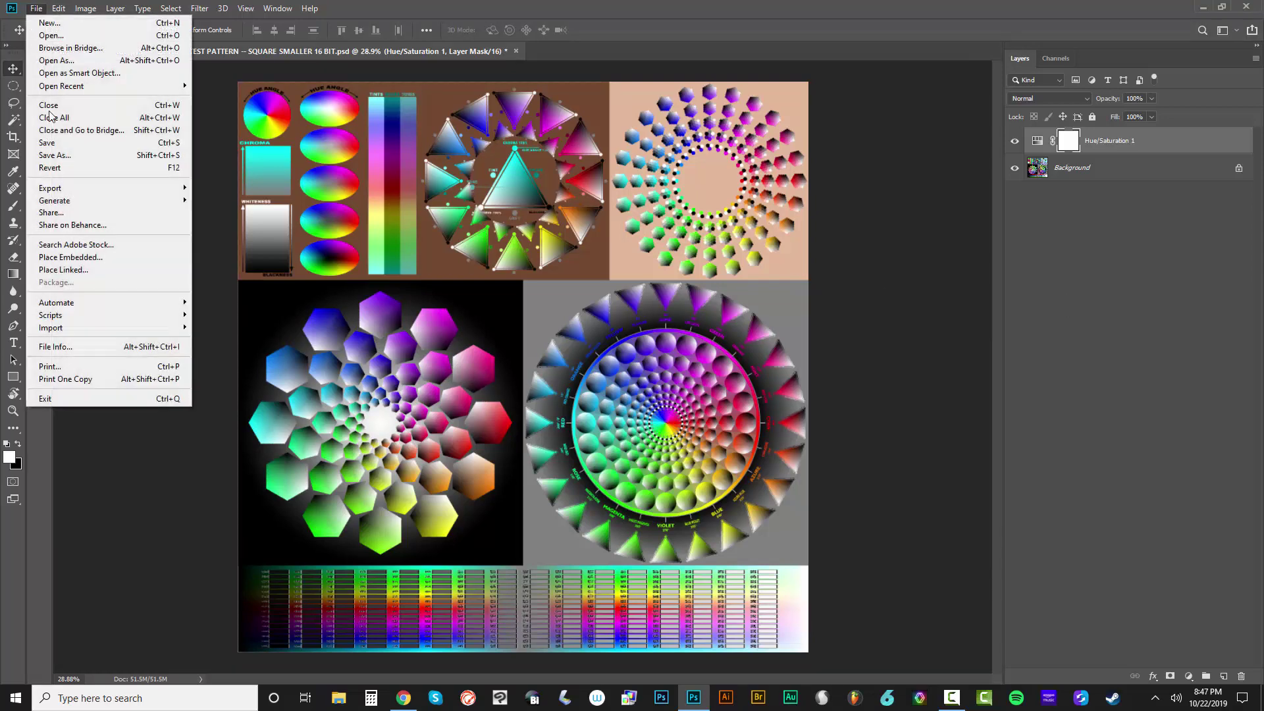
{"action": "mouse_move", "coordinate": [72, 190]}
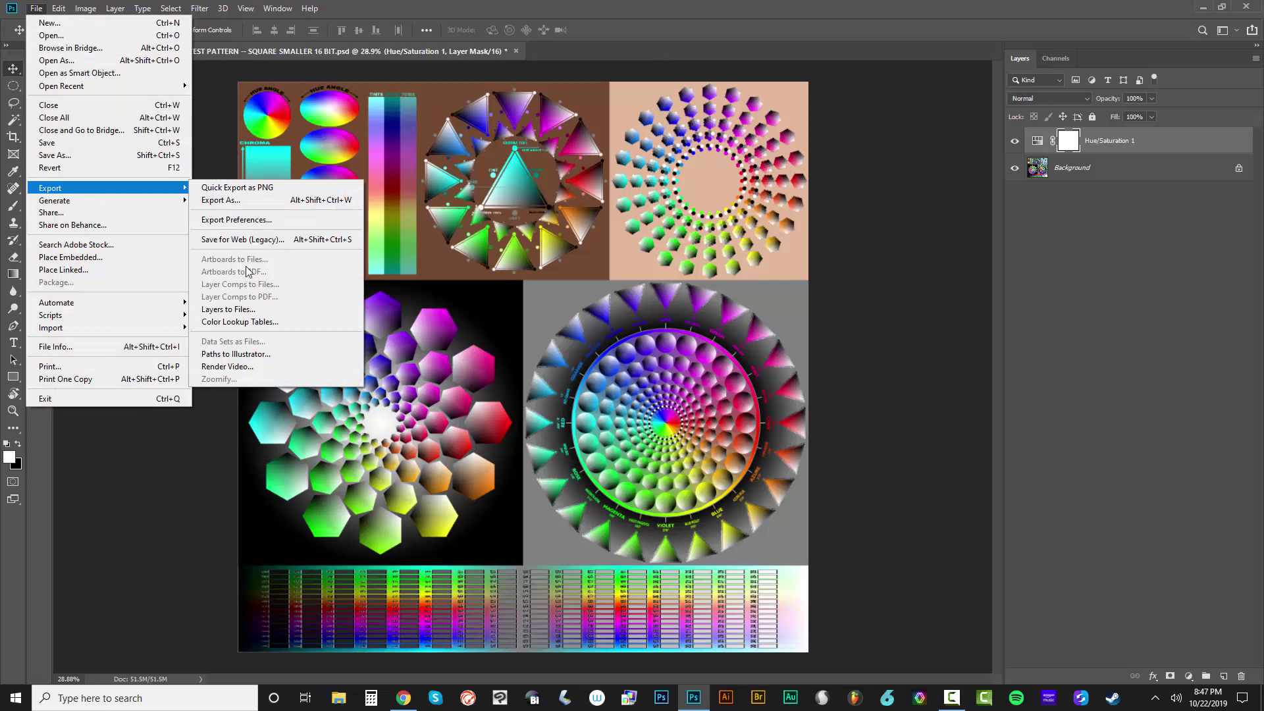
{"action": "left_click", "coordinate": [256, 324]}
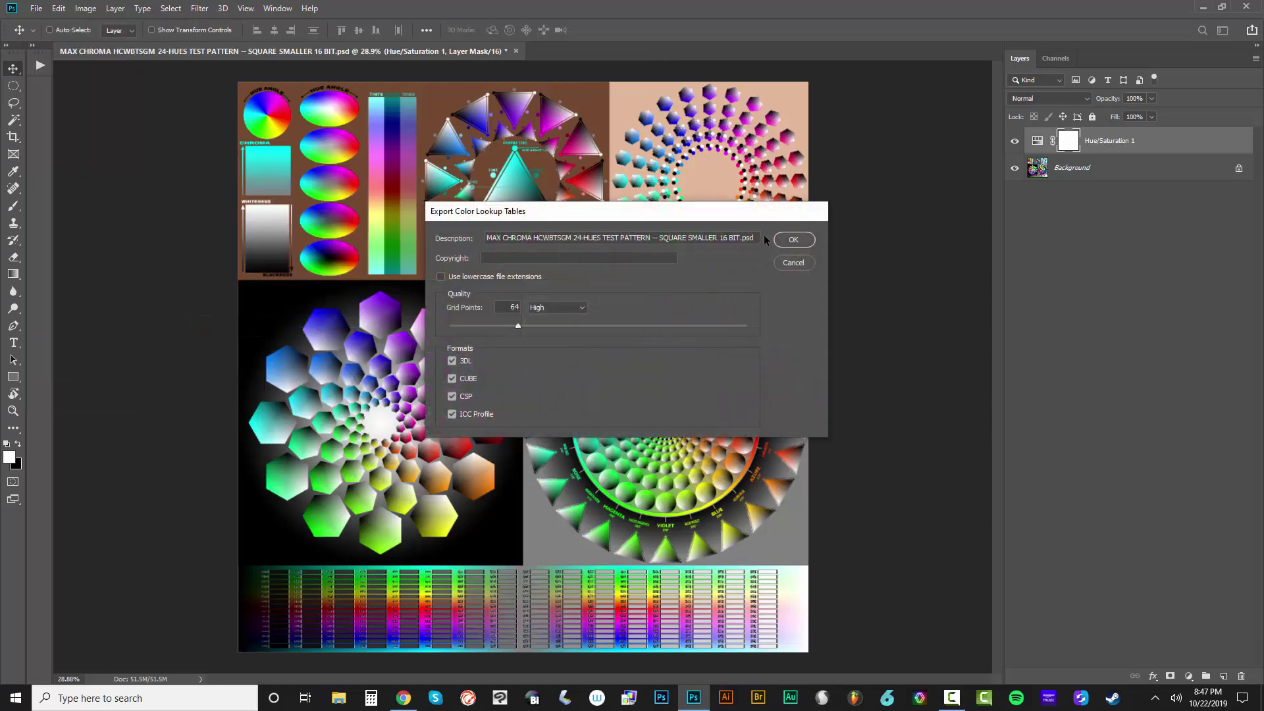
{"action": "left_click_drag", "start_coordinate": [755, 233], "coordinate": [379, 254]}
{"action": "type", "text": "MAX CHROMA COLOR SEPARATION LUTS - CHROMA in COLOR - to WHITE"}
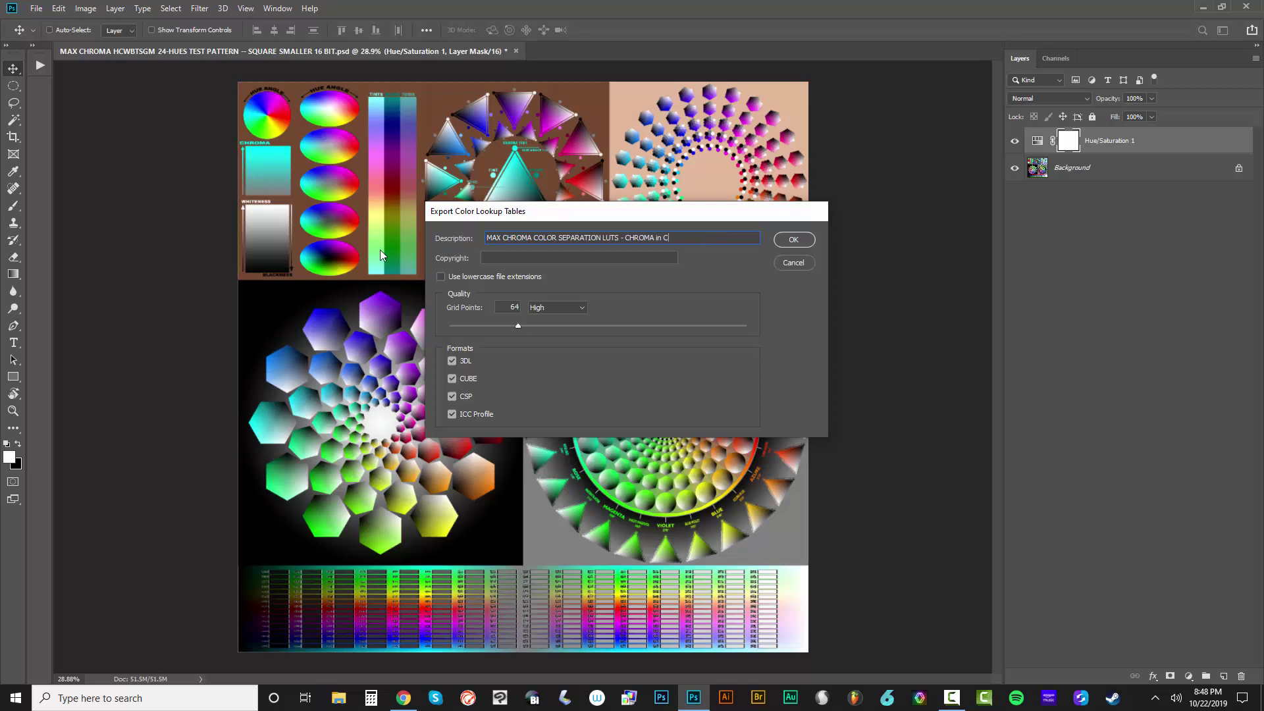
{"action": "key", "text": "BackSpace"}
{"action": "key", "text": "BackSpace"}
{"action": "key", "text": "BackSpace"}
{"action": "key", "text": "BackSpace"}
{"action": "key", "text": "BackSpace"}
{"action": "key", "text": "BackSpace"}
{"action": "key", "text": "BackSpace"}
{"action": "left_click_drag", "start_coordinate": [727, 237], "coordinate": [358, 247]}
{"action": "key", "text": "ctrl+c"}
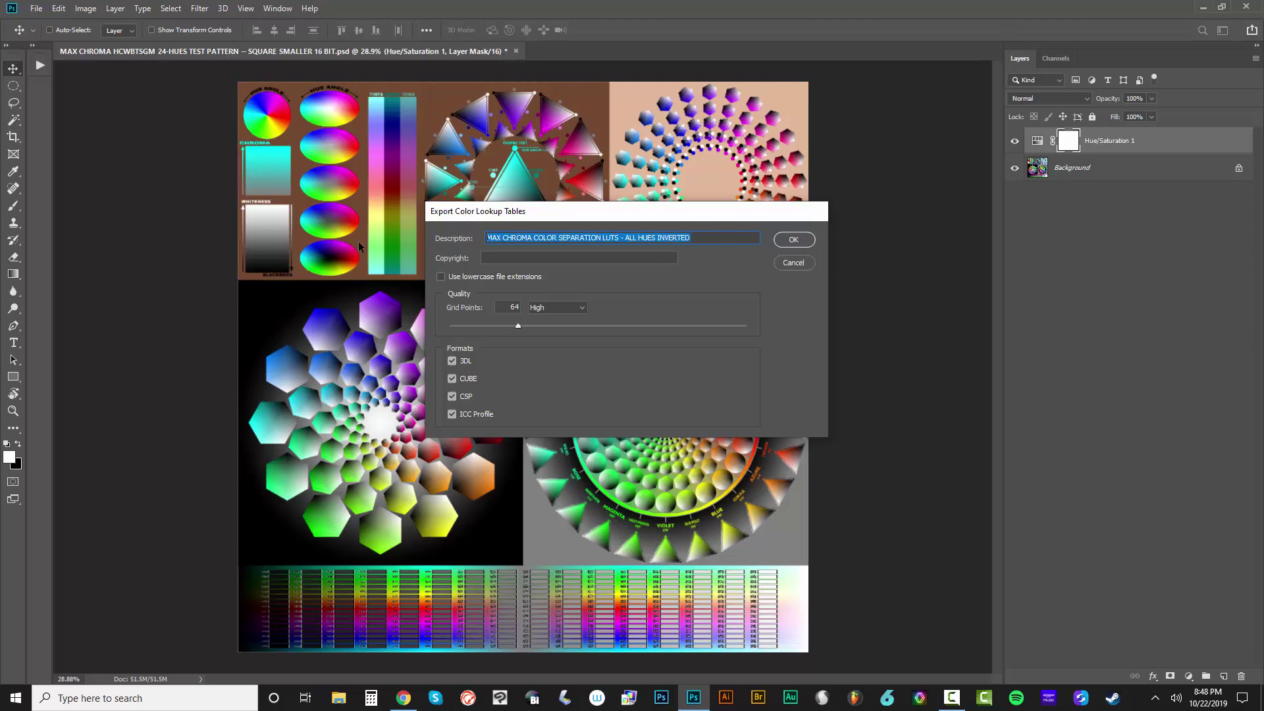
Save the export in the MAX CHROMA COLOR SEPARATION LUTS folder as "MAX CHROMA COLOR SEPARATION LUTS - ALL HUES INVERTED"
{"action": "left_click", "coordinate": [793, 240]}
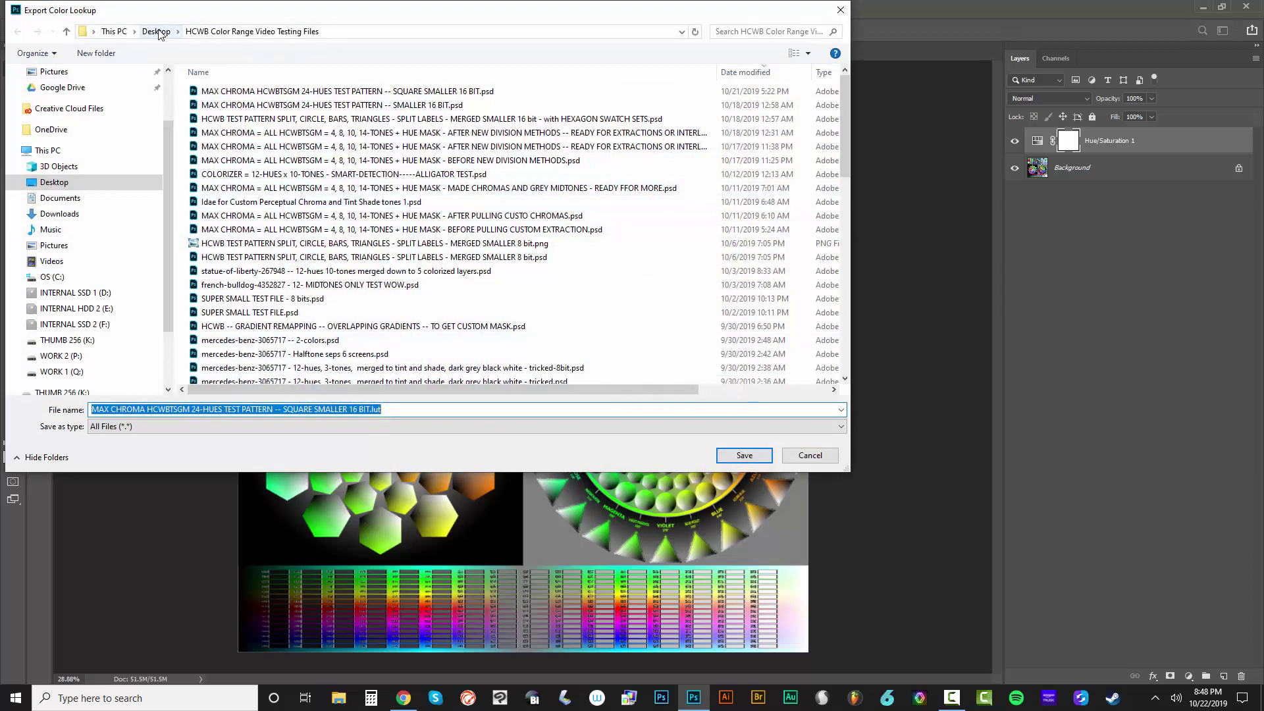
{"action": "left_click", "coordinate": [160, 32]}
{"action": "double_click", "coordinate": [464, 113]}
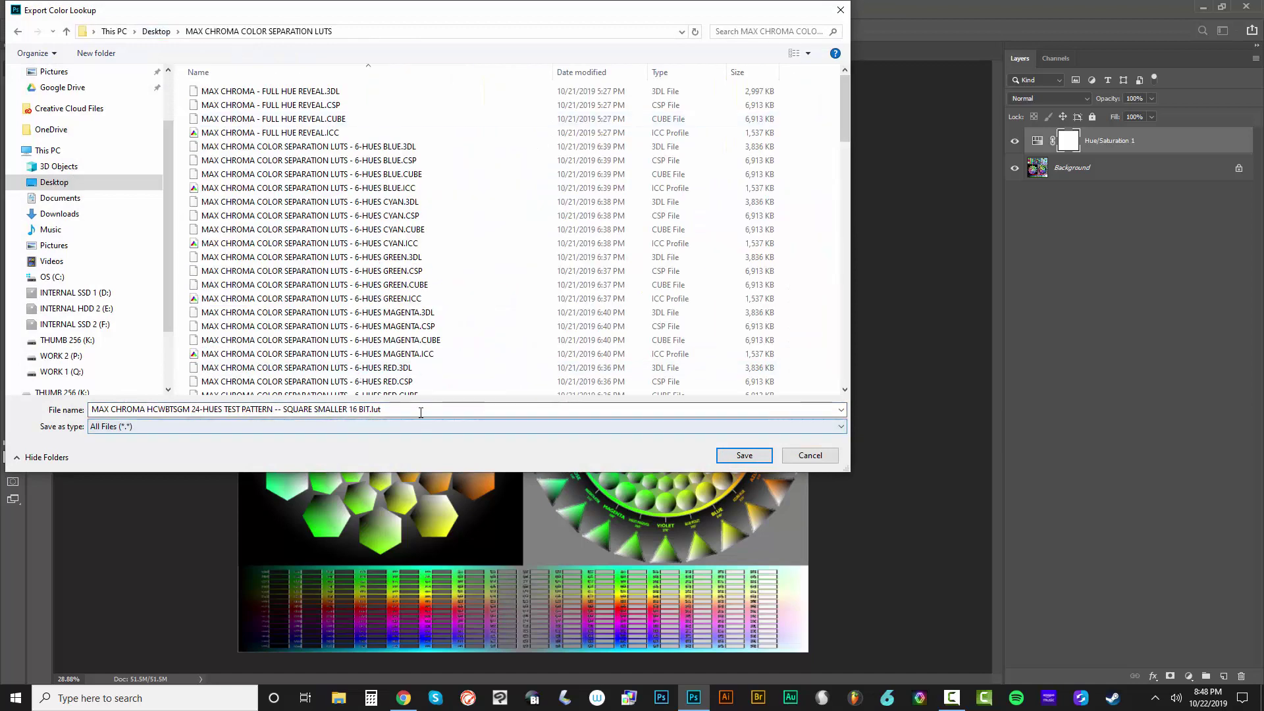
{"action": "left_click_drag", "start_coordinate": [420, 412], "coordinate": [51, 413]}
{"action": "key", "text": "ctrl+v"}
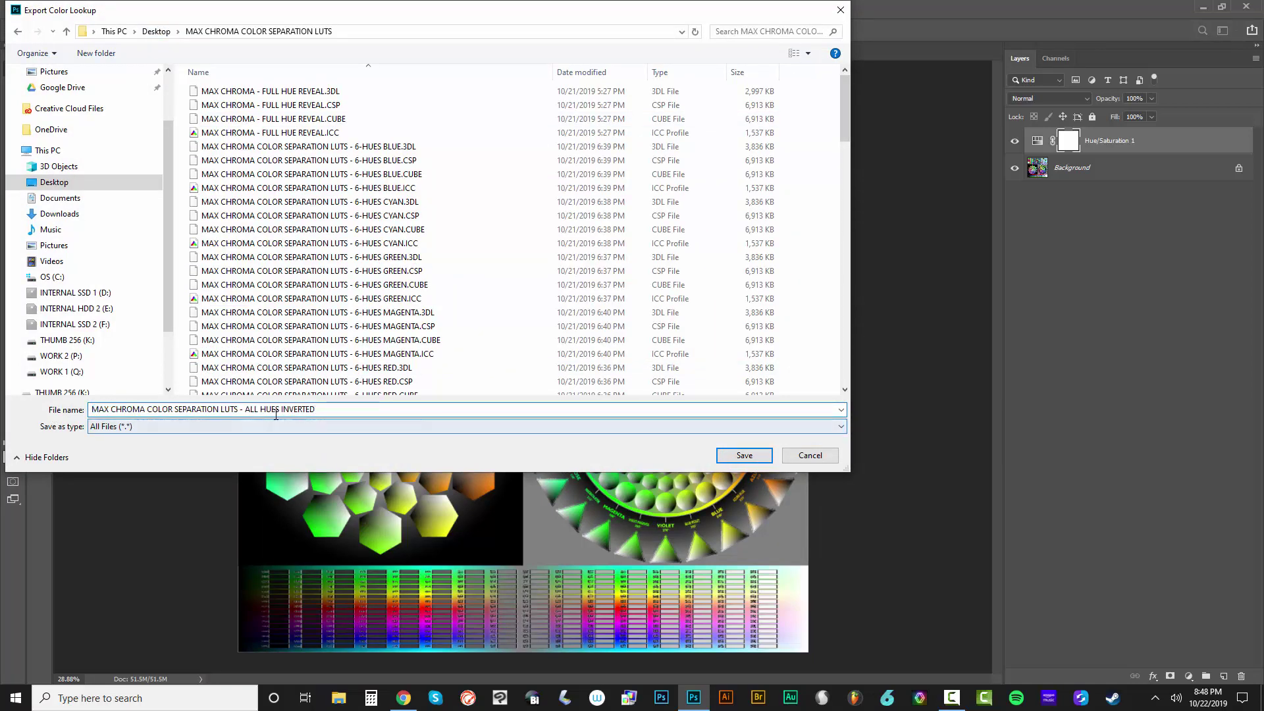
{"action": "left_click", "coordinate": [744, 457]}
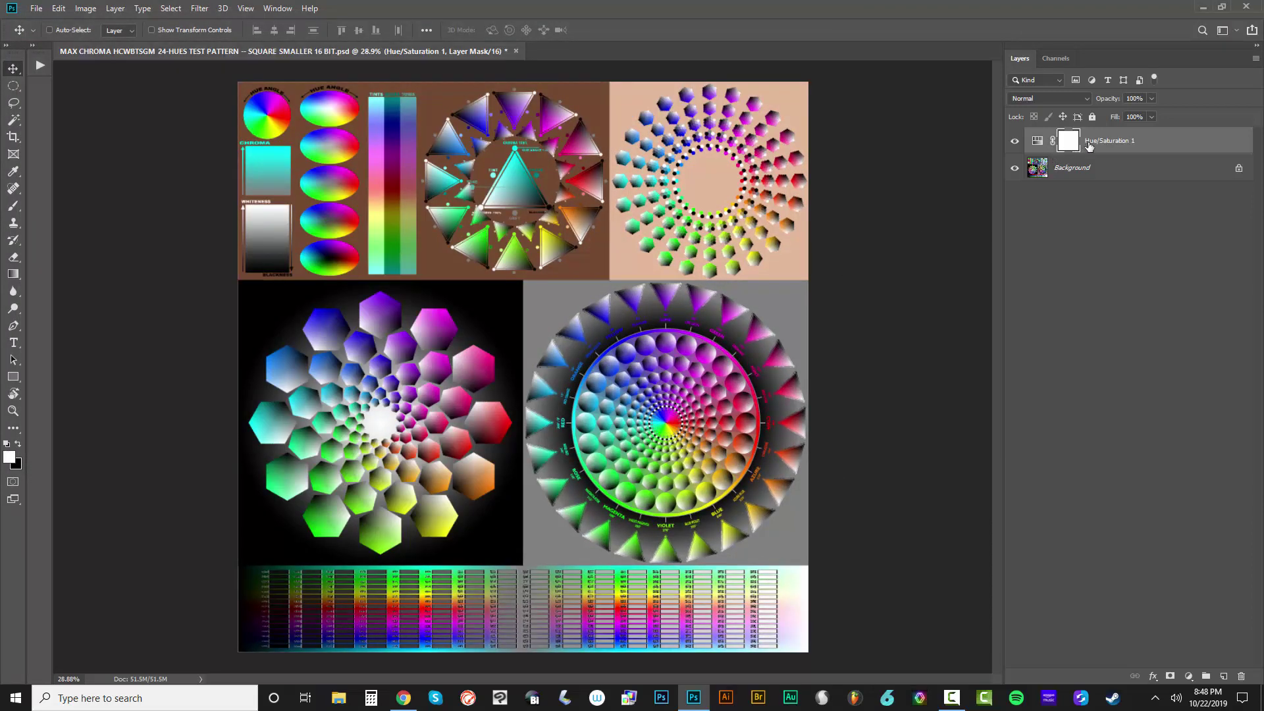
Remove the Hue/Saturation 1 adjustment layer from the test pattern
{"action": "key", "text": "ctrl+z"}
{"action": "key", "text": "Delete"}
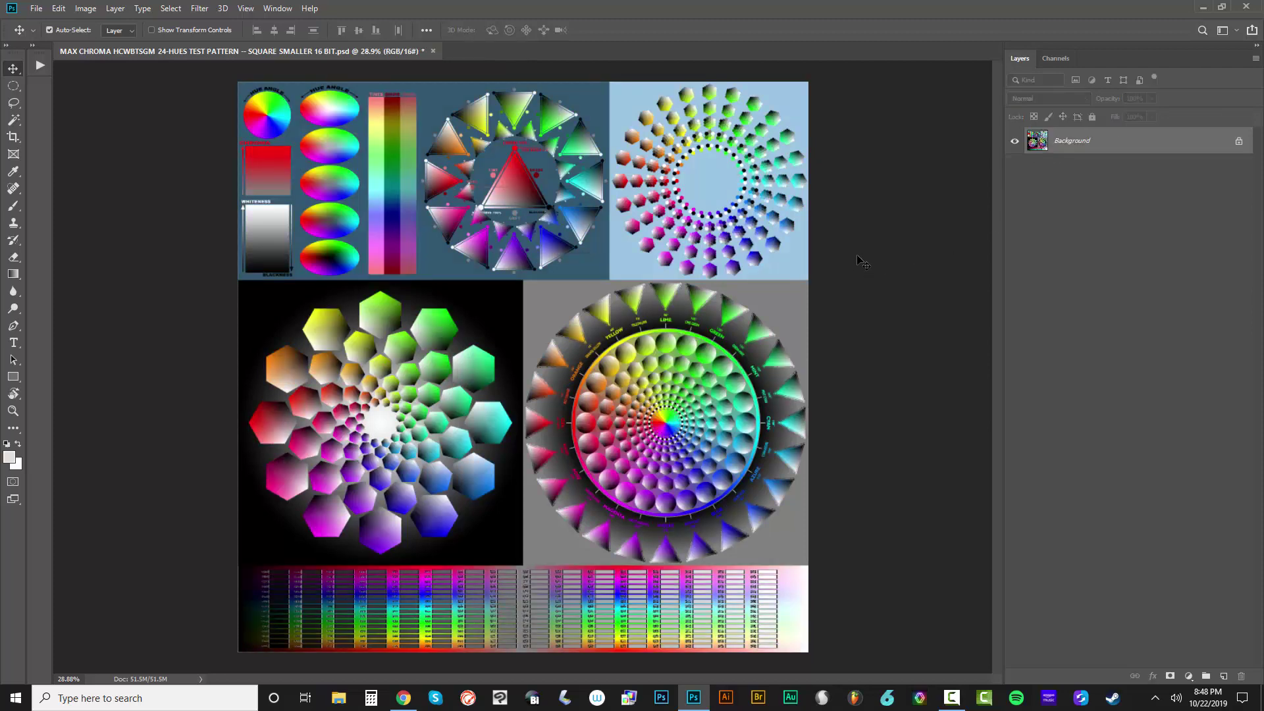
Add a Black & White adjustment layer using the Maximum White preset and set its blend mode to Difference
{"action": "left_click", "coordinate": [1189, 676]}
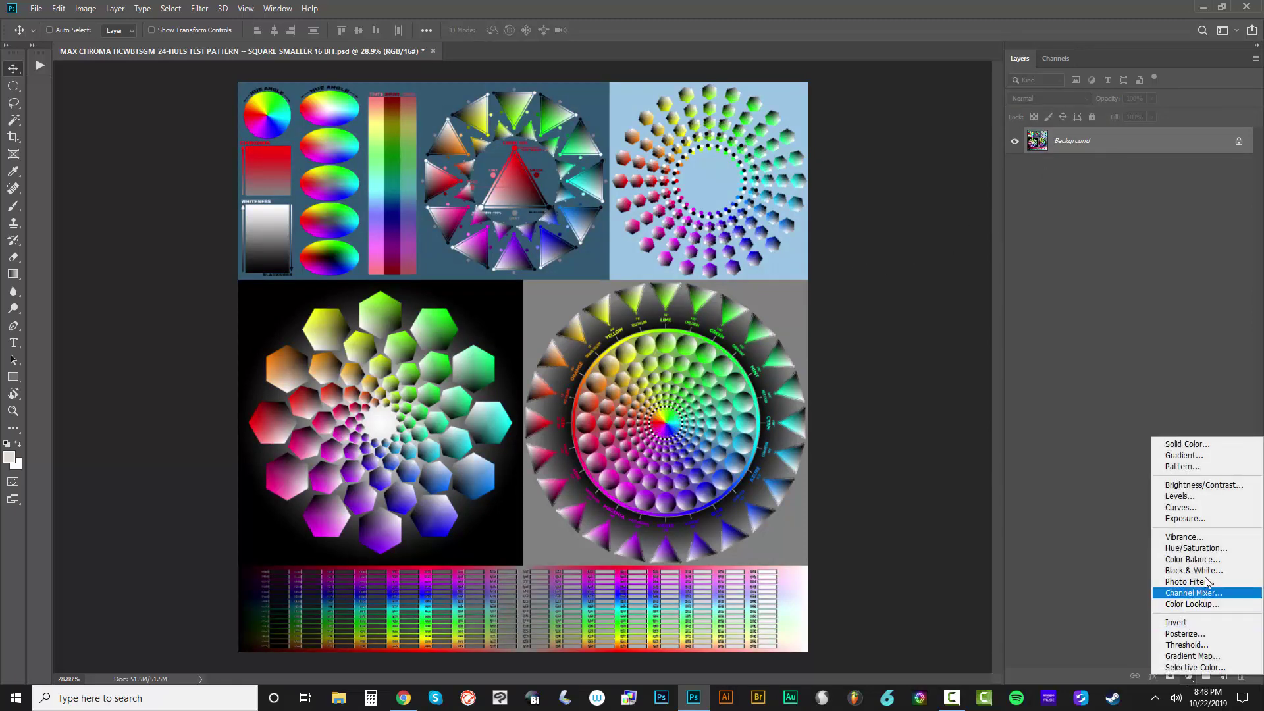
{"action": "left_click", "coordinate": [1205, 577]}
{"action": "left_click", "coordinate": [876, 355]}
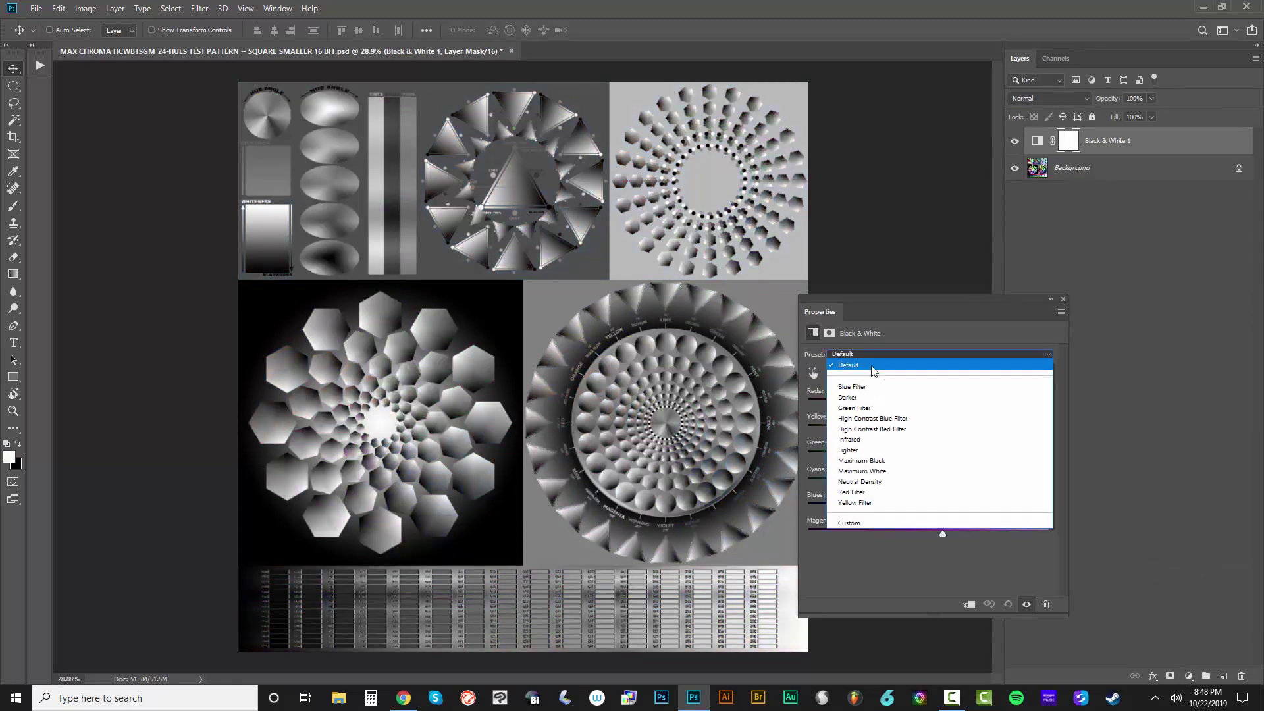
{"action": "left_click", "coordinate": [886, 471]}
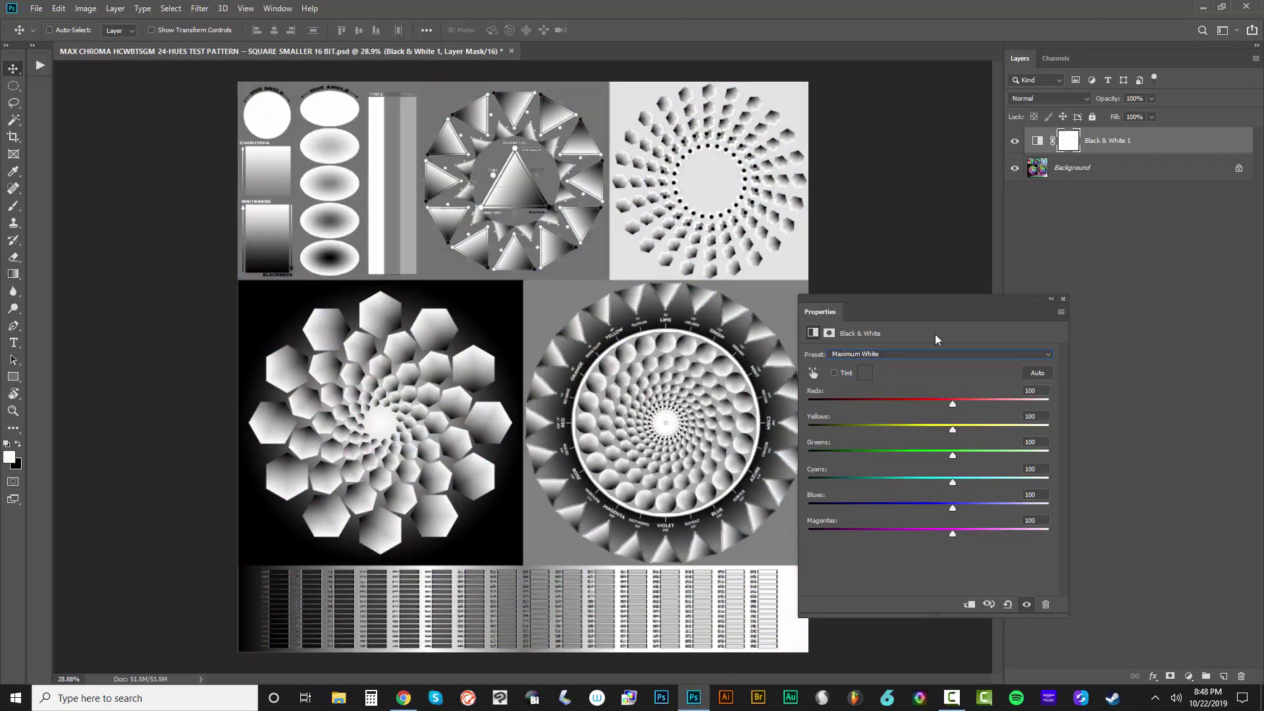
{"action": "left_click", "coordinate": [1063, 299]}
{"action": "left_click", "coordinate": [1048, 98]}
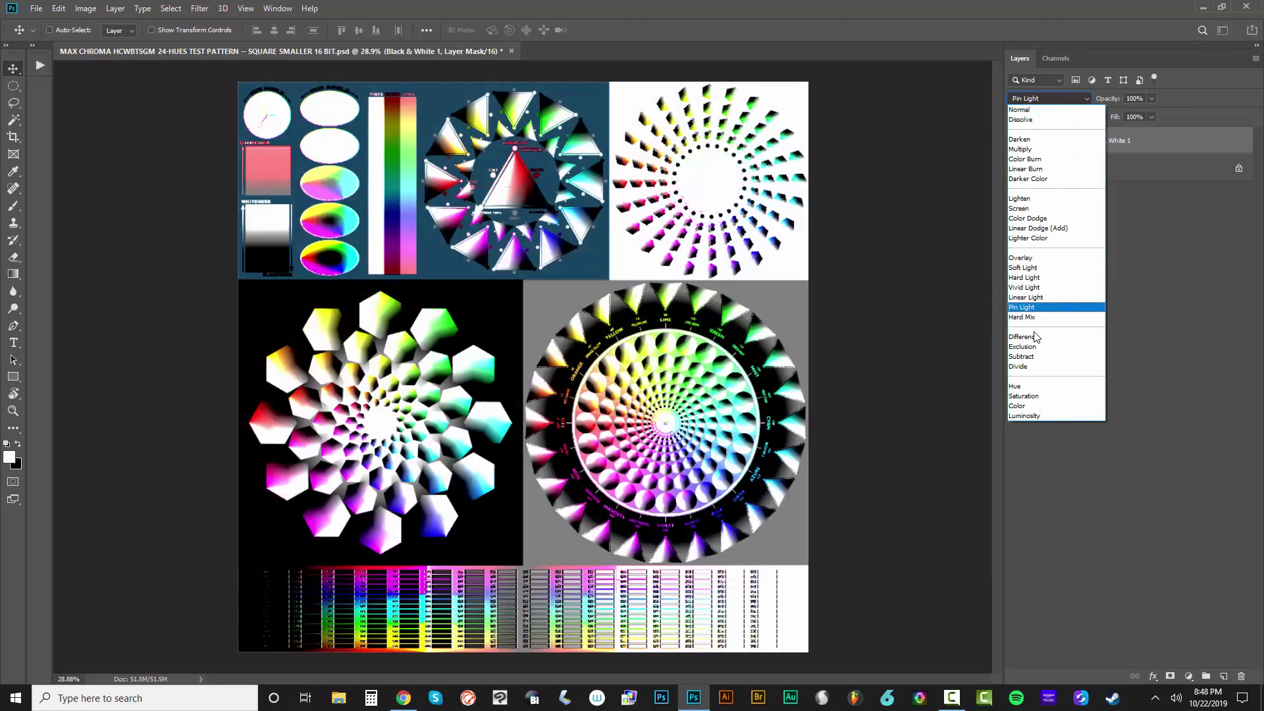
{"action": "left_click", "coordinate": [1035, 338]}
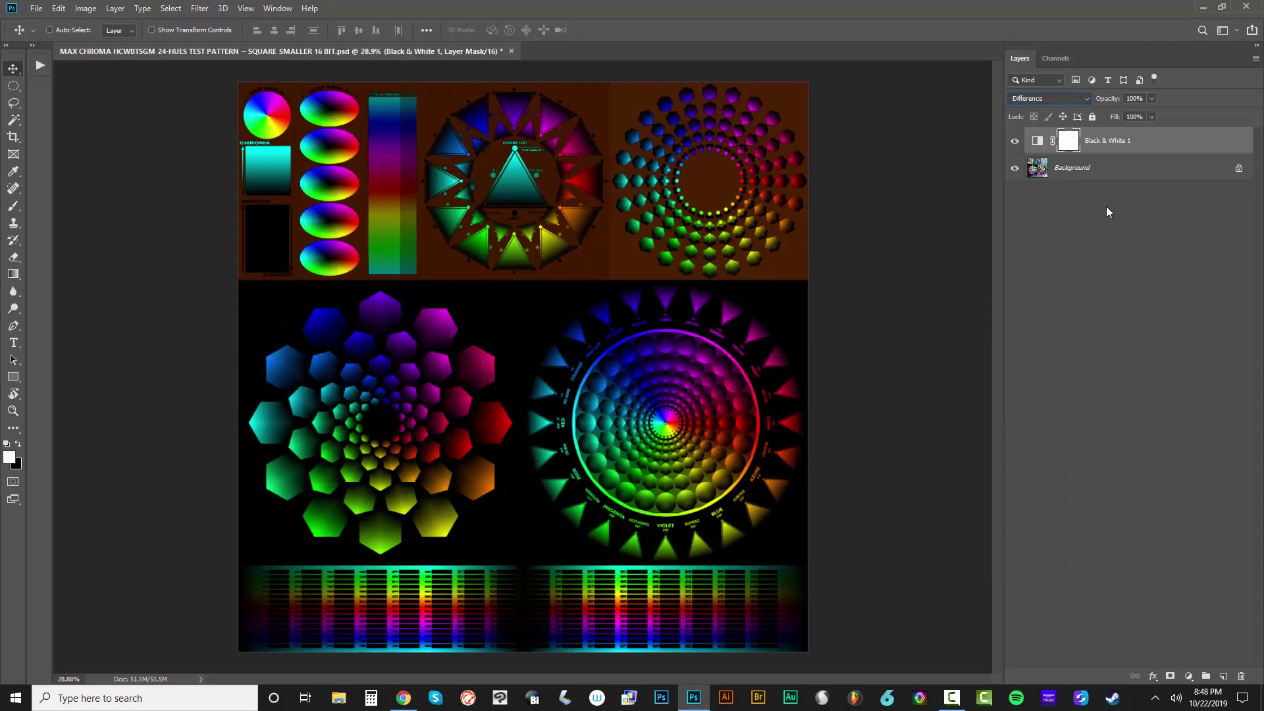
Add an Invert adjustment layer above the Maximum White adjustment
{"action": "left_click", "coordinate": [1189, 677]}
{"action": "left_click", "coordinate": [1196, 623]}
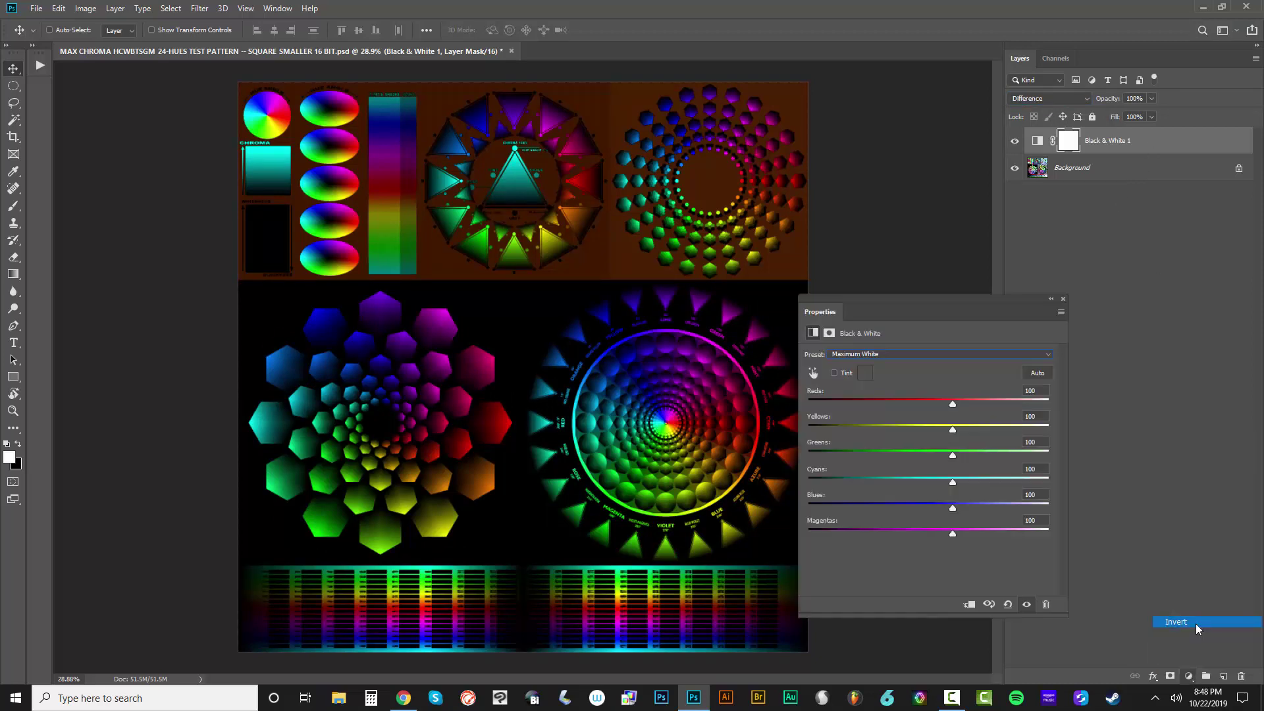
{"action": "left_click", "coordinate": [1063, 298]}
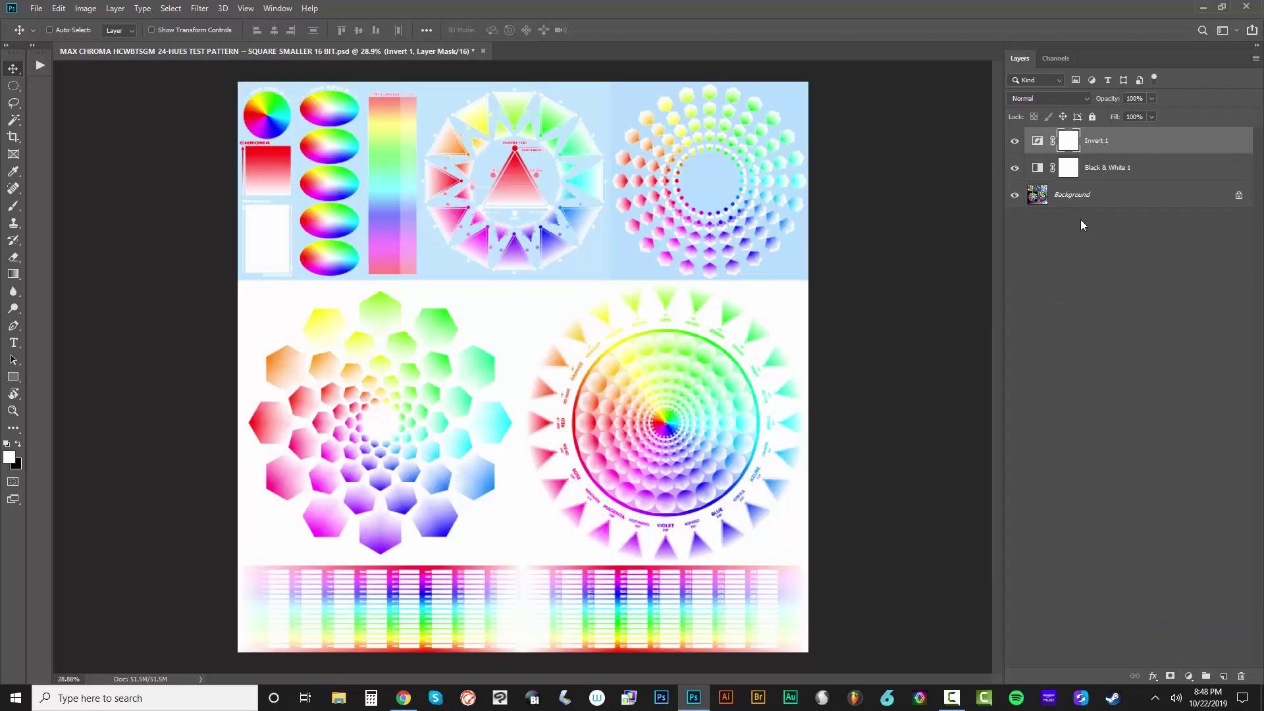
Add a second Black & White adjustment layer above the Invert layer with the Maximum Black preset and close its properties
{"action": "left_click", "coordinate": [1189, 676]}
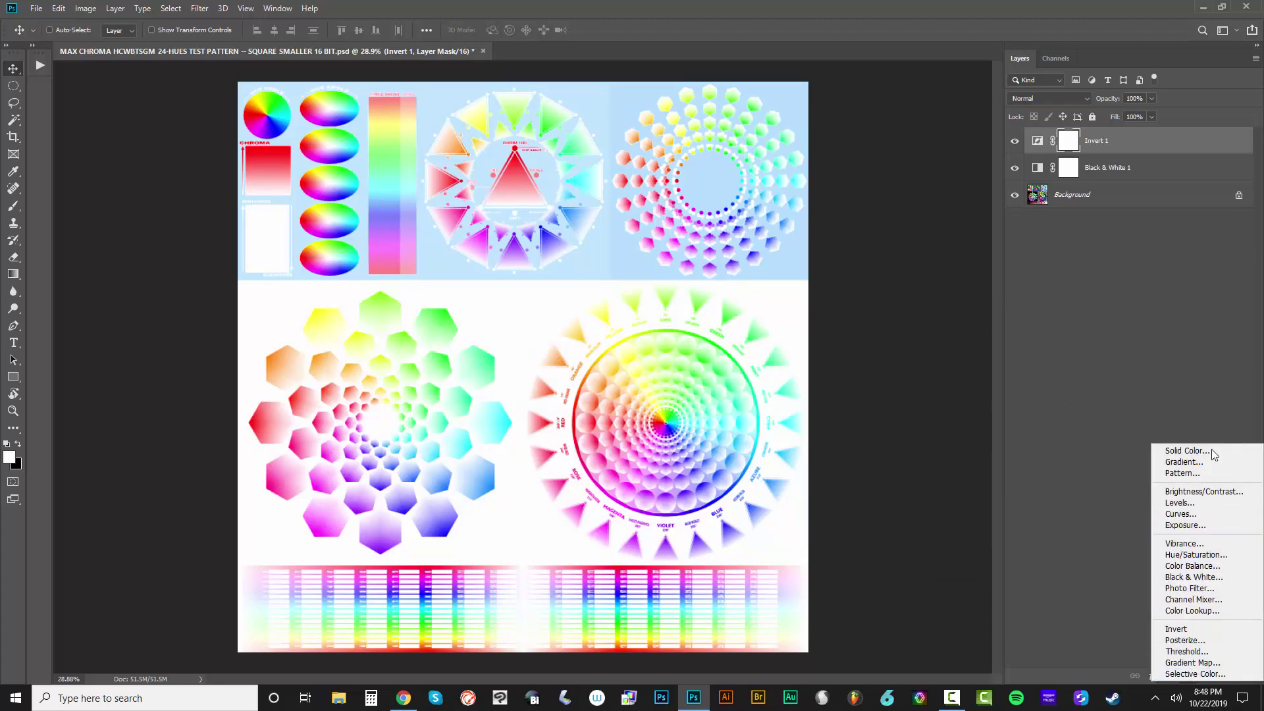
{"action": "left_click", "coordinate": [1200, 576]}
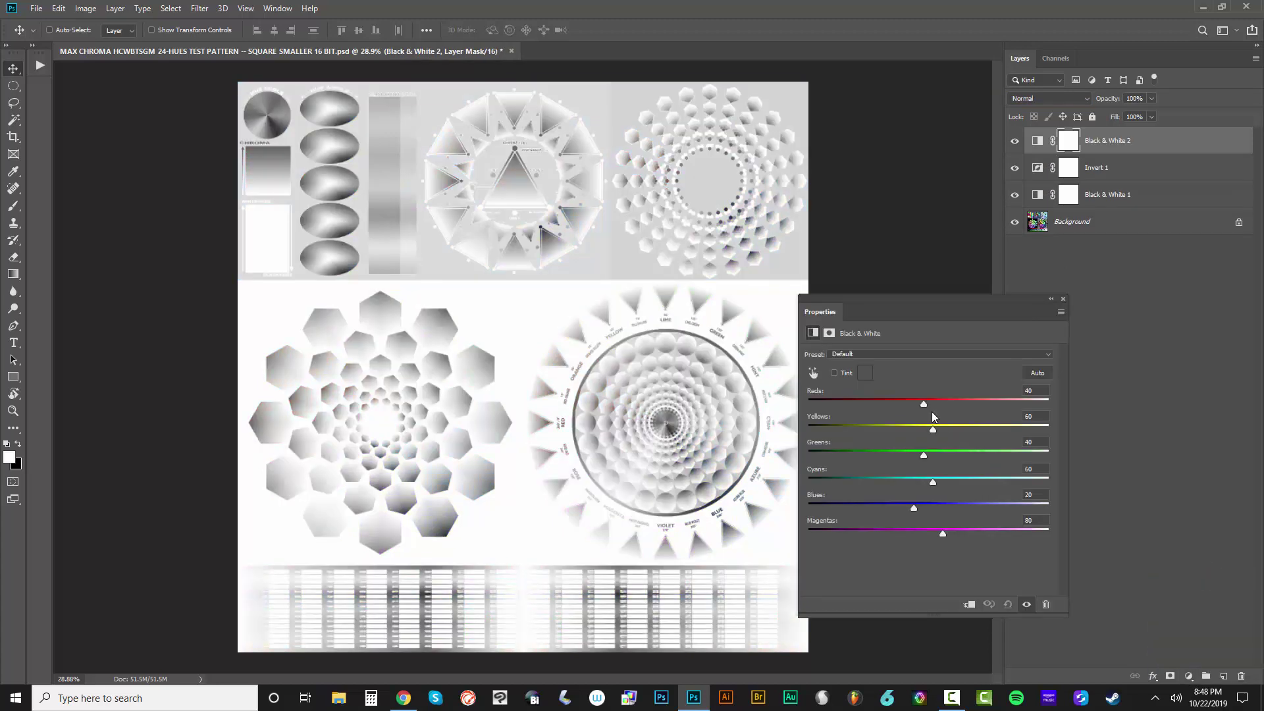
{"action": "left_click", "coordinate": [878, 354]}
{"action": "left_click", "coordinate": [879, 460]}
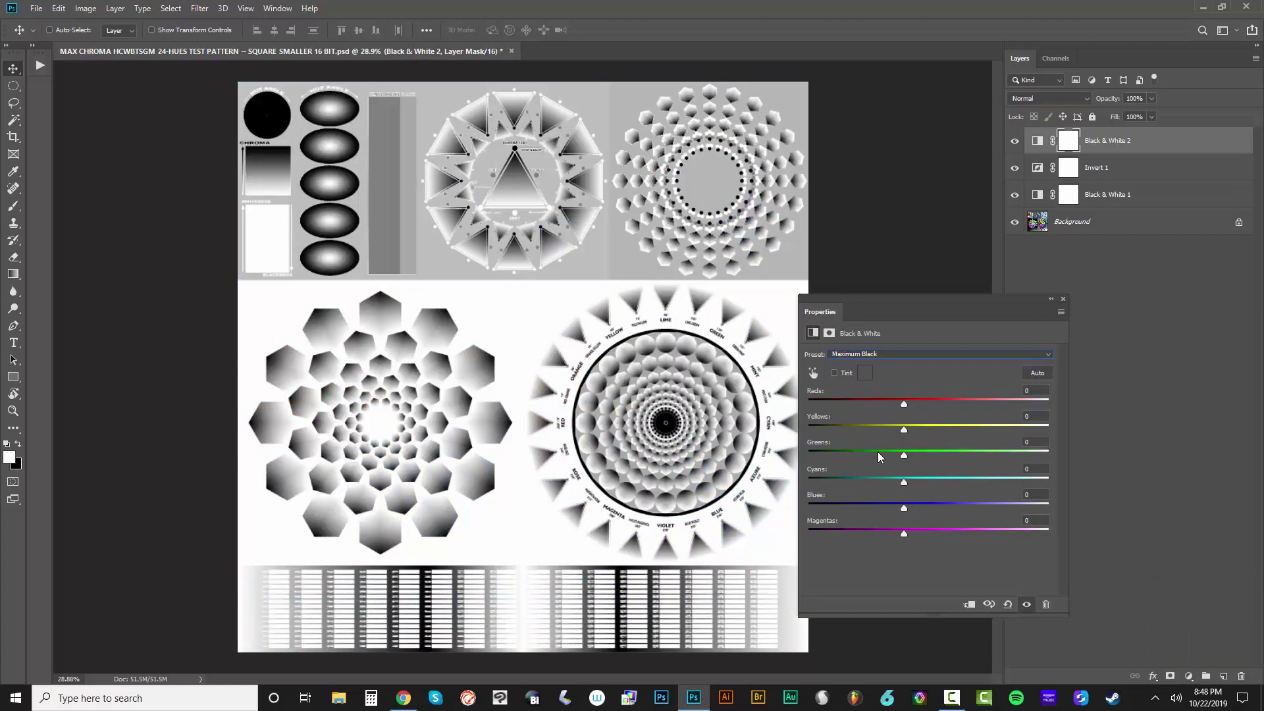
{"action": "left_click", "coordinate": [1064, 302]}
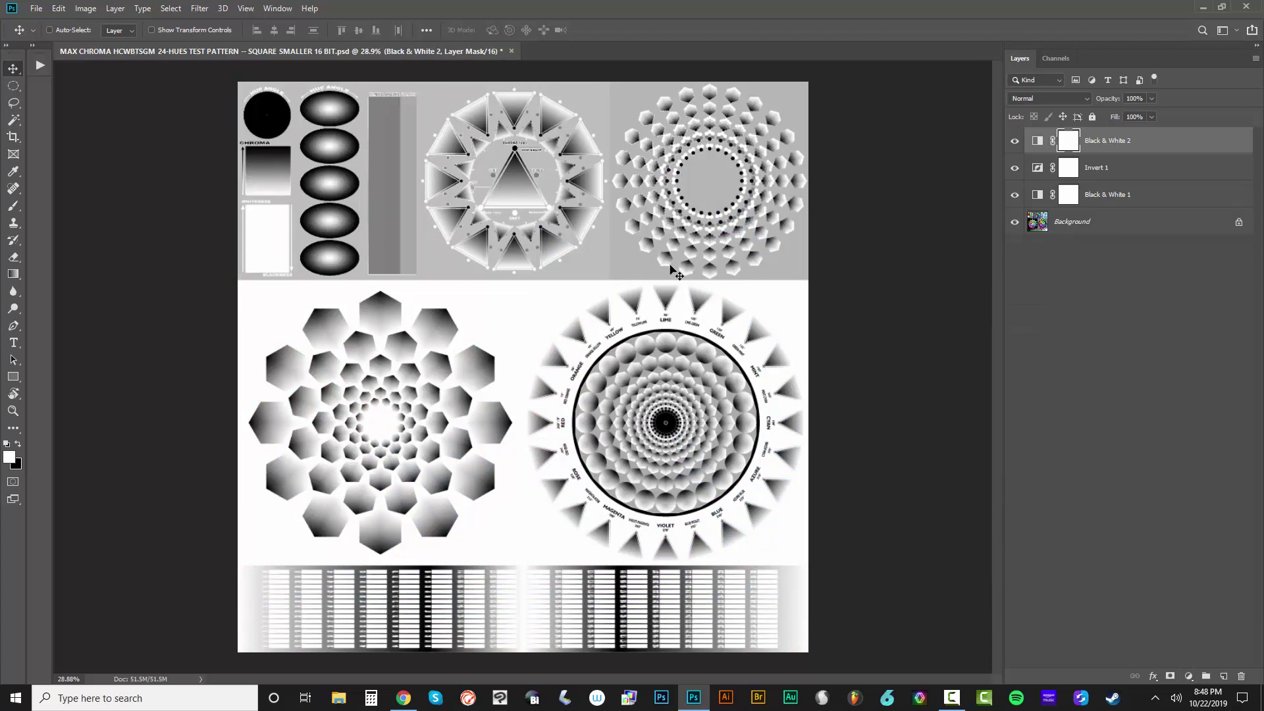
Start a color lookup table export described as "MAX CHROMA COLOR SEPARATION LUTS - CHROMA IN GREYSCALE" and copy that description
{"action": "left_click", "coordinate": [36, 9]}
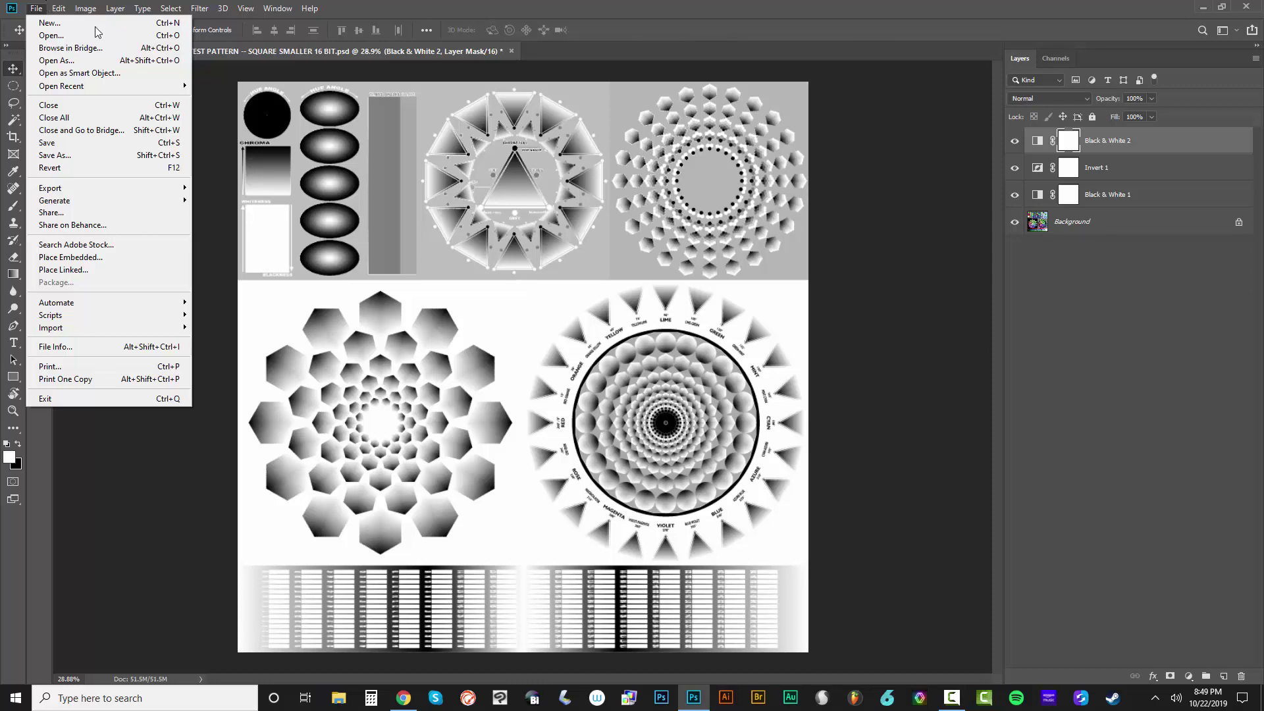
{"action": "mouse_move", "coordinate": [58, 11]}
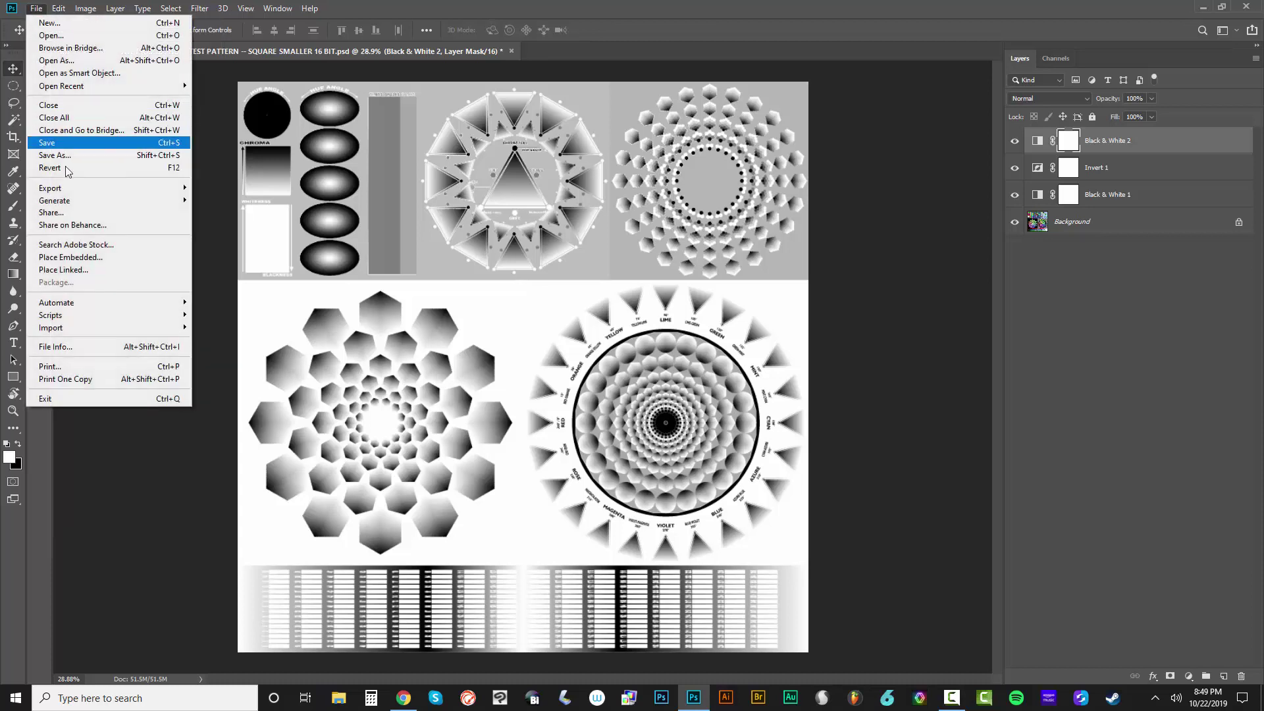
{"action": "mouse_move", "coordinate": [74, 184]}
{"action": "left_click", "coordinate": [251, 320]}
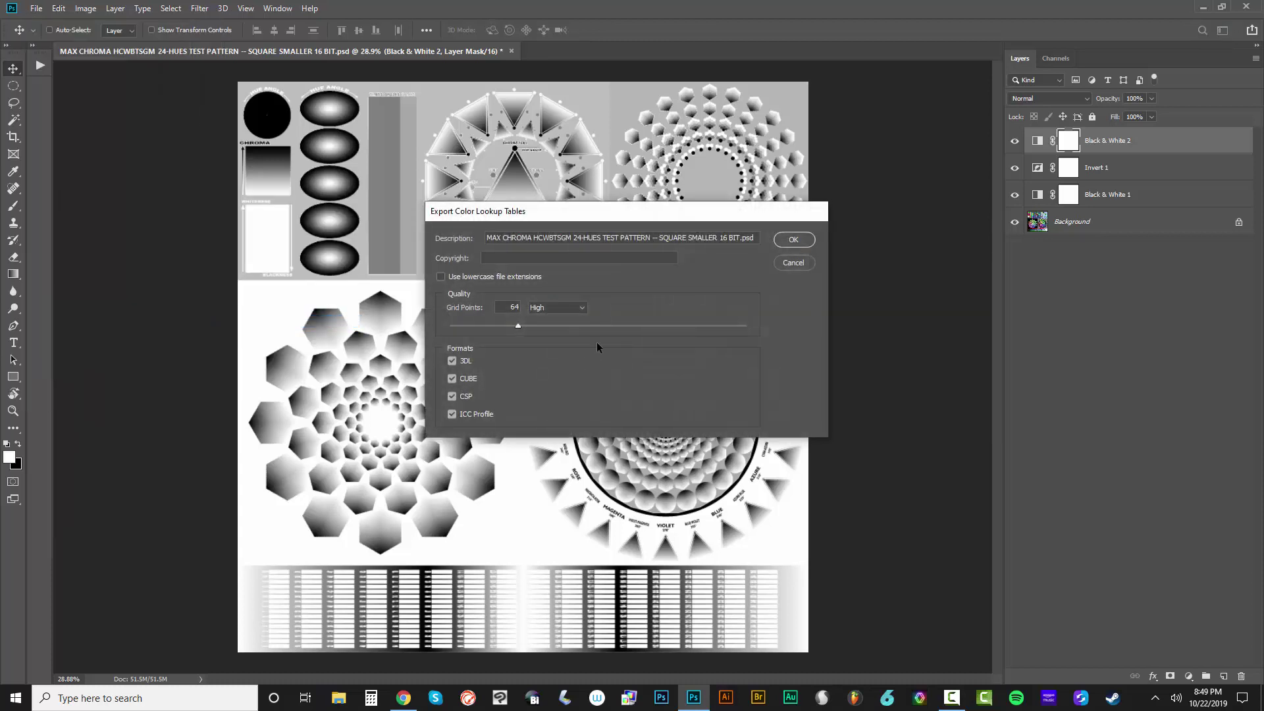
{"action": "key", "text": "ctrl+v"}
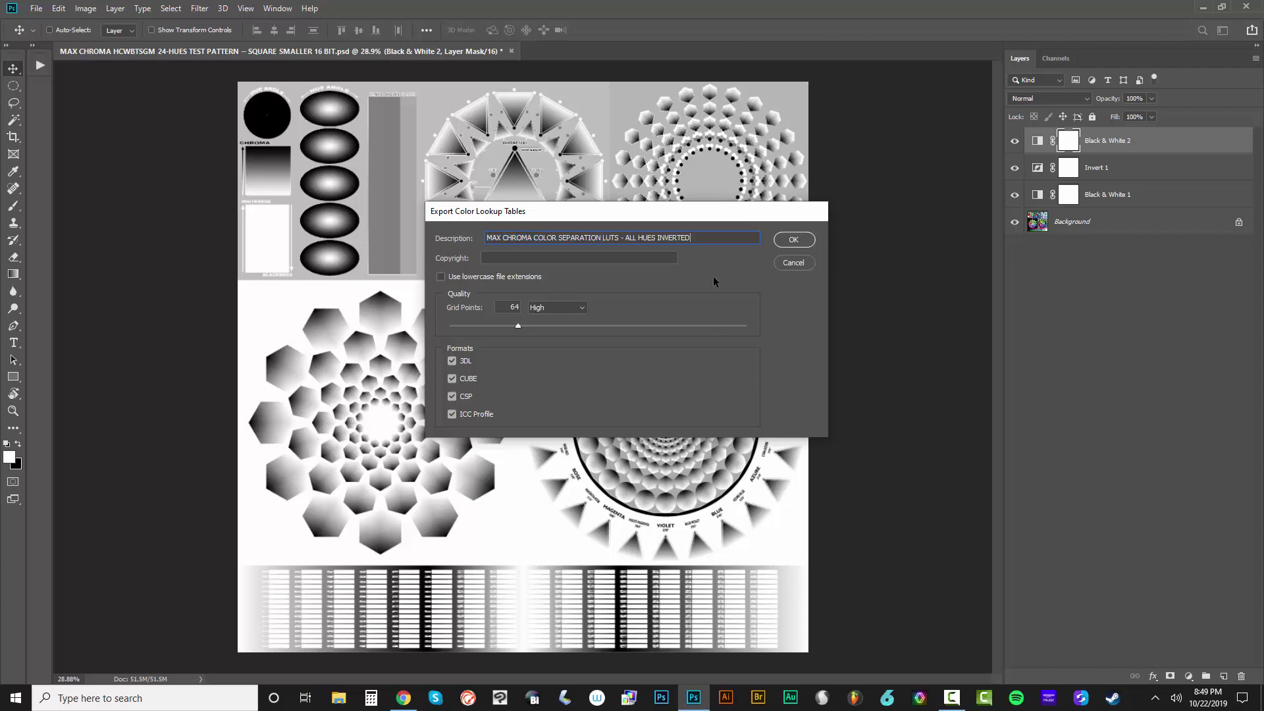
{"action": "left_click_drag", "start_coordinate": [625, 238], "coordinate": [780, 242]}
{"action": "type", "text": "CHROMA IN GREYSCALE"}
{"action": "key", "text": "ctrl+a"}
{"action": "key", "text": "ctrl+c"}
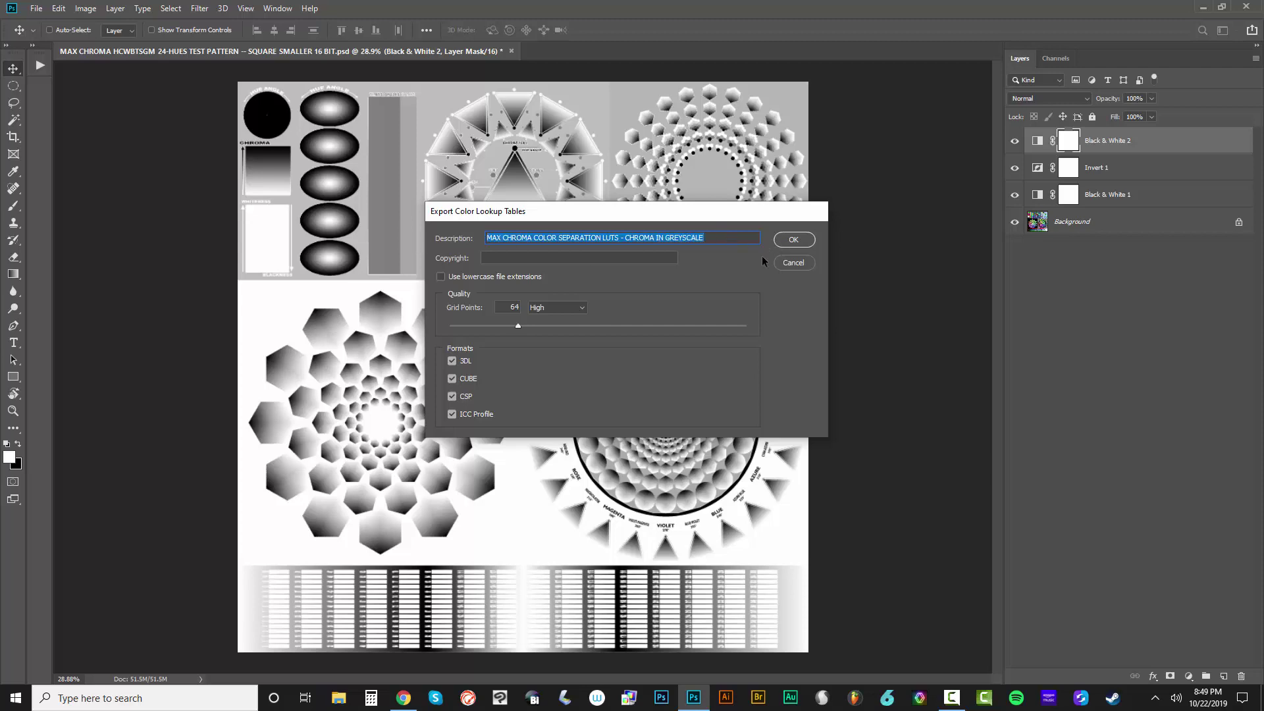
Save the export in the MAX CHROMA COLOR SEPARATION LUTS folder as "MAX CHROMA COLOR SEPARATION LUTS - CHROMA IN GREYSCALE"
{"action": "left_click", "coordinate": [794, 239]}
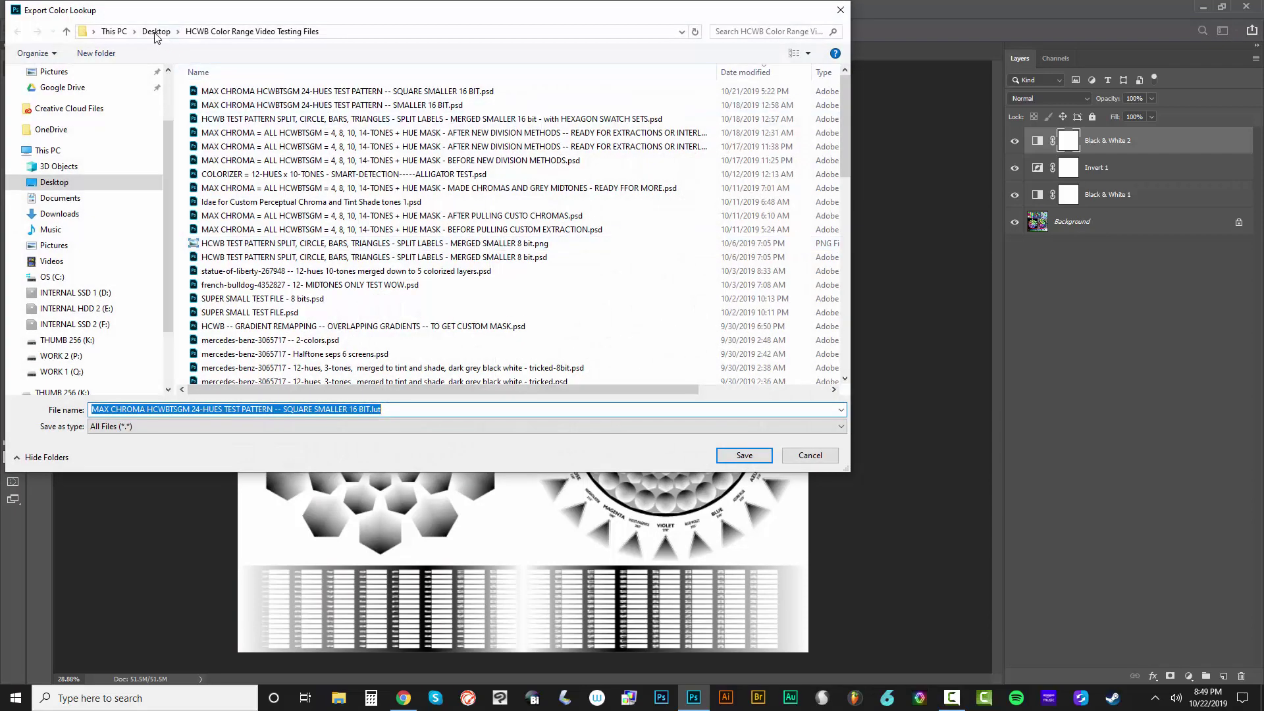
{"action": "left_click", "coordinate": [155, 33]}
{"action": "double_click", "coordinate": [441, 116]}
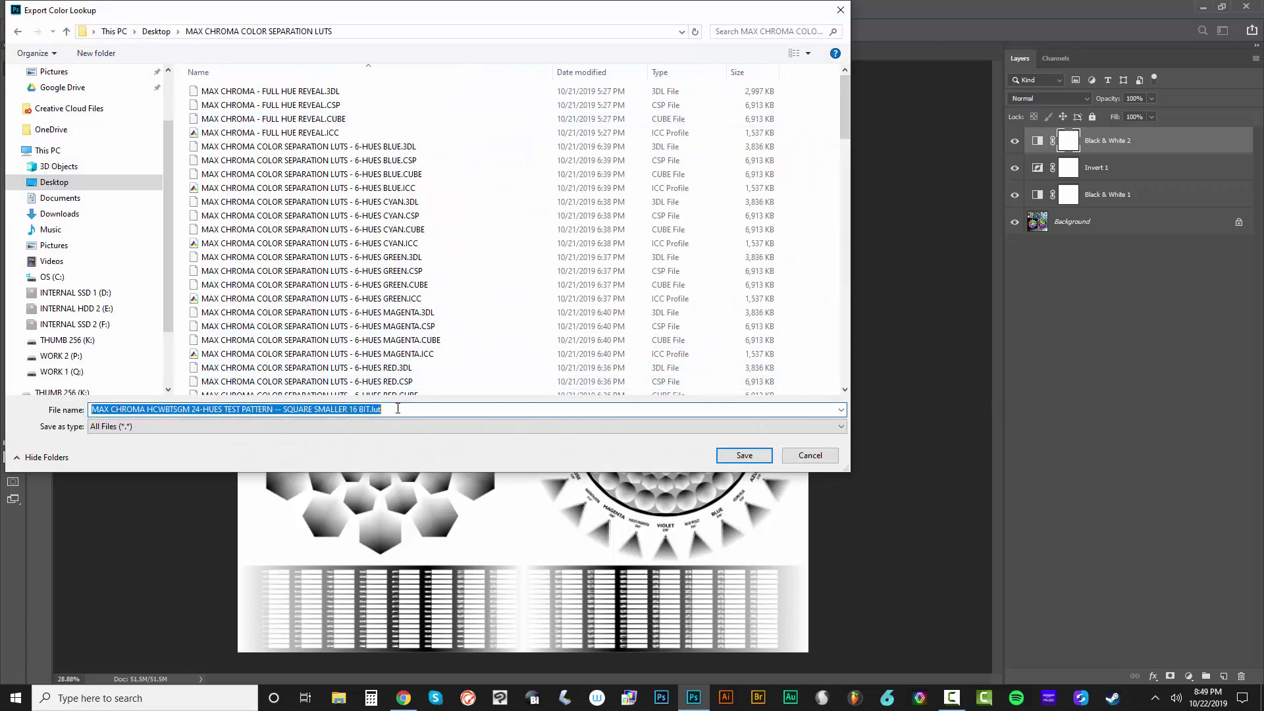
{"action": "key", "text": "ctrl+v"}
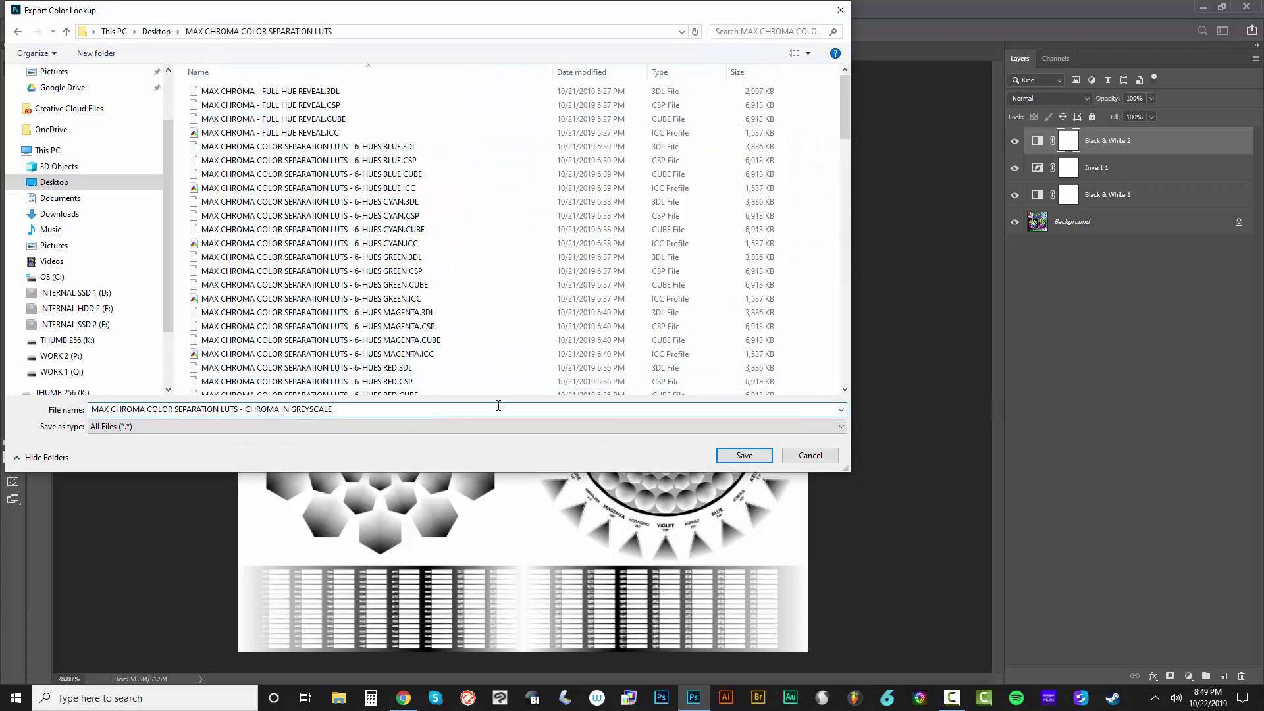
{"action": "left_click", "coordinate": [736, 454]}
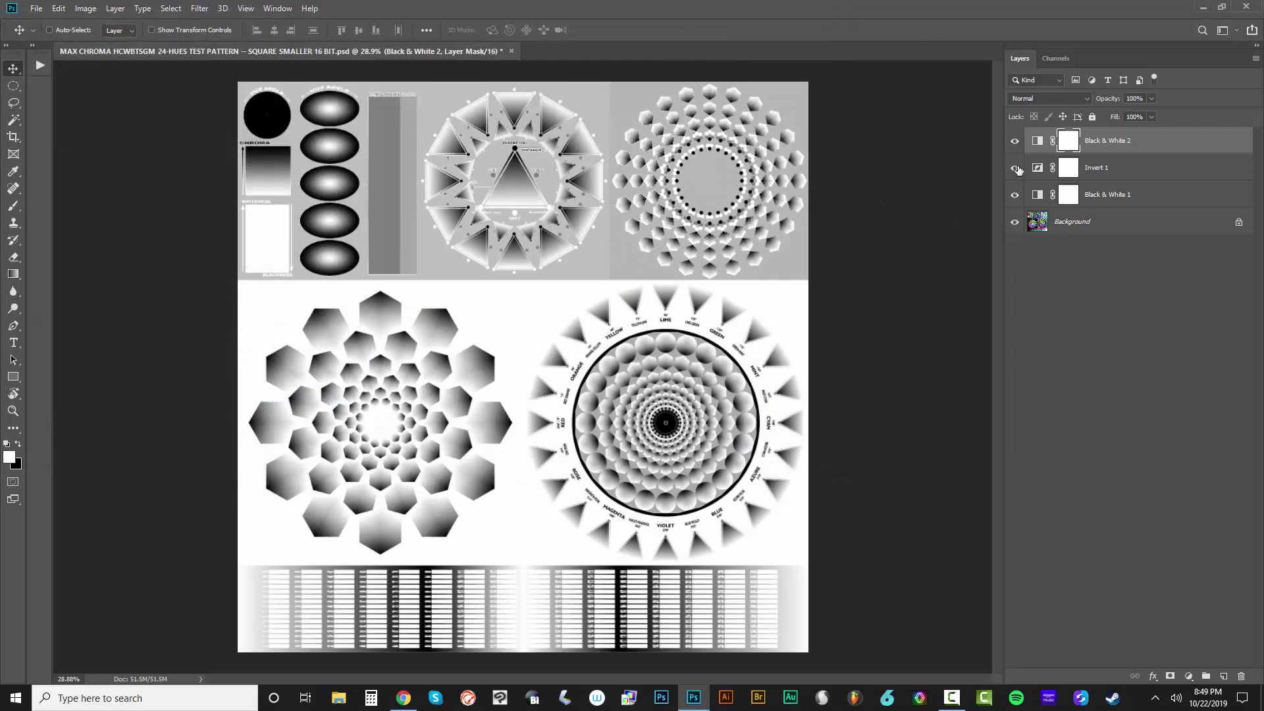
Remove both Black & White adjustment layers and the Invert layer from the test pattern
{"action": "left_click_drag", "start_coordinate": [1014, 141], "coordinate": [1025, 213]}
{"action": "key", "text": "Delete"}
{"action": "key", "text": "Delete"}
{"action": "key", "text": "Delete"}
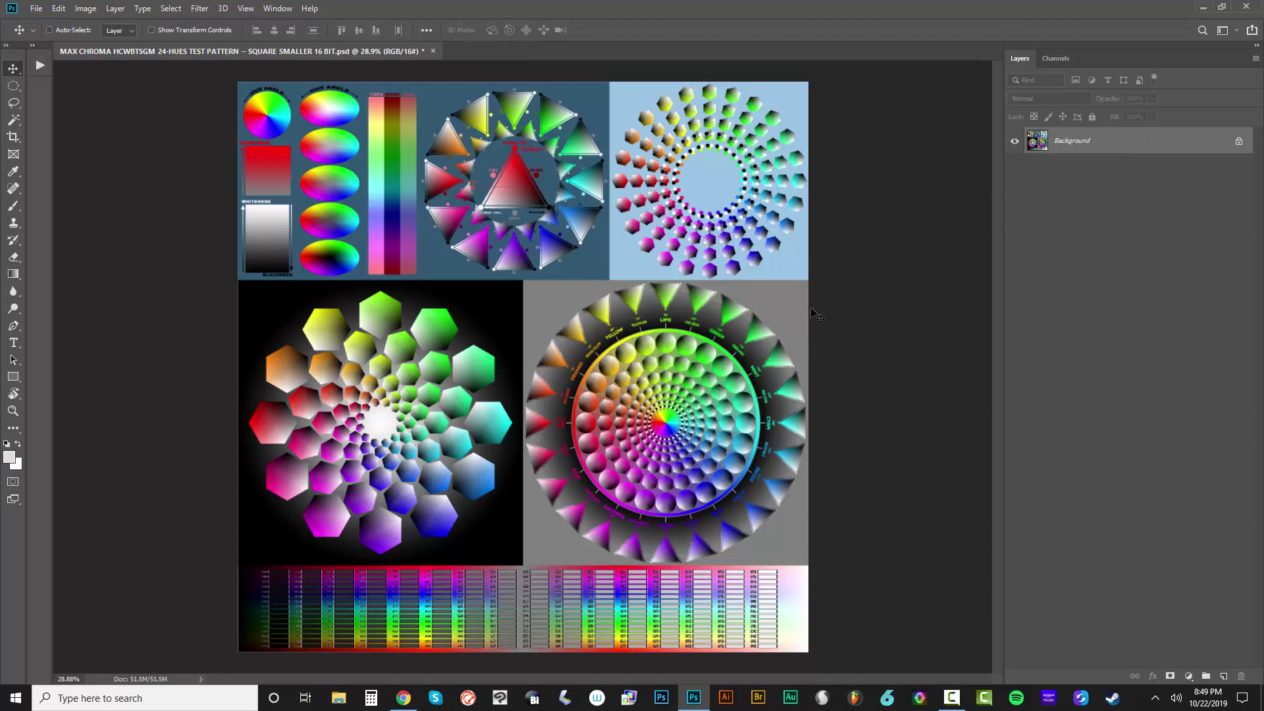
{"action": "scroll", "coordinate": [558, 191], "scroll_direction": "up", "scroll_amount": 5}
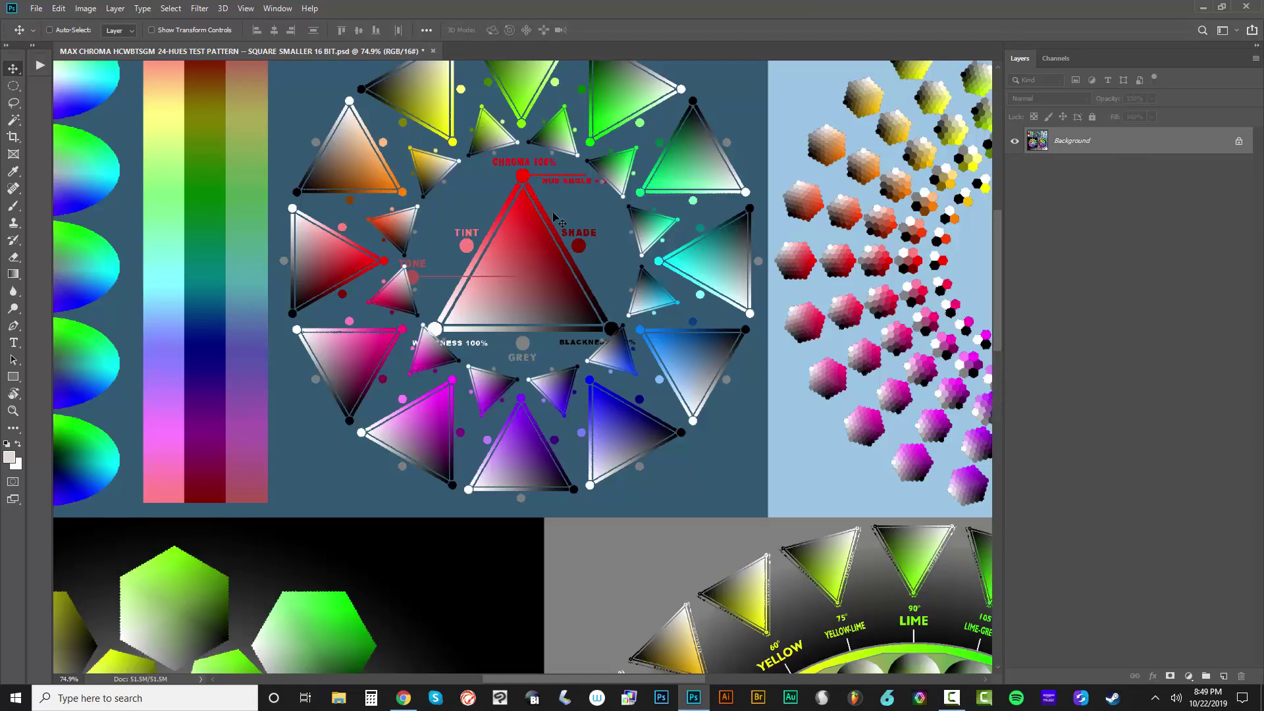
{"action": "scroll", "coordinate": [556, 220], "scroll_direction": "up", "scroll_amount": 1}
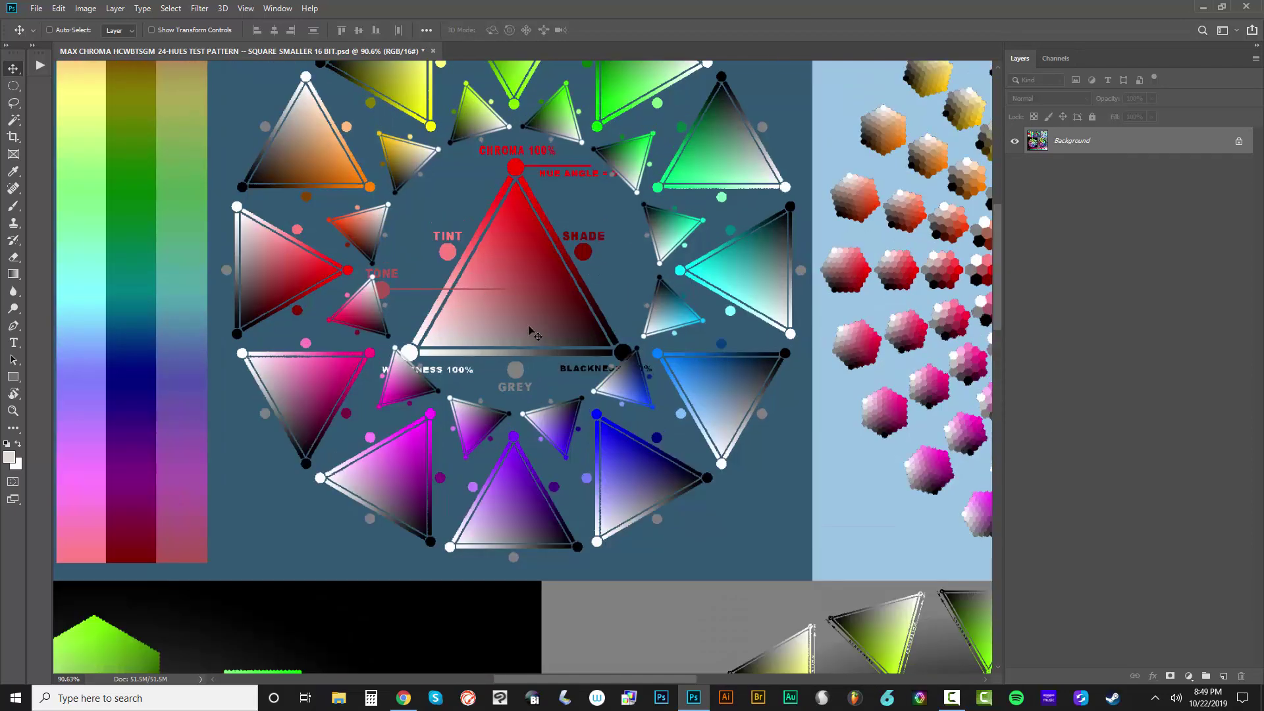
{"action": "scroll", "coordinate": [529, 328], "scroll_direction": "down", "scroll_amount": 7}
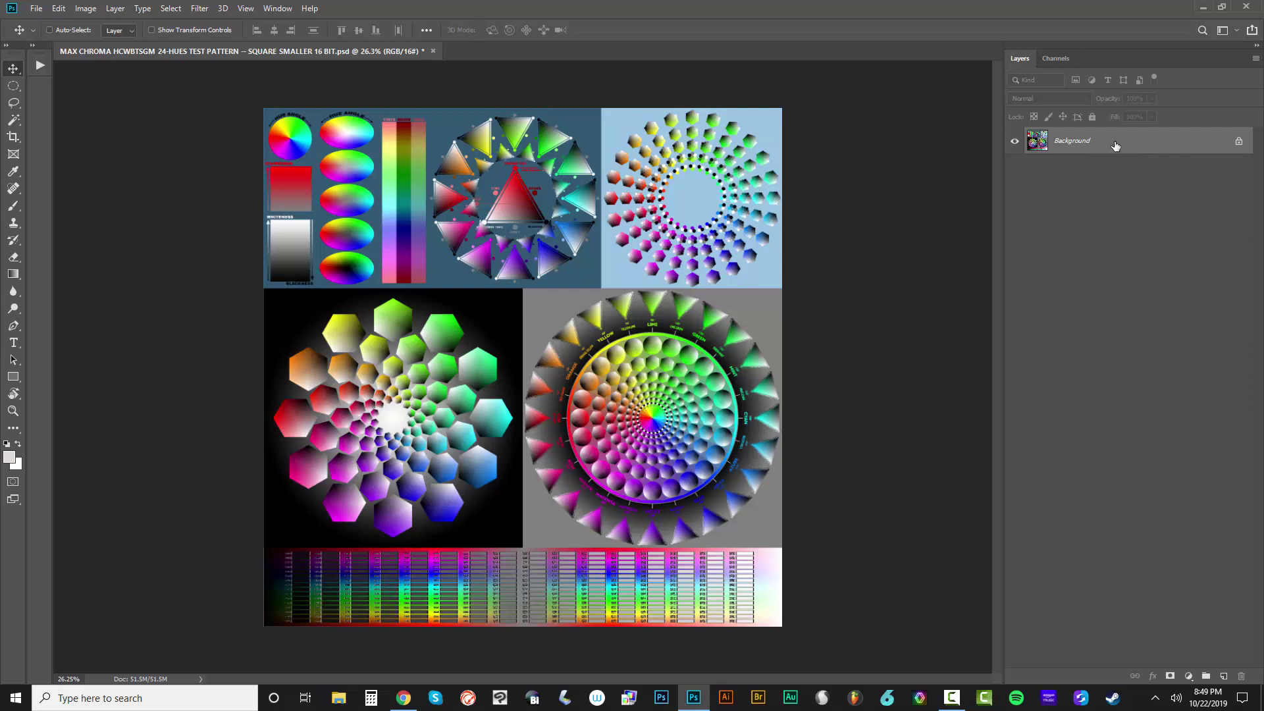
Duplicate the Background layer and hide the copy
{"action": "right_click", "coordinate": [1128, 157]}
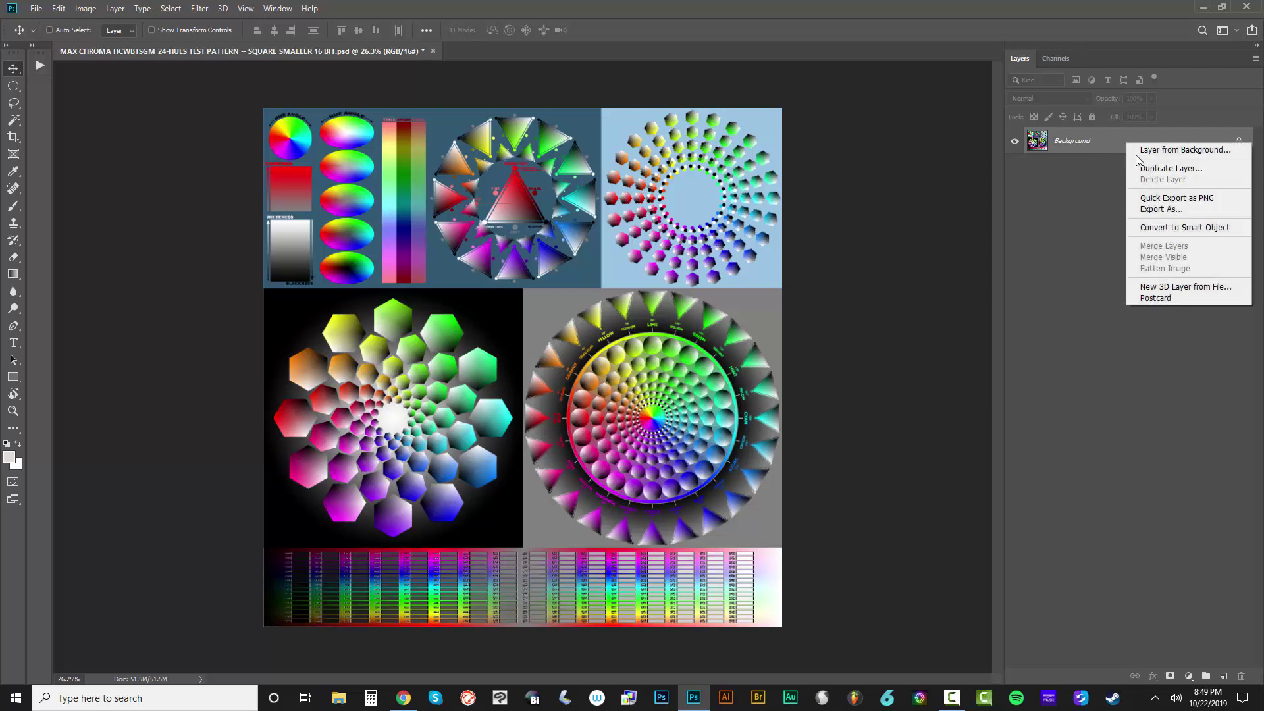
{"action": "left_click", "coordinate": [1159, 164]}
{"action": "key", "text": "Return"}
{"action": "left_click", "coordinate": [1014, 141]}
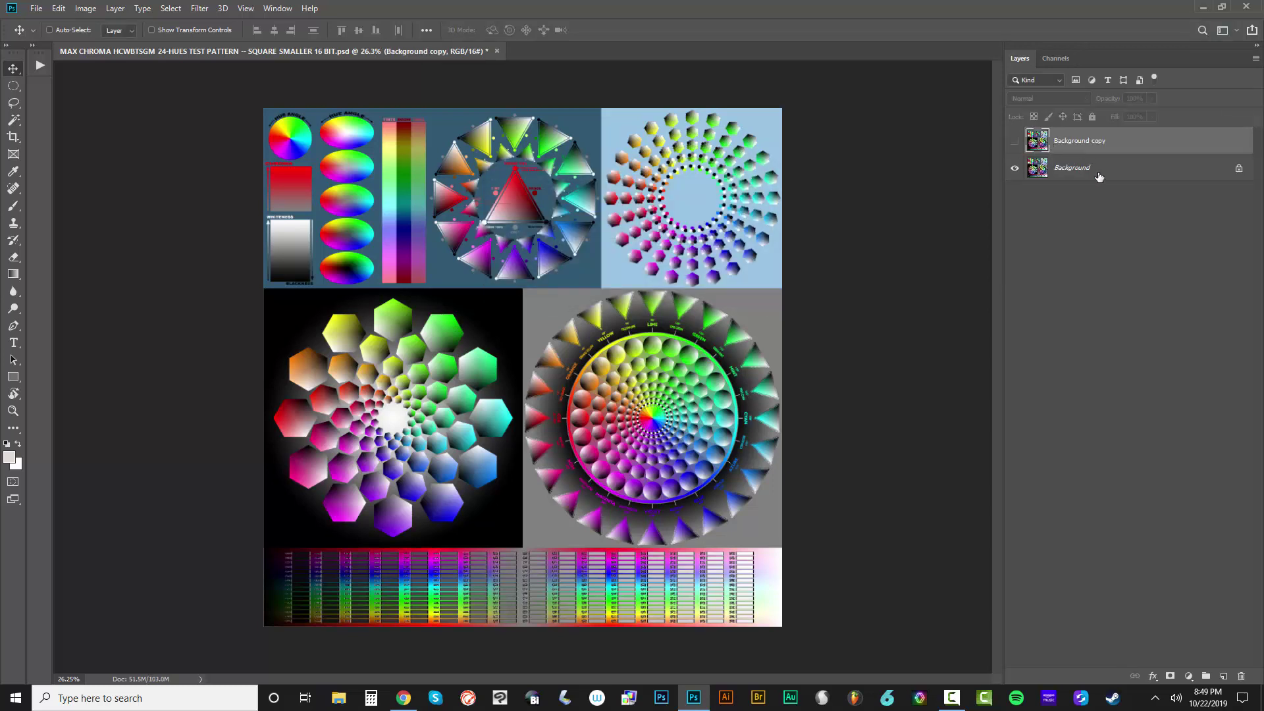
Add a Color Lookup adjustment above the Background with the 3D LUT "MAX CHROMA COLOR SEPARATION LUTS - CHROMA IN GREYSCALE.CUBE"
{"action": "left_click", "coordinate": [1100, 170]}
{"action": "left_click", "coordinate": [1187, 674]}
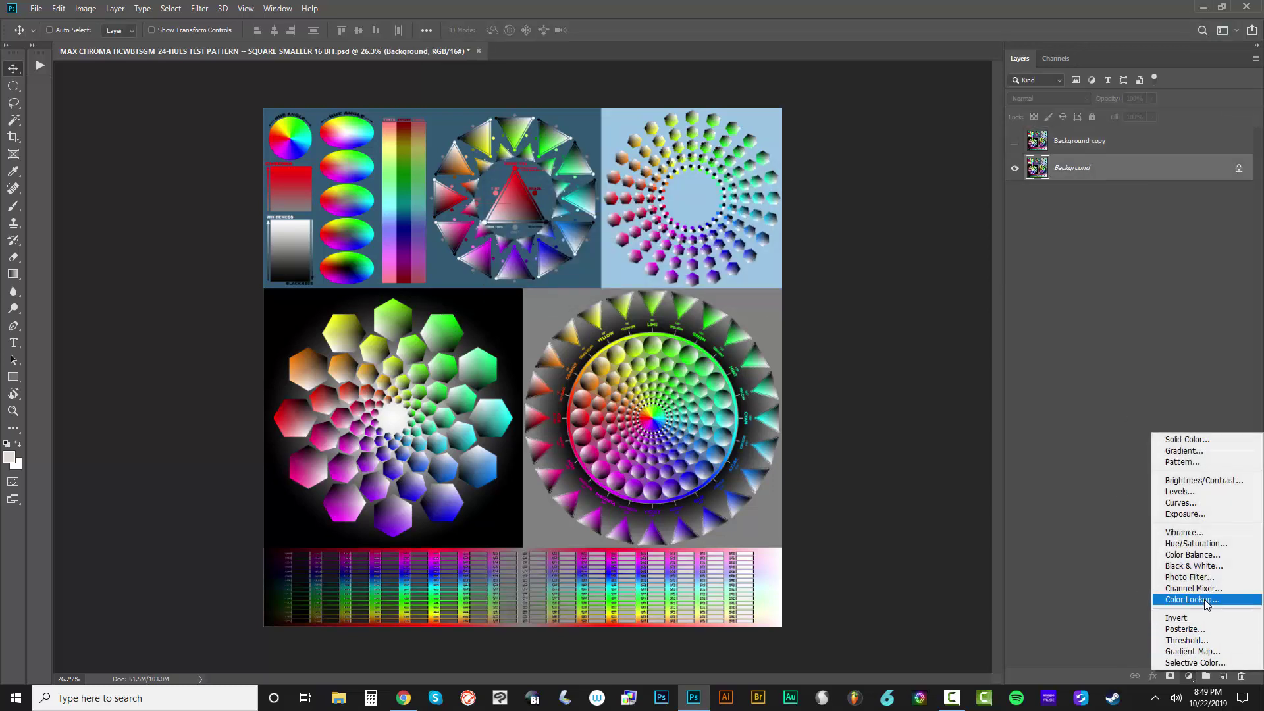
{"action": "left_click", "coordinate": [1185, 599]}
{"action": "left_click", "coordinate": [918, 357]}
{"action": "left_click", "coordinate": [919, 358]}
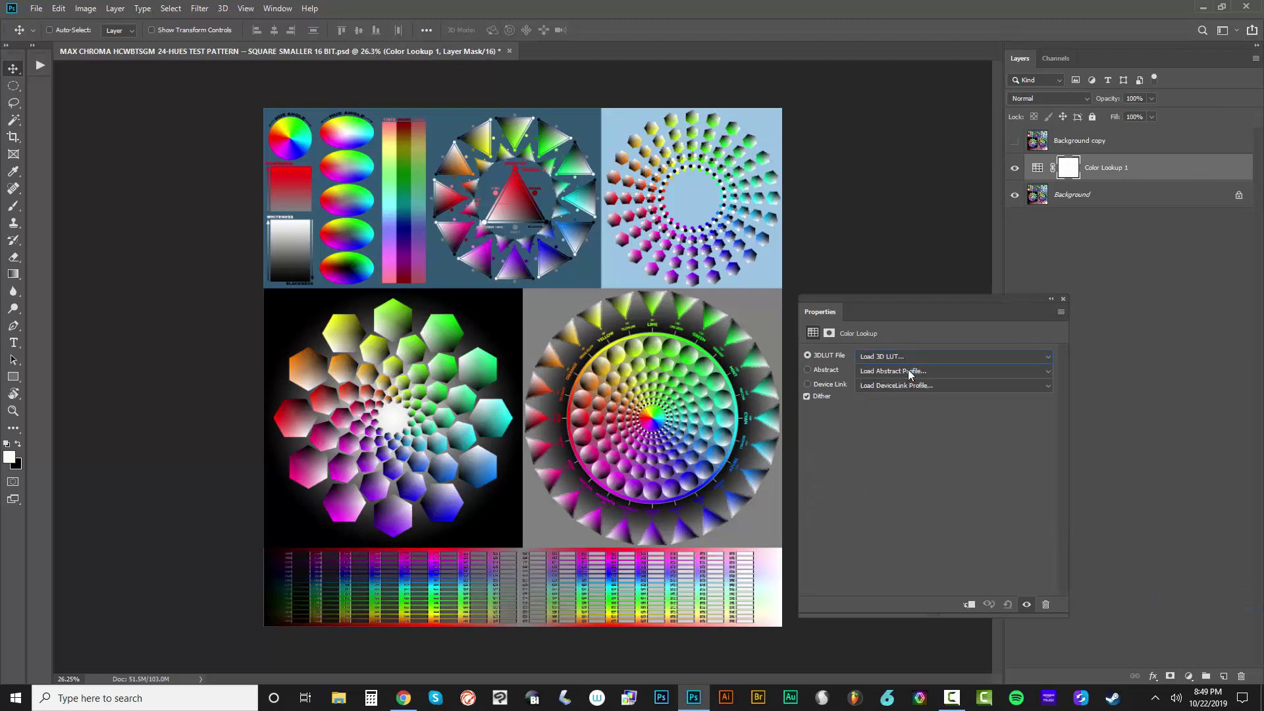
{"action": "scroll", "coordinate": [421, 243], "scroll_direction": "down", "scroll_amount": 2}
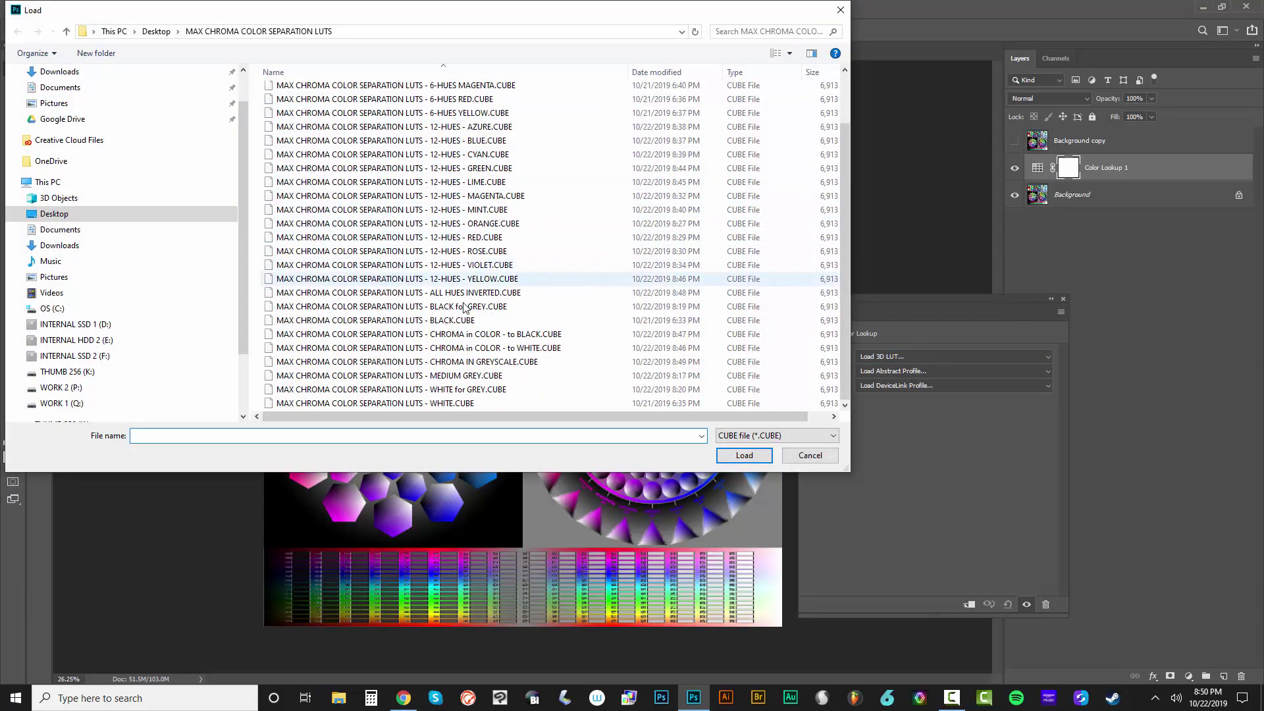
{"action": "double_click", "coordinate": [531, 362]}
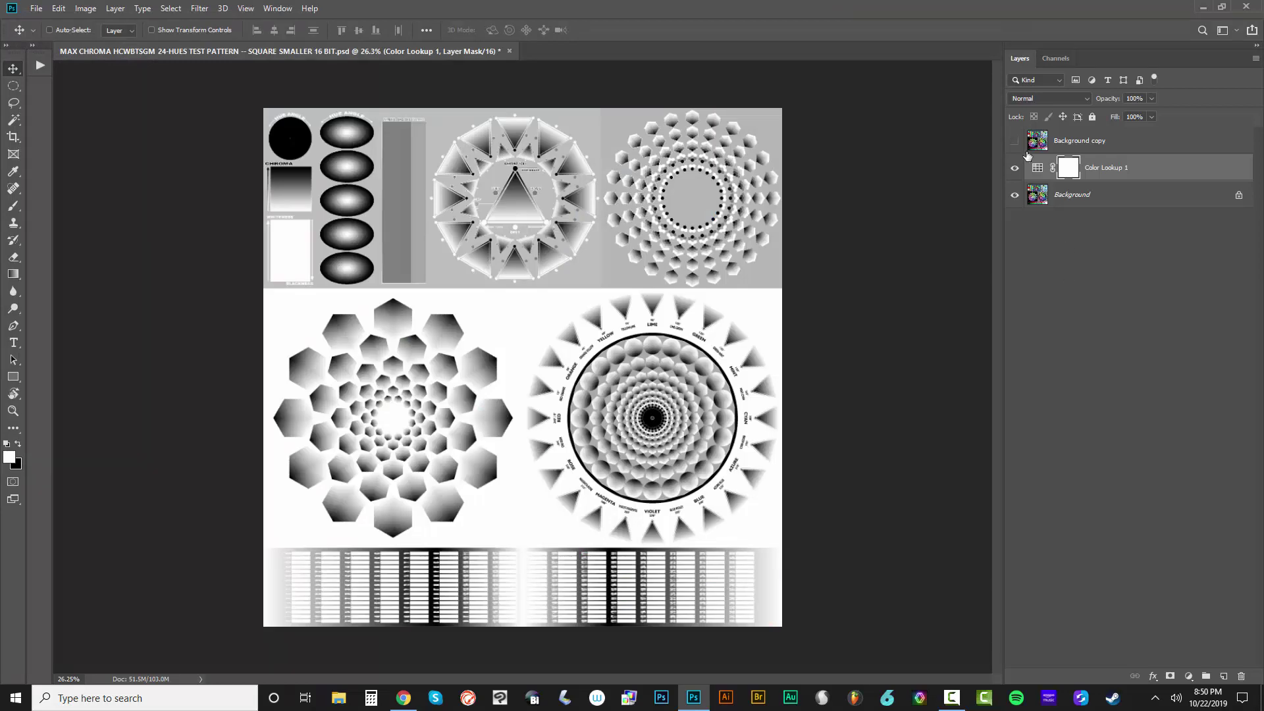
Duplicate the Background again beneath the color lookup adjustment and hide the original Background layer
{"action": "left_click_drag", "start_coordinate": [1014, 173], "coordinate": [1014, 198]}
{"action": "right_click", "coordinate": [1098, 200]}
{"action": "left_click", "coordinate": [1137, 226]}
{"action": "key", "text": "Return"}
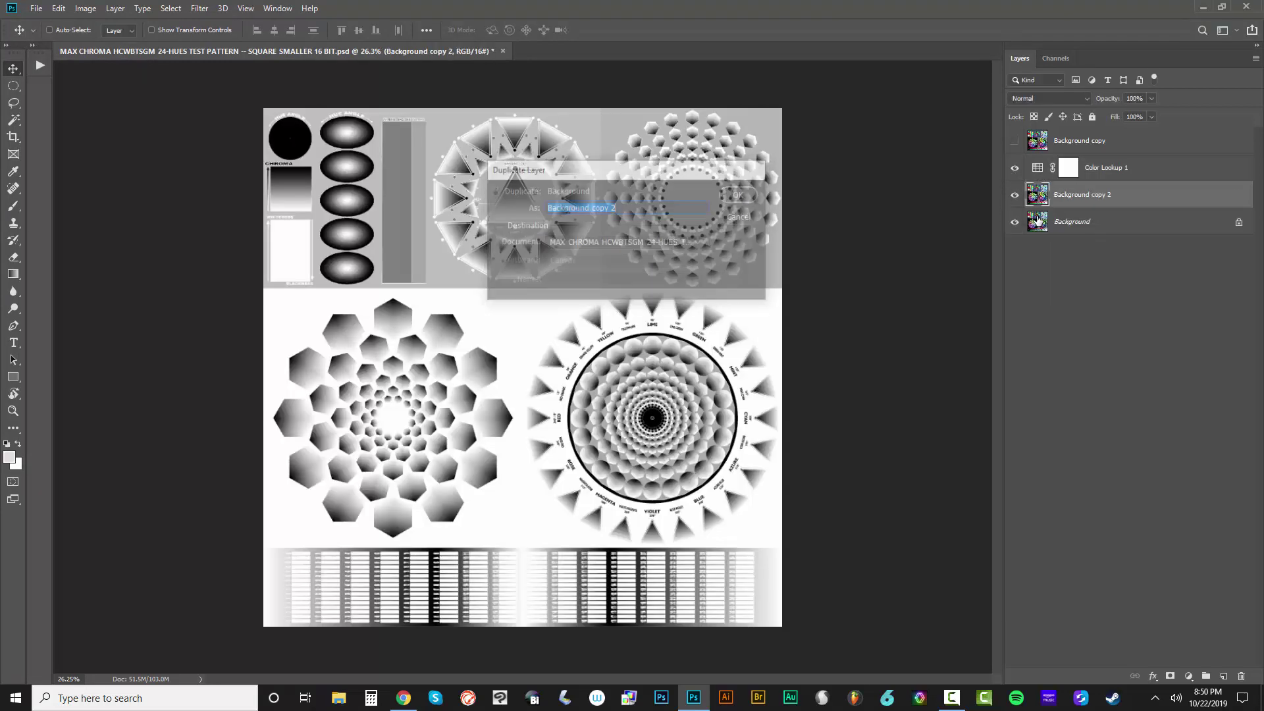
Group the color lookup adjustment with the test pattern copy beneath it and name the group "CHROMA in GREYSCALE"
{"action": "left_click", "coordinate": [1039, 173], "text": "alt"}
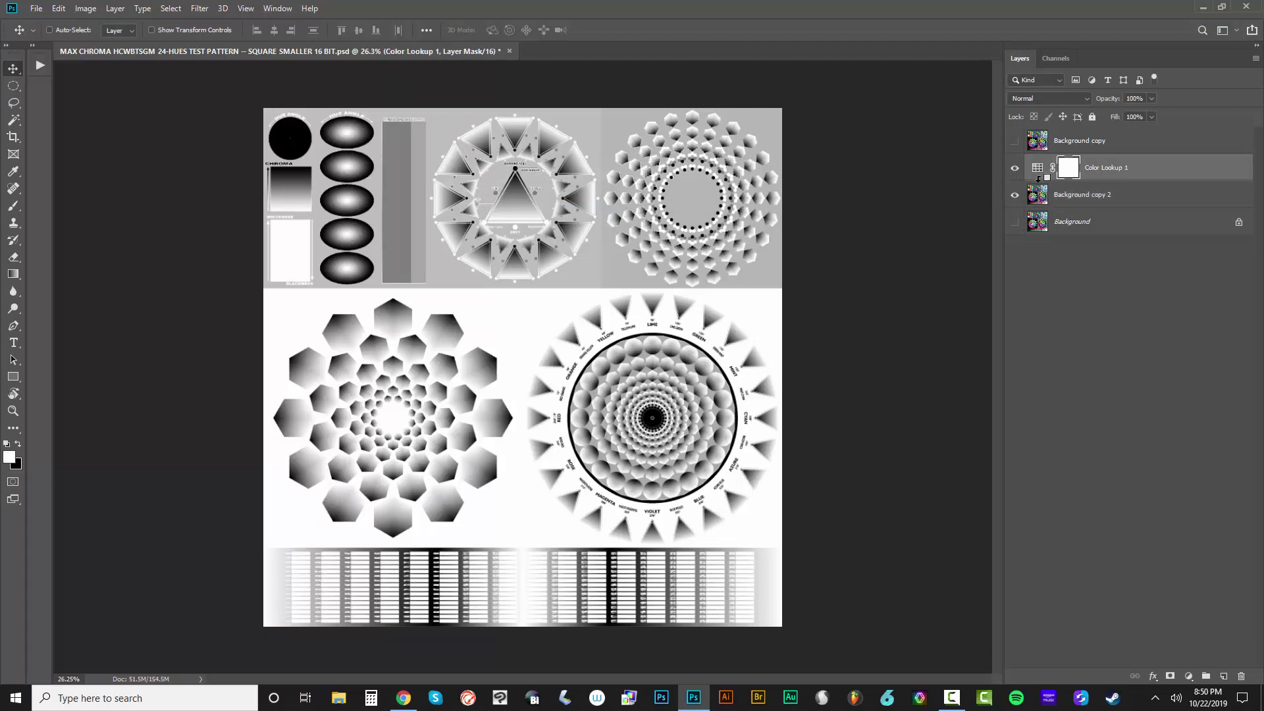
{"action": "left_click", "coordinate": [1097, 196], "text": "ctrl"}
{"action": "key", "text": "ctrl+g"}
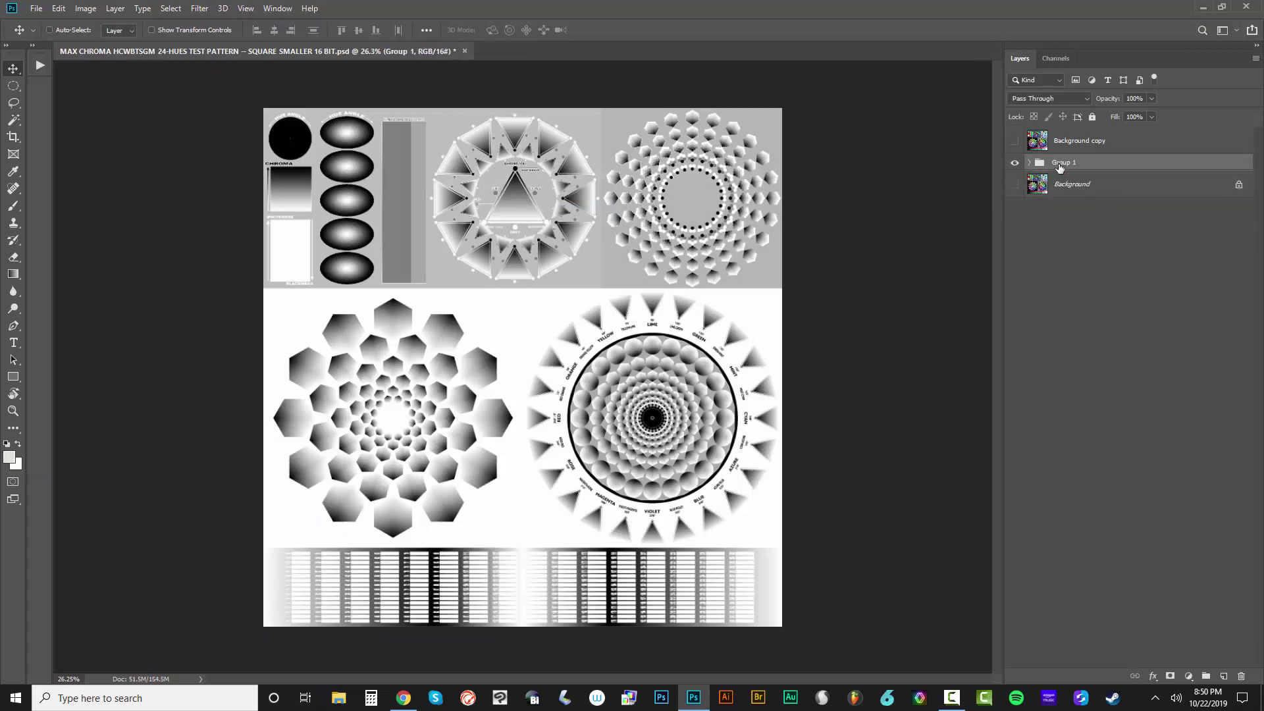
{"action": "double_click", "coordinate": [1061, 162]}
{"action": "type", "text": "CHROMA in GREYSCALE"}
{"action": "key", "text": "Return"}
Hide the CHROMA in GREYSCALE group, then show and select the Background copy layer
{"action": "left_click", "coordinate": [1015, 162]}
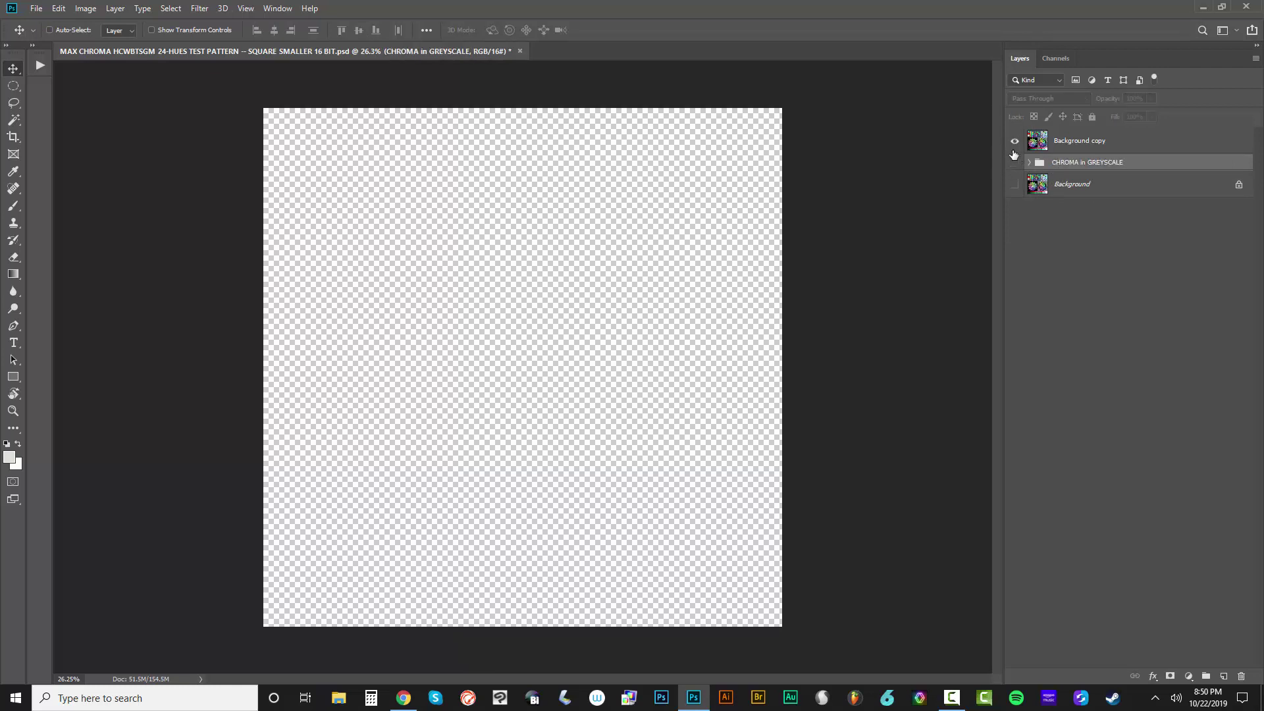
{"action": "left_click", "coordinate": [1015, 141]}
{"action": "left_click", "coordinate": [1106, 140]}
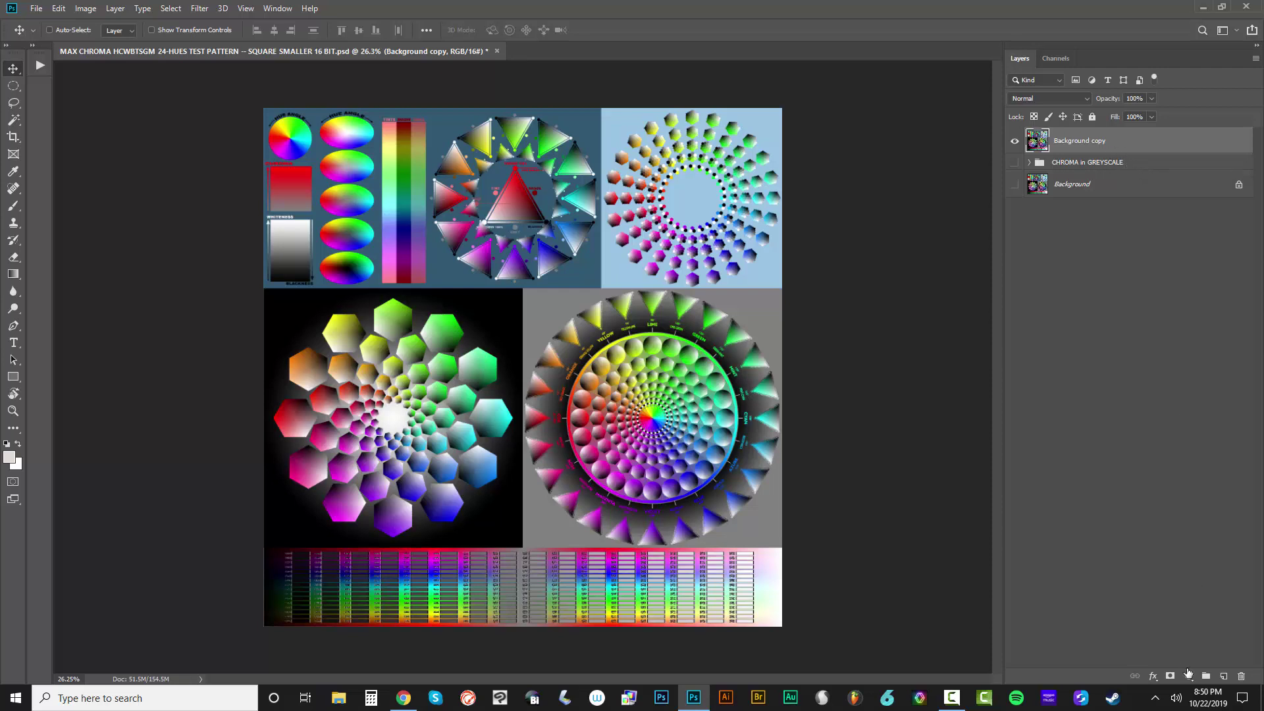
Add a Color Lookup adjustment above the Background copy with the 3D LUT "MAX CHROMA COLOR SEPARATION LUTS - BLACK.CUBE"
{"action": "left_click", "coordinate": [1188, 675]}
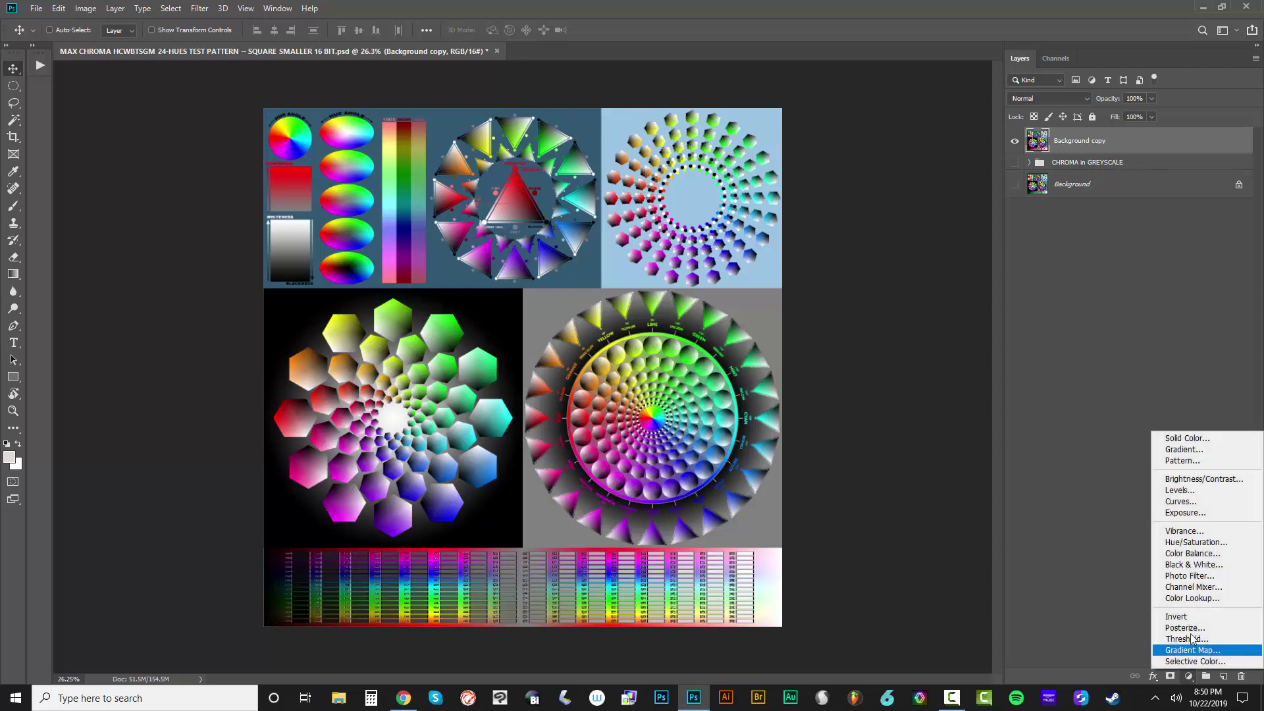
{"action": "left_click", "coordinate": [1205, 596]}
{"action": "left_click", "coordinate": [891, 359]}
{"action": "left_click", "coordinate": [894, 372]}
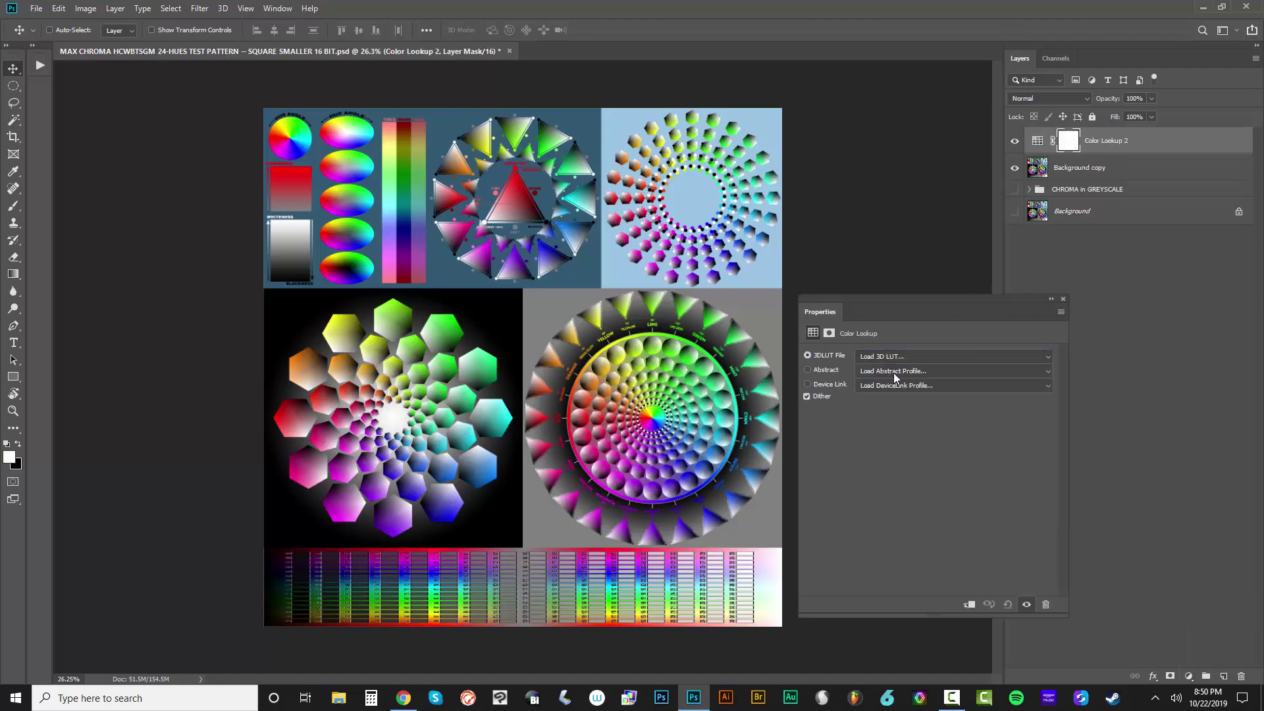
{"action": "scroll", "coordinate": [494, 227], "scroll_direction": "down", "scroll_amount": 3}
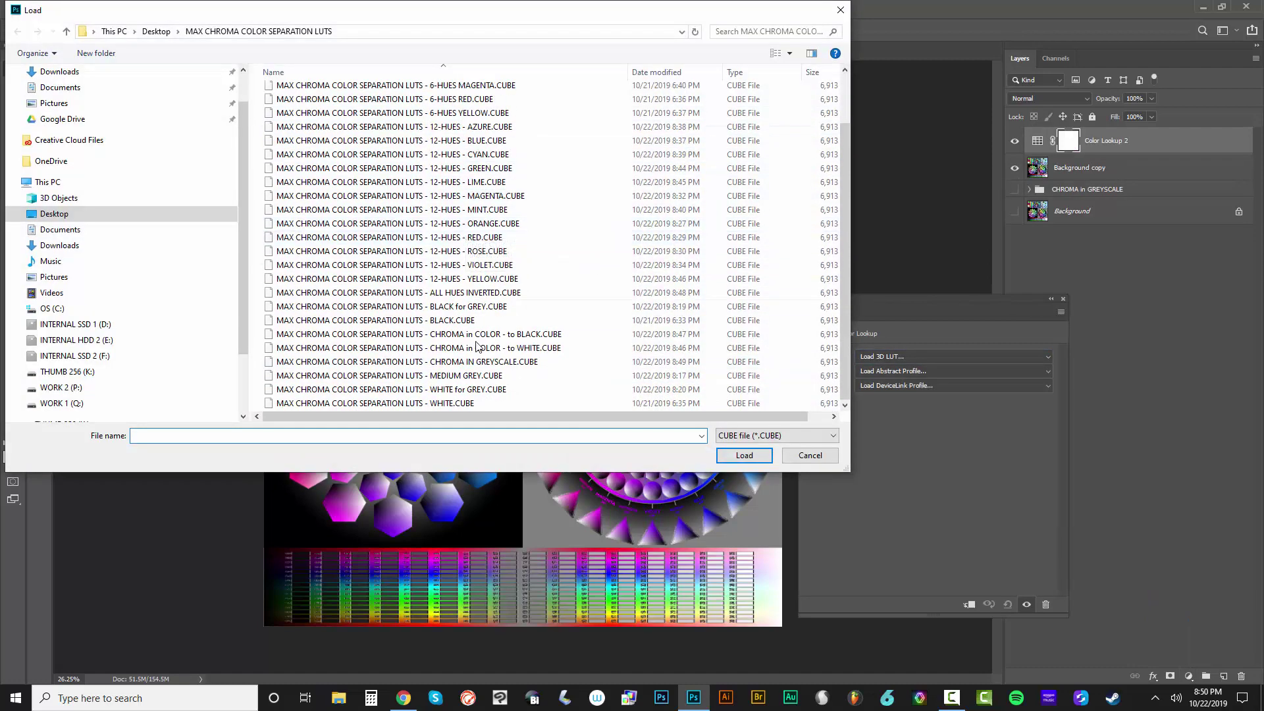
{"action": "double_click", "coordinate": [401, 320]}
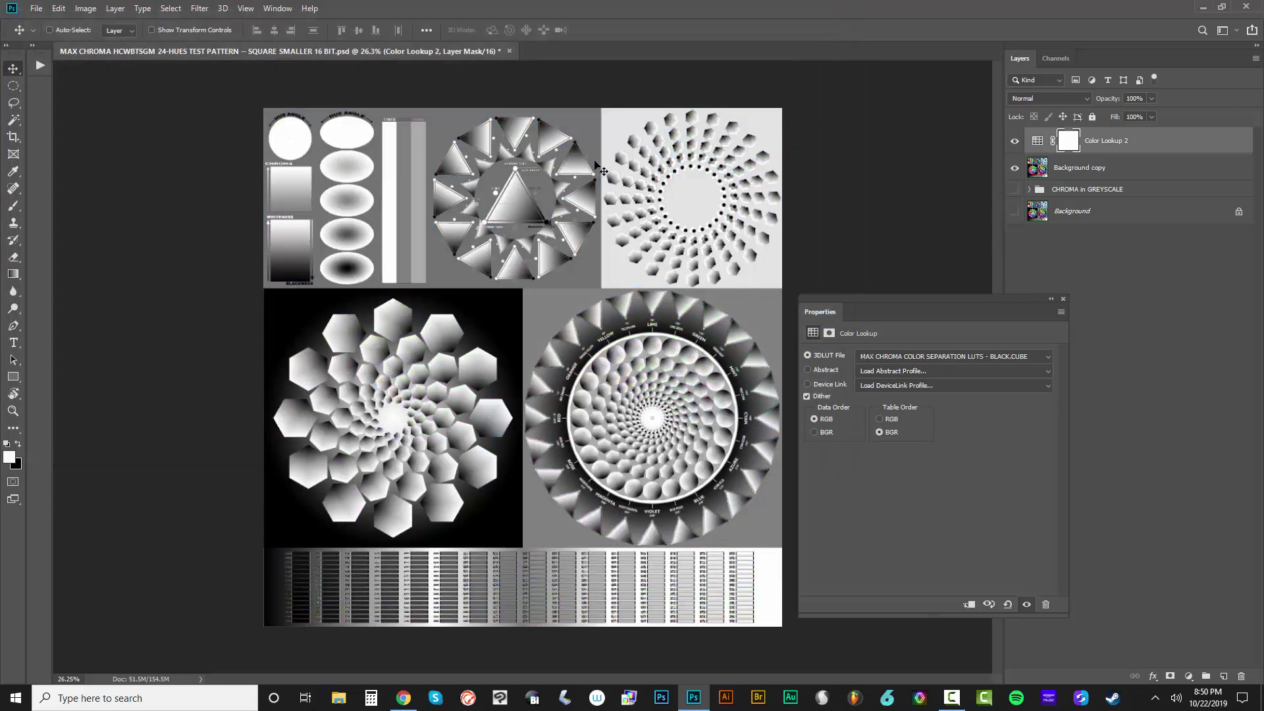
{"action": "left_click", "coordinate": [1063, 298]}
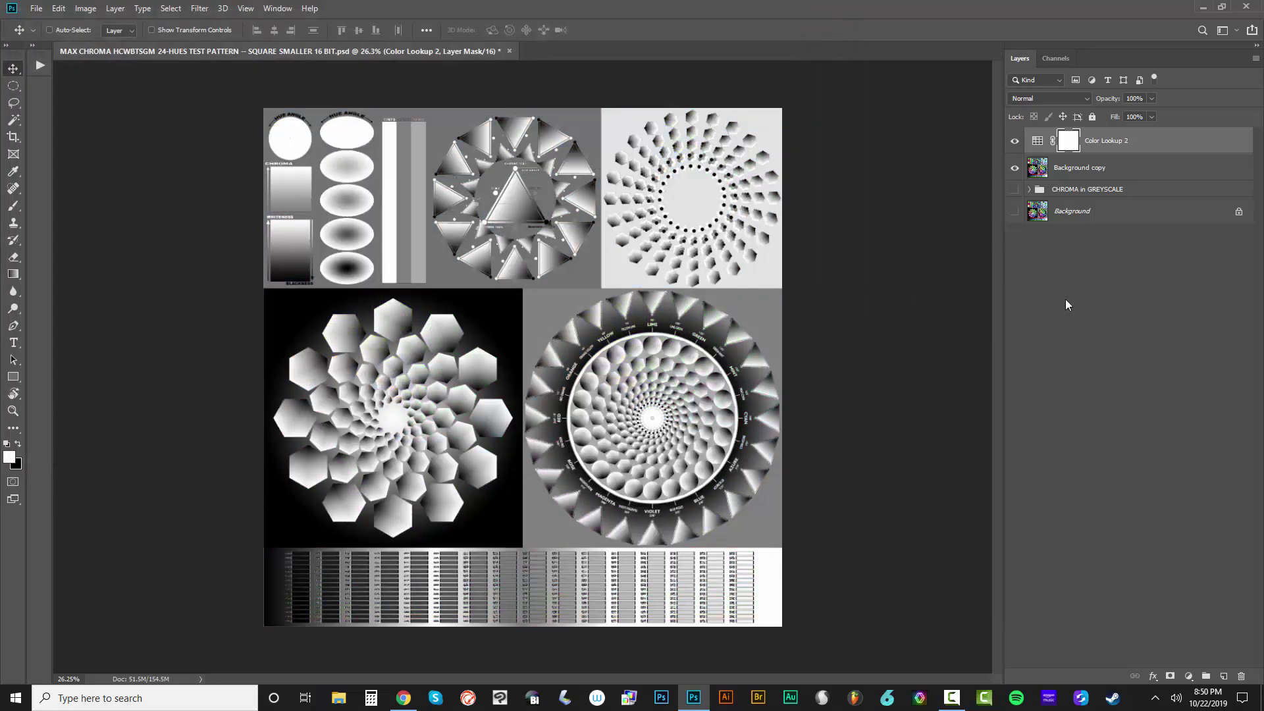
Group the new color lookup adjustment with the Background copy and name the group "BLACKNESS"
{"action": "left_click", "coordinate": [1114, 168], "text": "ctrl"}
{"action": "key", "text": "ctrl+g"}
{"action": "double_click", "coordinate": [1065, 135]}
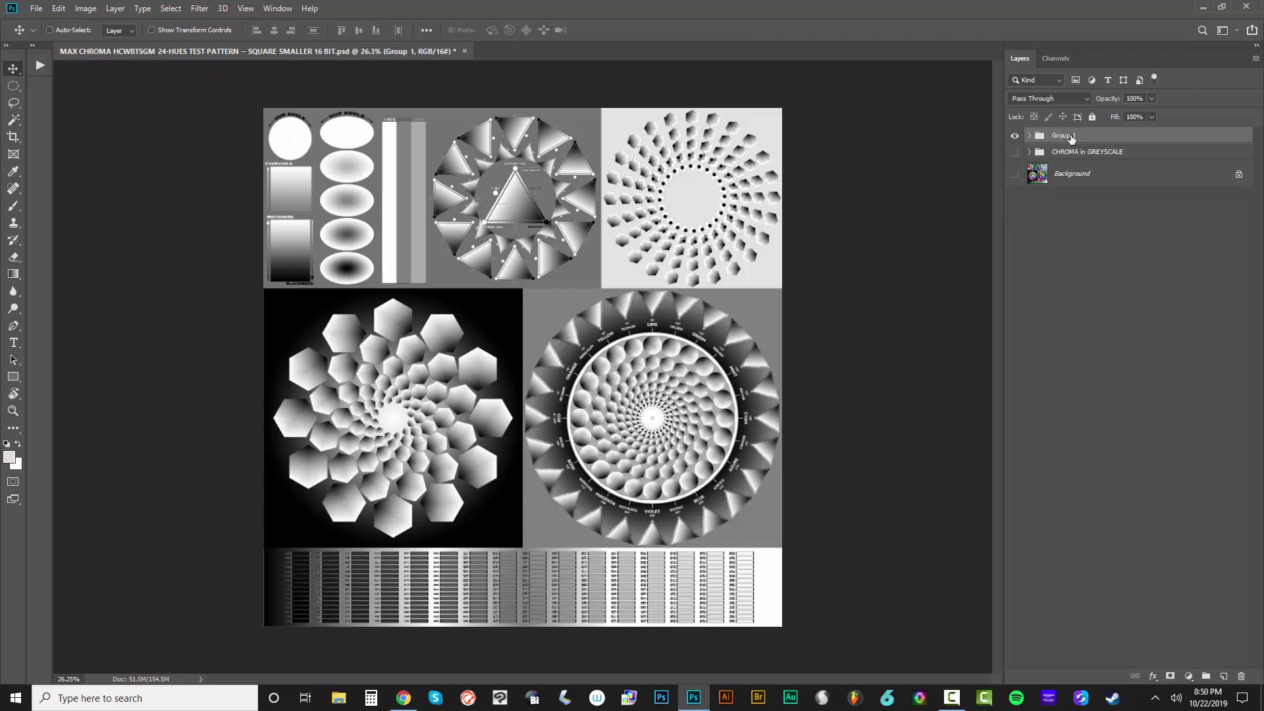
{"action": "type", "text": "BLACKNESS"}
{"action": "key", "text": "Return"}
Show the CHROMA in GREYSCALE group beneath BLACKNESS and set the BLACKNESS group's blend mode to Lighten
{"action": "left_click", "coordinate": [1014, 135]}
{"action": "left_click", "coordinate": [1015, 151]}
{"action": "scroll", "coordinate": [574, 153], "scroll_direction": "up", "scroll_amount": 6}
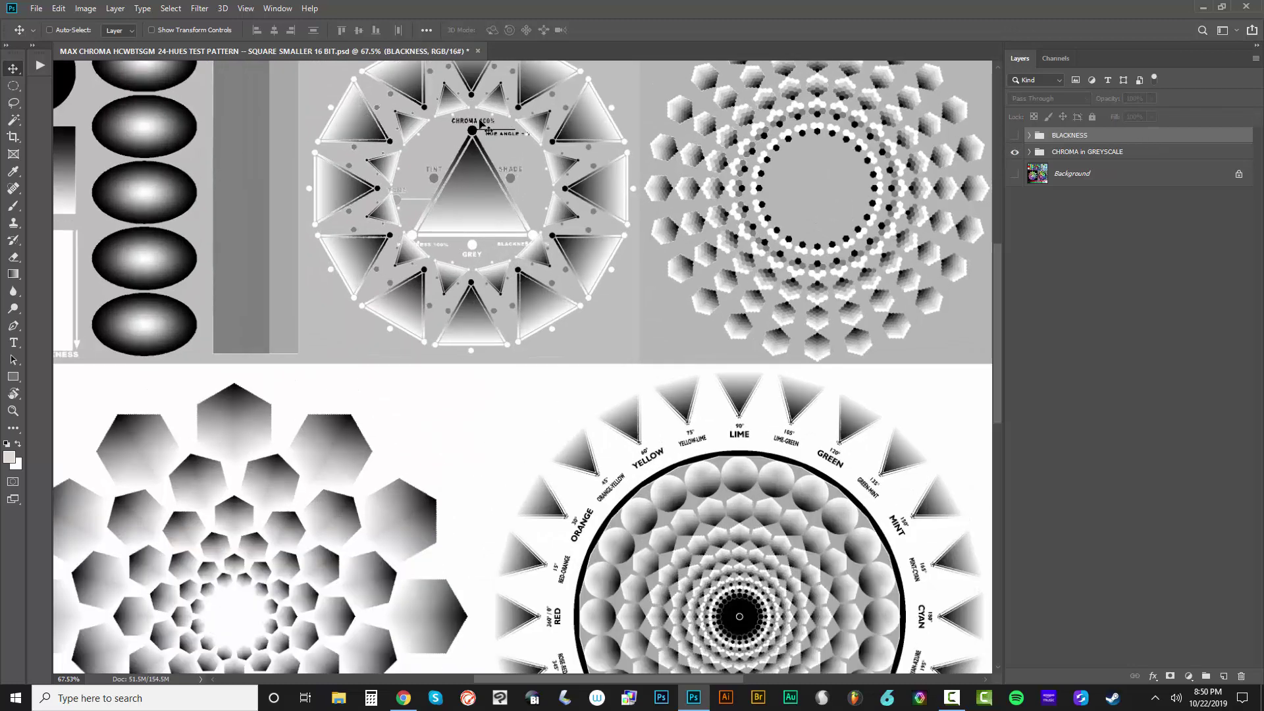
{"action": "left_click", "coordinate": [1015, 135]}
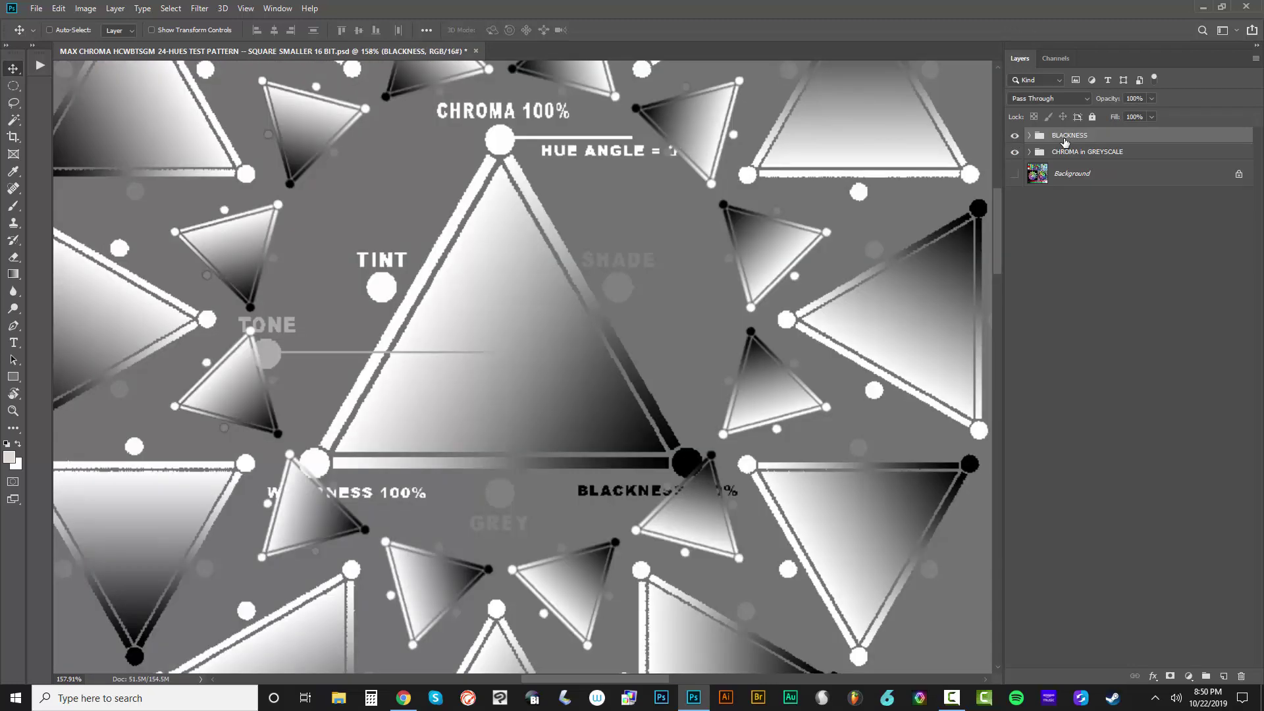
{"action": "left_click", "coordinate": [1015, 135]}
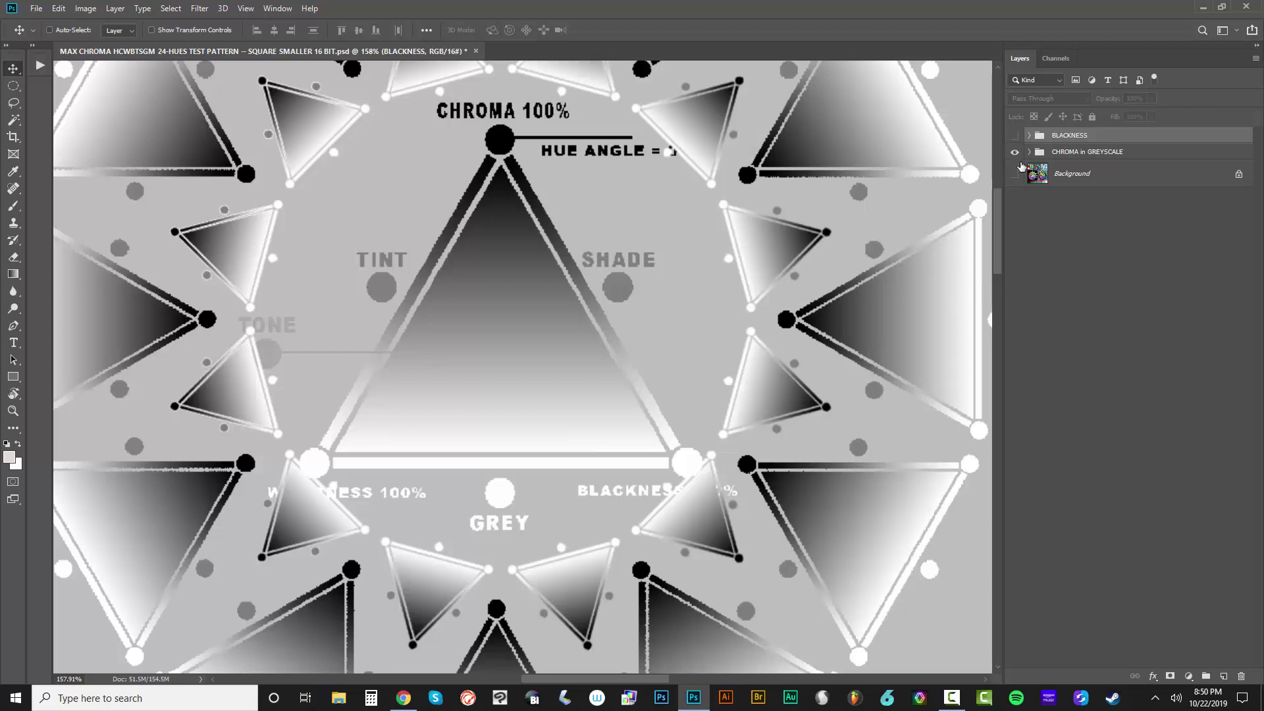
{"action": "left_click", "coordinate": [1015, 135]}
{"action": "left_click", "coordinate": [1048, 99]}
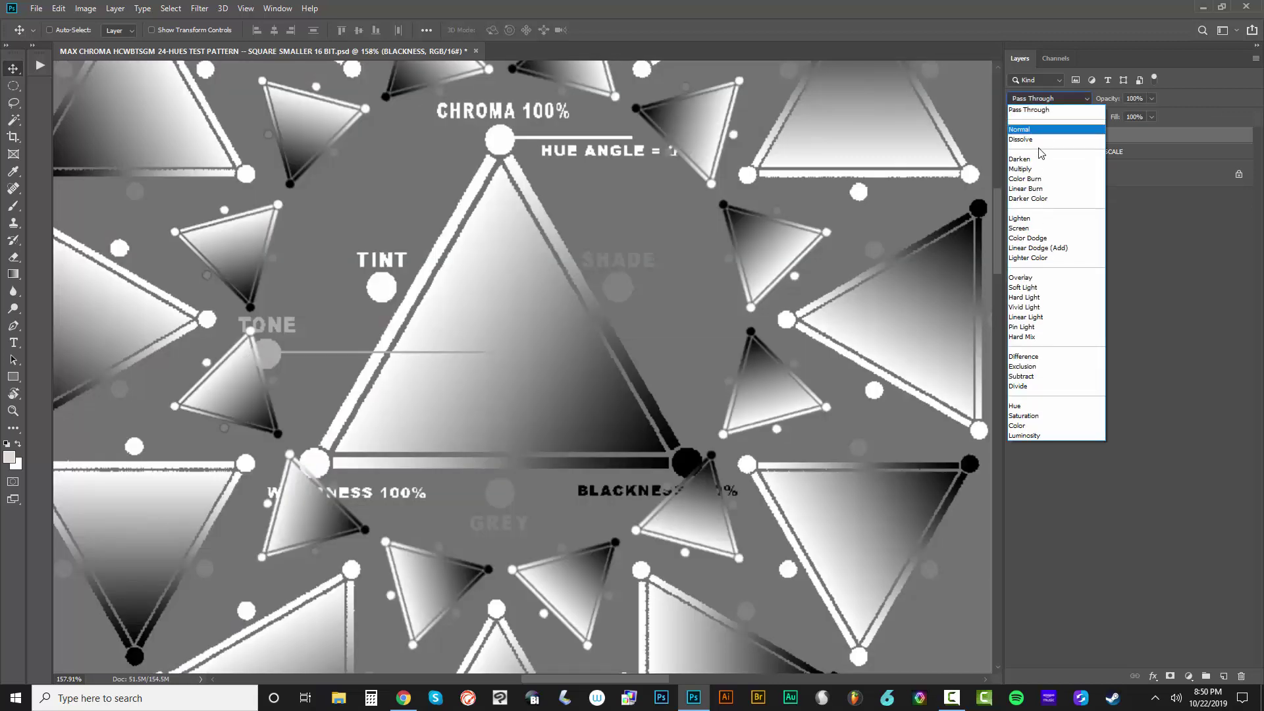
{"action": "left_click", "coordinate": [1035, 220]}
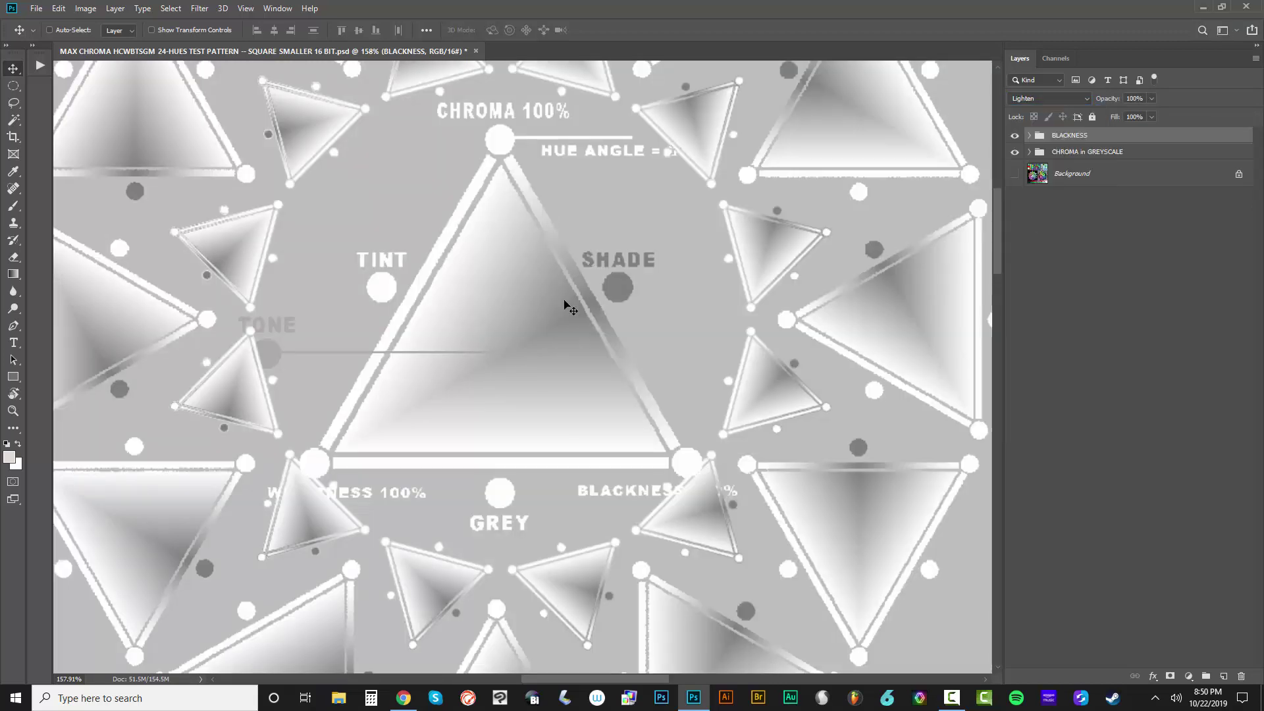
Examine the blended result around the central triangle, comparing it with the BLACKNESS and CHROMA in GREYSCALE groups shown alone
{"action": "scroll", "coordinate": [636, 309], "scroll_direction": "down", "scroll_amount": 2}
{"action": "scroll", "coordinate": [632, 313], "scroll_direction": "down", "scroll_amount": 5}
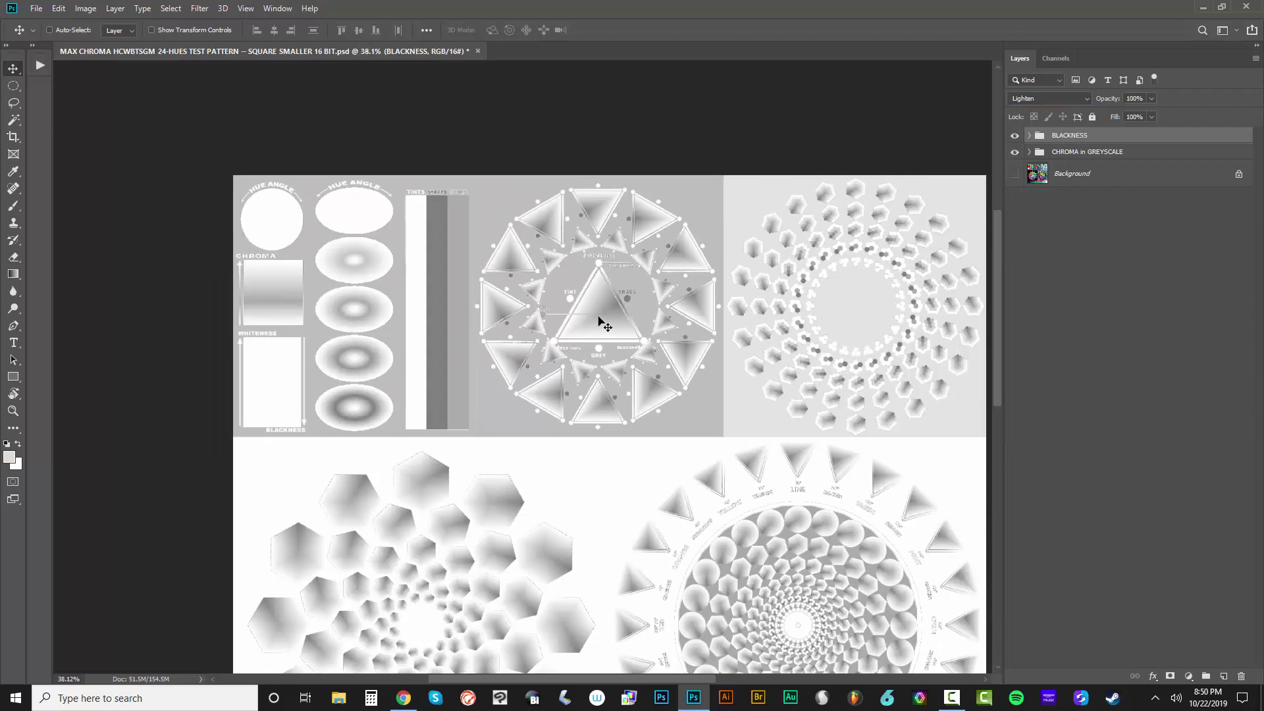
{"action": "scroll", "coordinate": [613, 315], "scroll_direction": "up", "scroll_amount": 2}
{"action": "scroll", "coordinate": [612, 315], "scroll_direction": "up", "scroll_amount": 4}
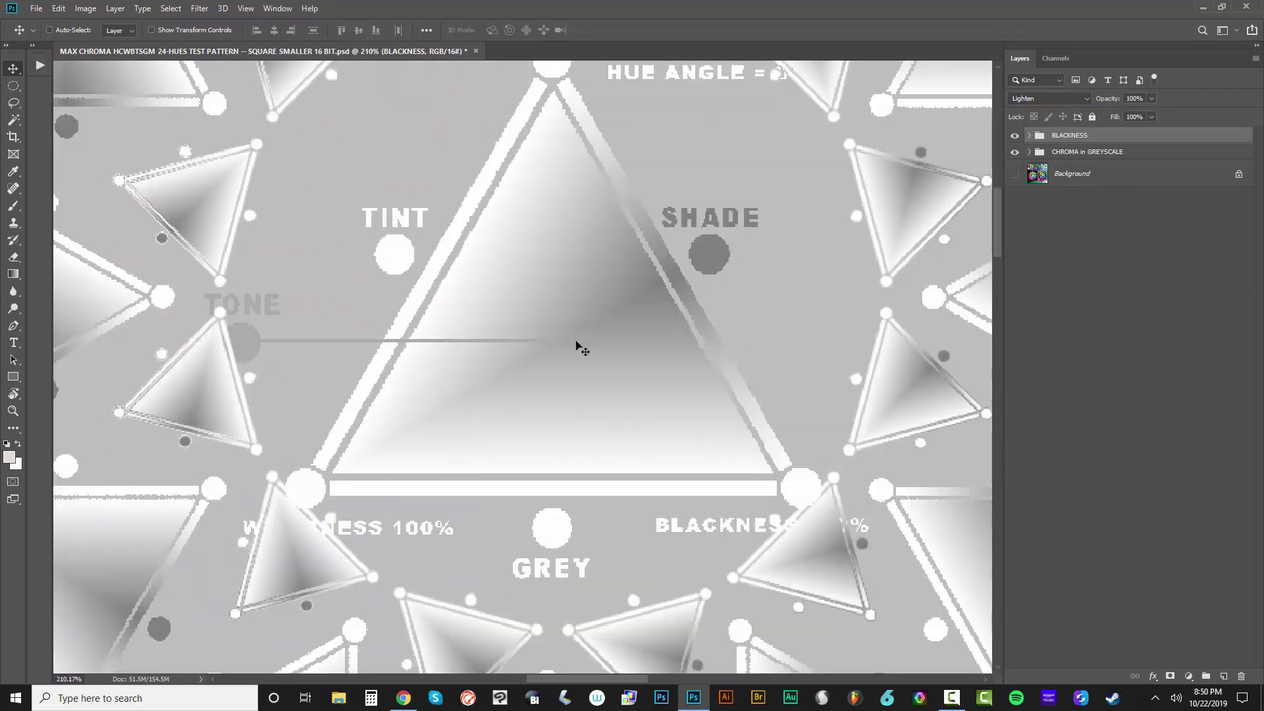
{"action": "scroll", "coordinate": [619, 279], "scroll_direction": "down", "scroll_amount": 3}
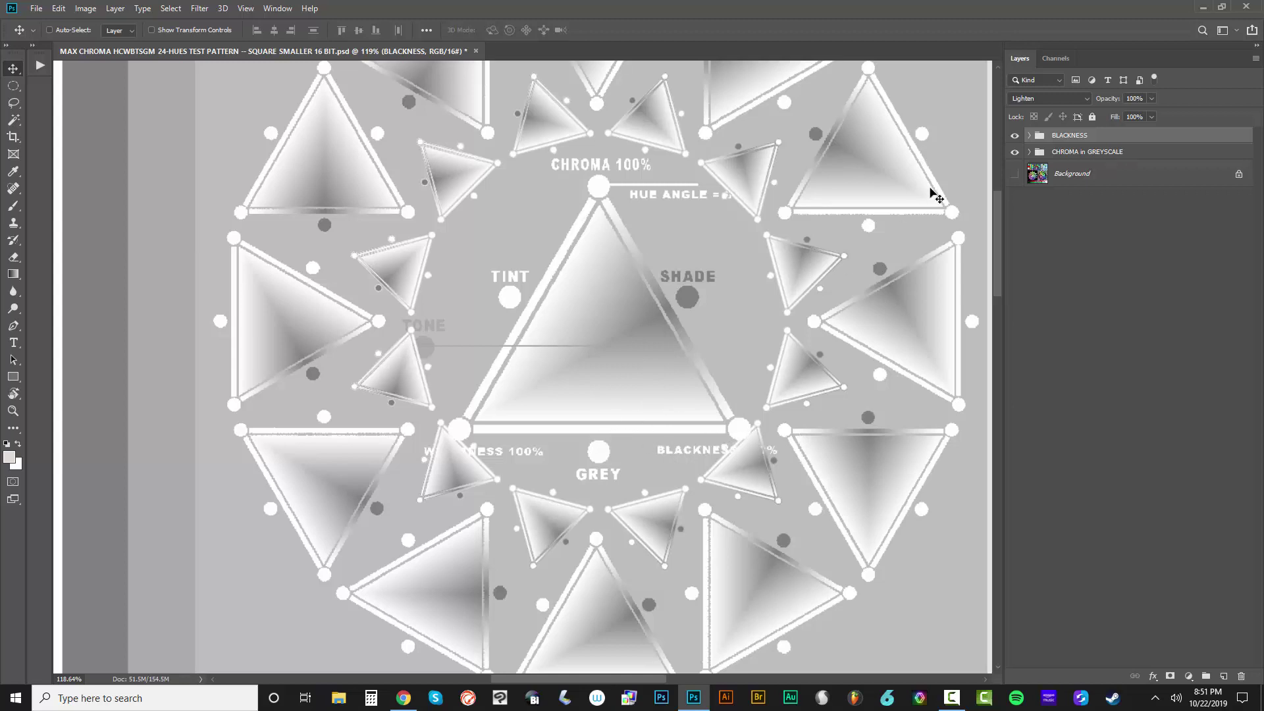
{"action": "left_click", "coordinate": [1015, 135]}
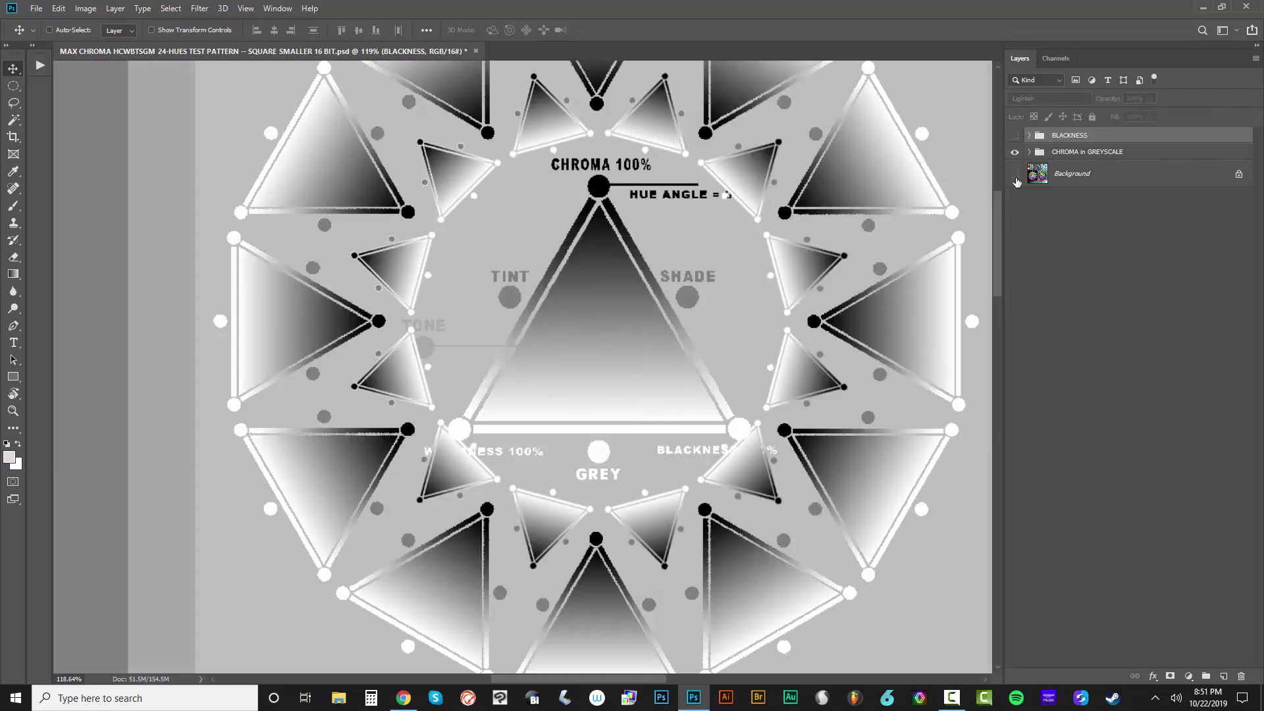
{"action": "left_click", "coordinate": [1014, 135]}
{"action": "left_click", "coordinate": [1014, 152]}
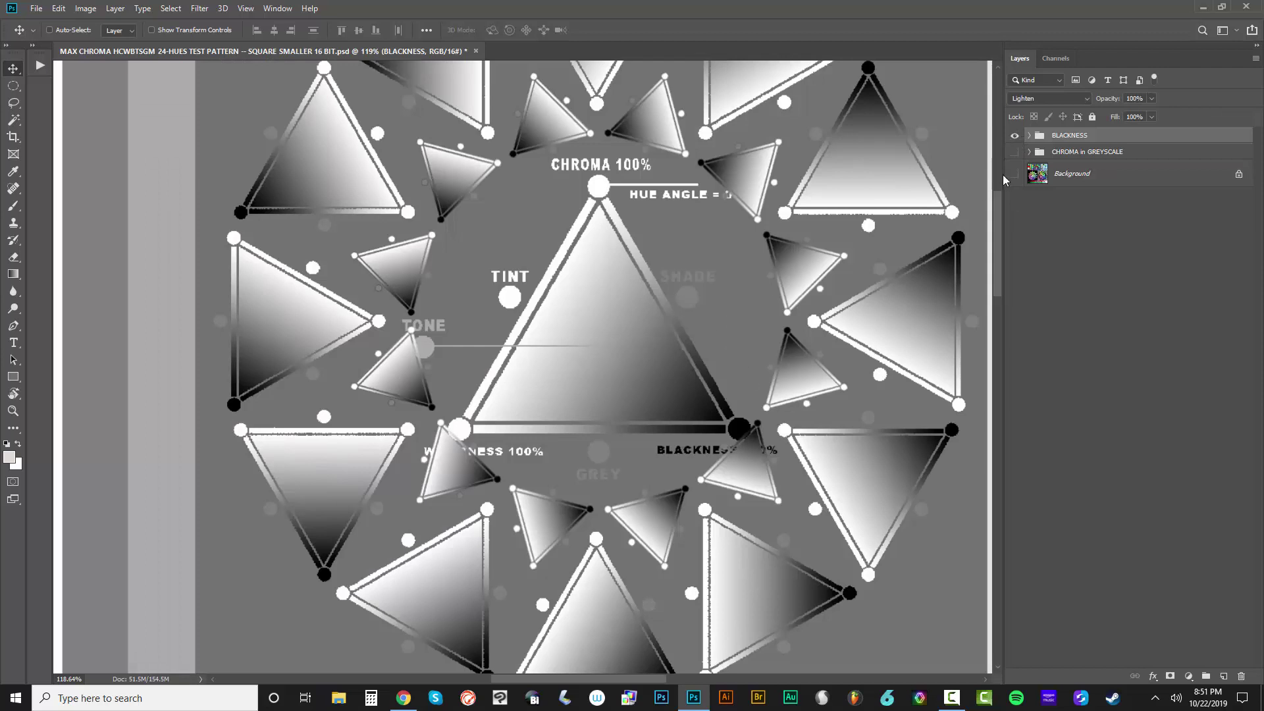
{"action": "left_click", "coordinate": [1017, 151]}
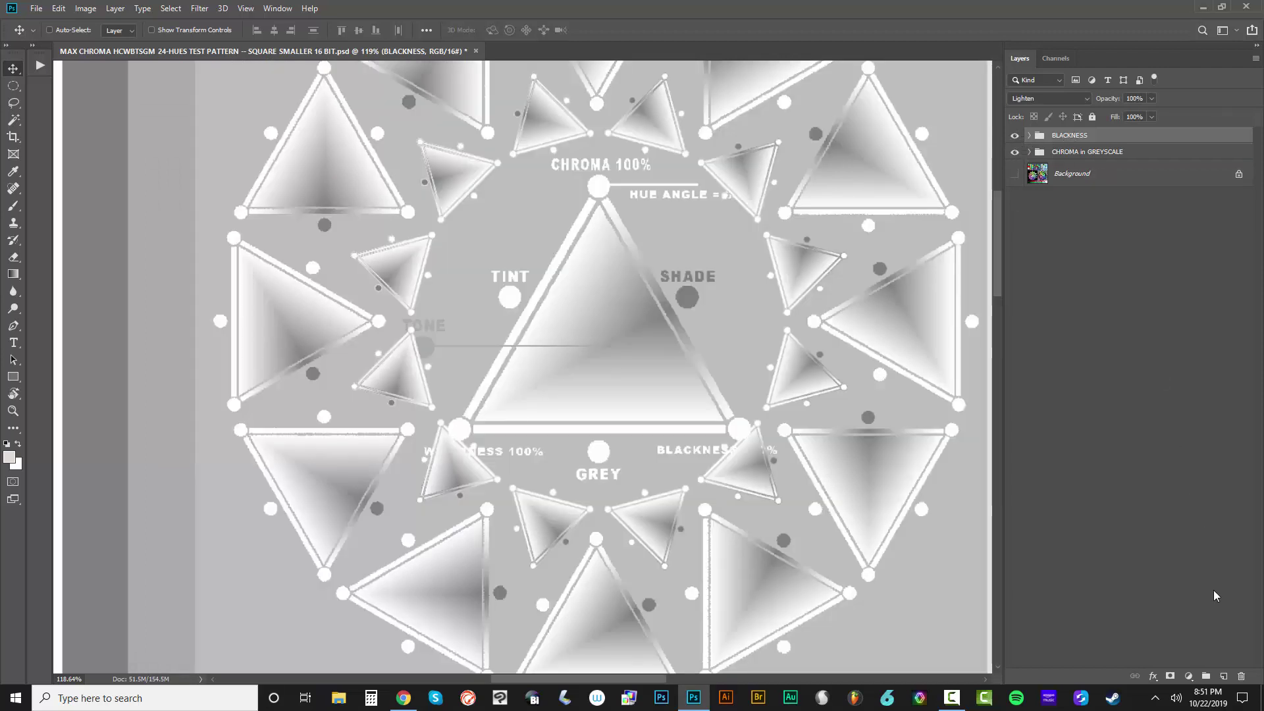
Stamp all visible layers onto a new top layer and name it "SHADE as LIGHT"
{"action": "left_click", "coordinate": [1224, 677]}
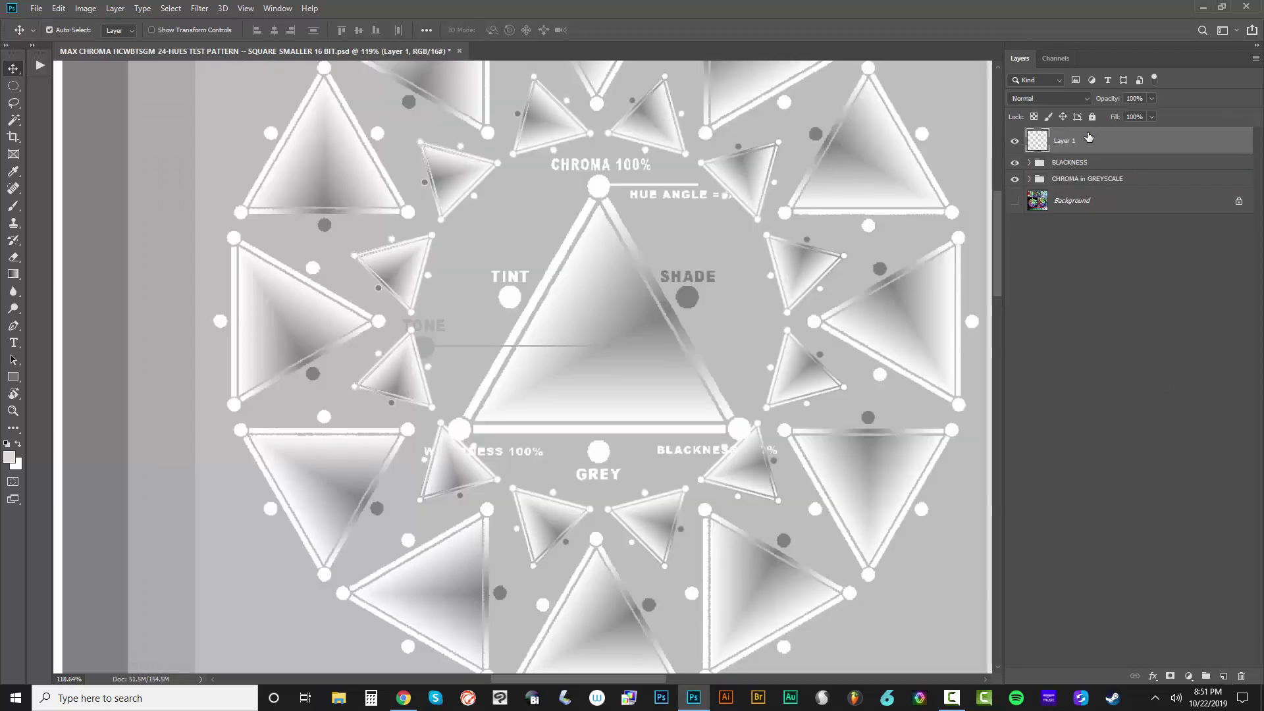
{"action": "key", "text": "ctrl+alt+shift+e"}
{"action": "double_click", "coordinate": [1064, 141]}
{"action": "key", "text": "Return"}
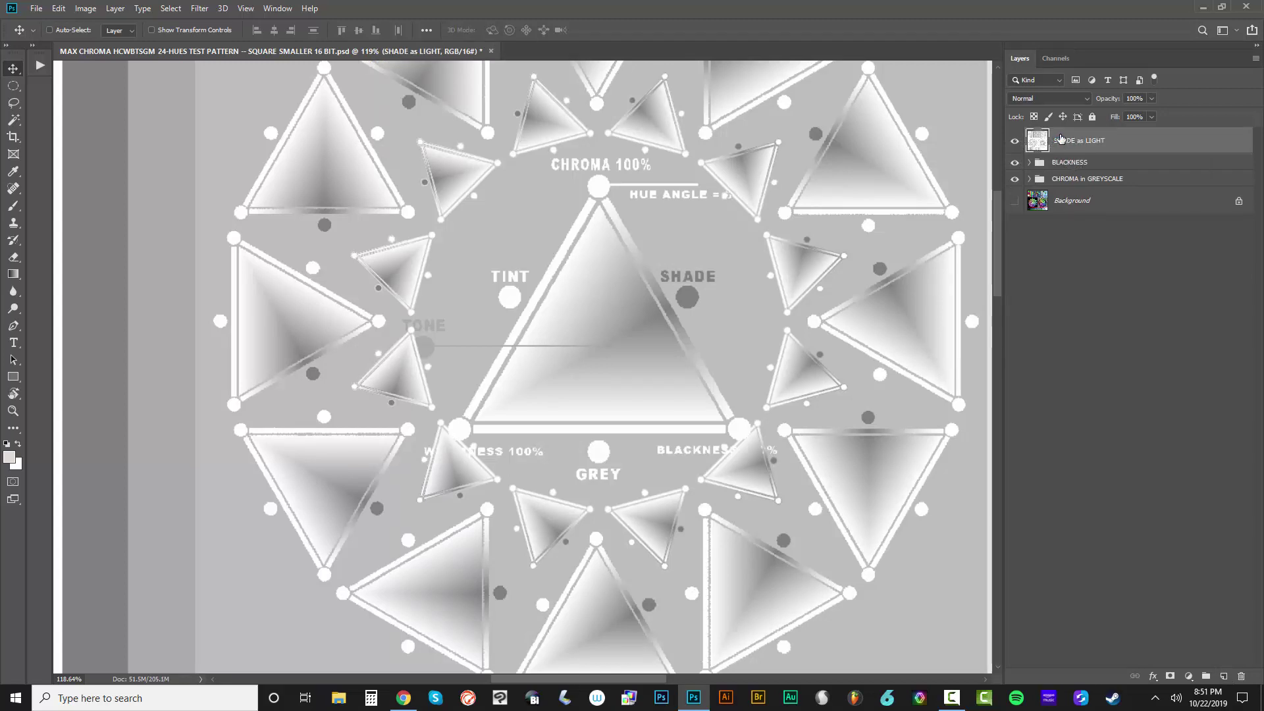
Hide the SHADE as LIGHT layer, duplicate the CHROMA in GREYSCALE group above BLACKNESS, and hide the two original groups
{"action": "left_click", "coordinate": [1014, 141]}
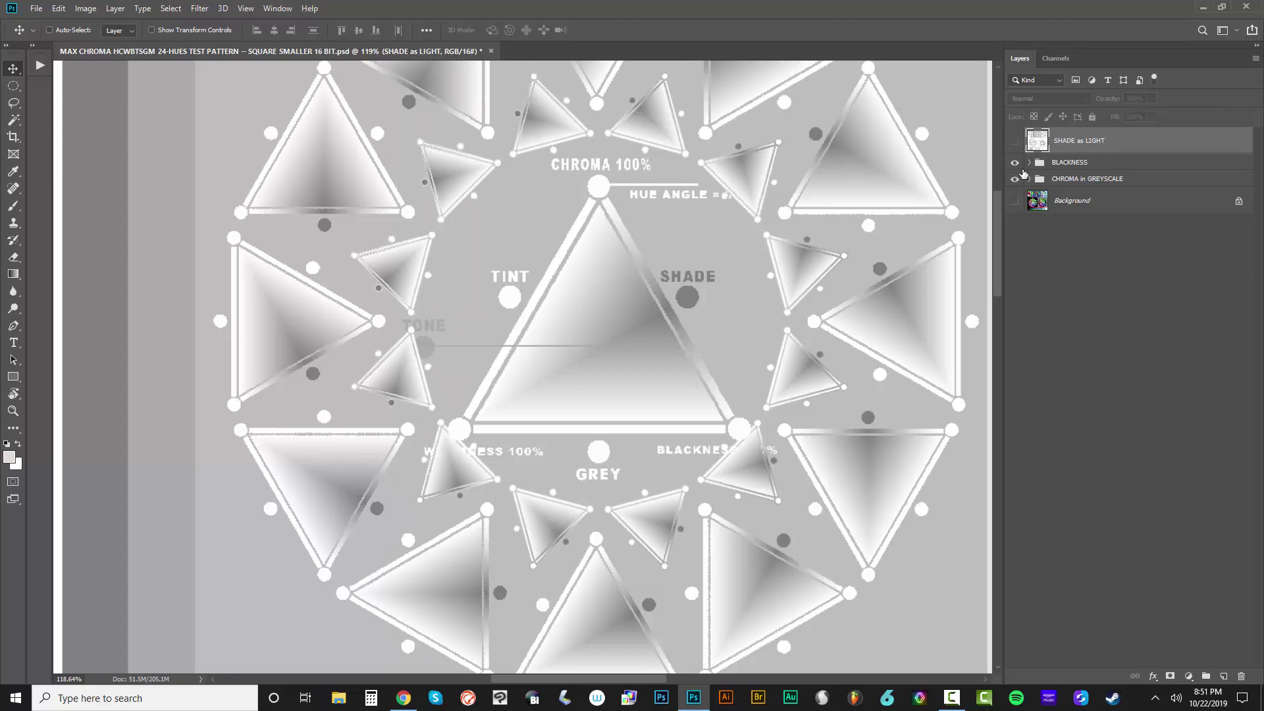
{"action": "left_click", "coordinate": [1071, 183]}
{"action": "left_click_drag", "start_coordinate": [1103, 180], "coordinate": [1089, 155]}
{"action": "left_click_drag", "start_coordinate": [1015, 178], "coordinate": [1015, 195]}
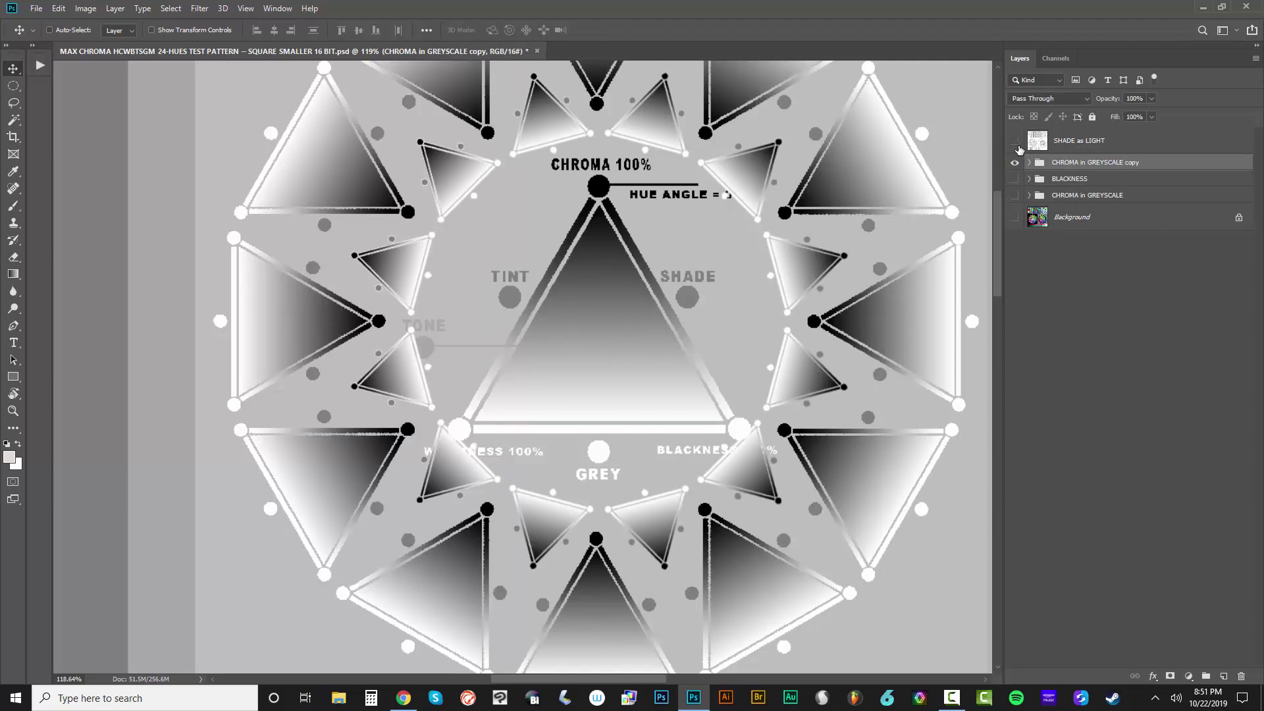
Show SHADE as LIGHT and place a hidden duplicate of it beneath the CHROMA in GREYSCALE copy group
{"action": "left_click", "coordinate": [1014, 141]}
{"action": "left_click_drag", "start_coordinate": [1040, 141], "coordinate": [1016, 188]}
{"action": "left_click", "coordinate": [1015, 184]}
Set the blend mode of the top SHADE as LIGHT layer to Divide over the CHROMA in GREYSCALE copy
{"action": "left_click", "coordinate": [1080, 142]}
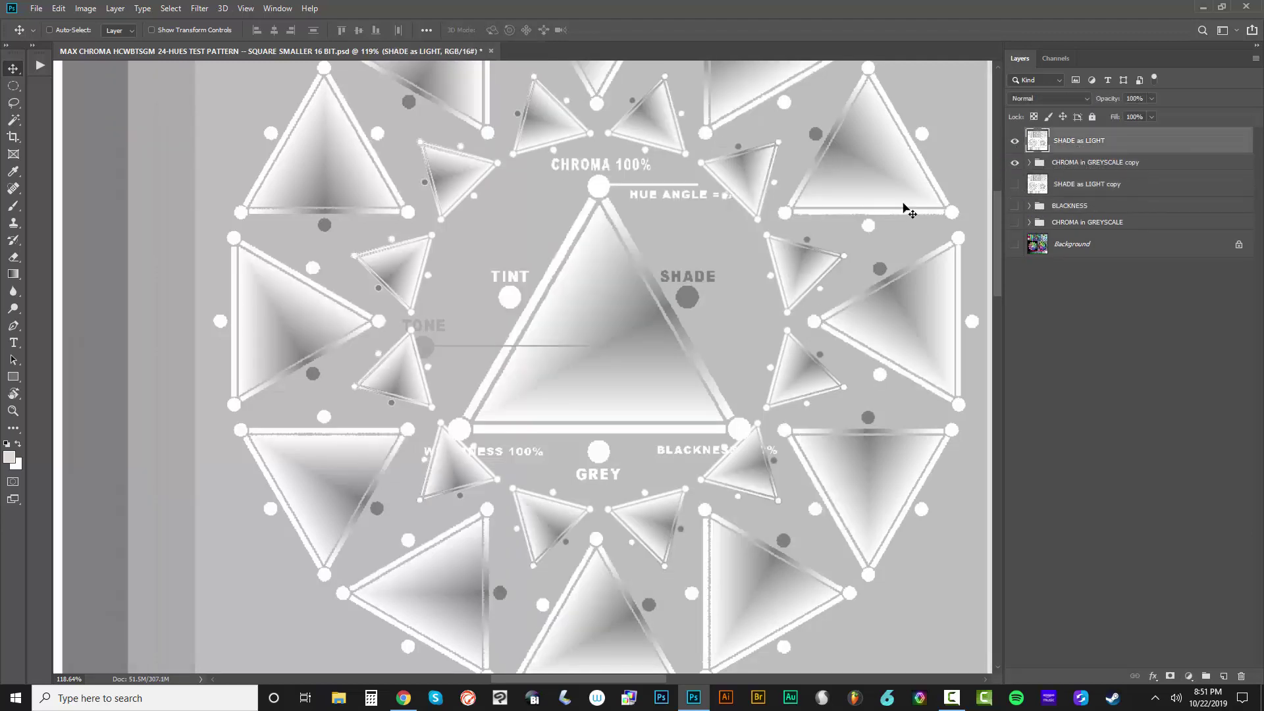
{"action": "left_click", "coordinate": [1018, 142]}
{"action": "left_click", "coordinate": [1015, 143]}
{"action": "left_click", "coordinate": [1053, 100]}
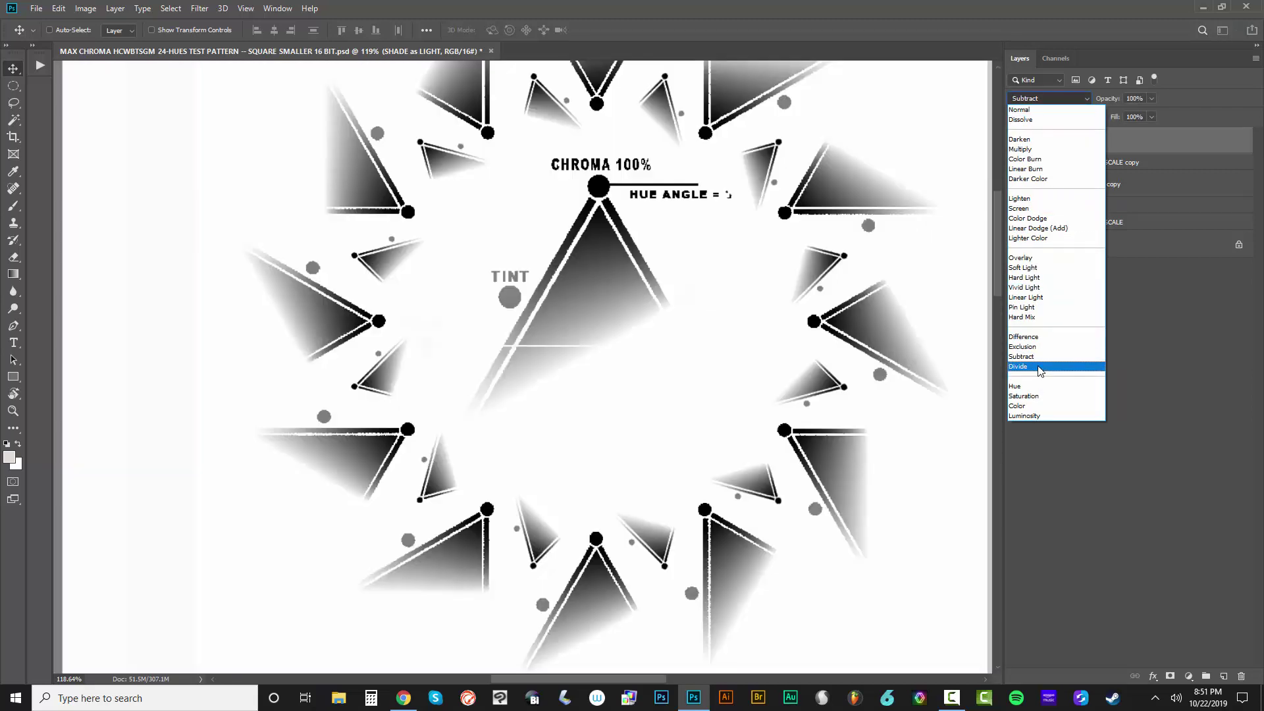
{"action": "left_click", "coordinate": [1039, 367]}
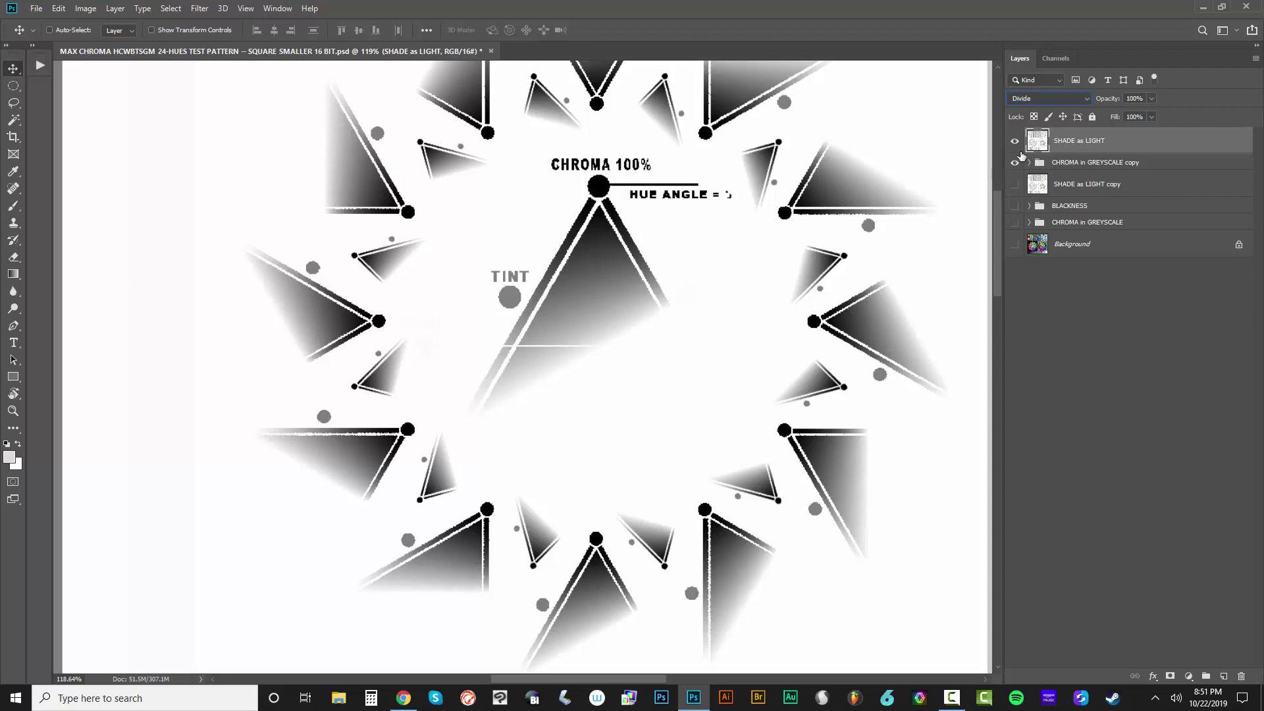
Hide the upper layers, show the BLACKNESS group, and place a visible duplicate of the Divide-mode SHADE as LIGHT layer directly above it
{"action": "left_click_drag", "start_coordinate": [1015, 141], "coordinate": [1025, 199]}
{"action": "left_click", "coordinate": [1015, 207]}
{"action": "left_click", "coordinate": [1062, 205]}
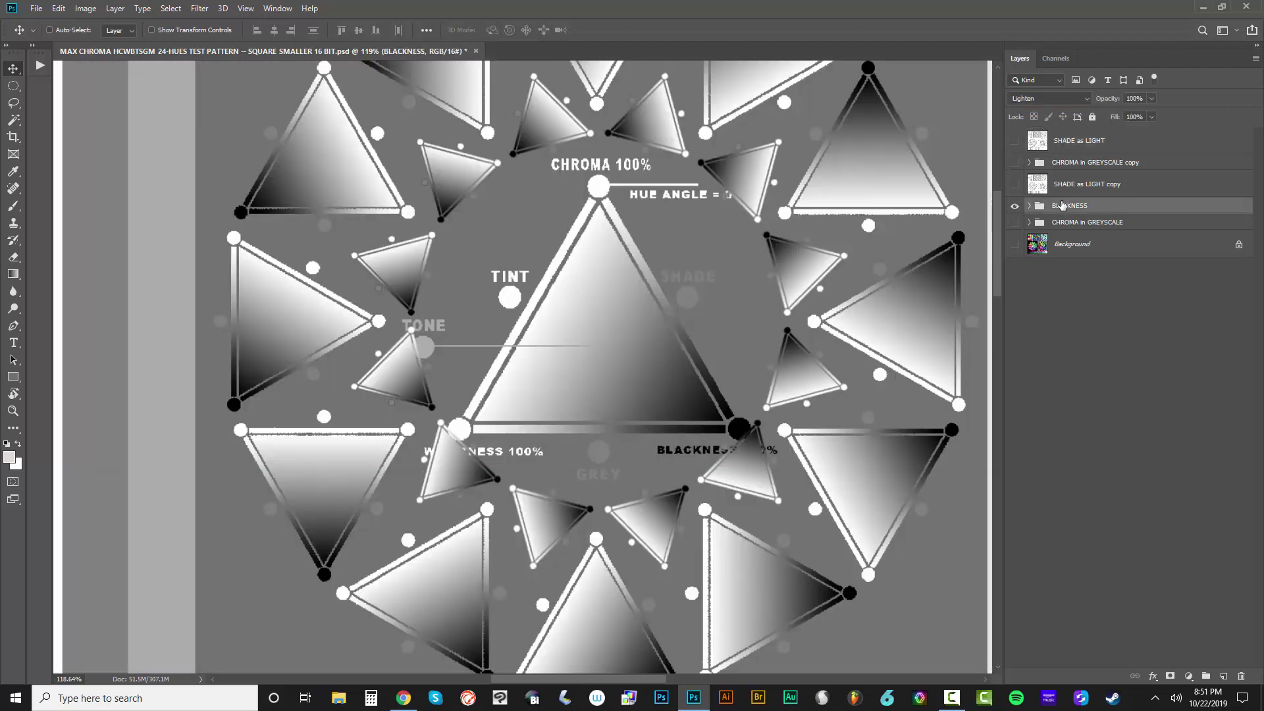
{"action": "left_click_drag", "start_coordinate": [1087, 145], "coordinate": [1050, 210]}
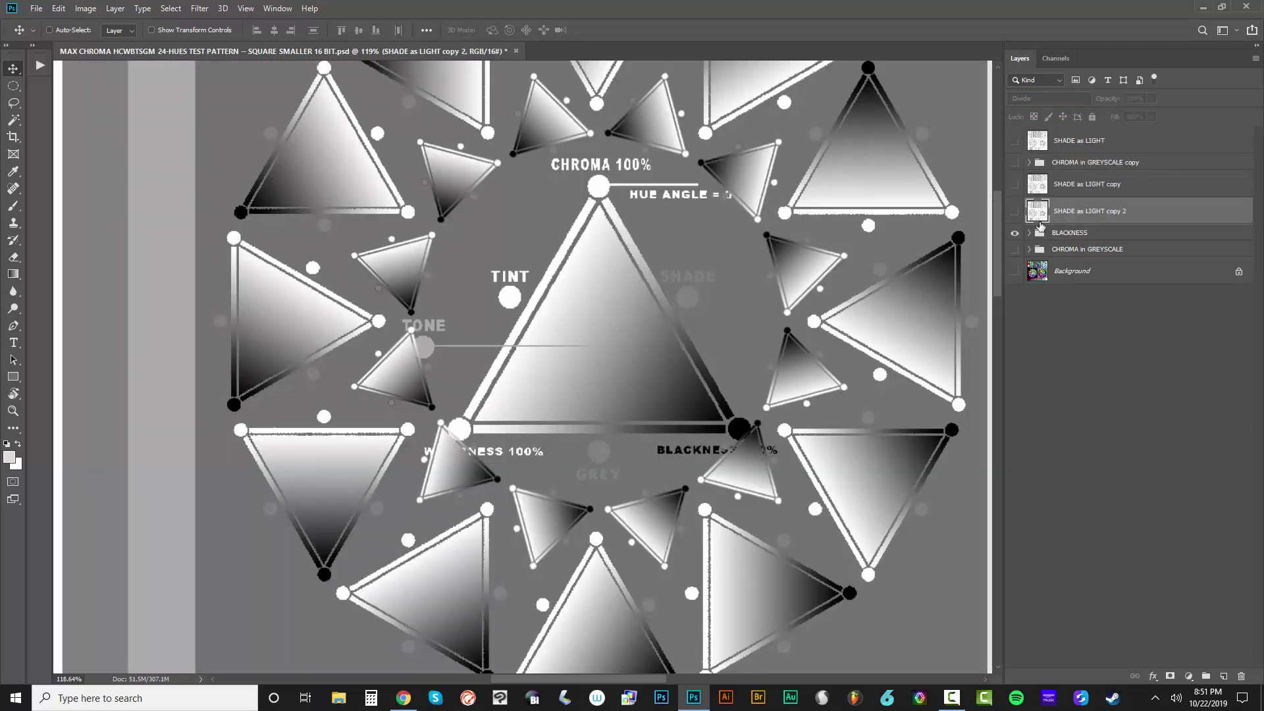
{"action": "left_click", "coordinate": [1014, 212]}
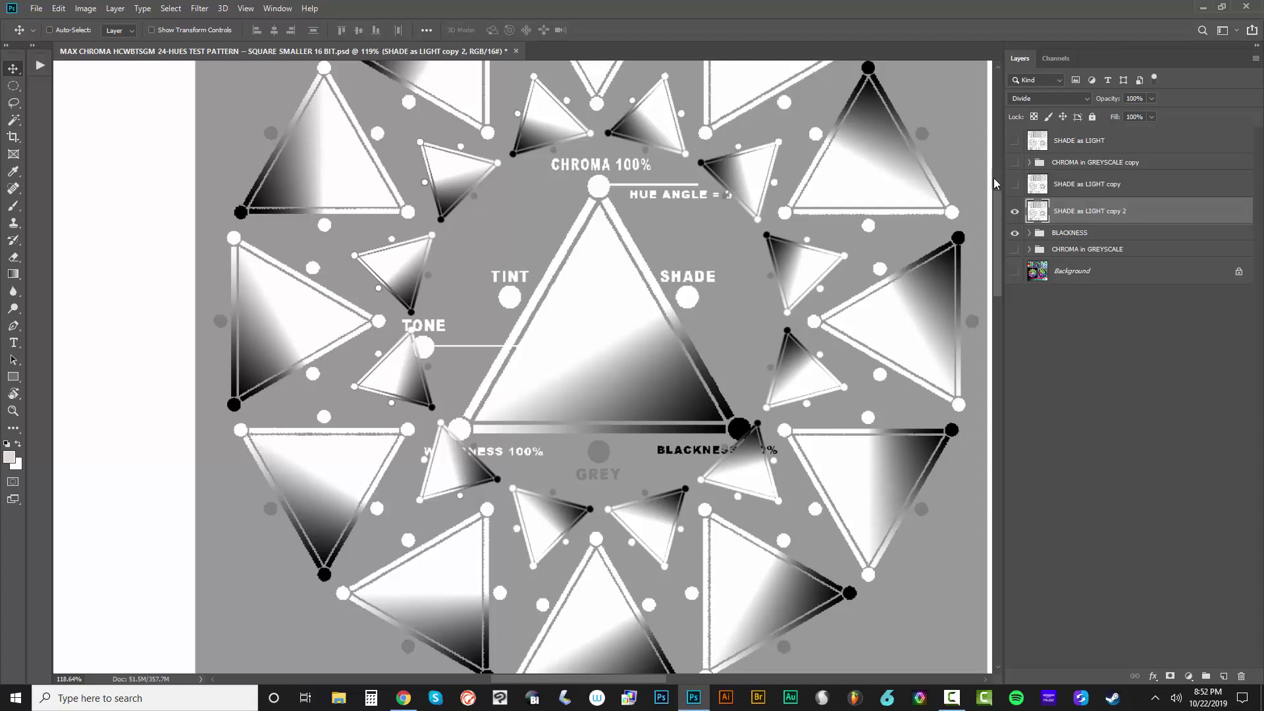
Show SHADE as LIGHT with the CHROMA in GREYSCALE copy group again and inspect the layers inside that group
{"action": "left_click", "coordinate": [1015, 162]}
{"action": "left_click", "coordinate": [1014, 141]}
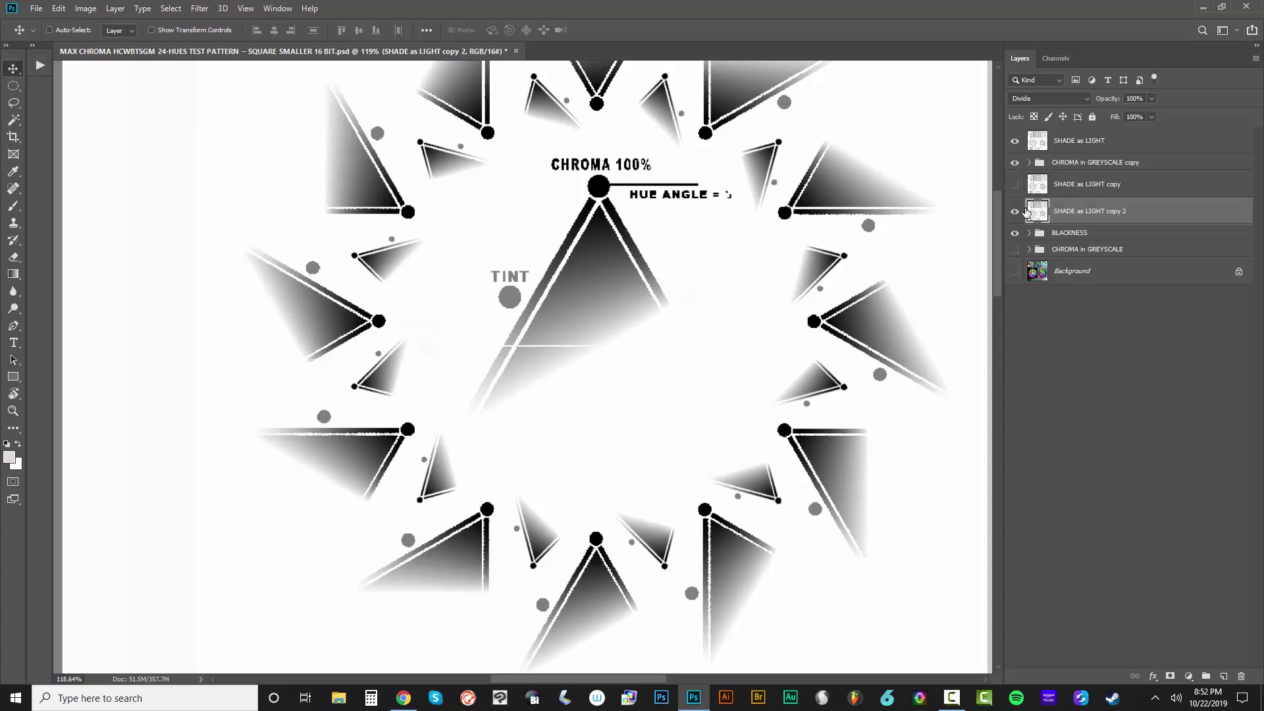
{"action": "left_click", "coordinate": [1030, 162]}
{"action": "left_click", "coordinate": [1072, 211]}
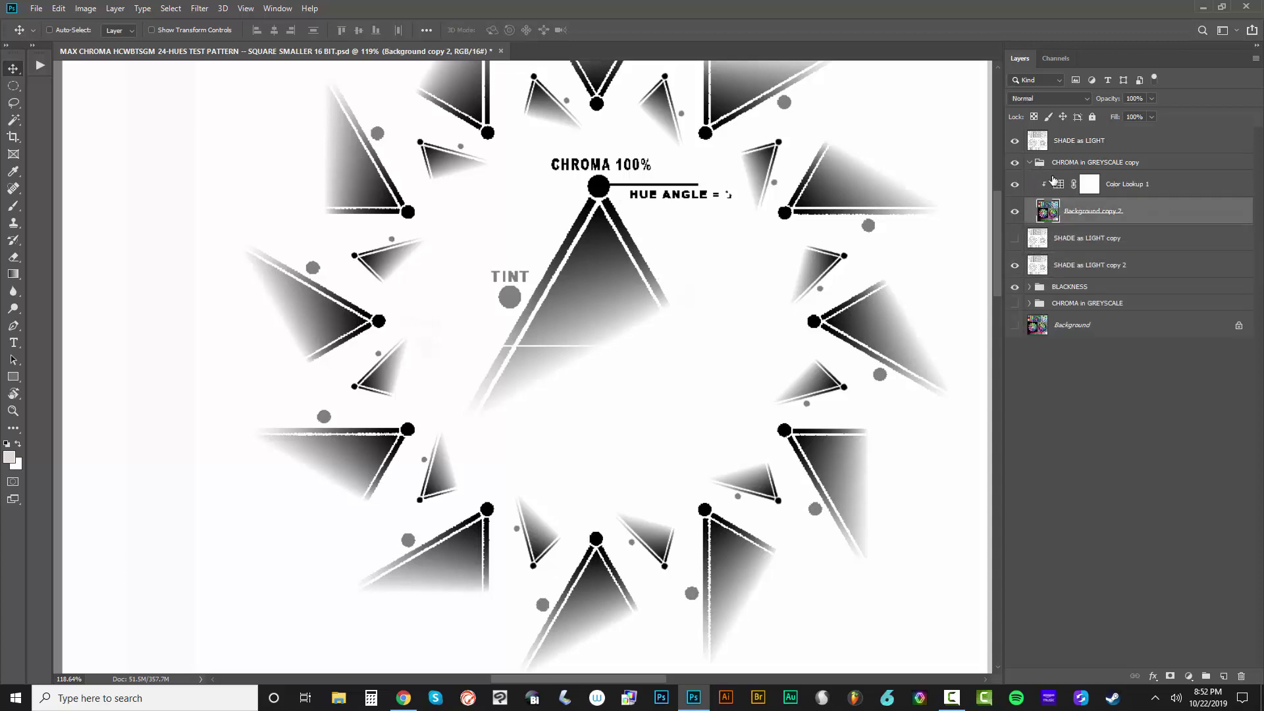
{"action": "left_click", "coordinate": [1031, 163]}
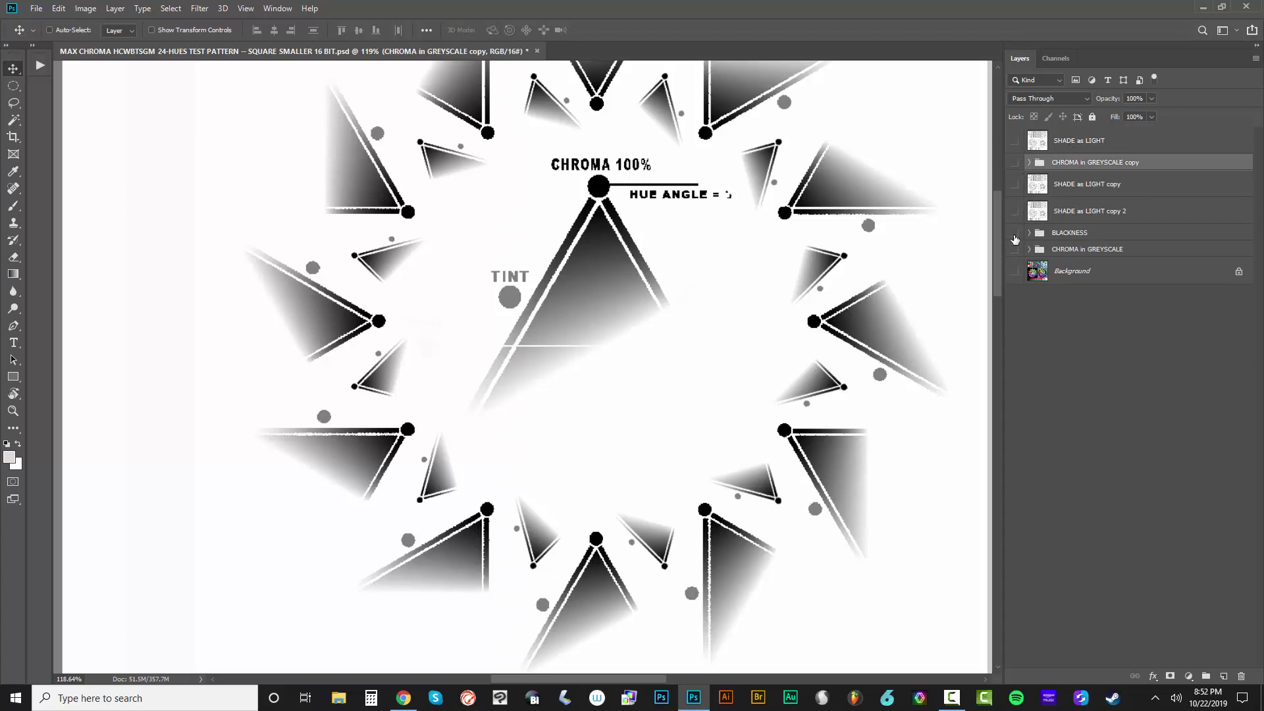
Show and select only the Background layer with everything above it hidden, and open the list of action sets
{"action": "left_click", "coordinate": [1015, 271], "text": "alt"}
{"action": "left_click", "coordinate": [1015, 271]}
{"action": "left_click", "coordinate": [1076, 275]}
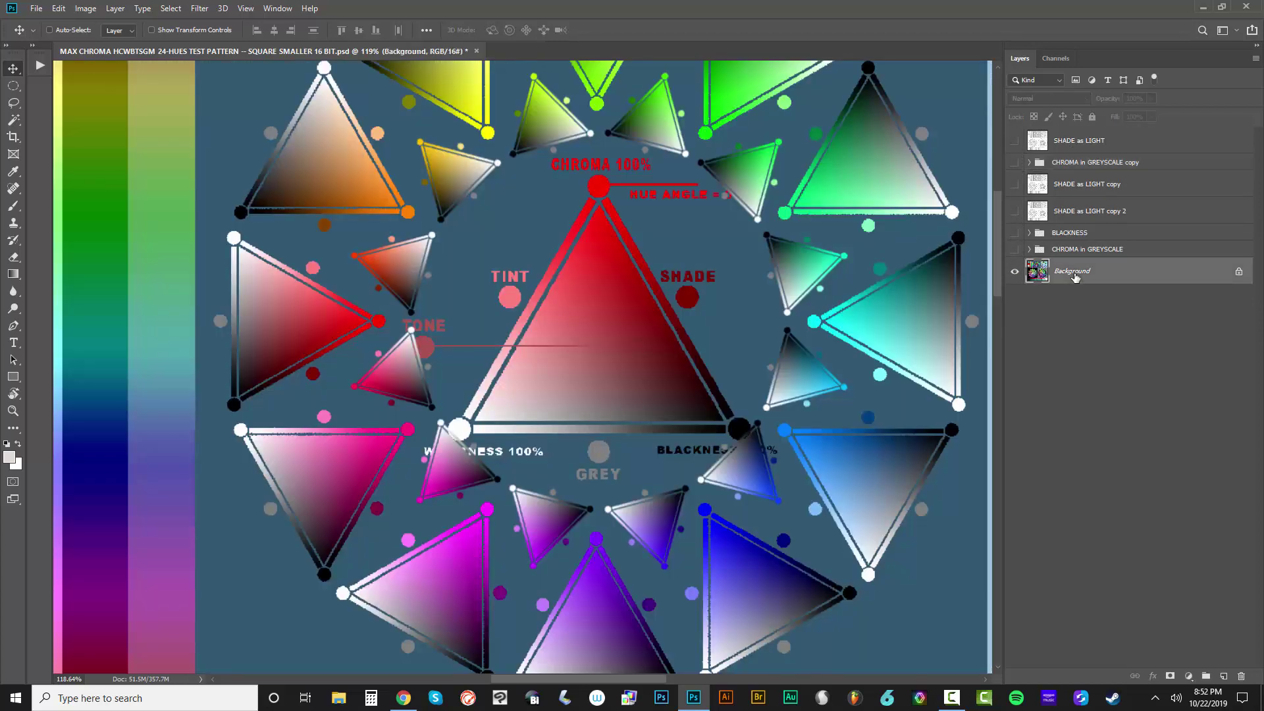
{"action": "scroll", "coordinate": [665, 331], "scroll_direction": "down", "scroll_amount": 5}
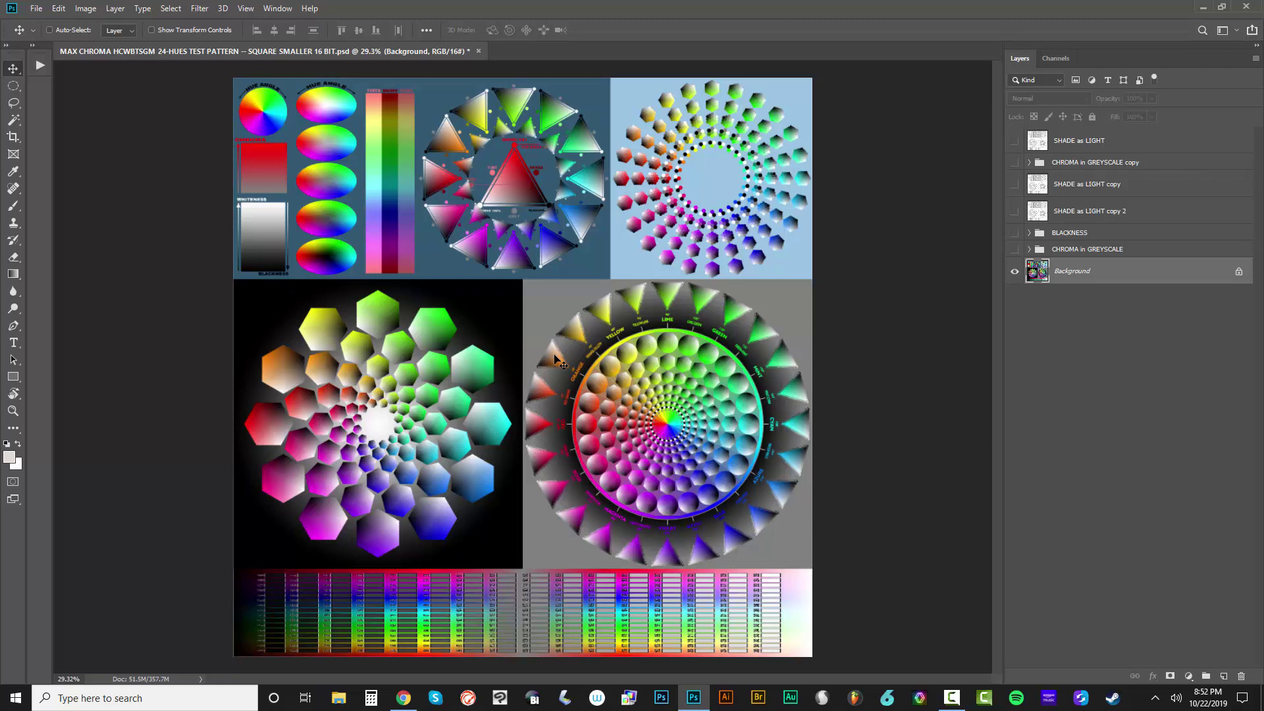
{"action": "left_click", "coordinate": [41, 64]}
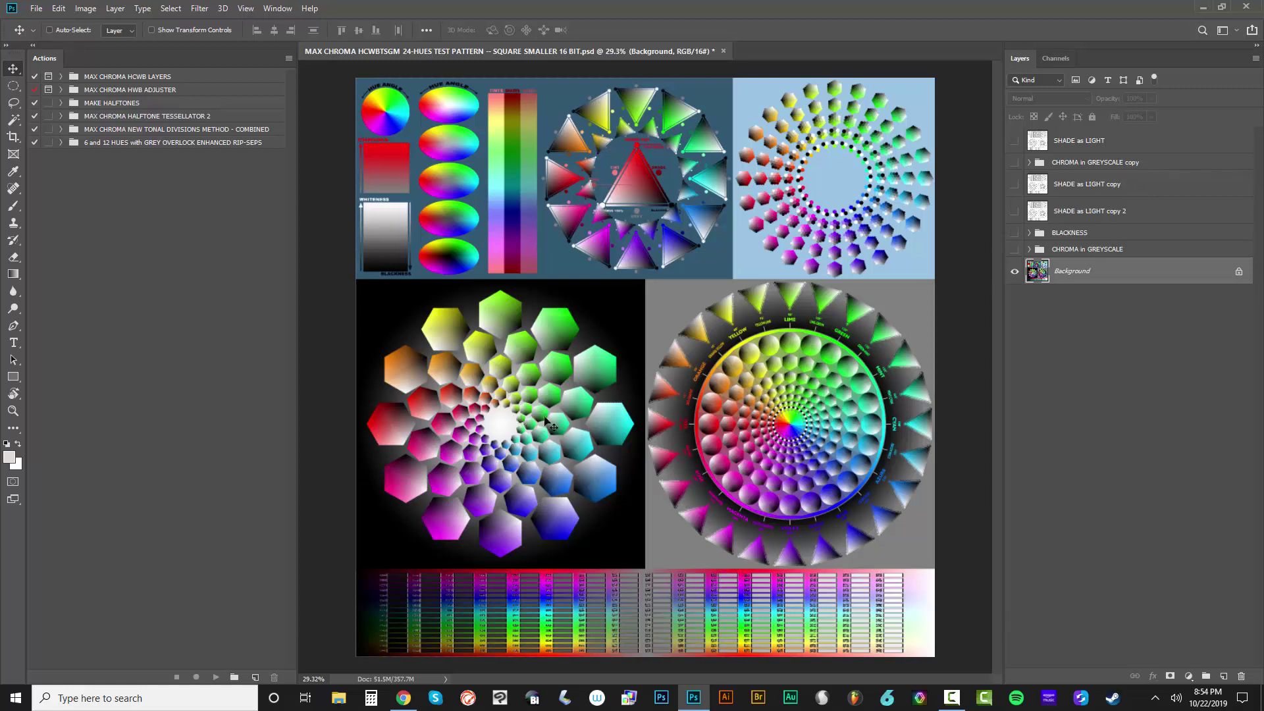
{"action": "left_click", "coordinate": [951, 697]}
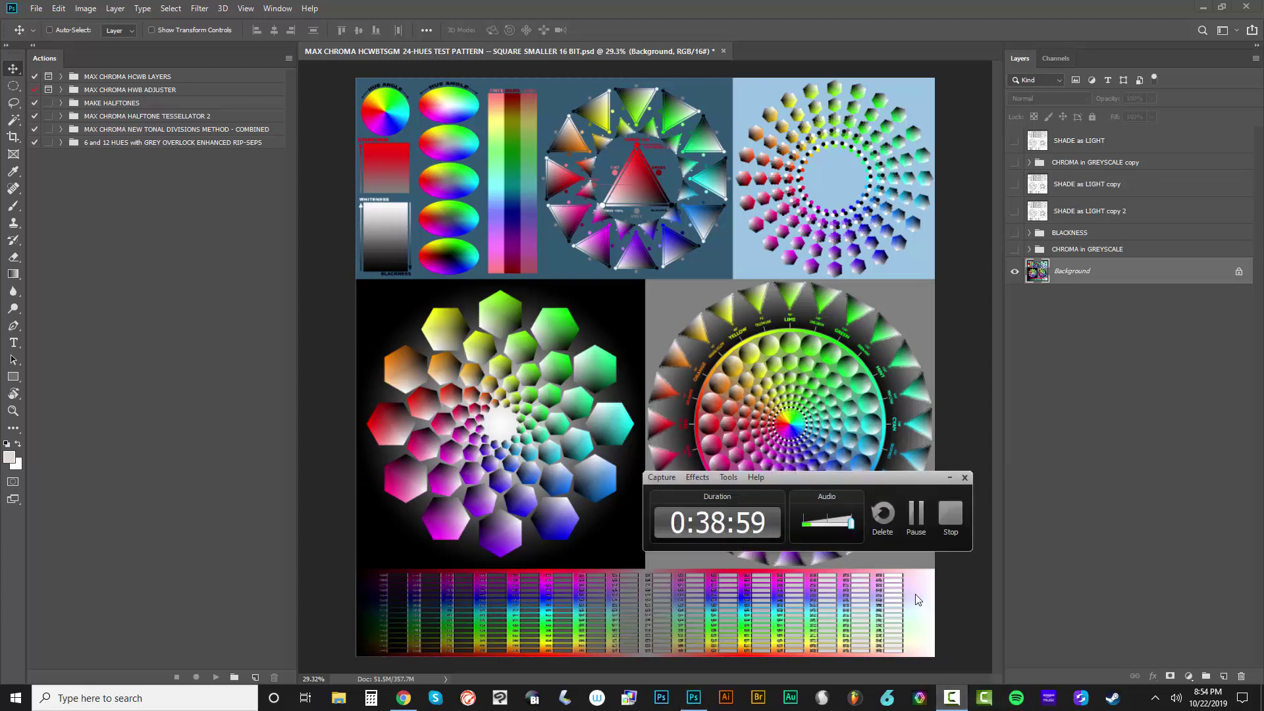
{"action": "left_click", "coordinate": [916, 516]}
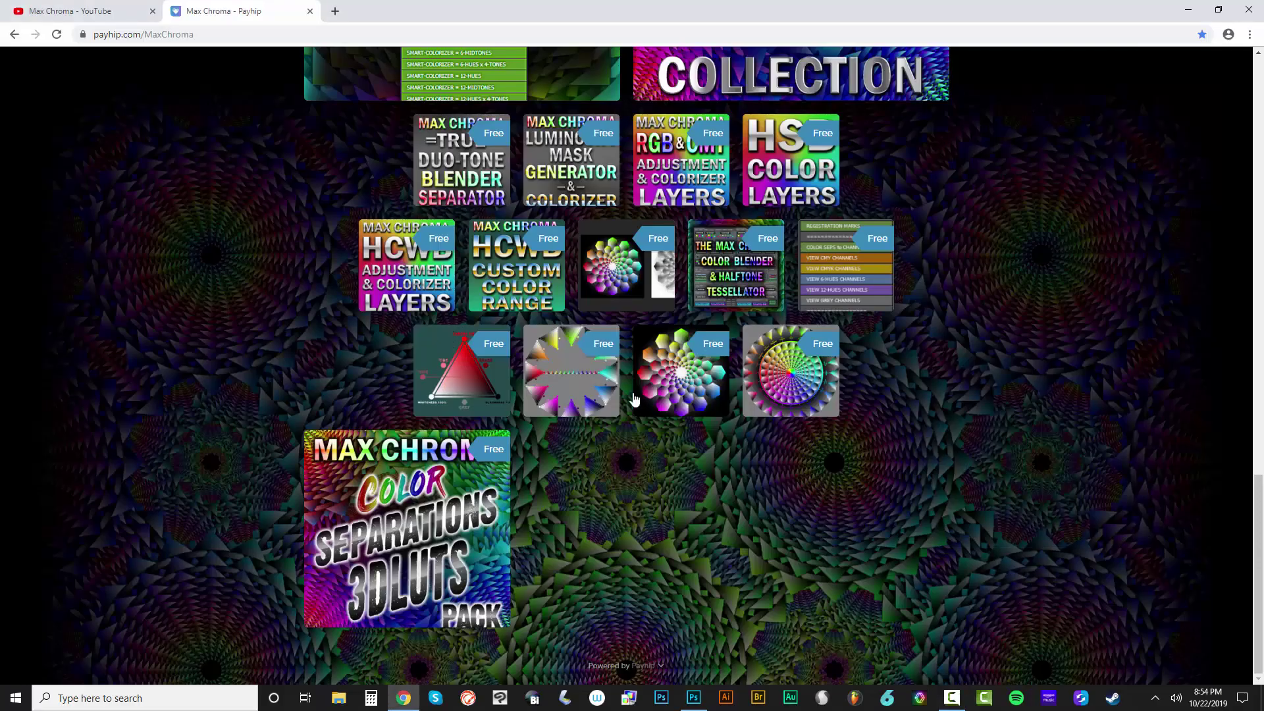
Look through the Max Chroma Payhip store page and open the Color Separation 3DLUTs PACK 1 product in a new browser tab
{"action": "scroll", "coordinate": [327, 479], "scroll_direction": "up", "scroll_amount": 6}
{"action": "scroll", "coordinate": [325, 478], "scroll_direction": "up", "scroll_amount": 8}
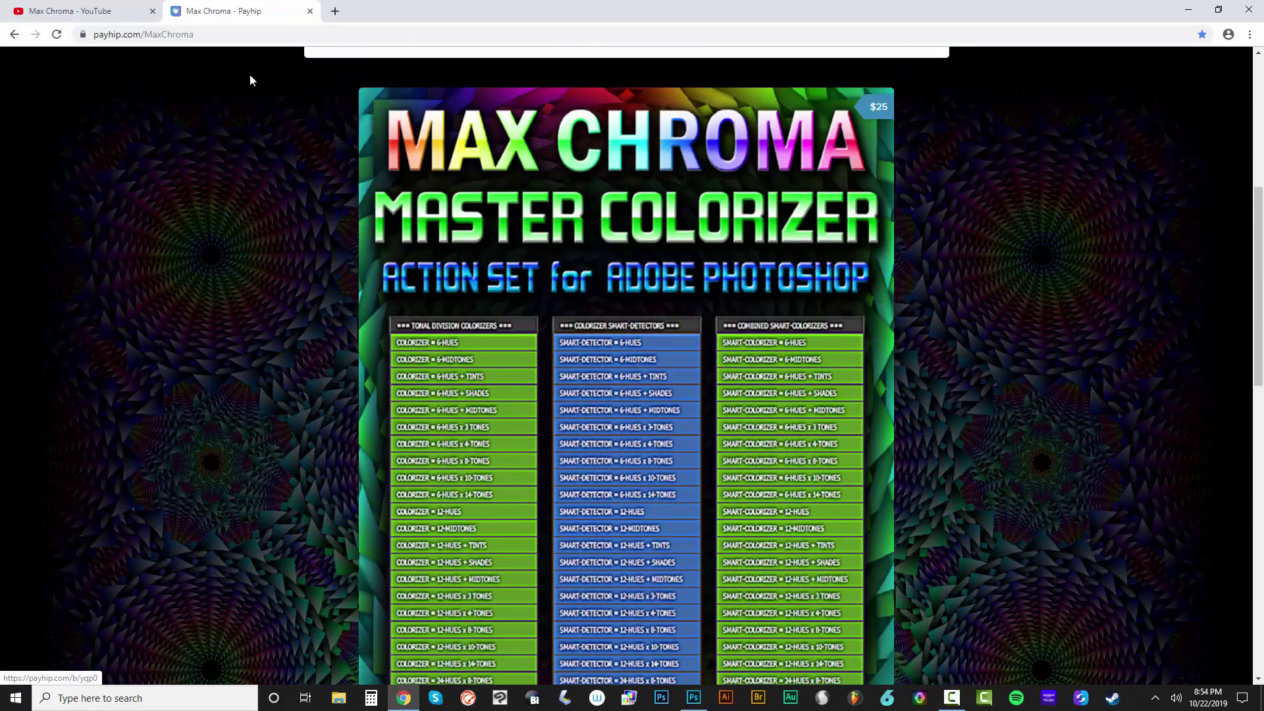
{"action": "left_click", "coordinate": [214, 37]}
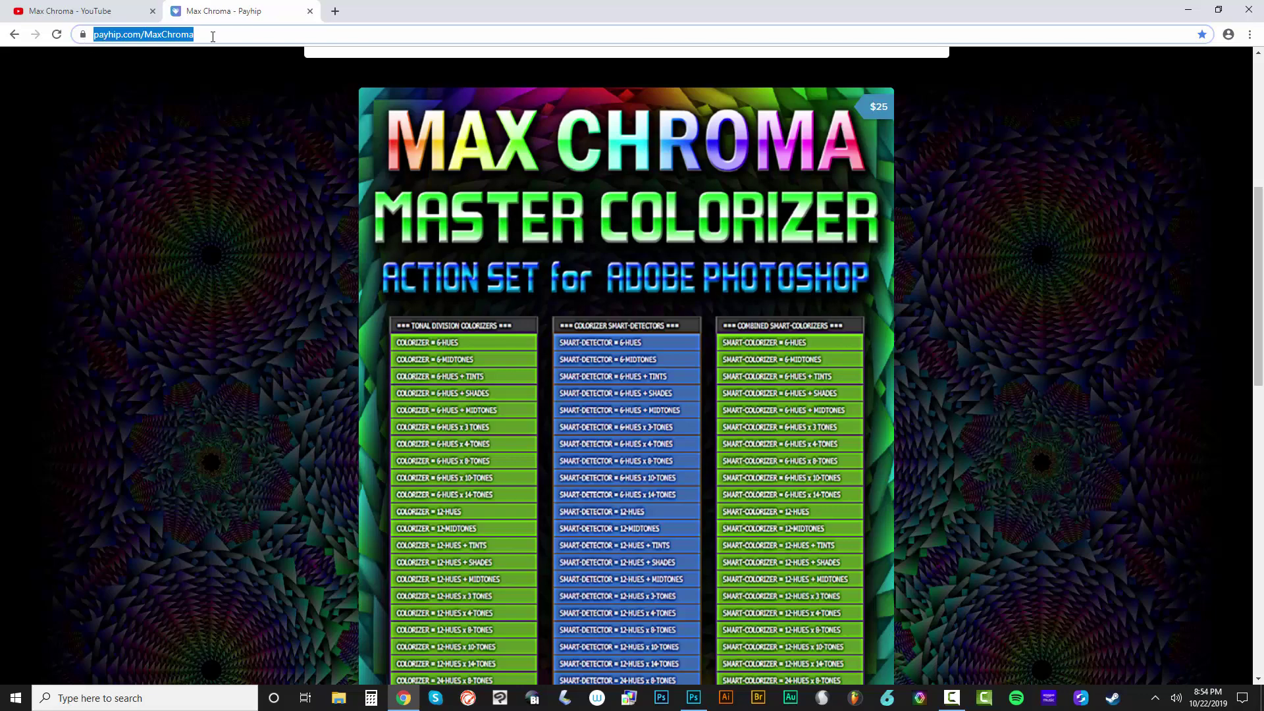
{"action": "scroll", "coordinate": [261, 180], "scroll_direction": "down", "scroll_amount": 20}
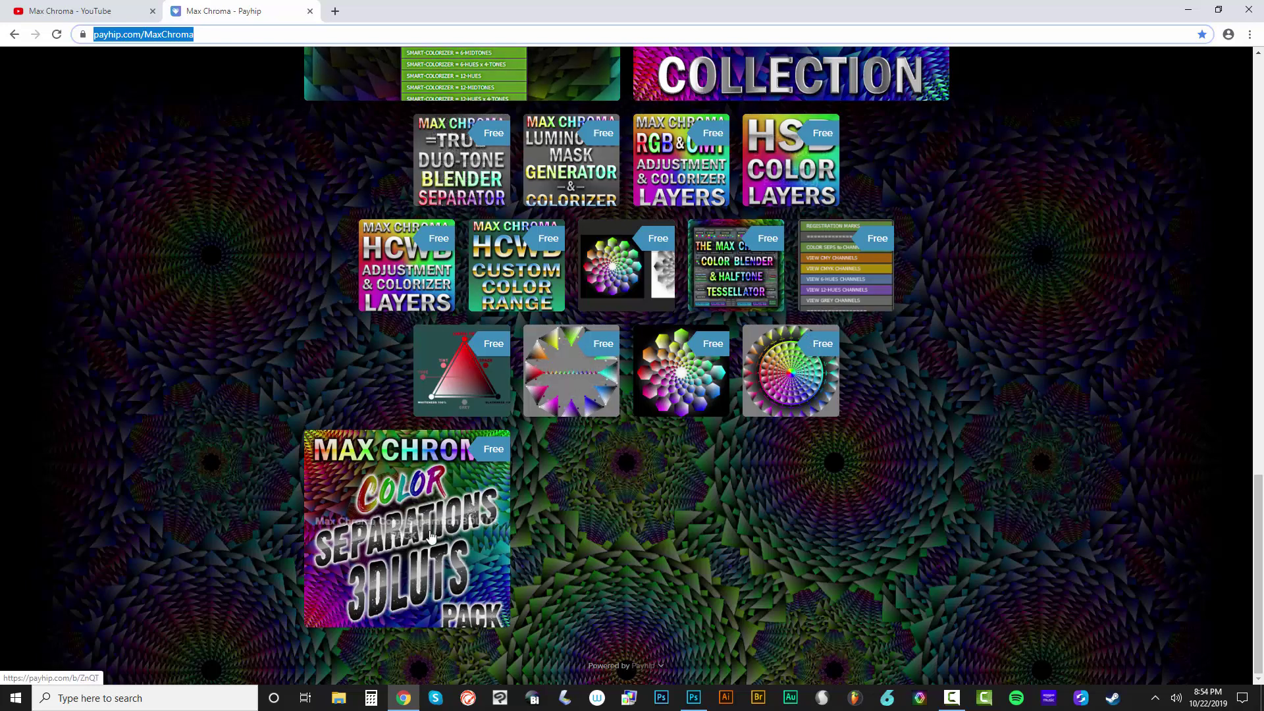
{"action": "right_click", "coordinate": [409, 561]}
{"action": "left_click", "coordinate": [438, 570]}
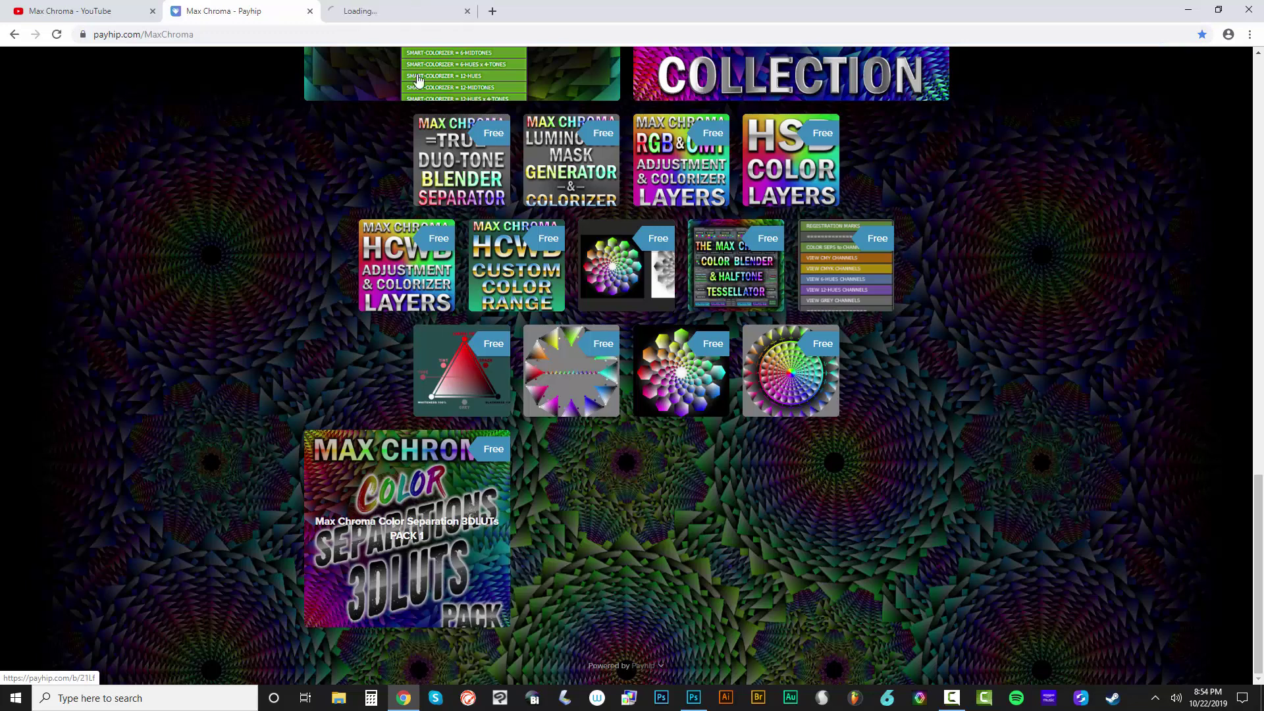
{"action": "left_click", "coordinate": [398, 11]}
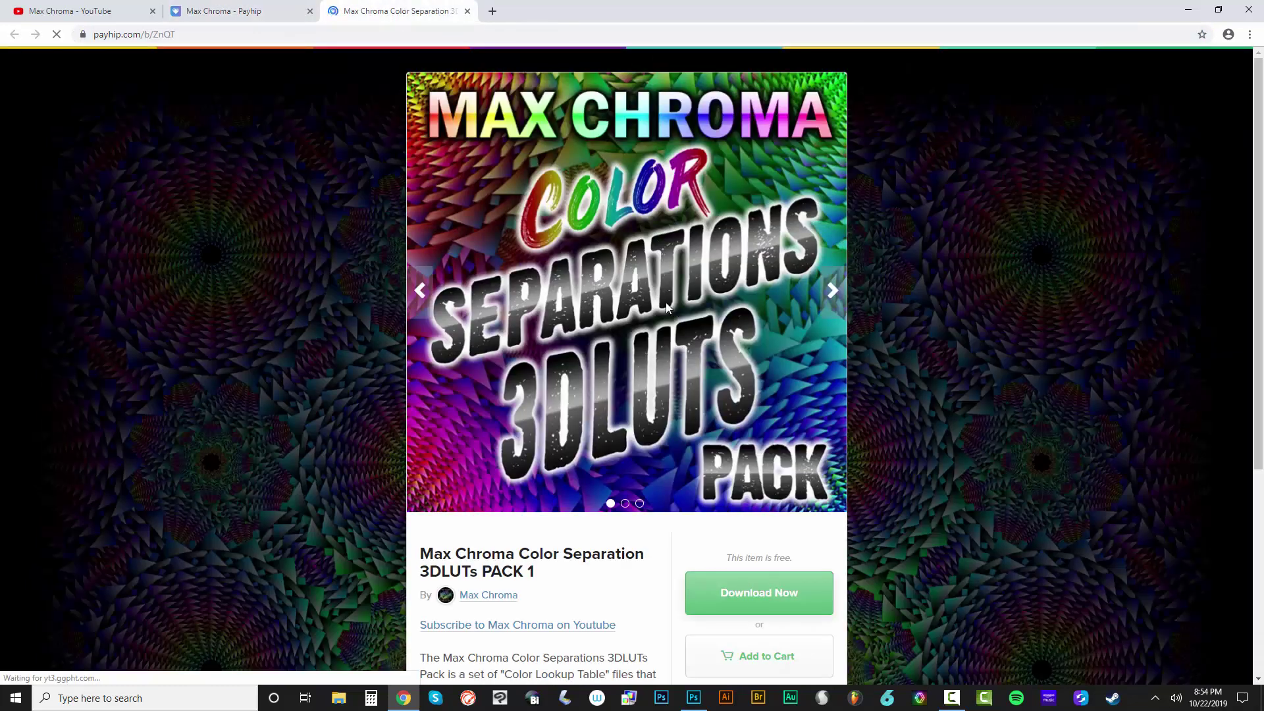
View the 3DLUTs pack's preview slides and description, then return to Photoshop
{"action": "left_click", "coordinate": [828, 303]}
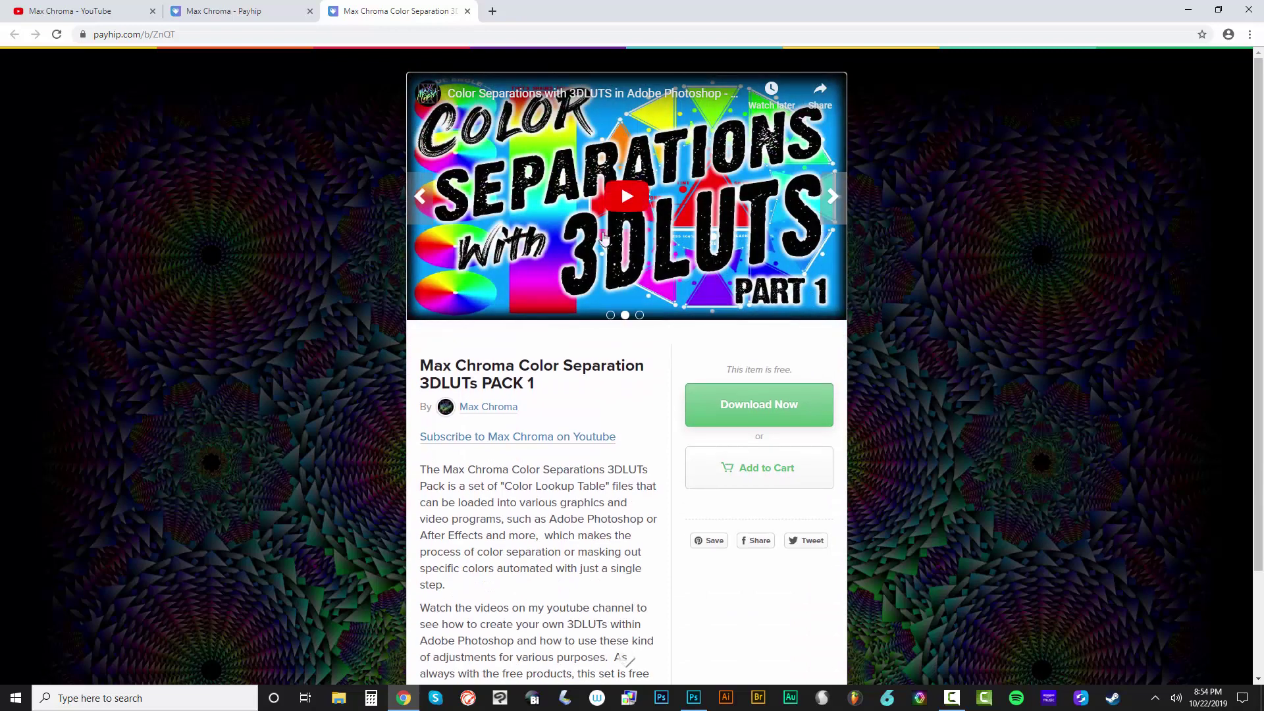
{"action": "left_click", "coordinate": [828, 198]}
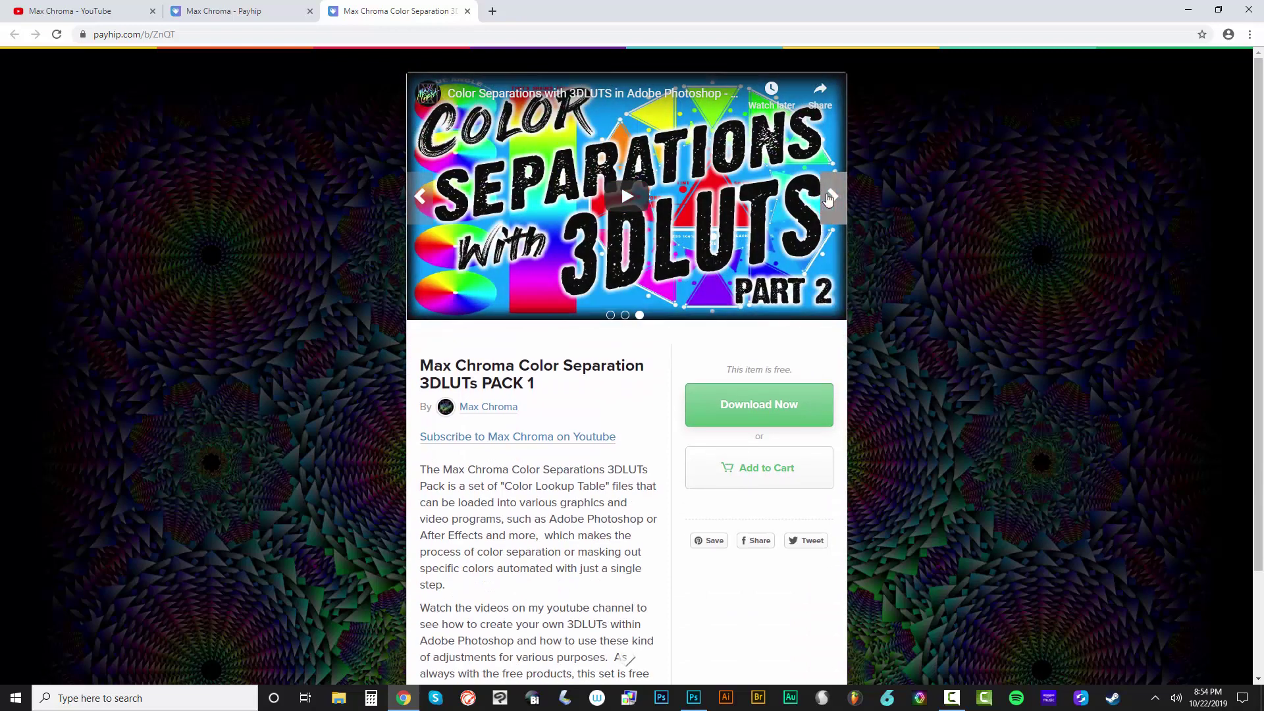
{"action": "left_click", "coordinate": [422, 199]}
{"action": "left_click", "coordinate": [422, 198]}
{"action": "scroll", "coordinate": [538, 576], "scroll_direction": "down", "scroll_amount": 4}
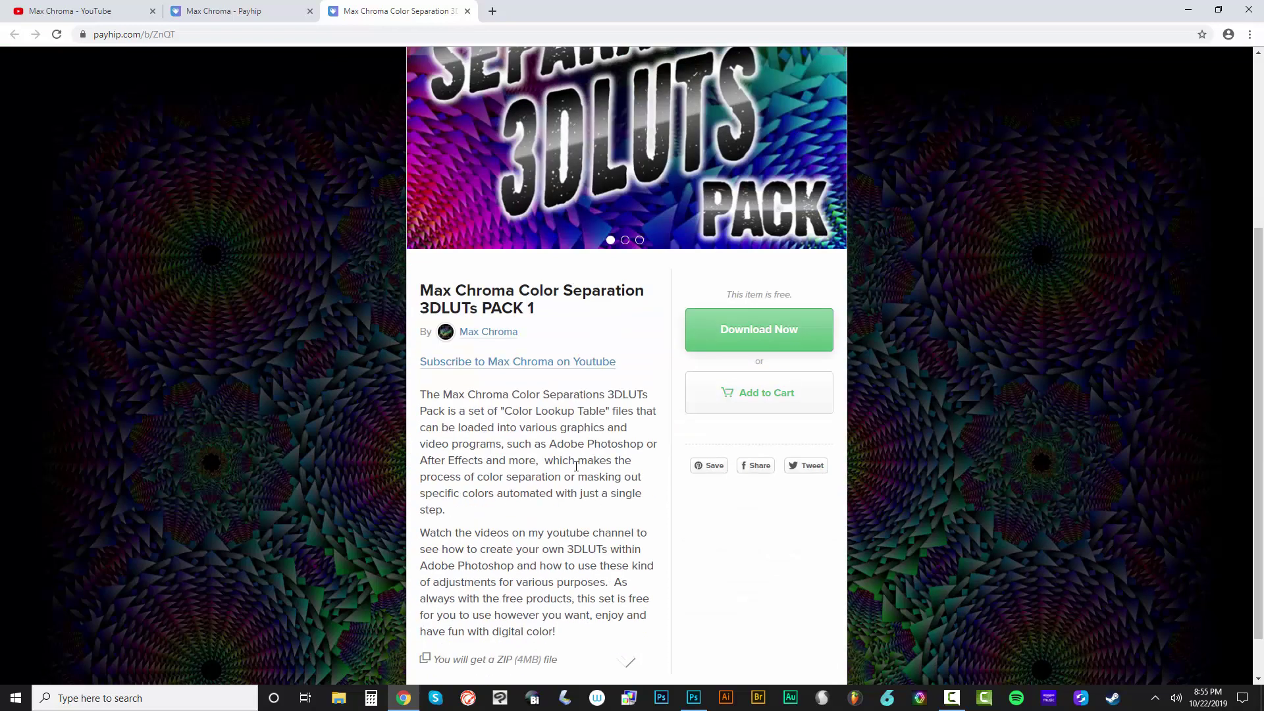
{"action": "scroll", "coordinate": [493, 607], "scroll_direction": "up", "scroll_amount": 5}
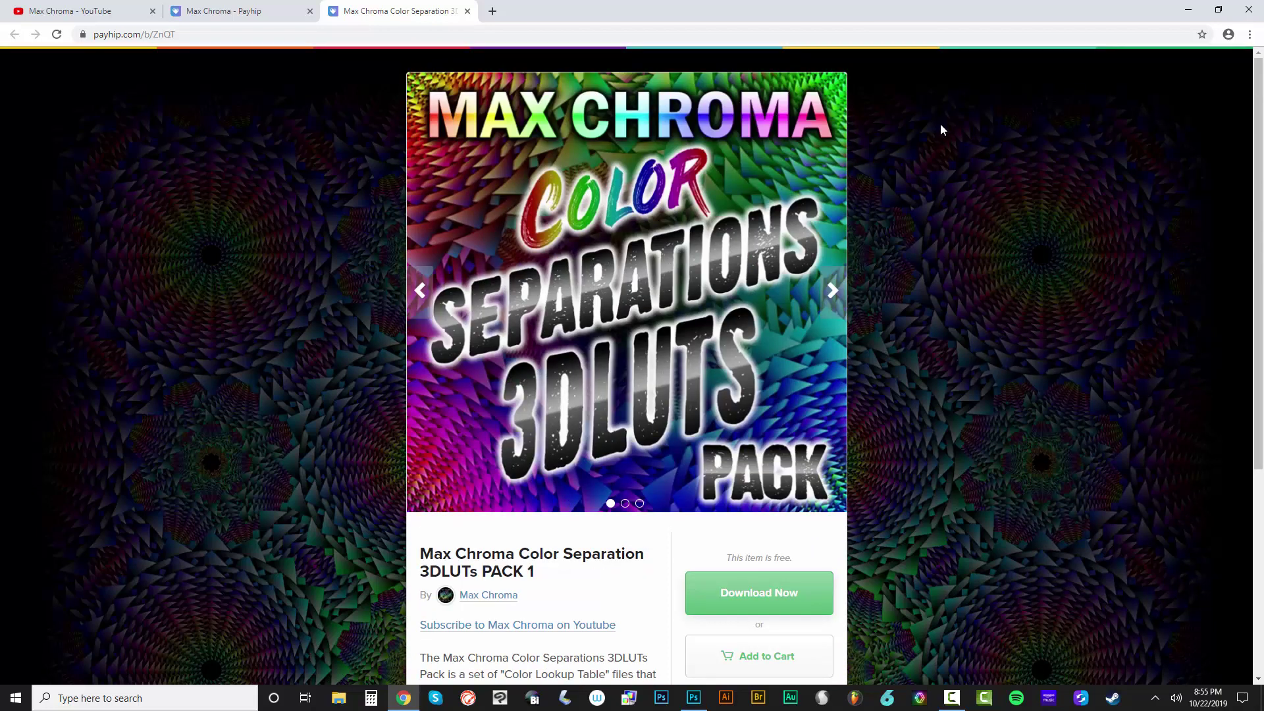
{"action": "left_click", "coordinate": [1189, 10]}
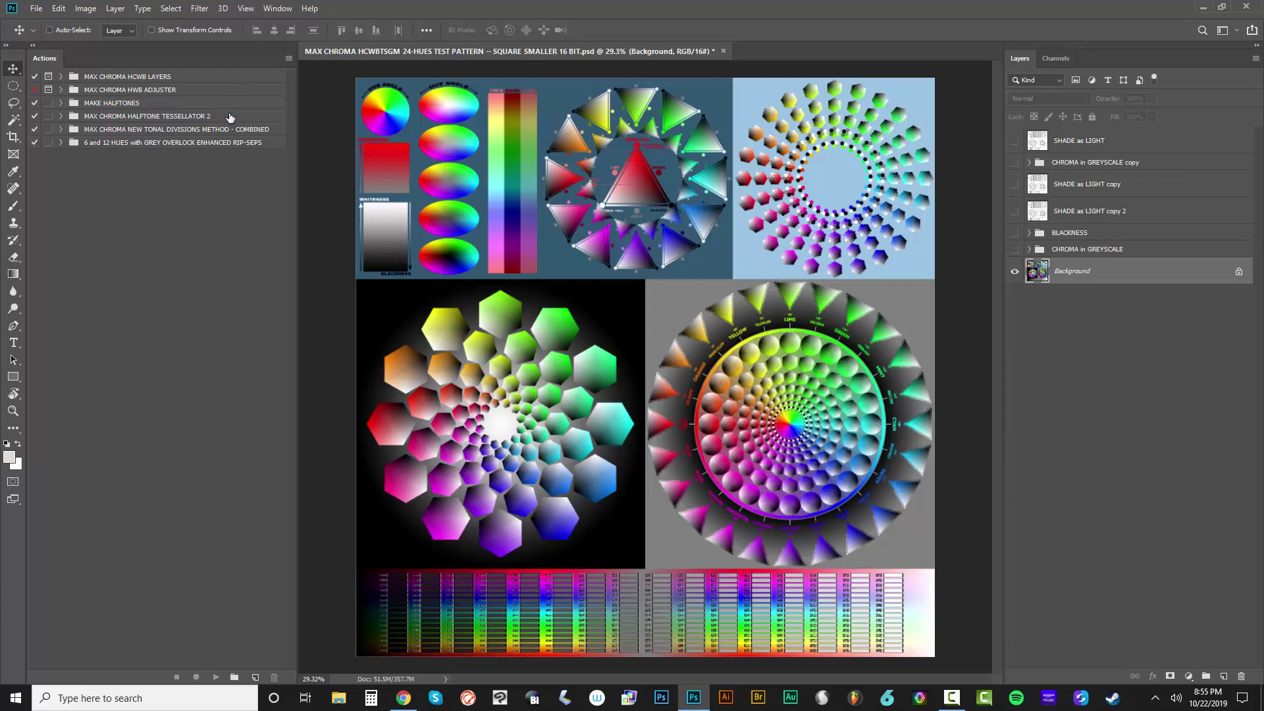
Switch to Chrome, examine the Master Colorizer action set listing on the Max Chroma store page, and return to Photoshop
{"action": "left_click", "coordinate": [403, 697]}
{"action": "left_click", "coordinate": [237, 13]}
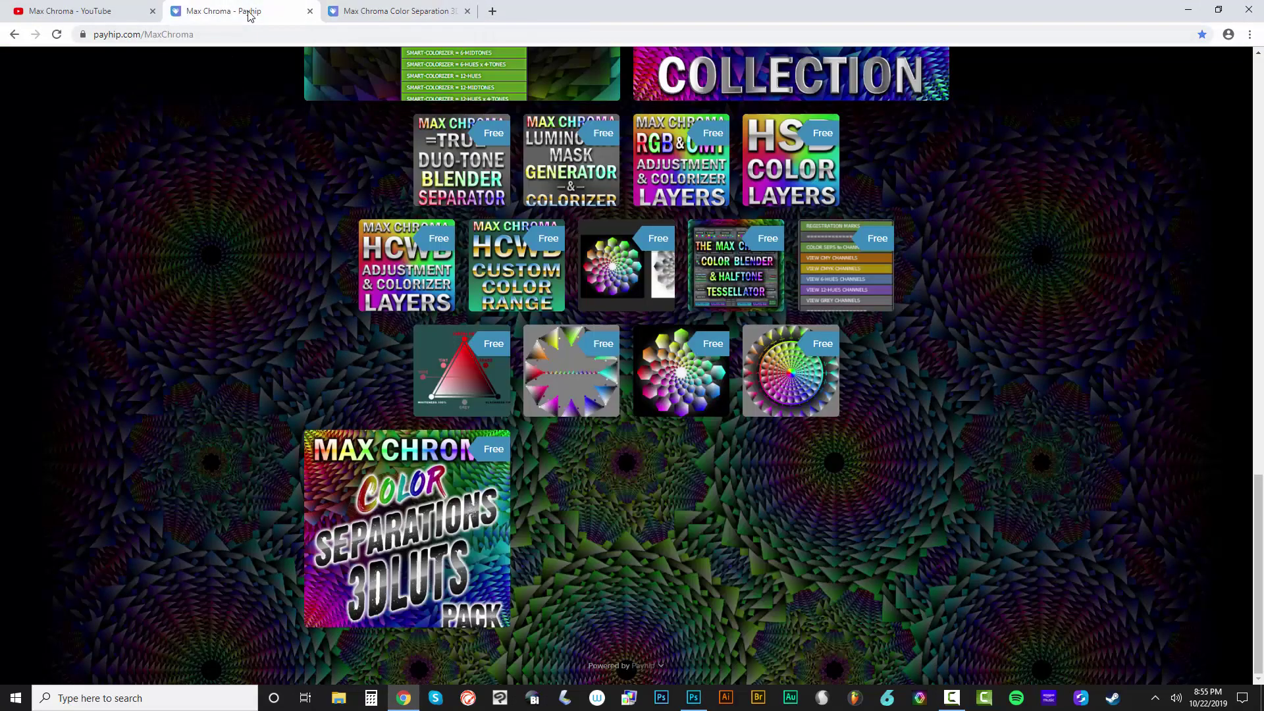
{"action": "scroll", "coordinate": [306, 246], "scroll_direction": "up", "scroll_amount": 12}
{"action": "scroll", "coordinate": [421, 207], "scroll_direction": "down", "scroll_amount": 2}
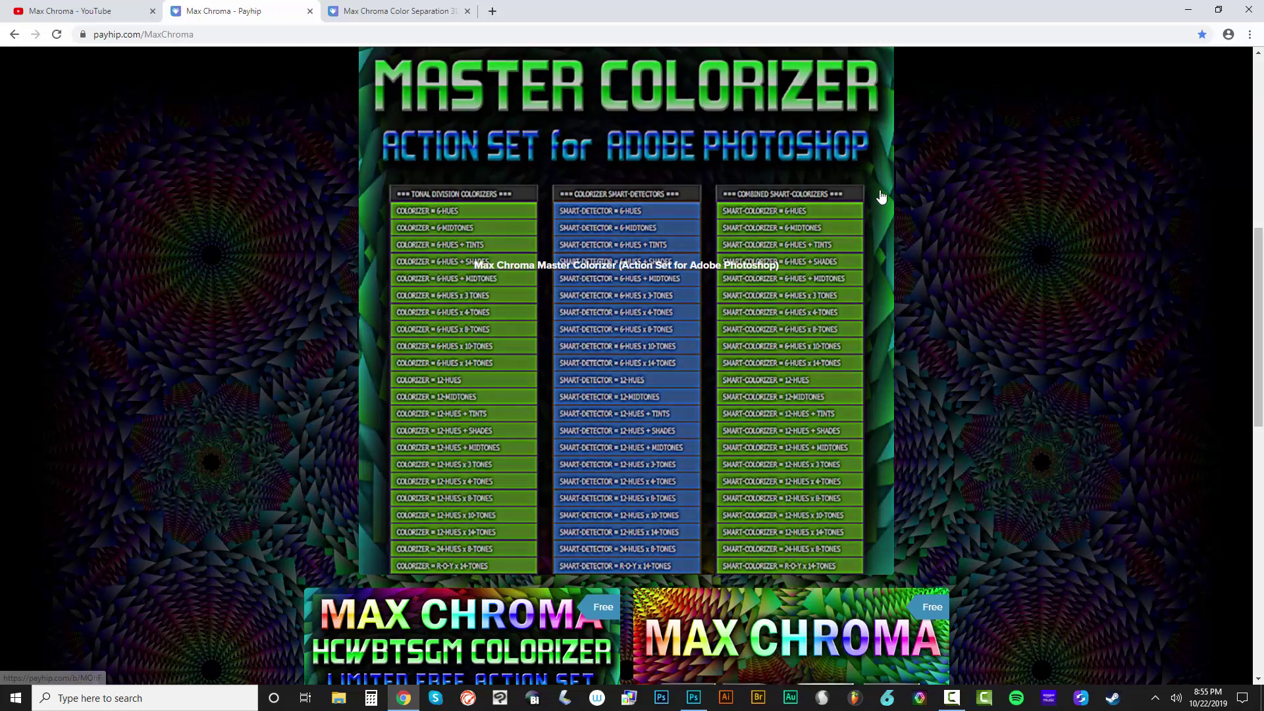
{"action": "scroll", "coordinate": [880, 197], "scroll_direction": "up", "scroll_amount": 2}
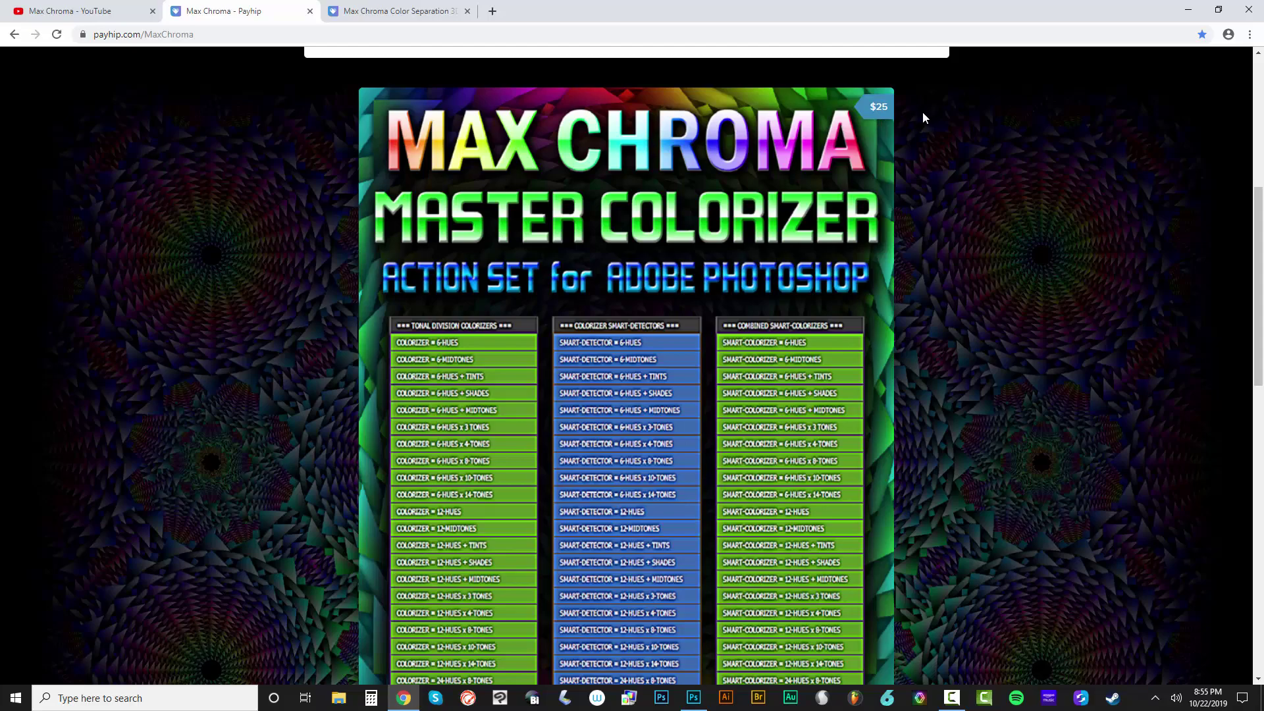
{"action": "left_click", "coordinate": [693, 698]}
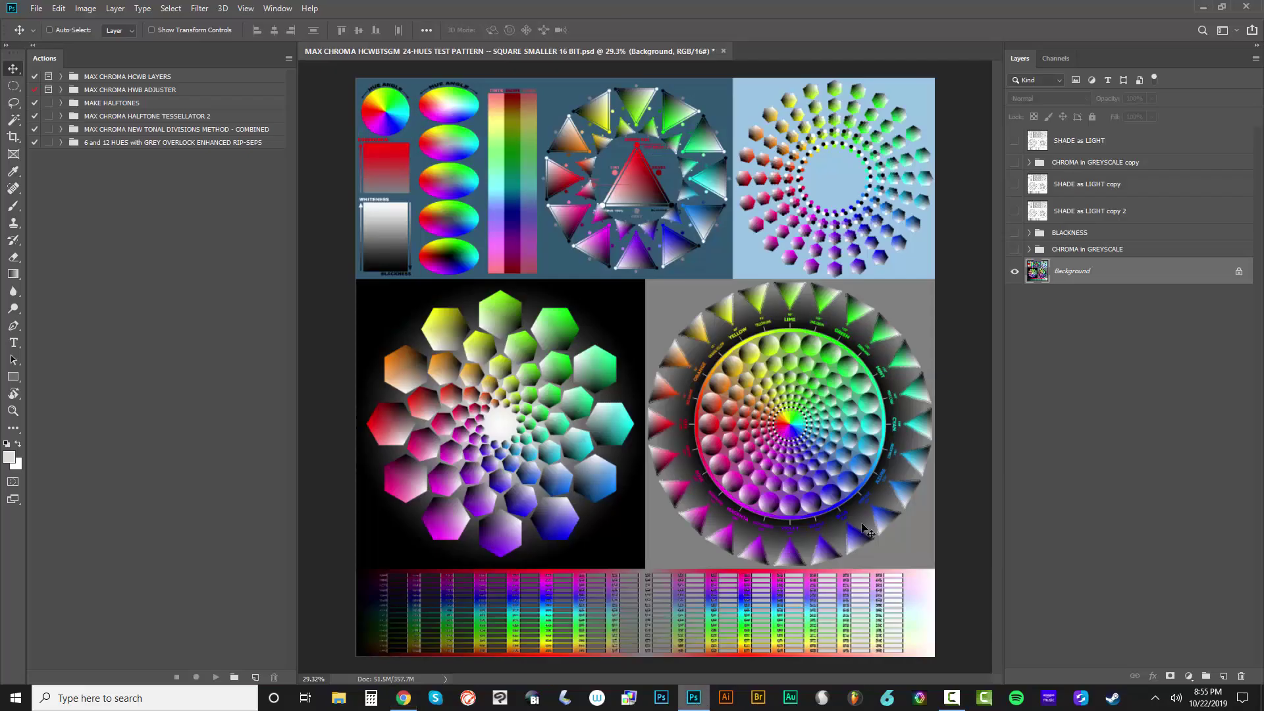